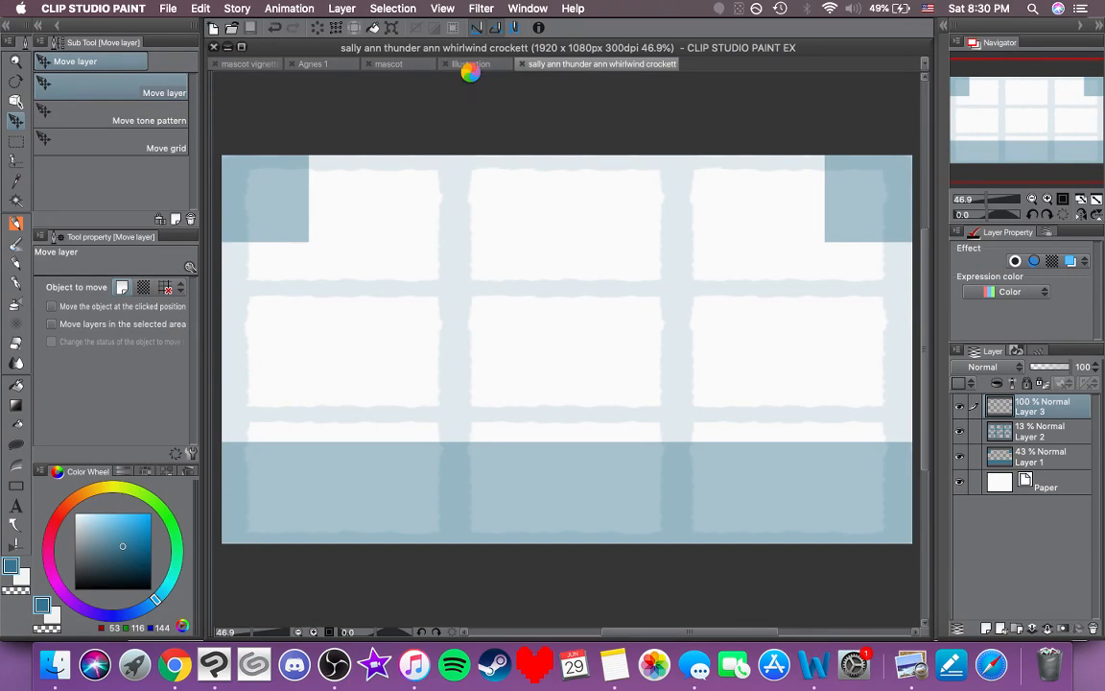
Step: Switch to the YouTube live dashboard in Chrome, pop out the live chat, and shrink its window to a narrow column
click(175, 664)
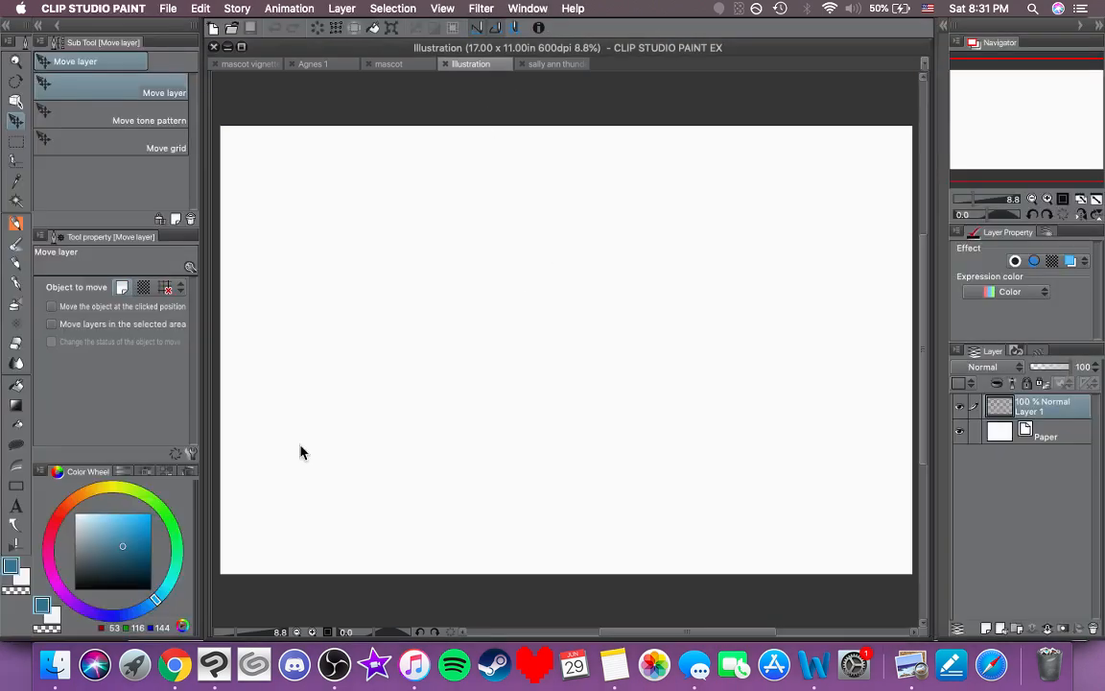
click(175, 664)
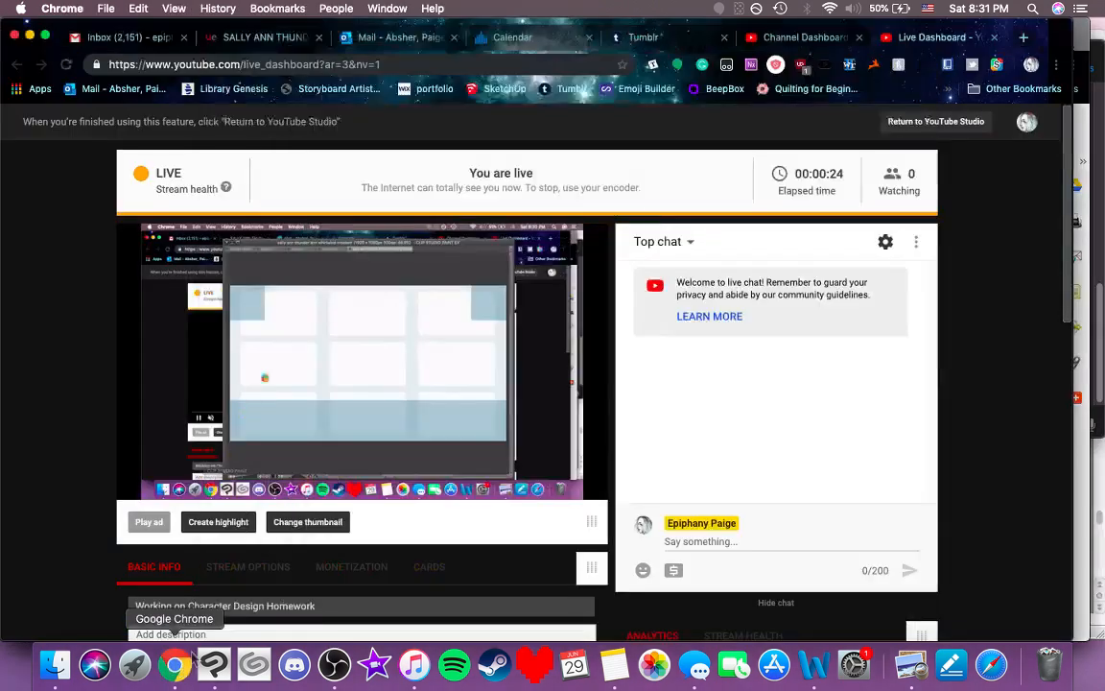
click(916, 241)
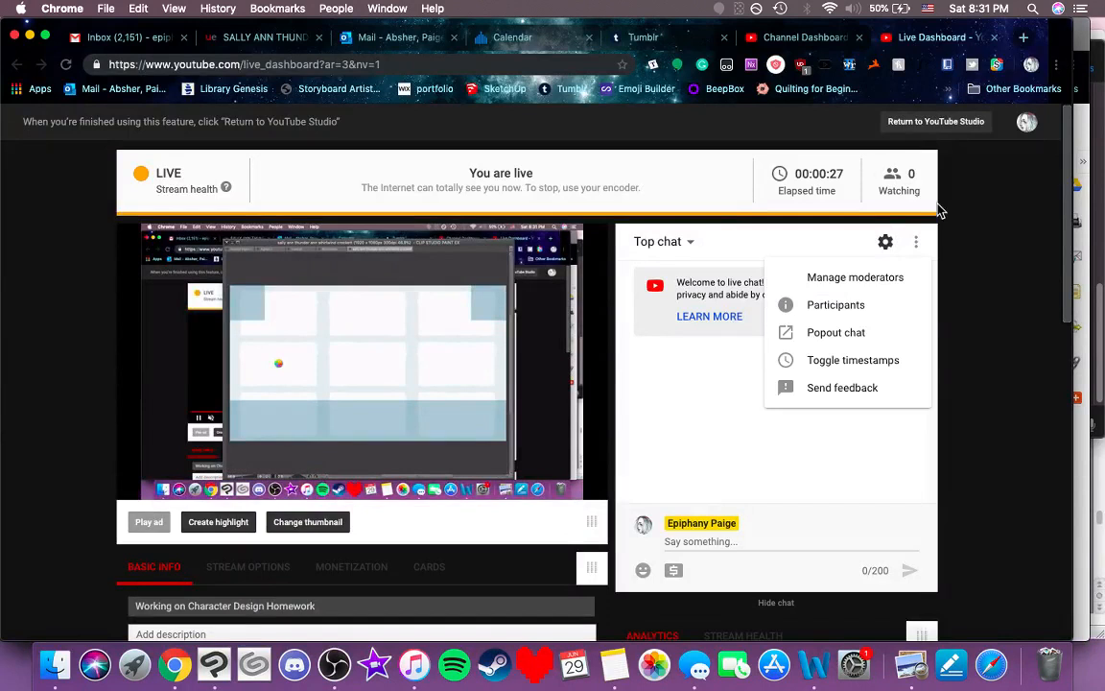
click(881, 337)
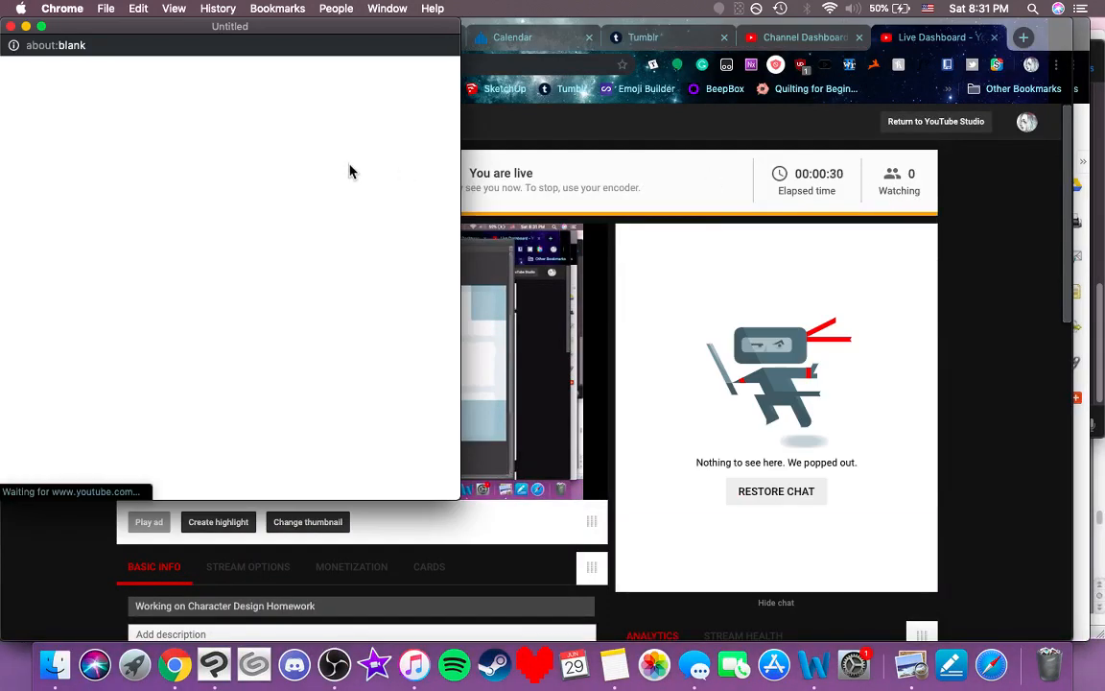
drag(322, 33, 870, 39)
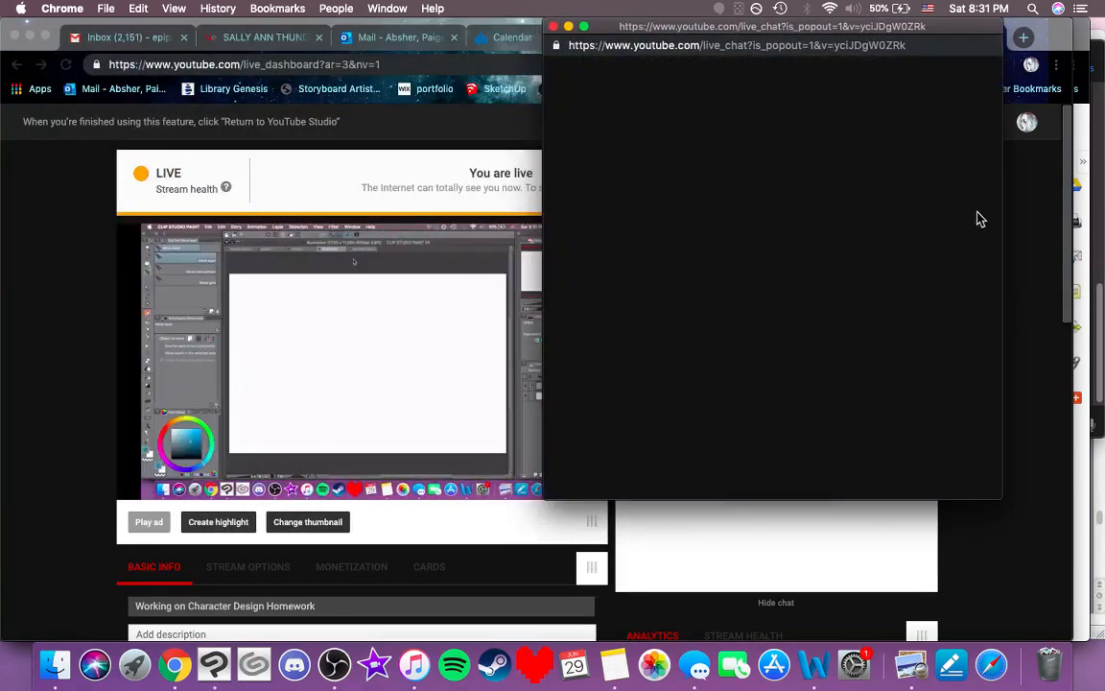
drag(1002, 226, 713, 262)
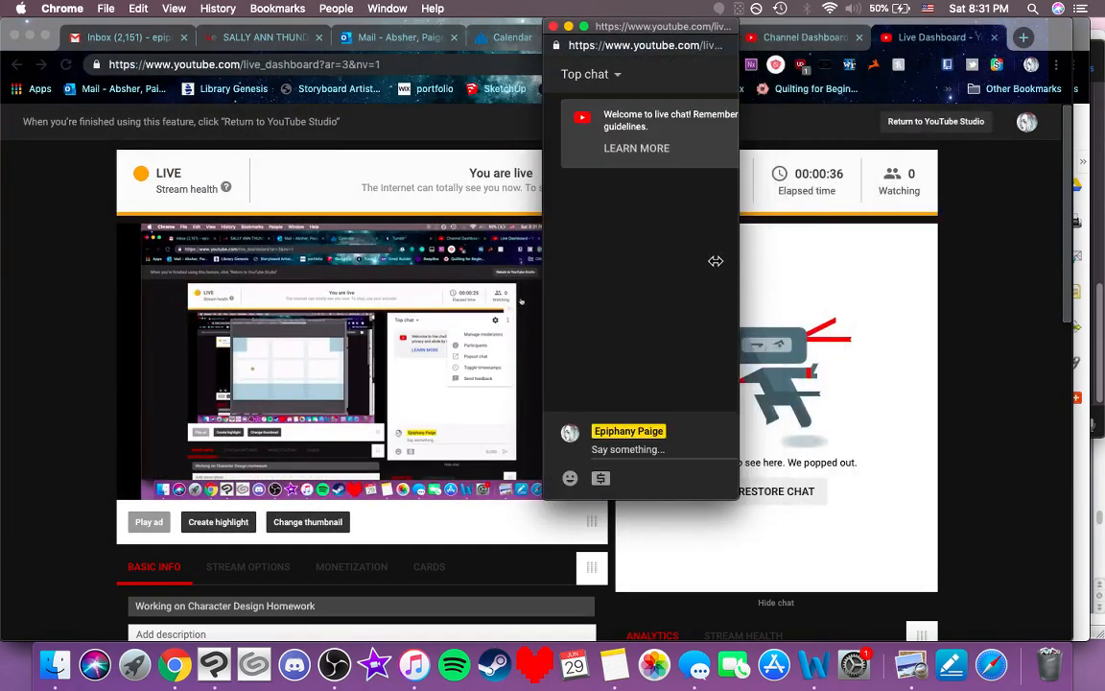
Step: Send the live chat message "let me know if you can hear me ok!!"
click(658, 456)
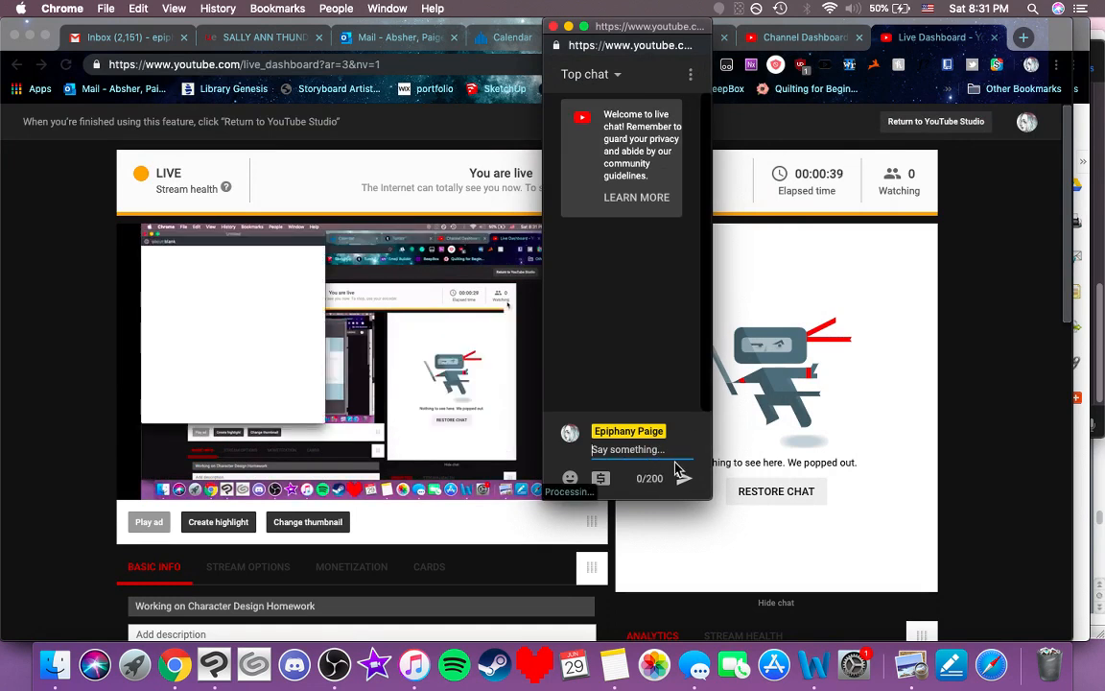
text(let me know )
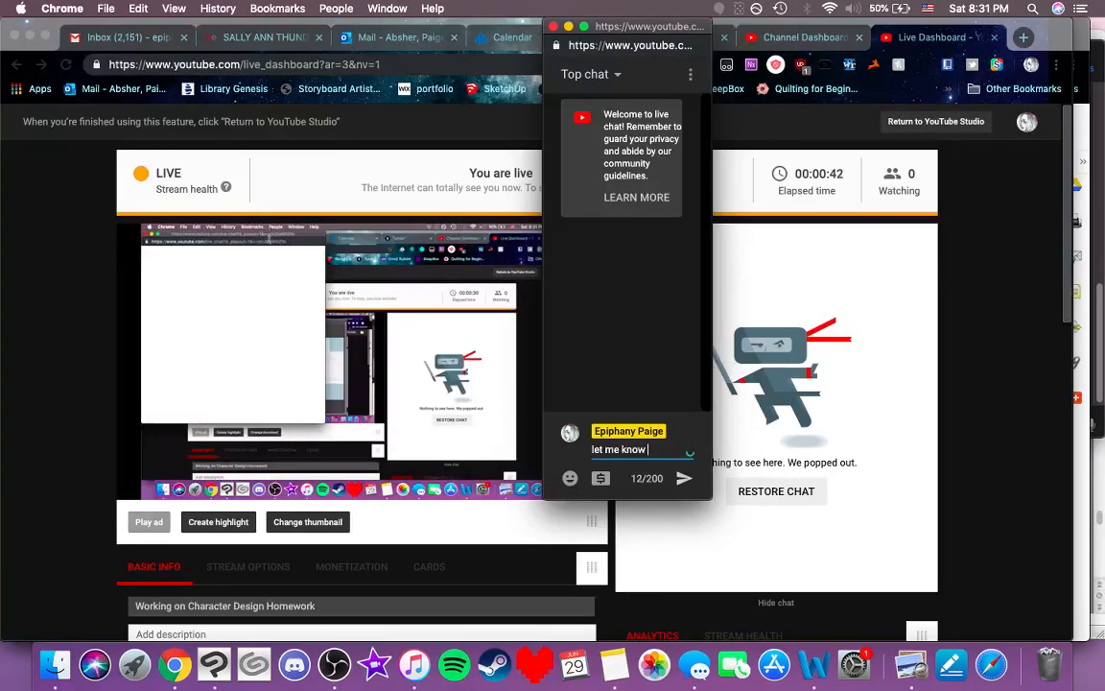
text(if you can h)
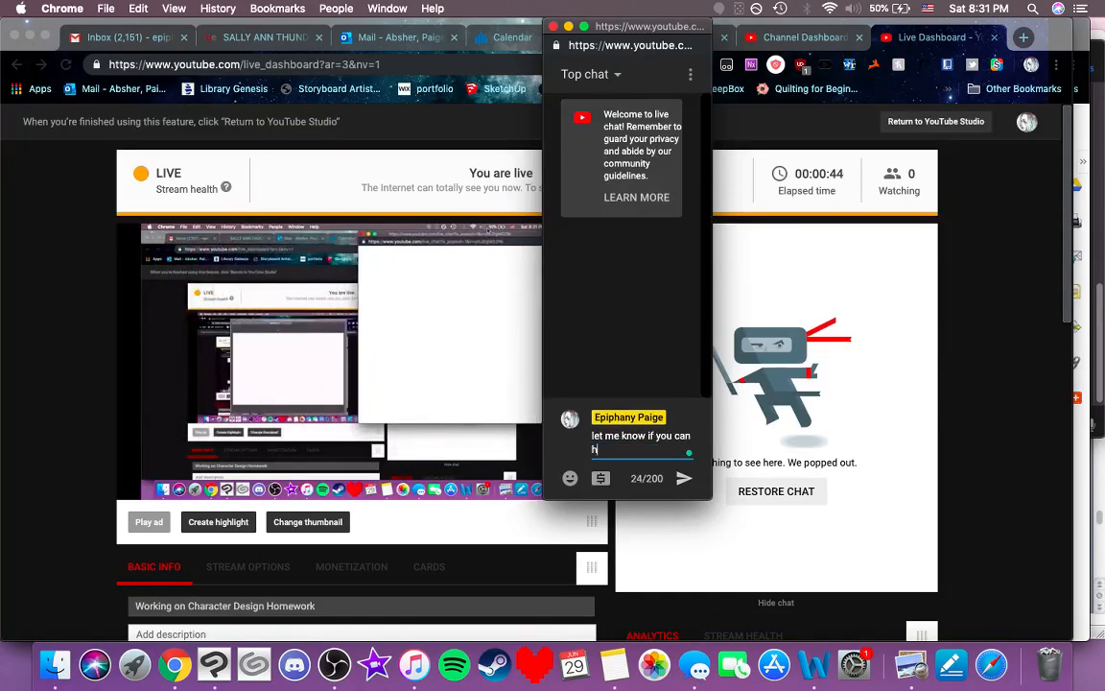
text(ear me ok!!)
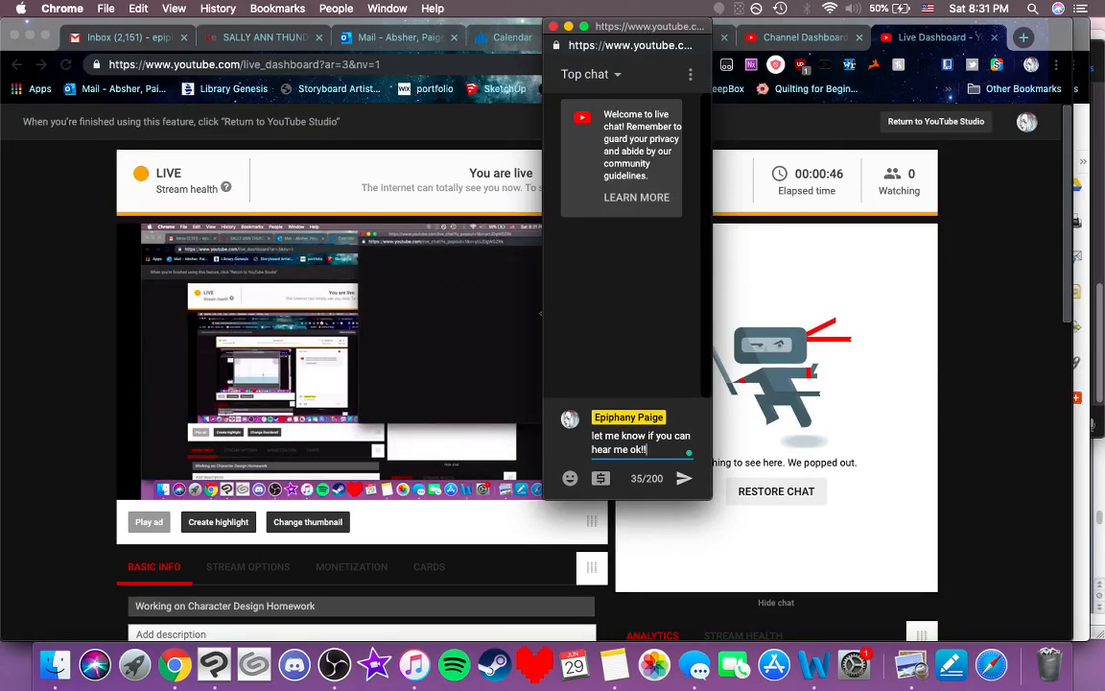
key(Return)
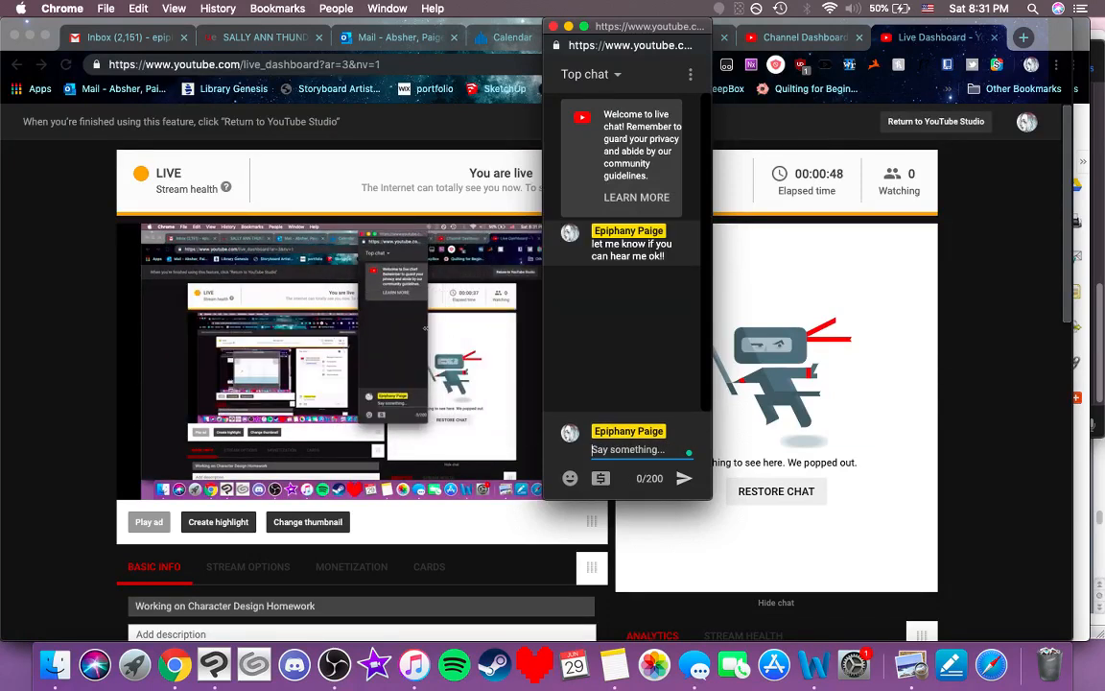
Step: Send a second live chat message reading "also sorry but the fan is on lol"
text(als)
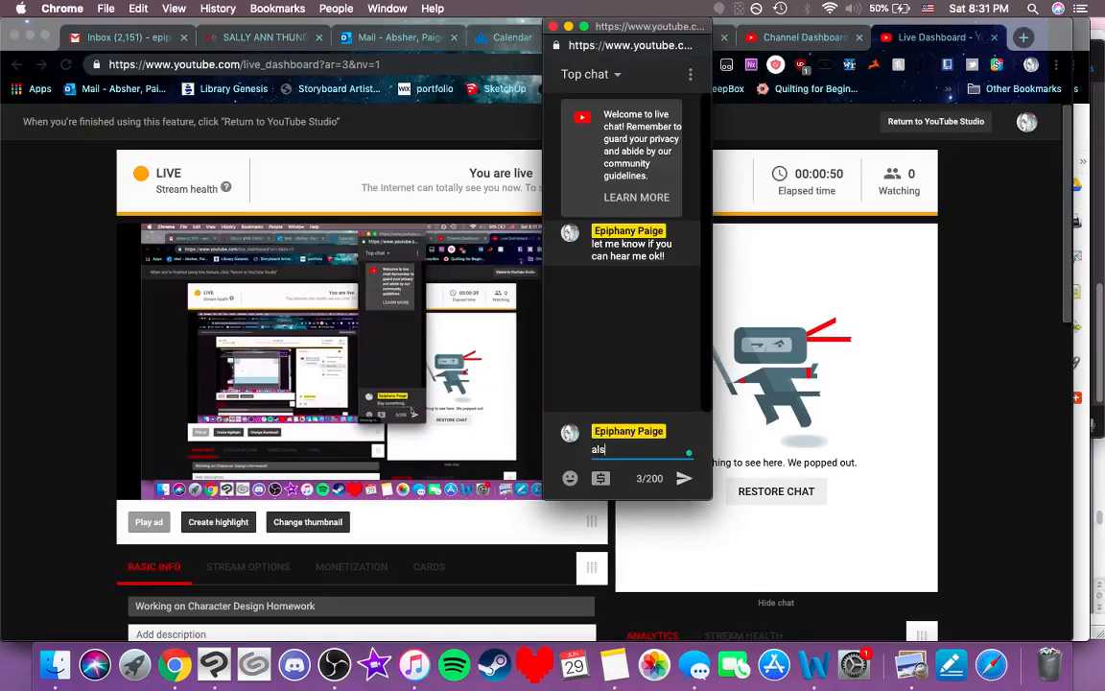
text(o sorry bu)
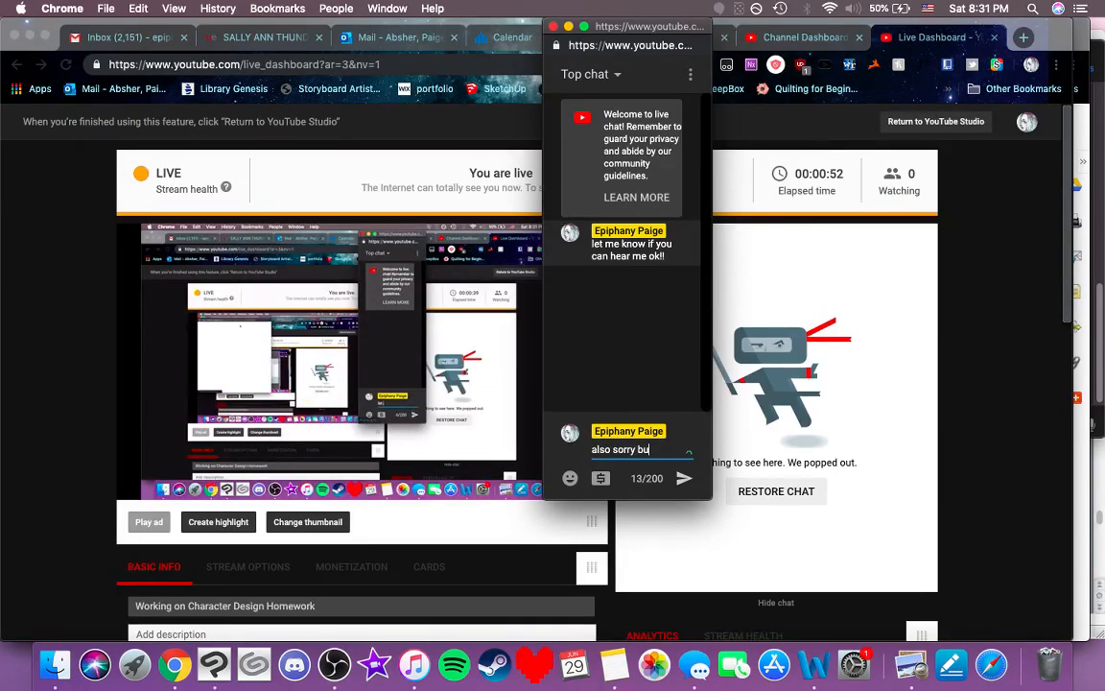
text(t the fan is )
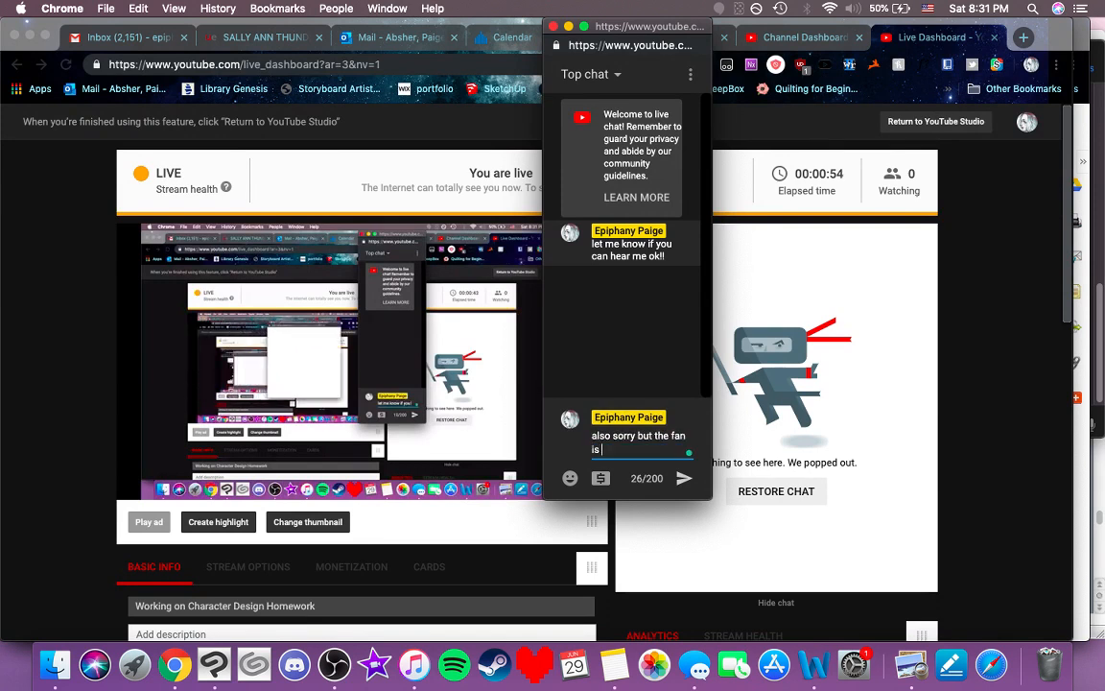
text(on lmo)
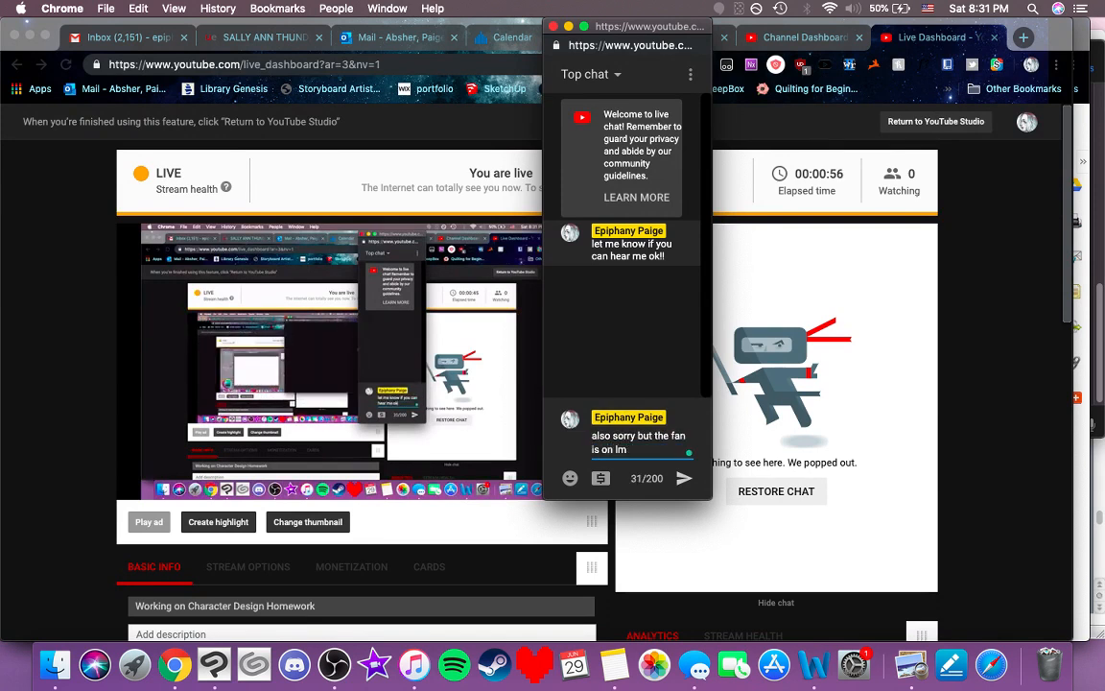
key(BackSpace)
text(ol)
key(Return)
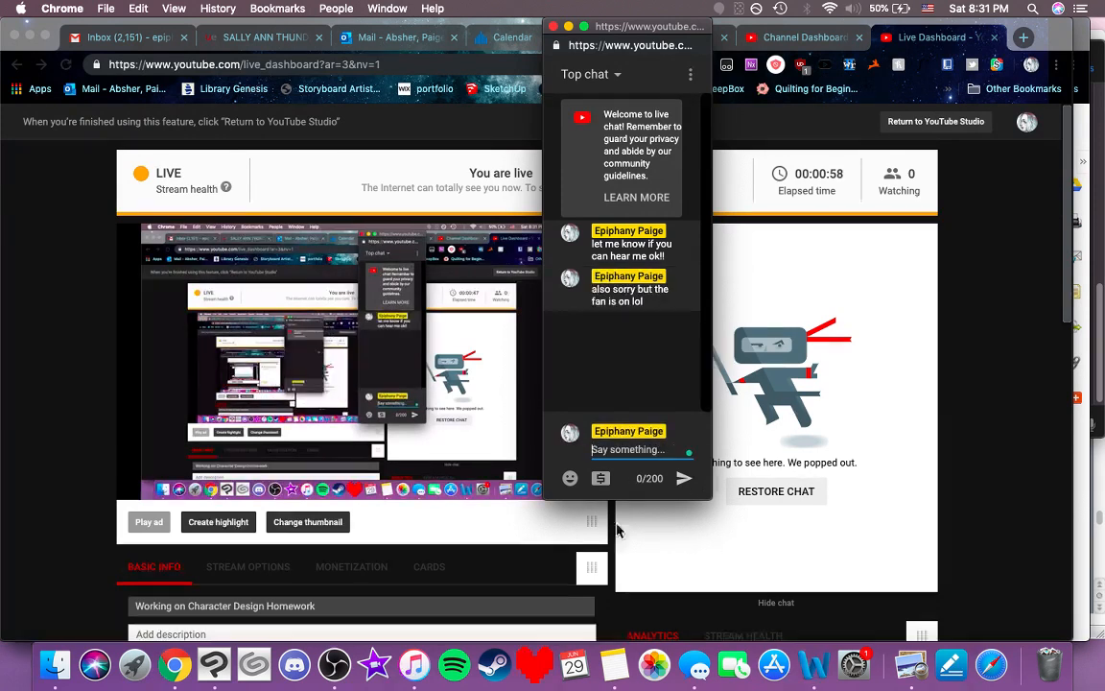
Step: Switch to Clip Studio Paint and narrow the canvas window to free space beside it
click(214, 667)
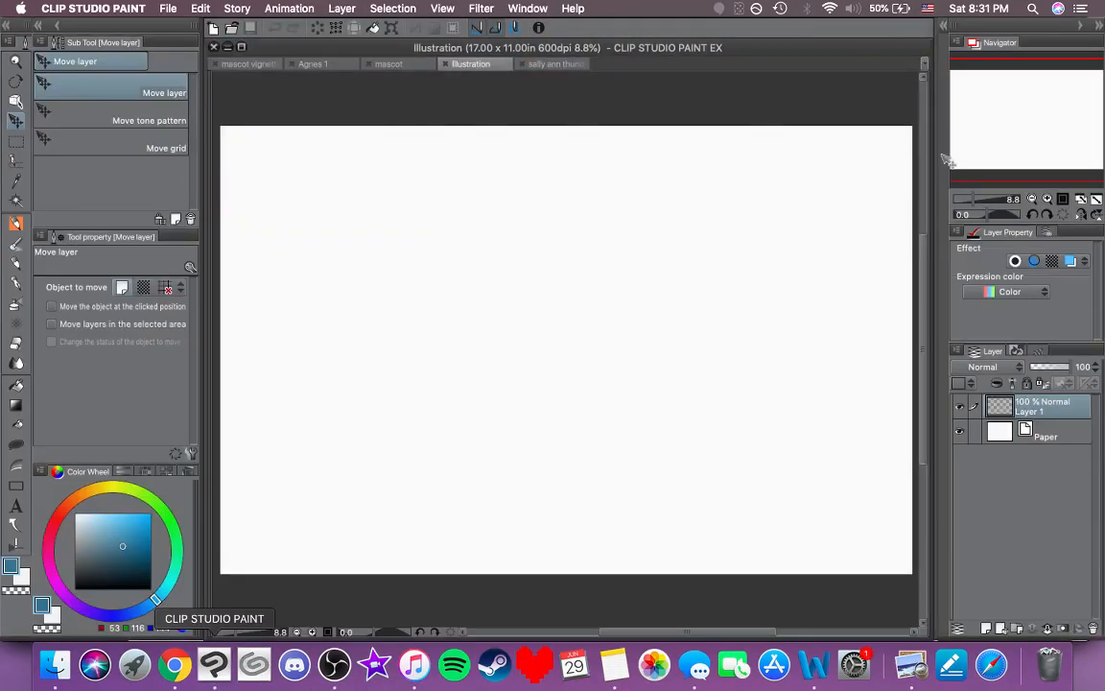
mouse_move(911, 269)
mouse_down()
mouse_move(876, 272)
mouse_move(894, 271)
mouse_move(890, 289)
mouse_move(850, 297)
mouse_move(859, 303)
mouse_up()
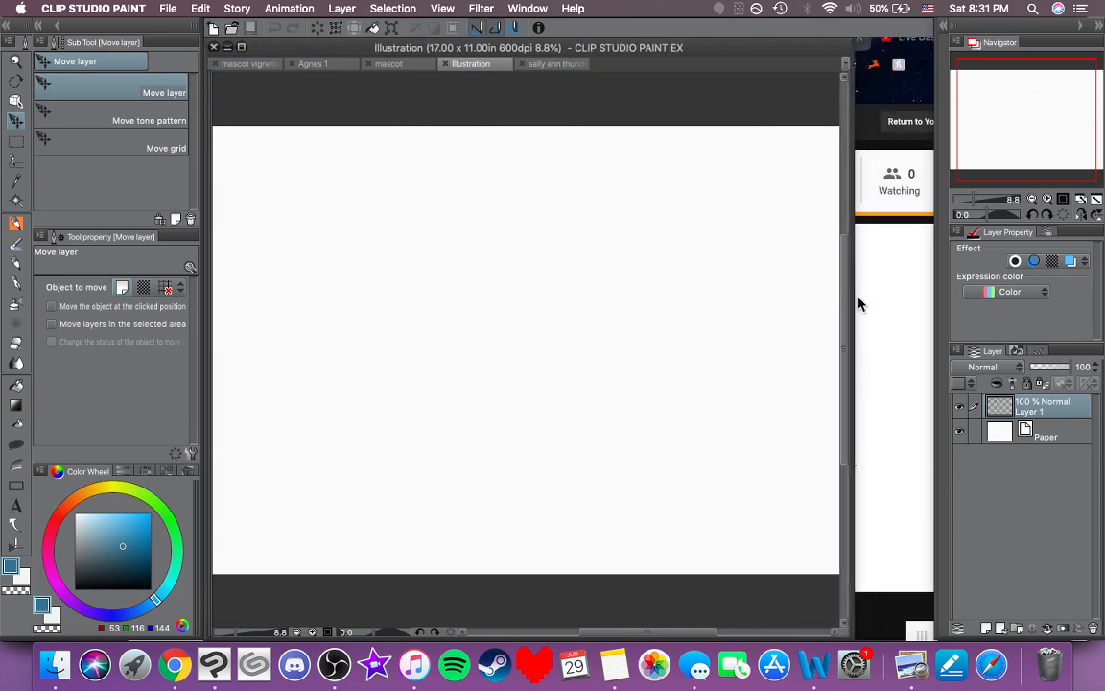
Step: Bring the popped-out live chat window in Chrome forward, move it toward the freed space, and narrow it further
right_click(175, 667)
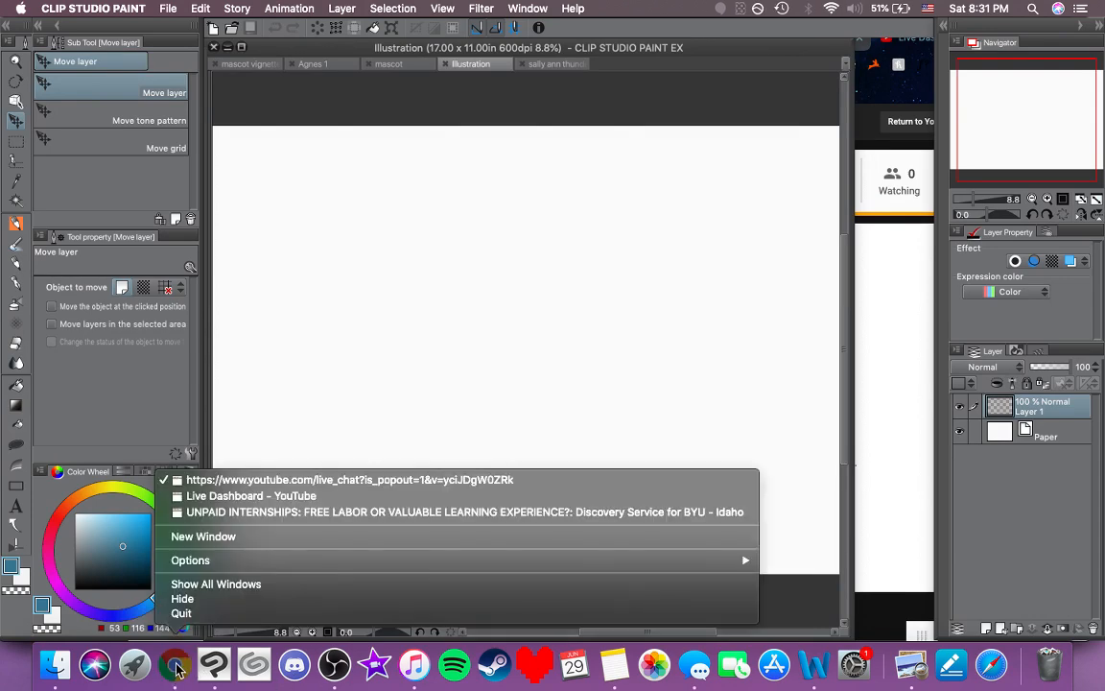
click(236, 496)
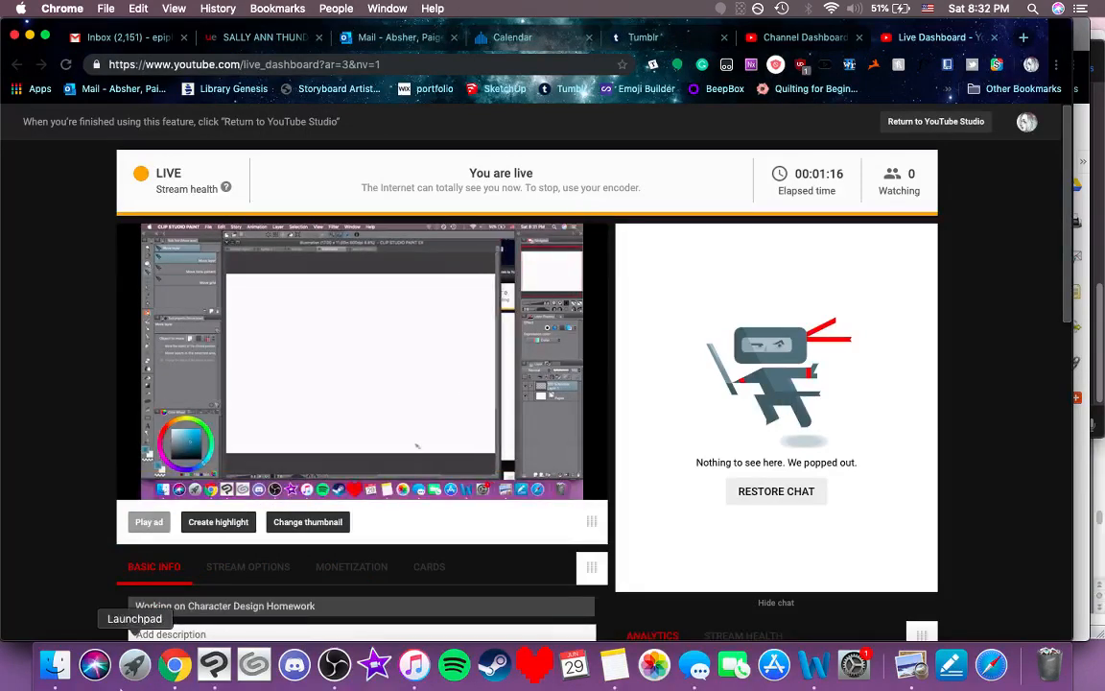
right_click(176, 668)
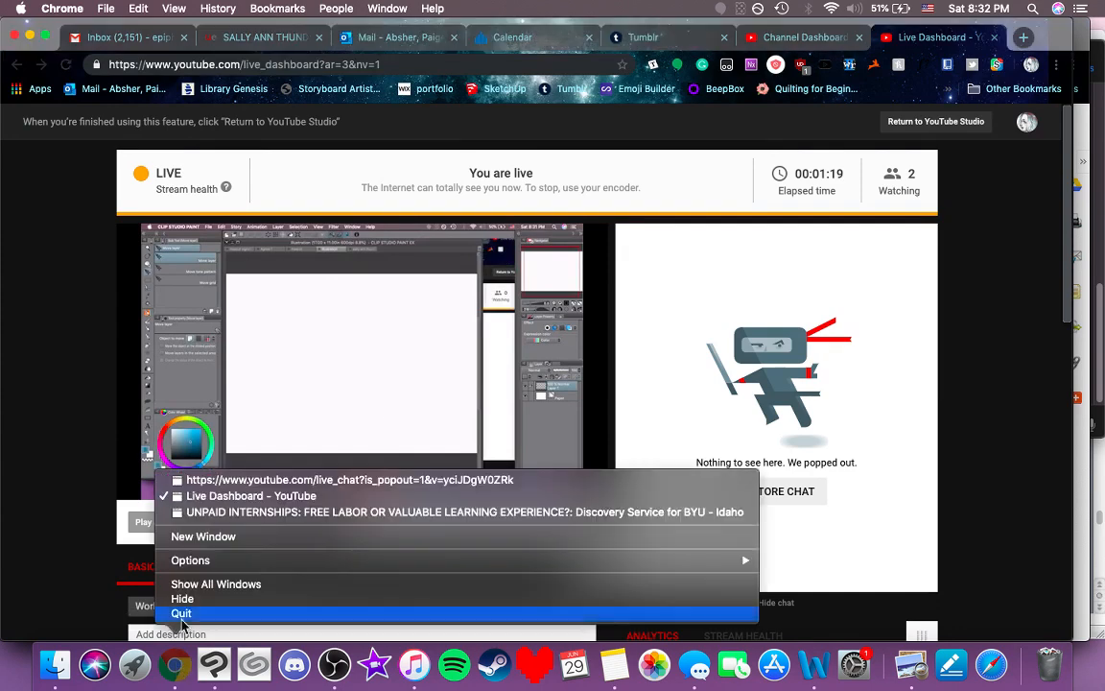
click(230, 480)
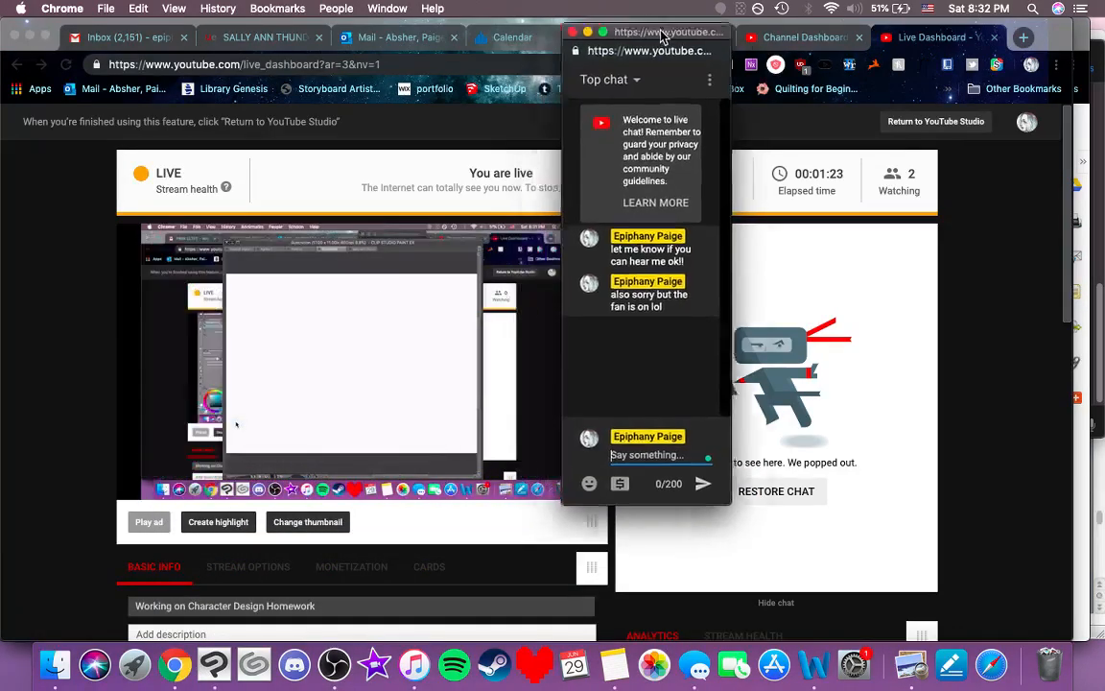
drag(643, 31, 920, 107)
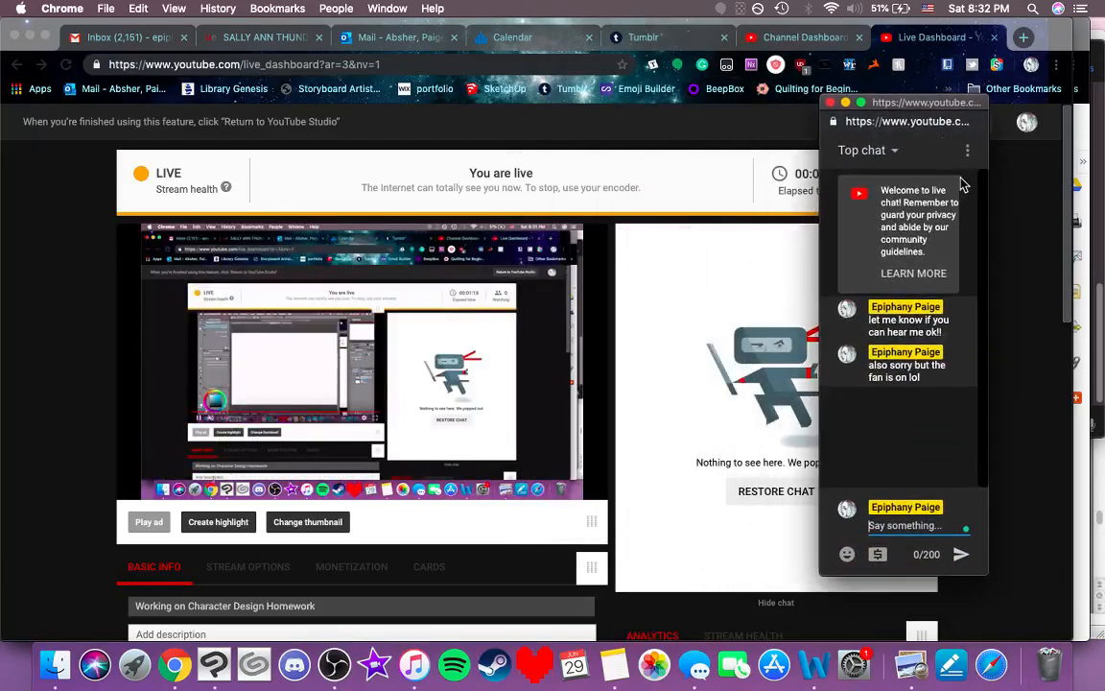
drag(986, 225, 937, 224)
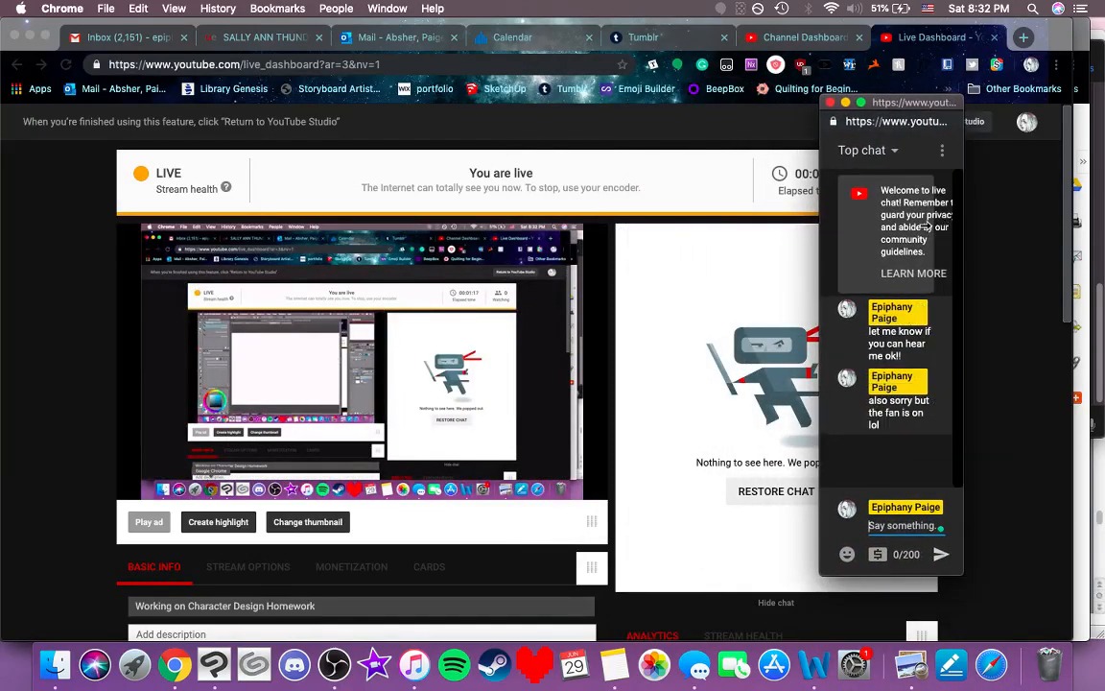
Step: Arrange the live chat window beside the Clip Studio Paint canvas and lengthen it, returning to the canvas
click(215, 667)
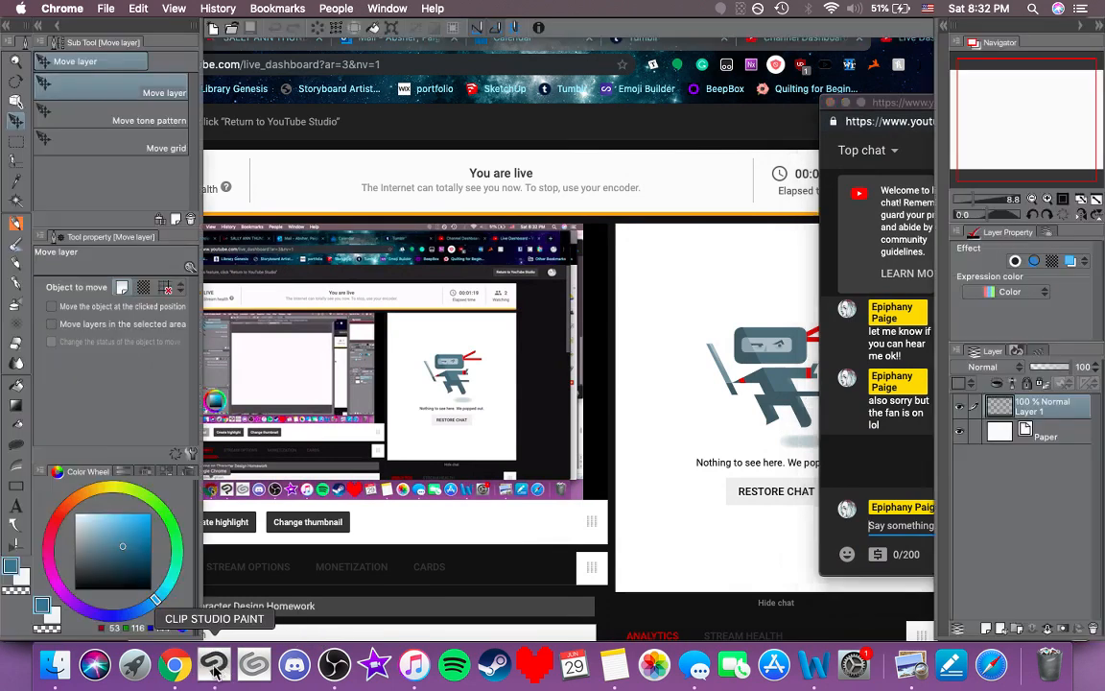
drag(911, 103, 929, 43)
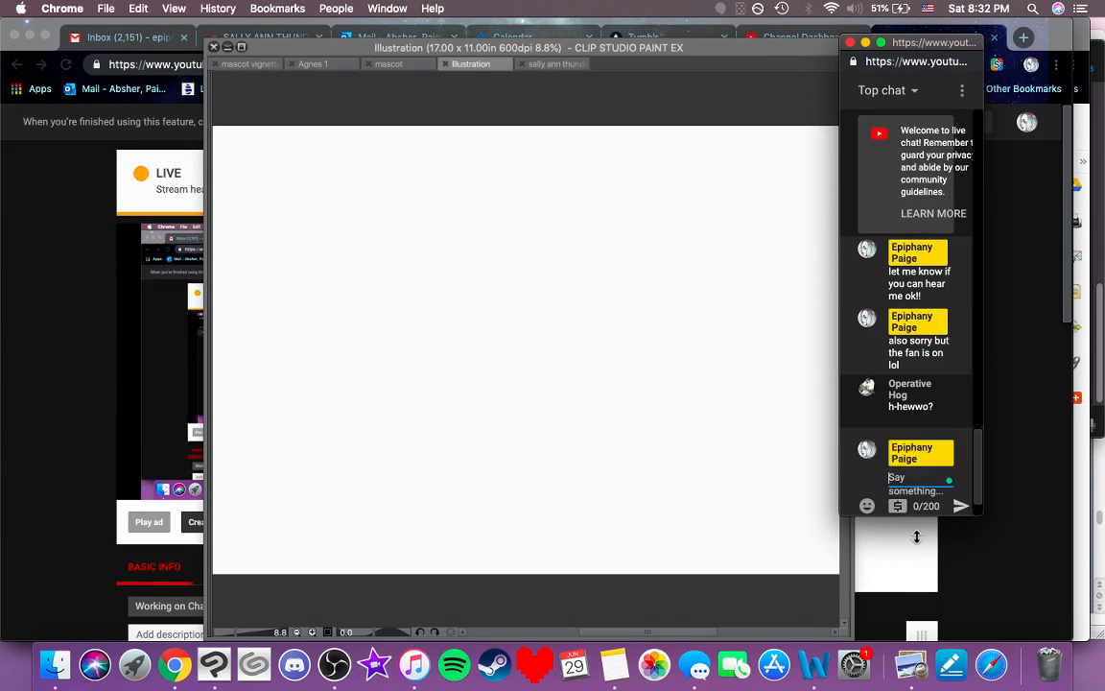
drag(916, 537, 916, 585)
click(744, 435)
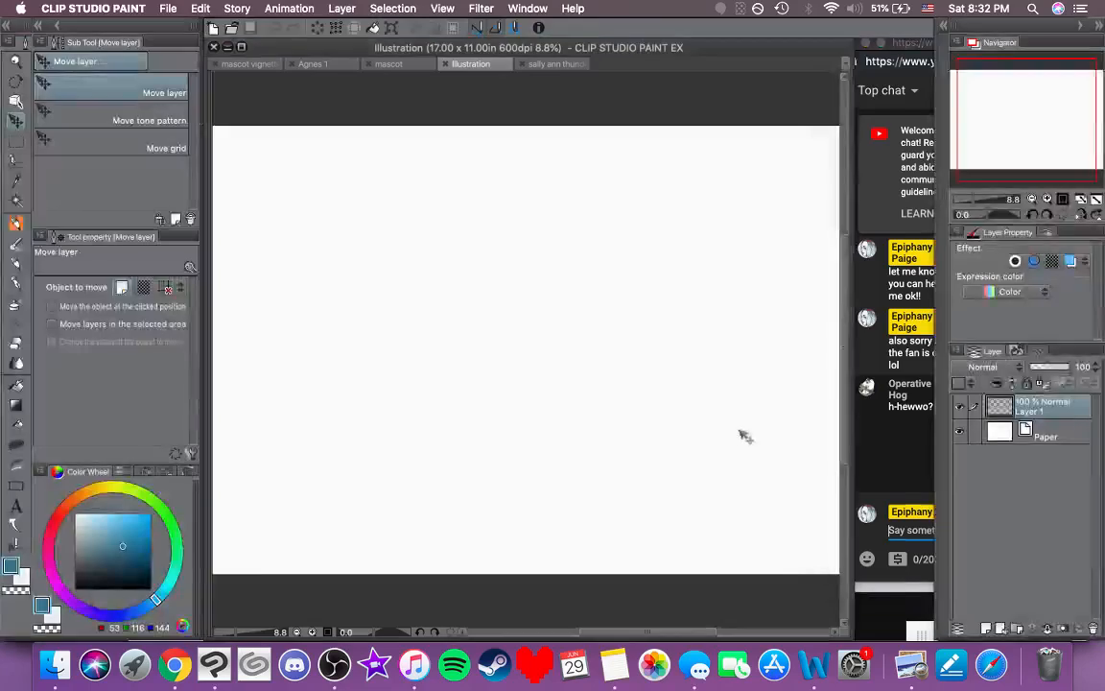
click(916, 62)
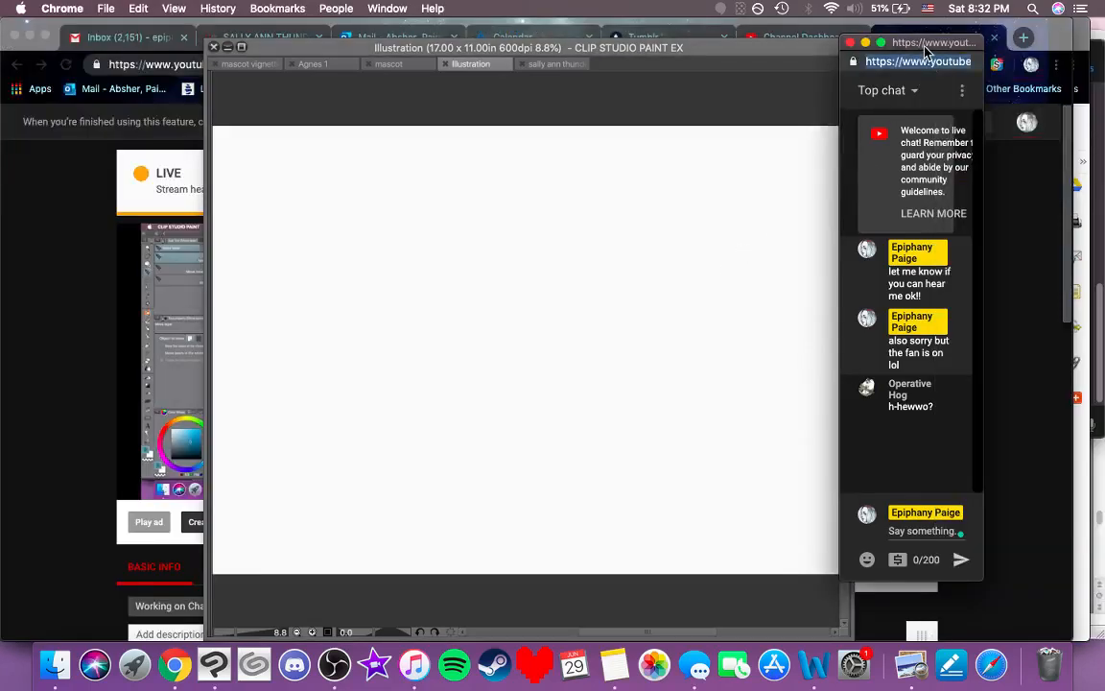
drag(924, 45, 902, 44)
click(727, 195)
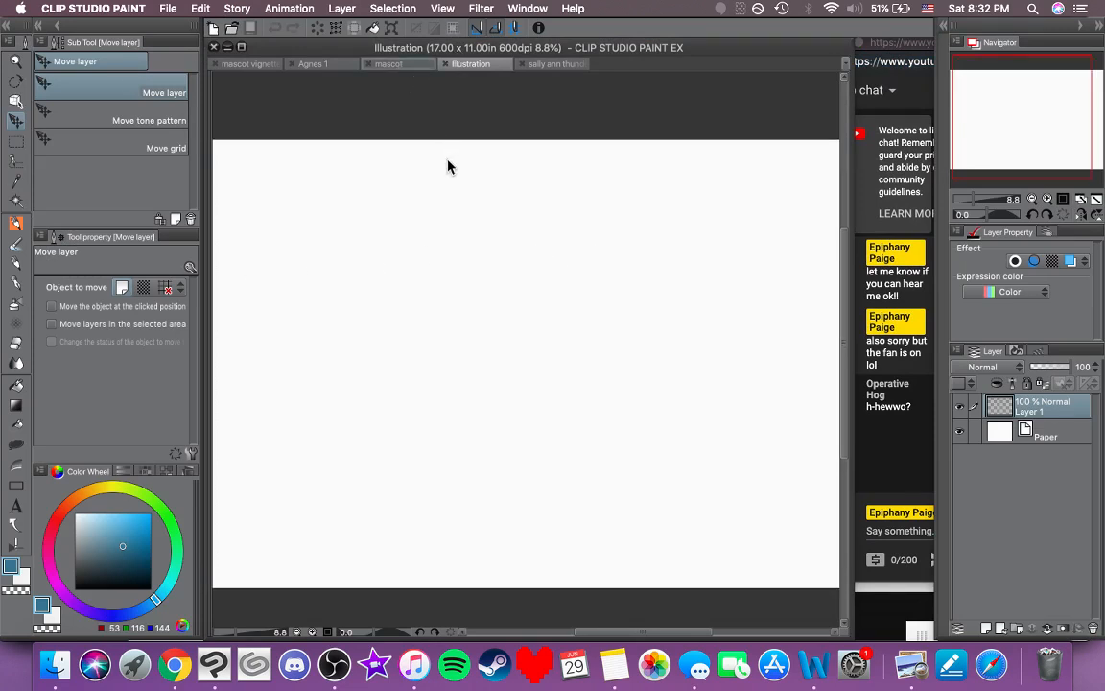
Step: Switch to the mascot document
click(403, 67)
Step: Disable f.lux for an hour and adjust the screen brightness
click(759, 9)
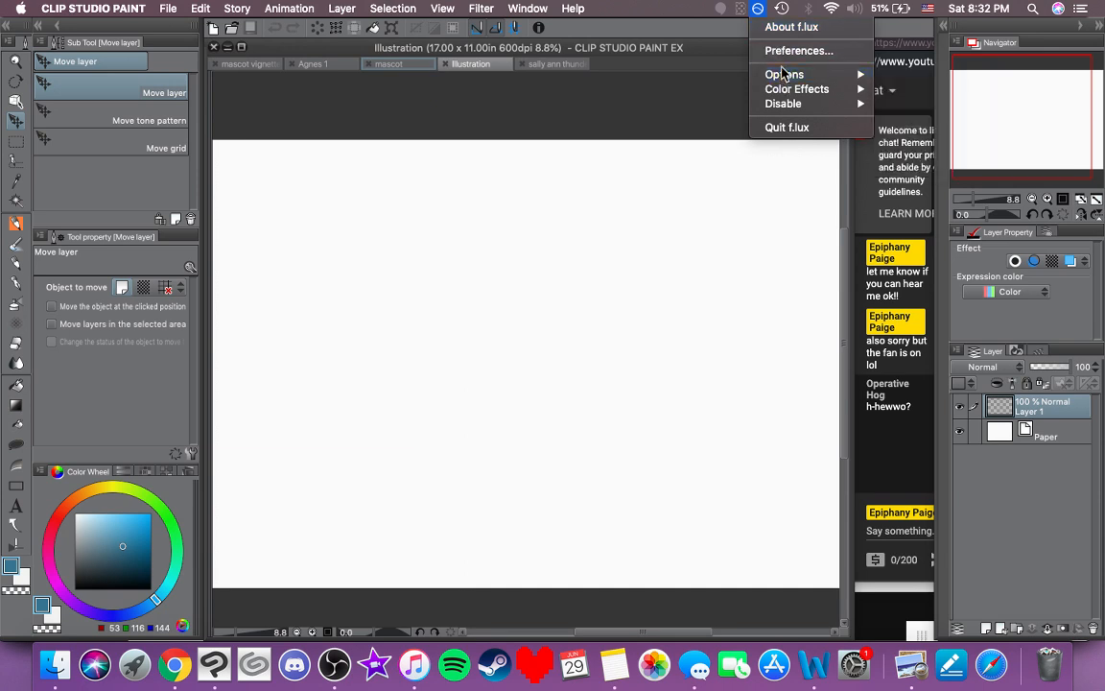
mouse_move(788, 94)
click(902, 103)
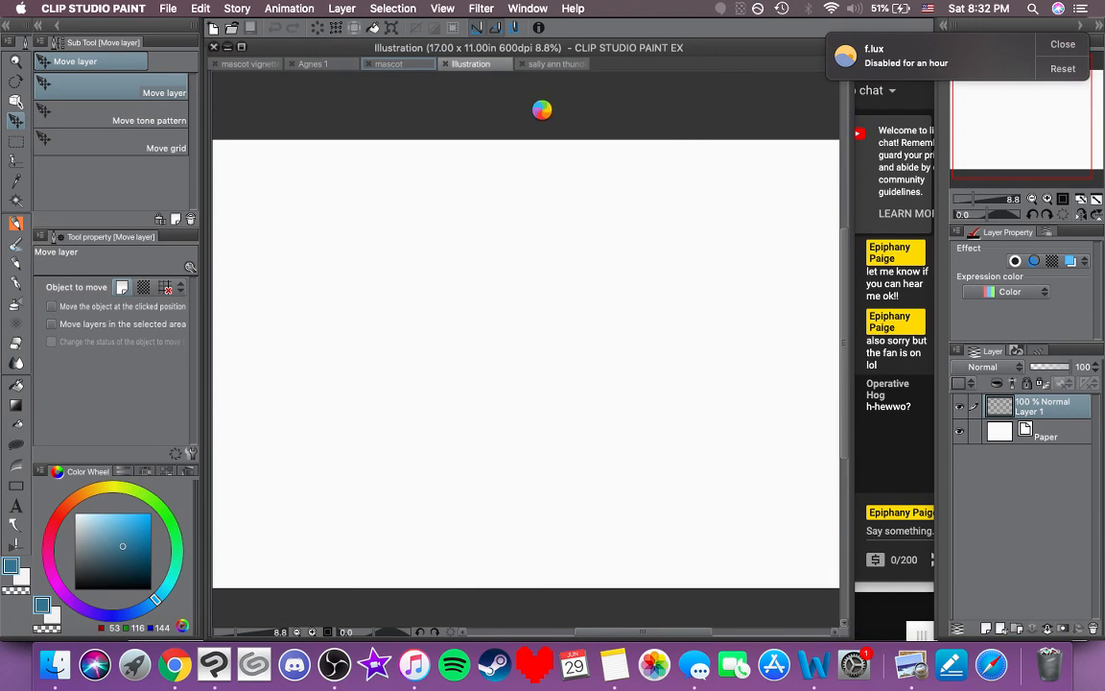
key(F2)
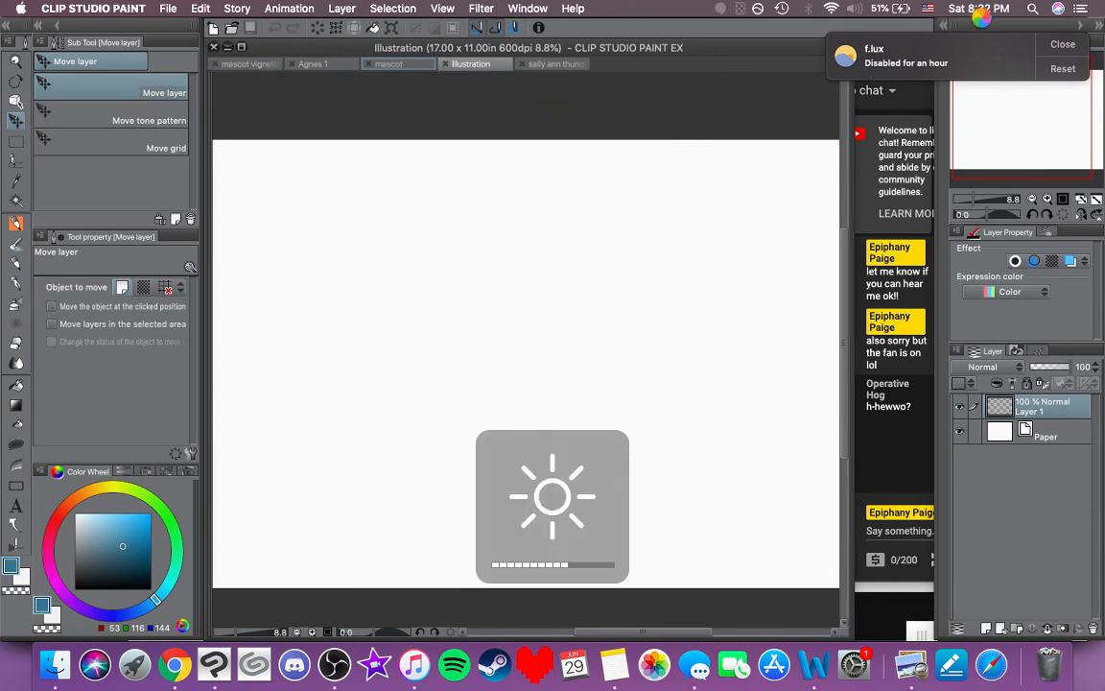
click(1054, 46)
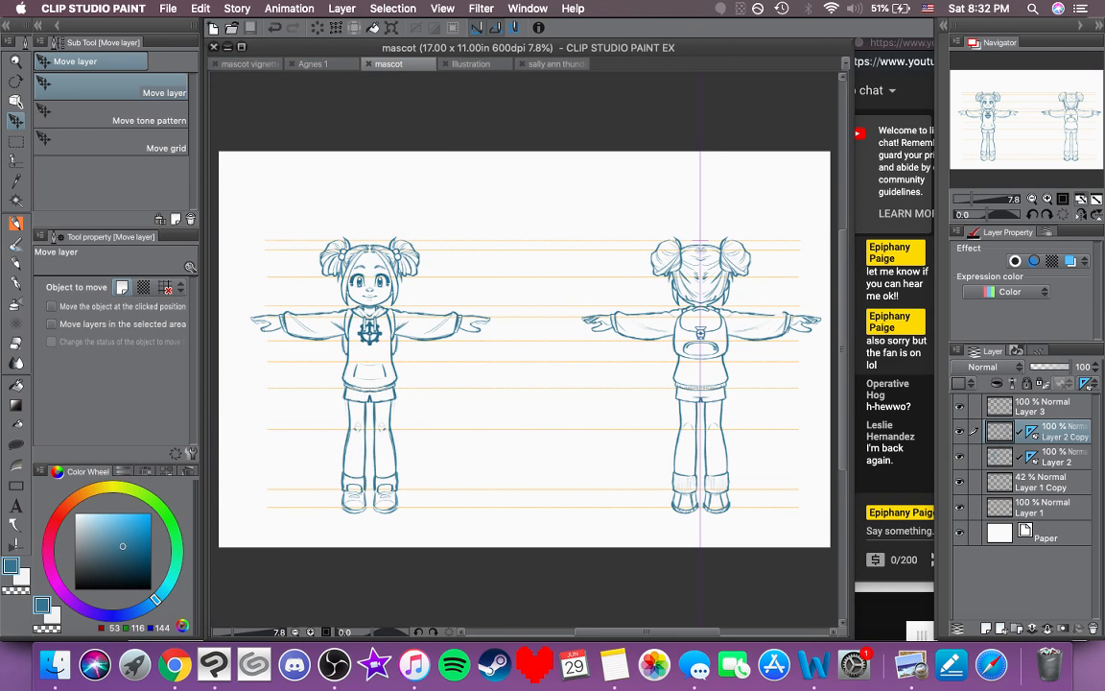
Step: Copy all mascot drawing layers from Layer 3 through Layer 1, leaving out the Paper layer
click(1053, 411)
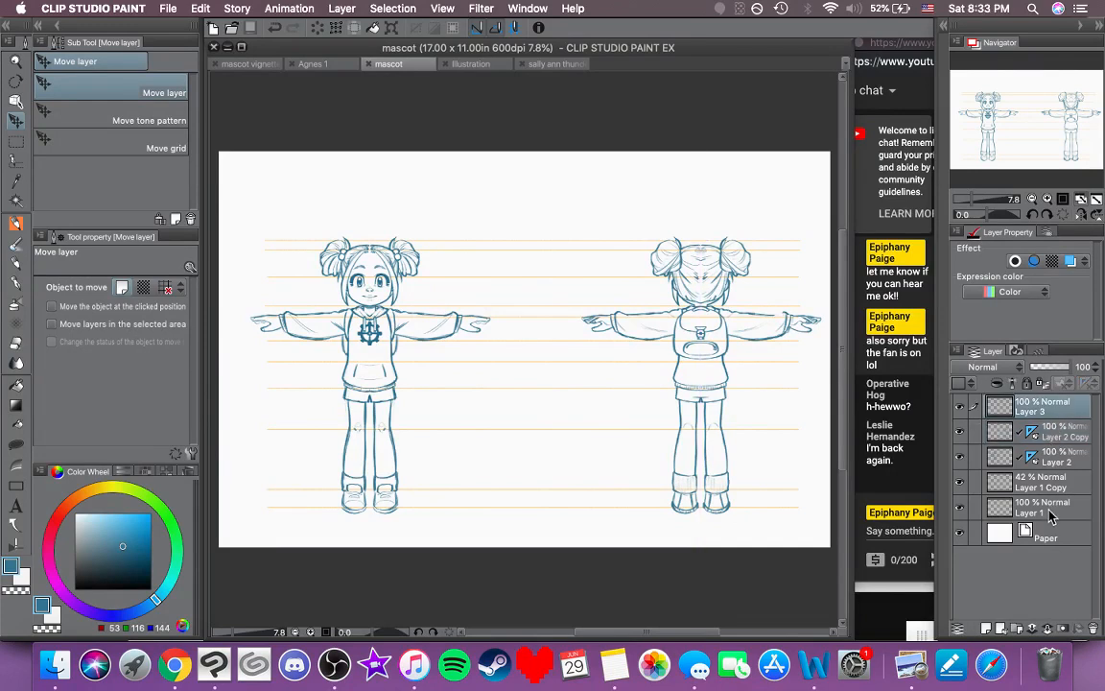
shift+click(1051, 512)
key(super+c)
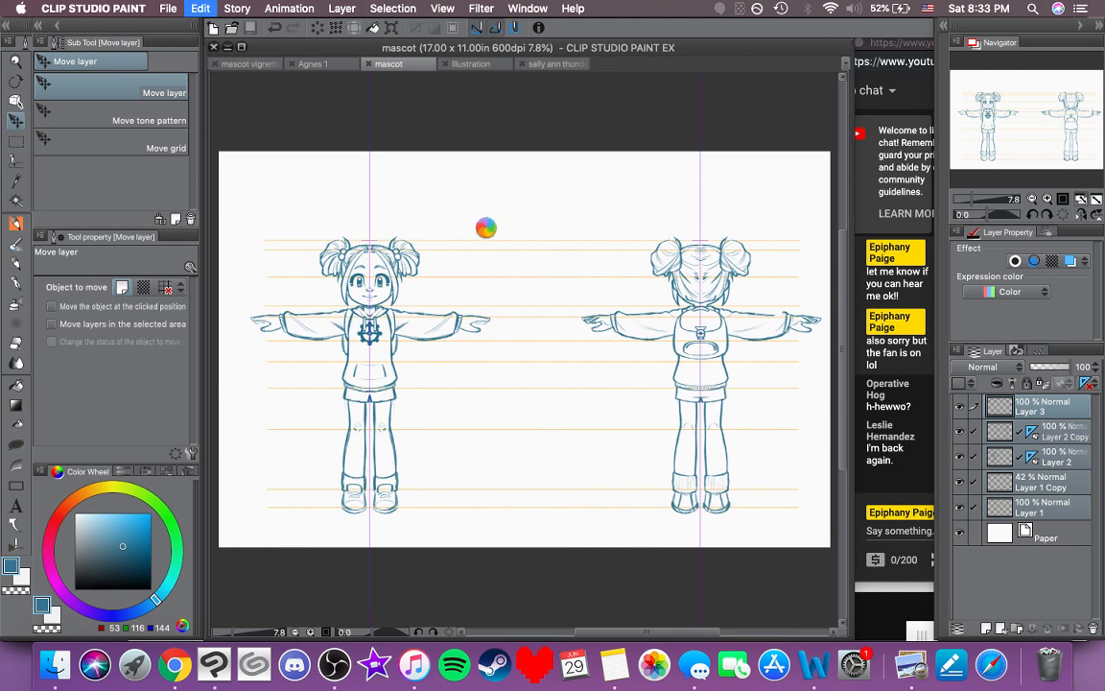
Step: Hide the back view's Layer 2 Copy and add a new raster layer above it
key(super+t)
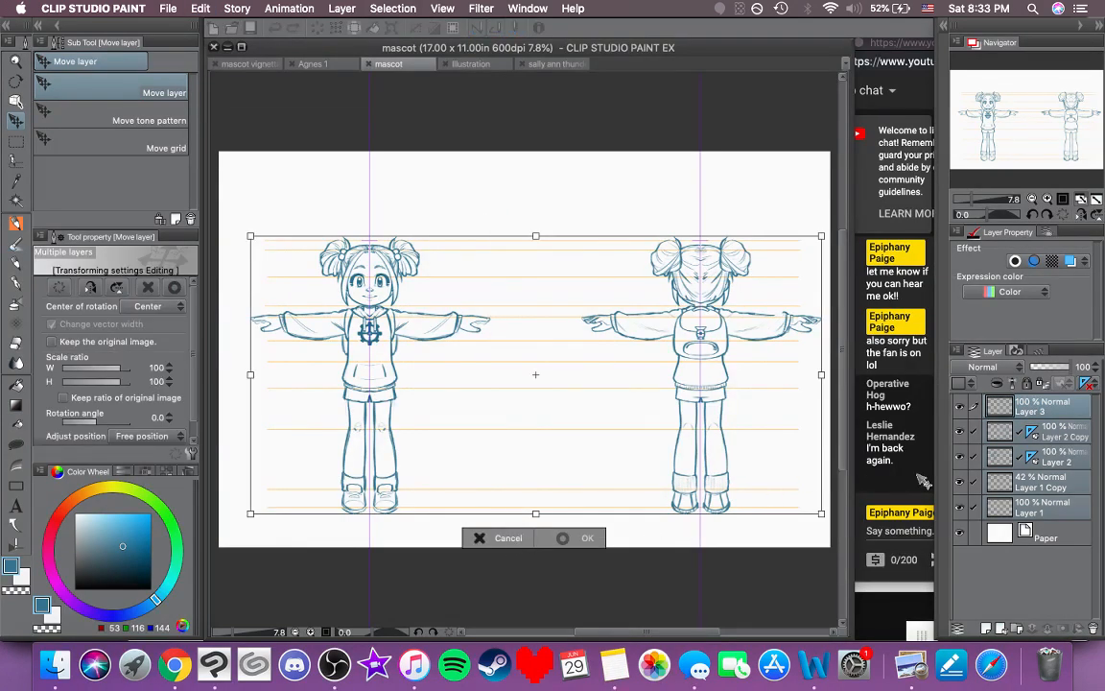
click(493, 535)
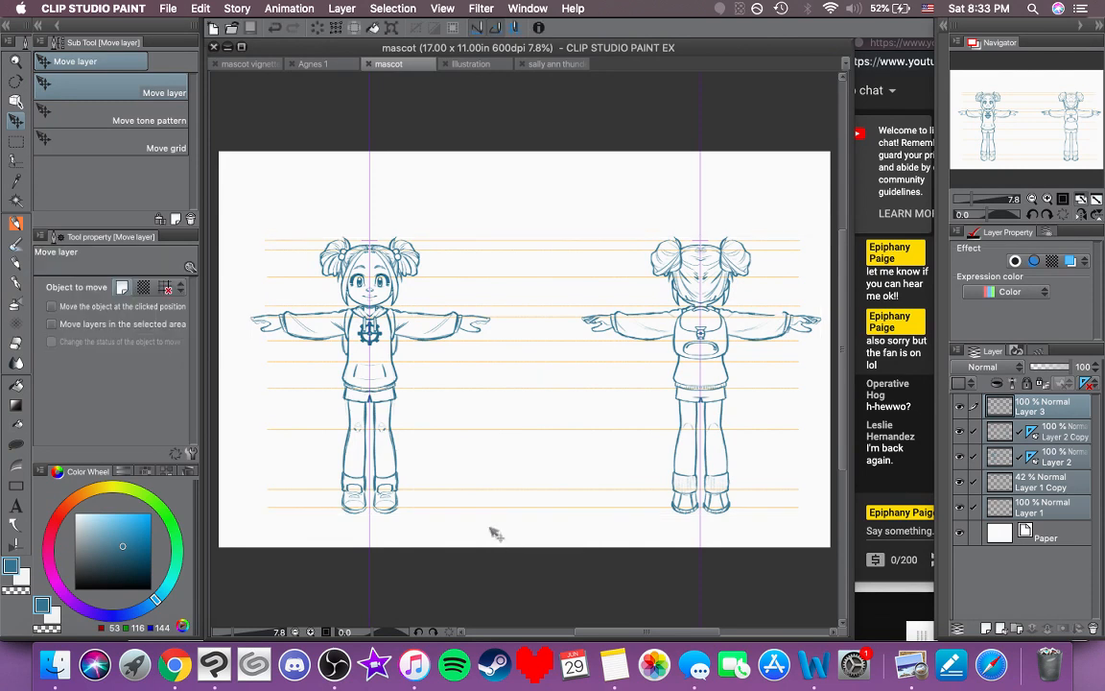
click(1052, 437)
click(960, 432)
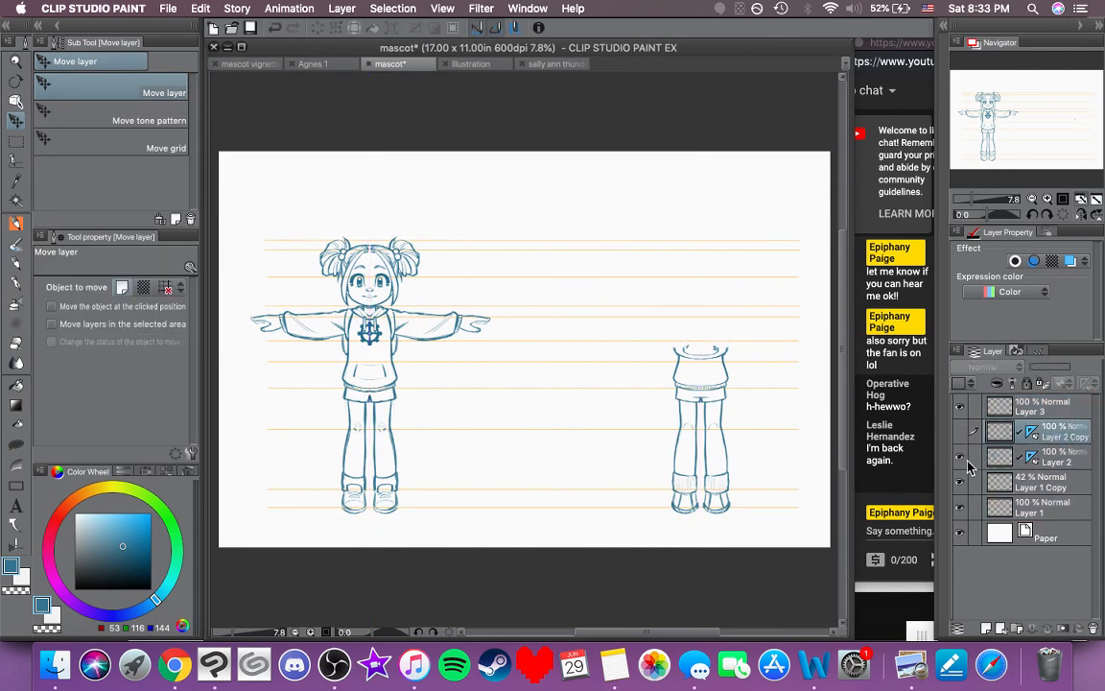
click(986, 629)
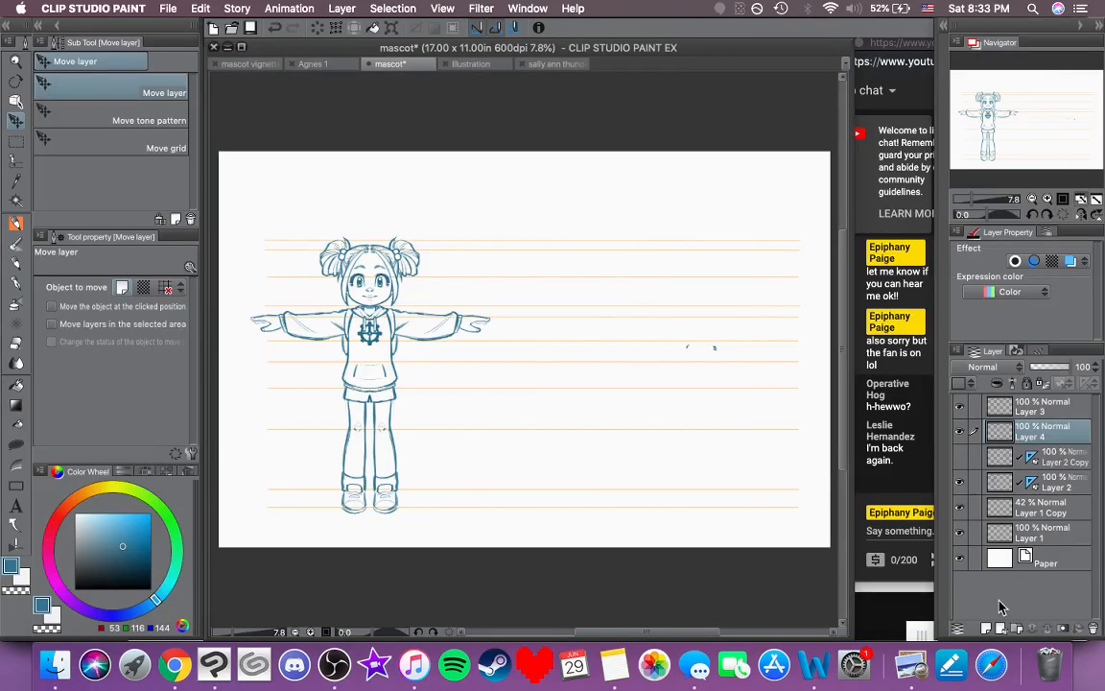
Step: Sketch the side-view head circle and jaw beside the front-view figure with the よわ太鉛筆寝・通常・x4 pencil, aligned to the head guide lines
click(1047, 200)
click(1047, 199)
drag(507, 366, 700, 435)
key(super+minus)
drag(693, 329, 613, 285)
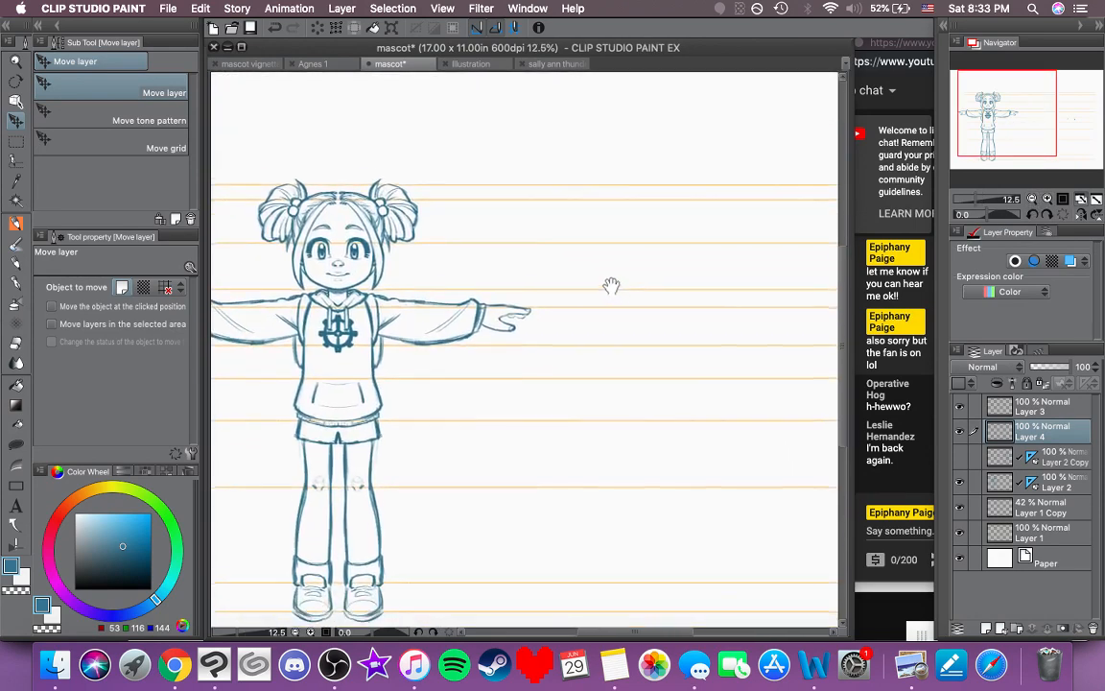
key(p)
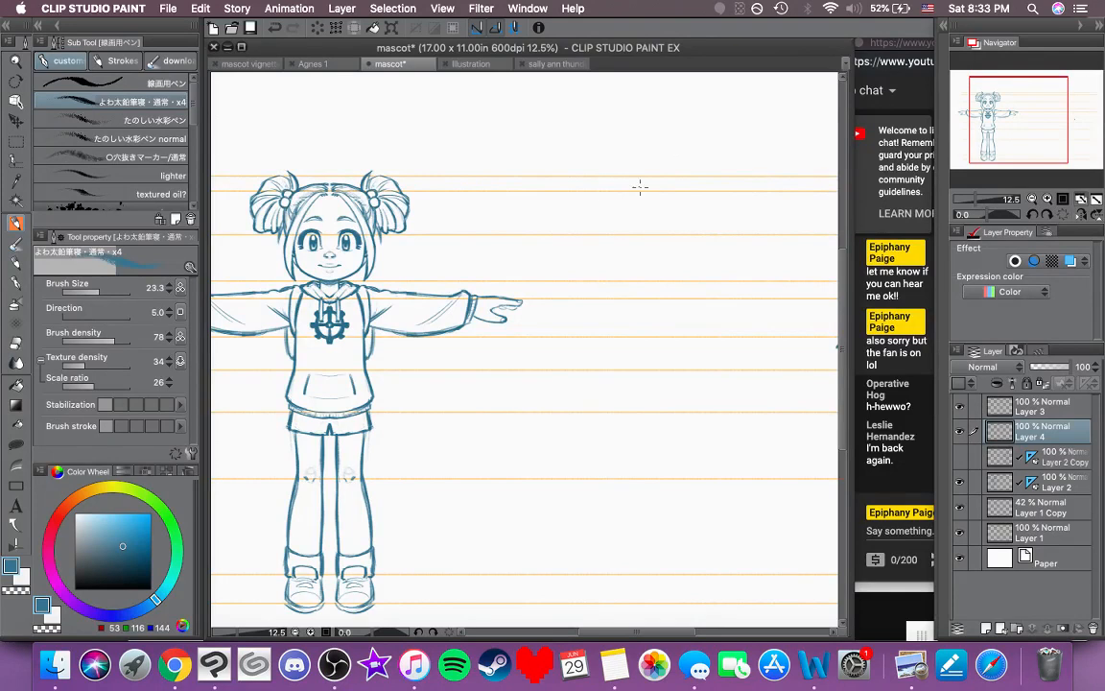
drag(596, 205, 576, 194)
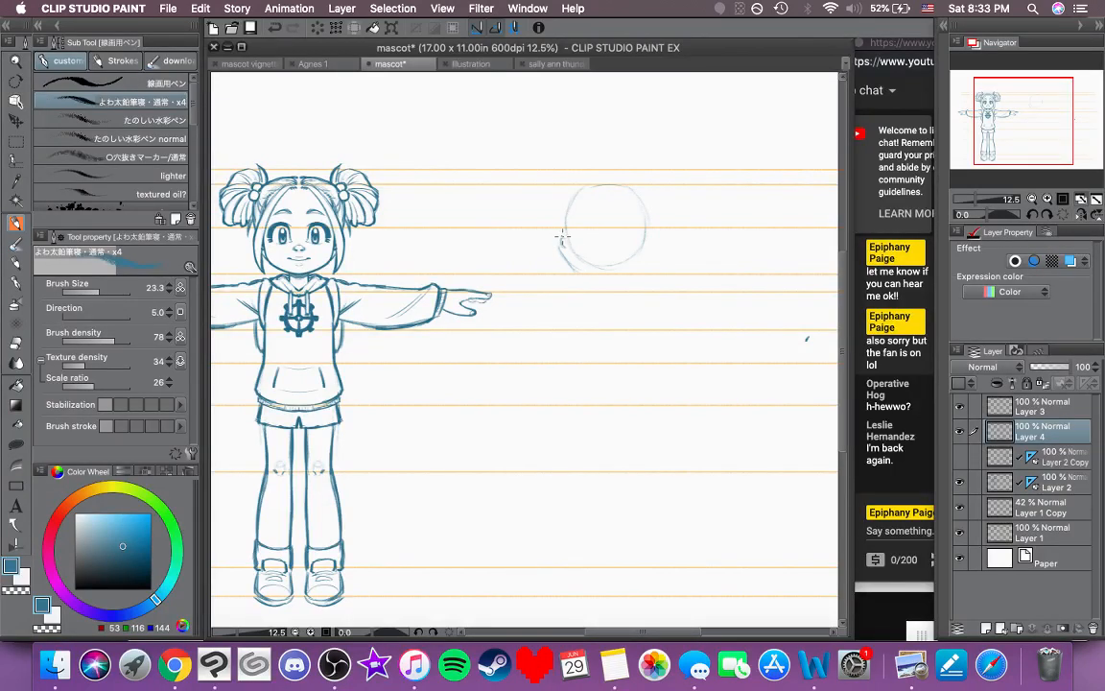
drag(561, 240, 571, 262)
key(super+z)
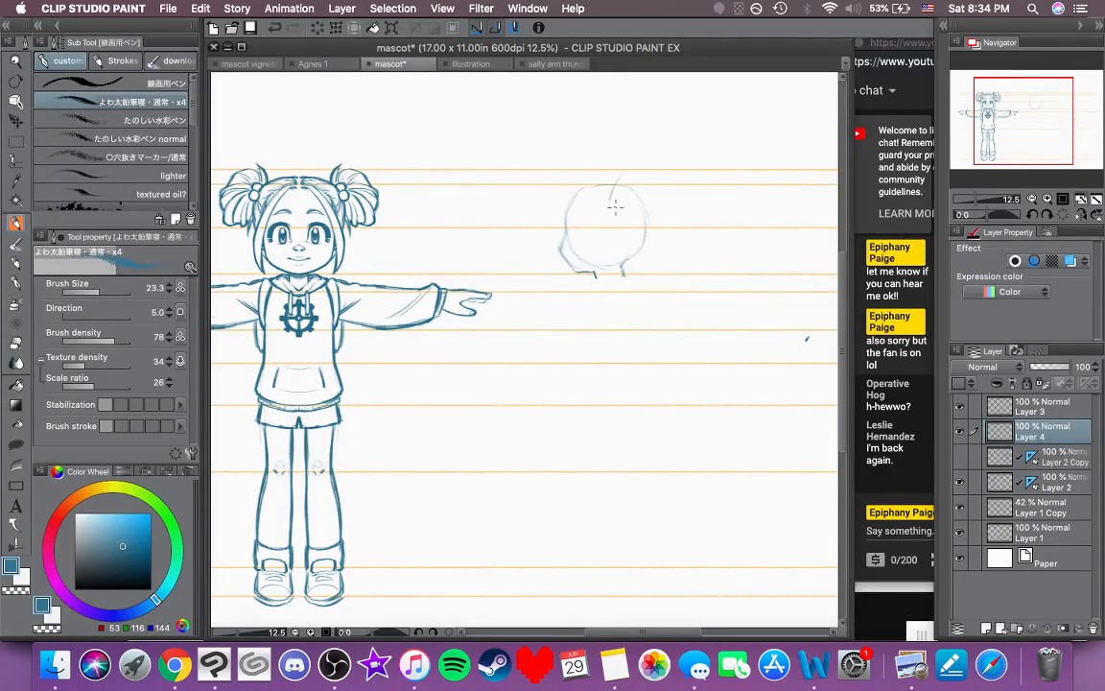
Step: Sketch the hair bun on the upper back of the side-view head
drag(615, 177, 650, 186)
mouse_move(617, 180)
mouse_down()
mouse_move(660, 199)
mouse_move(612, 219)
mouse_move(655, 212)
mouse_up()
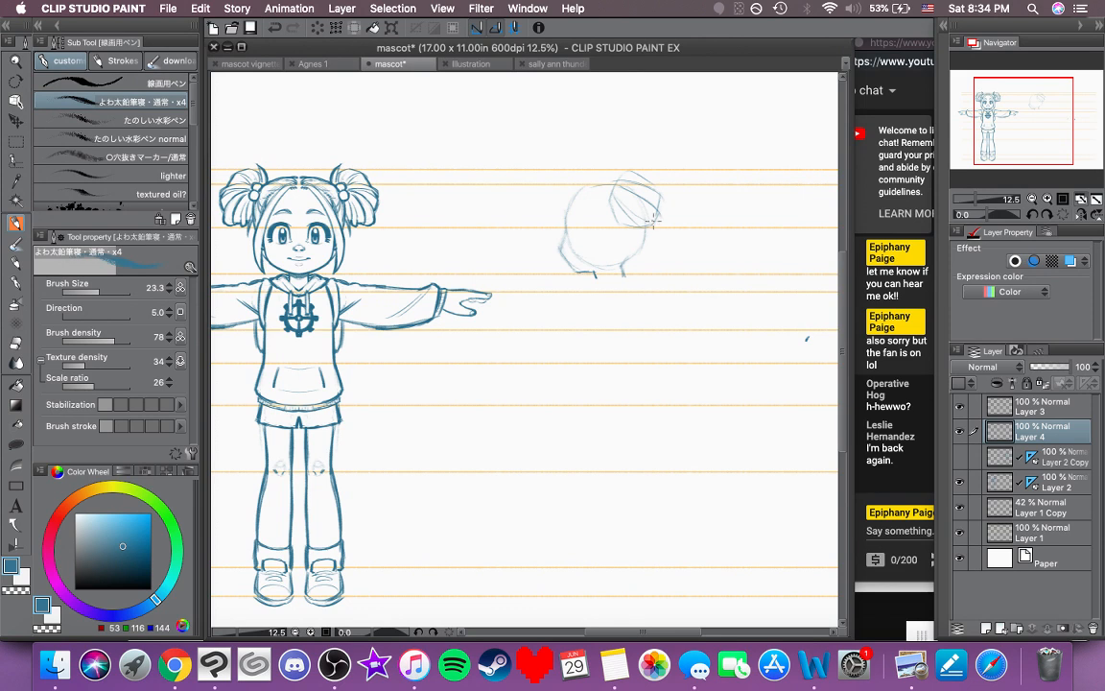
scroll(643, 206, up, 2)
scroll(643, 207, left, 2)
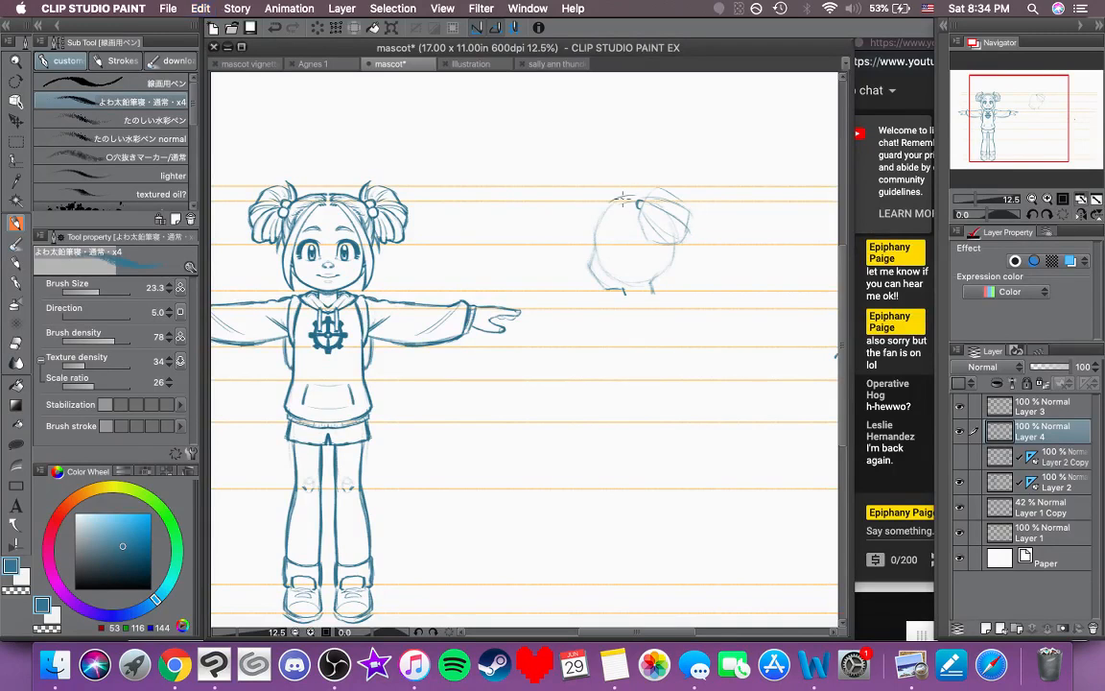
Step: Draw the side view's forehead hairline and face-framing strand, redoing the curve as needed, and add the eye
drag(618, 198, 578, 263)
key(super+z)
key(super+z)
drag(604, 214, 611, 287)
key(super+z)
drag(601, 209, 625, 276)
key(super+z)
drag(602, 208, 635, 263)
key(super+z)
drag(604, 210, 625, 288)
drag(598, 208, 624, 286)
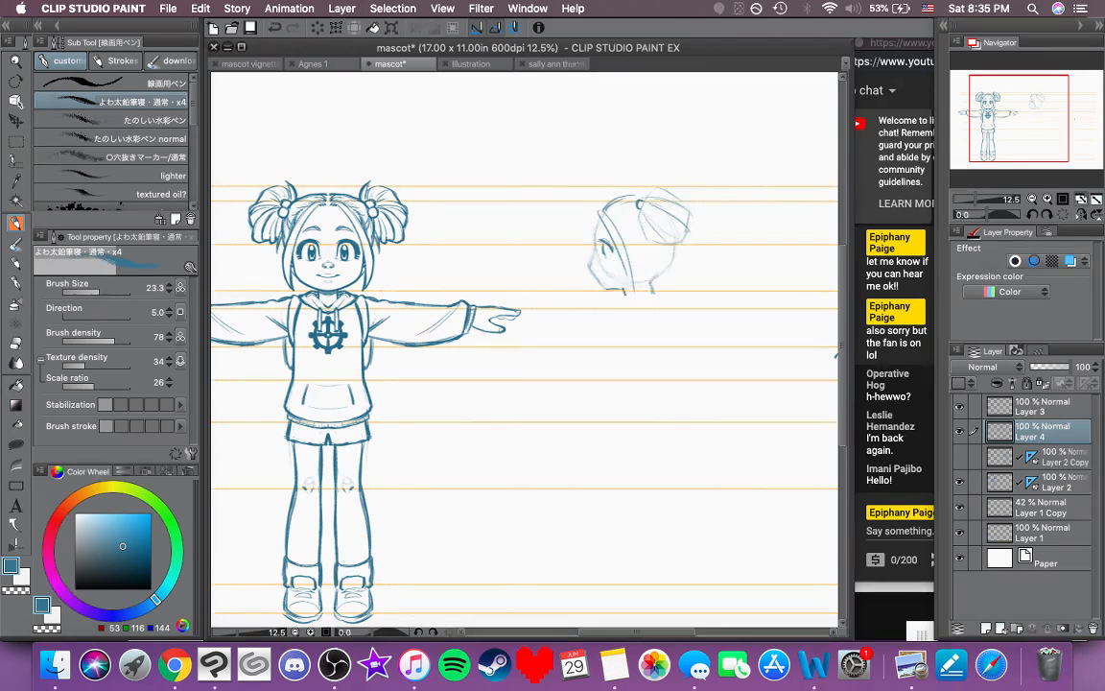
Step: Refine the side view's face profile and sketch the ear and neck with the start of the hood collar
drag(564, 266, 550, 273)
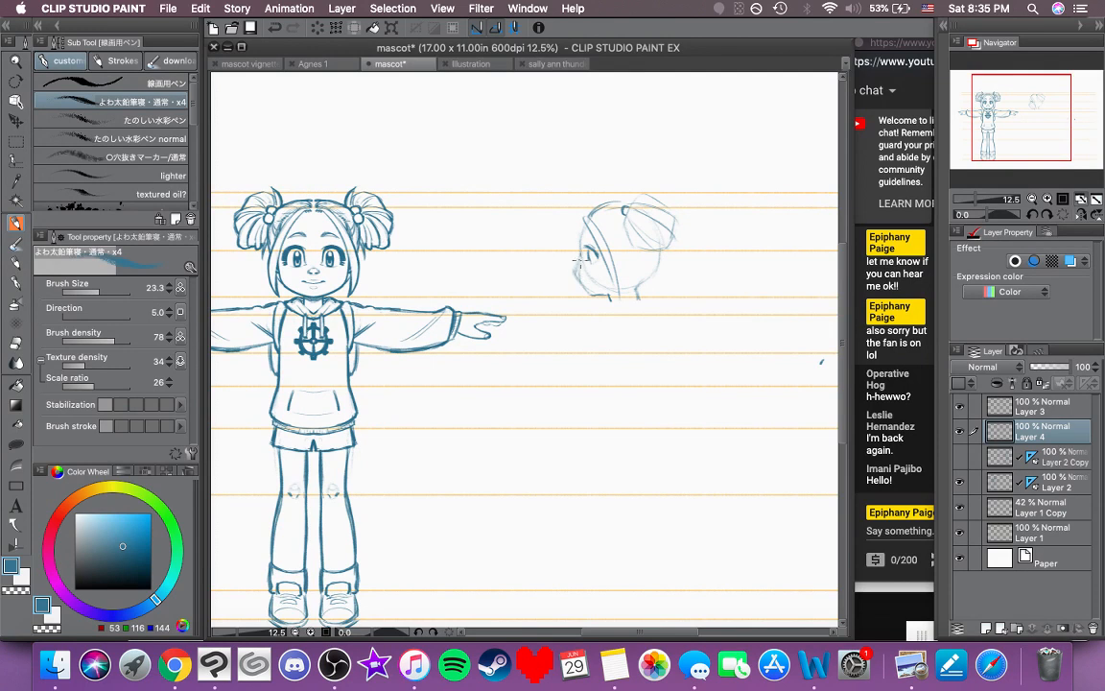
drag(581, 270, 588, 295)
drag(617, 333, 598, 337)
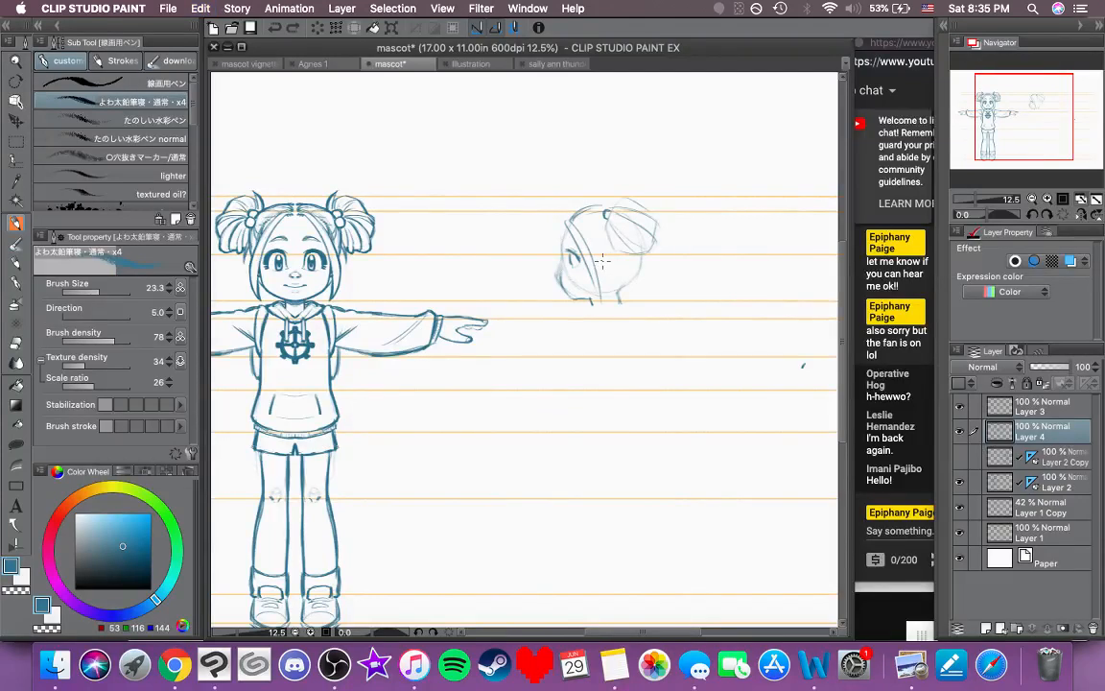
mouse_move(610, 262)
mouse_down()
mouse_move(606, 276)
mouse_move(604, 255)
mouse_move(615, 264)
mouse_move(602, 276)
mouse_up()
mouse_move(629, 285)
mouse_down()
mouse_move(629, 313)
mouse_move(648, 298)
mouse_move(628, 297)
mouse_move(654, 294)
mouse_move(674, 316)
mouse_move(632, 314)
mouse_move(664, 322)
mouse_move(484, 403)
mouse_move(351, 414)
mouse_move(570, 354)
mouse_up()
key(super+z)
key(super+z)
key(super+z)
Step: Check the back-view layer briefly, hide it again, and rough in the side-view hoodie from the hood to the hem guide line
click(960, 458)
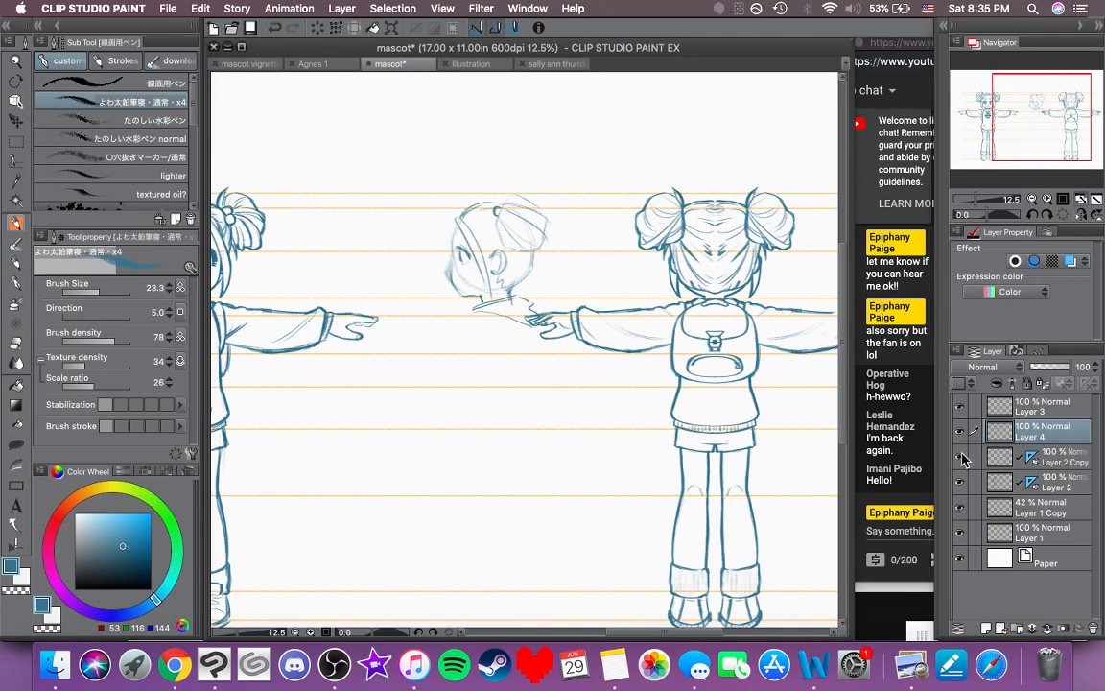
click(960, 458)
mouse_move(511, 354)
mouse_down()
mouse_move(629, 293)
mouse_move(633, 273)
mouse_move(585, 263)
mouse_move(594, 256)
mouse_move(570, 262)
mouse_move(592, 309)
mouse_move(629, 296)
mouse_up()
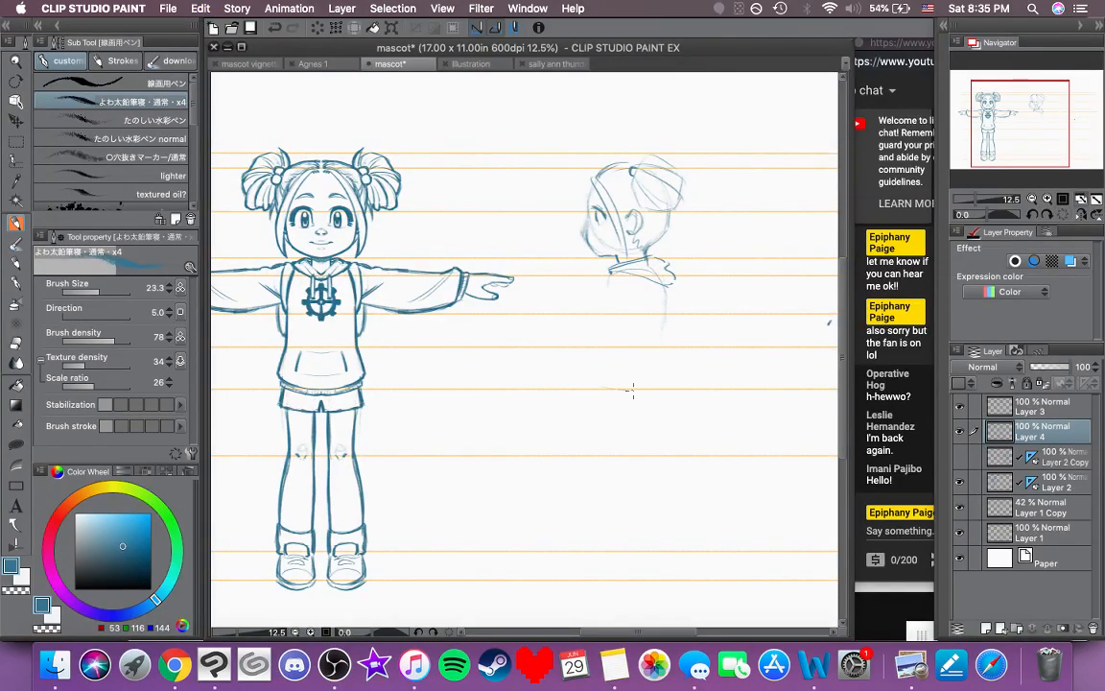
drag(602, 385, 674, 385)
mouse_move(663, 330)
mouse_down()
mouse_move(667, 387)
mouse_move(675, 381)
mouse_up()
mouse_move(611, 279)
mouse_down()
mouse_move(599, 389)
mouse_move(632, 386)
mouse_up()
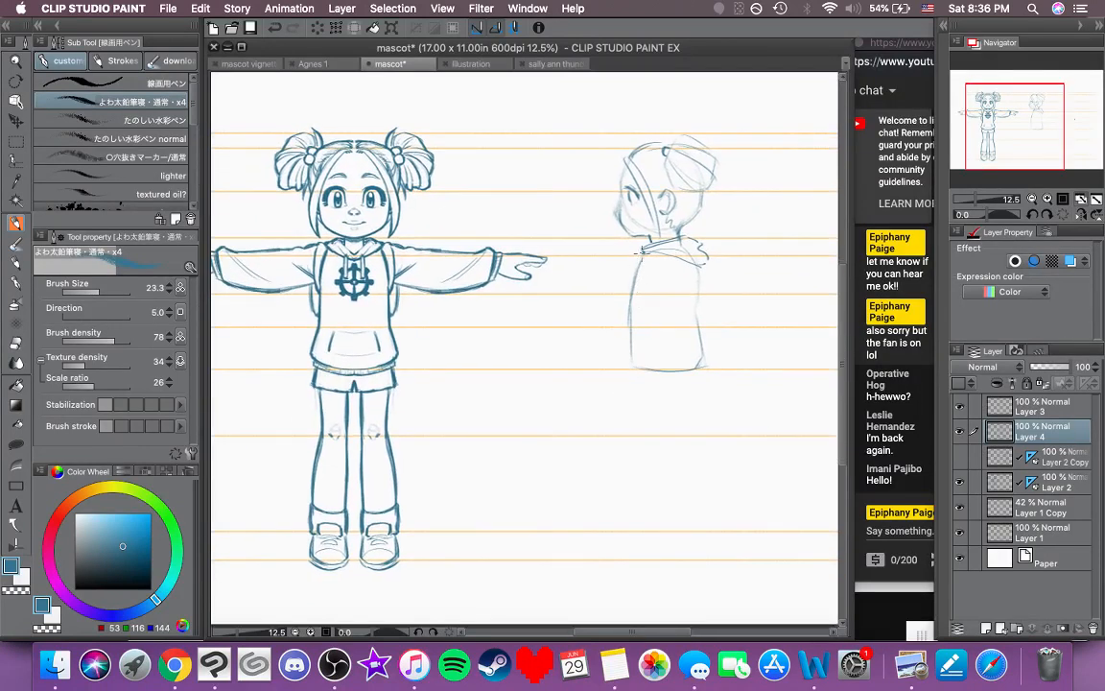
Step: Strengthen the side-view hoodie's front and back contours and draw its hem band
mouse_move(645, 258)
mouse_down()
mouse_move(632, 285)
mouse_move(631, 369)
mouse_up()
drag(698, 298, 663, 305)
drag(596, 330, 597, 376)
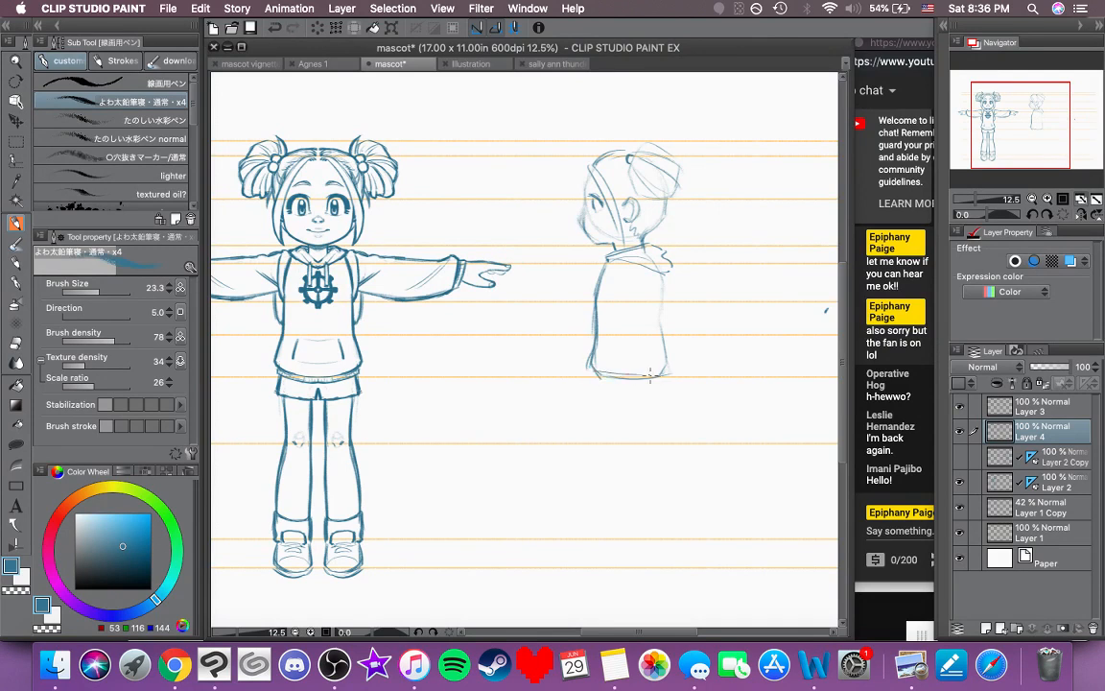
mouse_move(595, 374)
mouse_down()
mouse_move(655, 383)
mouse_move(663, 373)
mouse_up()
drag(665, 275, 670, 361)
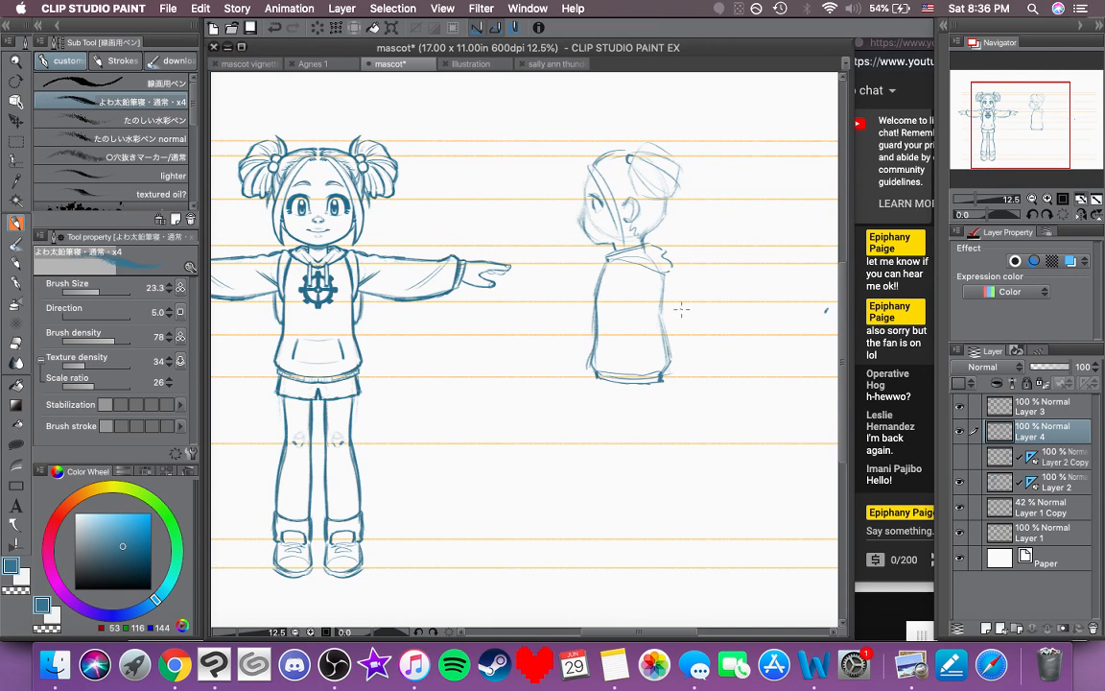
Step: Sketch a rounded shoulder joint on the upper torso of the side-view hoodie
drag(708, 300, 681, 313)
mouse_move(613, 289)
mouse_down()
mouse_move(605, 316)
mouse_move(637, 285)
mouse_up()
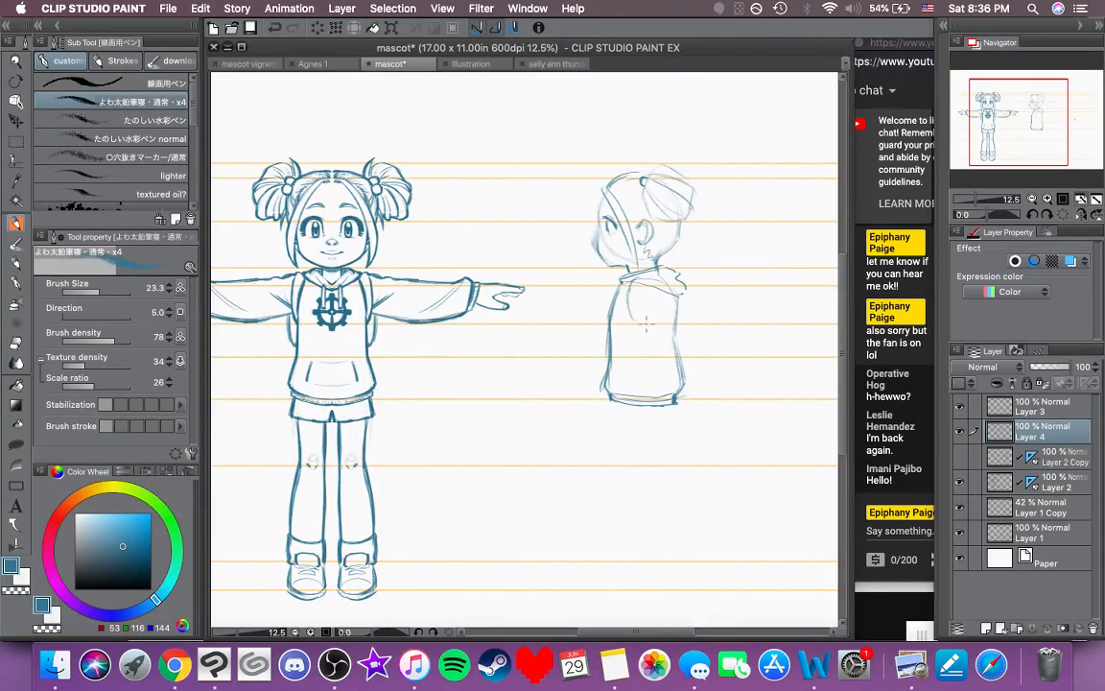
key(super+z)
mouse_move(643, 281)
mouse_down()
mouse_move(628, 305)
mouse_move(651, 284)
mouse_move(651, 314)
mouse_up()
drag(645, 371, 606, 361)
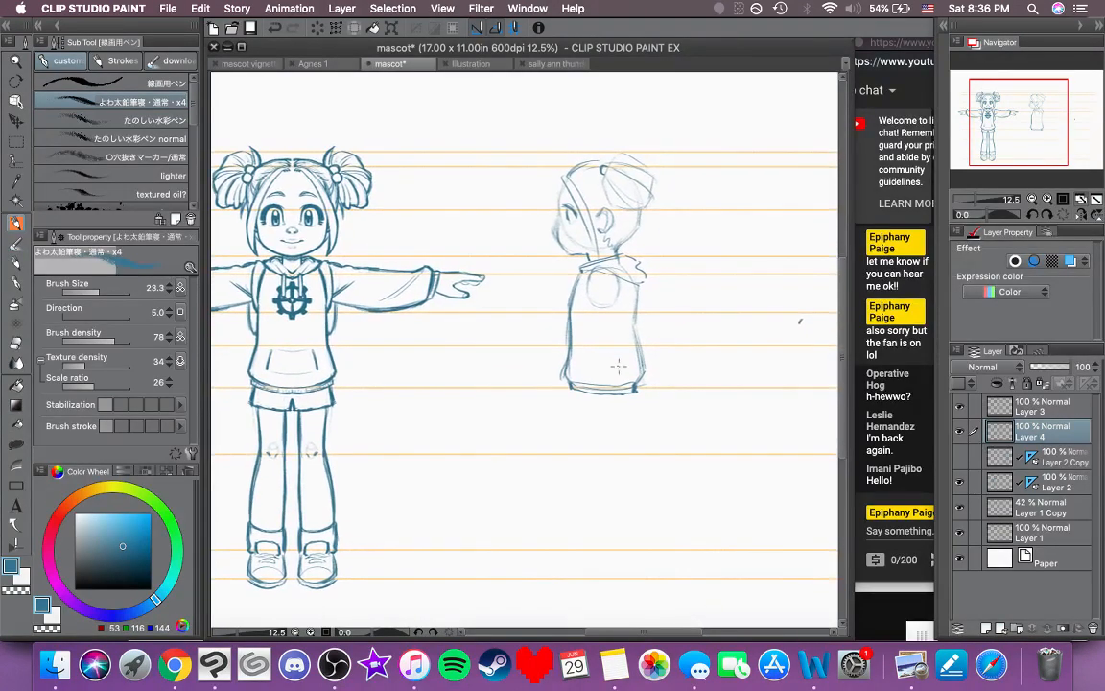
Step: Add the pocket line at the hoodie's lower front and sketch the shorts below the hem
drag(610, 415, 660, 346)
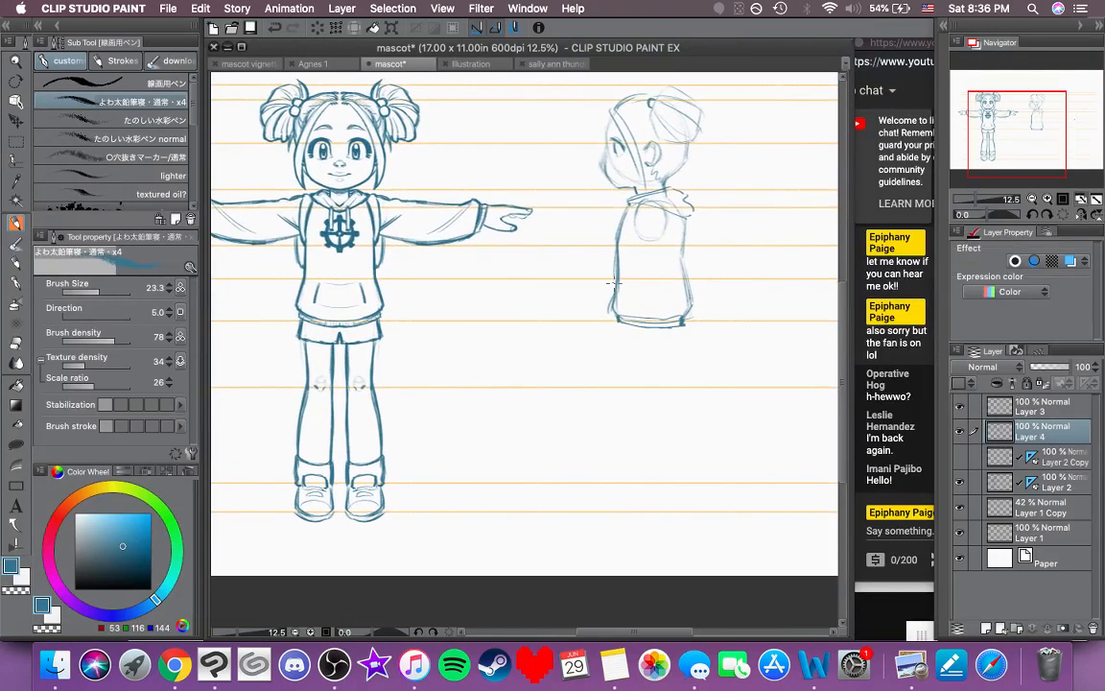
mouse_move(609, 297)
mouse_down()
mouse_move(616, 316)
mouse_move(619, 278)
mouse_up()
scroll(565, 410, right, 3)
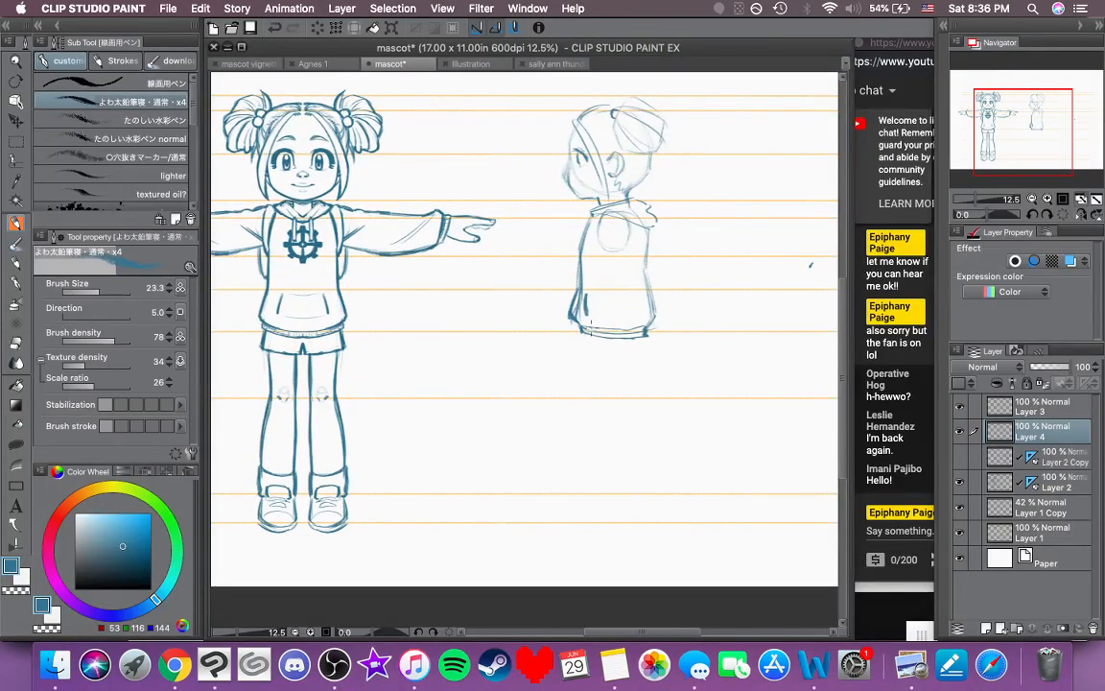
drag(626, 373, 642, 363)
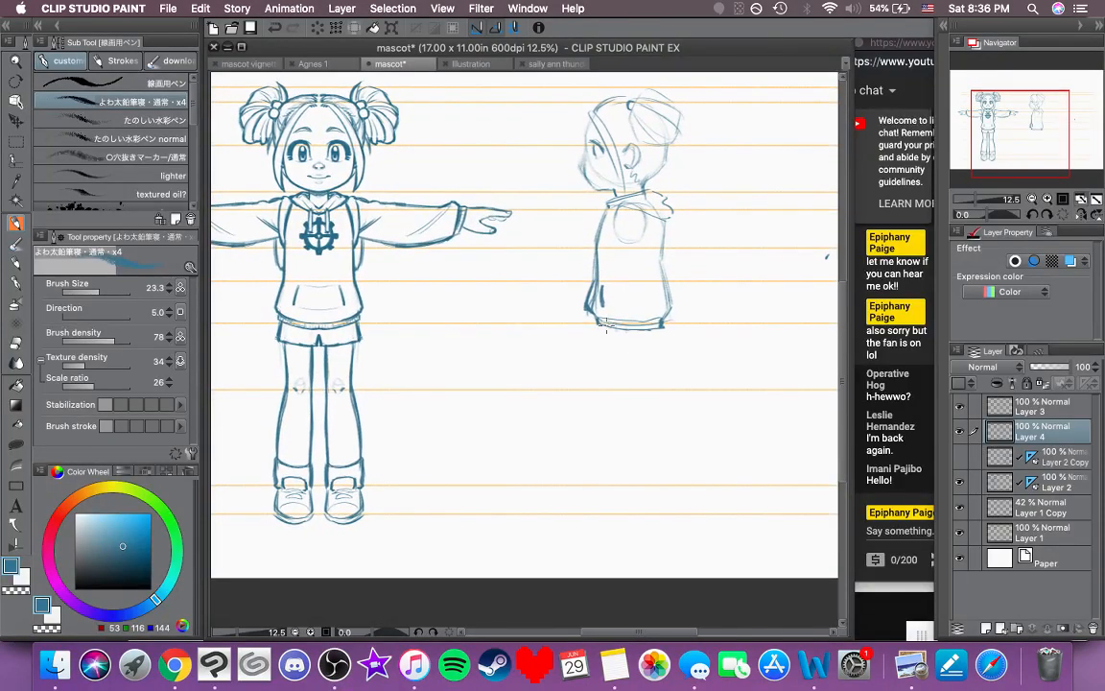
mouse_move(604, 329)
mouse_down()
mouse_move(608, 351)
mouse_move(663, 342)
mouse_move(649, 348)
mouse_up()
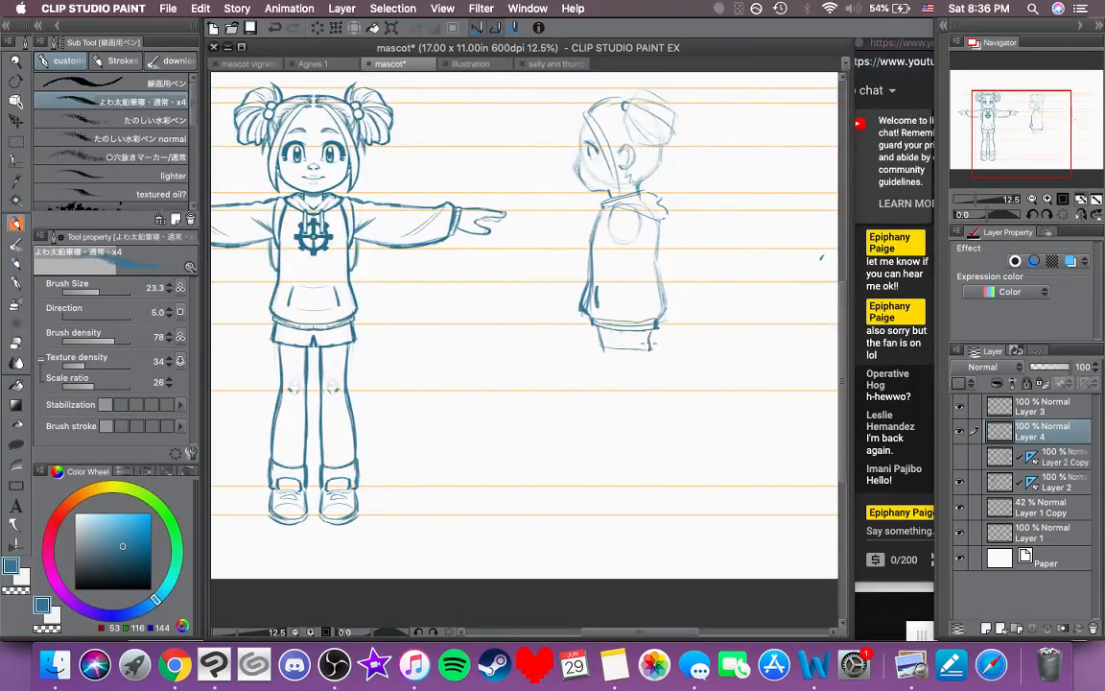
Step: Sketch the backpack on the side view's back, with its outer pocket and a strap looping around the shoulder
drag(697, 285, 665, 315)
mouse_move(632, 243)
mouse_down()
mouse_move(661, 294)
mouse_move(624, 302)
mouse_move(660, 298)
mouse_up()
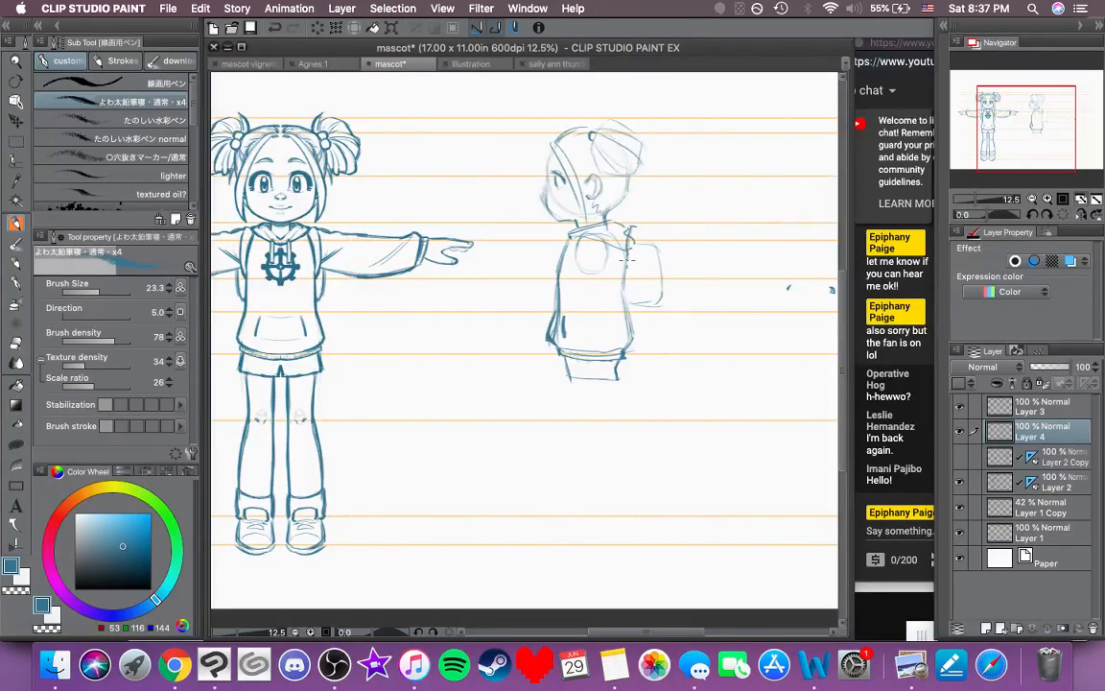
mouse_move(632, 226)
mouse_down()
mouse_move(660, 271)
mouse_move(654, 230)
mouse_move(667, 278)
mouse_move(664, 263)
mouse_move(671, 269)
mouse_move(635, 302)
mouse_up()
mouse_move(625, 252)
mouse_down()
mouse_move(657, 264)
mouse_move(661, 247)
mouse_move(611, 246)
mouse_move(658, 250)
mouse_move(620, 242)
mouse_up()
key(super+z)
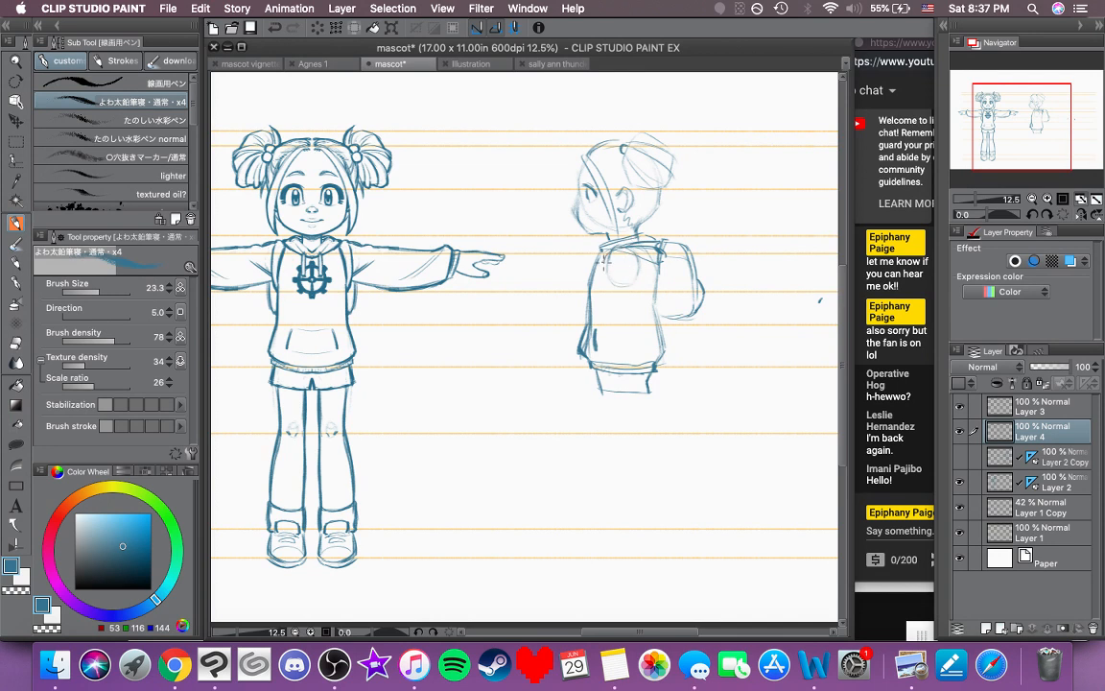
mouse_move(633, 240)
mouse_down()
mouse_move(610, 253)
mouse_move(641, 299)
mouse_move(661, 306)
mouse_up()
drag(681, 338, 649, 361)
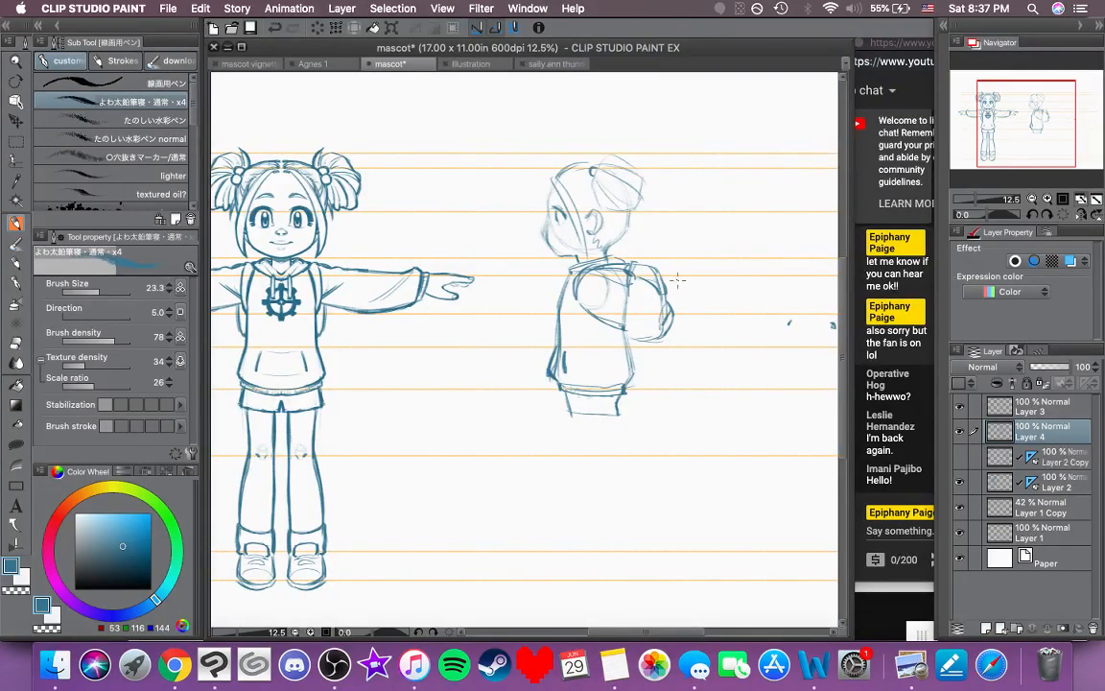
Step: Add the handle at the top of the backpack and reinforce the hoodie's lower back edge
scroll(653, 297, up, 2)
drag(641, 275, 641, 286)
mouse_move(667, 410)
mouse_down()
mouse_move(706, 402)
mouse_move(715, 380)
mouse_move(723, 397)
mouse_move(687, 410)
mouse_move(702, 356)
mouse_up()
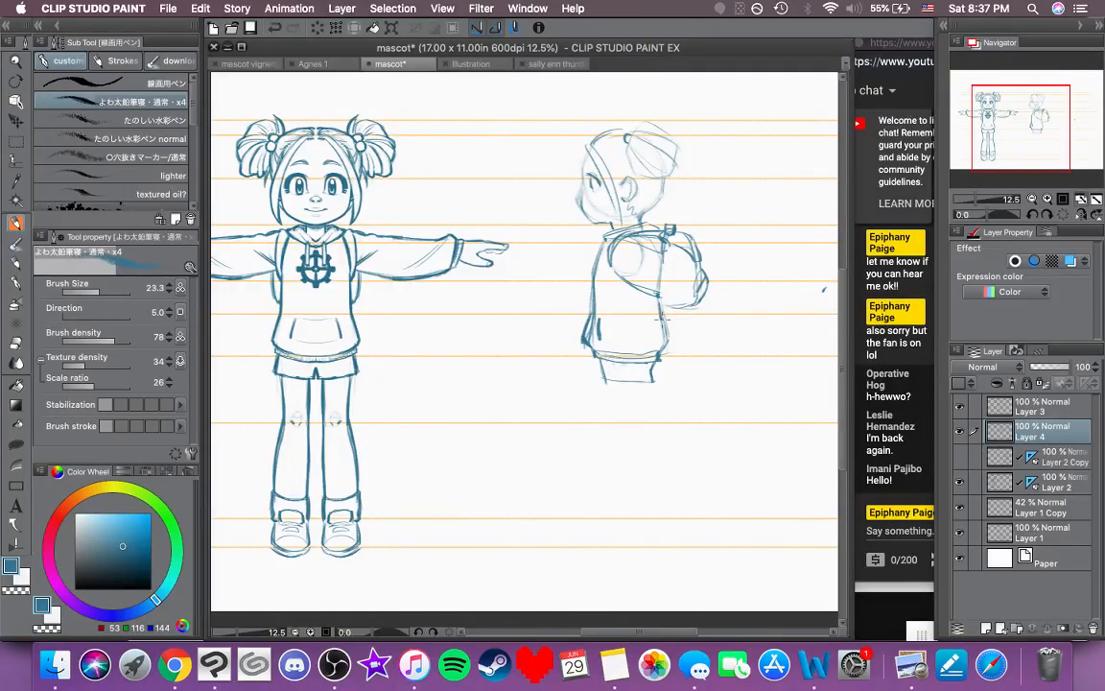
drag(660, 315, 672, 338)
Step: Draw the side view's thigh from the shorts down to the knee guide line
mouse_move(626, 393)
mouse_down()
mouse_move(648, 347)
mouse_move(634, 328)
mouse_move(649, 403)
mouse_up()
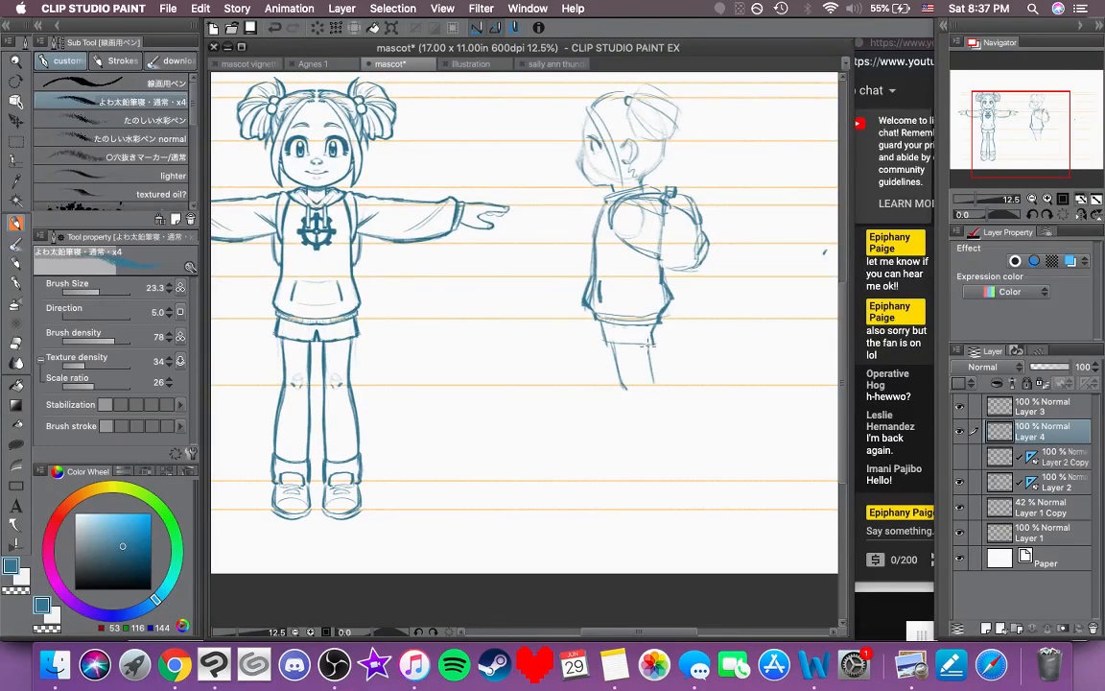
drag(673, 331, 661, 367)
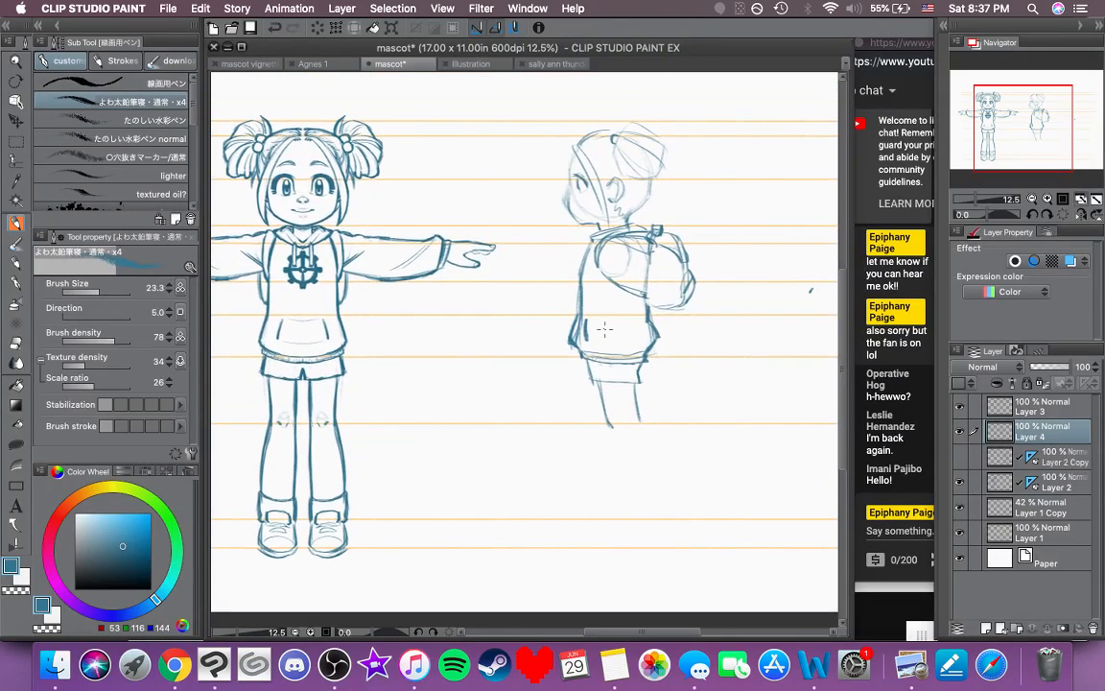
drag(599, 385, 615, 429)
scroll(633, 405, down, 3)
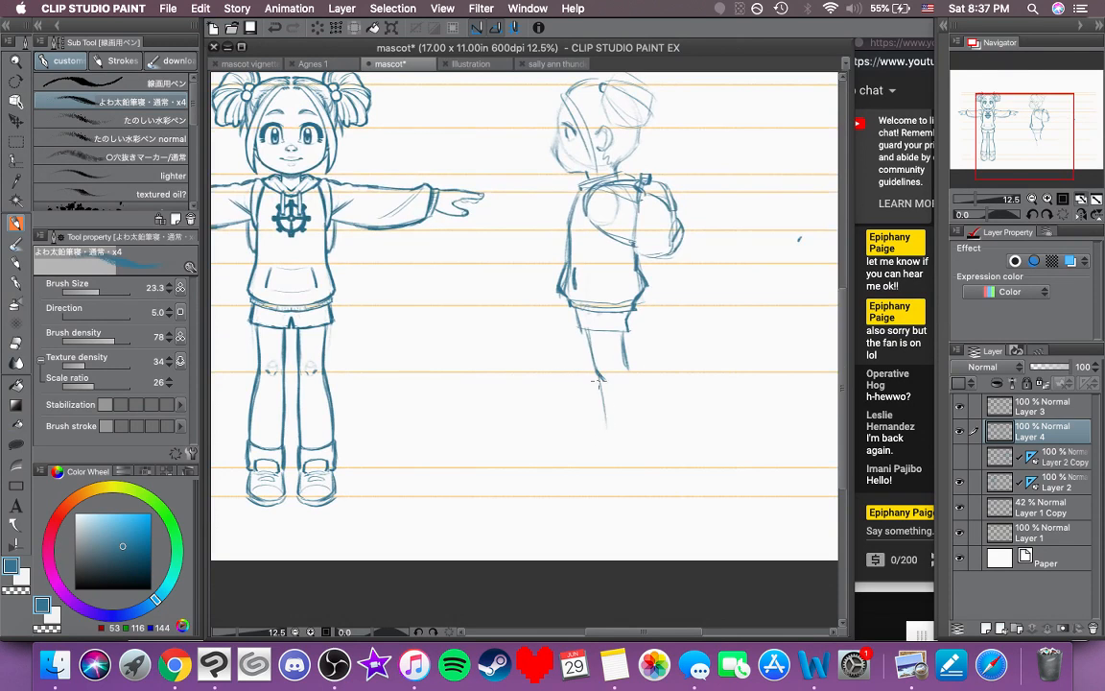
Step: Draw the side view's lower leg from the knee to the ankle, redoing the calf curve
drag(599, 373, 607, 447)
mouse_move(627, 365)
mouse_down()
mouse_move(644, 407)
mouse_move(642, 452)
mouse_up()
drag(642, 405, 645, 468)
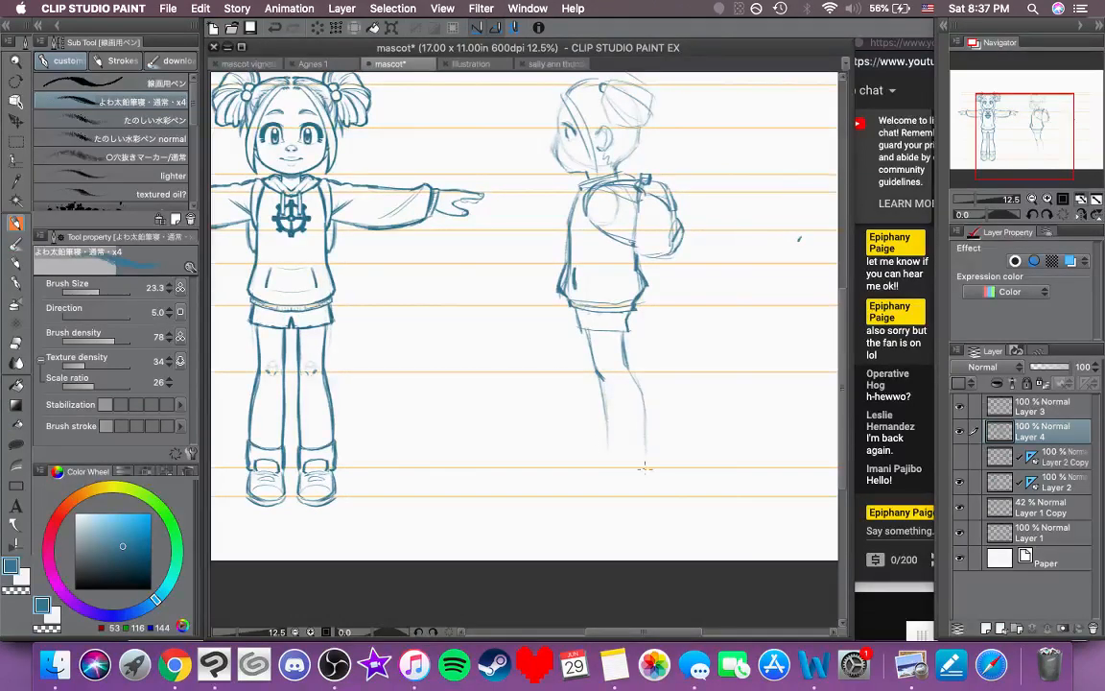
key(super+z)
key(super+z)
drag(631, 378, 645, 460)
mouse_move(599, 377)
mouse_down()
mouse_move(605, 468)
mouse_move(613, 447)
mouse_move(649, 446)
mouse_move(620, 451)
mouse_move(690, 480)
mouse_move(712, 518)
mouse_move(718, 463)
mouse_move(708, 472)
mouse_move(695, 461)
mouse_up()
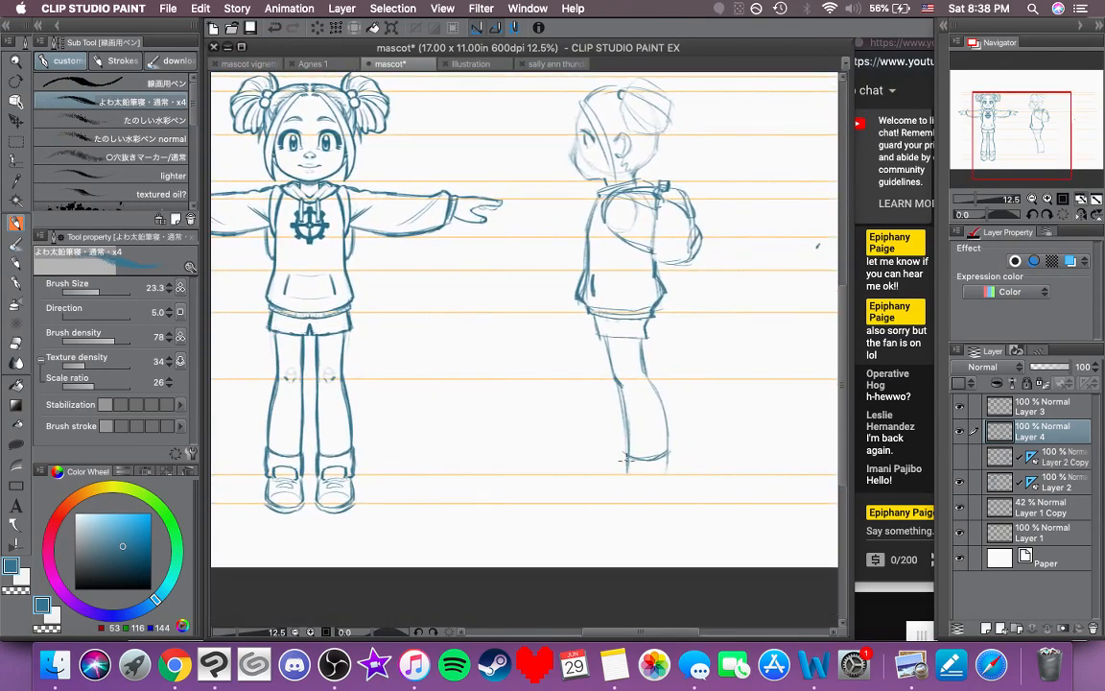
Step: Sketch the sock cuff and the shoe on the side view's foot, resting on the lowest guide line
mouse_move(625, 449)
mouse_down()
mouse_move(670, 452)
mouse_move(669, 473)
mouse_move(624, 479)
mouse_move(669, 472)
mouse_up()
mouse_move(597, 492)
mouse_down()
mouse_move(656, 489)
mouse_move(632, 500)
mouse_move(667, 497)
mouse_move(672, 479)
mouse_move(669, 498)
mouse_move(668, 453)
mouse_up()
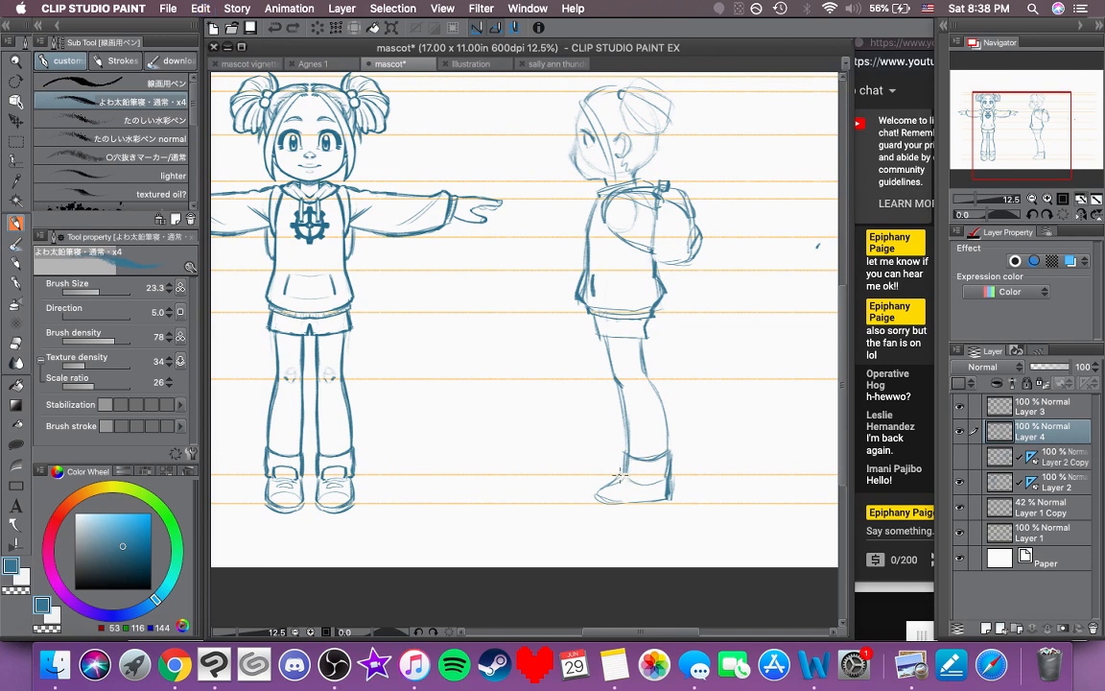
key(super+z)
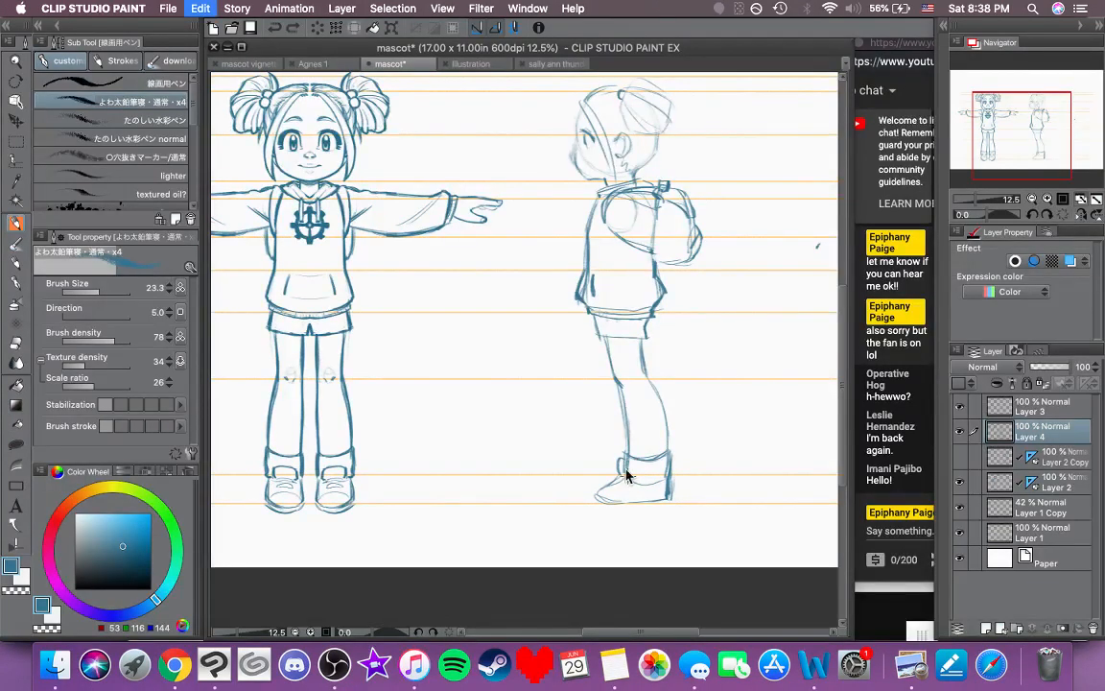
Step: Add the tongue and laces to the side view's shoe, then reinforce its sole and the back contour of the leg
key(super+z)
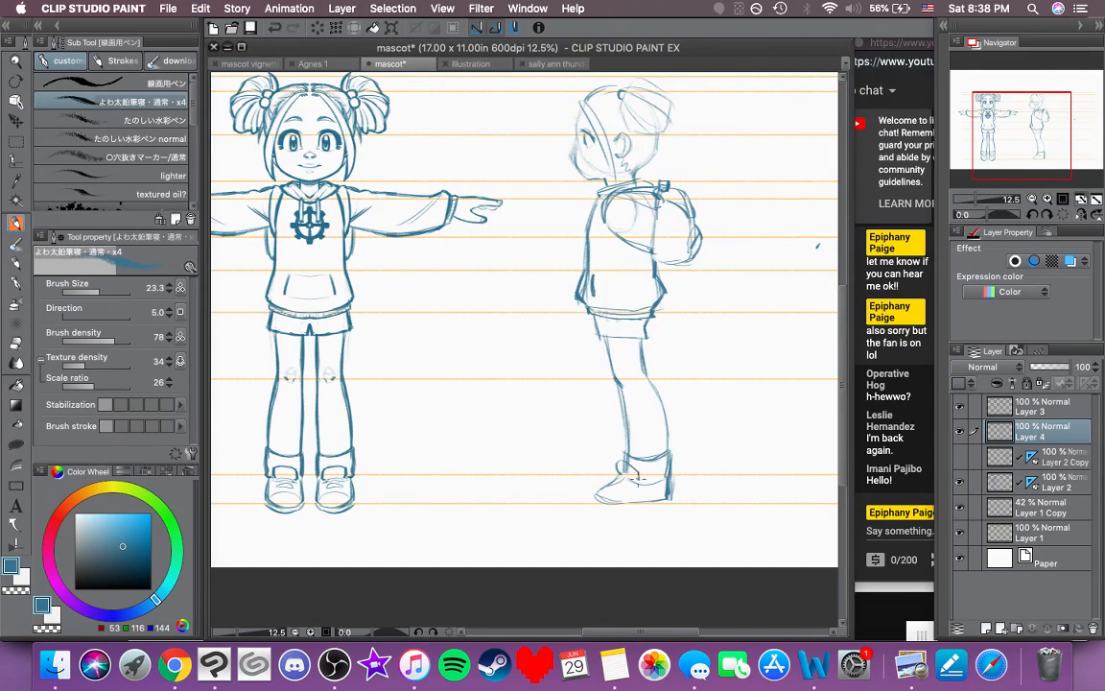
drag(640, 479, 667, 475)
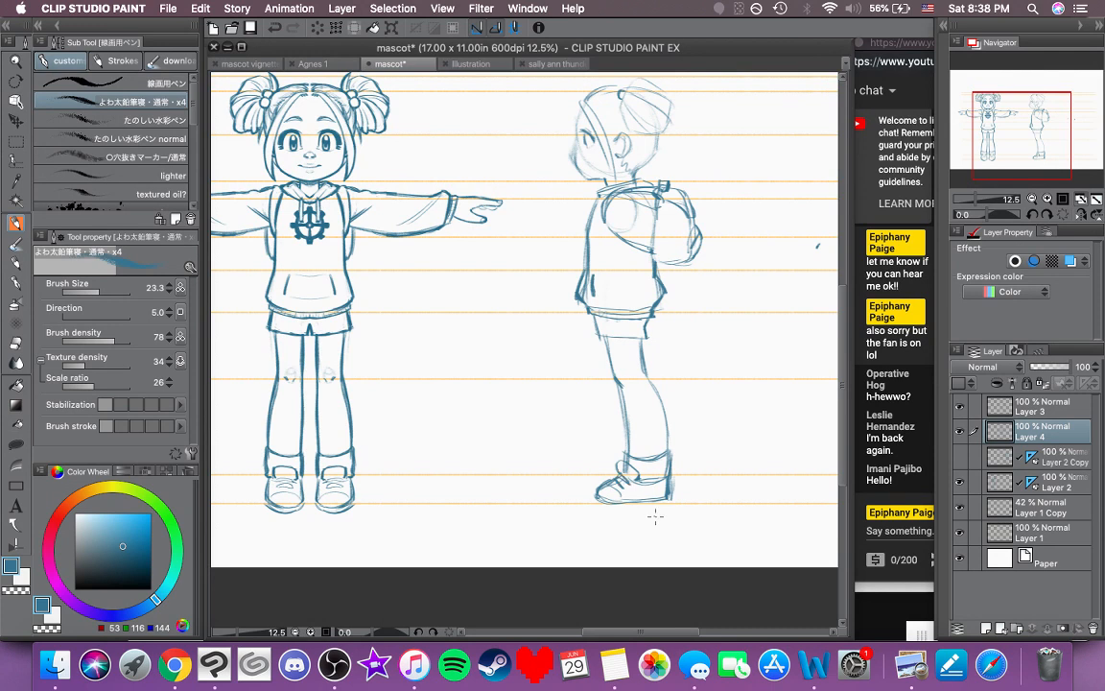
drag(680, 508, 657, 516)
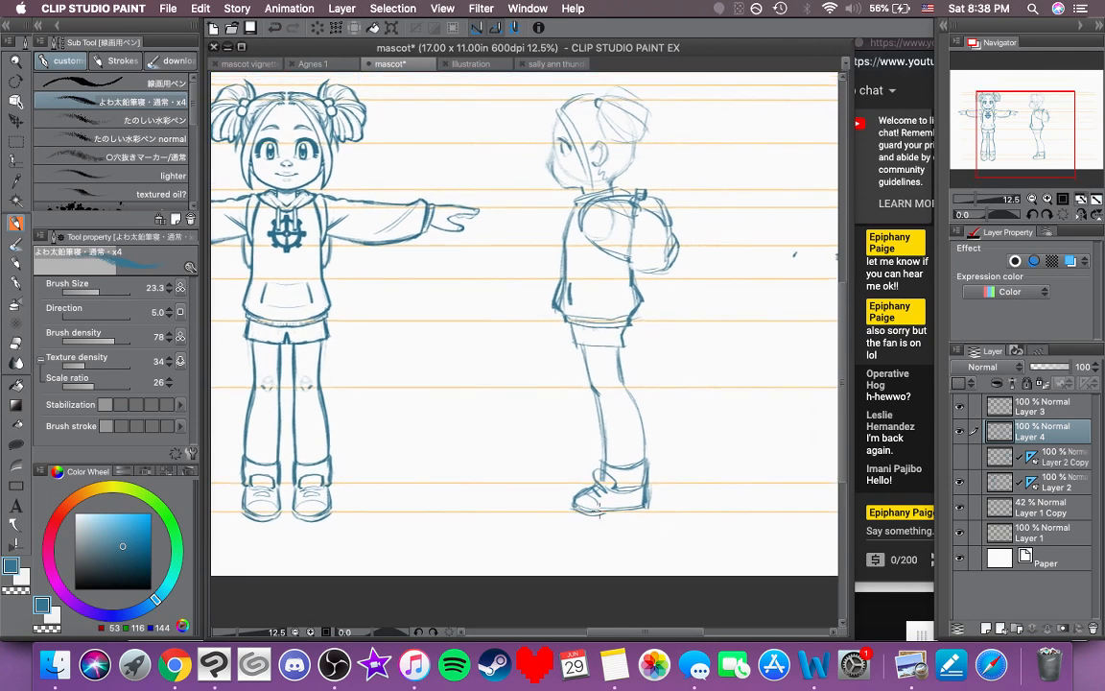
drag(672, 442, 695, 454)
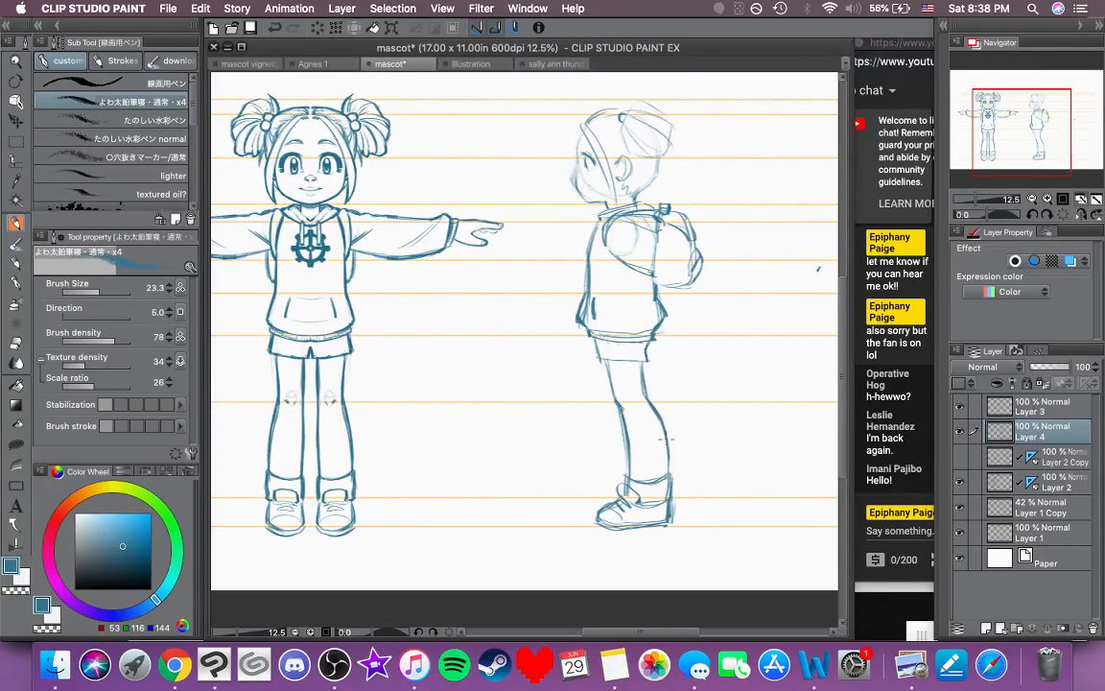
mouse_move(697, 378)
mouse_down()
mouse_move(694, 436)
mouse_move(708, 438)
mouse_move(704, 422)
mouse_move(685, 435)
mouse_up()
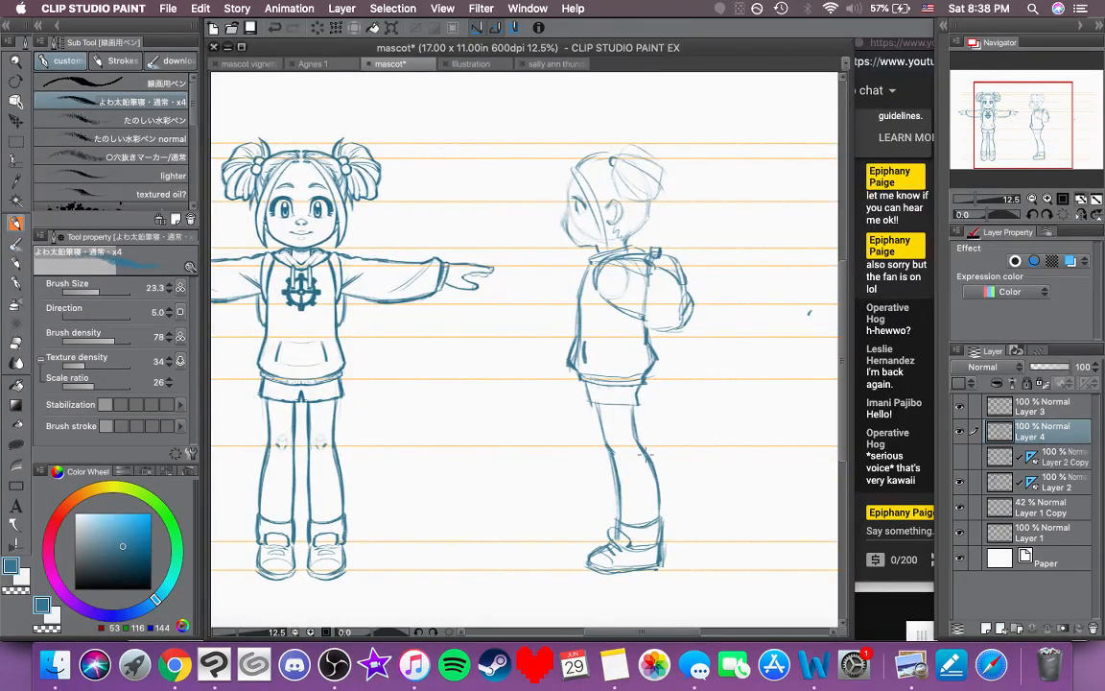
mouse_move(601, 390)
mouse_down()
mouse_move(630, 449)
mouse_move(711, 447)
mouse_move(720, 435)
mouse_up()
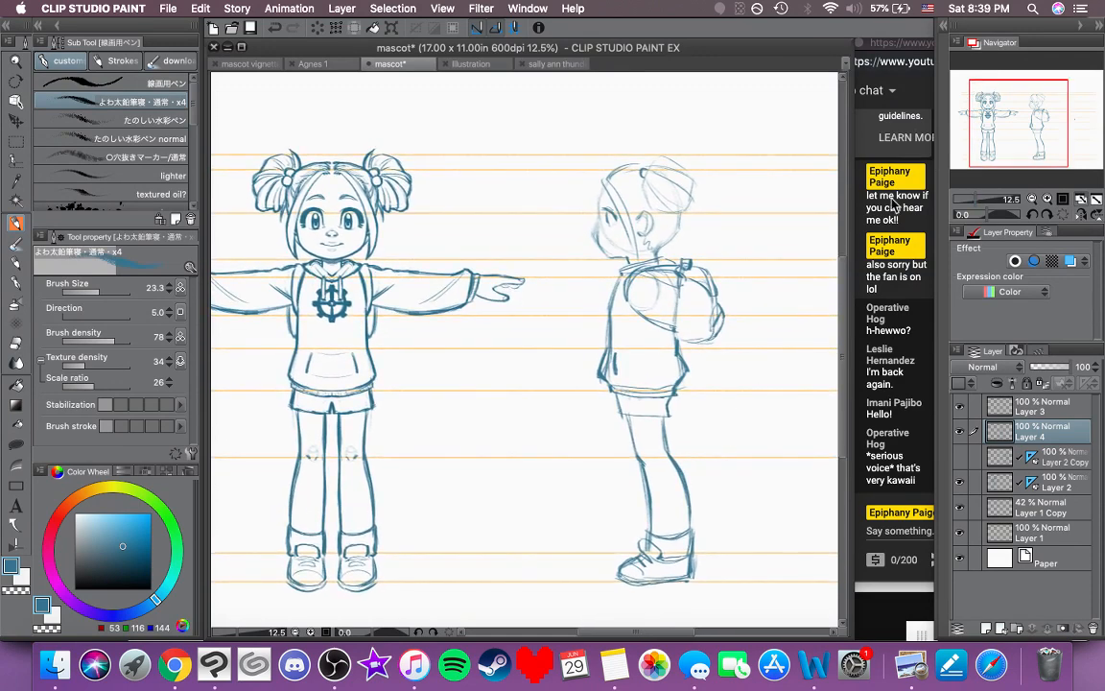
Step: Move the side view's sketch layer horizontally closer to the front view, until it meets the outstretched hand
click(1047, 199)
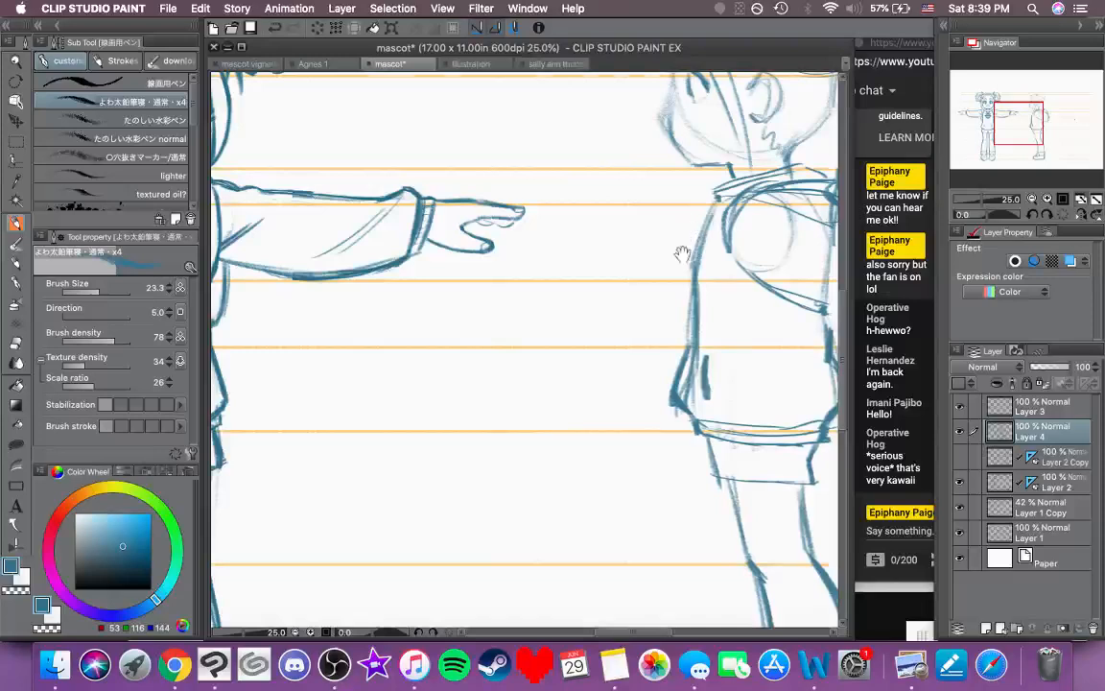
drag(682, 236, 613, 388)
drag(493, 321, 580, 315)
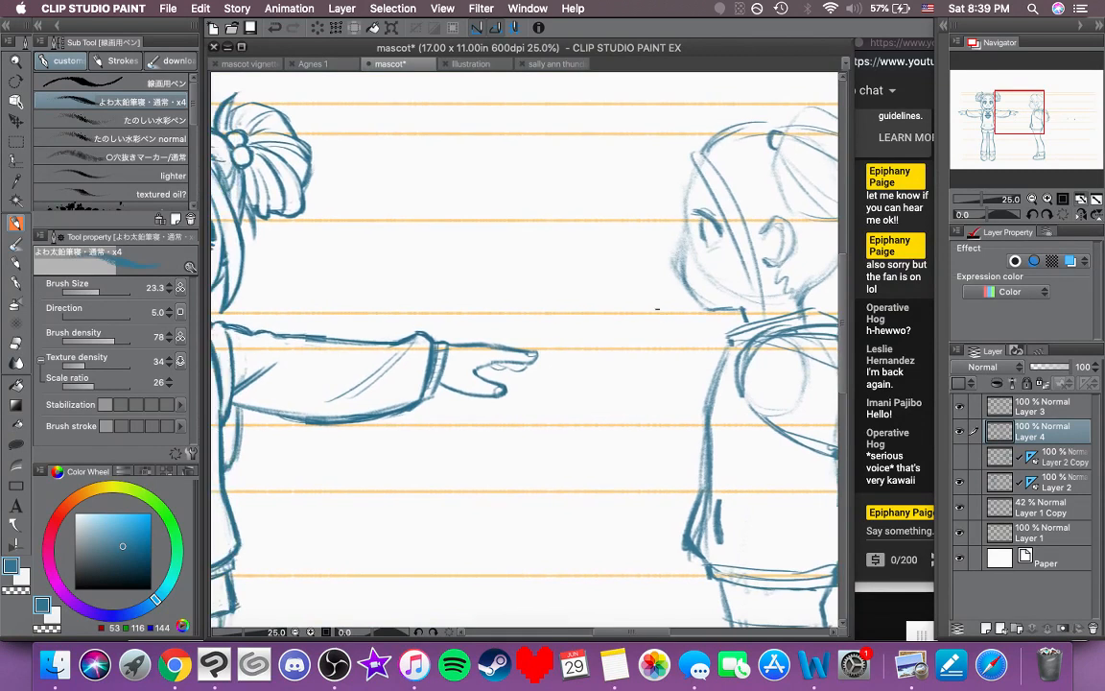
click(15, 121)
drag(687, 357, 503, 356)
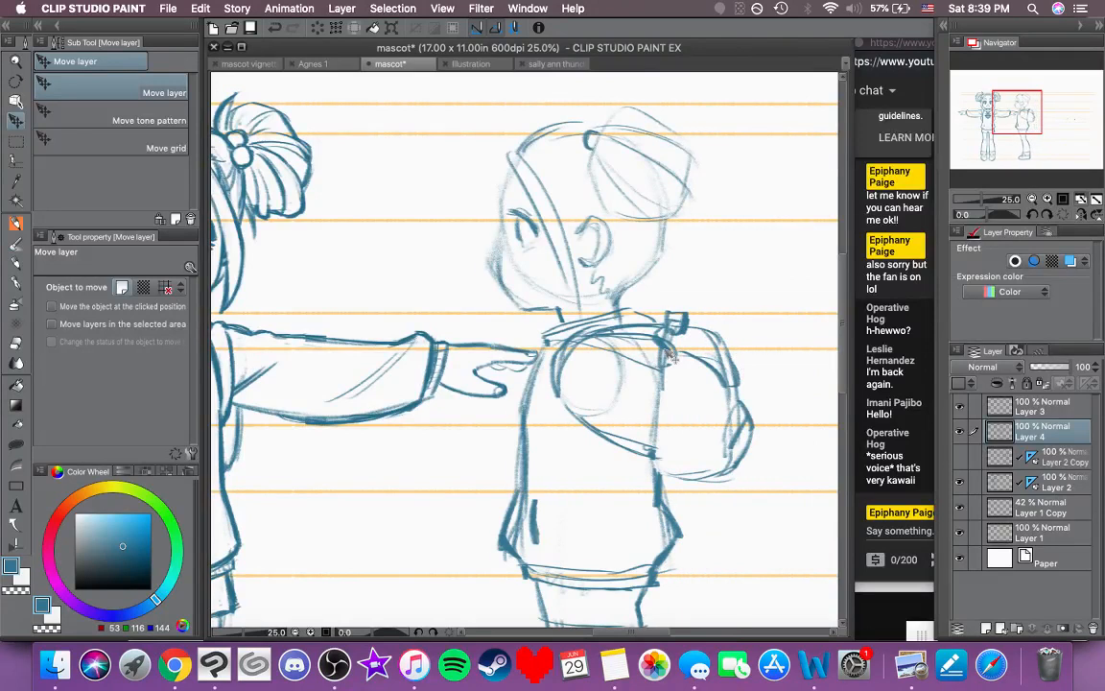
scroll(461, 278, left, 5)
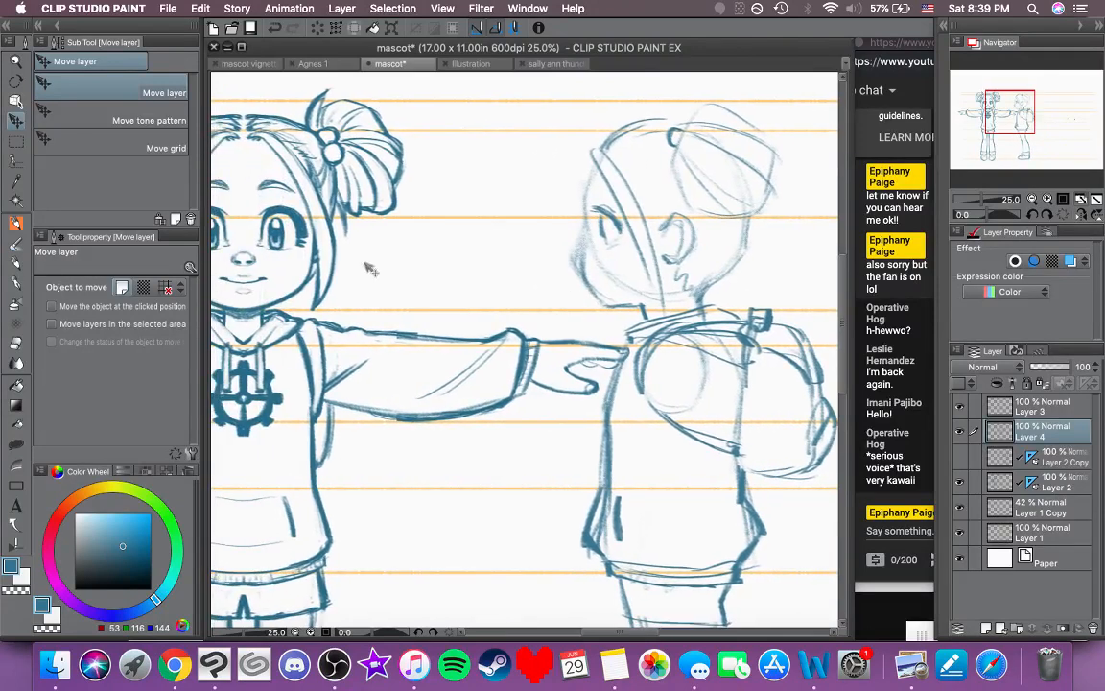
Step: Sketch the side view's eye and eyebrow with the pencil brush and darken the long front hair strand
key(p)
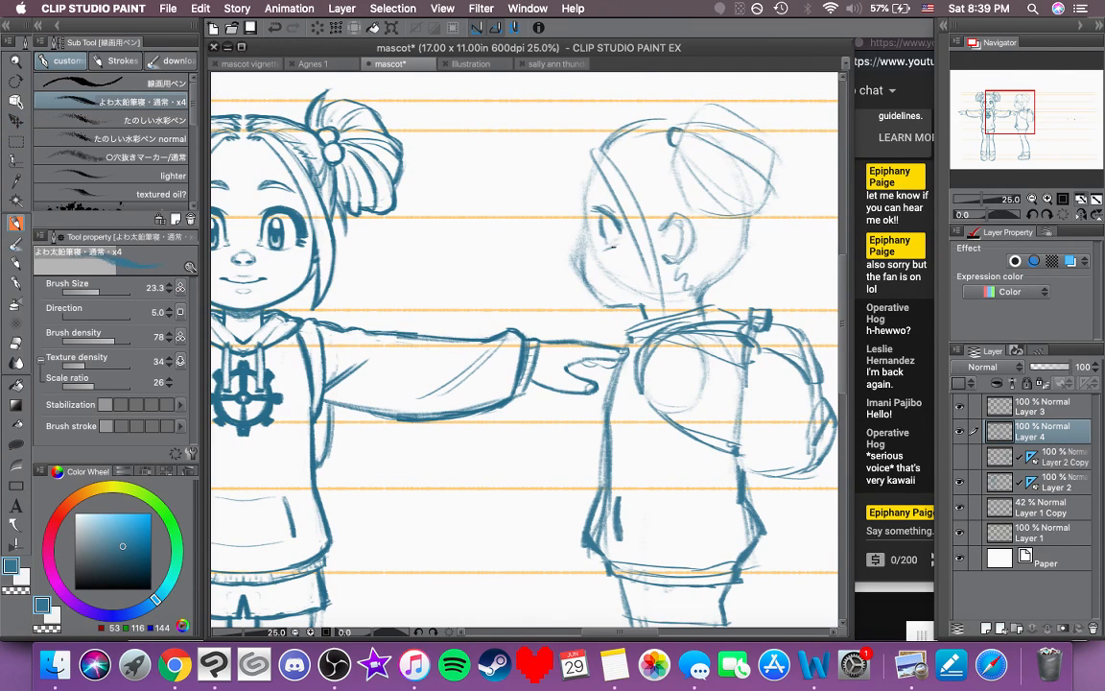
scroll(545, 244, left, 2)
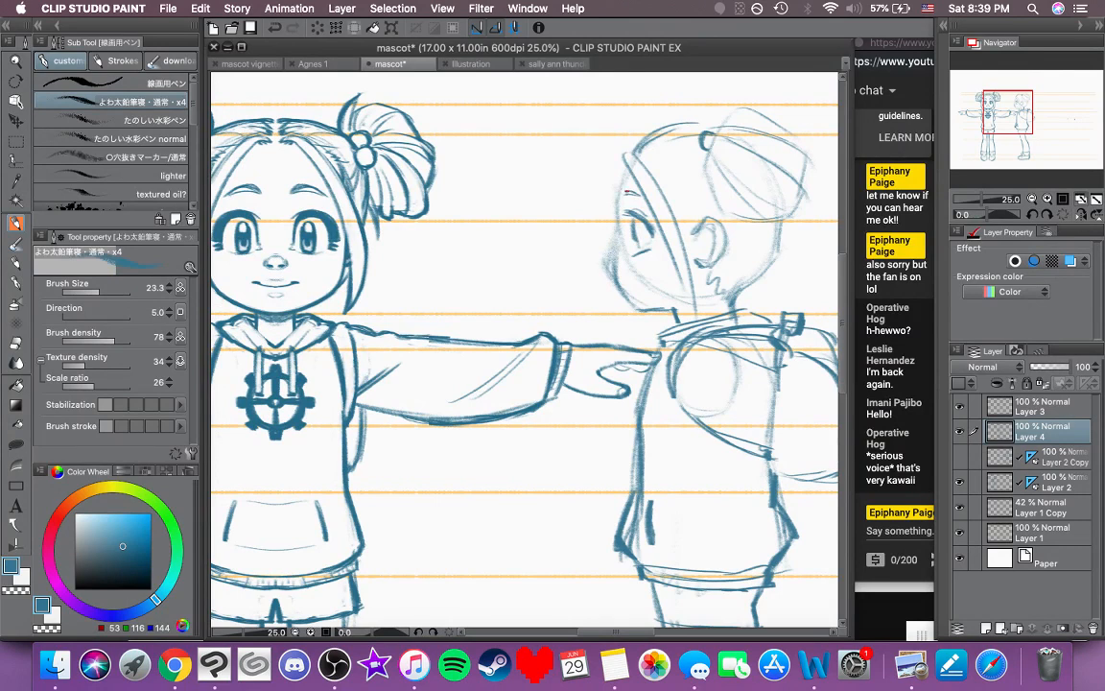
scroll(595, 158, up, 3)
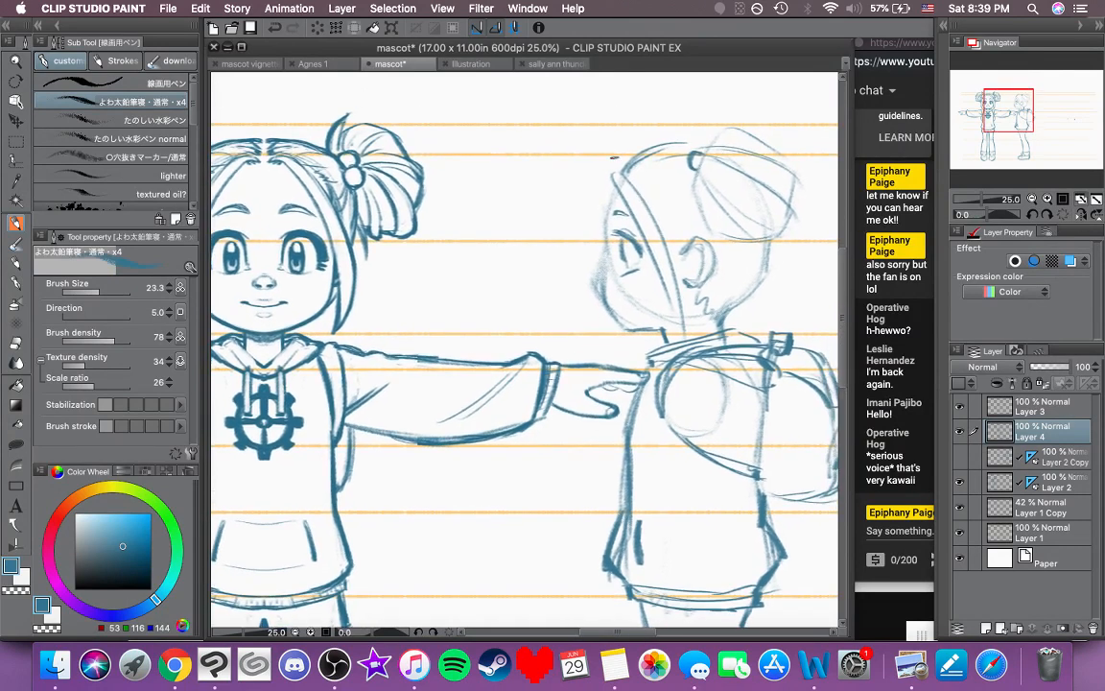
mouse_move(614, 157)
mouse_down()
mouse_move(622, 196)
mouse_move(650, 219)
mouse_move(639, 184)
mouse_move(664, 237)
mouse_move(629, 245)
mouse_move(664, 259)
mouse_up()
drag(646, 192, 637, 235)
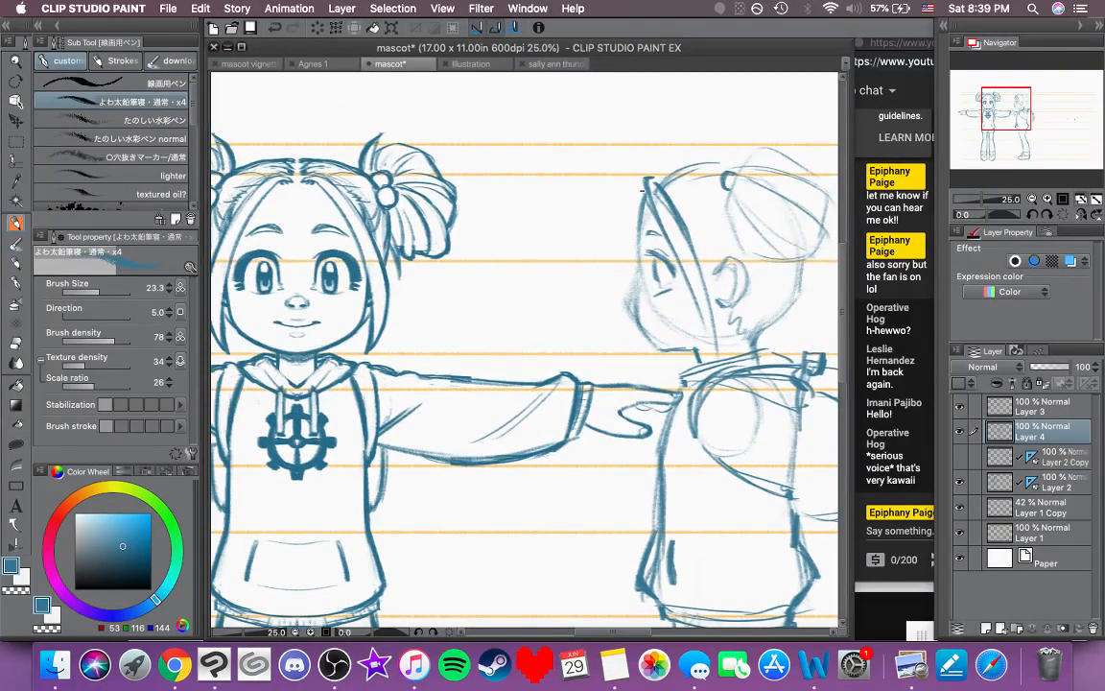
Step: Draw the side view's forehead profile and small rounded nose, redoing the nose strokes
drag(643, 191, 632, 269)
mouse_move(638, 225)
mouse_down()
mouse_move(635, 274)
mouse_move(664, 262)
mouse_up()
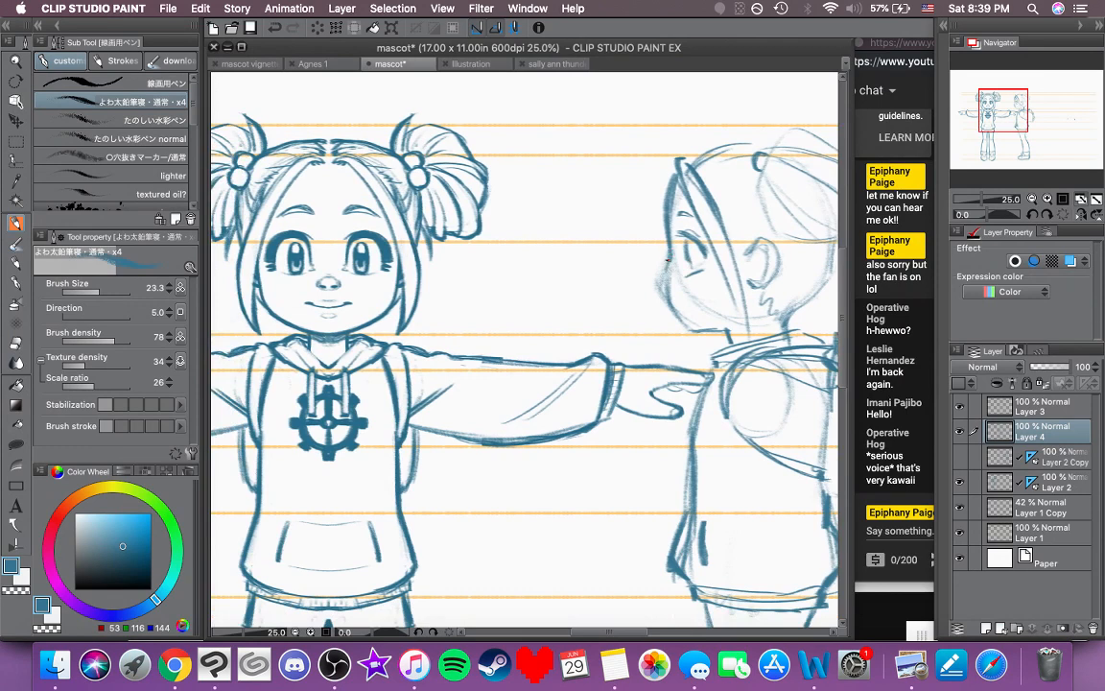
drag(656, 272, 661, 263)
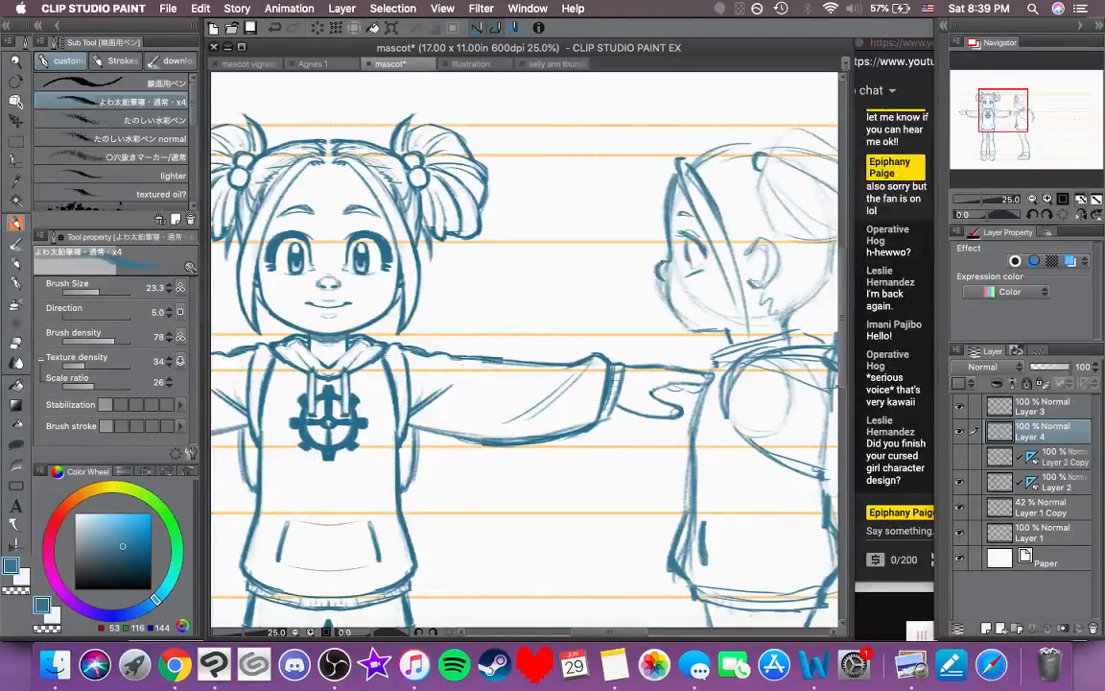
key(super+z)
drag(664, 264, 657, 282)
key(super+z)
key(super+z)
key(super+z)
key(super+z)
drag(662, 266, 659, 270)
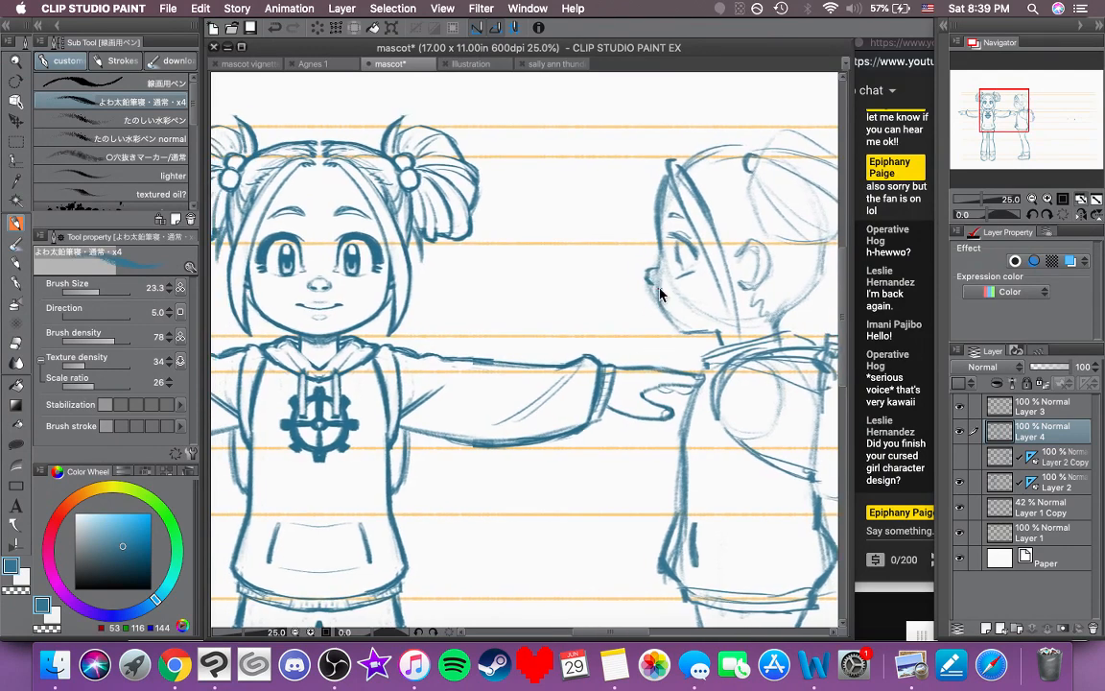
key(super+z)
drag(644, 279, 650, 283)
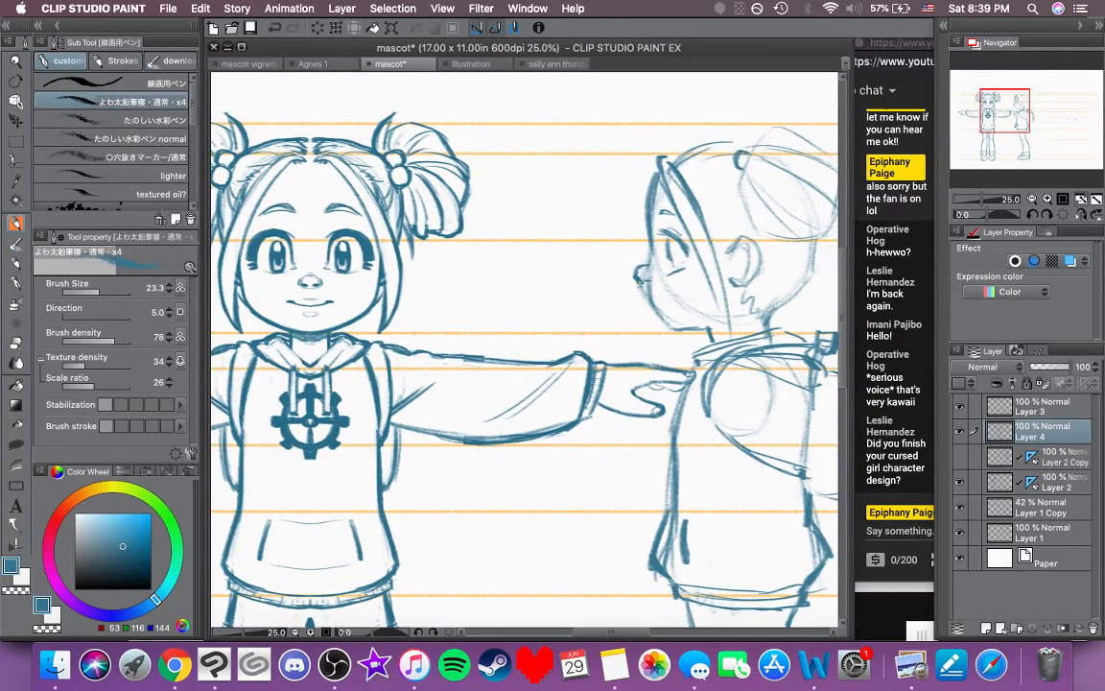
key(super+z)
Step: Draw the side view's lips, chin and jawline, and outline the nape and back of the head
drag(641, 292, 658, 318)
mouse_move(673, 333)
mouse_down()
mouse_move(628, 325)
mouse_move(606, 300)
mouse_up()
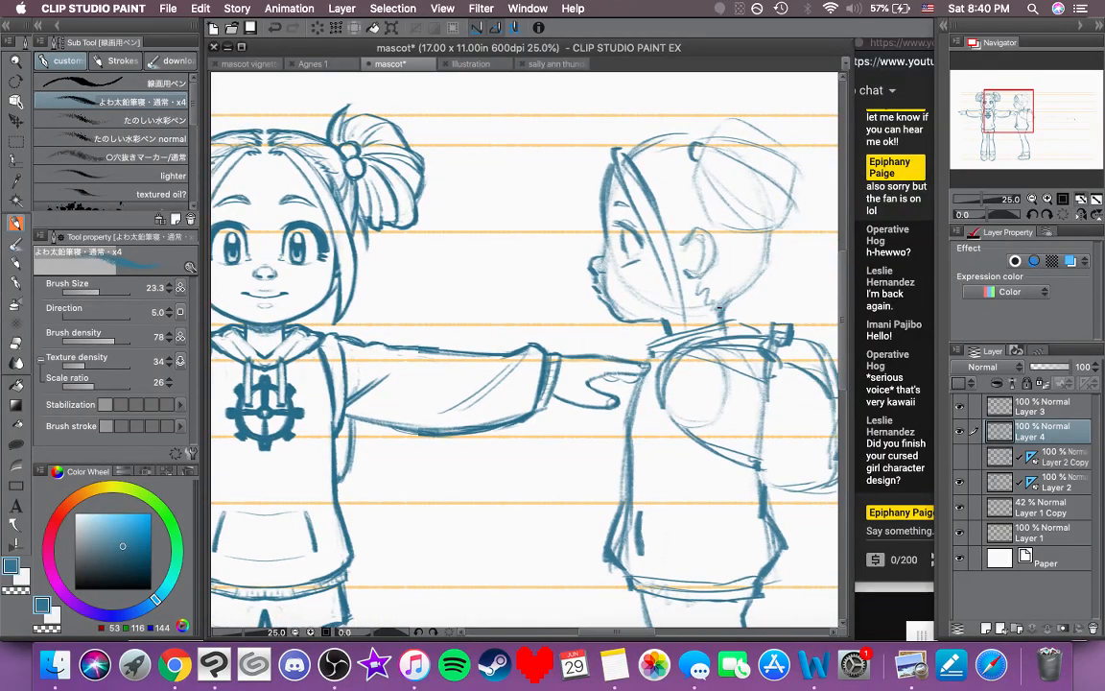
mouse_move(719, 308)
mouse_down()
mouse_move(723, 321)
mouse_move(814, 301)
mouse_move(741, 319)
mouse_move(758, 306)
mouse_up()
drag(766, 261, 758, 309)
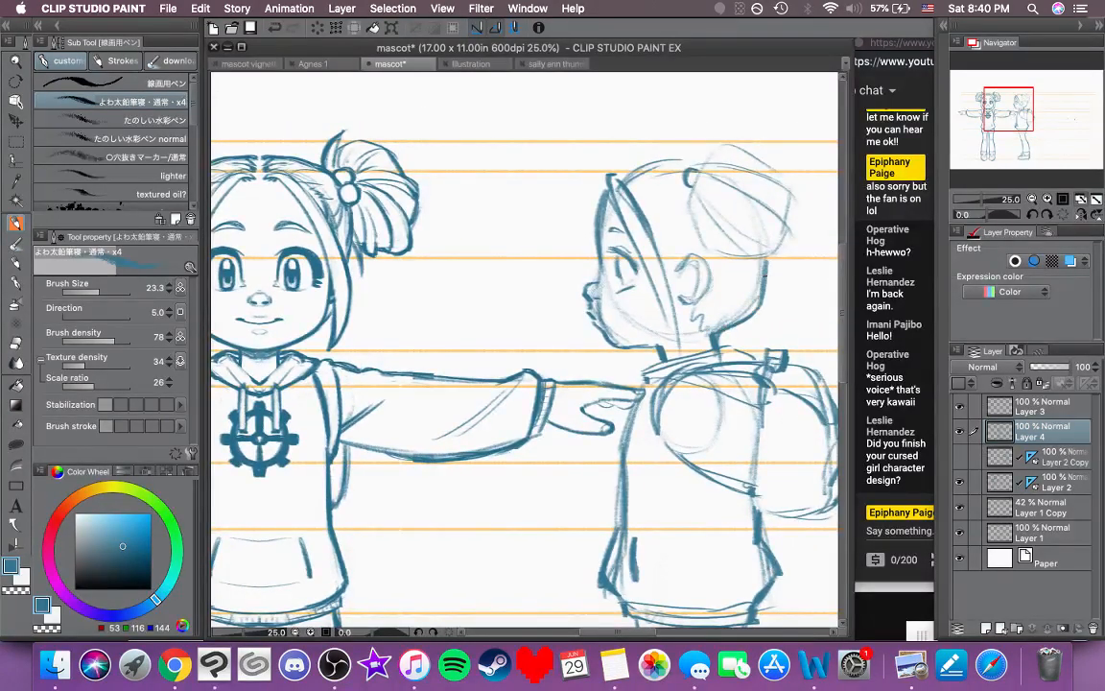
Step: Sketch the side view's hairline tufts in front of the ear, the swept-back hair strokes and the tuft above the bun
drag(690, 248, 680, 277)
drag(781, 279, 679, 379)
key(super+z)
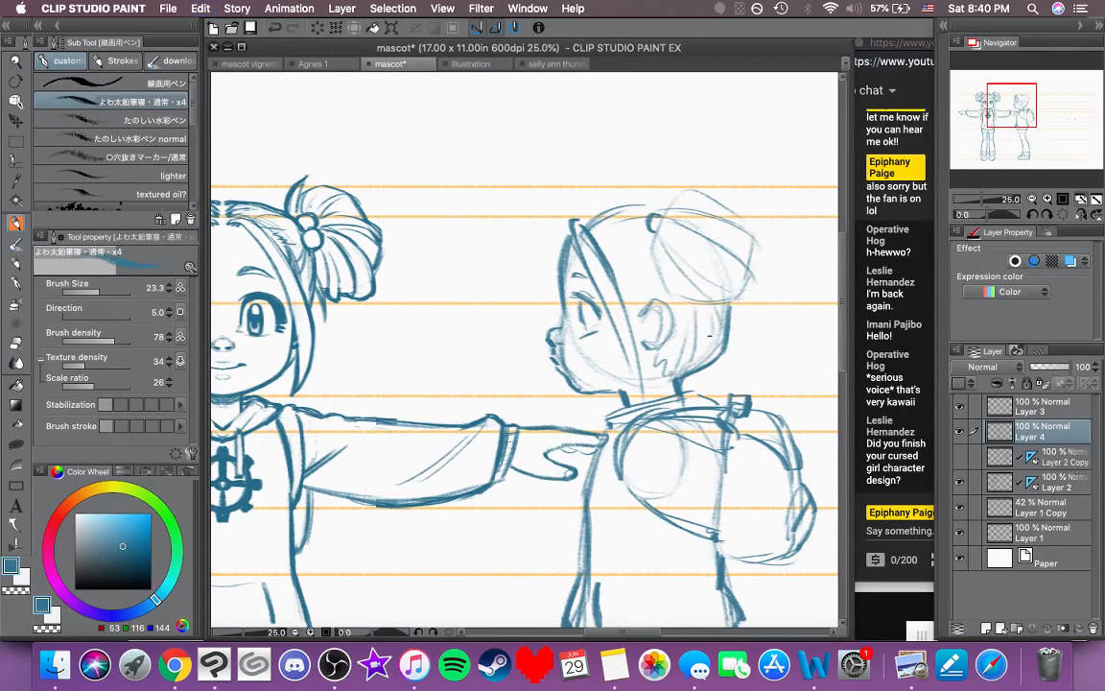
mouse_move(630, 297)
mouse_down()
mouse_move(698, 285)
mouse_move(700, 305)
mouse_up()
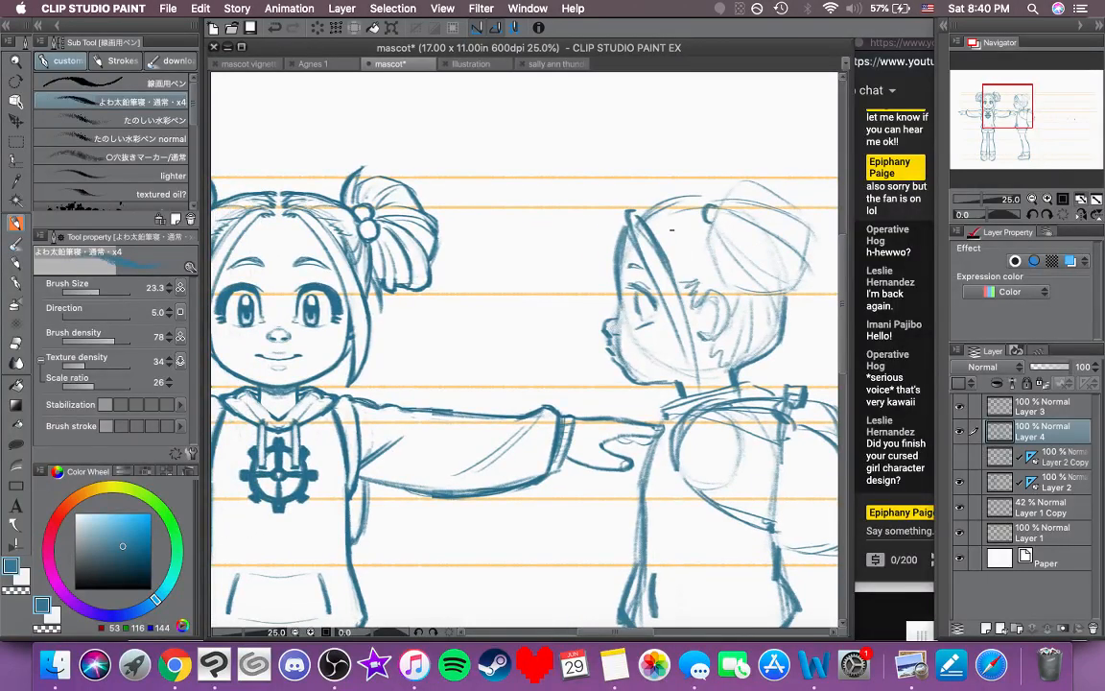
mouse_move(654, 229)
mouse_down()
mouse_move(675, 239)
mouse_move(685, 283)
mouse_up()
mouse_move(714, 221)
mouse_down()
mouse_move(654, 221)
mouse_move(708, 225)
mouse_move(683, 231)
mouse_up()
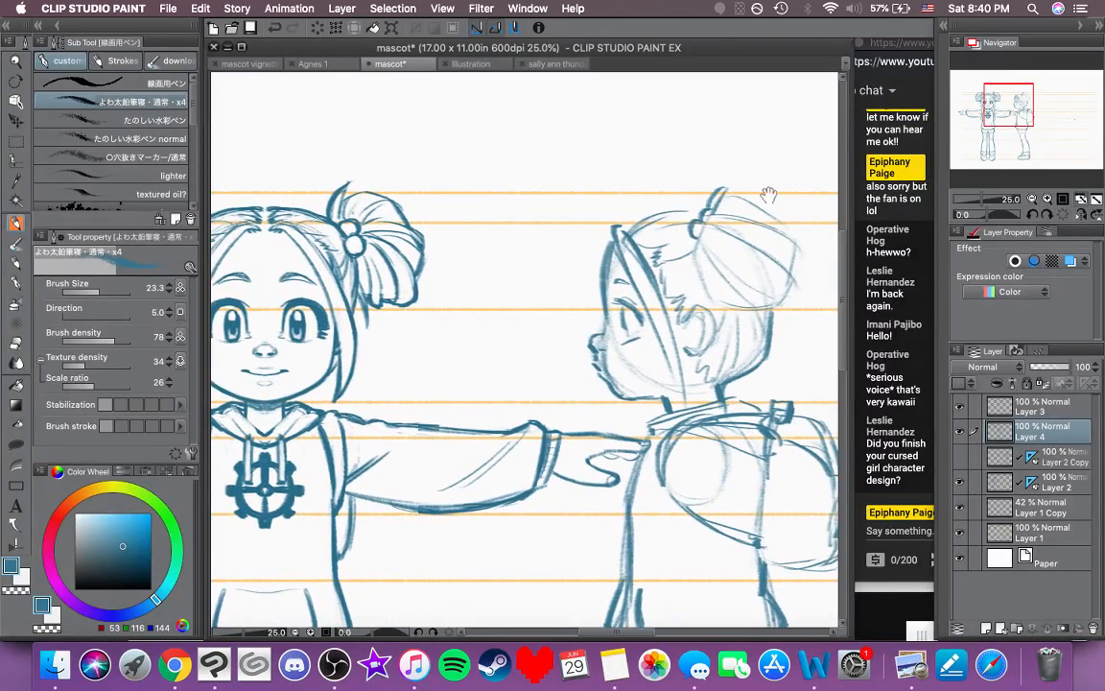
Step: Outline the top curve of the side view's hair bun, redoing the strokes by the hair tie
mouse_move(691, 179)
mouse_down()
mouse_move(626, 180)
mouse_move(693, 192)
mouse_move(730, 251)
mouse_up()
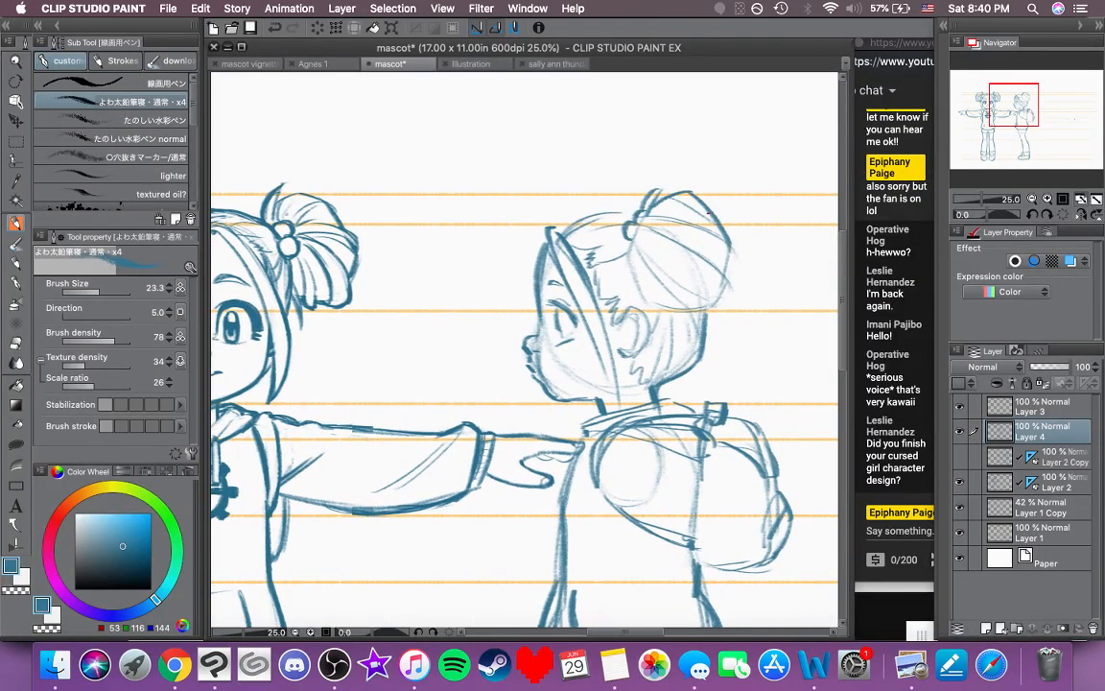
key(super+z)
key(super+z)
mouse_move(645, 212)
mouse_down()
mouse_move(693, 197)
mouse_move(722, 236)
mouse_up()
drag(699, 277, 776, 237)
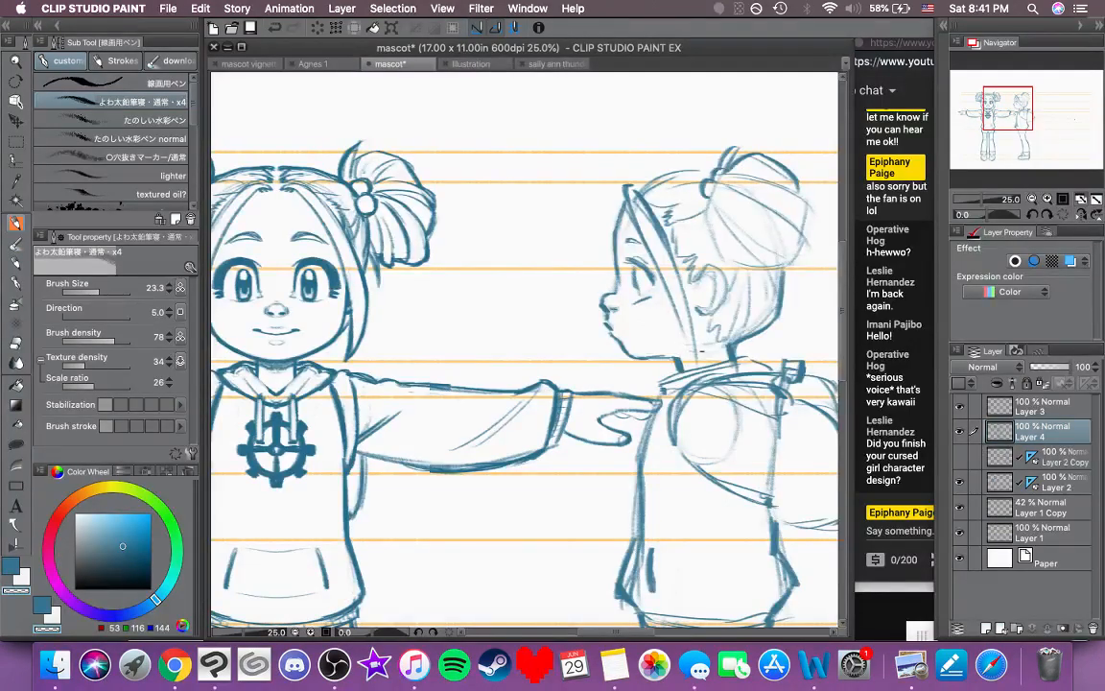
Step: Erase stray sketch lines around the side view's face and ear with the transparent colour, and restore the blue drawing colour
drag(648, 287, 626, 292)
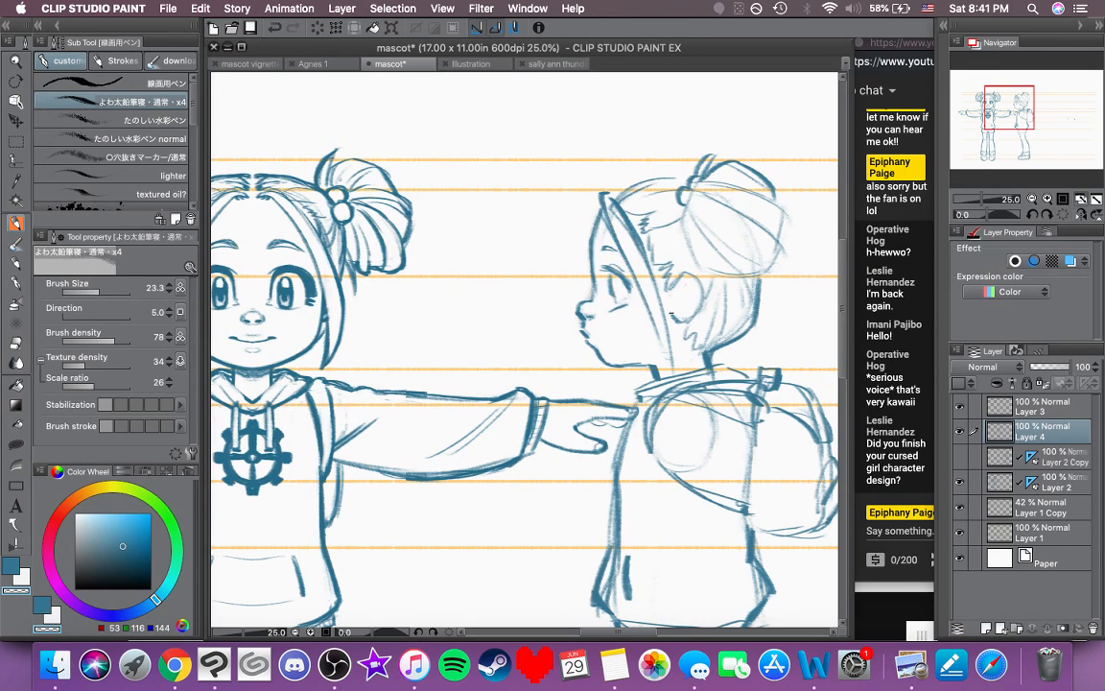
drag(672, 310, 691, 306)
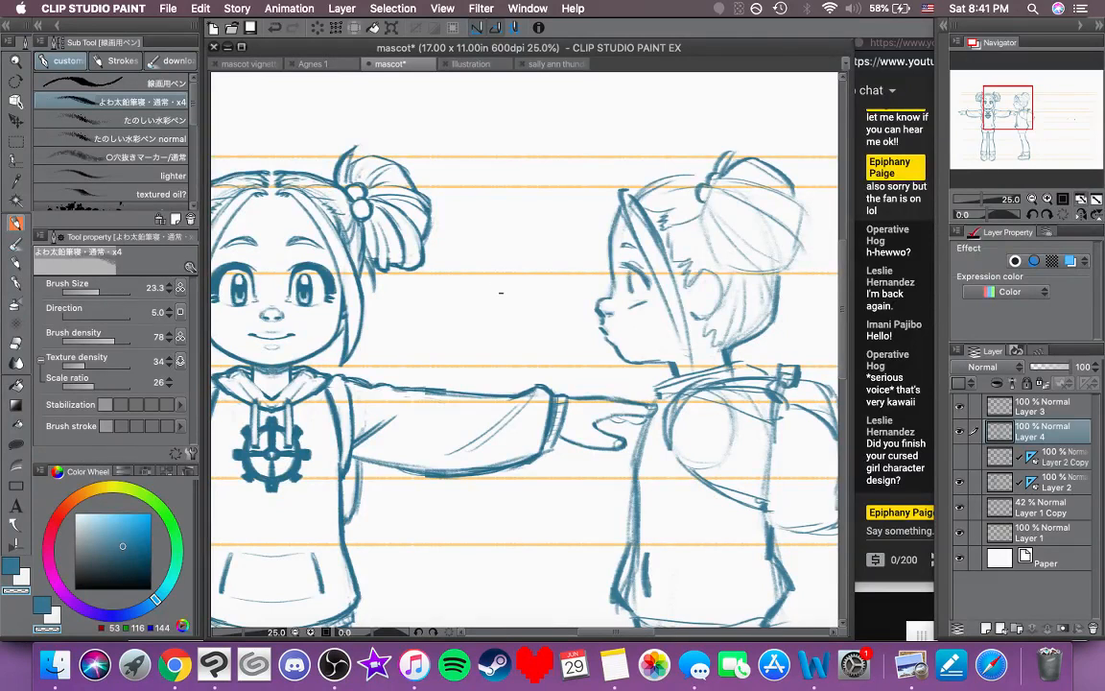
click(11, 566)
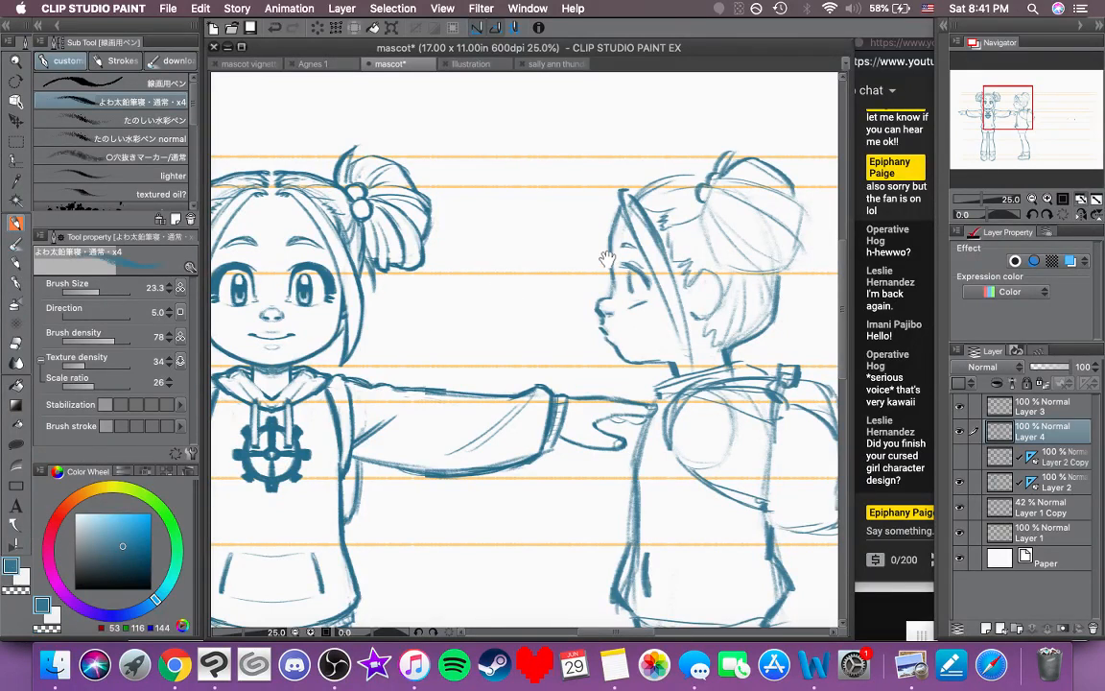
Step: Redraw the side view's eye with a curved upper lid, a dark iris and lashes
drag(607, 259, 625, 255)
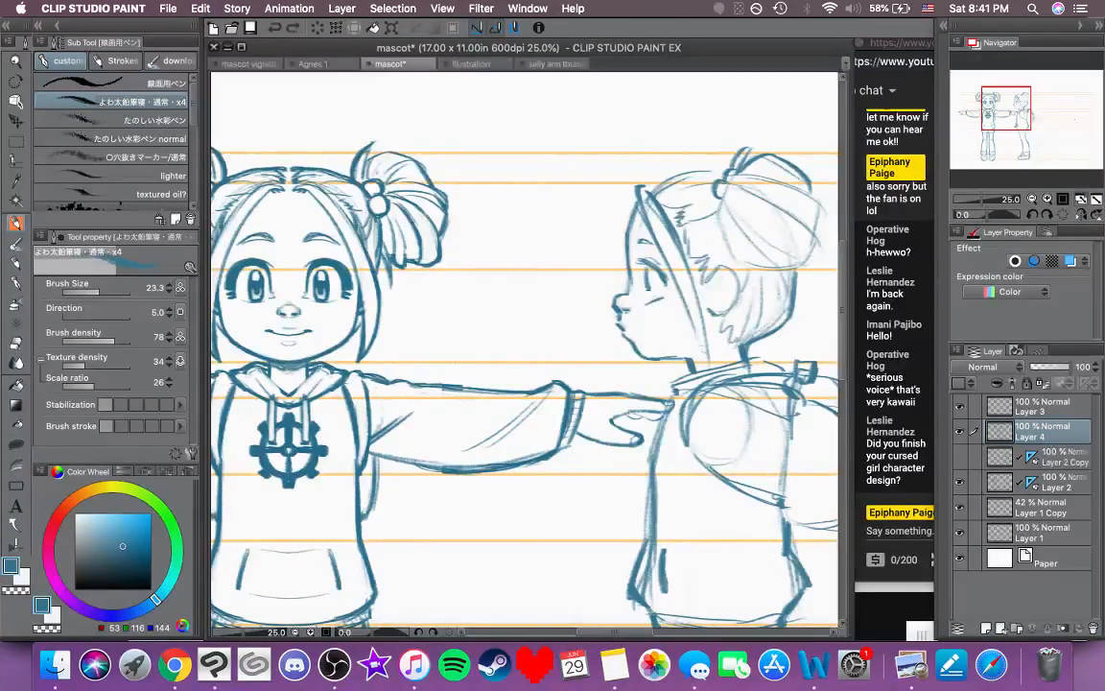
mouse_move(644, 285)
mouse_down()
mouse_move(651, 295)
mouse_move(635, 280)
mouse_up()
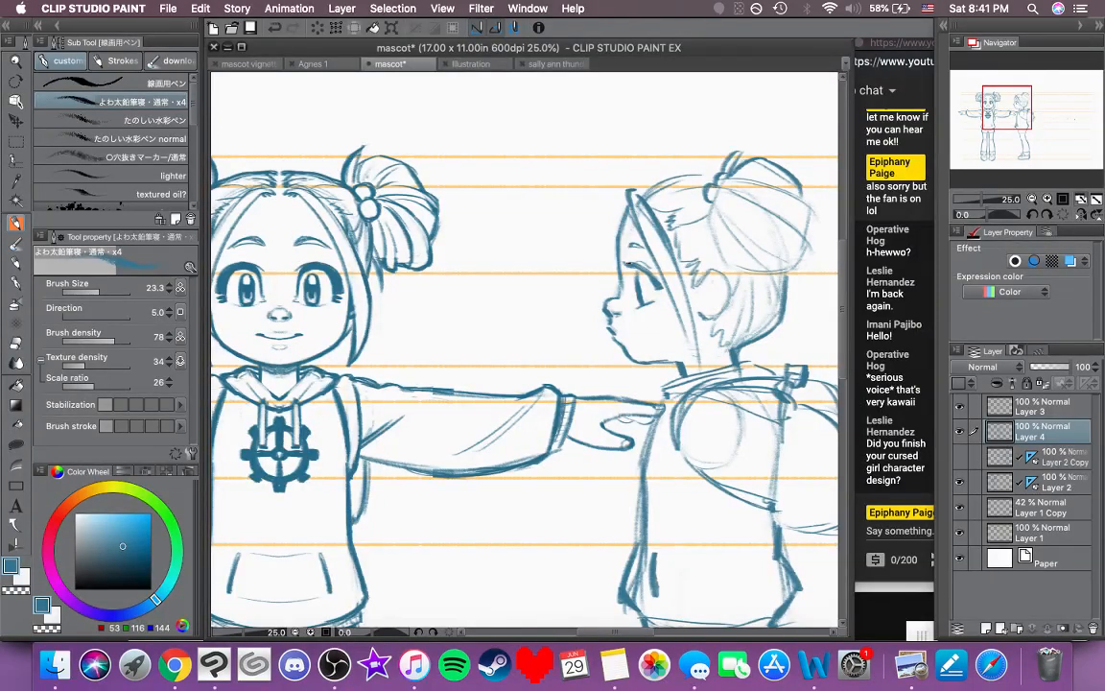
drag(632, 266, 641, 282)
key(super+z)
drag(677, 336, 619, 288)
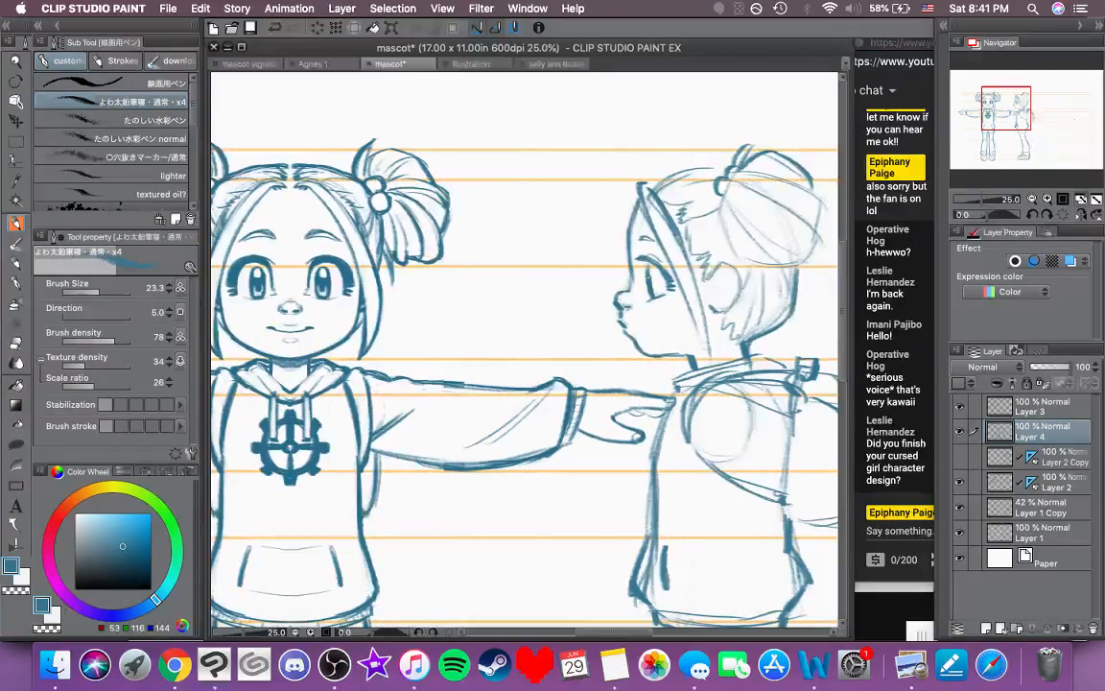
mouse_move(661, 331)
mouse_down()
mouse_move(623, 328)
mouse_move(664, 332)
mouse_move(636, 333)
mouse_up()
Step: Add a second hair strand along the side view's forehead, redoing the stroke once
drag(612, 192, 600, 240)
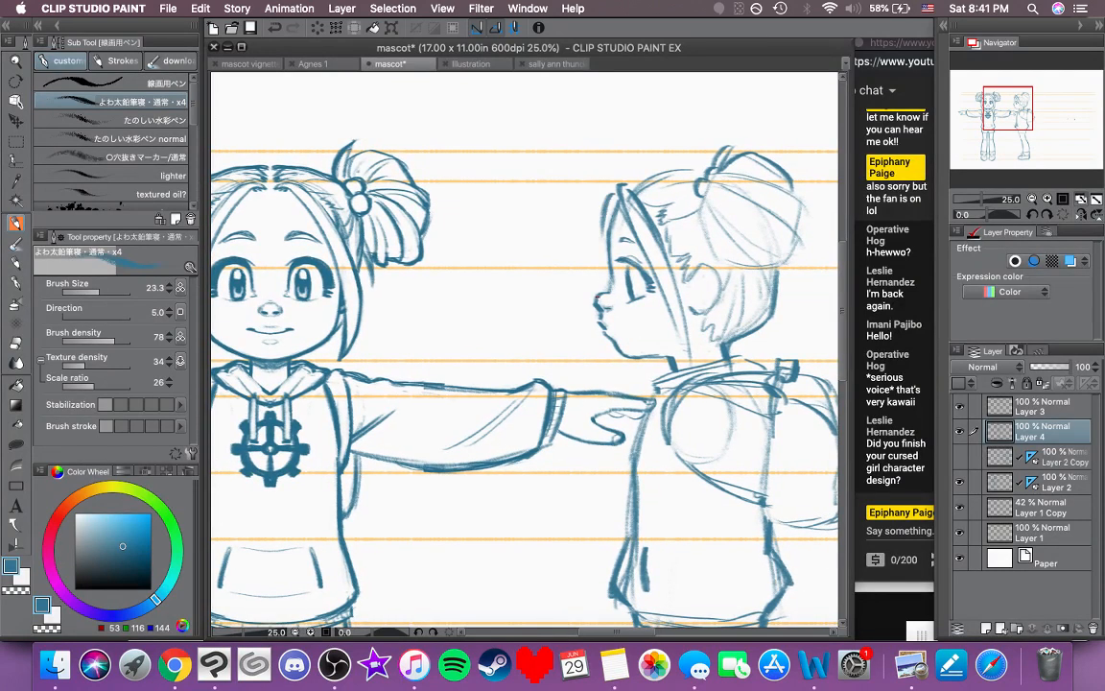
key(super+z)
drag(621, 194, 612, 224)
drag(660, 324, 645, 337)
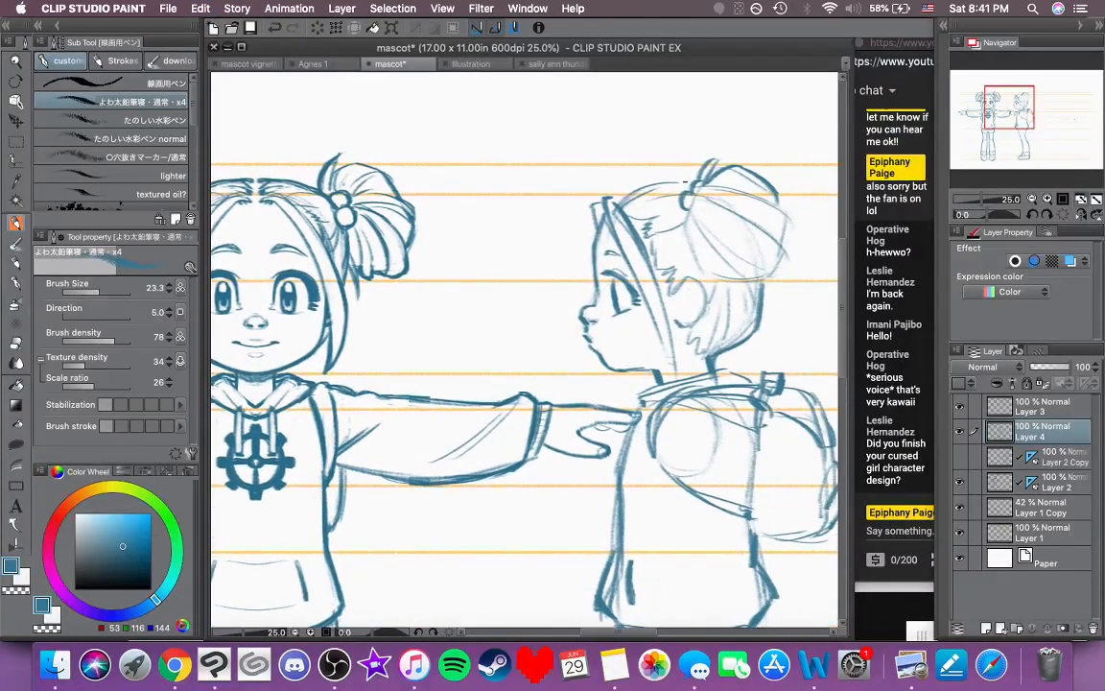
Step: Darken the side view's crown line and define the hair bun's lower outline and inner strands
mouse_move(679, 223)
mouse_down()
mouse_move(630, 216)
mouse_move(670, 211)
mouse_move(658, 240)
mouse_move(674, 267)
mouse_move(708, 273)
mouse_up()
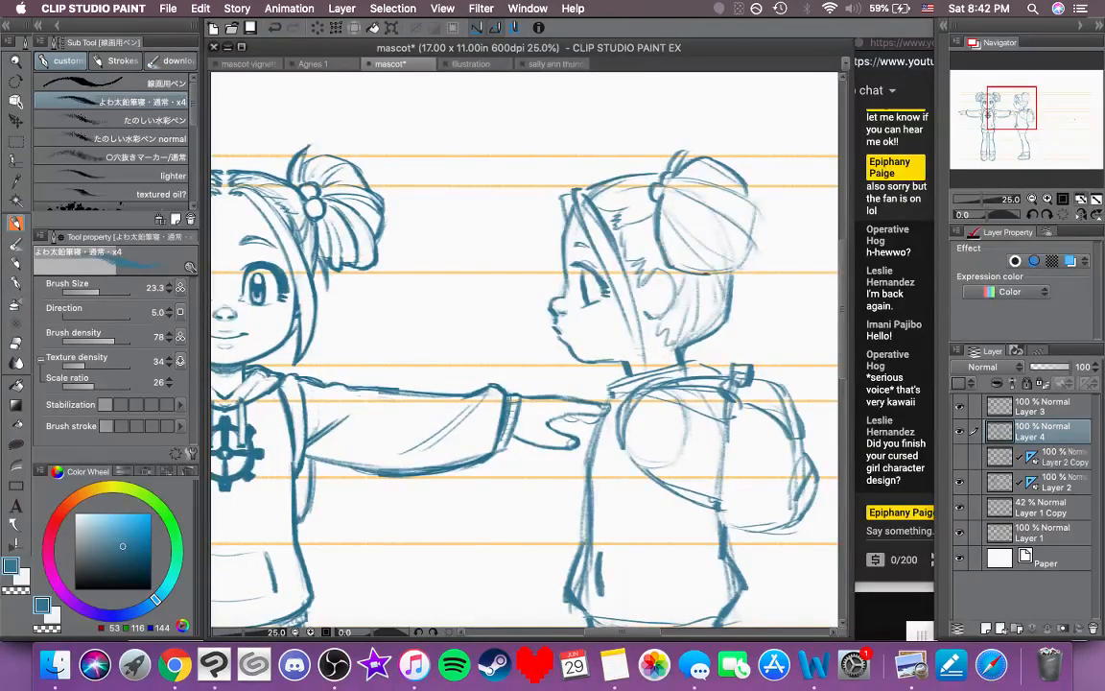
mouse_move(677, 237)
mouse_down()
mouse_move(650, 246)
mouse_move(664, 276)
mouse_move(693, 280)
mouse_up()
mouse_move(644, 222)
mouse_down()
mouse_move(691, 283)
mouse_move(708, 285)
mouse_move(724, 278)
mouse_move(695, 278)
mouse_move(707, 265)
mouse_move(700, 233)
mouse_up()
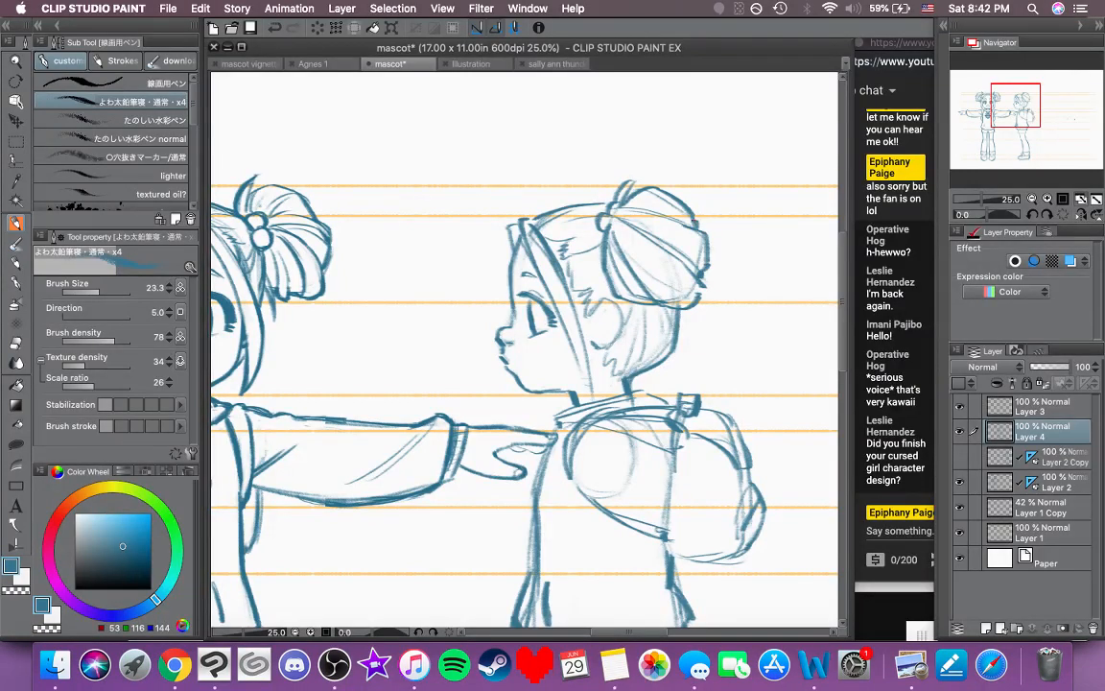
Step: Darken the outline and inner strands of the side view's hair bun and redraw the ear
drag(641, 255, 687, 260)
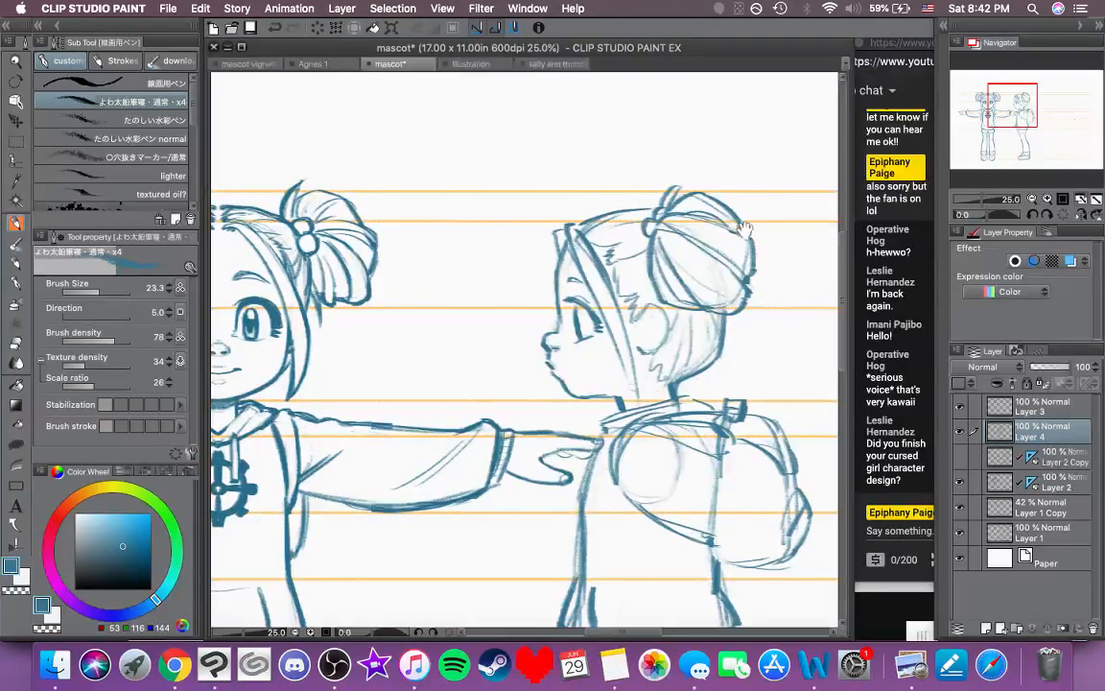
mouse_move(729, 251)
mouse_down()
mouse_move(794, 231)
mouse_move(726, 232)
mouse_up()
mouse_move(654, 219)
mouse_down()
mouse_move(620, 254)
mouse_move(643, 247)
mouse_move(668, 294)
mouse_up()
mouse_move(748, 317)
mouse_down()
mouse_move(746, 293)
mouse_move(772, 251)
mouse_move(737, 286)
mouse_move(617, 262)
mouse_move(657, 314)
mouse_move(641, 289)
mouse_move(627, 307)
mouse_move(614, 308)
mouse_move(622, 284)
mouse_move(619, 296)
mouse_up()
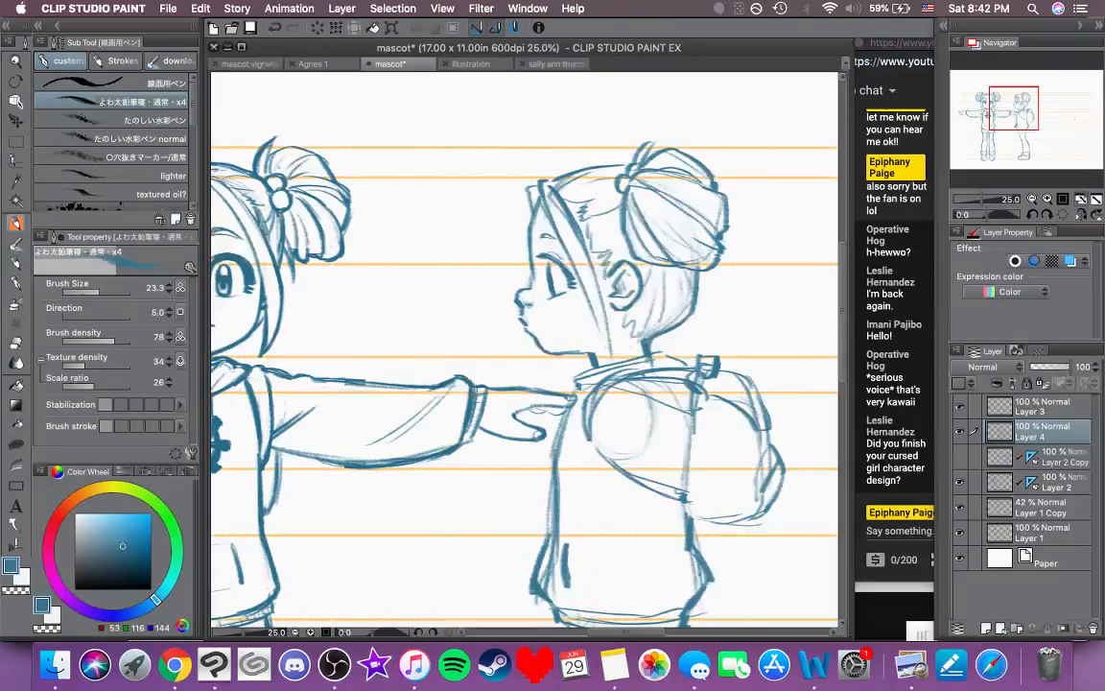
Step: Save the mascot drawing
mouse_move(572, 320)
mouse_down()
mouse_move(630, 280)
mouse_move(638, 258)
mouse_move(663, 288)
mouse_move(601, 282)
mouse_move(650, 309)
mouse_up()
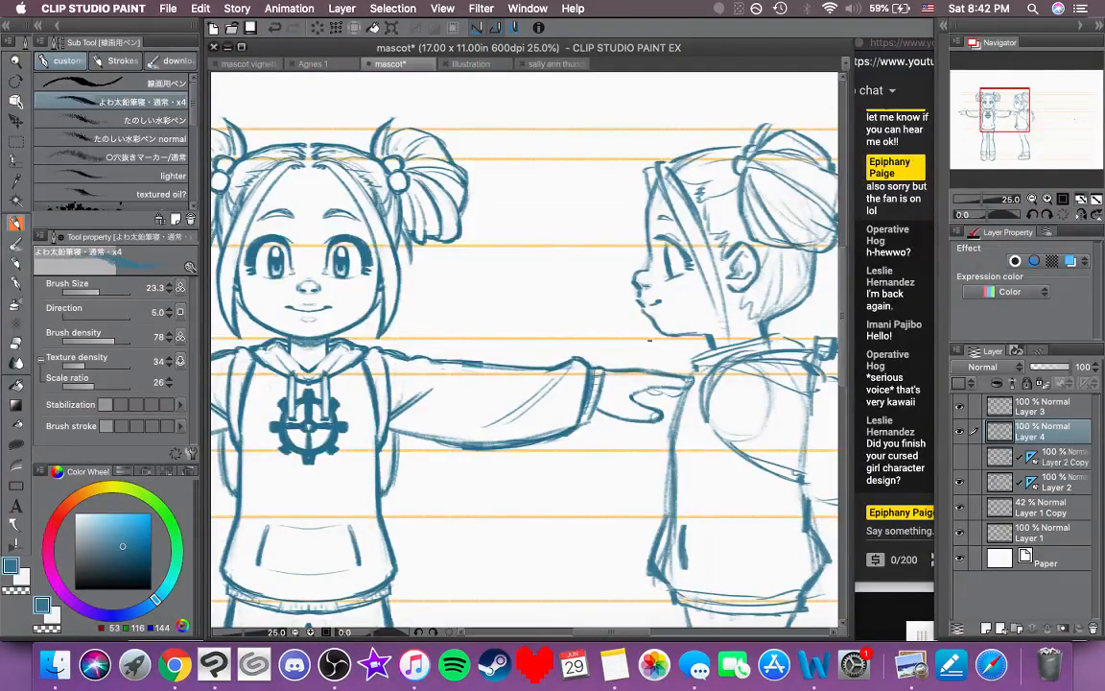
mouse_move(652, 346)
mouse_down()
mouse_move(572, 340)
mouse_move(639, 350)
mouse_move(588, 356)
mouse_up()
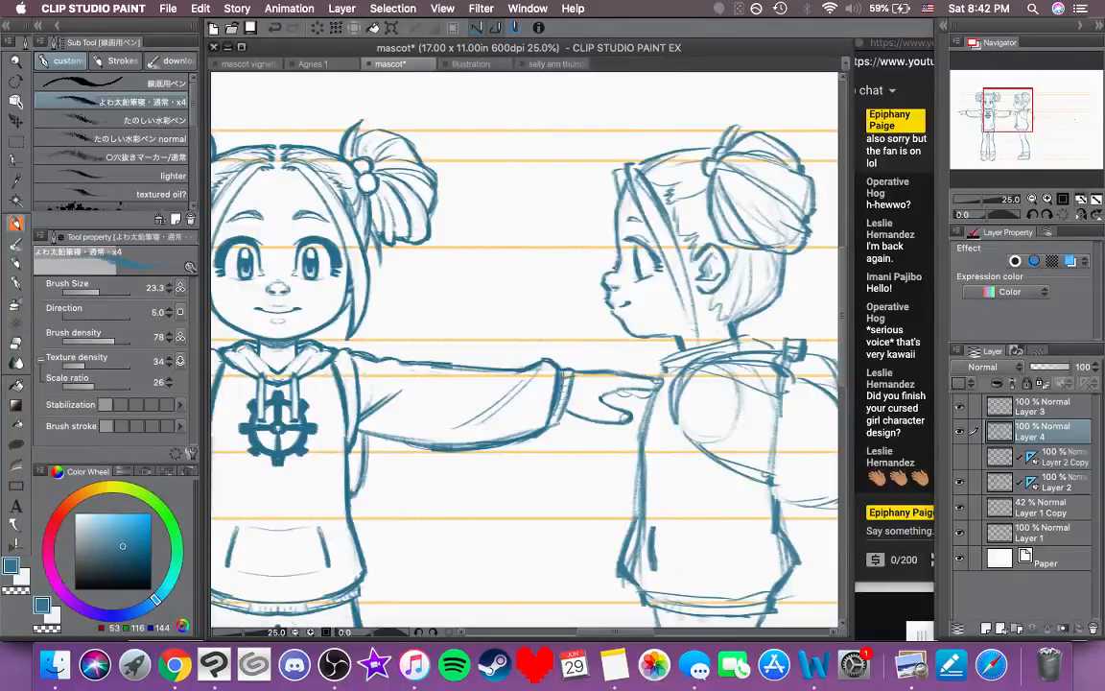
drag(539, 274, 503, 271)
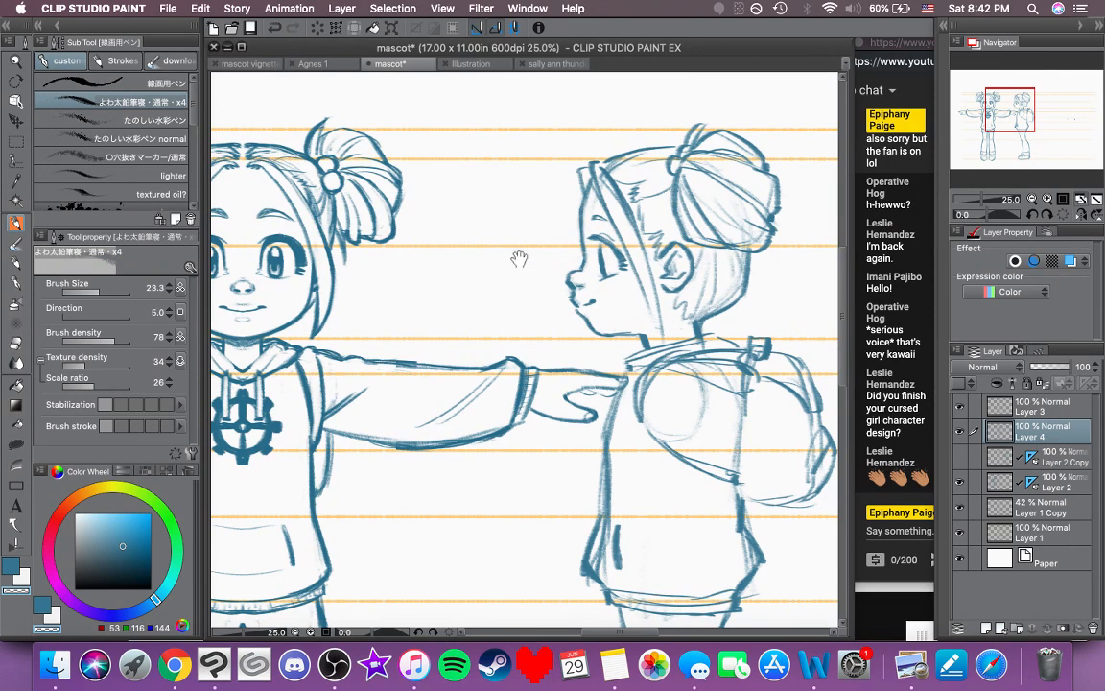
drag(520, 258, 516, 254)
key(super+s)
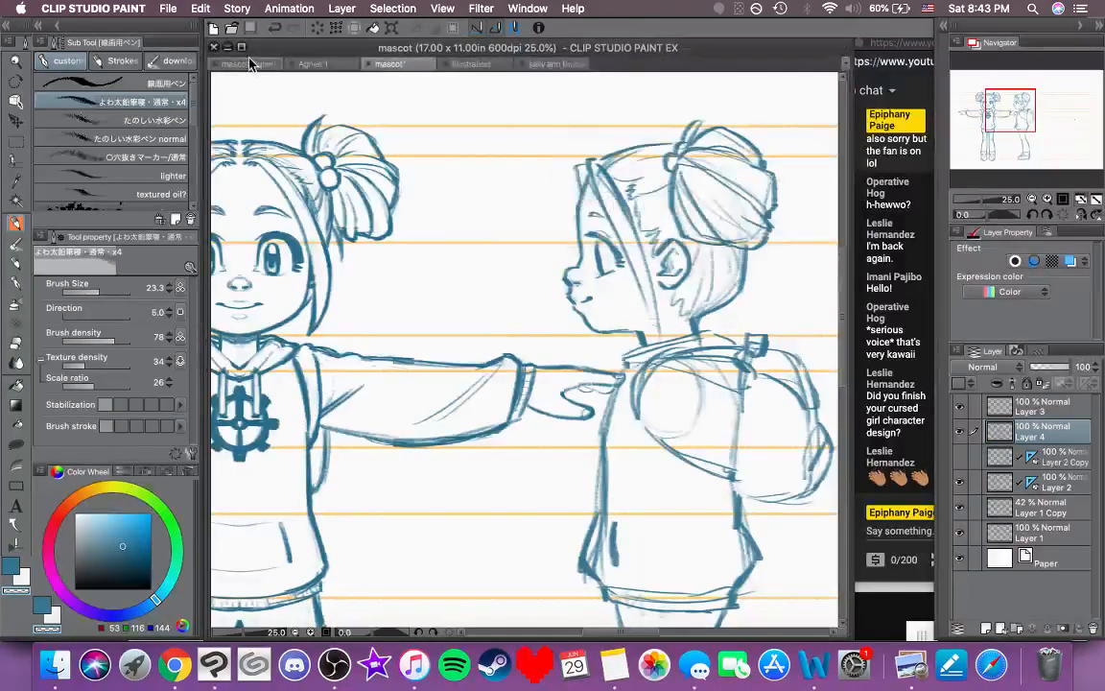
Step: View the coloured mascot vignette, close it, look at the blank Illustration document, and return to the mascot turnaround
click(248, 63)
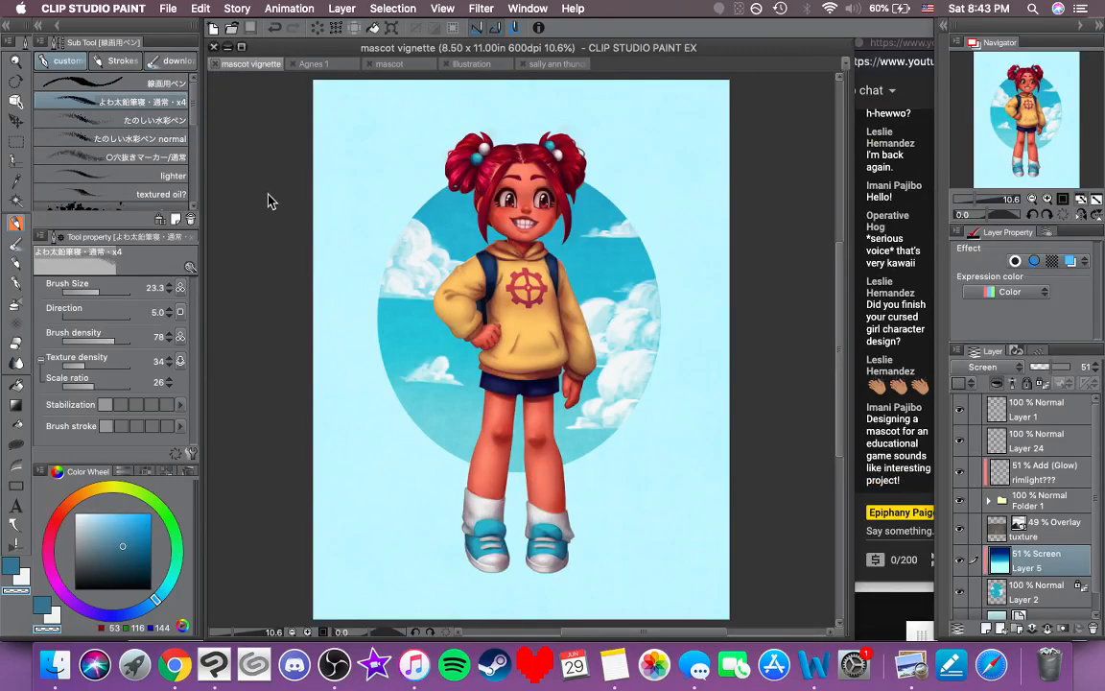
key(super+w)
click(388, 65)
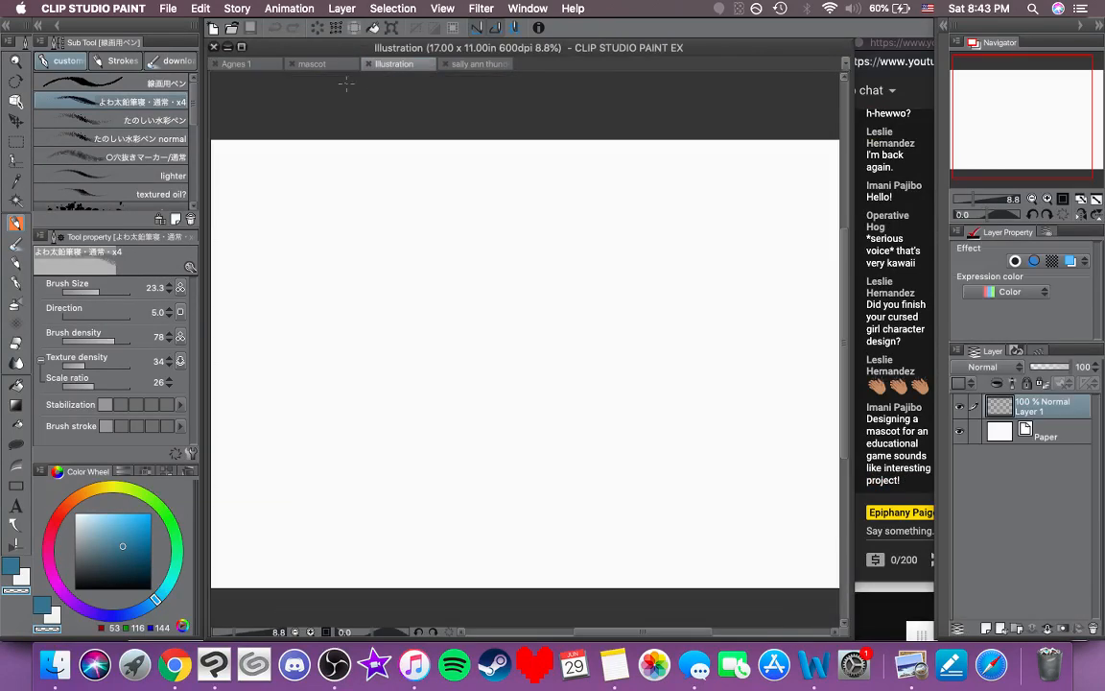
click(313, 64)
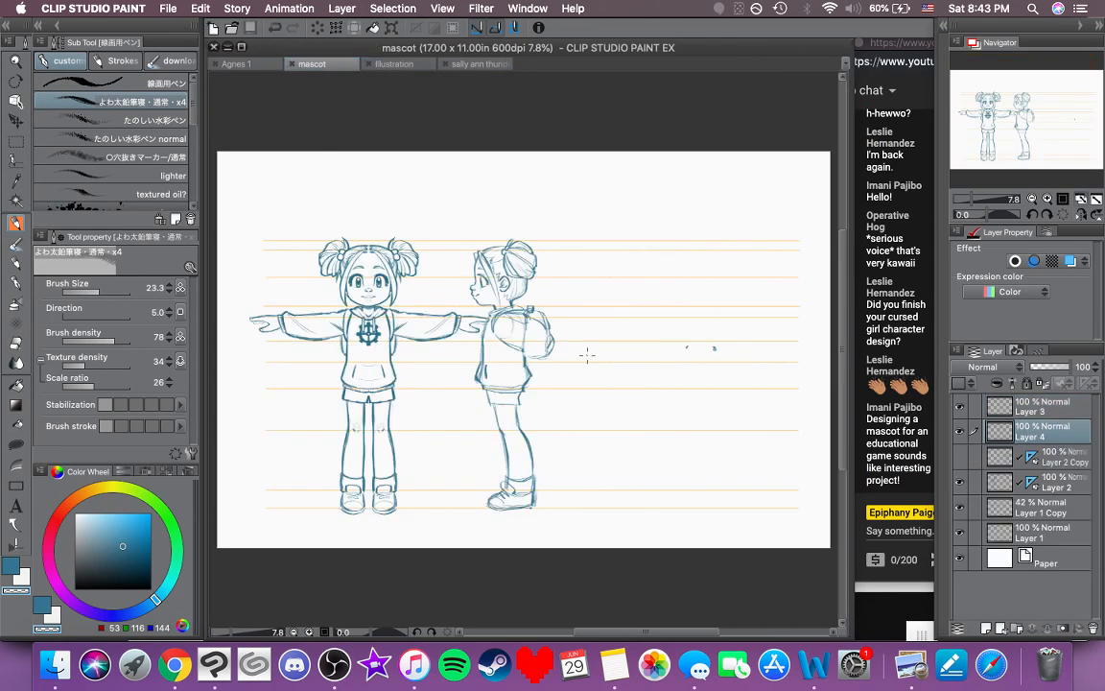
click(386, 63)
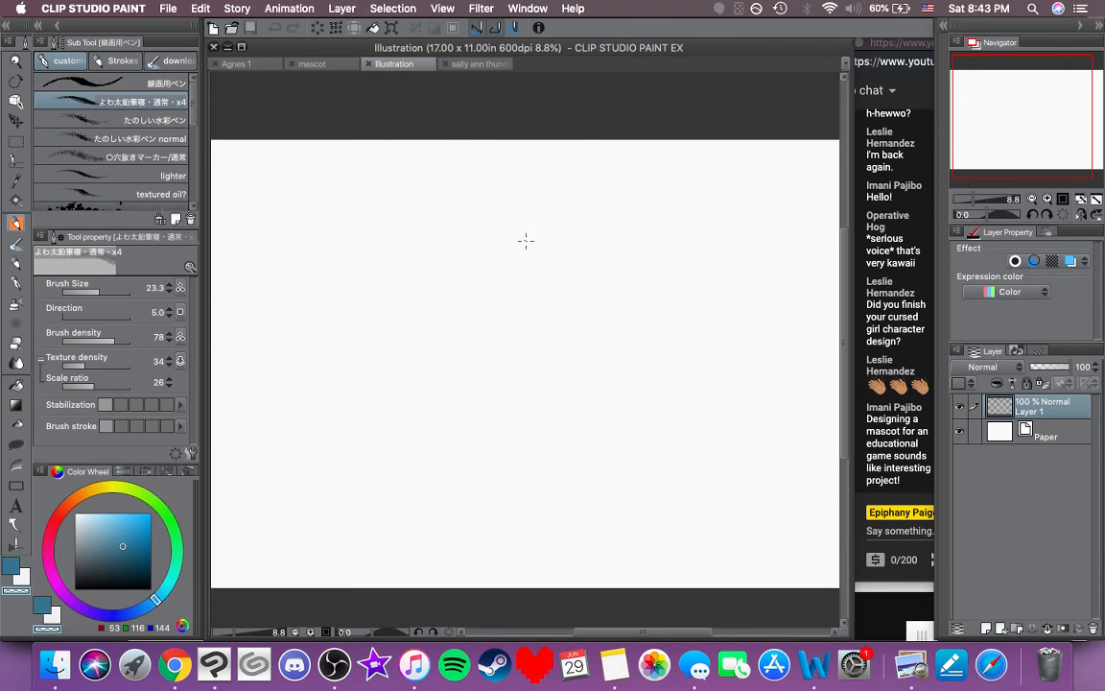
click(316, 65)
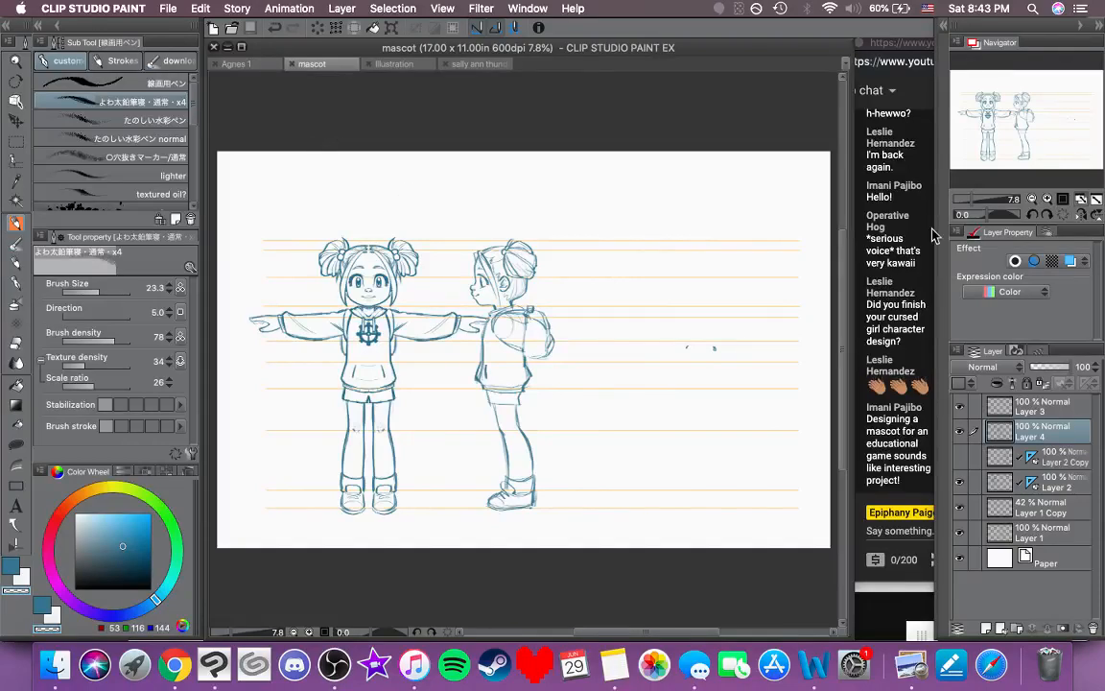
Step: Clean up and darken the front edge of the side view's hoodie with the blue drawing colour
click(1048, 199)
click(1047, 200)
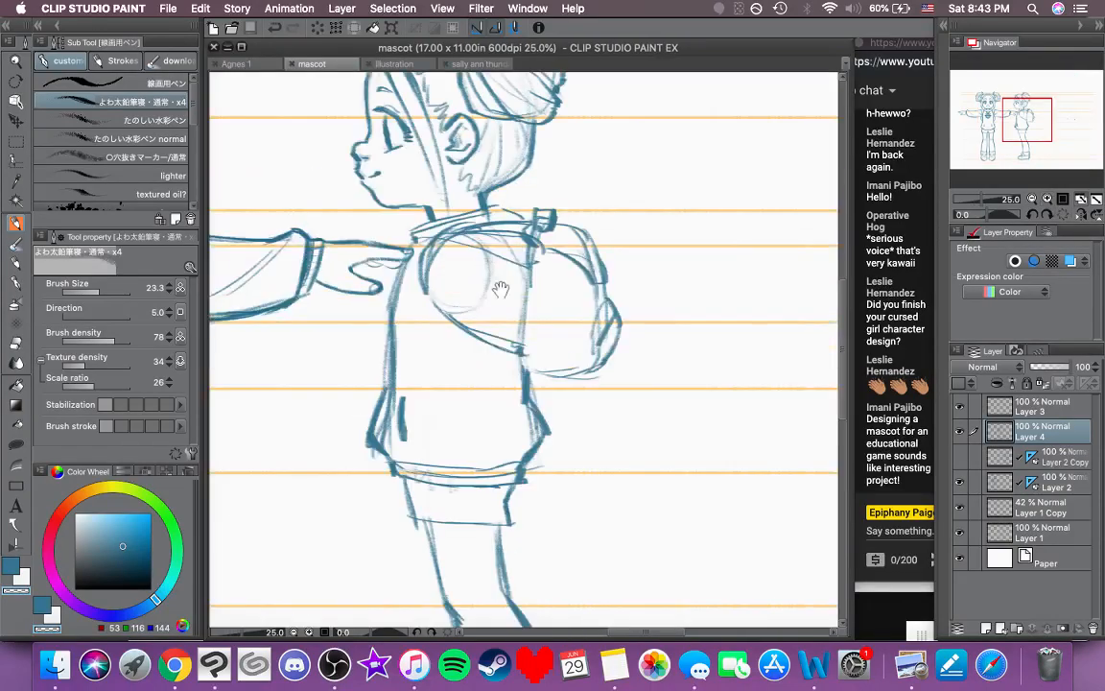
drag(500, 283, 648, 239)
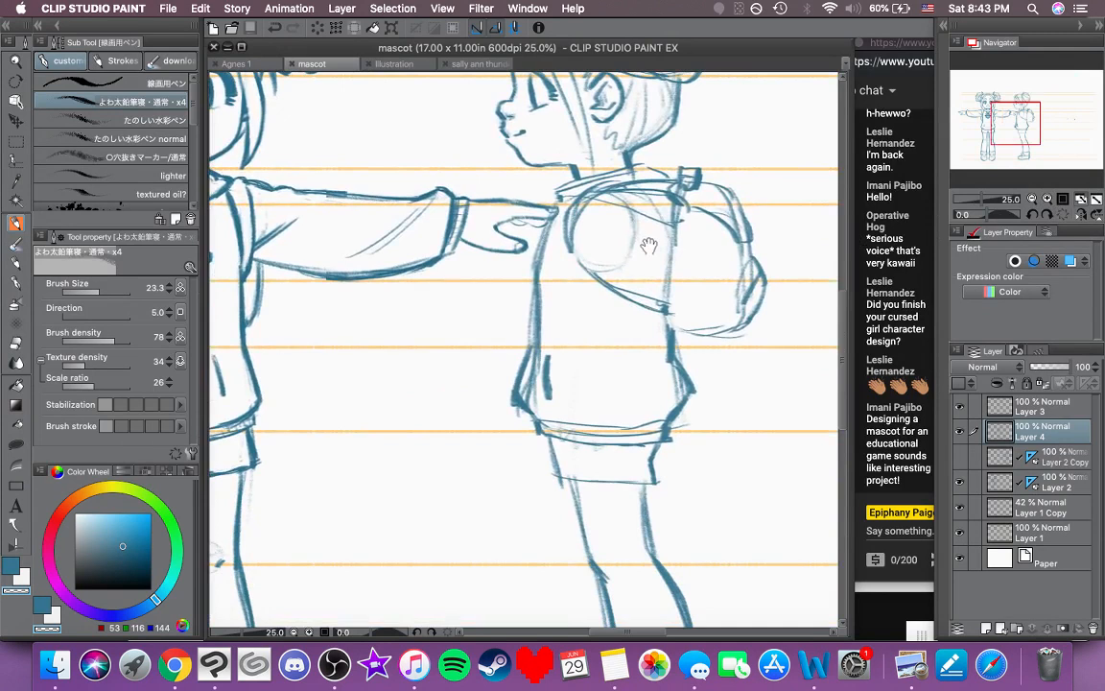
drag(455, 197, 459, 233)
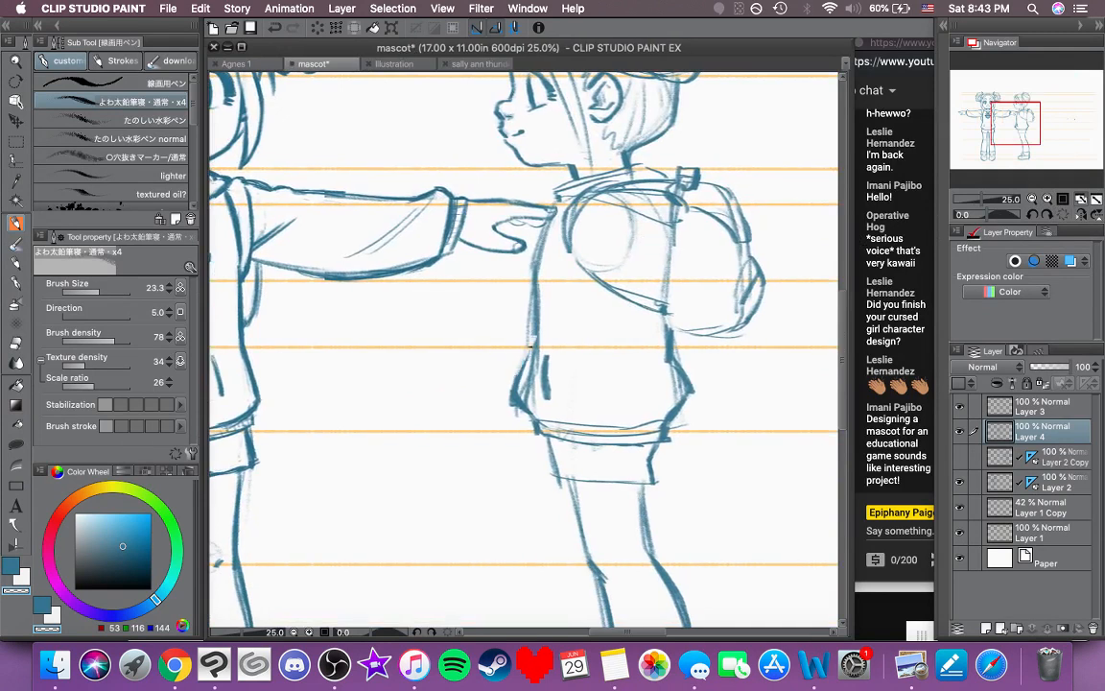
click(11, 568)
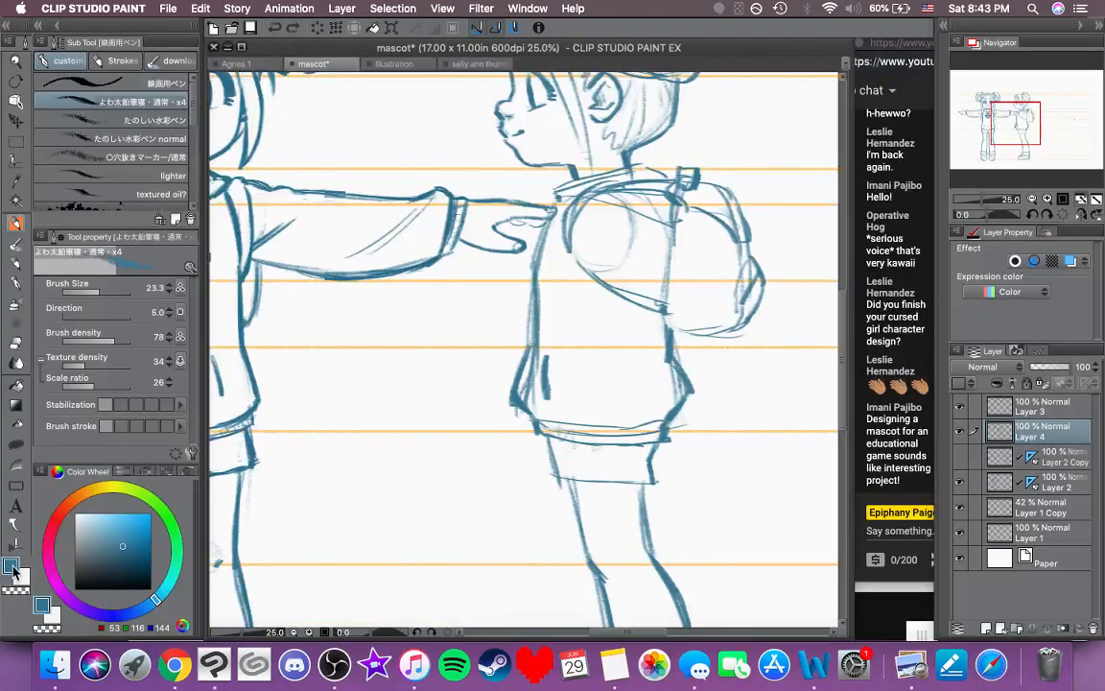
mouse_move(533, 339)
mouse_down()
mouse_move(512, 403)
mouse_move(547, 445)
mouse_move(557, 407)
mouse_up()
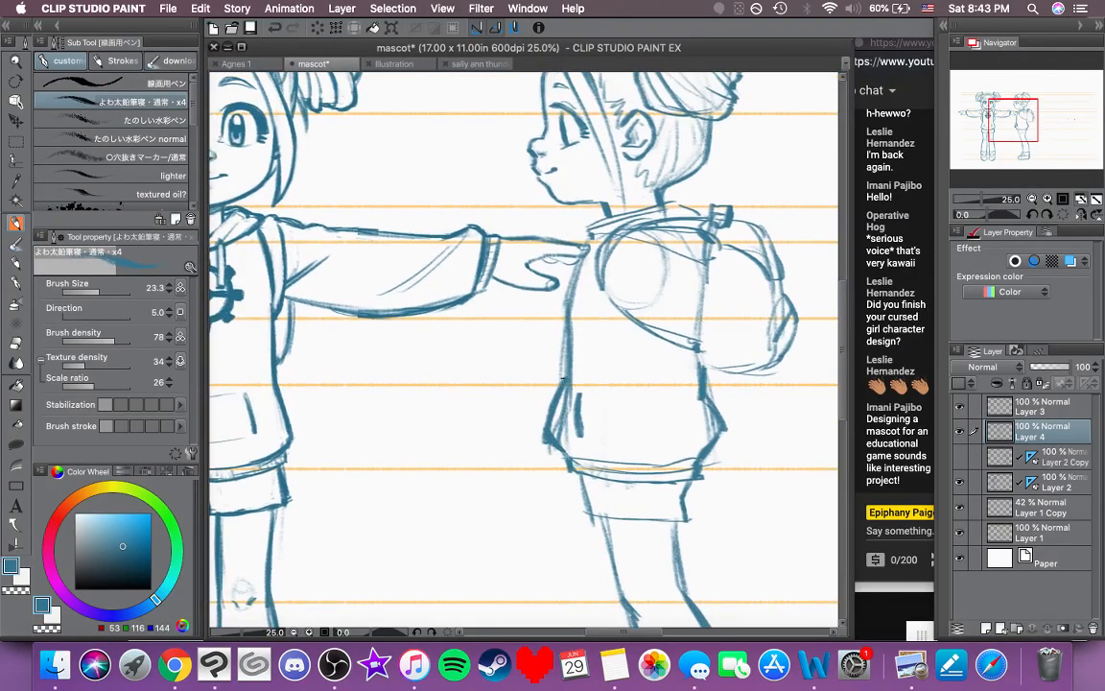
mouse_move(483, 386)
mouse_down()
mouse_move(523, 389)
mouse_move(541, 365)
mouse_up()
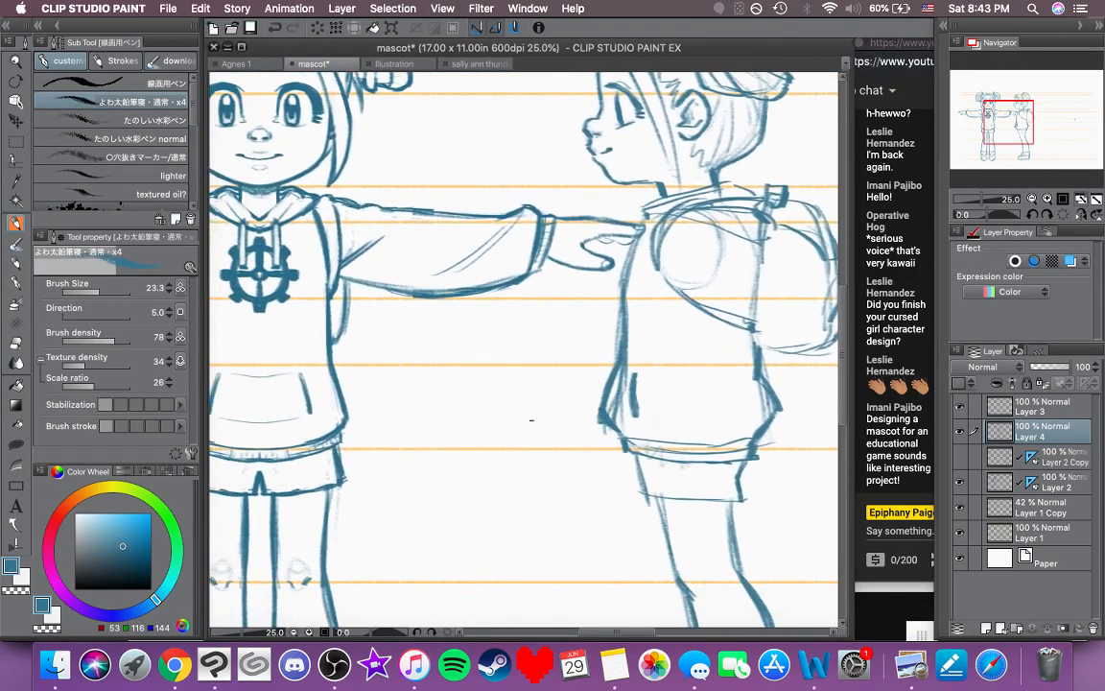
Step: Erase the doubled sketch lines along the lower front of the side view's hoodie with the transparent colour
click(12, 595)
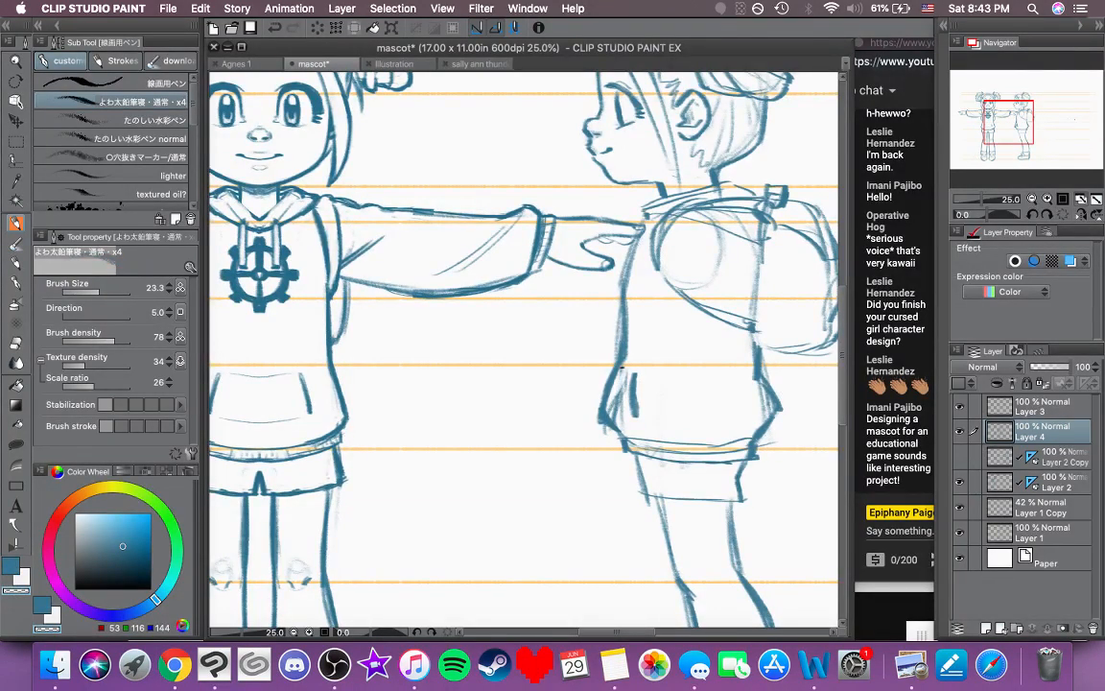
drag(627, 376, 619, 410)
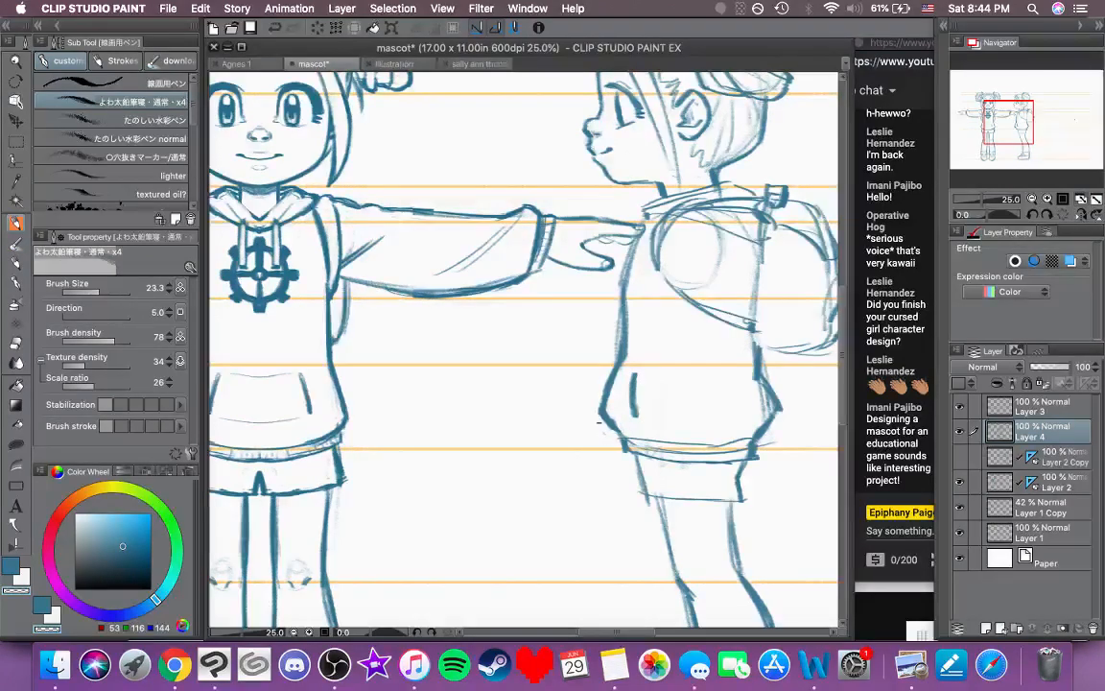
drag(652, 355, 618, 386)
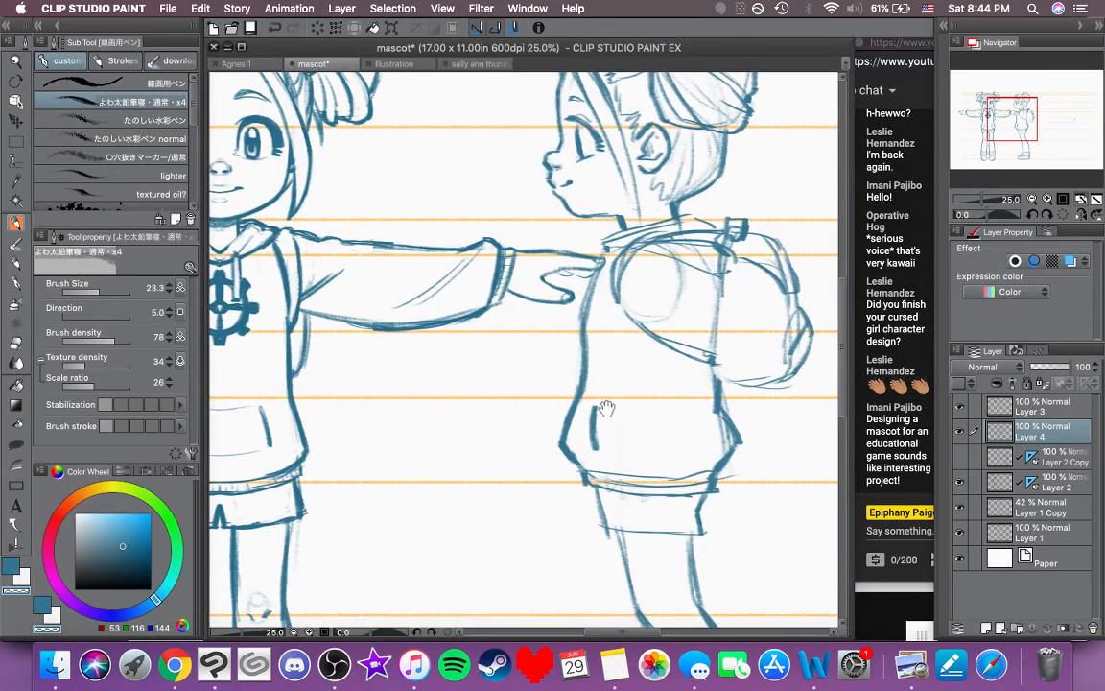
Step: Erase the bulging lower back edge of the side view's hoodie to slim its silhouette beneath the backpack
scroll(572, 383, right, 3)
scroll(572, 383, down, 2)
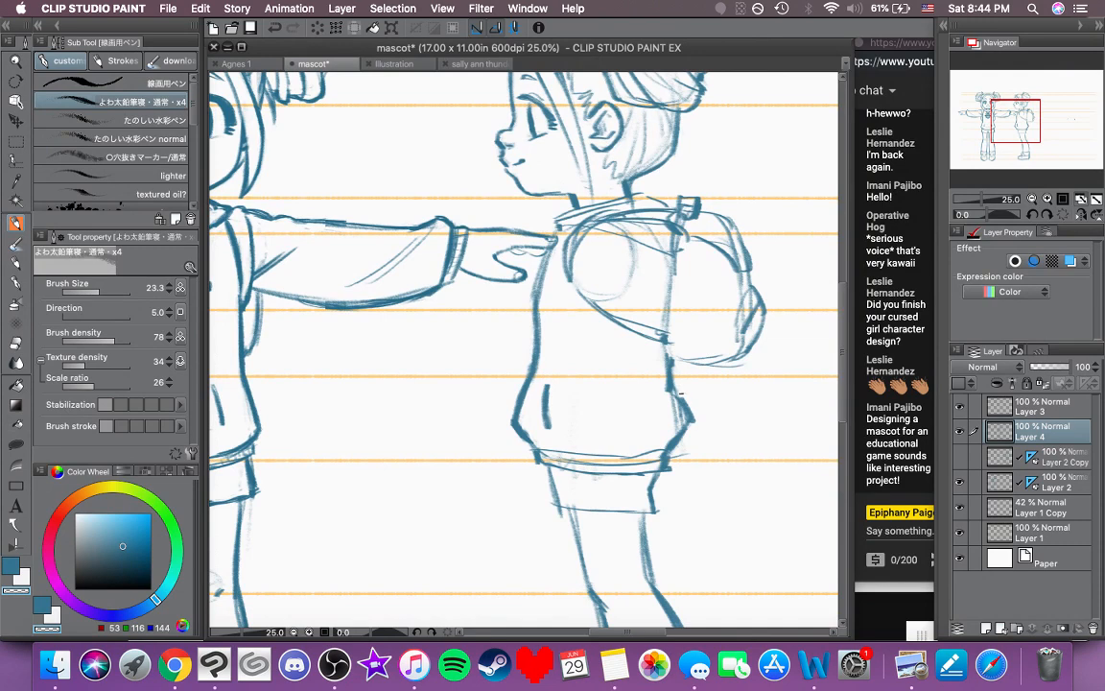
scroll(682, 412, right, 1)
scroll(682, 412, down, 1)
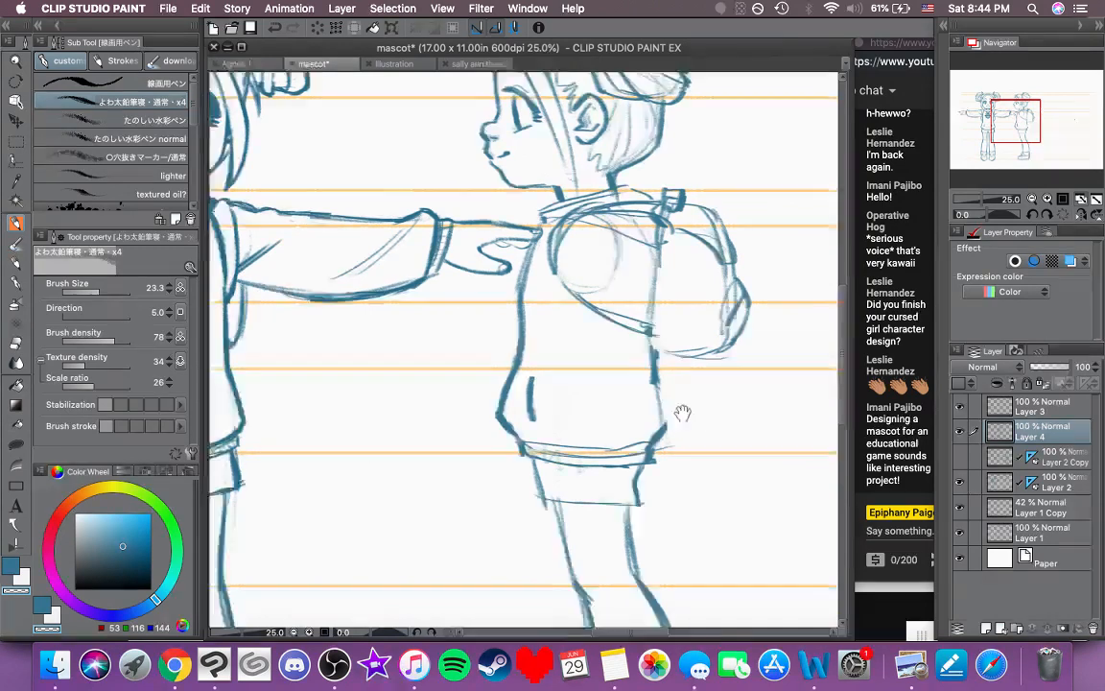
scroll(682, 413, right, 2)
scroll(682, 412, up, 1)
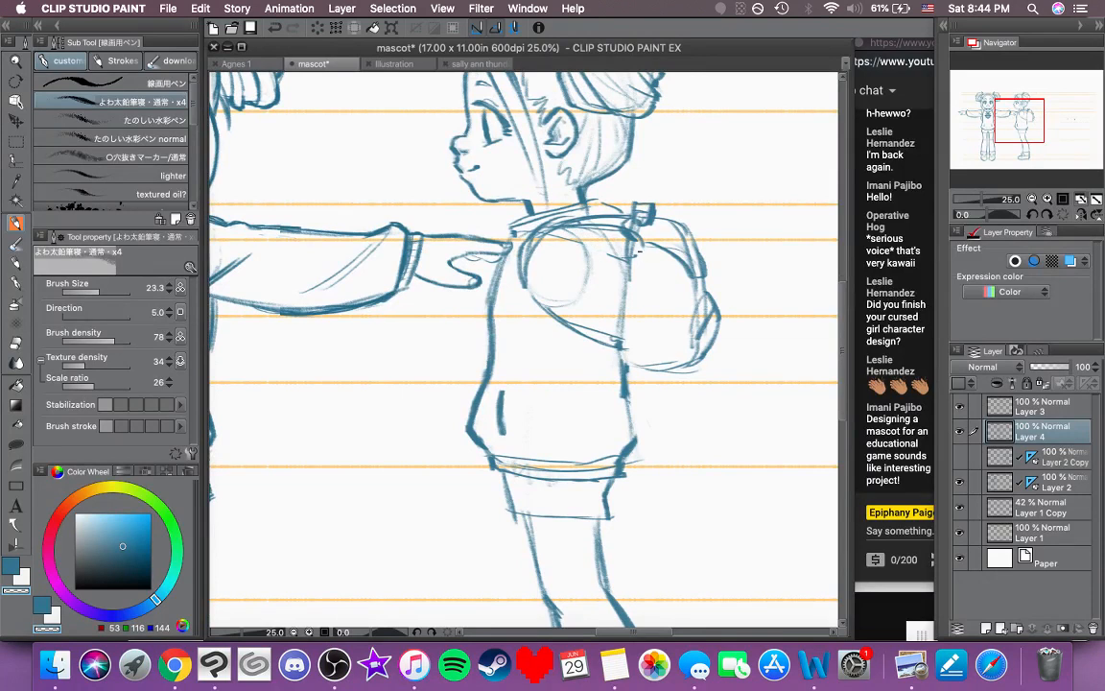
scroll(600, 257, up, 2)
scroll(599, 257, left, 1)
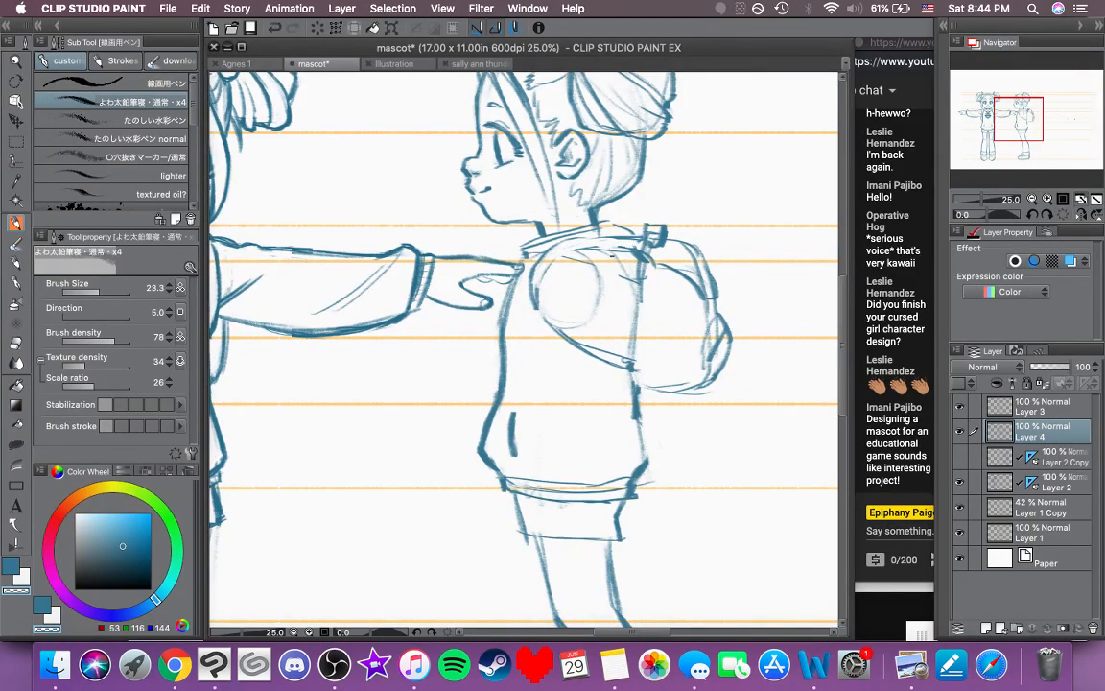
mouse_move(612, 257)
mouse_down()
mouse_move(649, 272)
mouse_move(654, 253)
mouse_move(605, 265)
mouse_move(578, 292)
mouse_move(577, 325)
mouse_move(552, 287)
mouse_move(556, 317)
mouse_up()
key(super+z)
key(super+z)
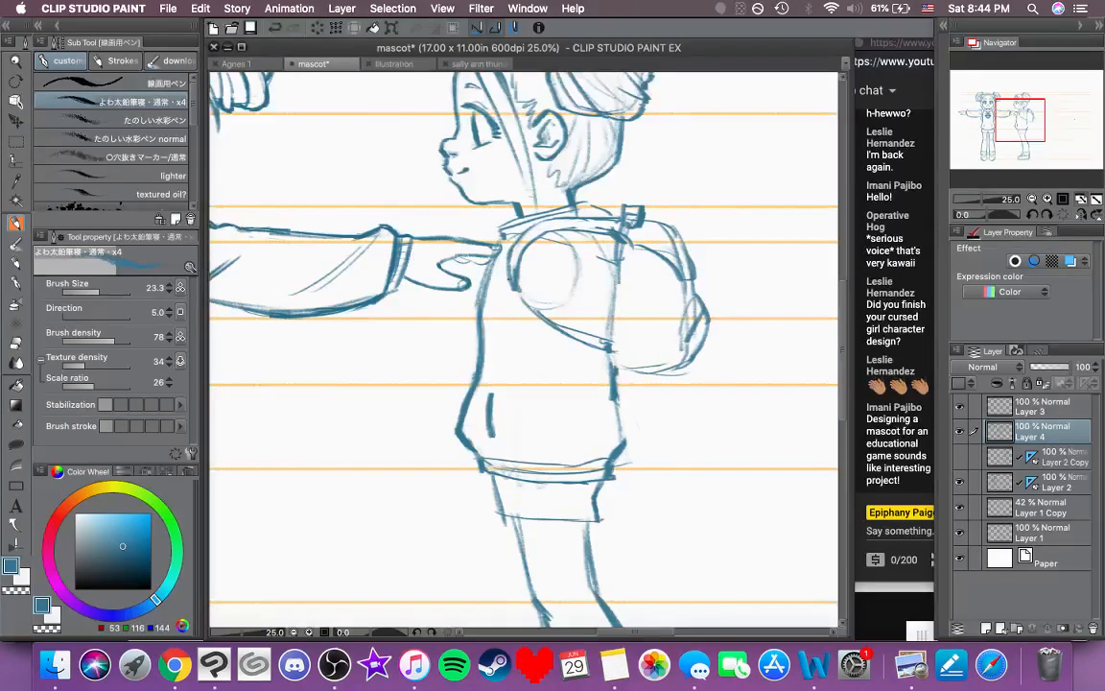
Step: Compare the side view with the back view by briefly showing Layer 2 Copy on the full page
drag(562, 255, 535, 283)
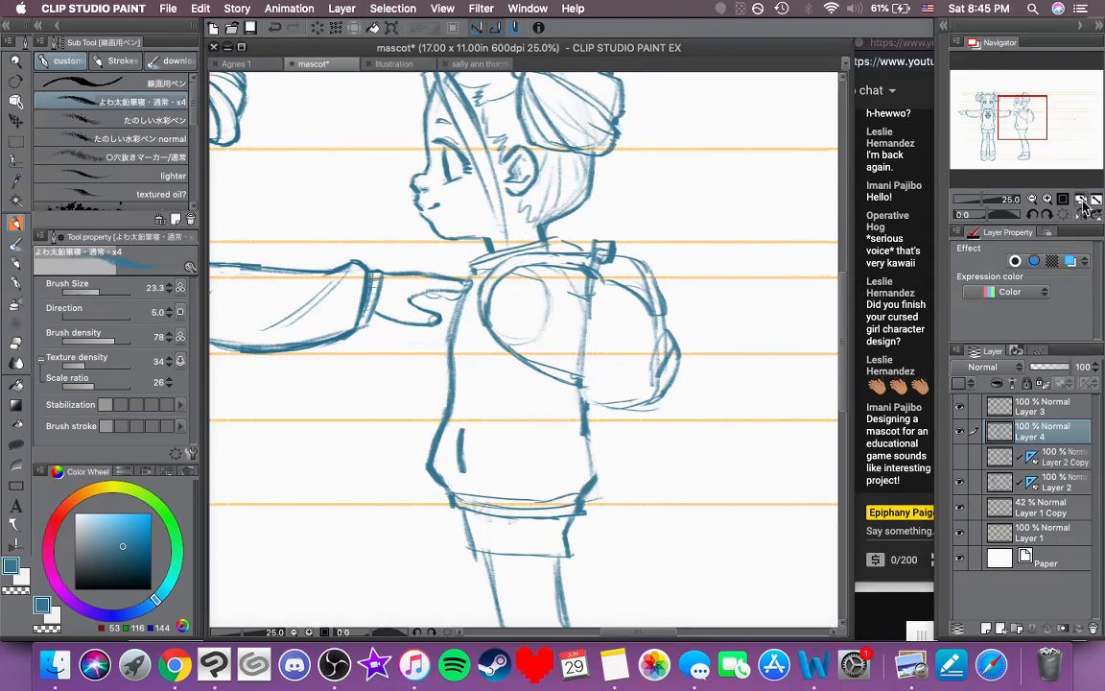
key(super+0)
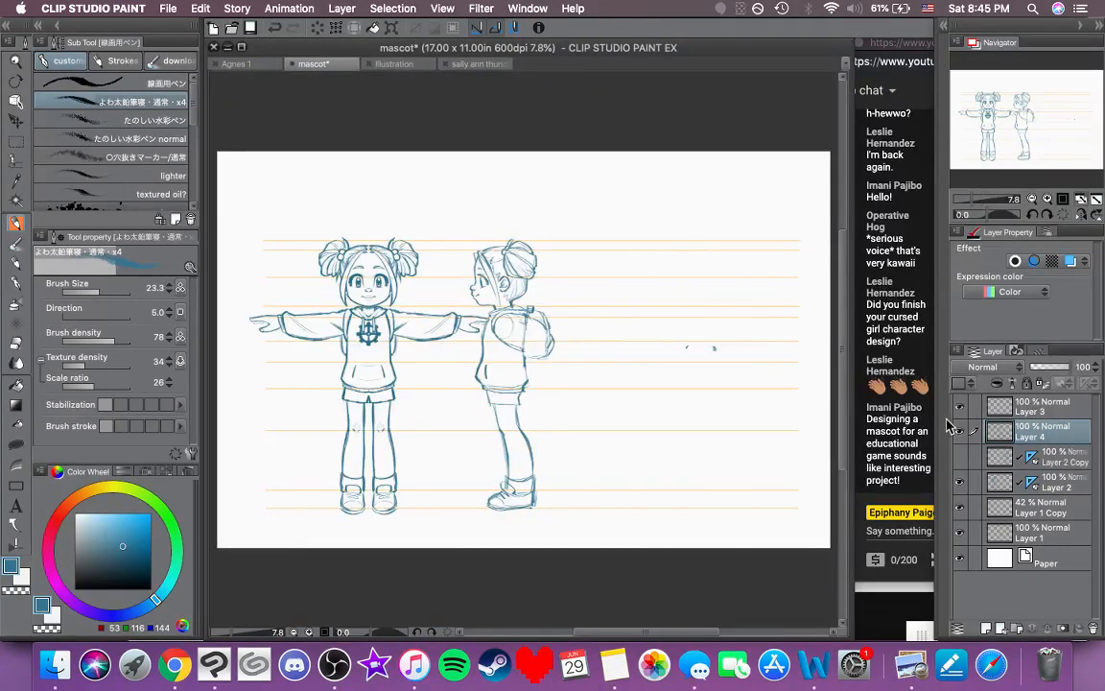
click(960, 458)
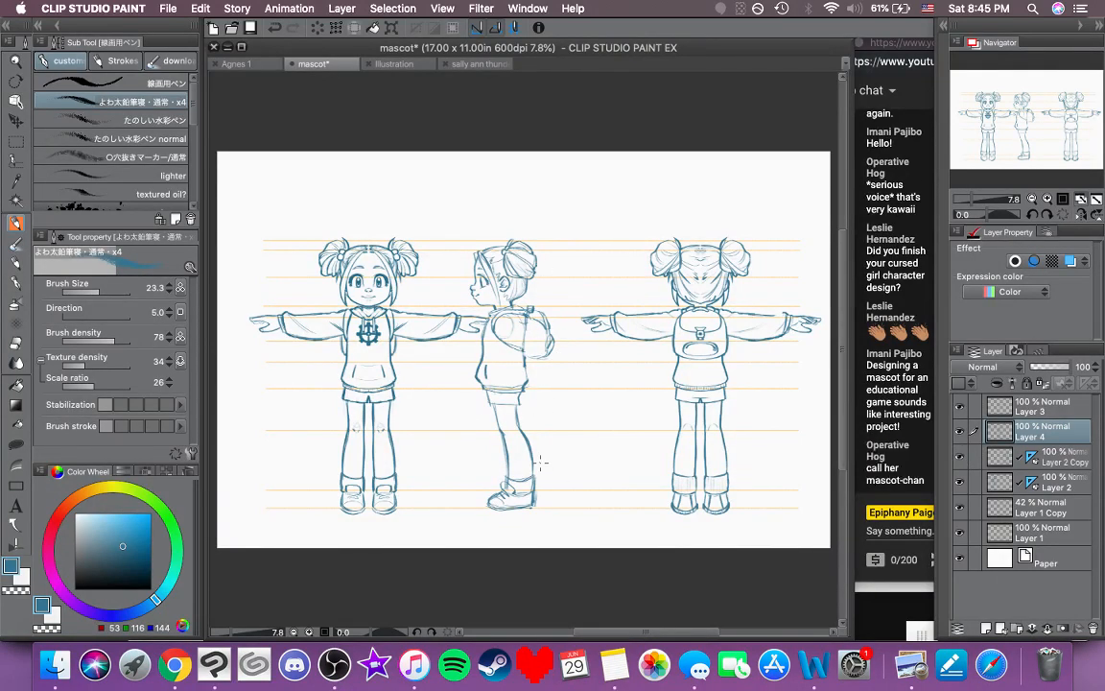
click(961, 457)
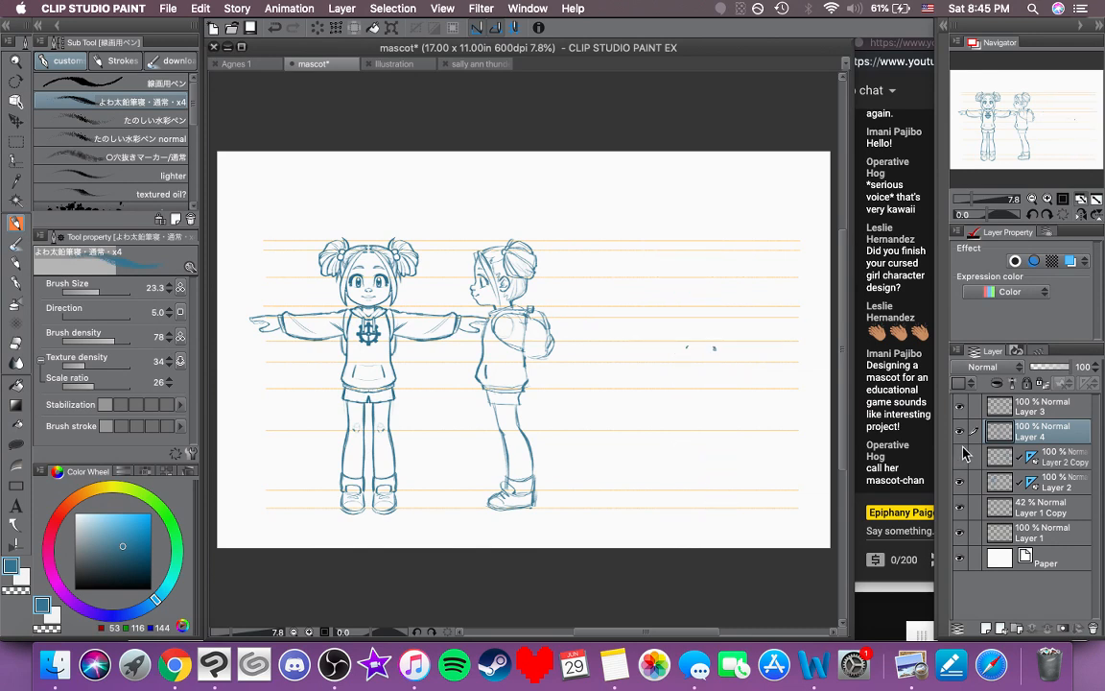
Step: Draw a dark line for the side view's backpack strap, running from the shoulder to the hoodie's back
click(1046, 197)
click(1046, 197)
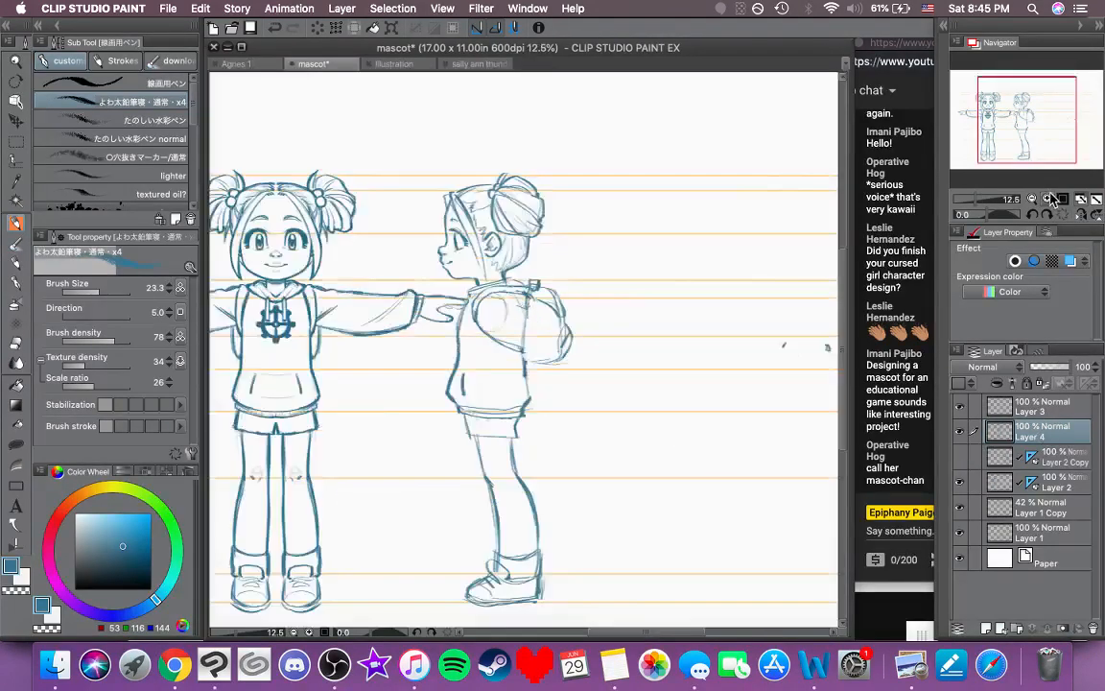
click(1046, 198)
click(1046, 198)
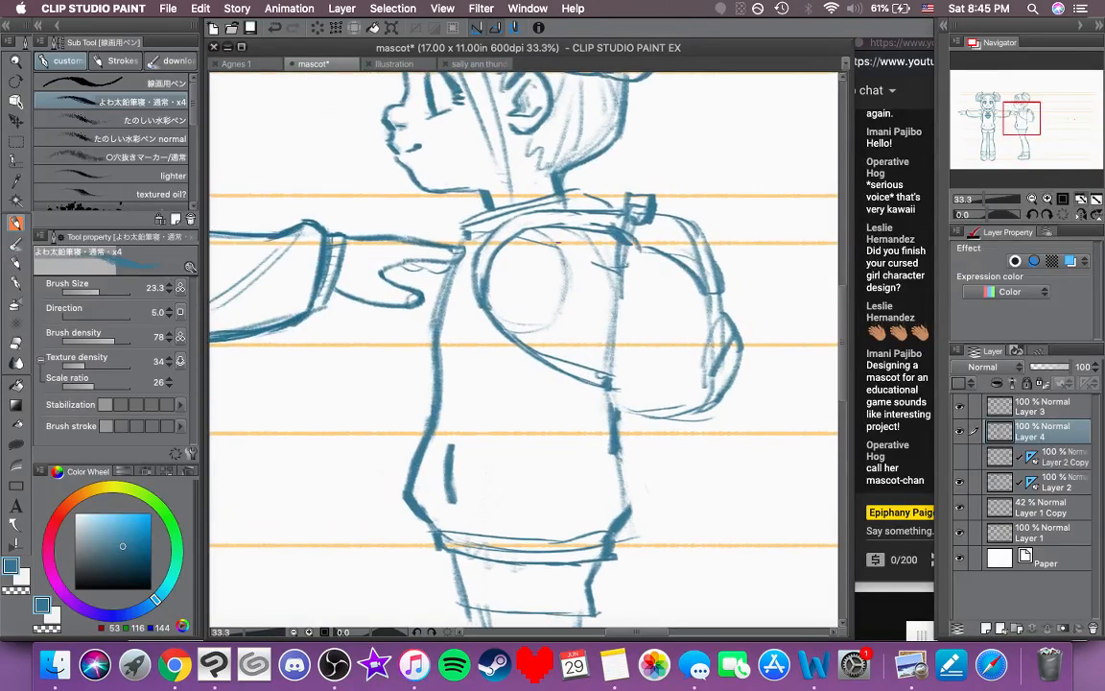
mouse_move(551, 231)
mouse_down()
mouse_move(601, 268)
mouse_move(622, 253)
mouse_up()
key(space)
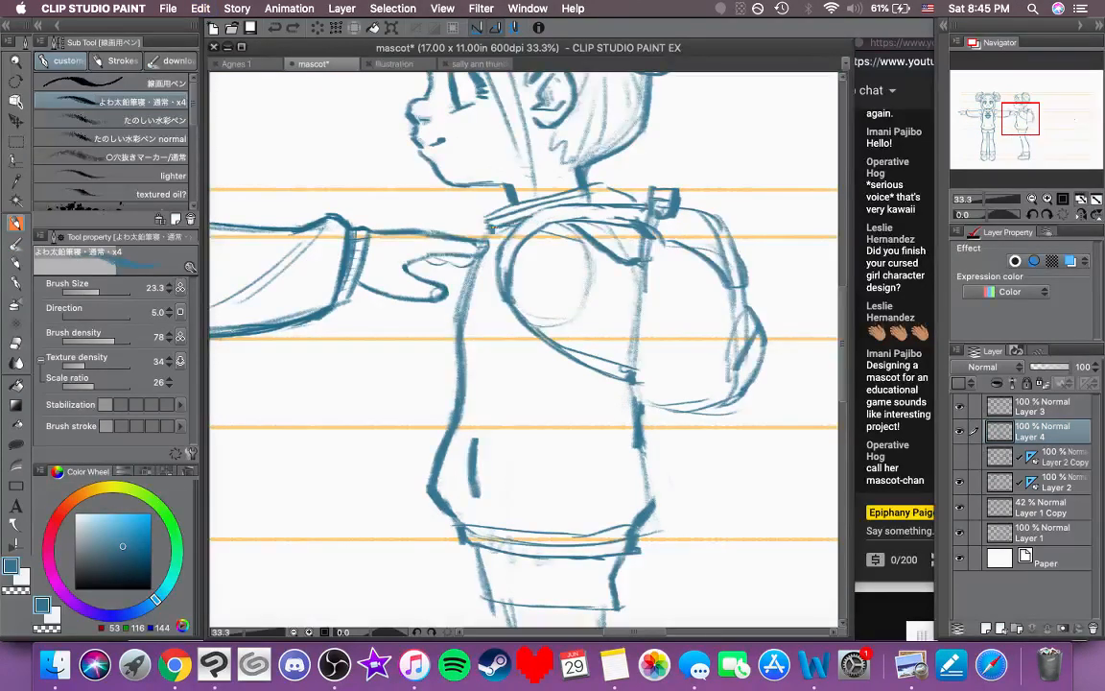
Step: Darken the side view's hood collar and the hoodie's back edge where it meets the backpack
drag(580, 187, 493, 211)
mouse_move(625, 192)
mouse_down()
mouse_move(589, 184)
mouse_move(624, 209)
mouse_up()
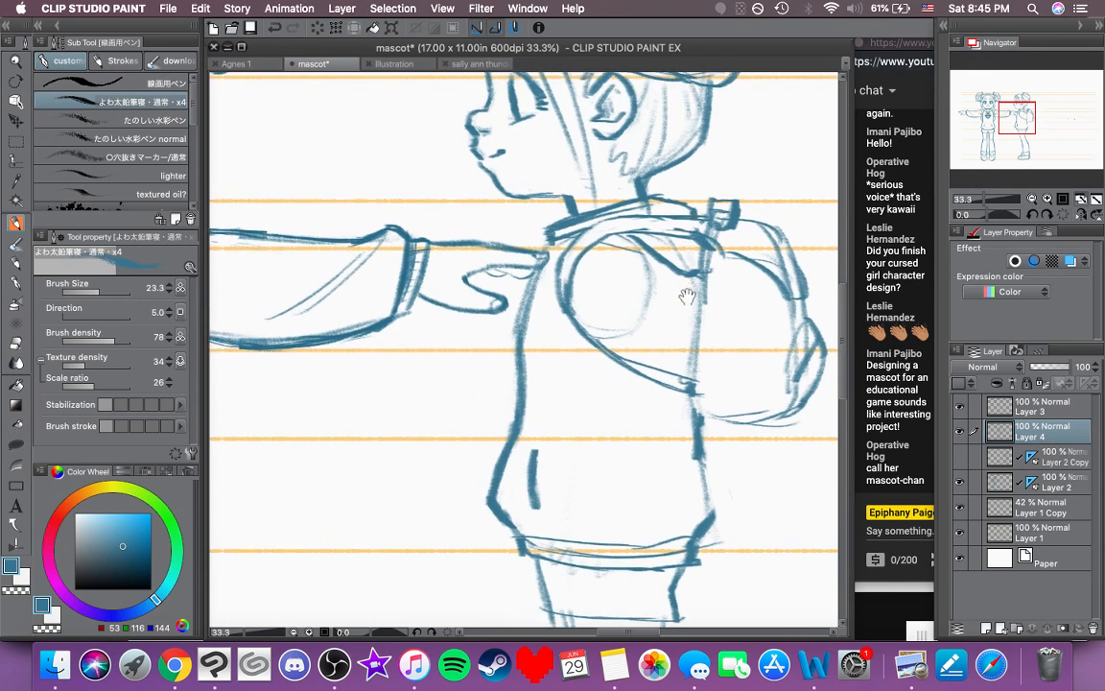
drag(687, 295, 639, 310)
mouse_move(658, 261)
mouse_down()
mouse_move(642, 378)
mouse_move(524, 389)
mouse_up()
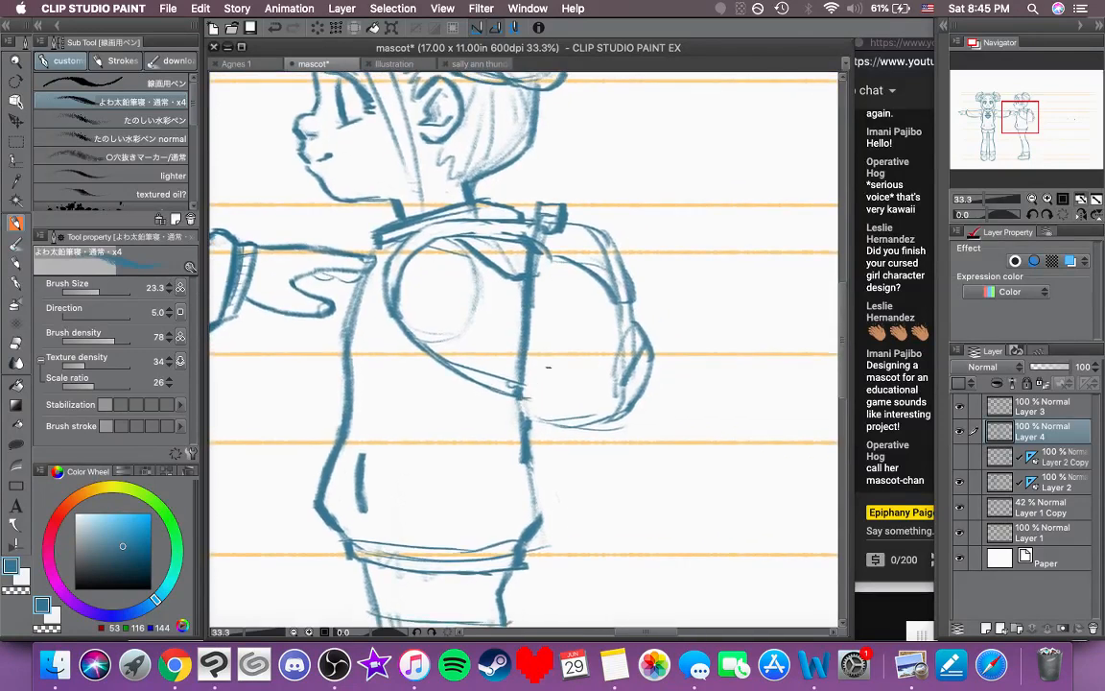
Step: Darken the outer edge of the side view's backpack flap and add a small clasp at its lower end
mouse_move(568, 222)
mouse_down()
mouse_move(626, 257)
mouse_move(634, 294)
mouse_up()
mouse_move(557, 255)
mouse_down()
mouse_move(624, 300)
mouse_move(569, 249)
mouse_up()
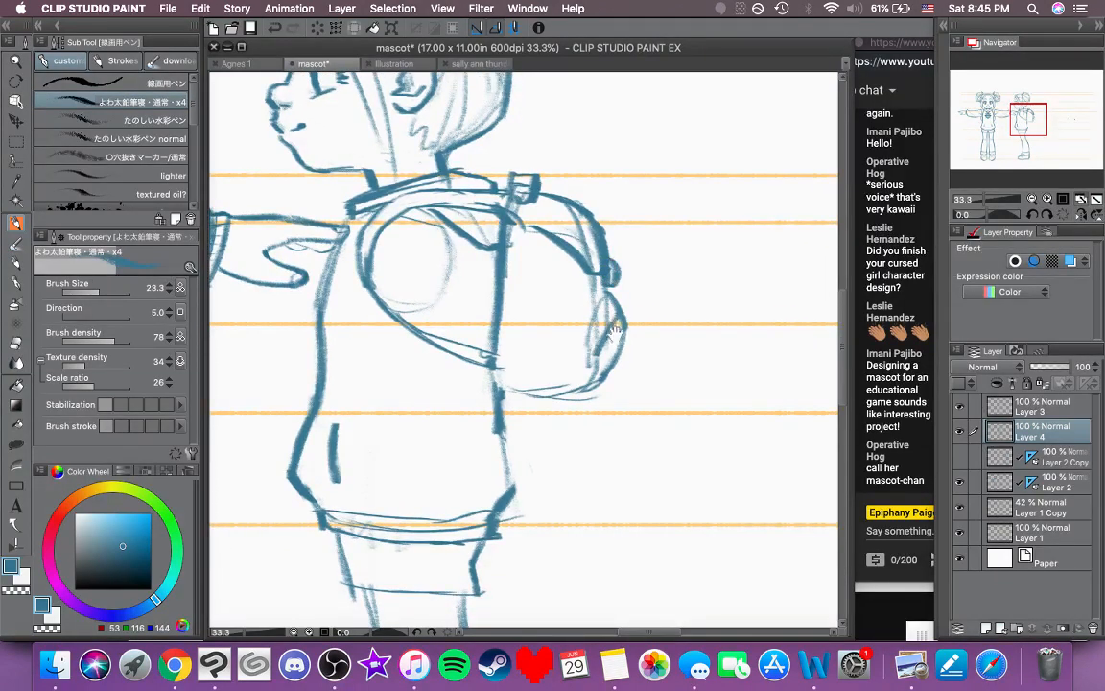
Step: Show Layer 2 Copy for reference and darken the outer contour of the backpack's rear pocket on the side view
drag(554, 299, 398, 326)
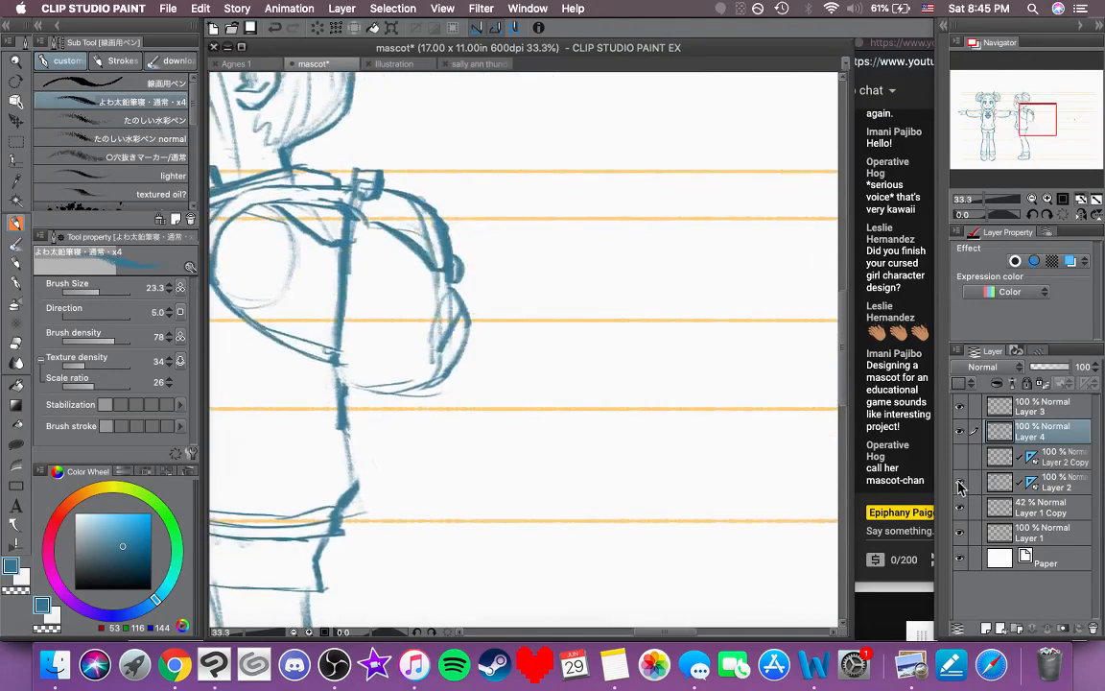
drag(712, 385, 331, 351)
drag(511, 340, 752, 350)
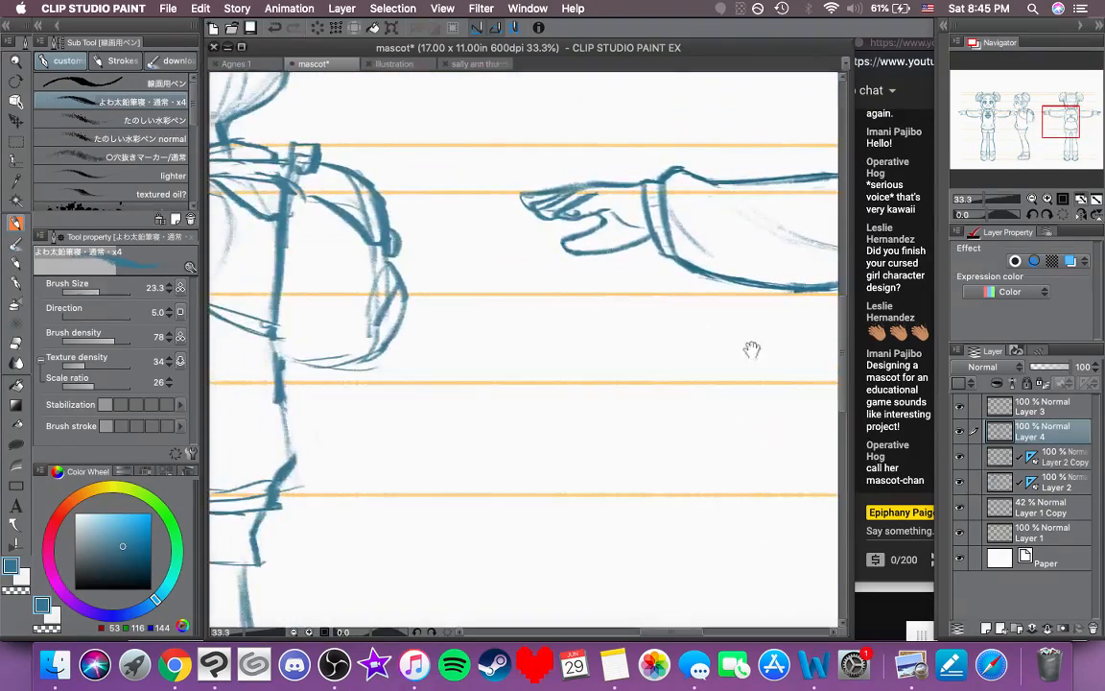
mouse_move(387, 289)
mouse_down()
mouse_move(412, 293)
mouse_move(382, 361)
mouse_up()
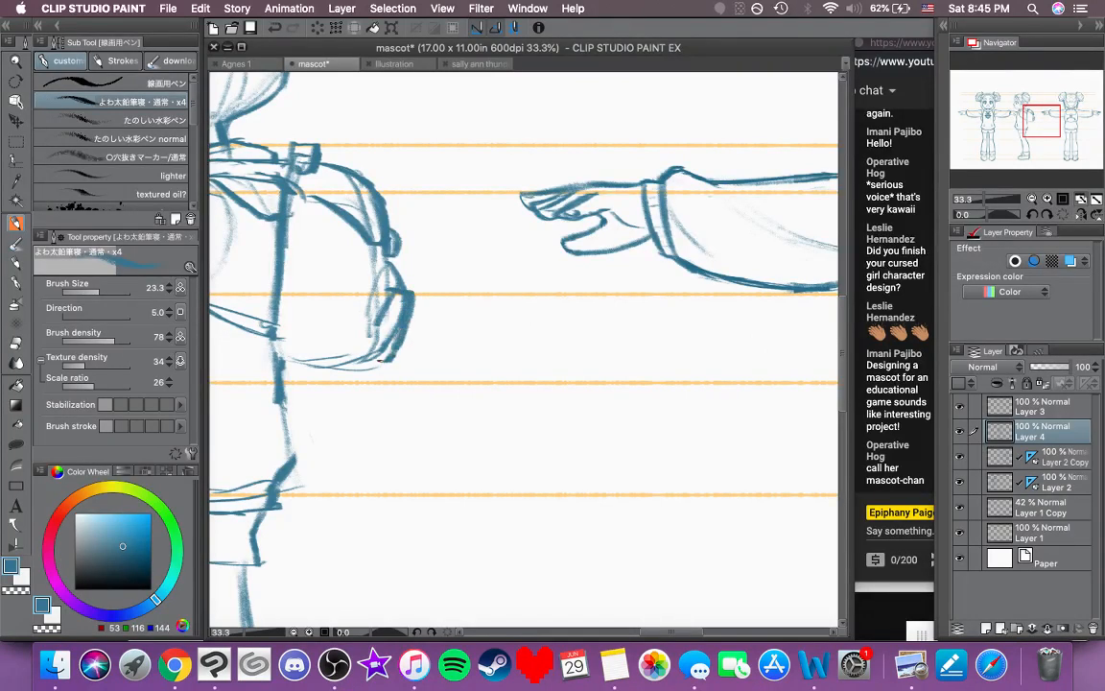
Step: Darken the bottom edge of the side view's backpack
click(1031, 199)
drag(671, 280, 589, 289)
drag(523, 309, 608, 287)
drag(484, 331, 435, 341)
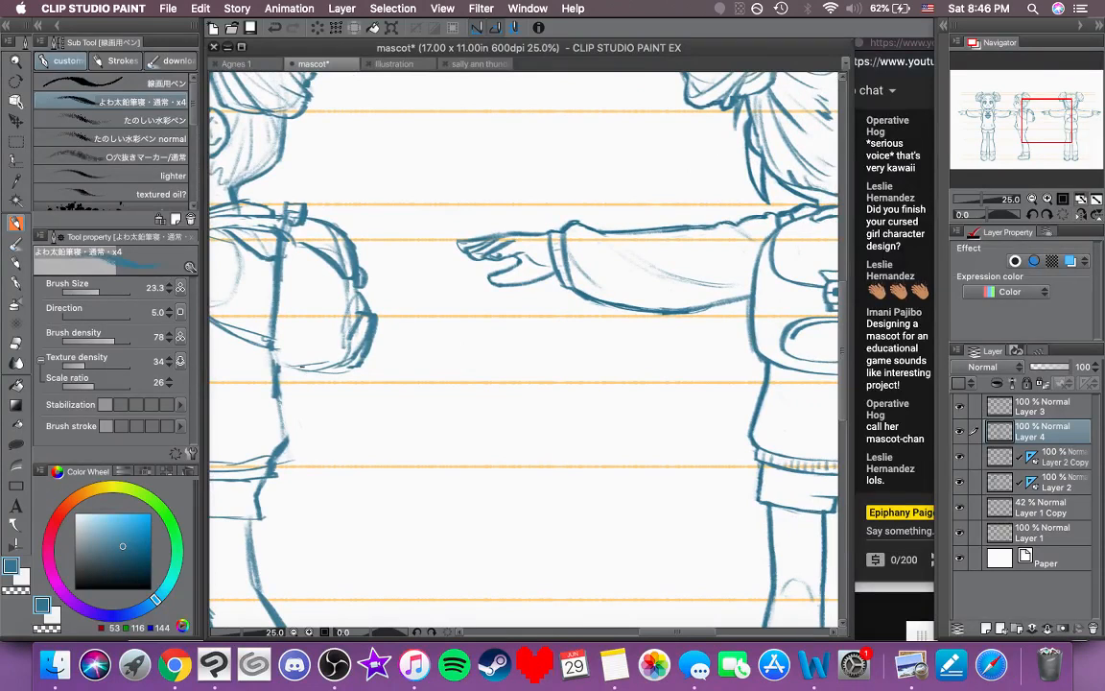
drag(281, 369, 351, 371)
drag(246, 365, 317, 369)
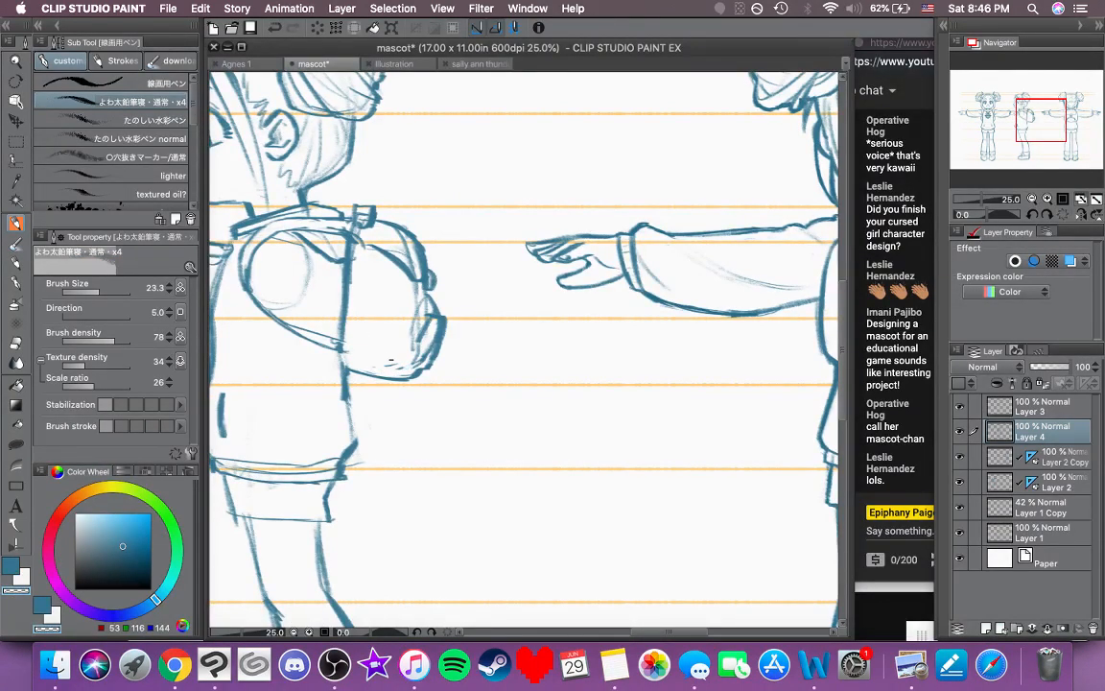
Step: Lower the music volume in iTunes and return to the mascot drawing in Clip Studio Paint
click(414, 665)
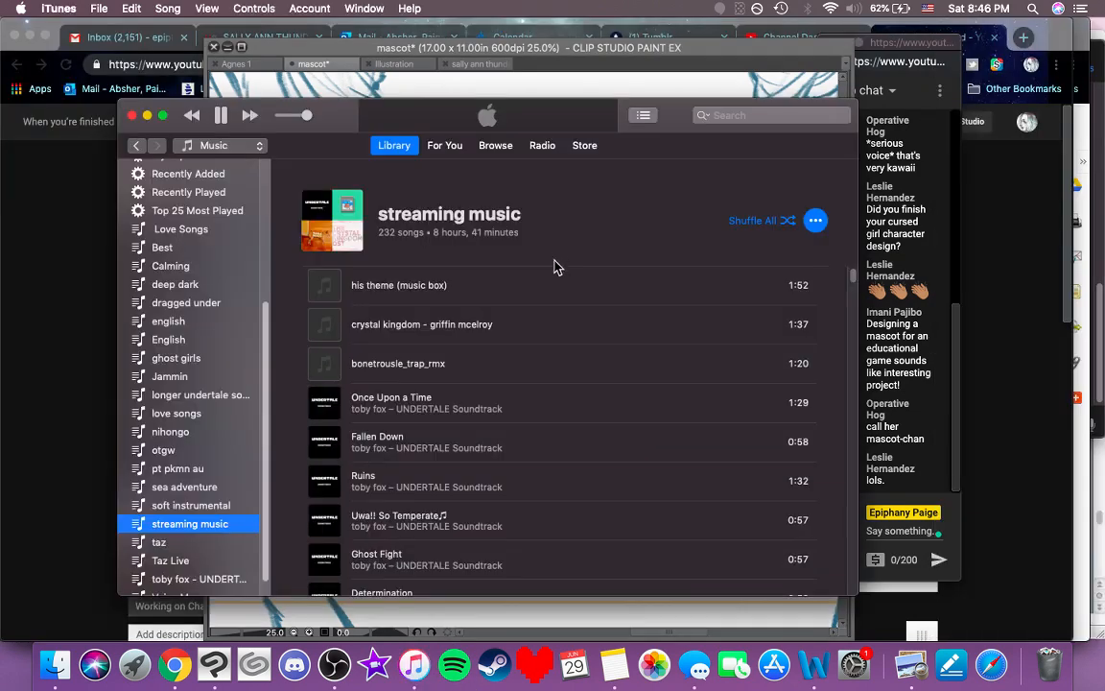
mouse_move(306, 115)
mouse_down()
mouse_move(281, 116)
mouse_move(288, 122)
mouse_up()
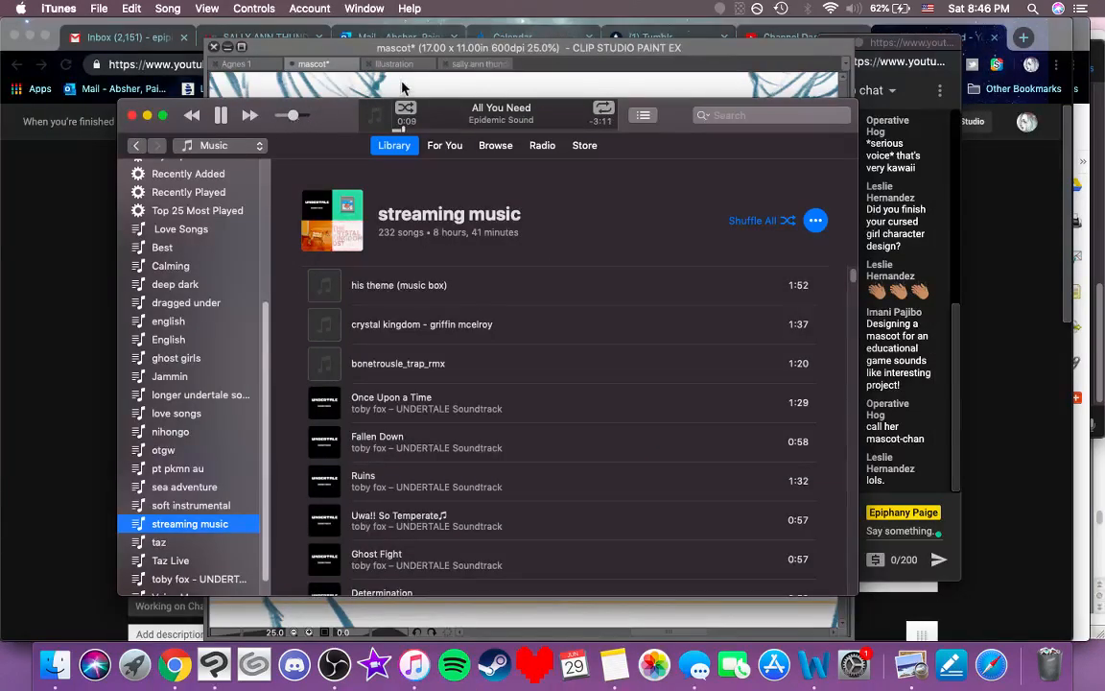
click(365, 81)
Step: Erase the rough sketch lines inside the side view's backpack and redraw the clasp at the flap's end
drag(410, 418, 445, 430)
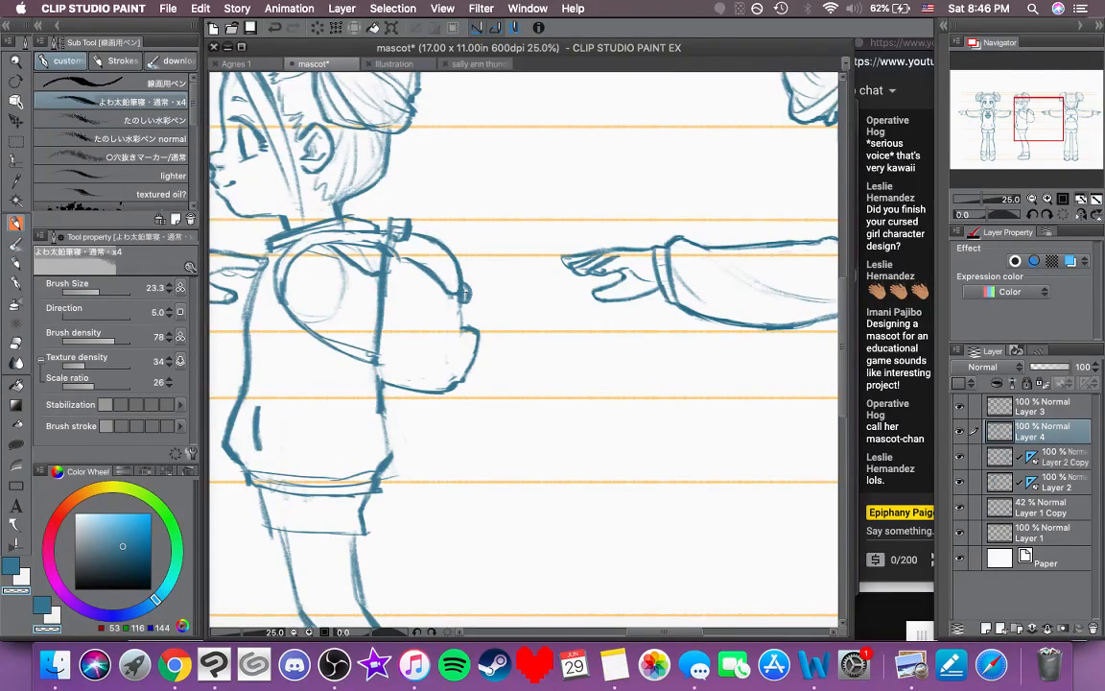
drag(496, 296, 387, 282)
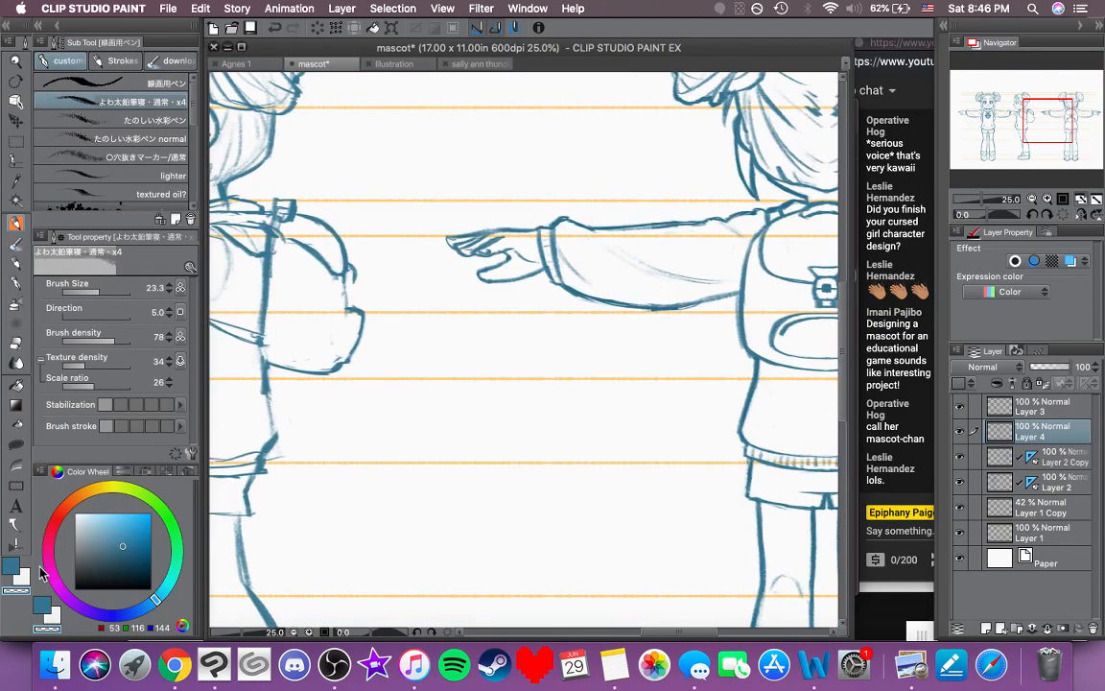
click(10, 568)
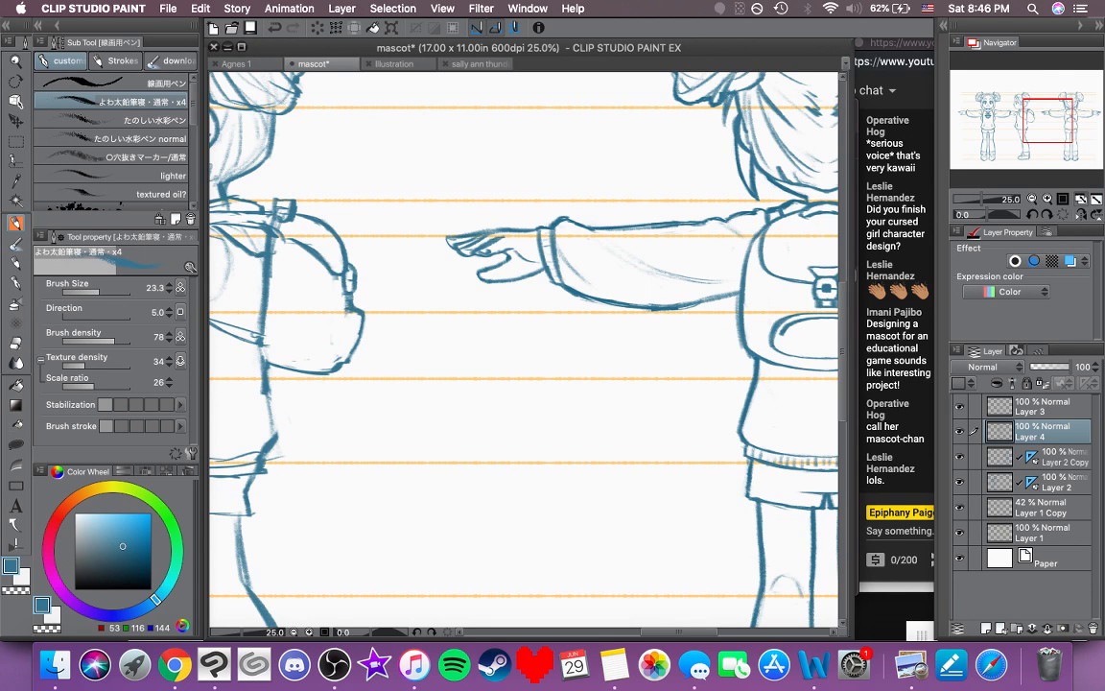
Step: Draw the oval rear pocket and lightly sketch a narrow pocket on the side of the side view's backpack
mouse_move(345, 312)
mouse_down()
mouse_move(325, 350)
mouse_move(342, 353)
mouse_move(338, 341)
mouse_move(353, 353)
mouse_move(342, 364)
mouse_up()
drag(429, 348, 499, 347)
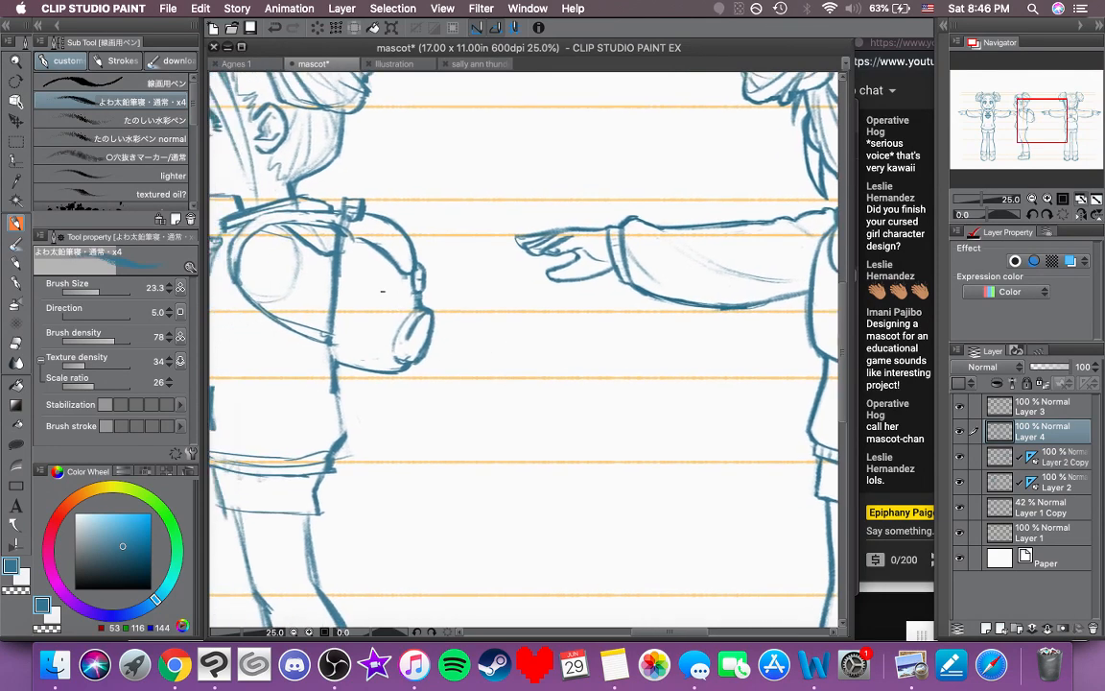
mouse_move(355, 293)
mouse_down()
mouse_move(345, 350)
mouse_move(373, 359)
mouse_move(379, 297)
mouse_move(373, 348)
mouse_up()
mouse_move(371, 280)
mouse_down()
mouse_move(387, 289)
mouse_move(385, 316)
mouse_up()
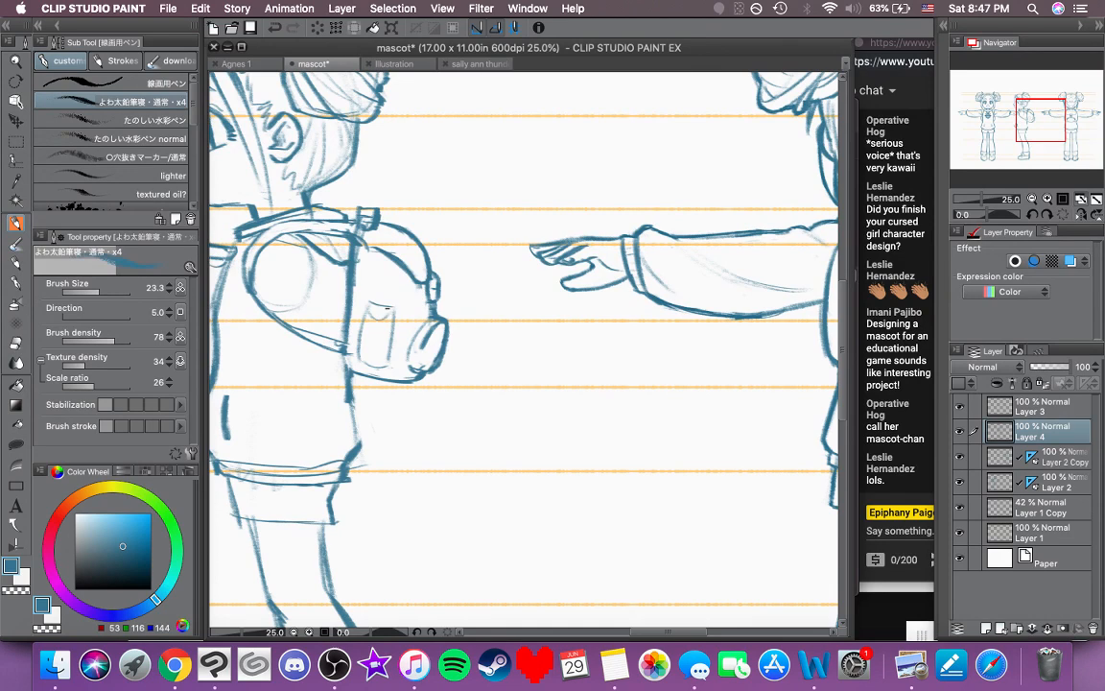
drag(363, 264, 401, 269)
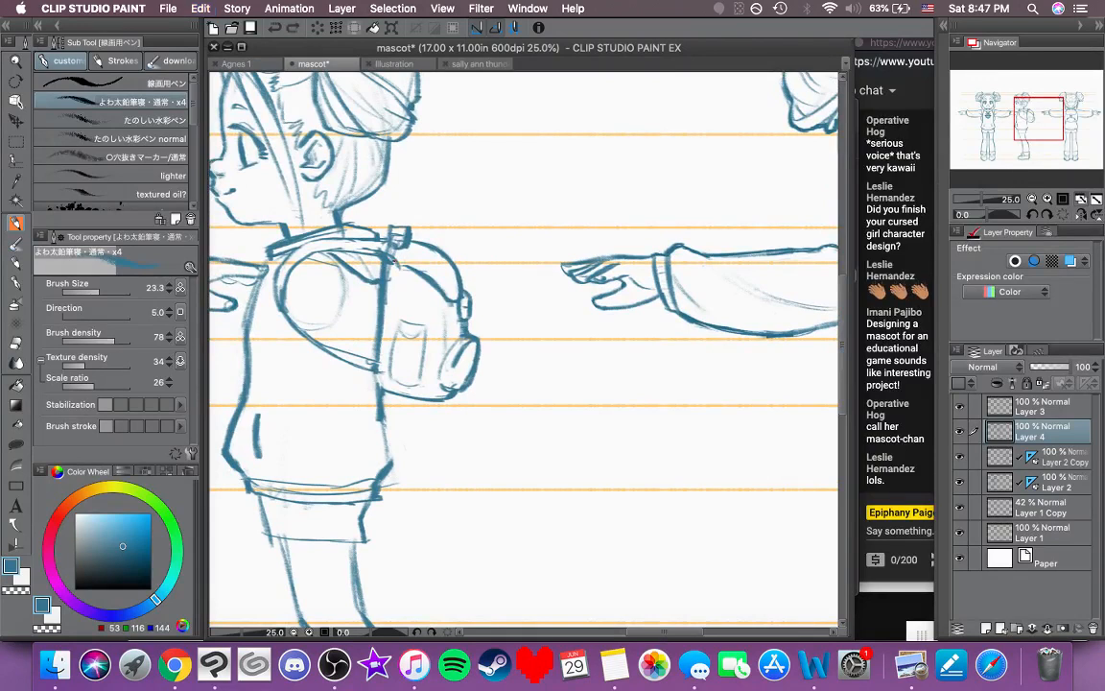
Step: Sketch a faint curved seam line between the backpack's side pocket and its rear edge
drag(354, 222, 352, 236)
drag(407, 288, 449, 304)
drag(394, 263, 428, 281)
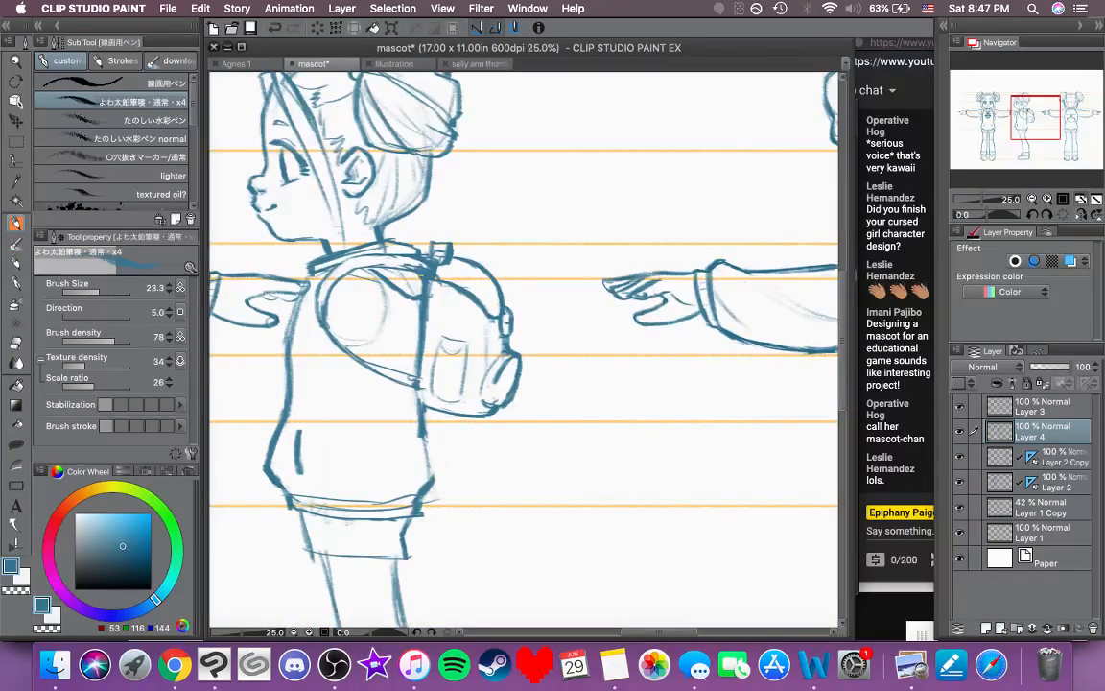
Step: Erase stray sketch marks where the side view's backpack flap meets the strap
click(14, 590)
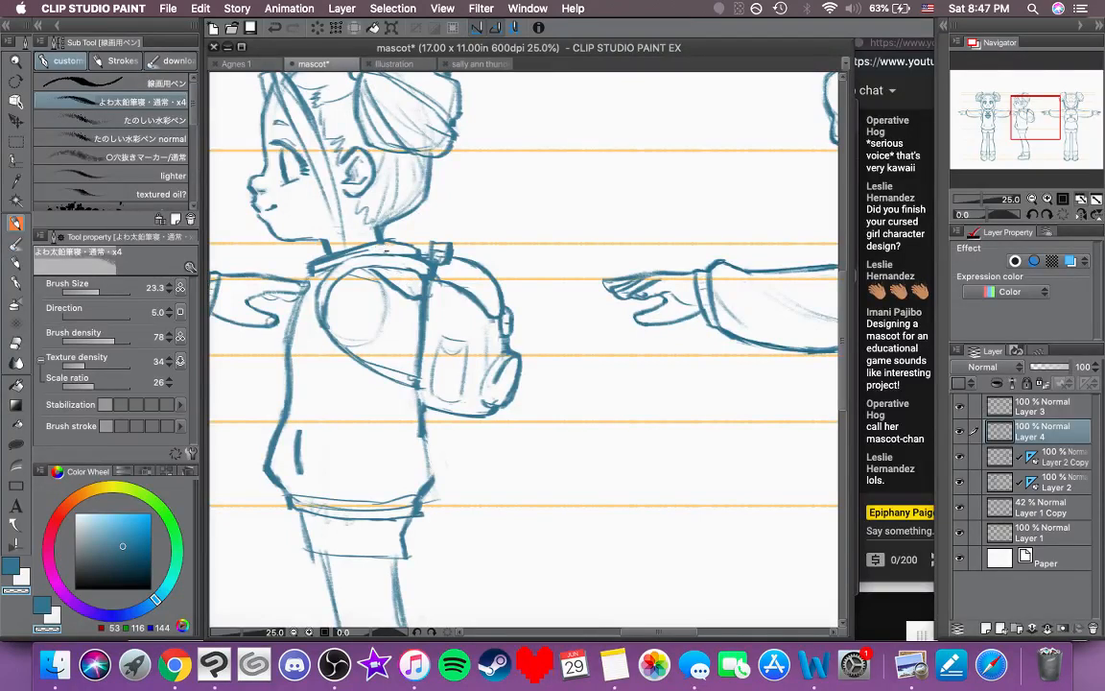
scroll(387, 248, left, 5)
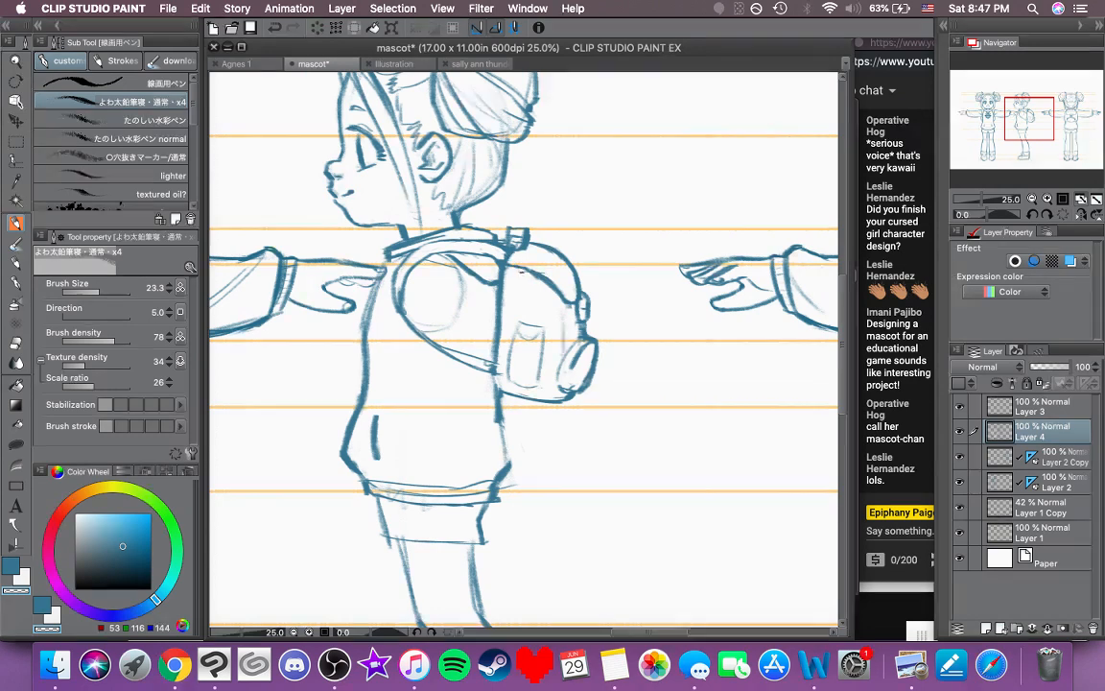
drag(548, 293, 565, 368)
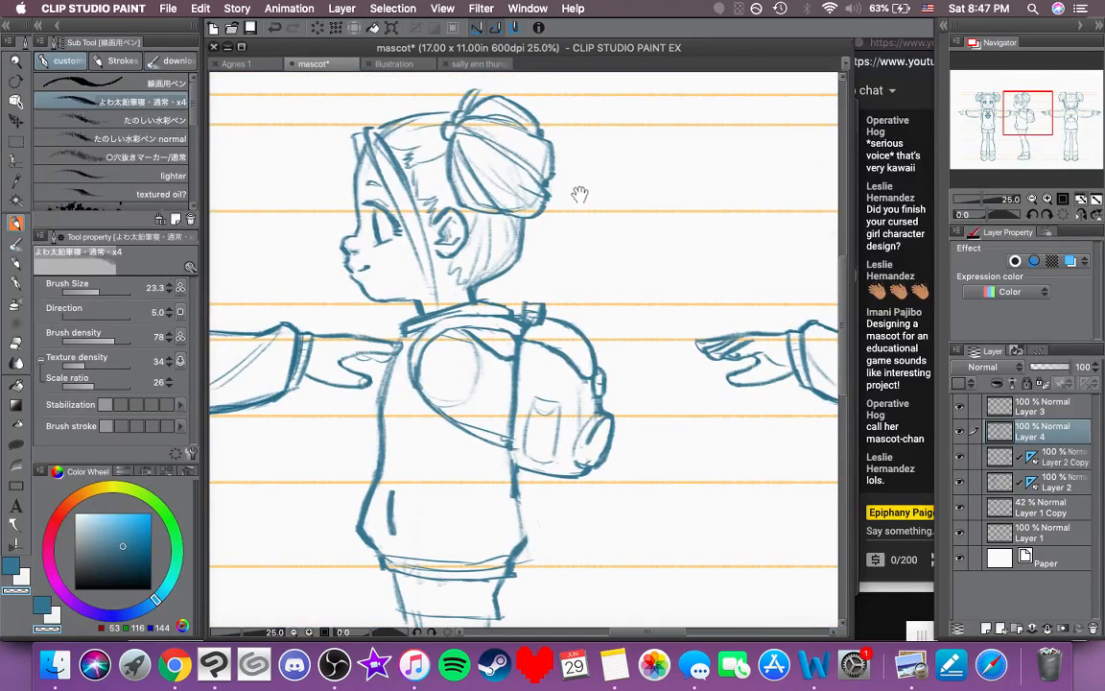
drag(522, 175, 534, 178)
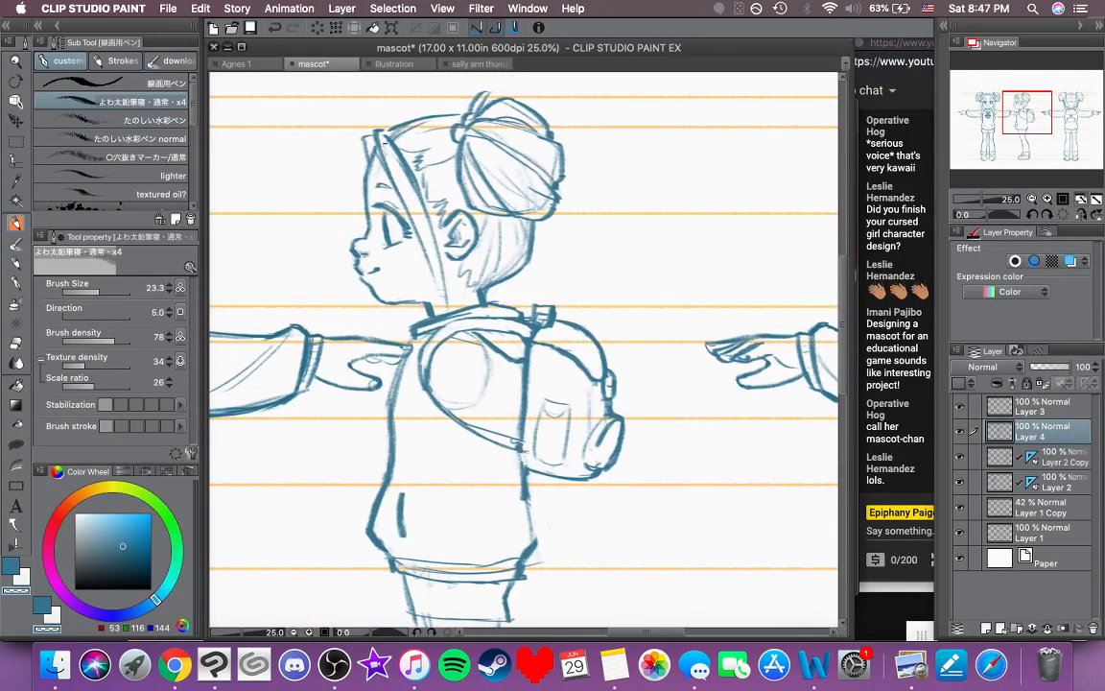
drag(427, 285, 402, 275)
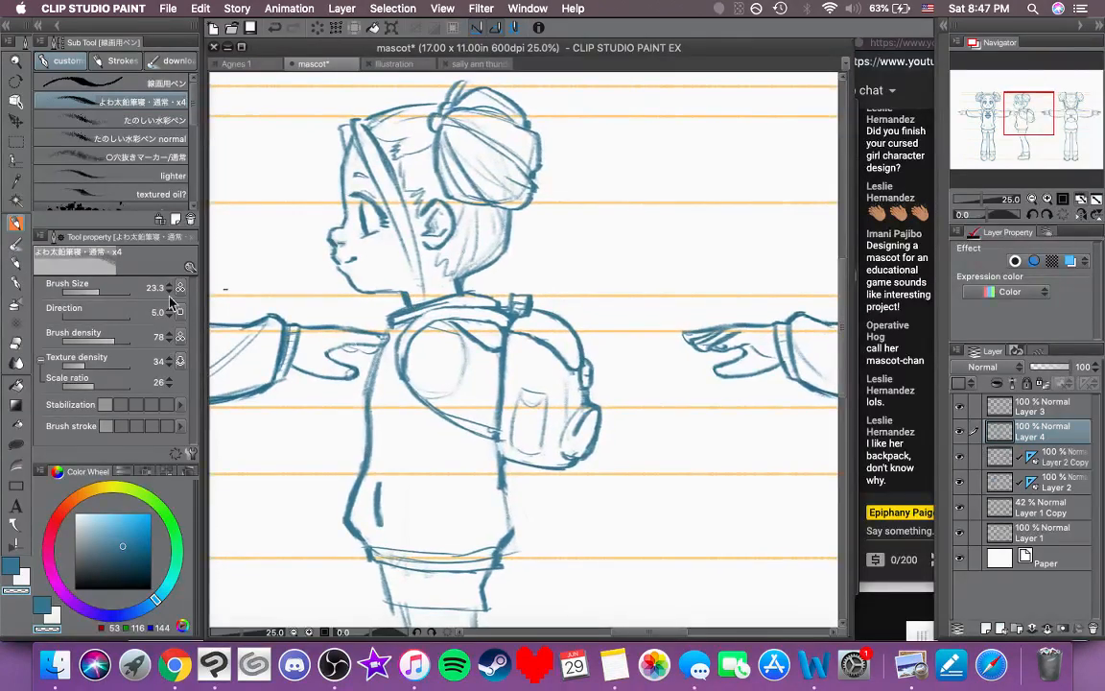
click(8, 572)
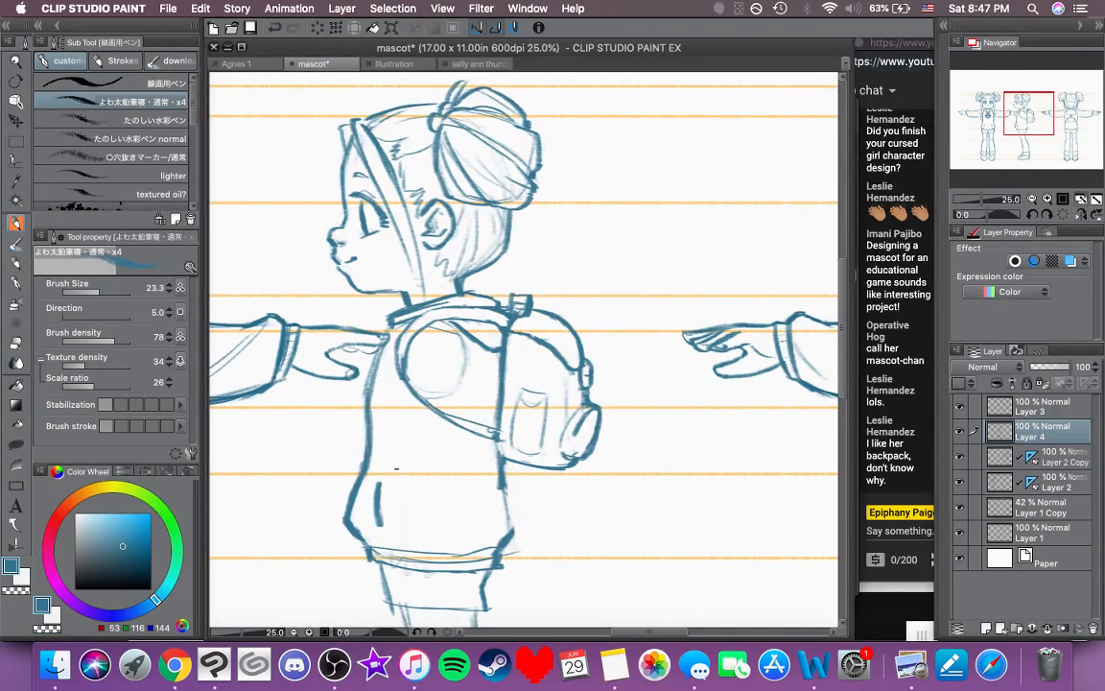
Step: Try to darken the lower edge of the side view's backpack strap, and undo the strokes
drag(563, 463, 574, 388)
drag(455, 335, 507, 375)
key(super+z)
key(super+z)
Step: Darken the round sleeve opening on the side view's shoulder and clean up its outline
drag(455, 333, 464, 343)
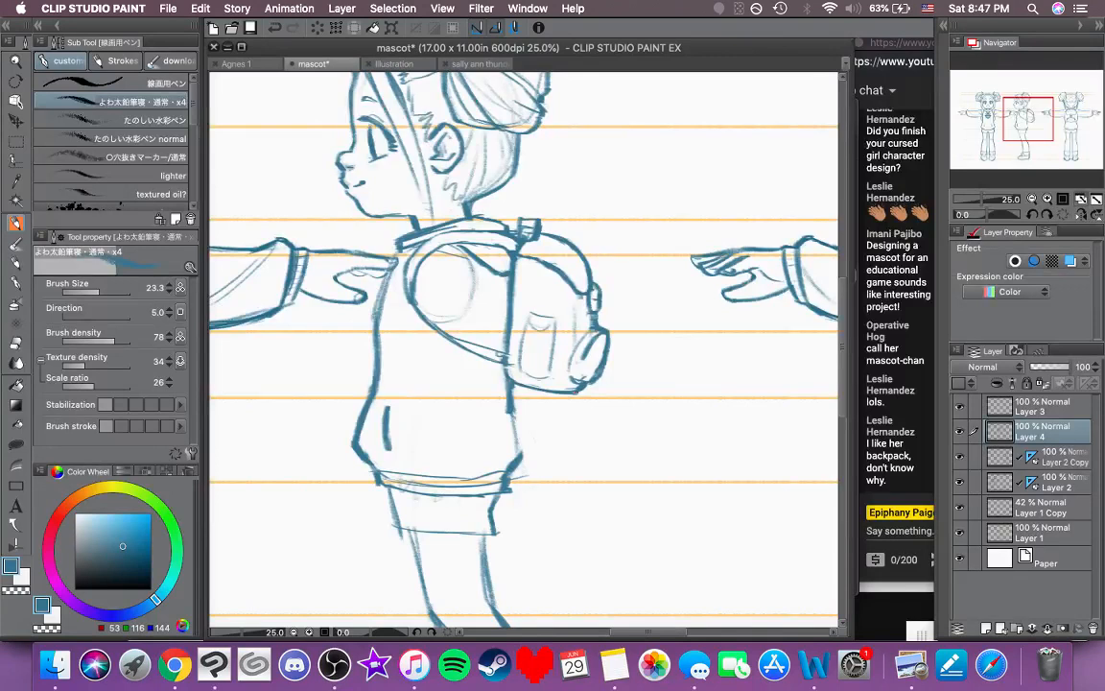
drag(575, 415, 600, 443)
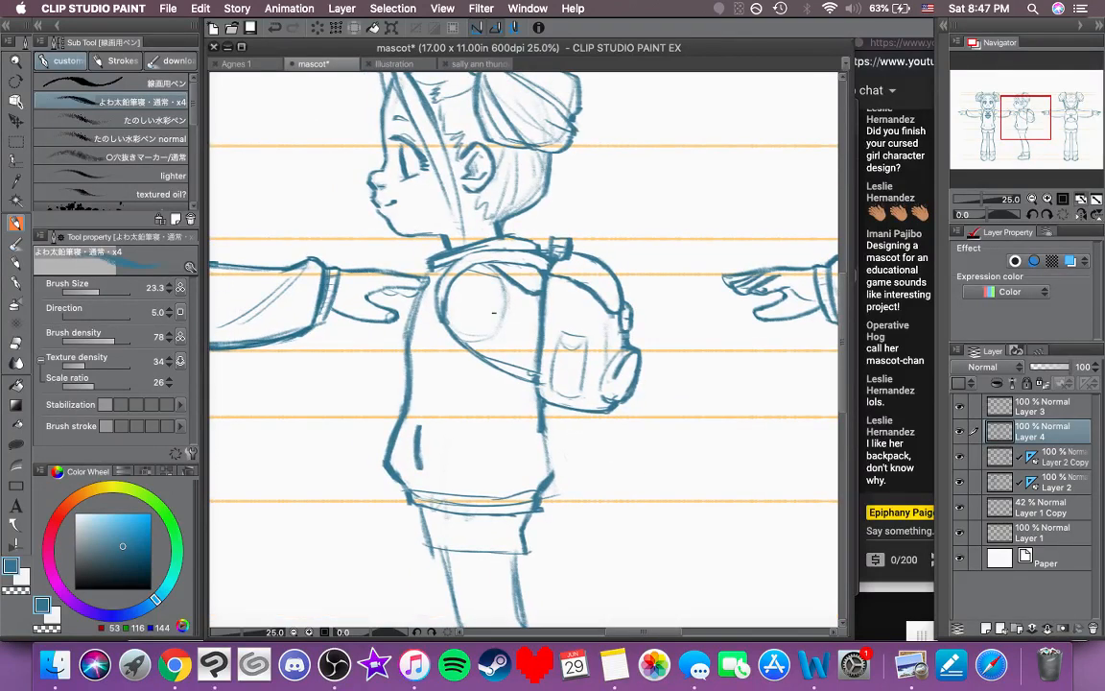
mouse_move(495, 274)
mouse_down()
mouse_move(502, 312)
mouse_move(476, 340)
mouse_up()
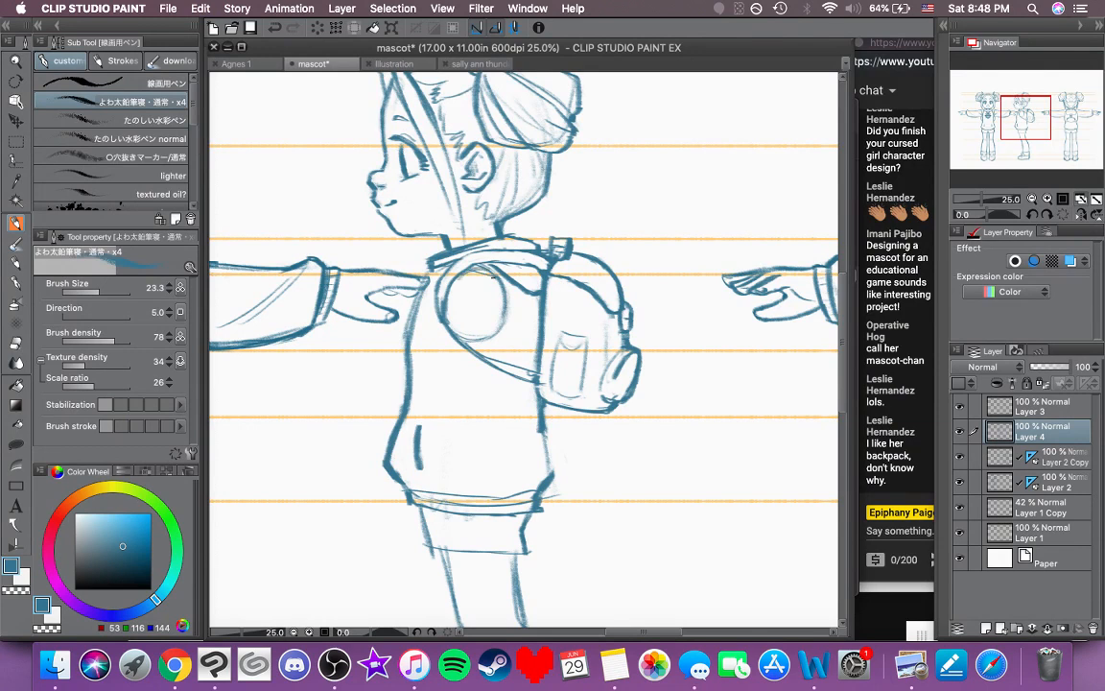
click(15, 592)
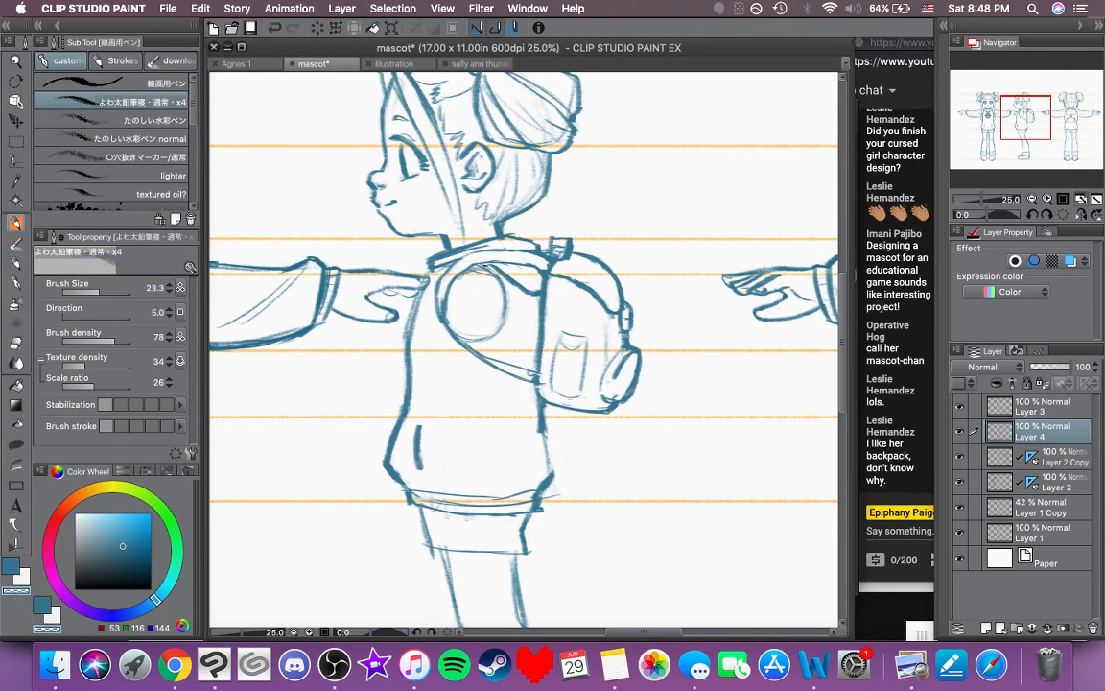
click(11, 565)
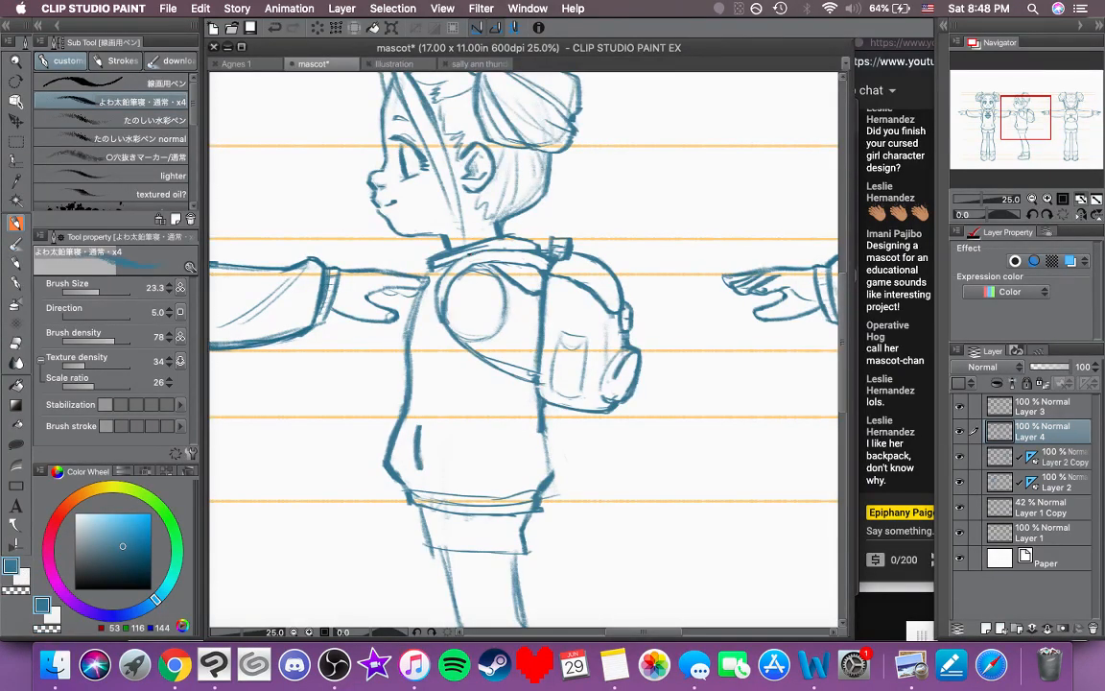
Step: Darken the backpack strap's lower edge beneath the sleeve opening and clean up its end at the backpack
key(space)
drag(472, 403, 422, 375)
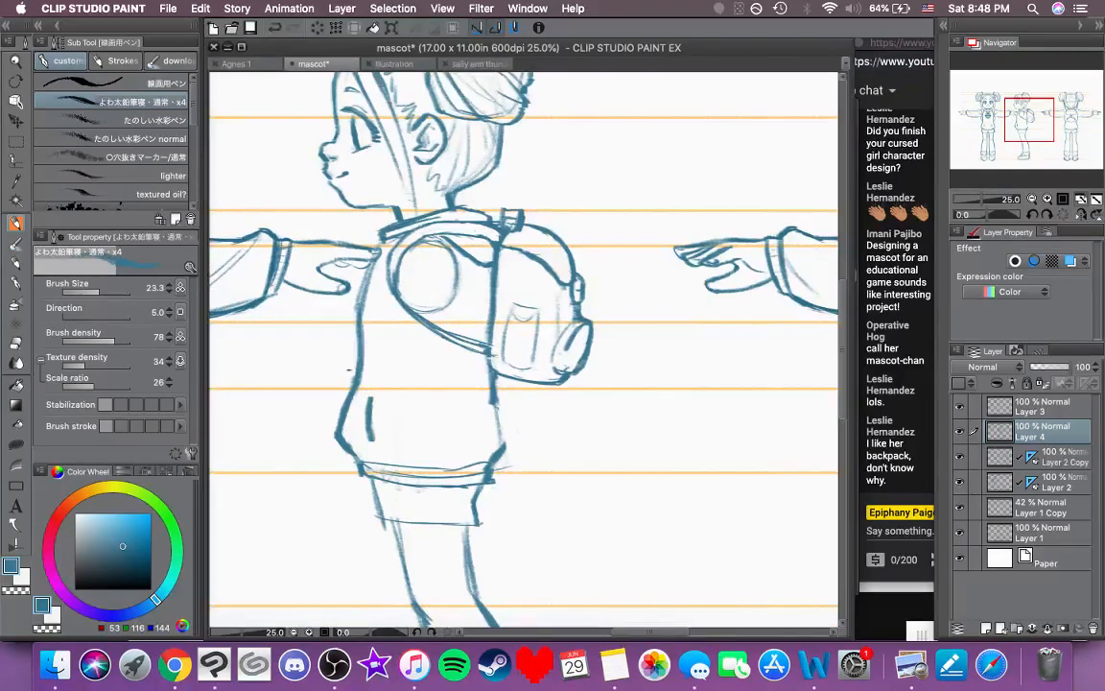
click(16, 591)
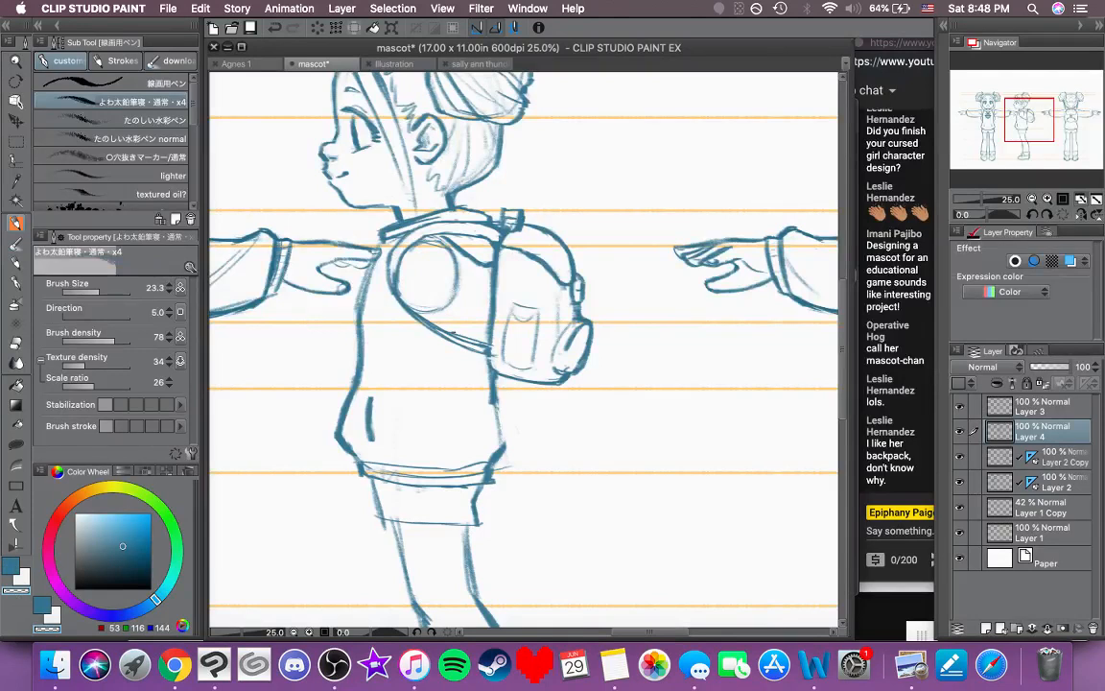
drag(455, 334, 488, 347)
key(c)
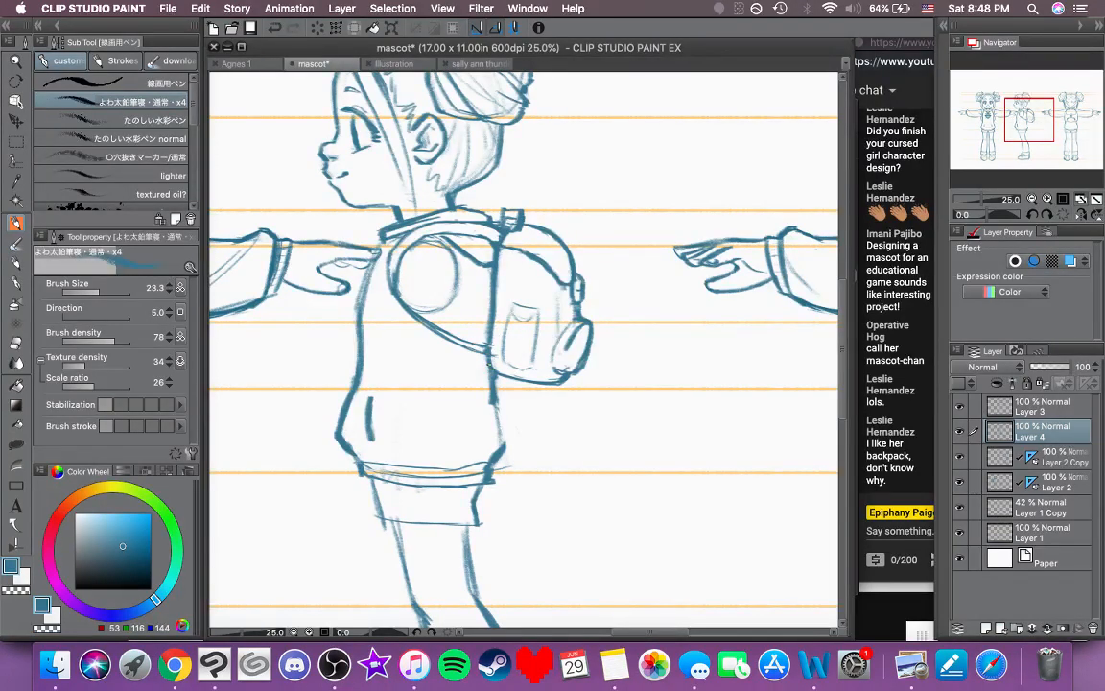
Step: Darken the side view's hoodie back edge from beneath the backpack down to the hem
drag(484, 421, 527, 415)
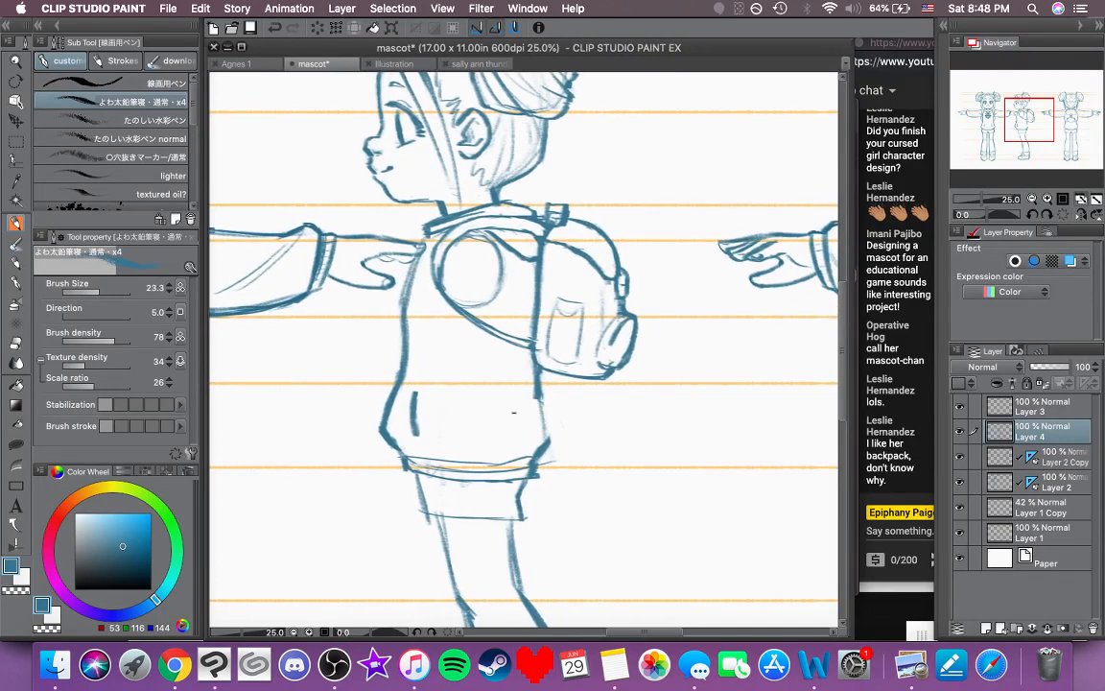
click(6, 590)
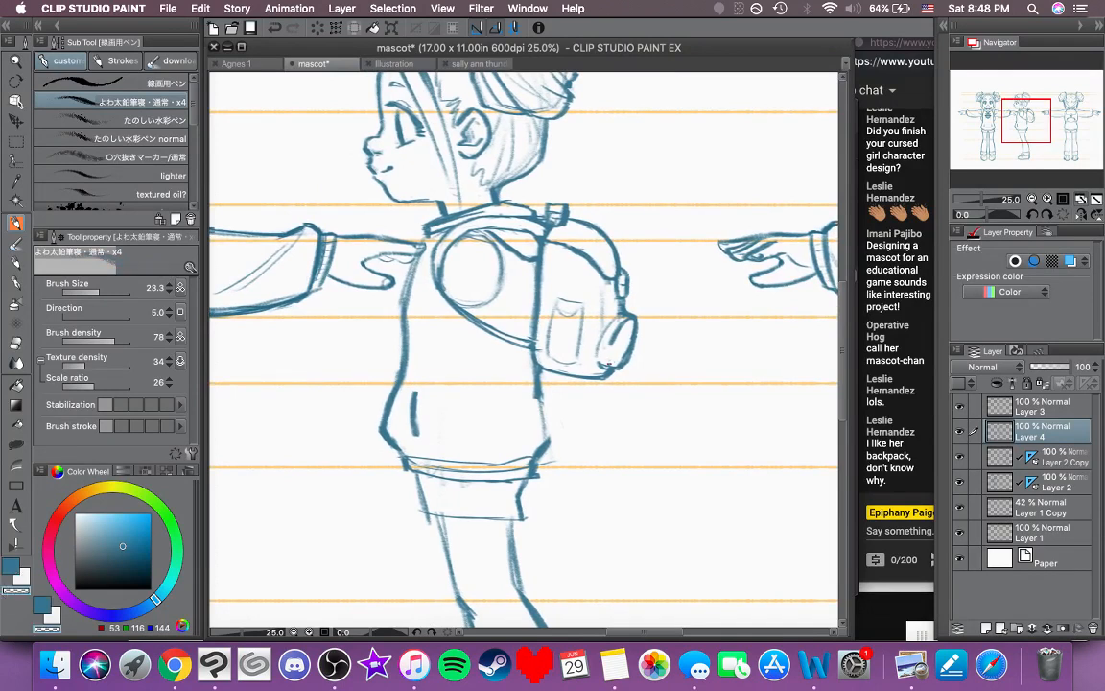
drag(626, 419, 638, 357)
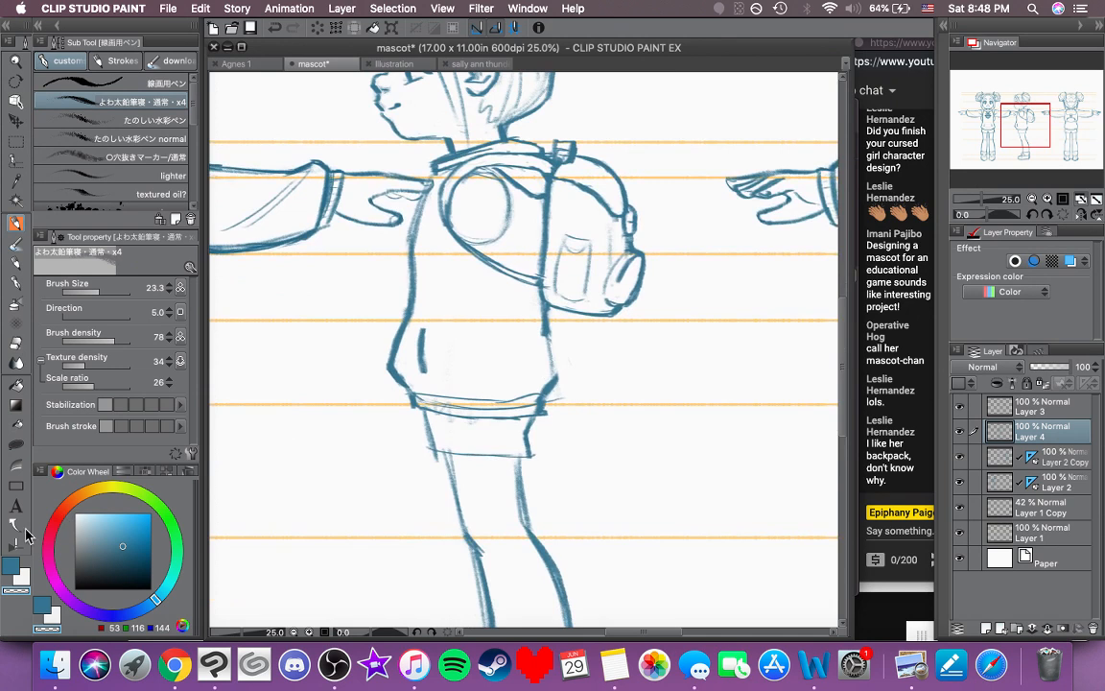
key(c)
drag(550, 334, 554, 378)
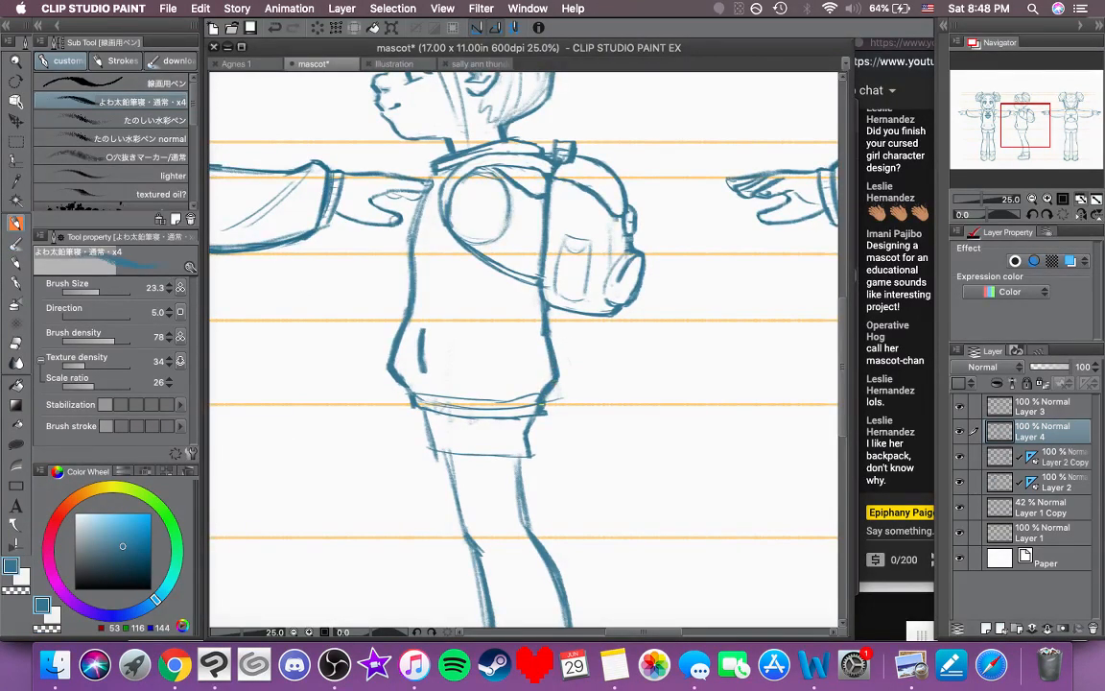
Step: Darken the upper and lower curves of the hem band on the side view's hoodie
drag(403, 383, 449, 403)
mouse_move(397, 383)
mouse_down()
mouse_move(459, 404)
mouse_move(523, 398)
mouse_up()
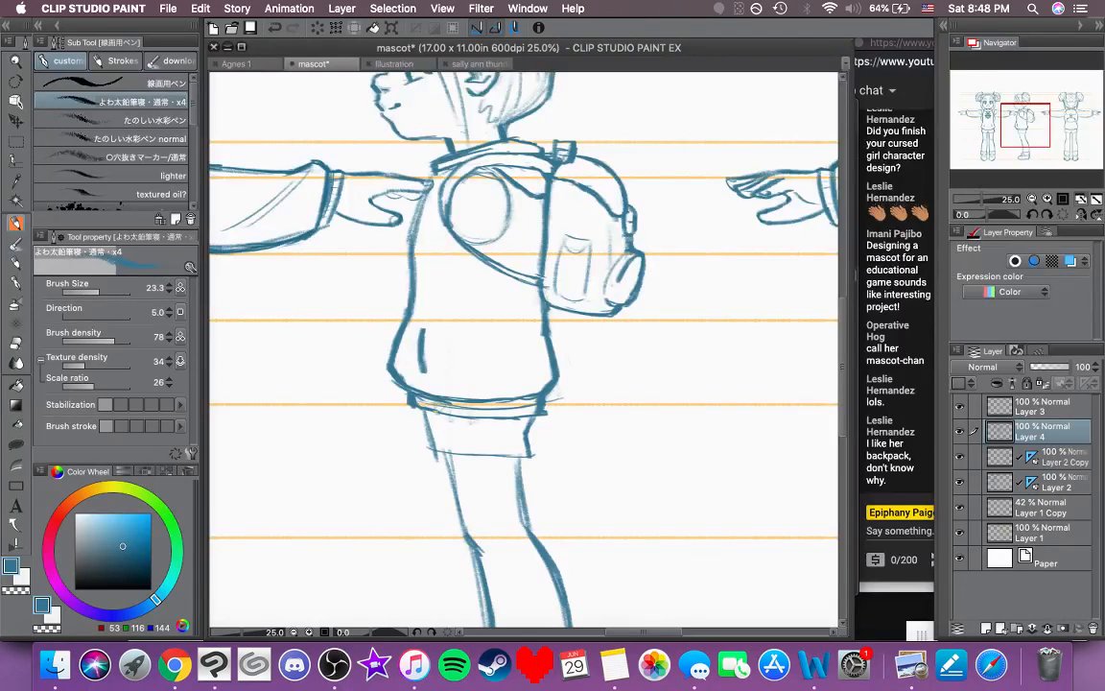
drag(445, 414, 533, 413)
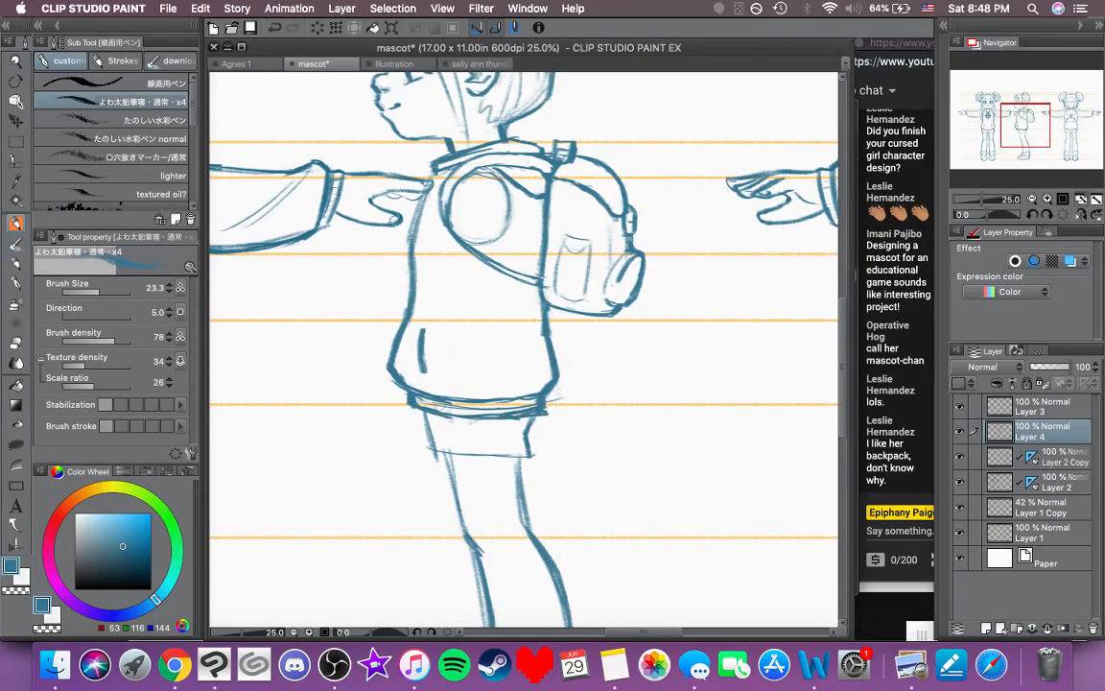
Step: Erase the stray lines around the back end of the side view's hoodie hem band
click(14, 592)
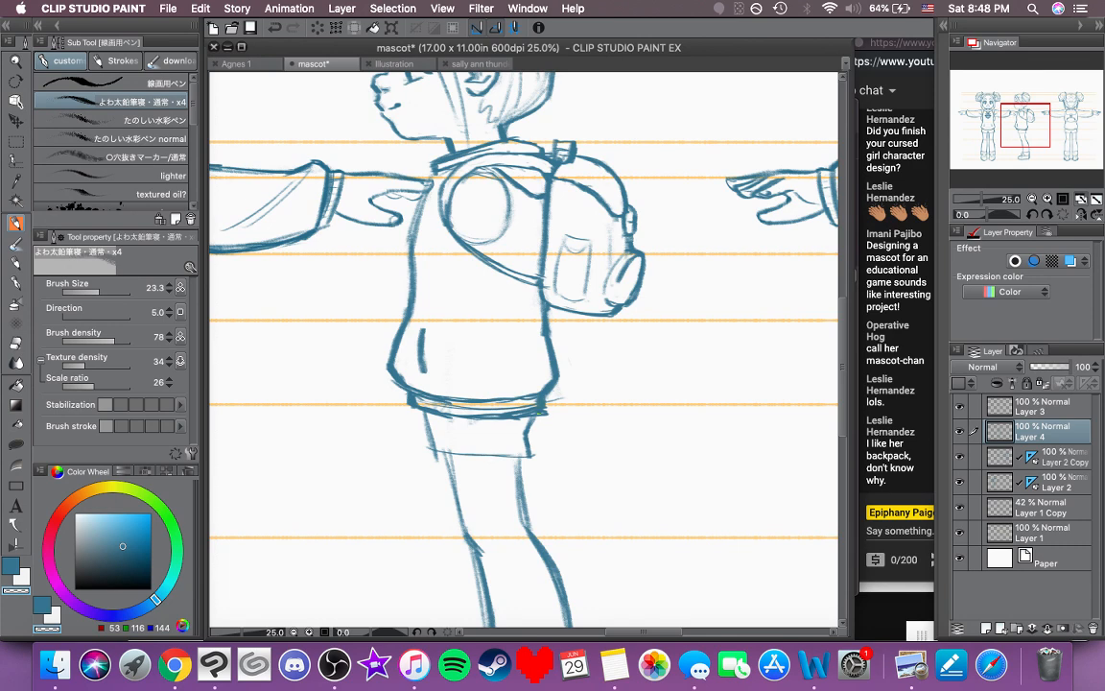
click(1032, 214)
click(1032, 214)
click(1032, 214)
drag(631, 309, 595, 237)
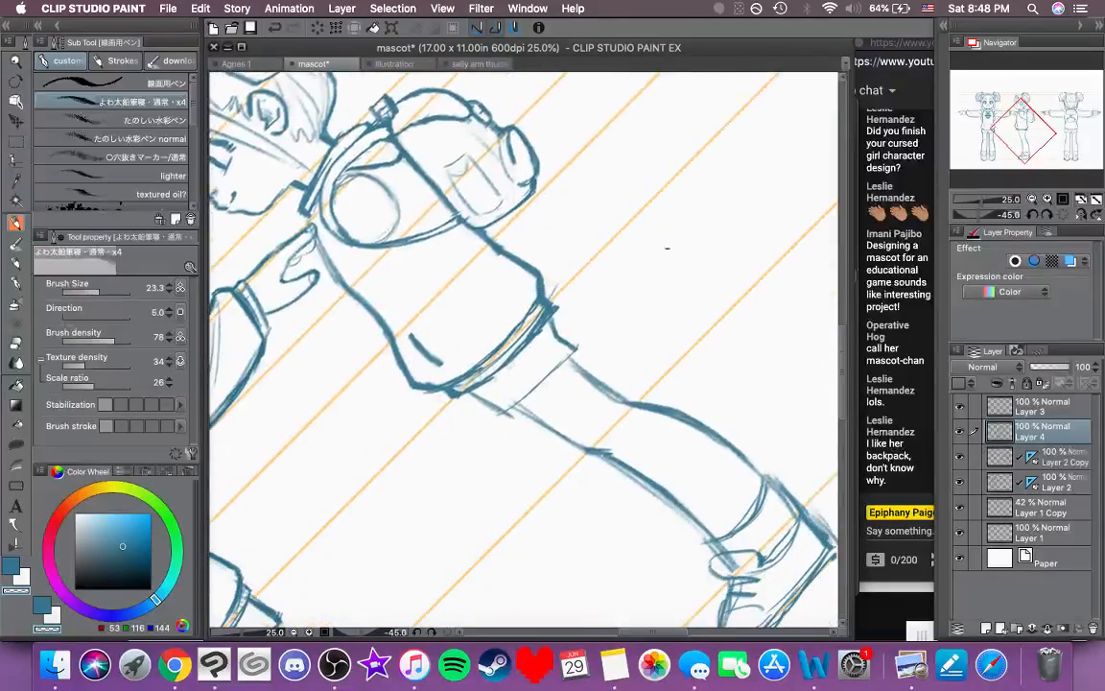
click(1032, 214)
click(1032, 214)
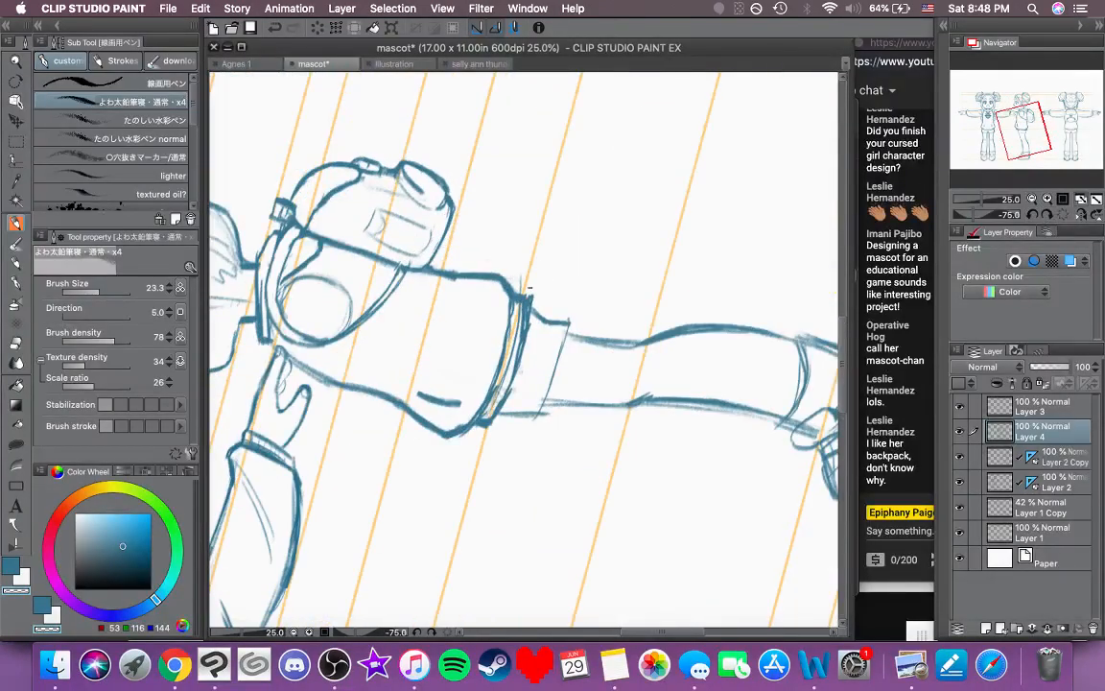
mouse_move(531, 290)
mouse_down()
mouse_move(527, 348)
mouse_move(531, 331)
mouse_up()
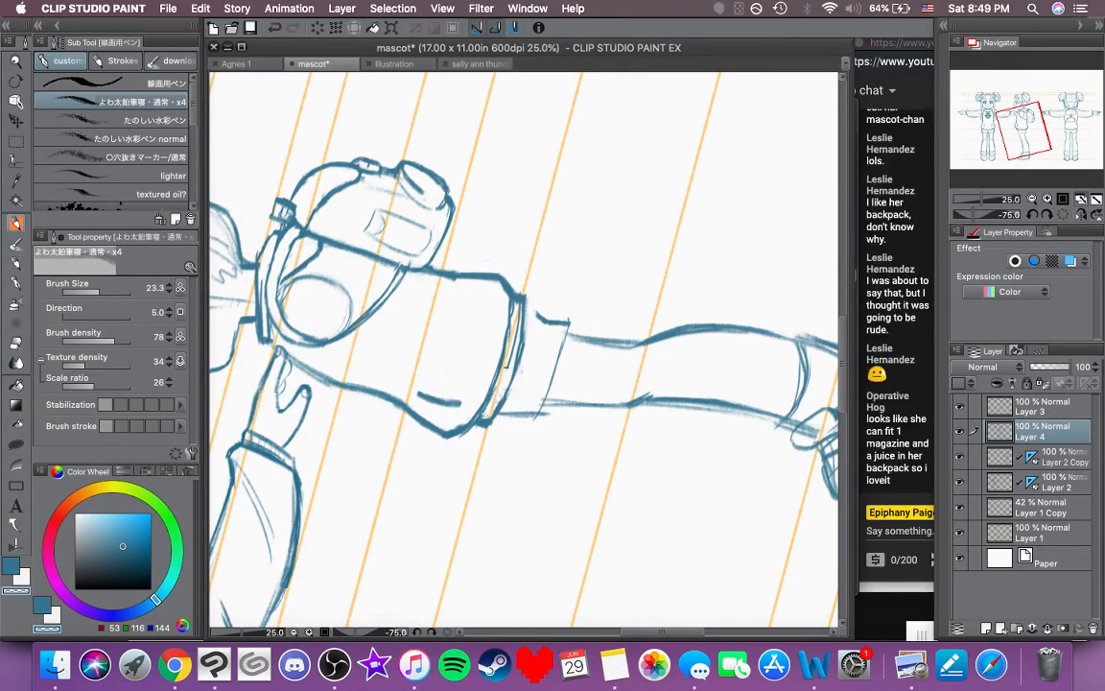
key(super+z)
key(super+z)
Step: Draw short rib lines along the hoodie's hem band and darken the back and bottom edges of the side view's shorts
click(8, 566)
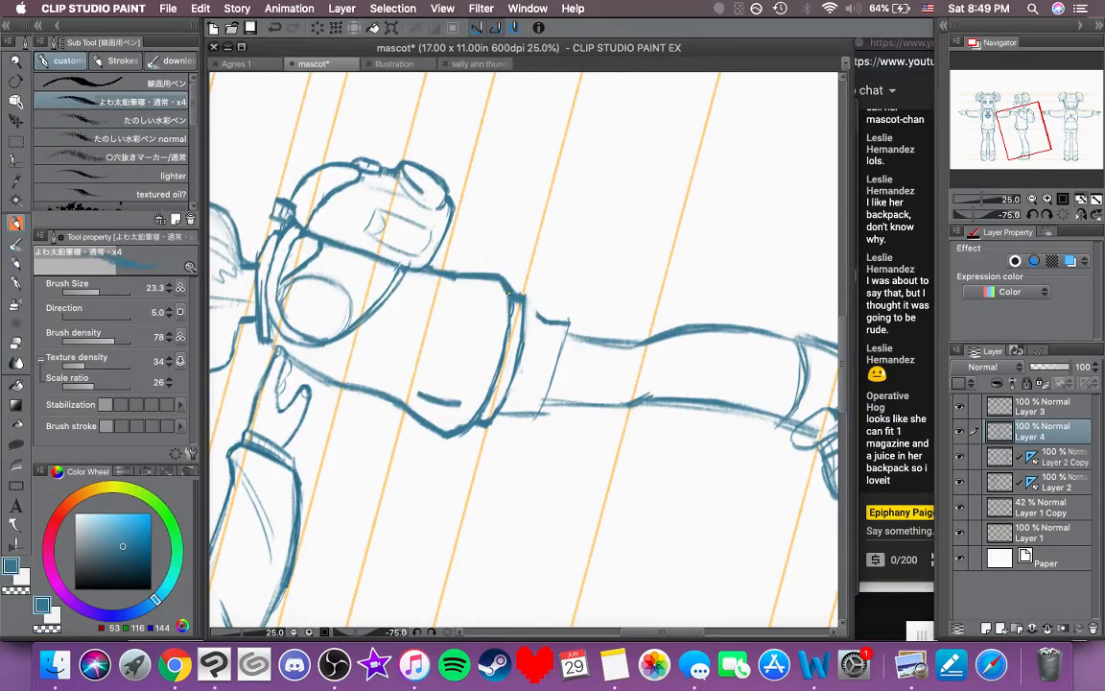
drag(508, 305, 500, 357)
drag(623, 289, 583, 286)
drag(484, 298, 505, 313)
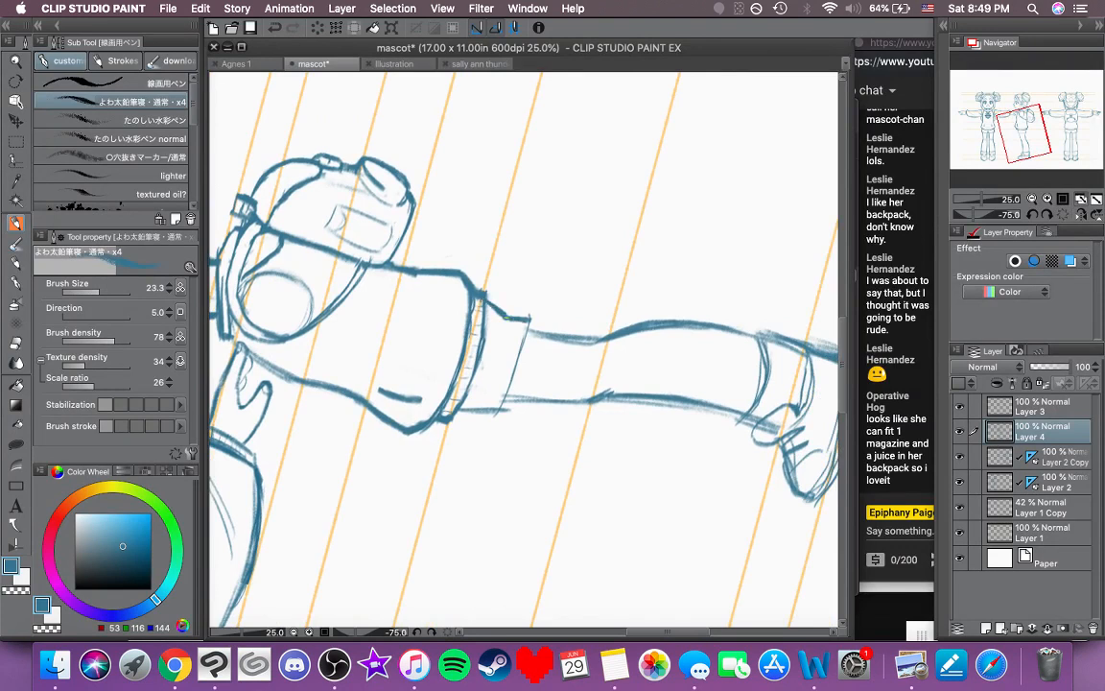
drag(526, 399, 554, 348)
mouse_move(553, 269)
mouse_down()
mouse_move(541, 326)
mouse_move(478, 323)
mouse_move(485, 310)
mouse_move(476, 321)
mouse_up()
drag(495, 279, 484, 308)
drag(494, 243, 488, 279)
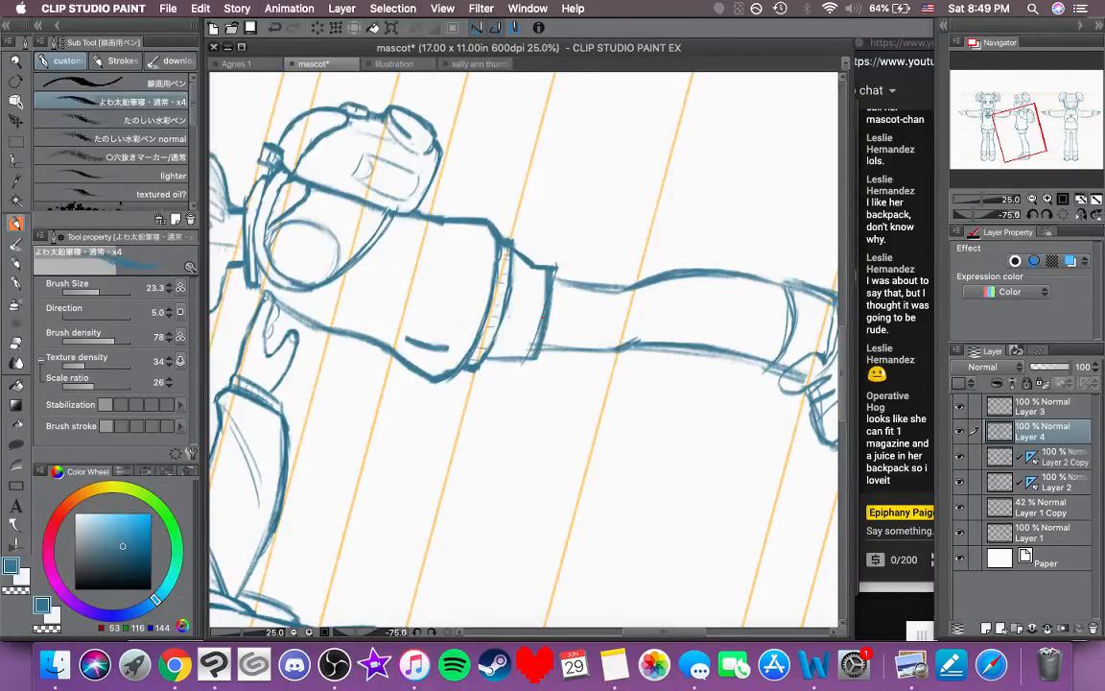
click(1062, 215)
mouse_move(663, 361)
mouse_down()
mouse_move(635, 343)
mouse_move(608, 297)
mouse_move(641, 280)
mouse_up()
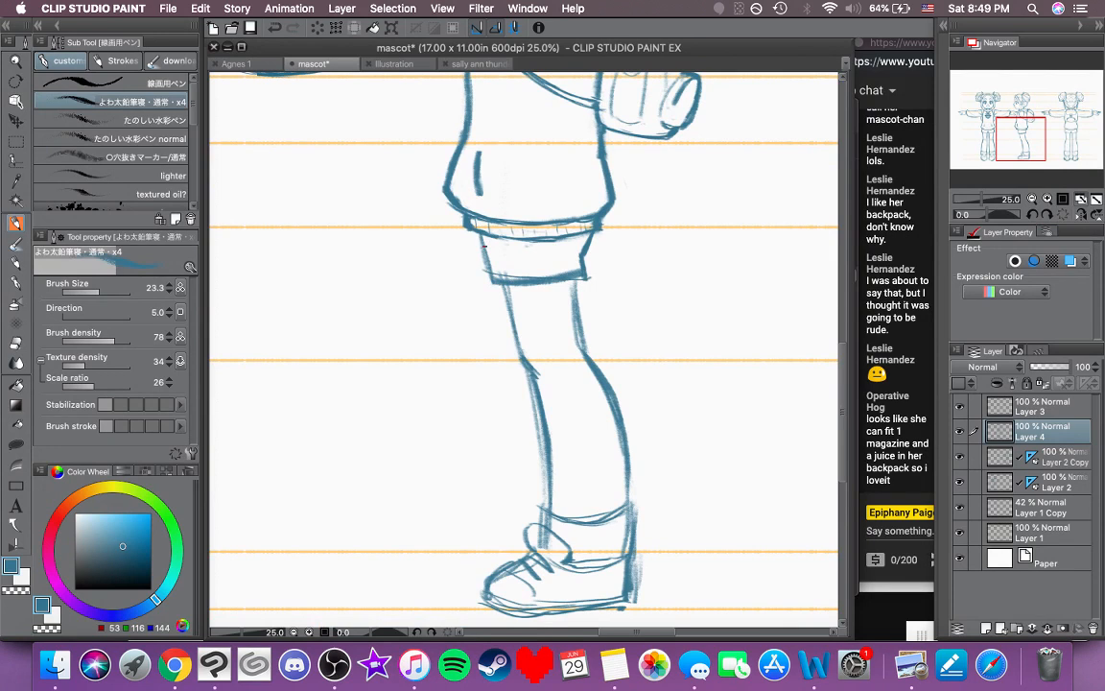
Step: Undo the last shorts strokes, redraw the front and bottom edges darker, and erase the rough lines around the bottom edge
drag(483, 245, 493, 277)
key(super+z)
key(super+z)
key(super+z)
mouse_move(483, 237)
mouse_down()
mouse_move(493, 280)
mouse_move(585, 276)
mouse_up()
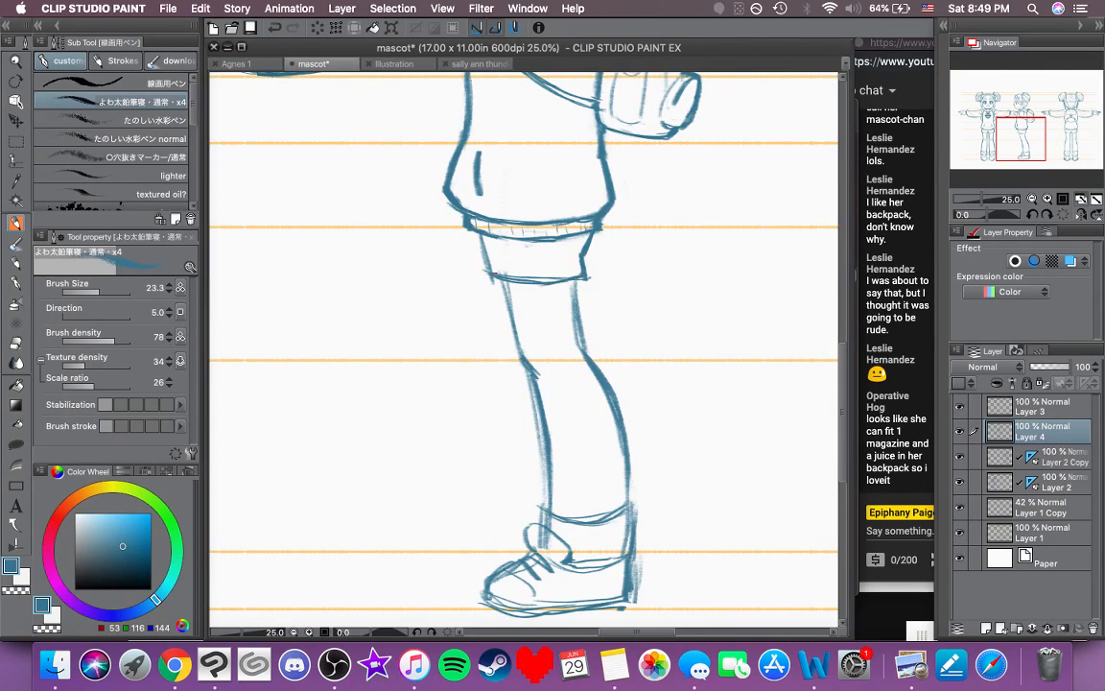
drag(483, 250, 492, 279)
mouse_move(481, 237)
mouse_down()
mouse_move(492, 271)
mouse_move(587, 275)
mouse_up()
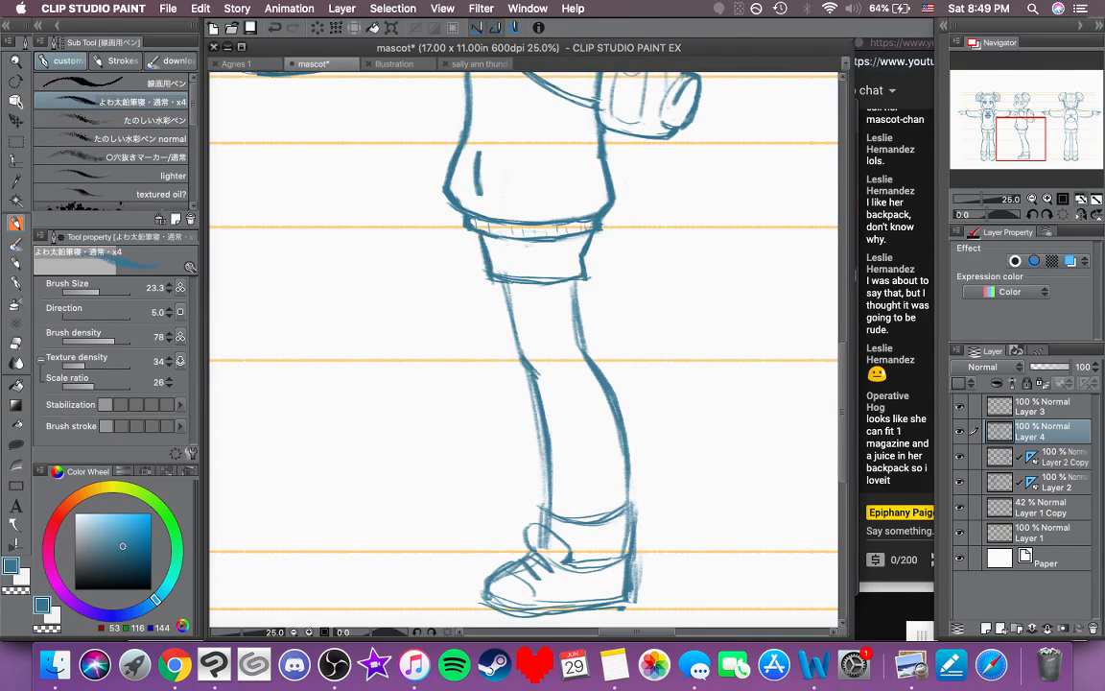
click(15, 590)
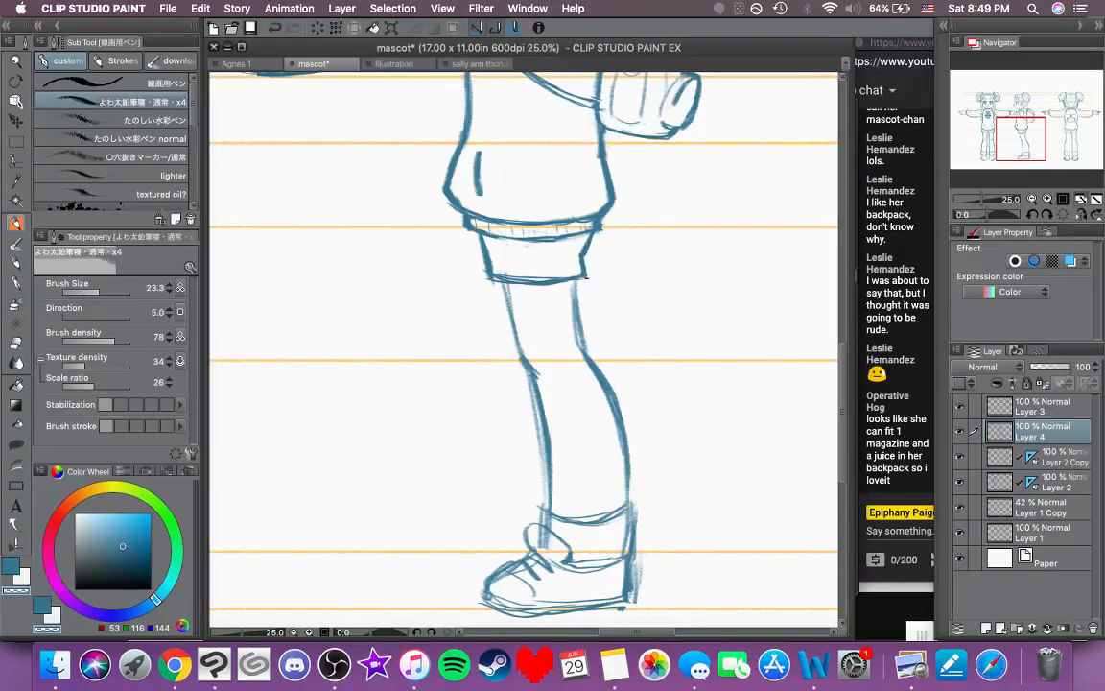
drag(497, 272, 547, 274)
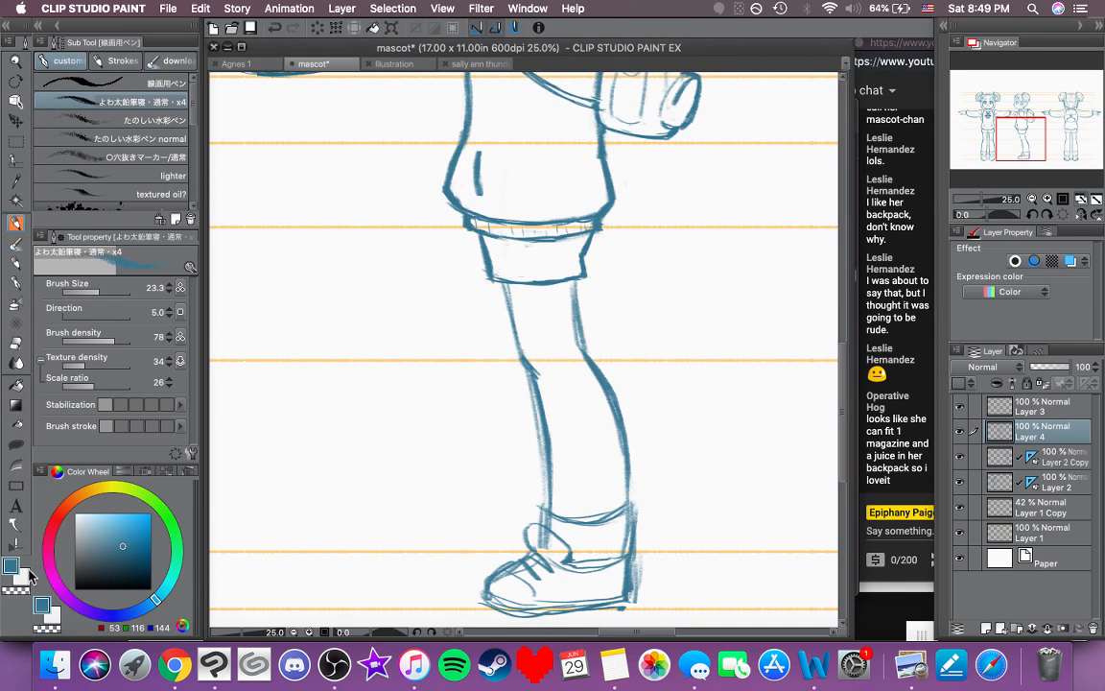
Step: Darken the side view's front thigh line and the back contour of the leg from the shorts to the sock
drag(433, 453, 397, 406)
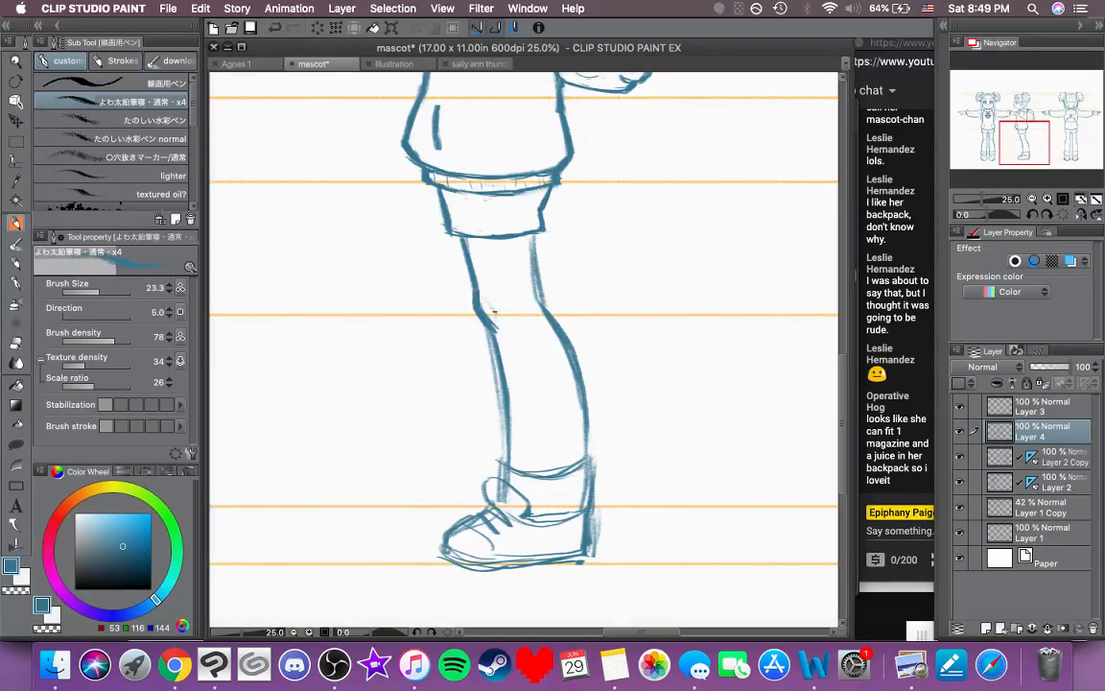
drag(533, 236, 548, 313)
scroll(497, 391, down, 2)
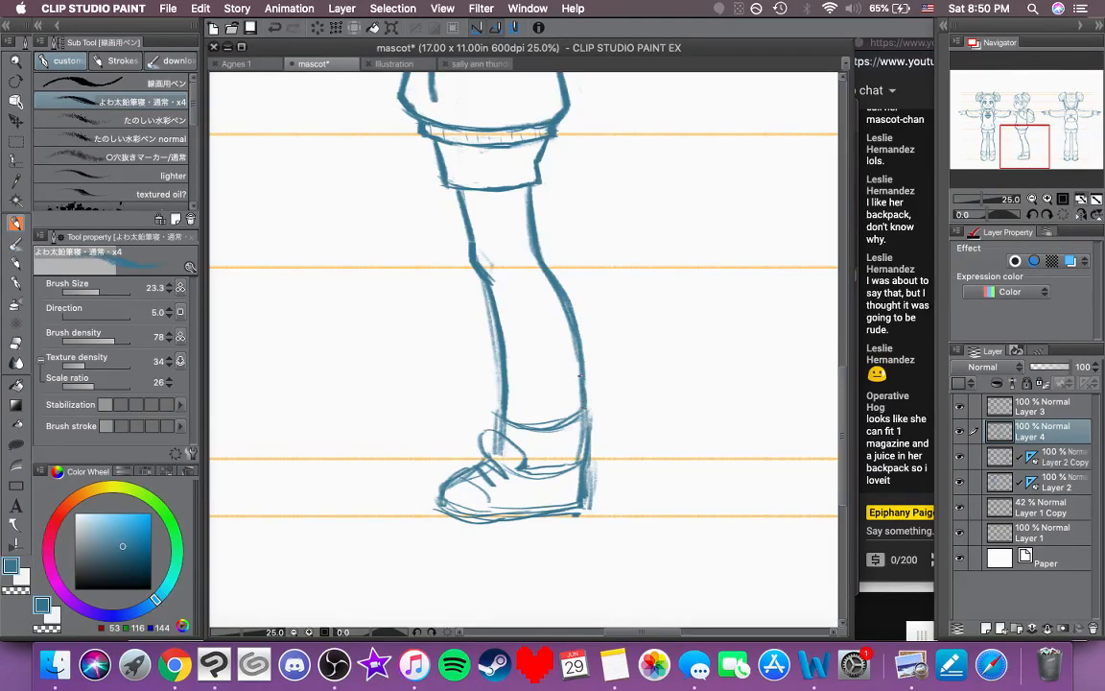
drag(592, 351, 584, 358)
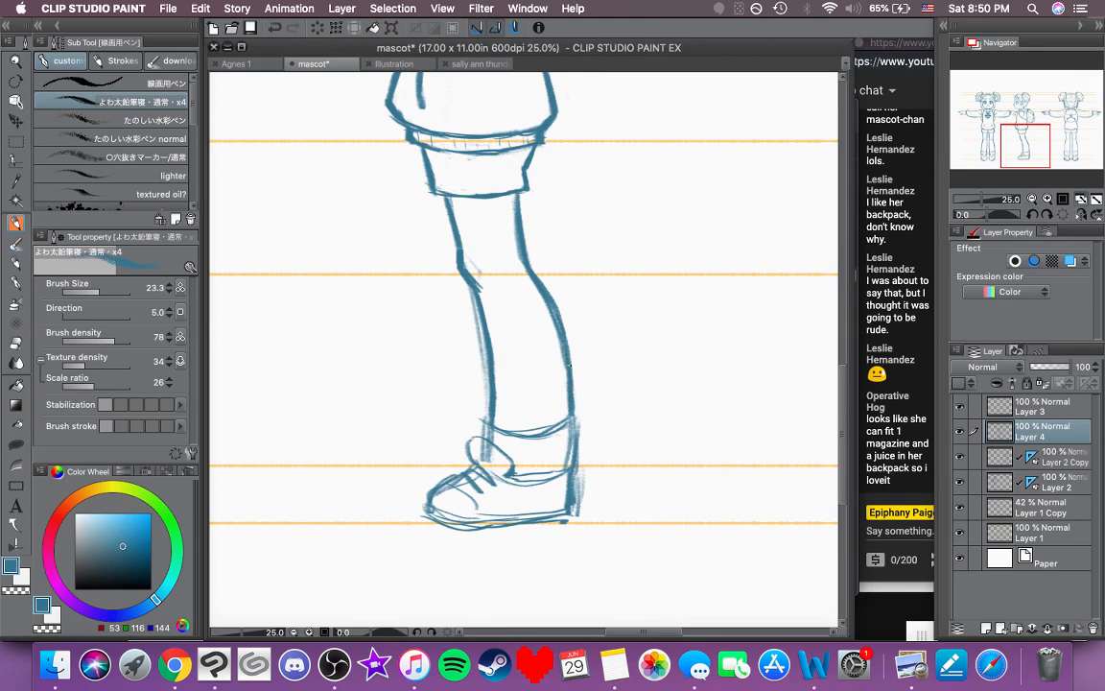
drag(604, 327, 589, 330)
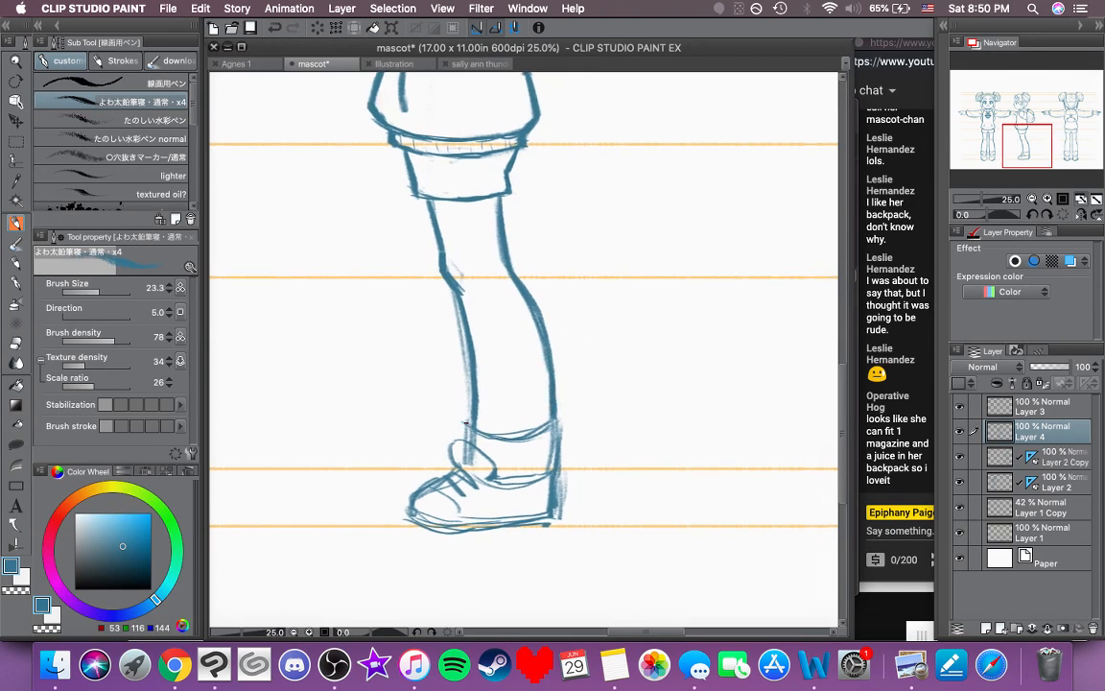
Step: Darken the top and side edges of the side view's sock cuff and erase the rough lines around them
mouse_move(466, 422)
mouse_down()
mouse_move(523, 435)
mouse_move(486, 428)
mouse_move(557, 421)
mouse_up()
key(super+z)
drag(469, 418, 466, 439)
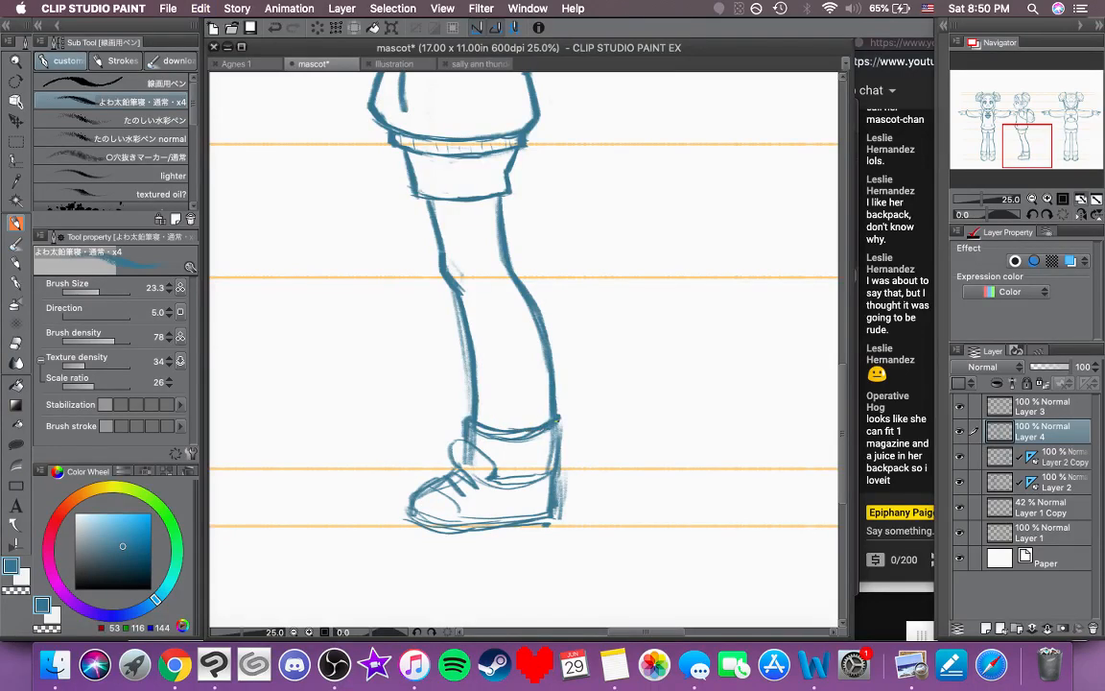
mouse_move(557, 420)
mouse_down()
mouse_move(562, 461)
mouse_move(552, 474)
mouse_move(556, 431)
mouse_up()
click(15, 590)
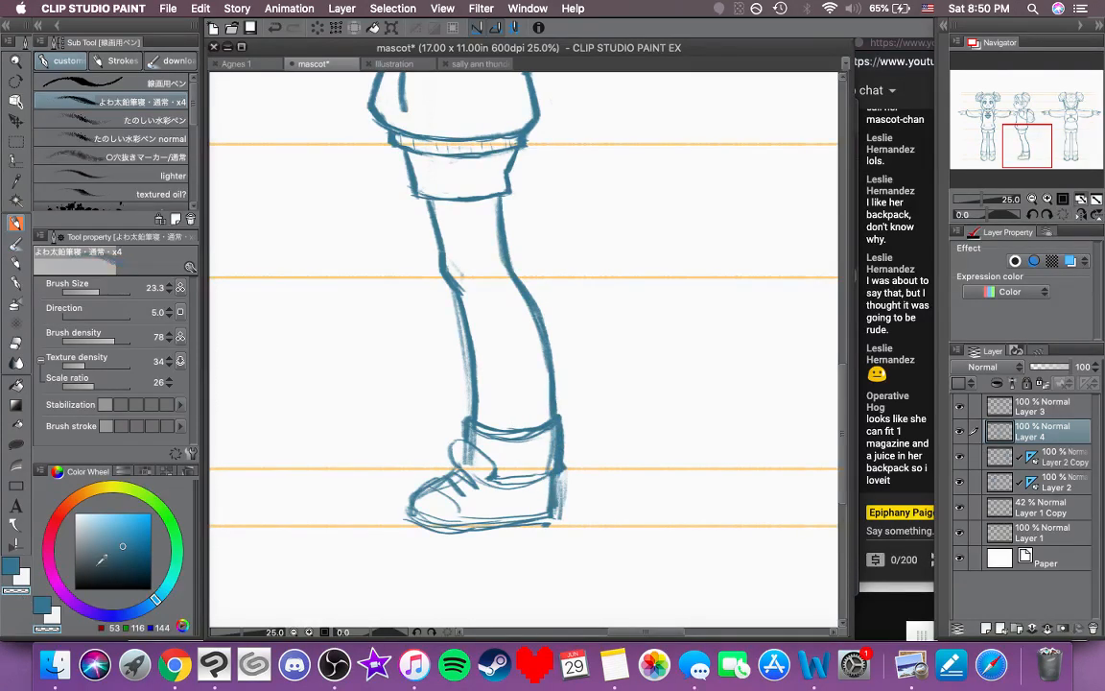
drag(476, 461, 465, 452)
drag(485, 437, 509, 438)
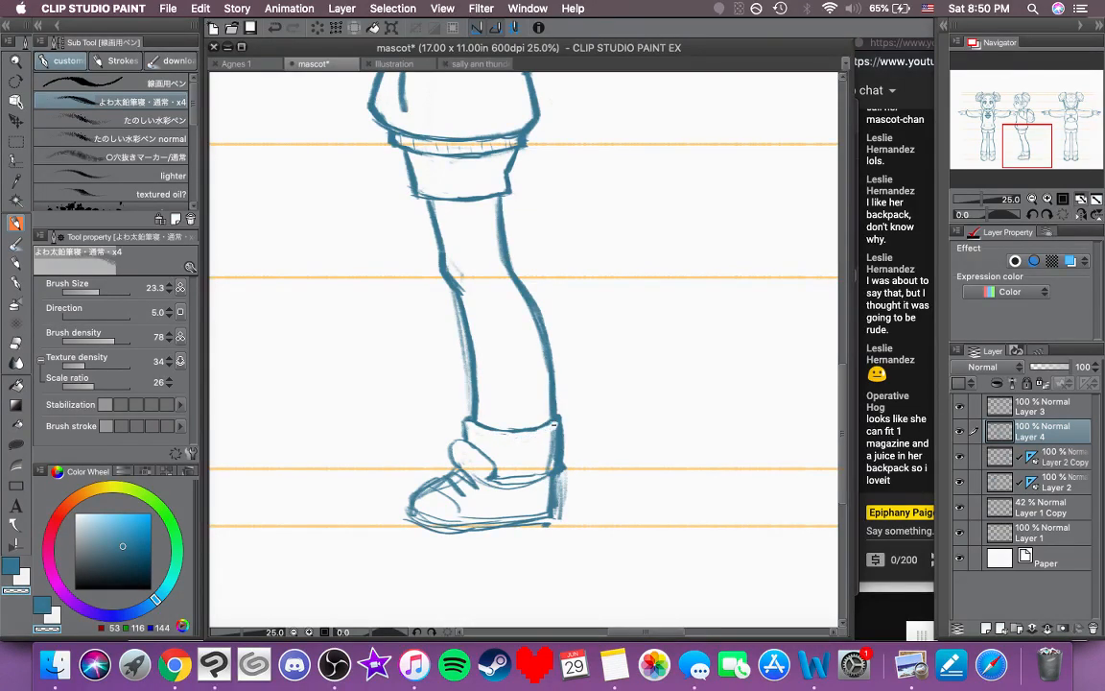
mouse_move(552, 425)
mouse_down()
mouse_move(554, 465)
mouse_move(534, 477)
mouse_up()
drag(563, 438, 564, 455)
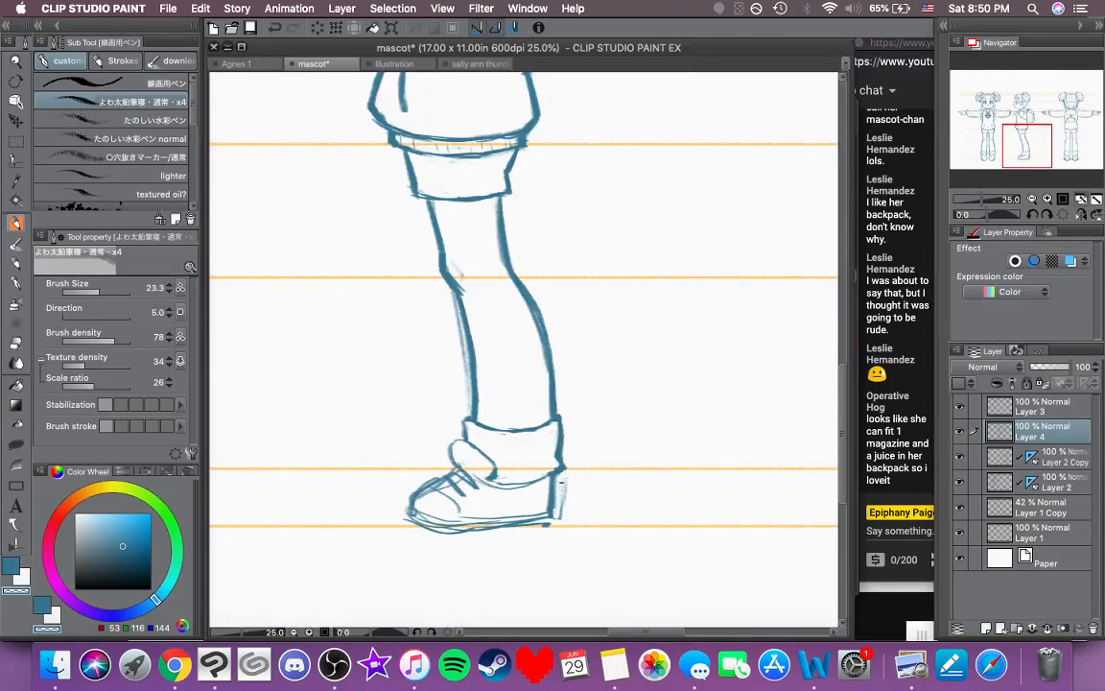
Step: Erase the rough sketch lines along the front of the side view's shin and around the shoe
drag(581, 509, 587, 476)
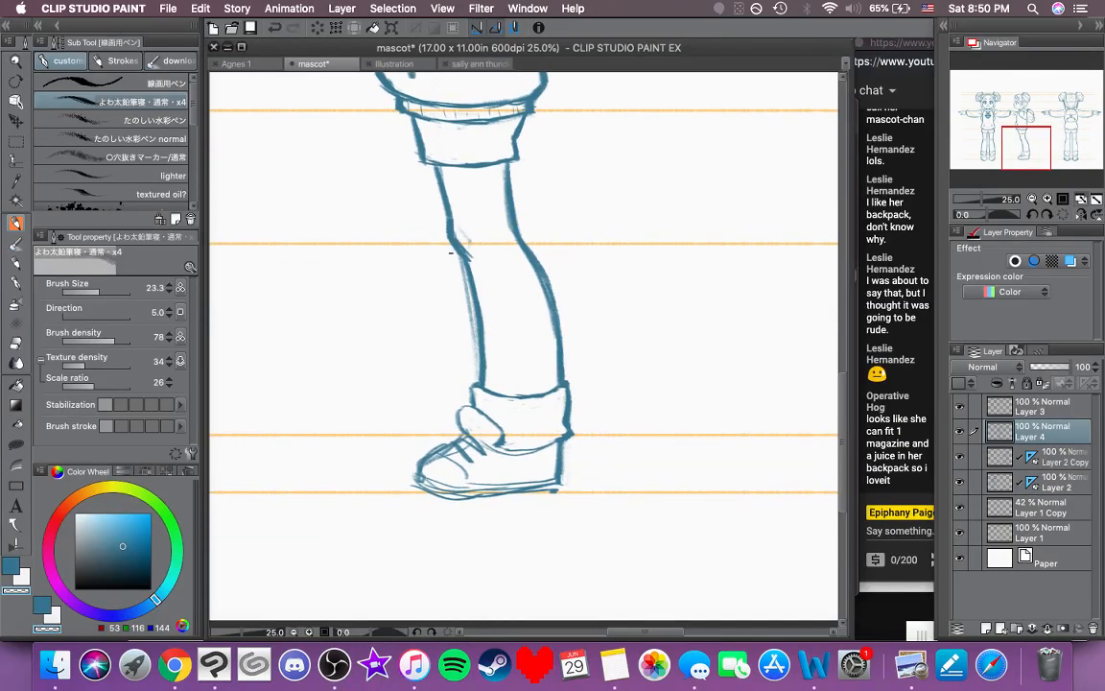
drag(454, 254, 473, 339)
mouse_move(548, 271)
mouse_down()
mouse_move(527, 300)
mouse_move(534, 338)
mouse_up()
scroll(442, 423, down, 3)
scroll(442, 423, left, 2)
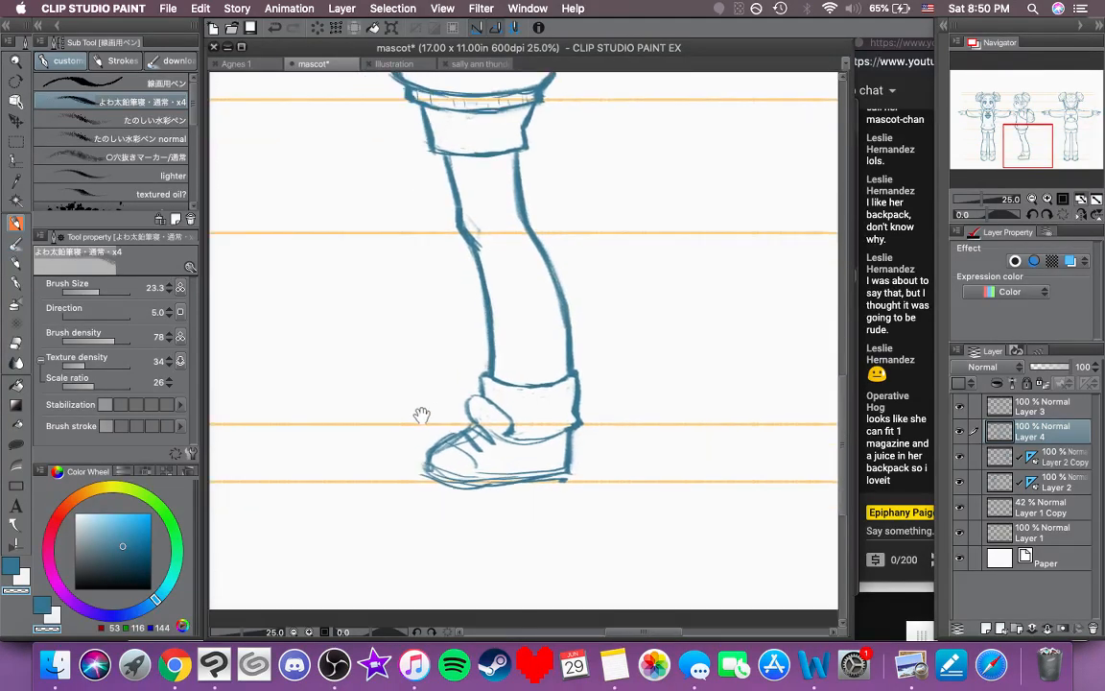
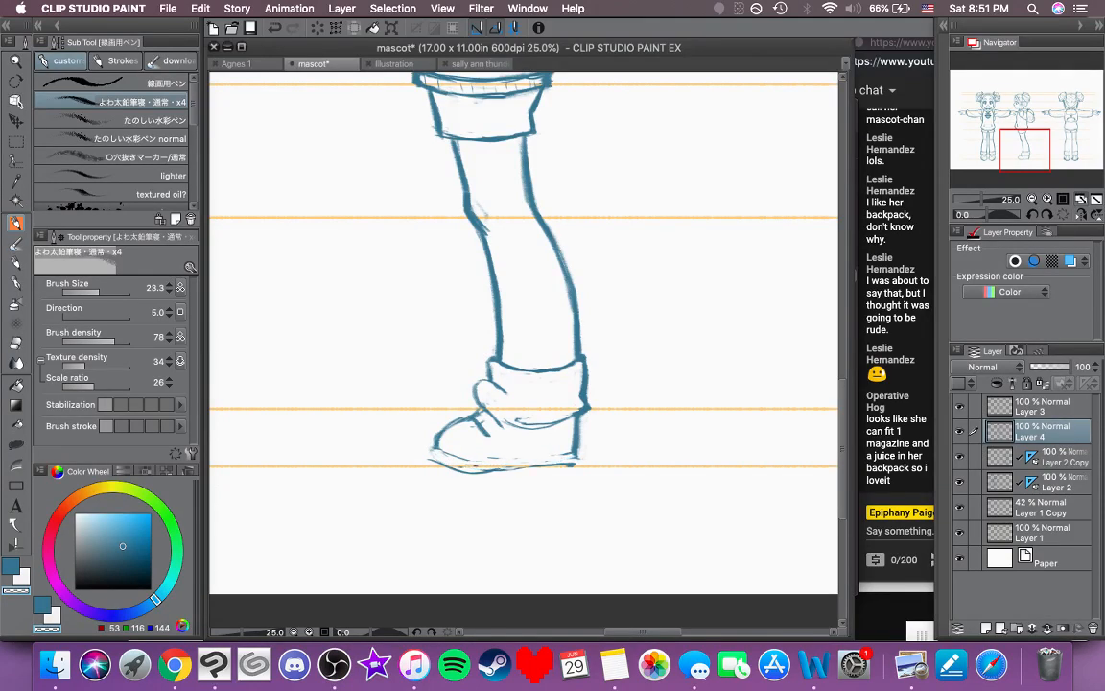
Step: Darken the side view's shoe toe, redraw the toe seam and laces, and define the sock's lower edge
click(14, 560)
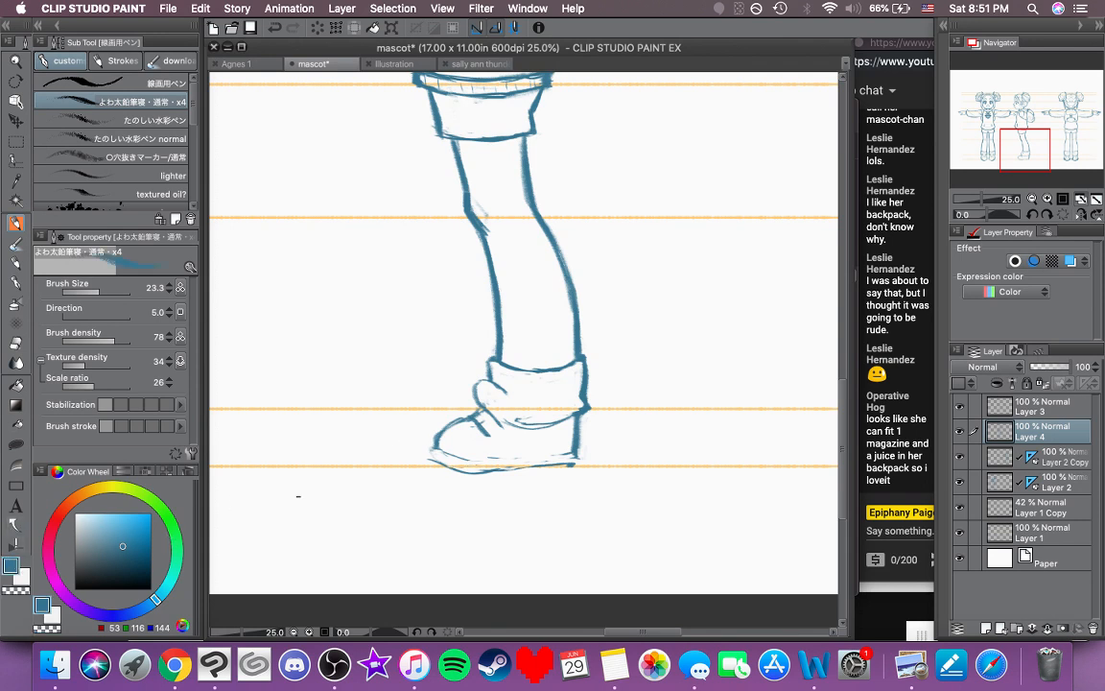
mouse_move(433, 448)
mouse_down()
mouse_move(432, 459)
mouse_move(463, 456)
mouse_up()
drag(482, 416, 495, 428)
mouse_move(456, 352)
mouse_down()
mouse_move(454, 375)
mouse_move(438, 364)
mouse_up()
key(super+z)
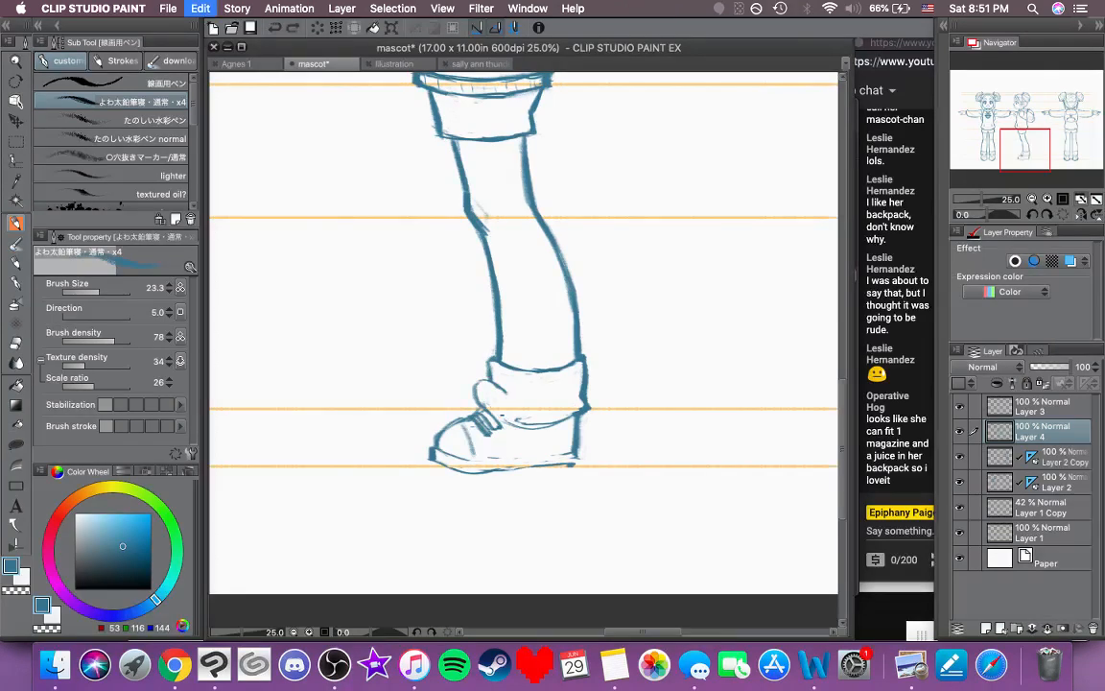
mouse_move(490, 413)
mouse_down()
mouse_move(507, 411)
mouse_move(506, 394)
mouse_move(534, 423)
mouse_up()
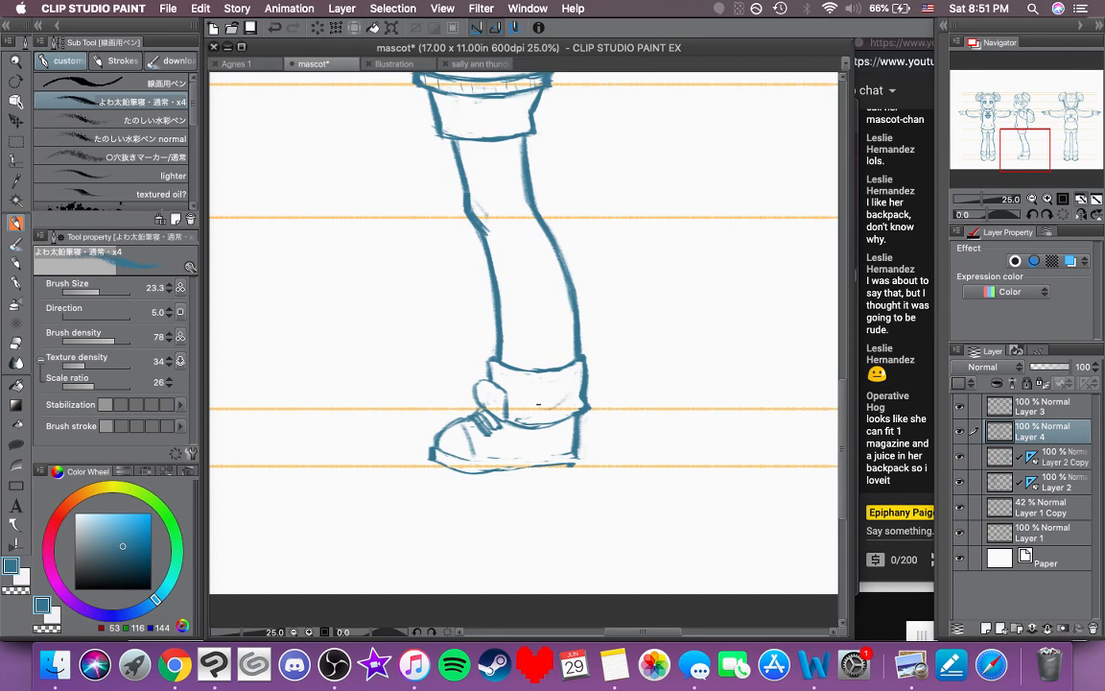
Step: Draw the side view's shoe sole with a darker lower edge and short vertical tread lines
drag(581, 446, 546, 444)
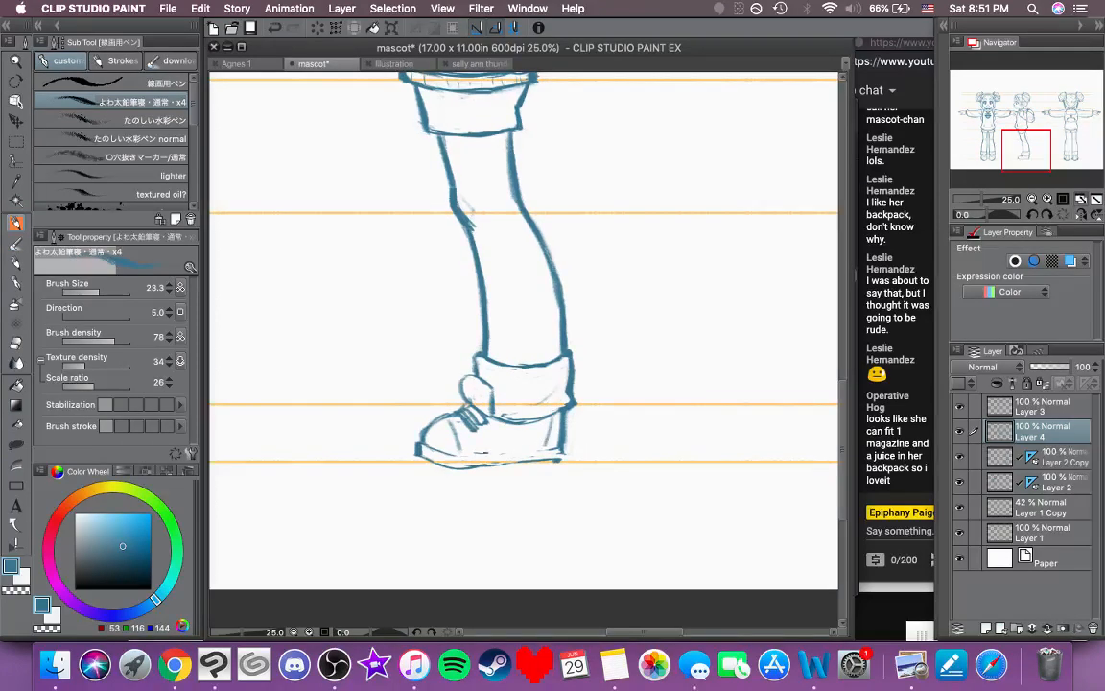
drag(457, 452, 552, 450)
drag(490, 466, 561, 460)
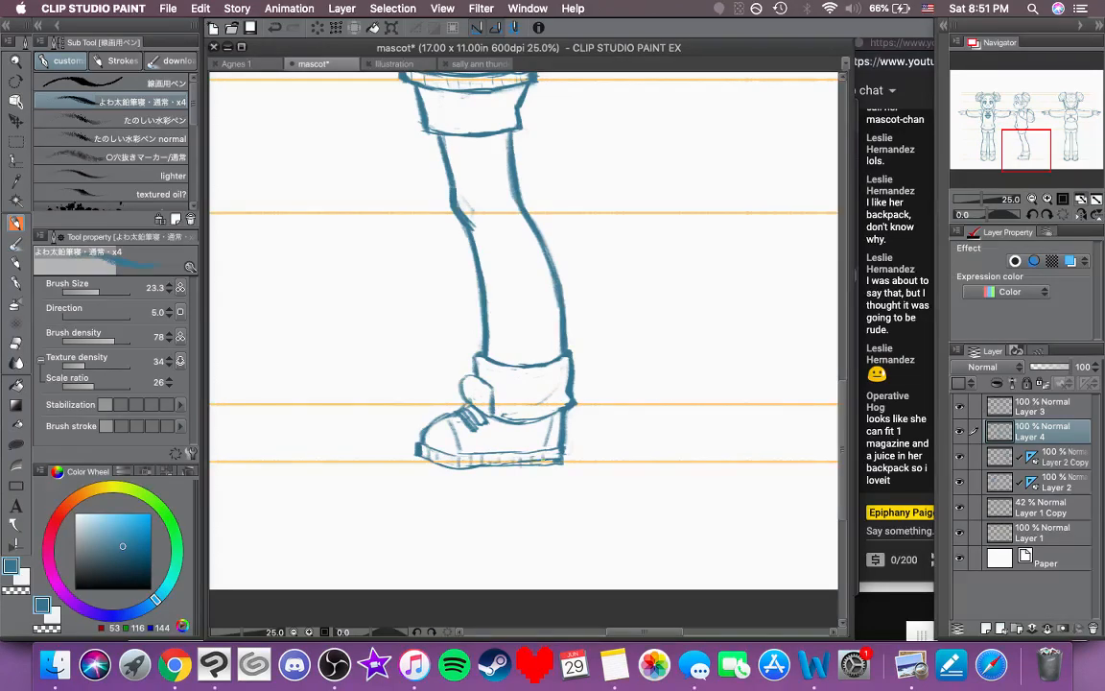
Step: Darken the side view's hoodie front edge from the collar down past the hand
scroll(624, 402, up, 5)
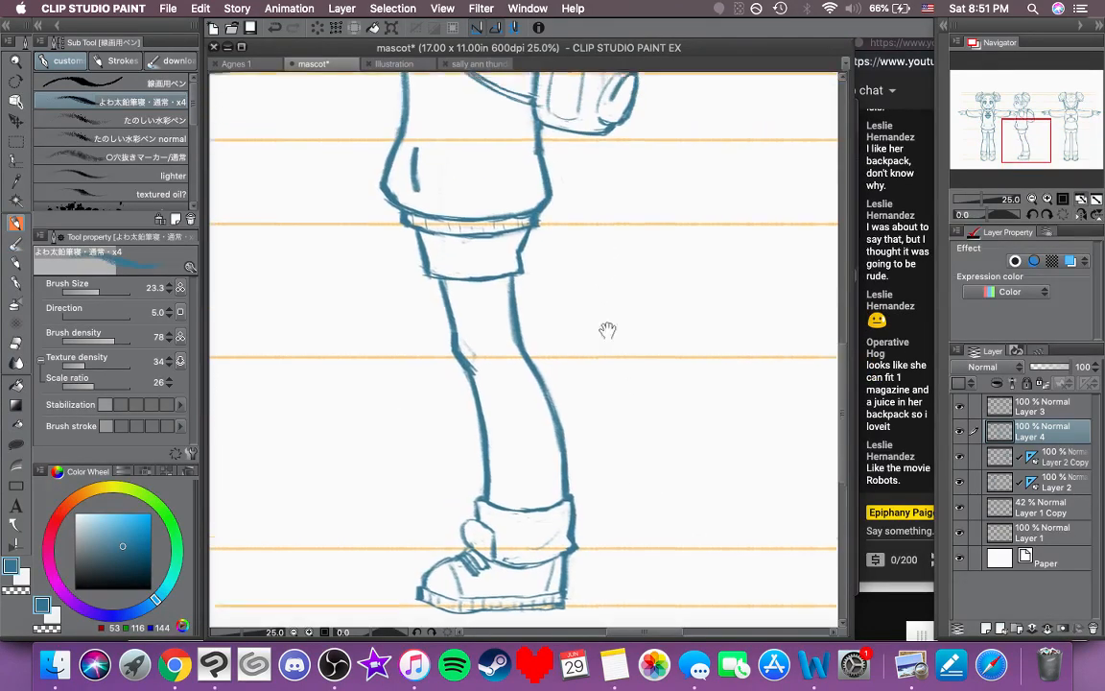
scroll(607, 330, up, 10)
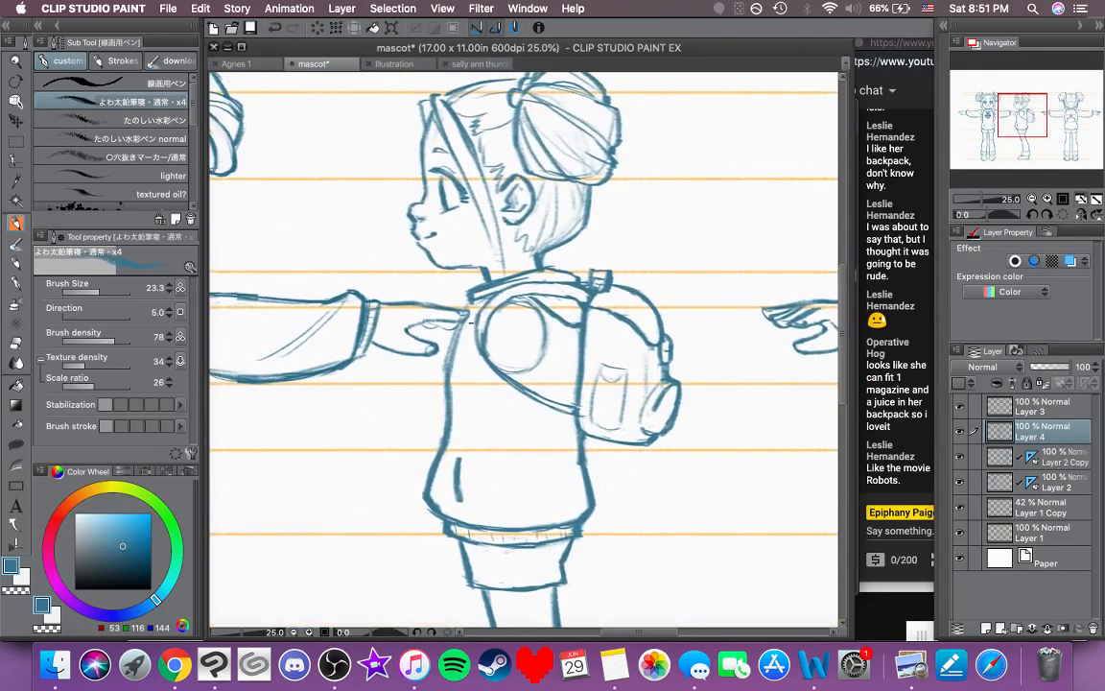
drag(468, 307, 446, 371)
drag(509, 422, 681, 388)
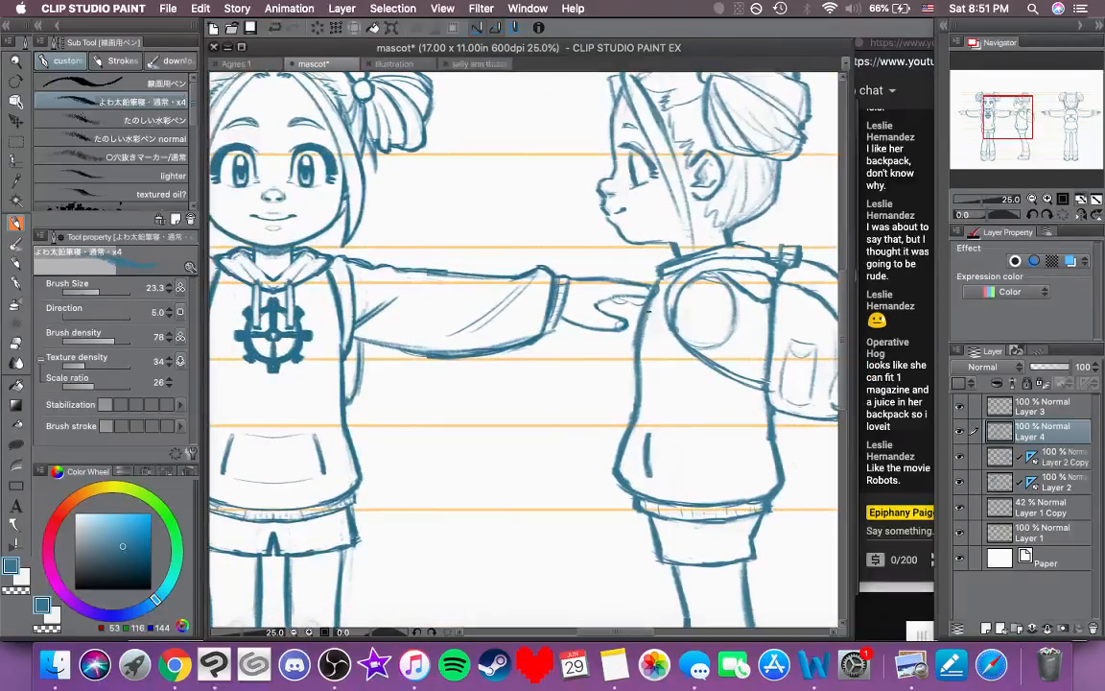
drag(644, 333, 644, 341)
drag(676, 407, 641, 414)
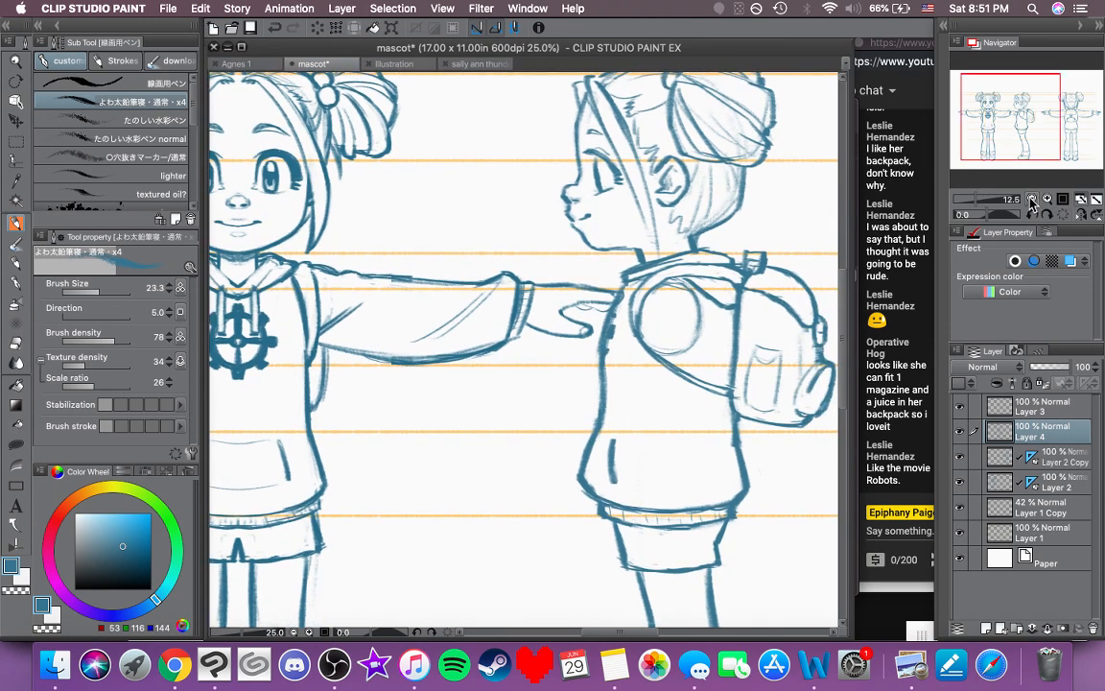
Step: Examine the whole turnaround, toggling Layer 4's visibility and comparing the side view with the front and back views
key(super+minus)
mouse_move(679, 313)
mouse_down()
mouse_move(636, 296)
mouse_move(654, 282)
mouse_move(634, 326)
mouse_move(661, 320)
mouse_move(629, 319)
mouse_move(636, 341)
mouse_move(772, 340)
mouse_up()
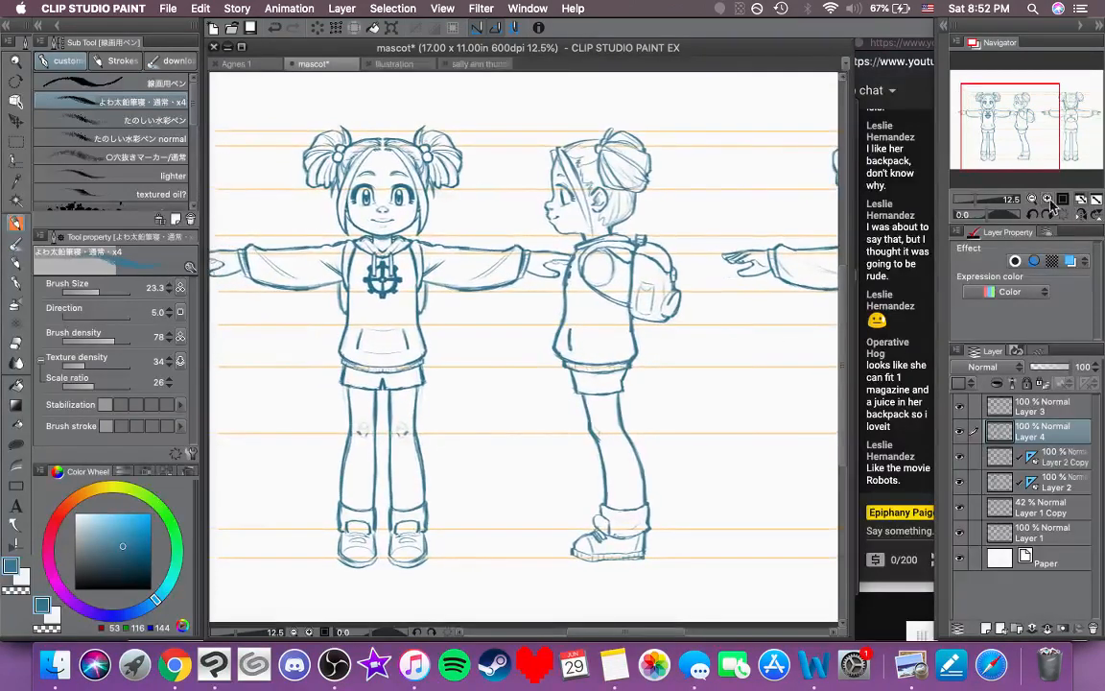
click(960, 433)
click(961, 434)
scroll(677, 432, right, 3)
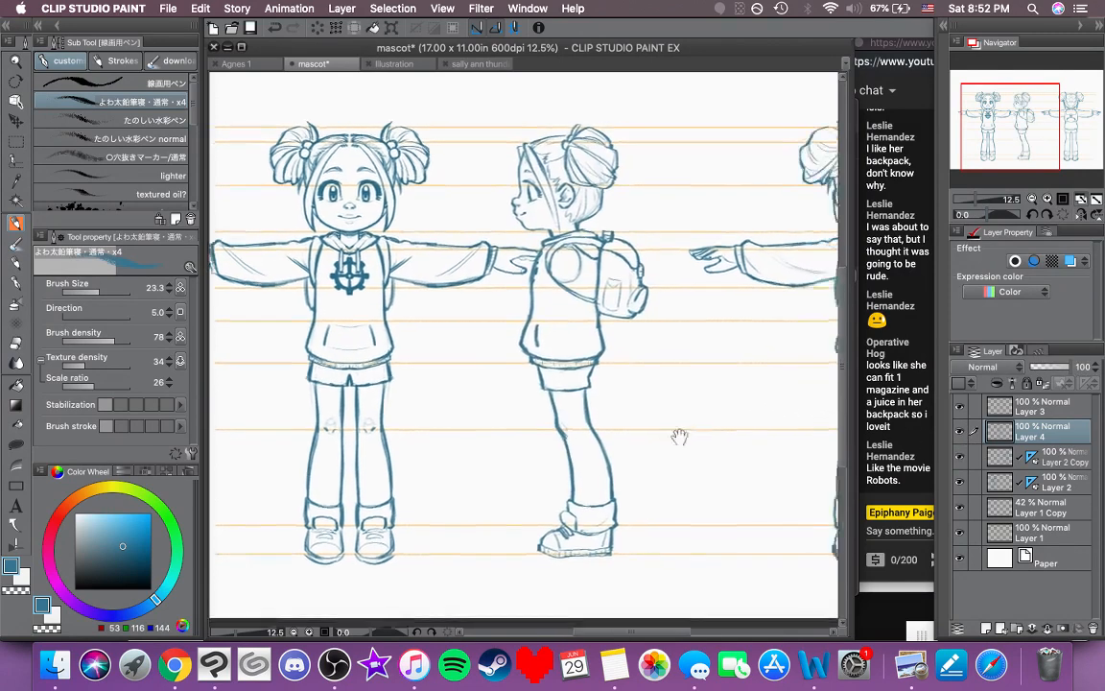
drag(679, 436, 518, 451)
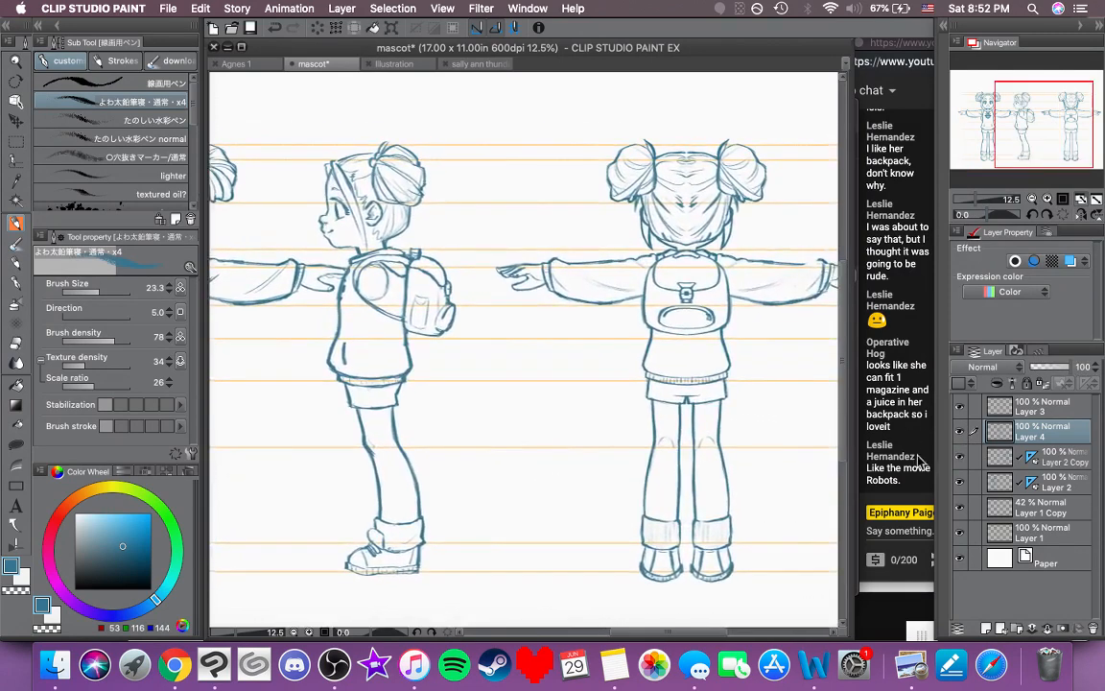
Step: Hide the back view on Layer 2 Copy and add a new raster layer directly above Layer 4
click(959, 458)
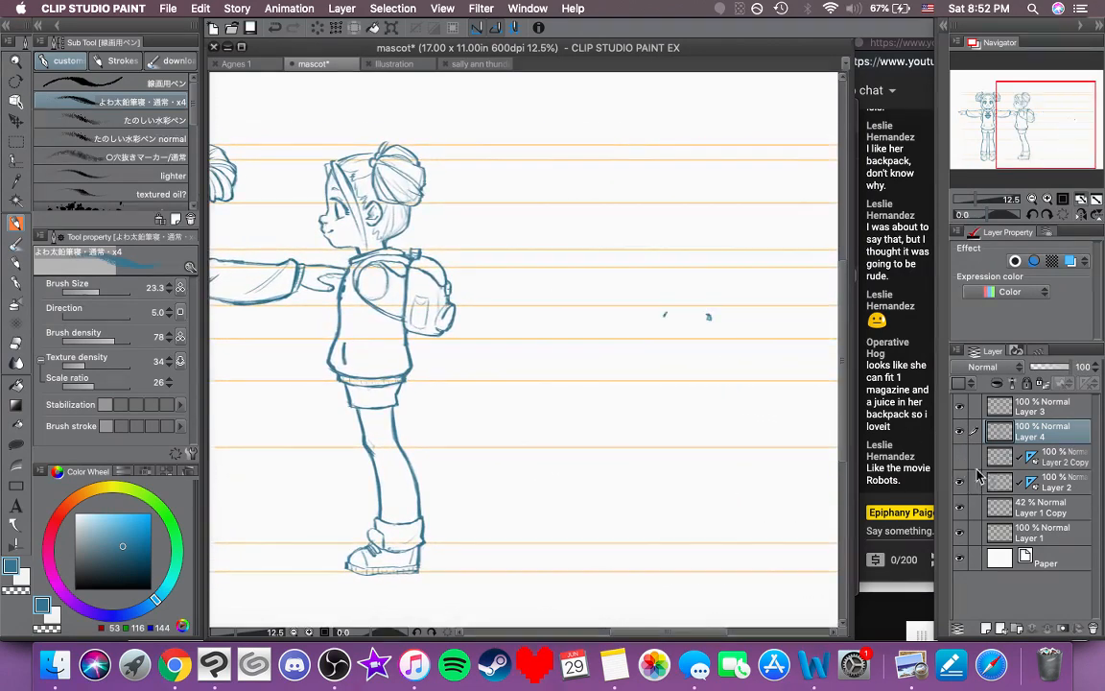
click(985, 629)
drag(565, 346, 790, 334)
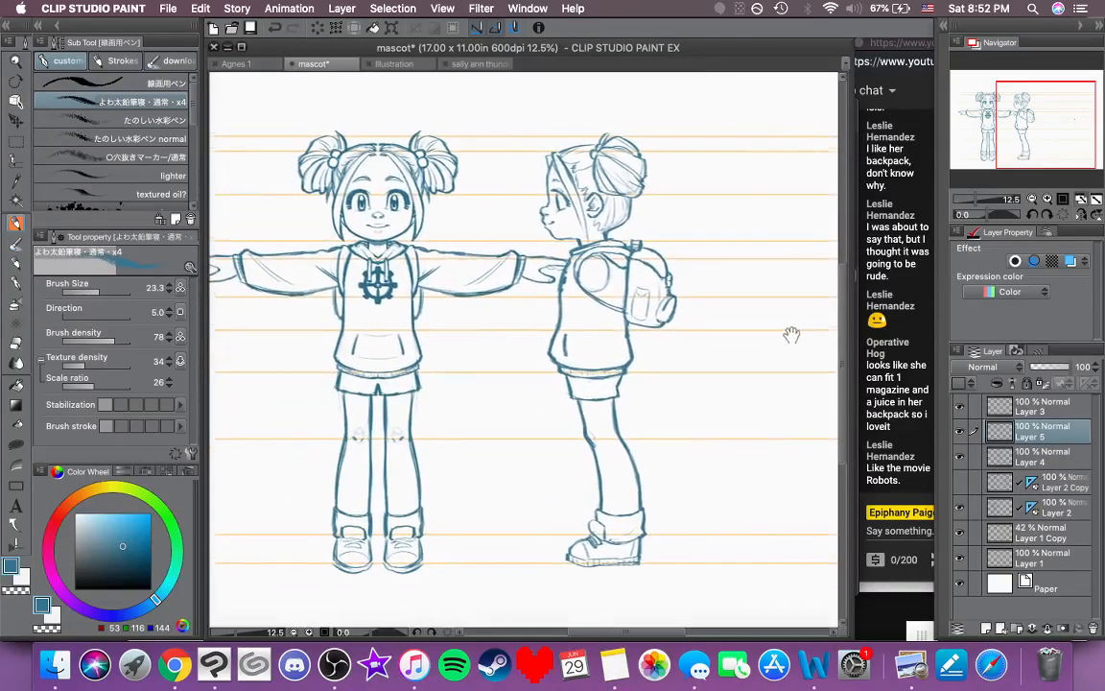
drag(720, 440, 585, 435)
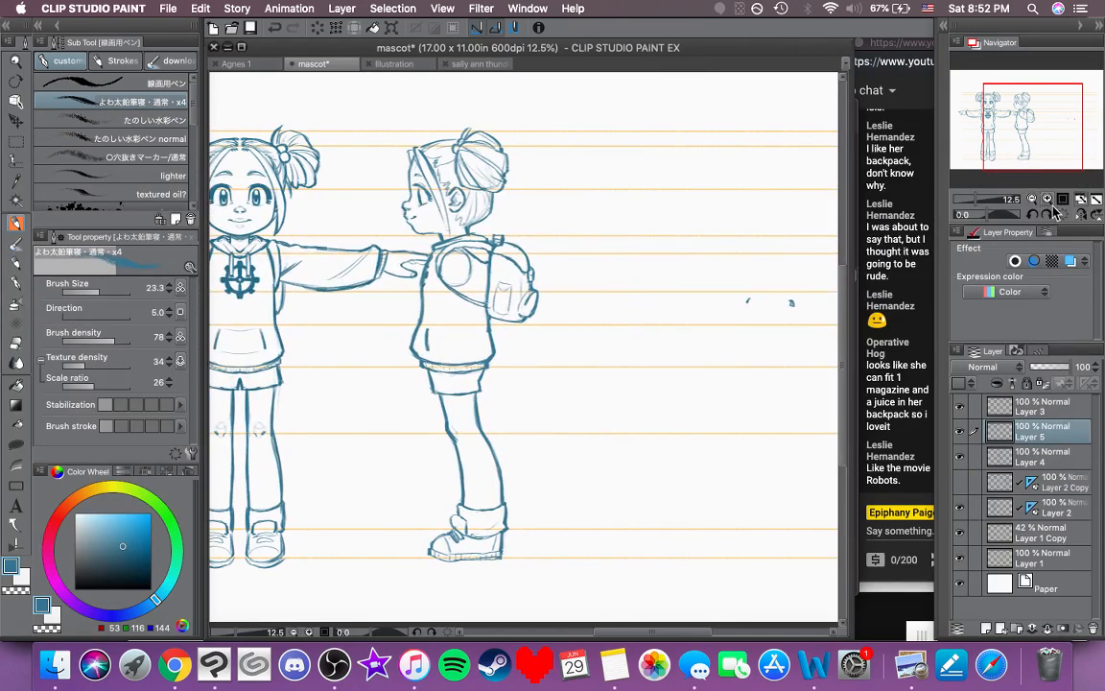
click(1049, 202)
drag(715, 215, 595, 419)
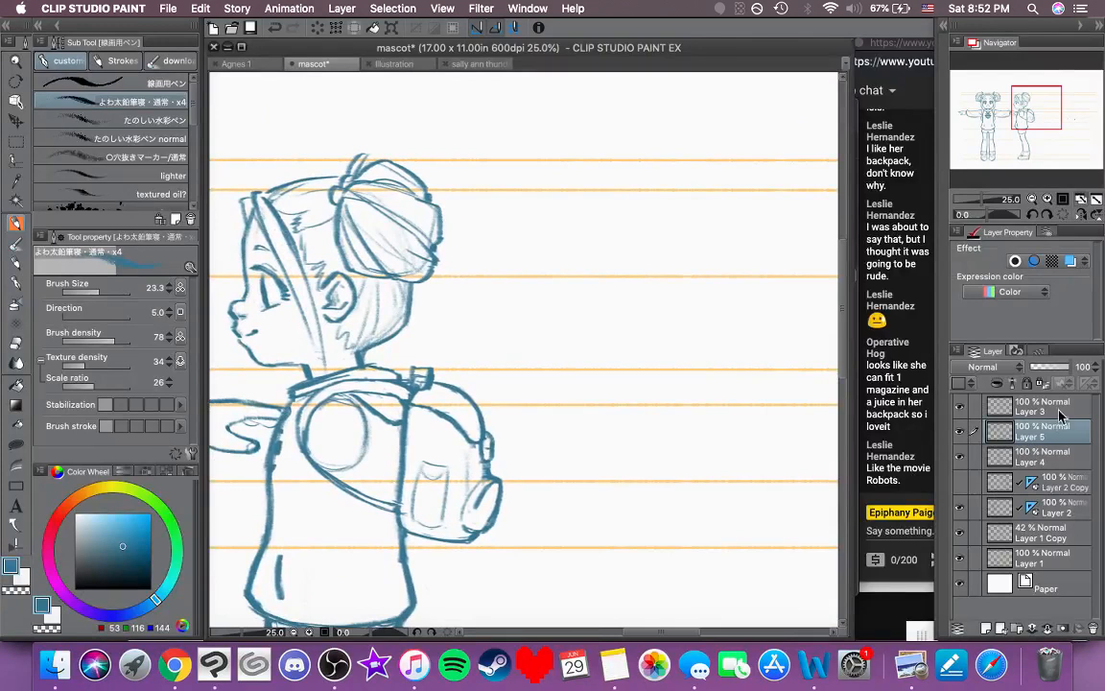
Step: Move Layer 3 directly above Layer 2 Copy, merge it down, and hide the merged back view layer
drag(1060, 414, 964, 470)
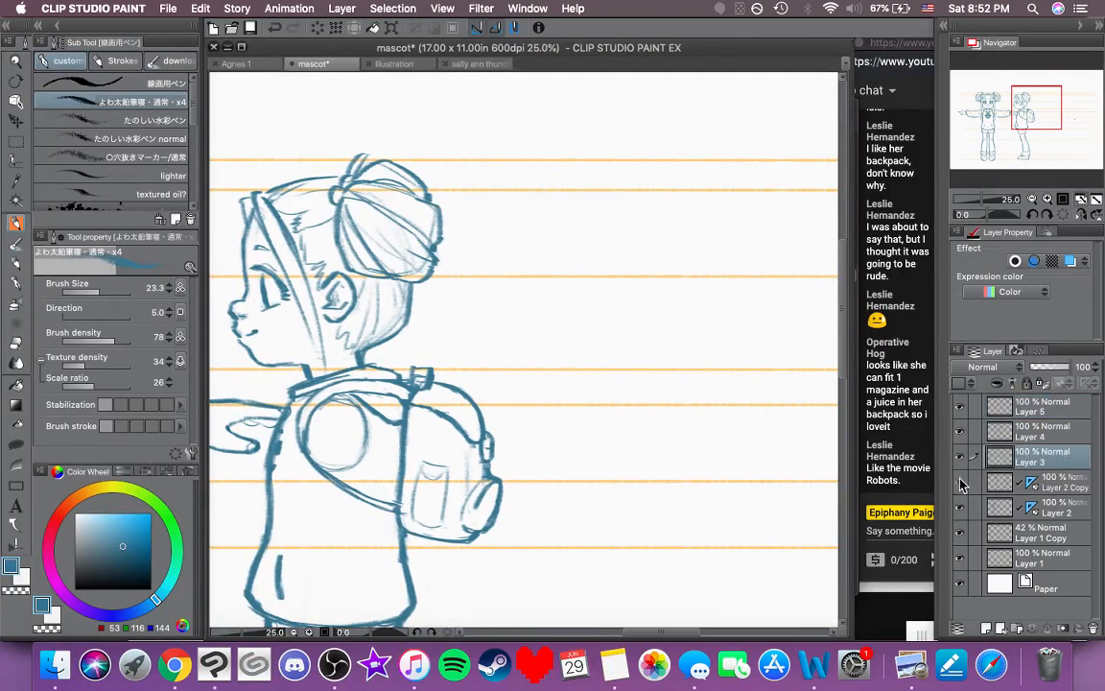
click(960, 483)
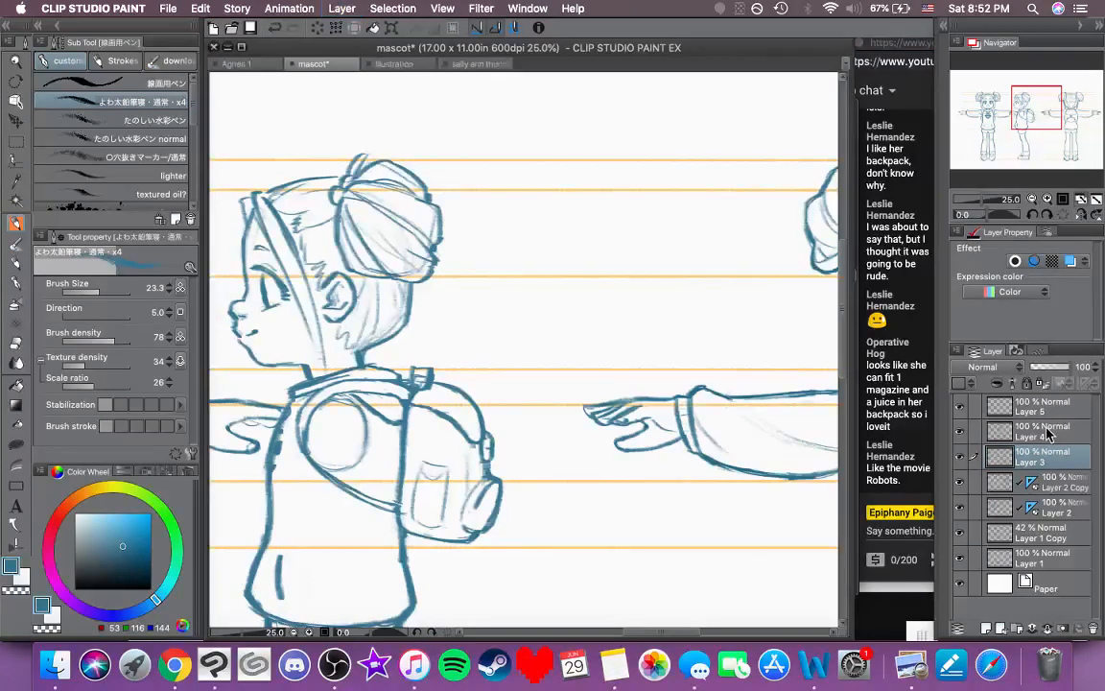
click(960, 456)
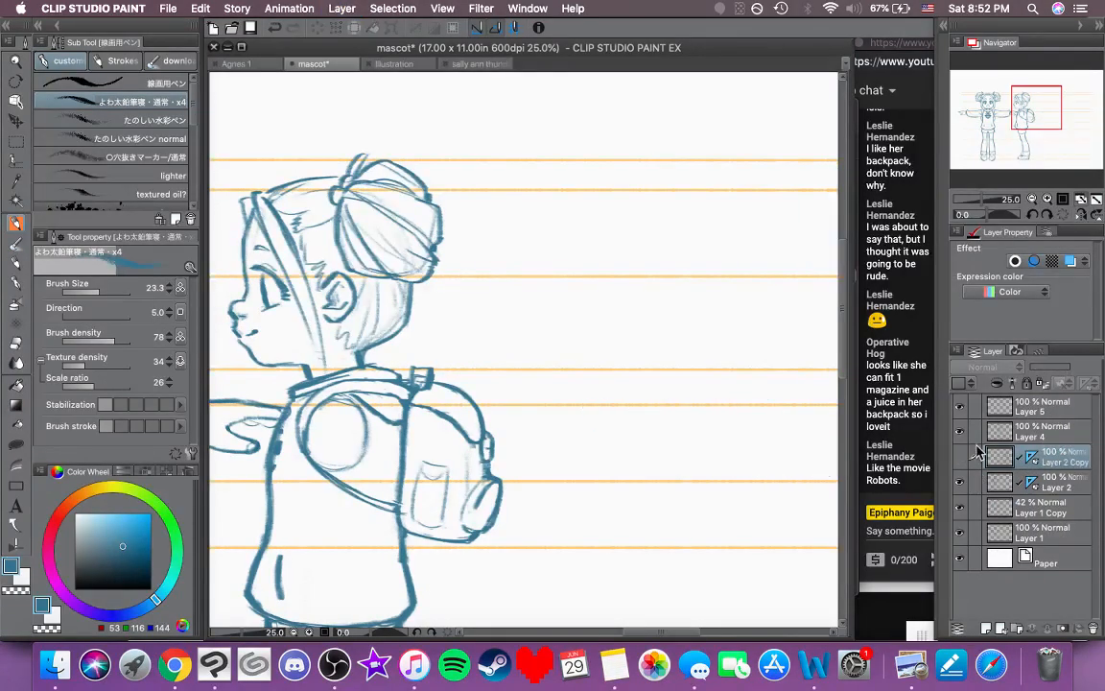
Step: Sketch a light head circle on Layer 5 in the empty space behind the side view, level with its head
click(1056, 412)
mouse_move(548, 285)
mouse_down()
mouse_move(548, 254)
mouse_move(506, 251)
mouse_move(559, 247)
mouse_up()
drag(551, 150, 500, 200)
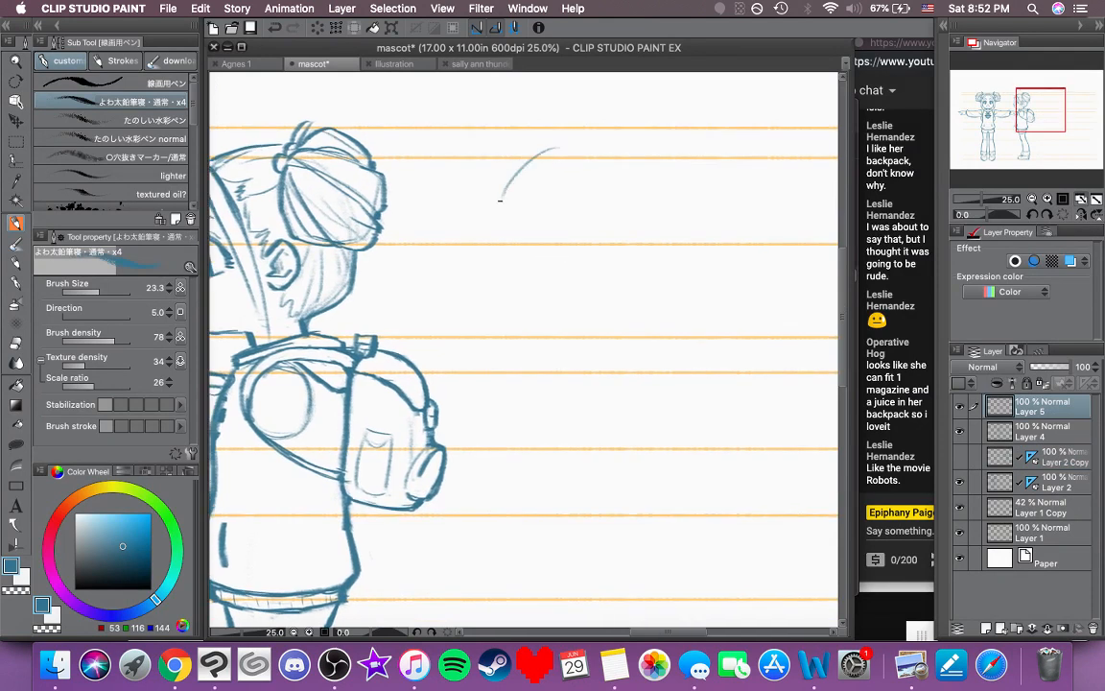
key(super+z)
mouse_move(595, 148)
mouse_down()
mouse_move(523, 240)
mouse_move(528, 279)
mouse_move(587, 319)
mouse_move(616, 293)
mouse_move(662, 329)
mouse_up()
scroll(619, 228, right, 3)
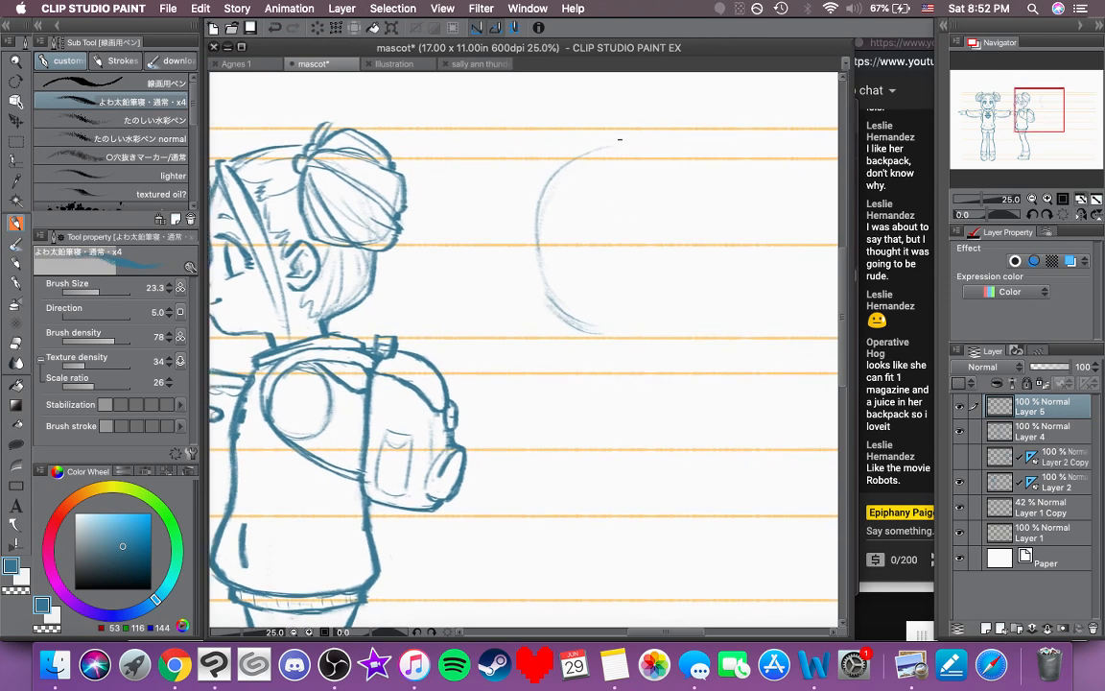
mouse_move(668, 150)
mouse_down()
mouse_move(717, 224)
mouse_move(718, 257)
mouse_up()
mouse_move(600, 332)
mouse_down()
mouse_move(681, 304)
mouse_move(651, 324)
mouse_move(720, 355)
mouse_move(631, 352)
mouse_move(730, 301)
mouse_up()
key(space)
key(space)
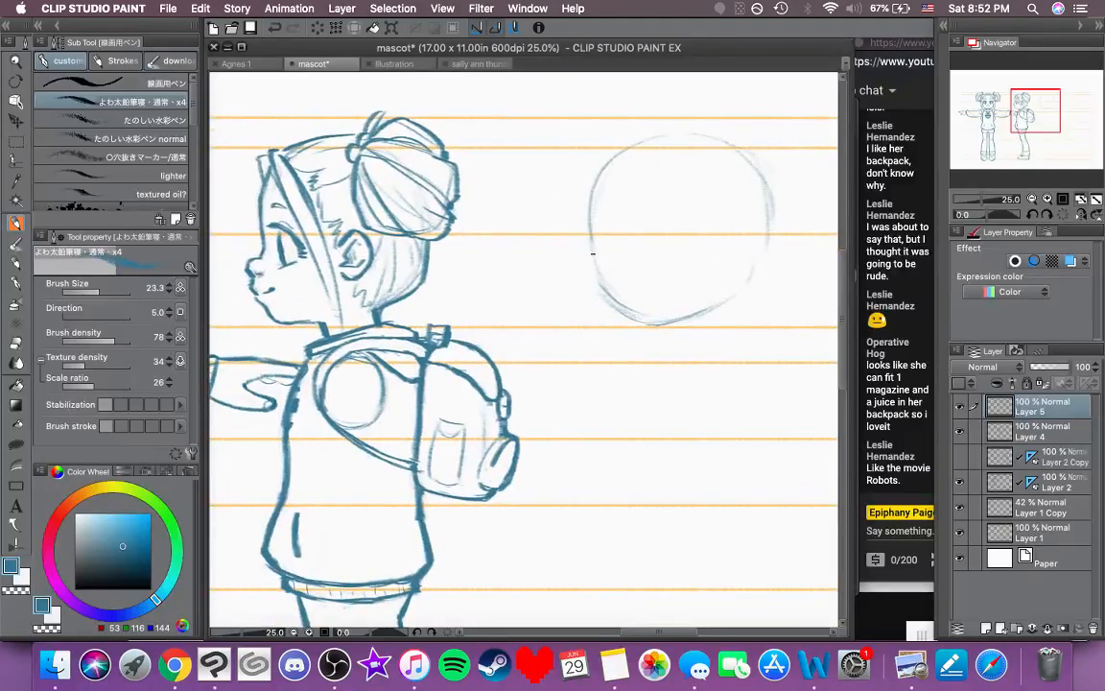
Step: Draw a darker cheek, chin and jaw line around the lower part of the new head circle
drag(592, 253, 600, 288)
key(super+z)
mouse_move(585, 219)
mouse_down()
mouse_move(602, 293)
mouse_move(625, 314)
mouse_move(667, 326)
mouse_up()
drag(647, 368, 579, 381)
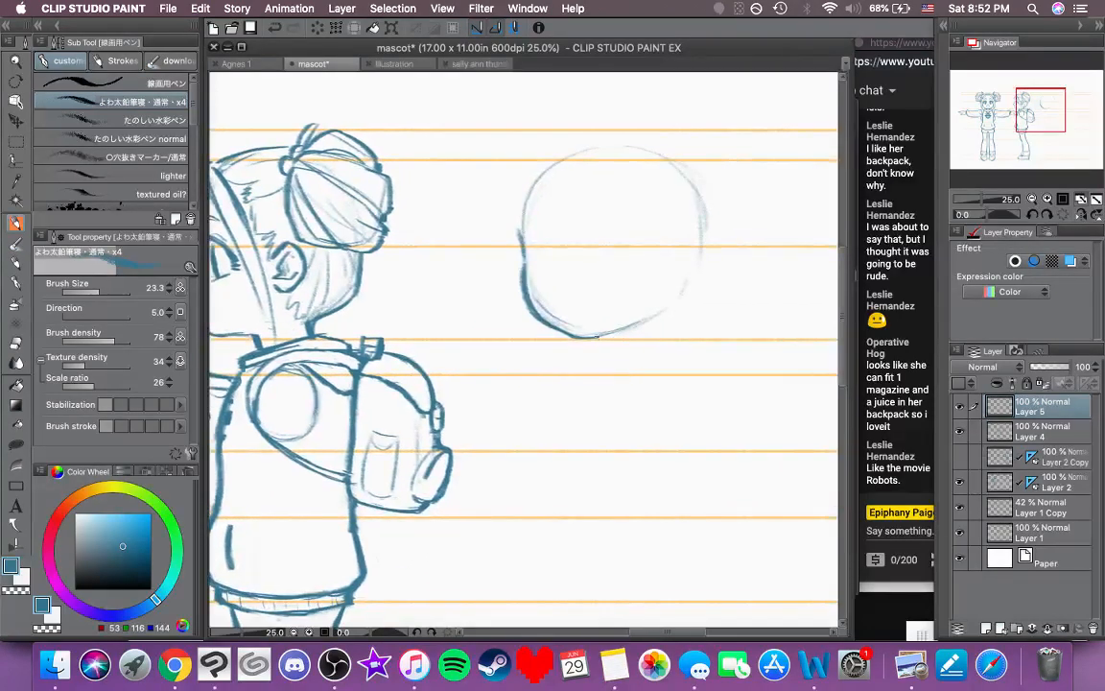
drag(612, 340, 687, 354)
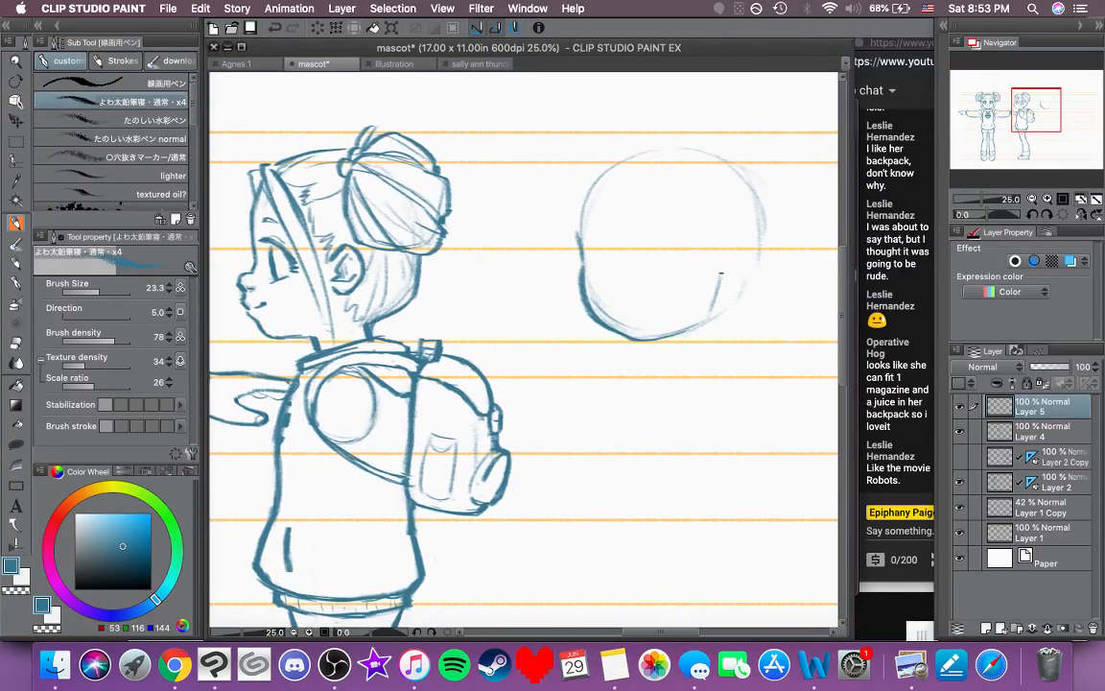
mouse_move(722, 276)
mouse_down()
mouse_move(711, 312)
mouse_move(679, 332)
mouse_move(675, 362)
mouse_up()
Step: Draw an oval ear at the back end of the new head's jaw and clean up its stray lines
mouse_move(689, 269)
mouse_down()
mouse_move(708, 260)
mouse_move(712, 296)
mouse_move(693, 308)
mouse_up()
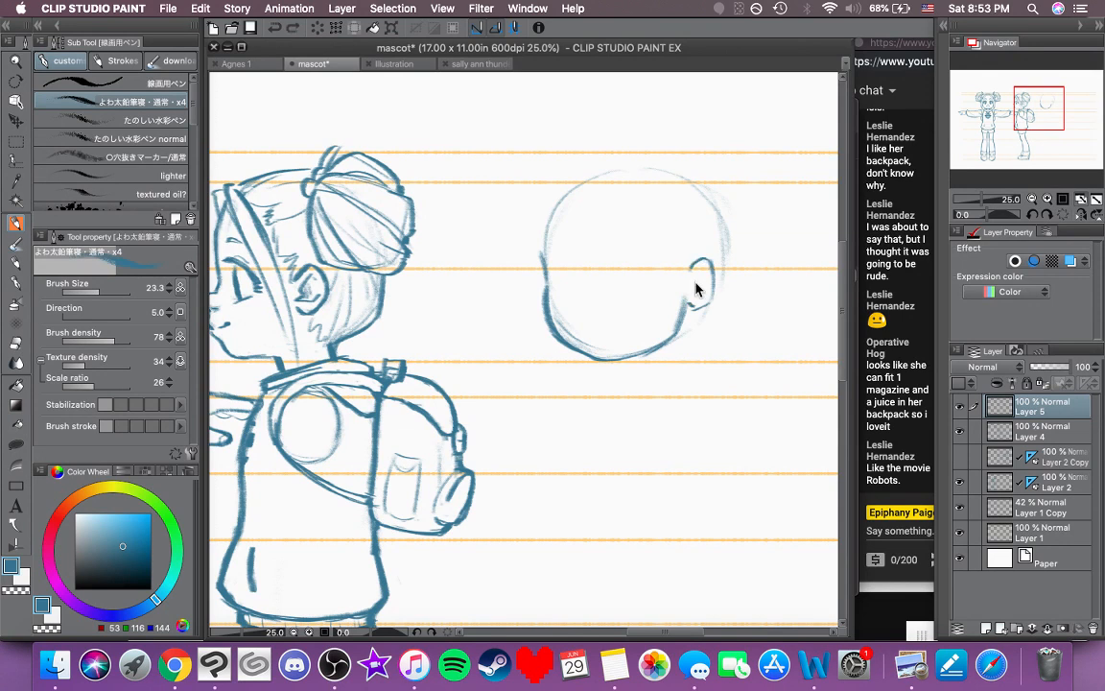
key(super+z)
key(super+z)
key(super+z)
mouse_move(689, 272)
mouse_down()
mouse_move(704, 264)
mouse_move(713, 278)
mouse_move(694, 312)
mouse_move(710, 292)
mouse_up()
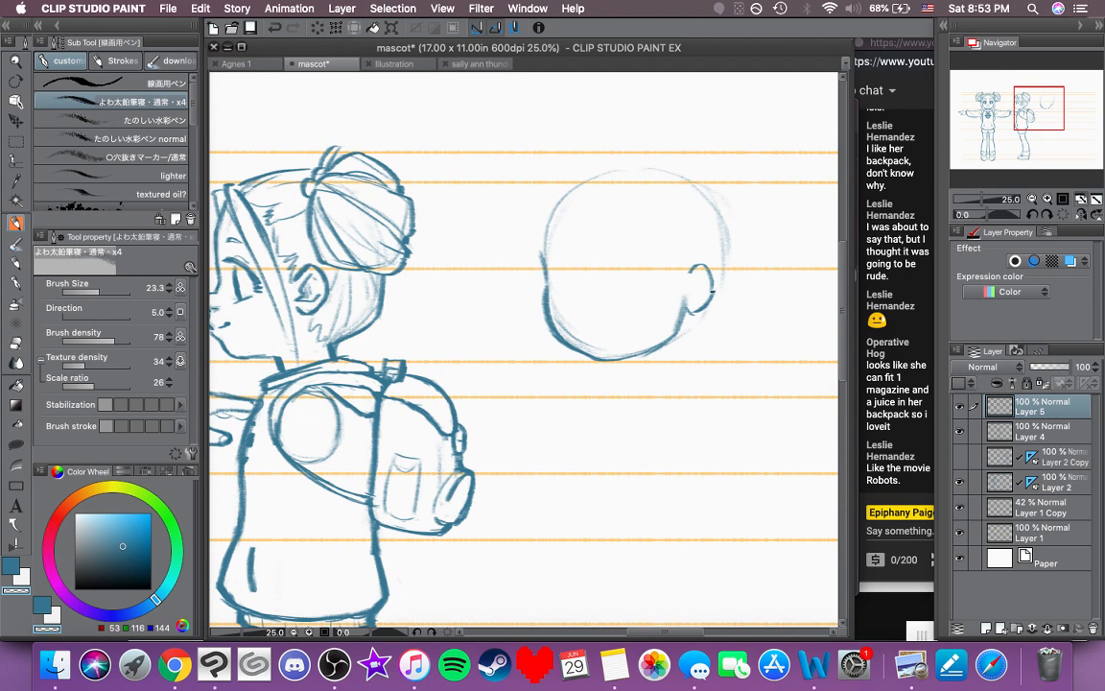
click(12, 568)
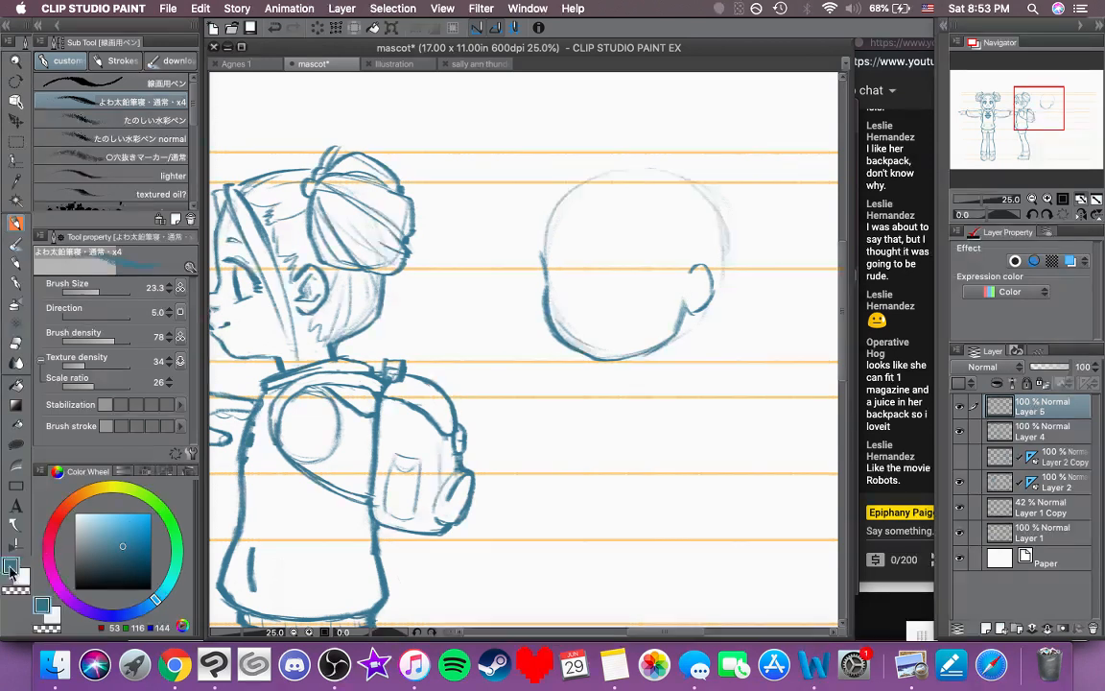
Step: Sketch a curved vertical center guideline and a horizontal eye guideline across the new head's face
drag(695, 217, 702, 219)
drag(608, 205, 614, 342)
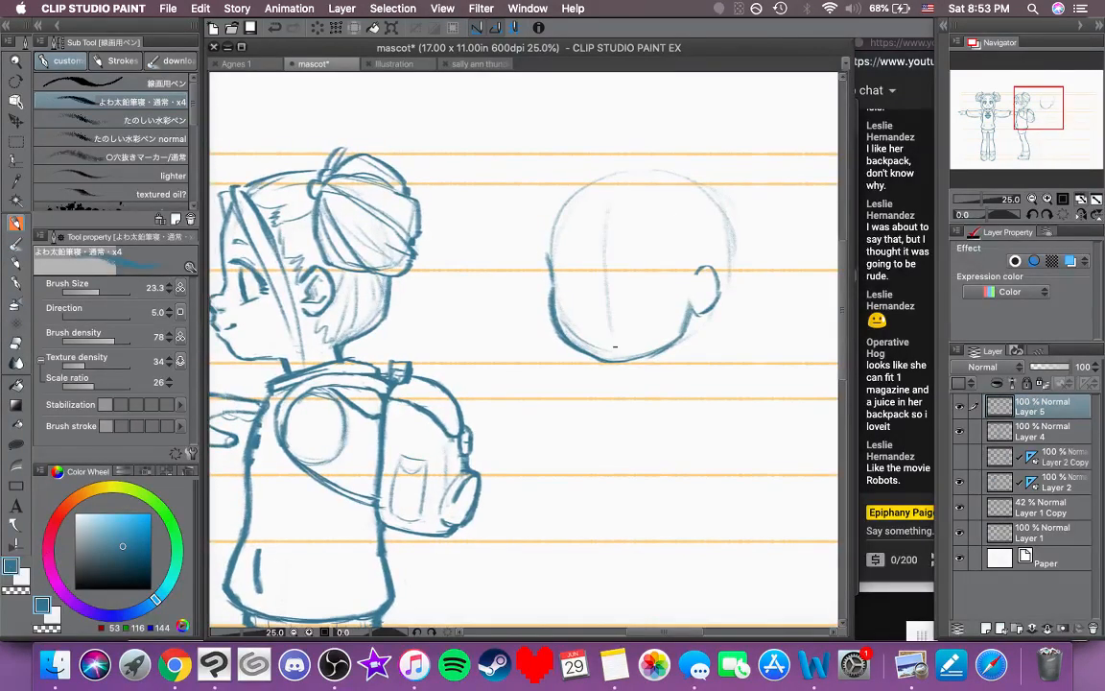
drag(557, 279, 676, 277)
scroll(607, 297, left, 3)
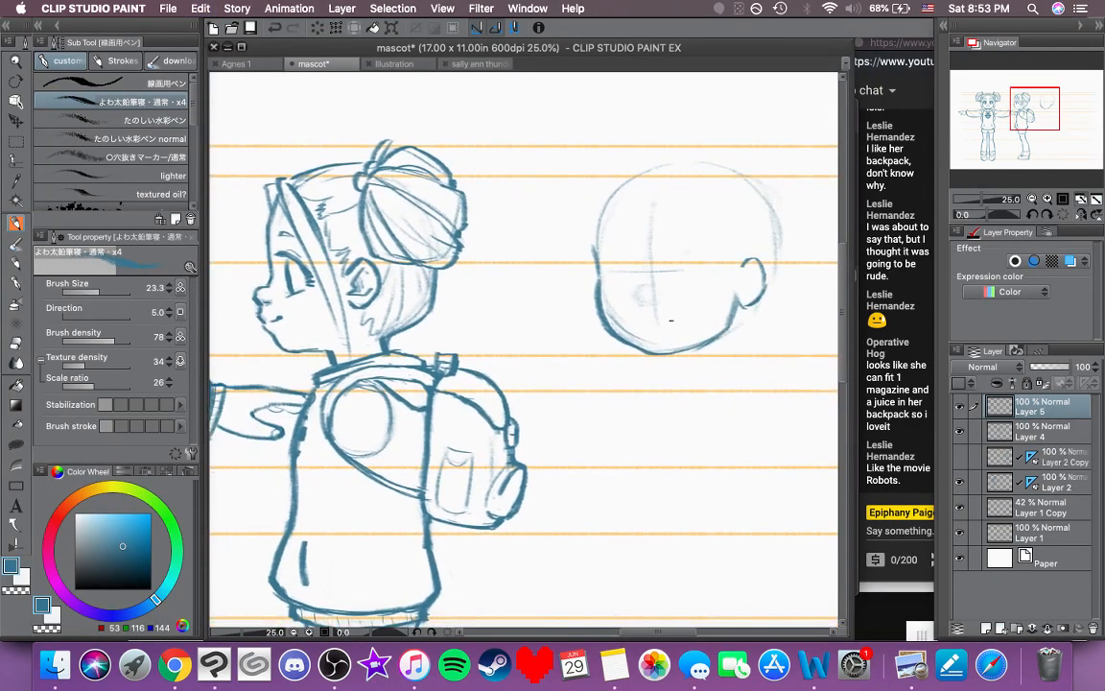
Step: Sketch a short smiling mouth and two rounded eye outlines along the face guidelines
drag(639, 318, 668, 319)
drag(607, 257, 623, 251)
mouse_move(688, 259)
mouse_down()
mouse_move(711, 258)
mouse_move(678, 268)
mouse_move(617, 255)
mouse_move(611, 283)
mouse_up()
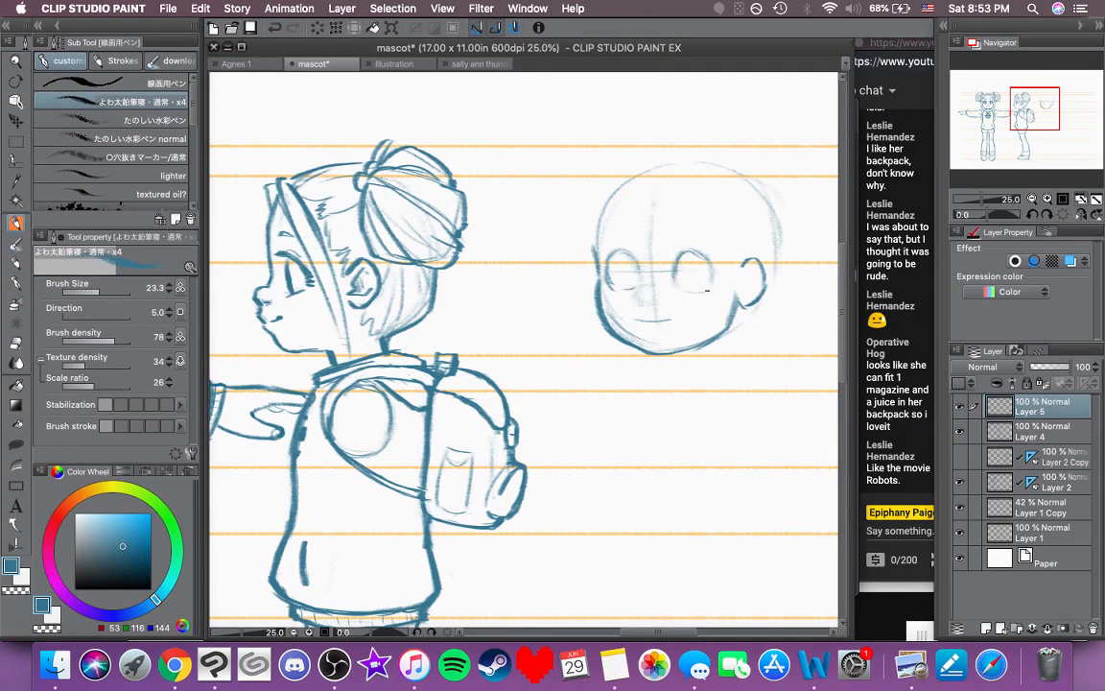
Step: Draw a small, dark button nose on the center guideline between the eyes and the mouth
mouse_move(630, 299)
mouse_down()
mouse_move(609, 302)
mouse_move(630, 303)
mouse_up()
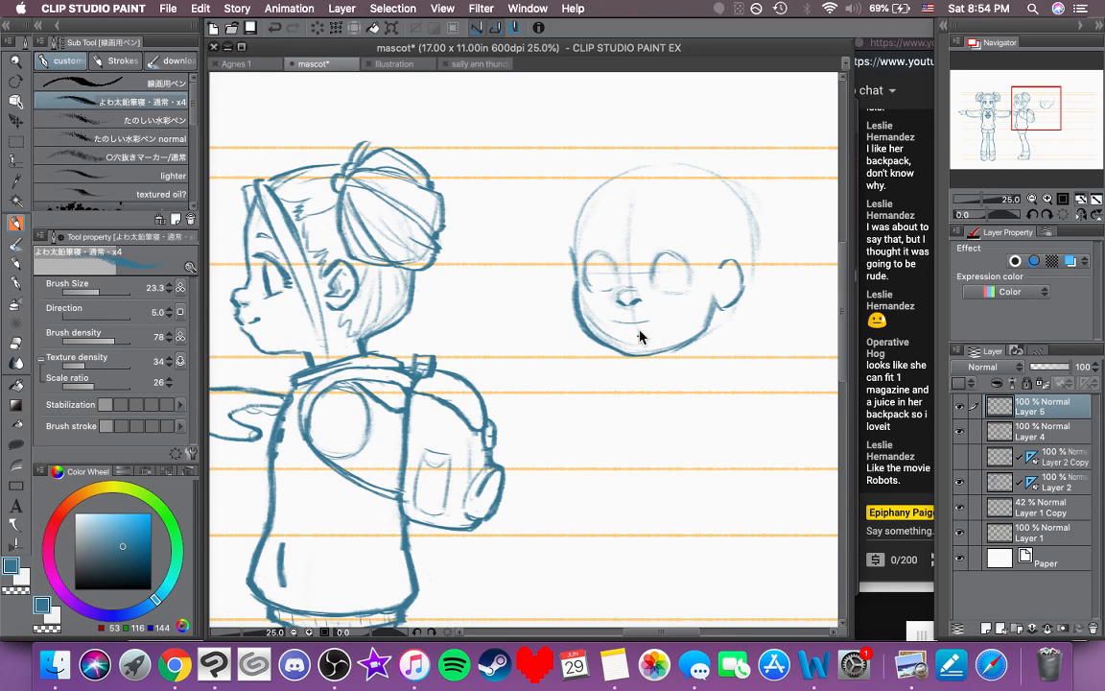
mouse_move(492, 308)
mouse_down()
mouse_move(544, 328)
mouse_move(842, 329)
mouse_move(500, 322)
mouse_up()
drag(593, 249, 635, 284)
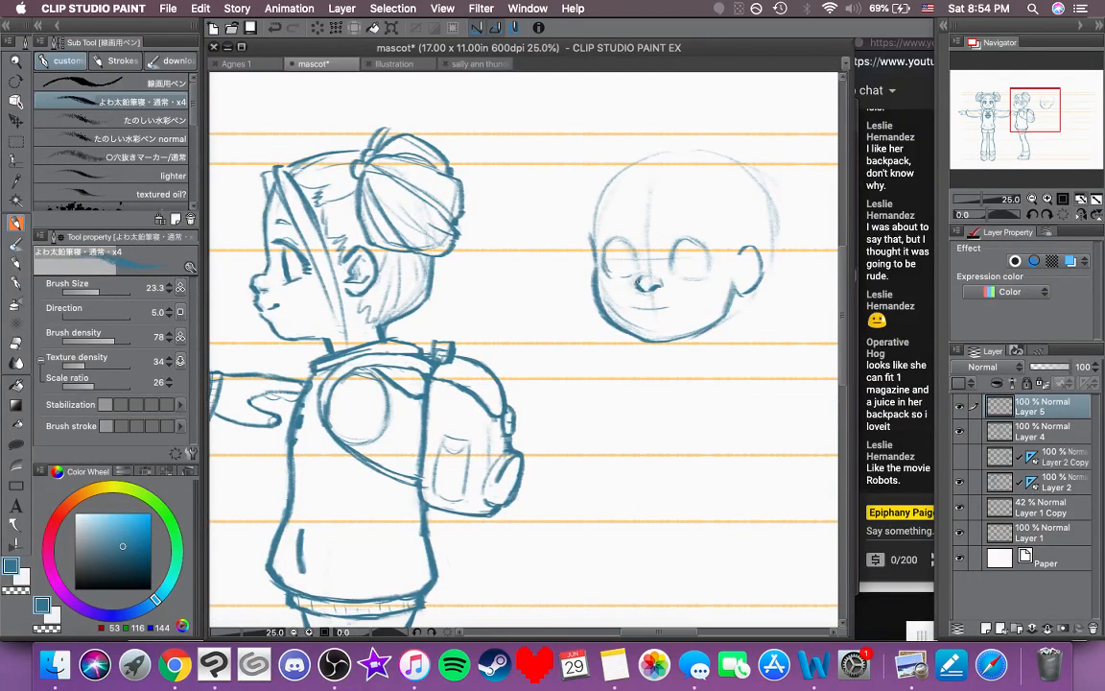
scroll(648, 326, right, 3)
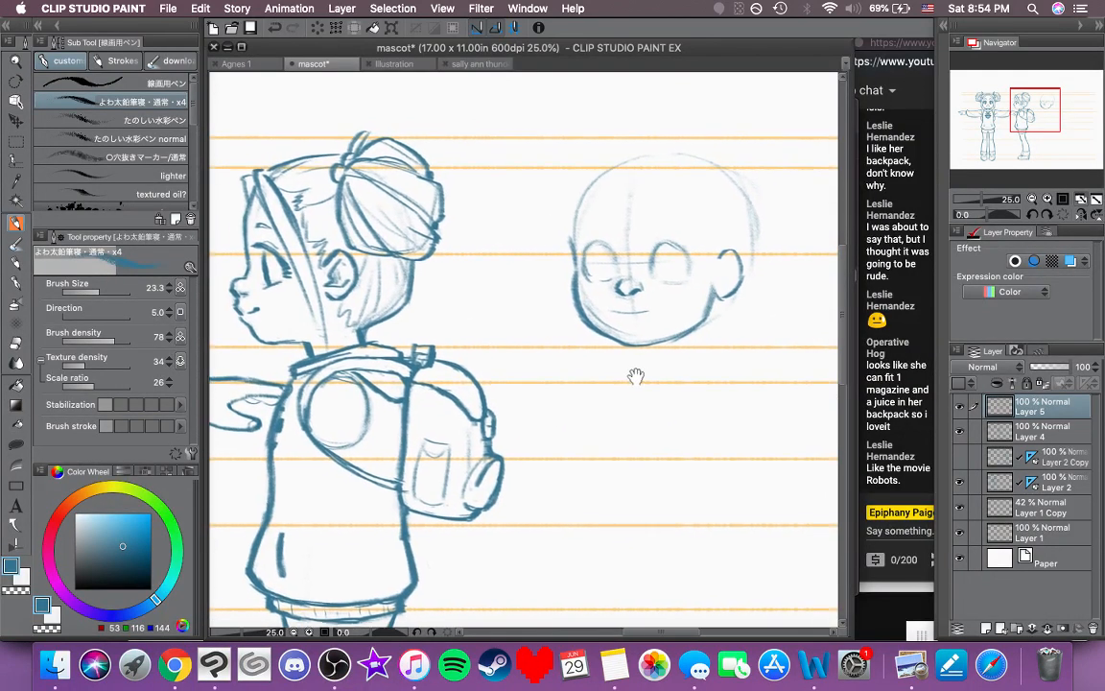
drag(599, 249, 605, 258)
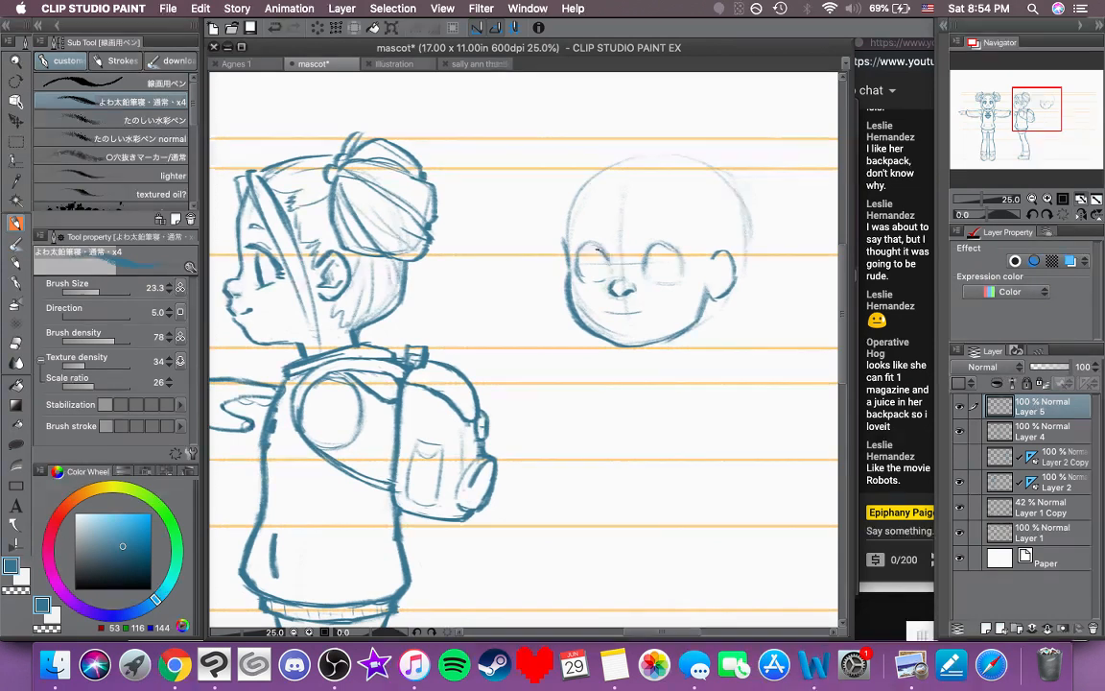
Step: Select the eyes, nose and mouth with a 110.8 selection pen, nudge them slightly down the face, and deselect
click(16, 161)
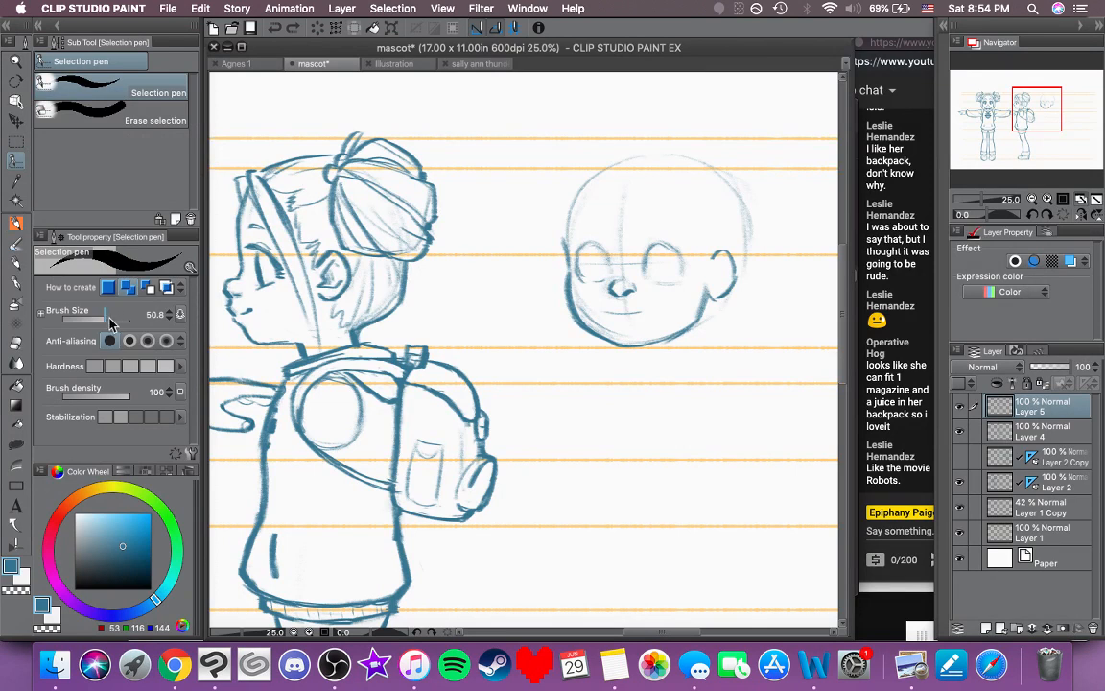
click(109, 318)
mouse_move(597, 242)
mouse_down()
mouse_move(588, 281)
mouse_move(609, 277)
mouse_move(623, 307)
mouse_move(637, 285)
mouse_move(665, 286)
mouse_move(672, 252)
mouse_move(622, 307)
mouse_up()
click(15, 141)
click(15, 120)
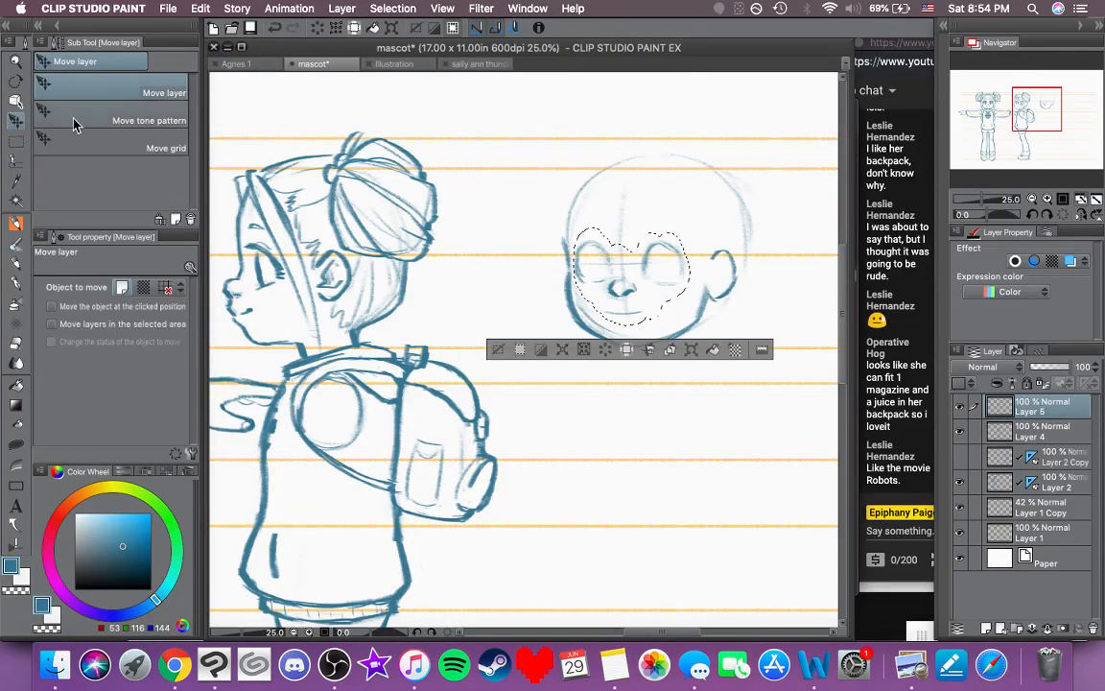
key(Down)
key(Down)
key(Down)
key(Down)
key(Down)
key(Down)
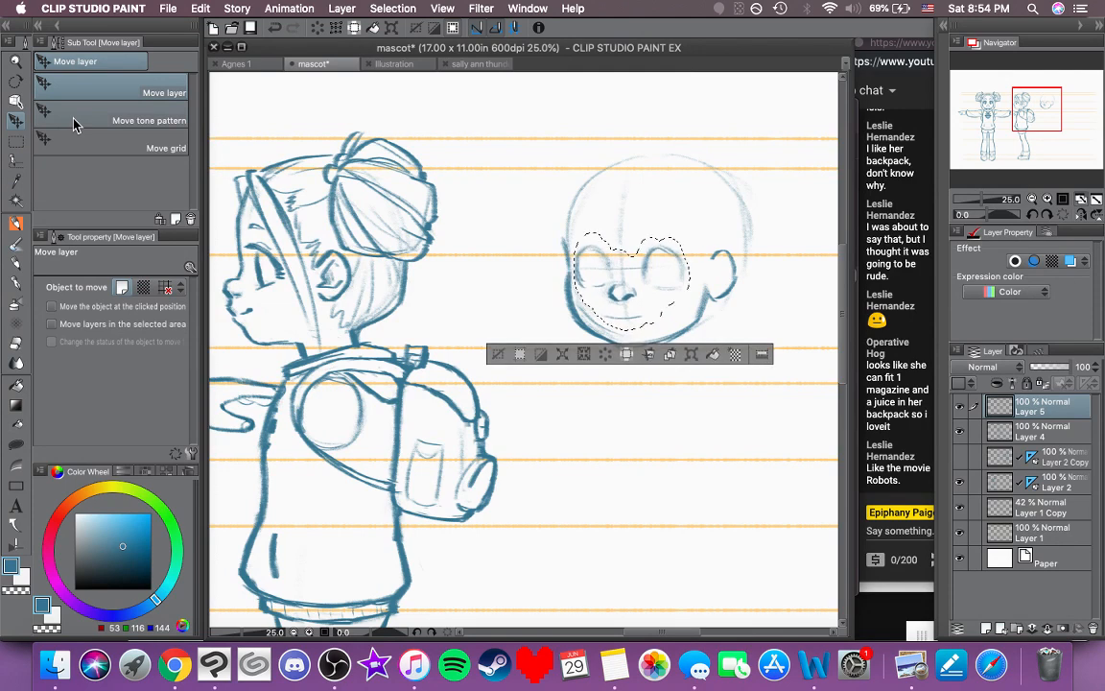
click(499, 355)
drag(506, 389, 536, 372)
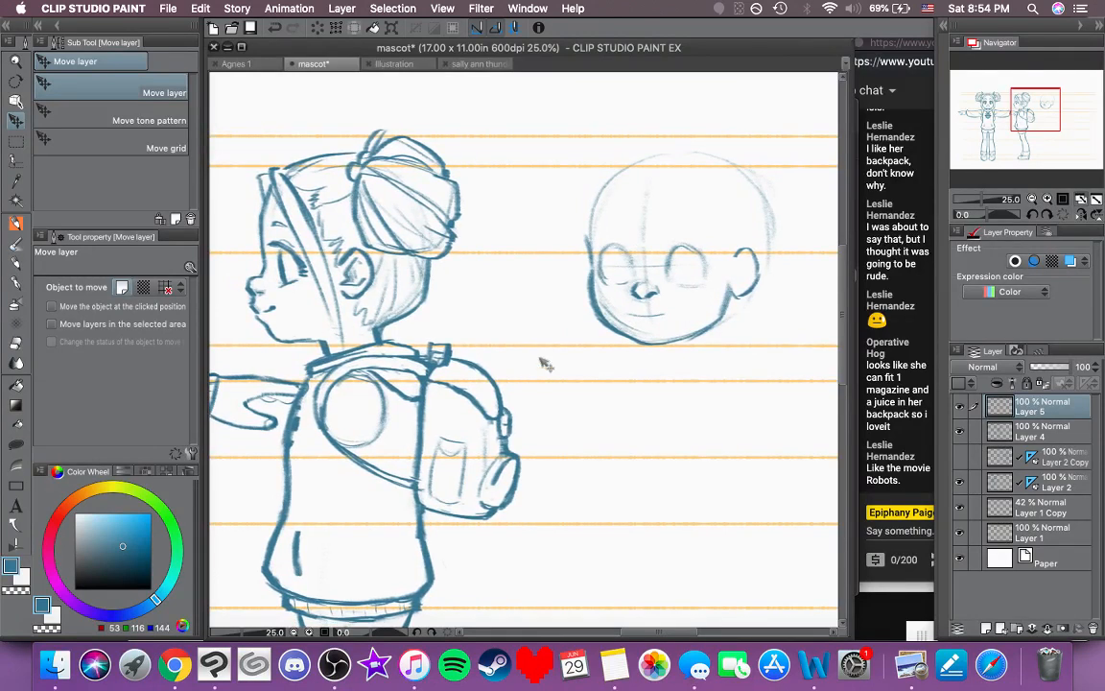
Step: Select only the nose with the selection pen
click(16, 159)
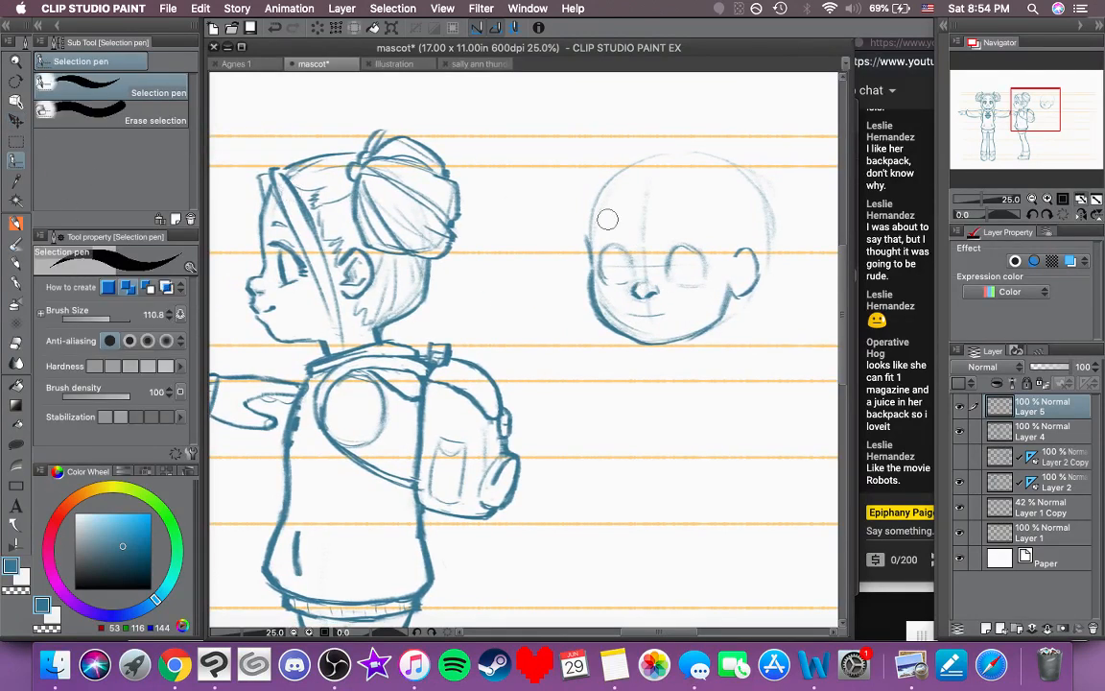
click(644, 293)
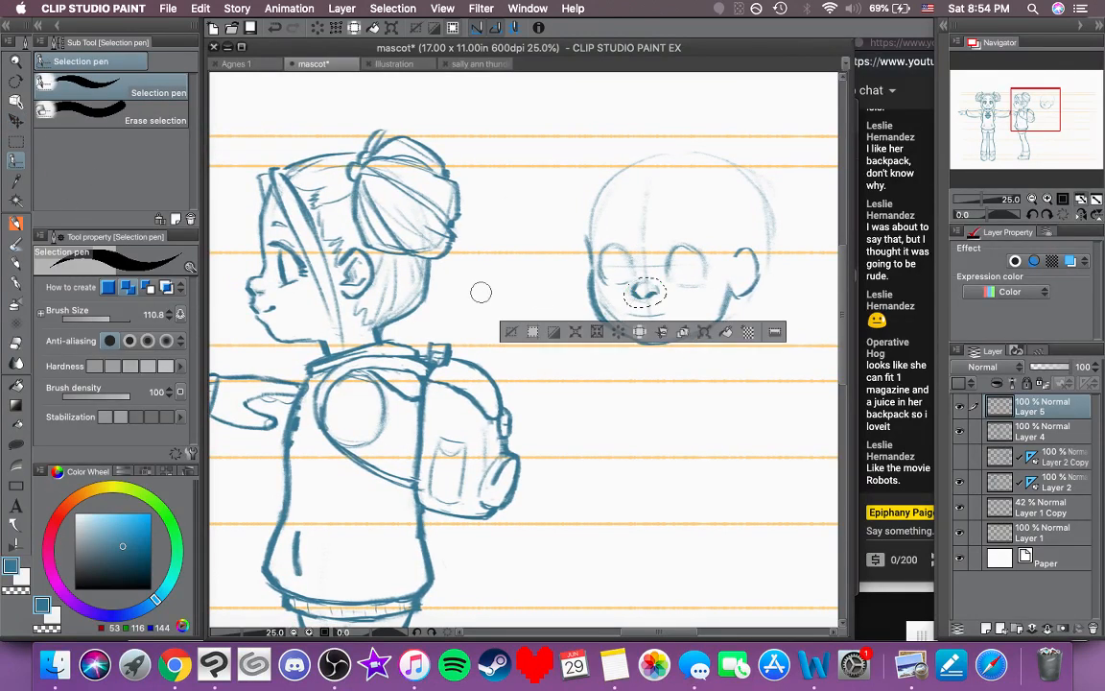
Step: Try nudging the selected nose slightly higher on the face
click(16, 123)
key(Up)
key(Up)
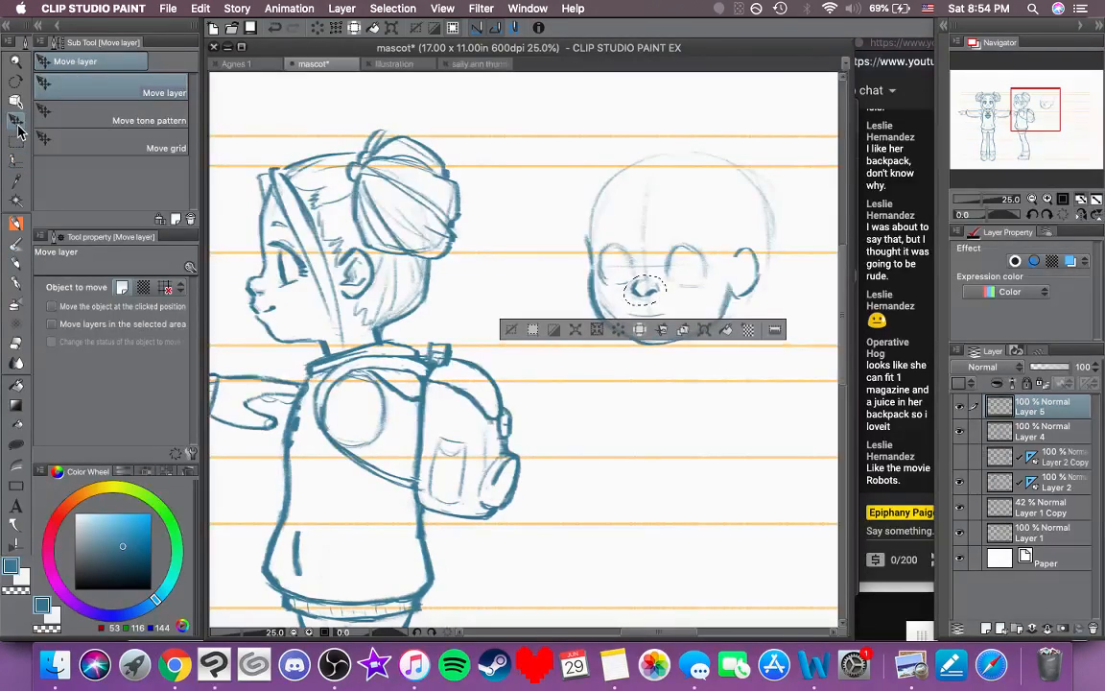
click(508, 332)
key(super+z)
key(super+z)
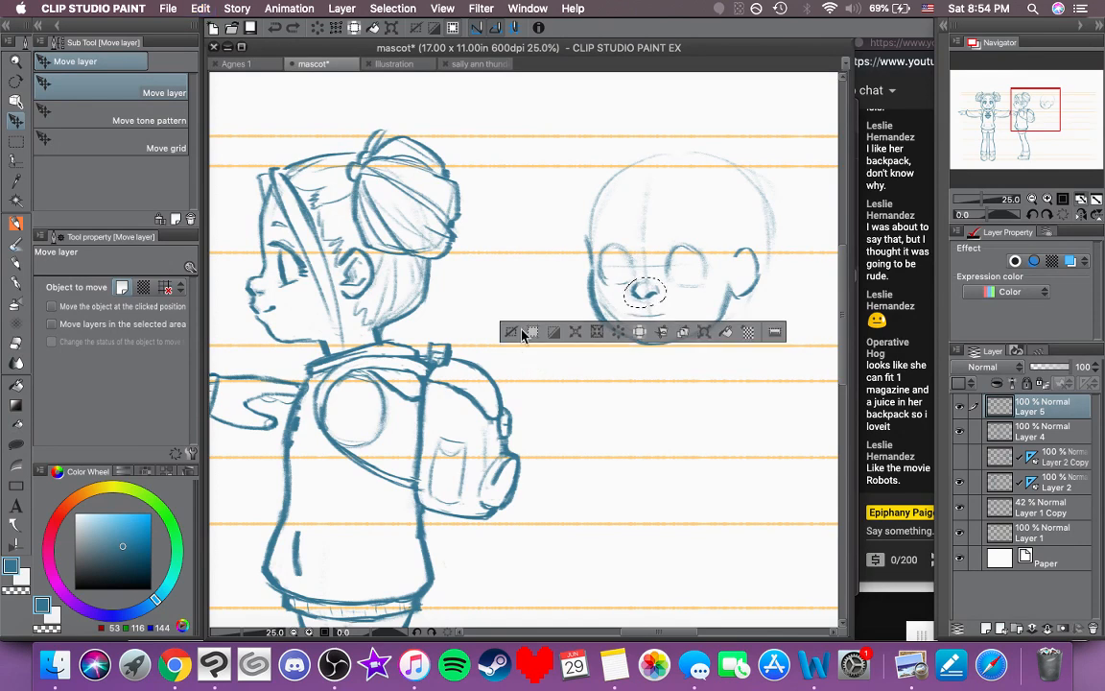
Step: Scale the selected nose down to 88% width and 87% height, and clear the selection
key(super+t)
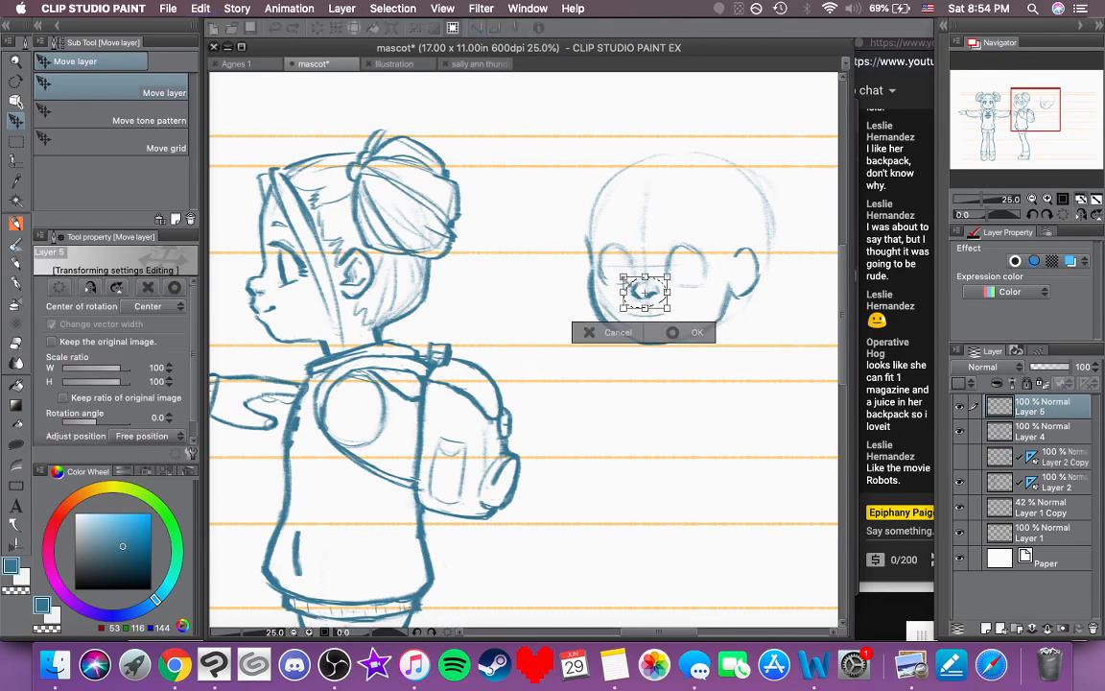
drag(623, 292, 658, 292)
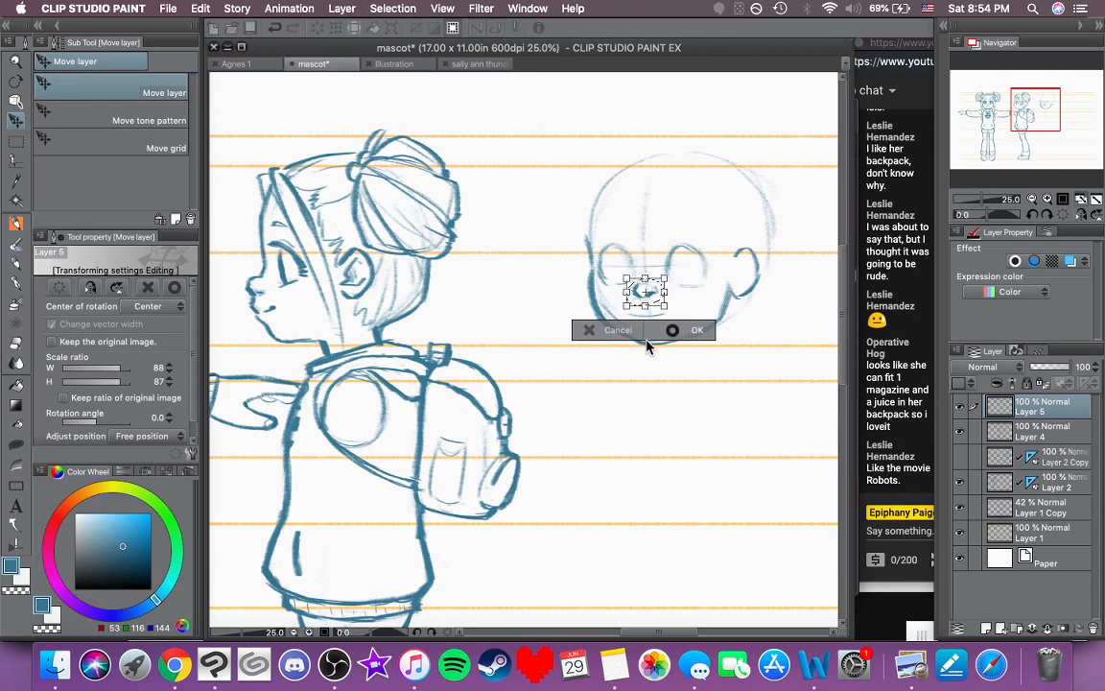
key(Return)
click(514, 331)
drag(618, 422, 603, 424)
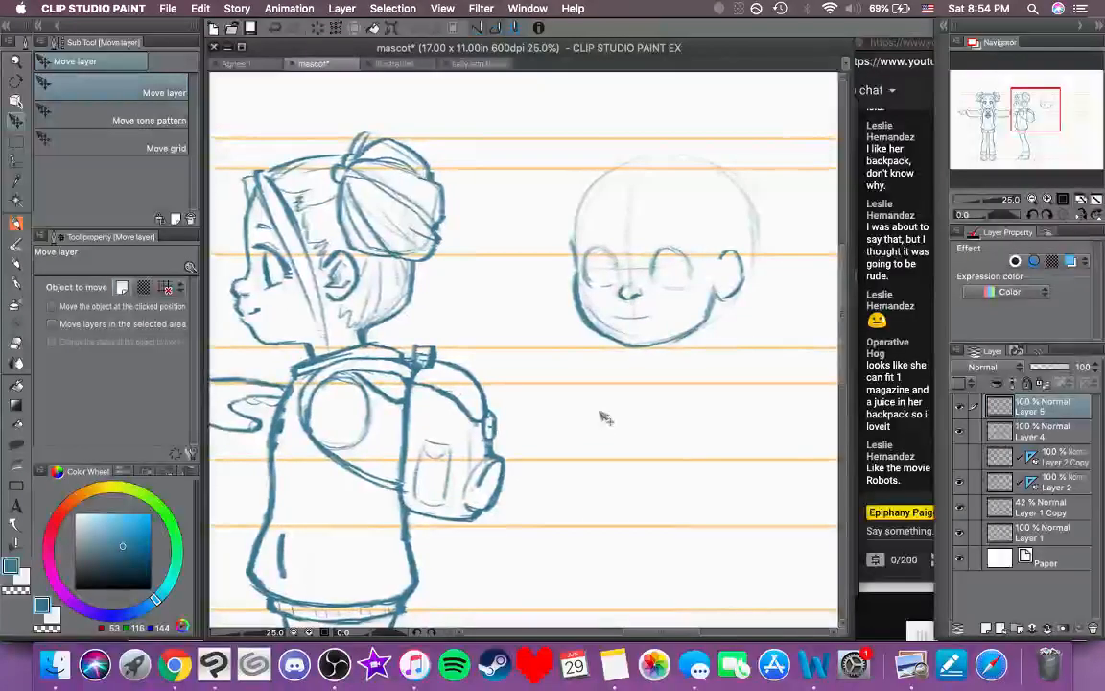
Step: Try sketching oval pupils inside both eyes of the three-quarter face, and undo the strokes
click(15, 222)
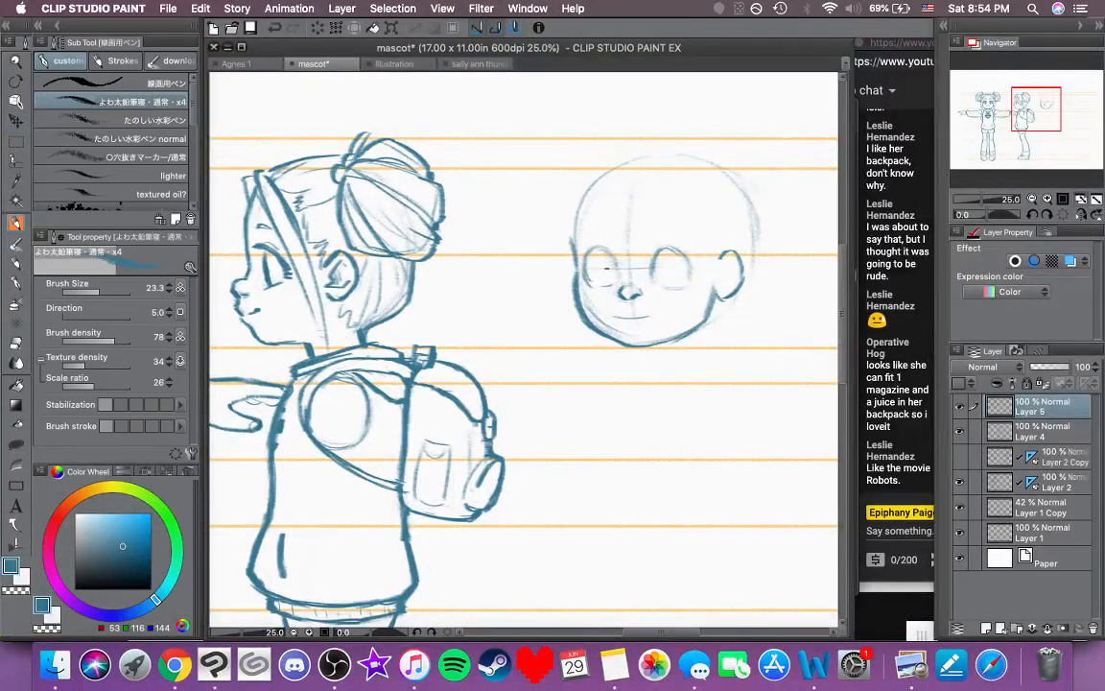
mouse_move(598, 256)
mouse_down()
mouse_move(600, 286)
mouse_move(604, 271)
mouse_move(606, 282)
mouse_move(666, 285)
mouse_up()
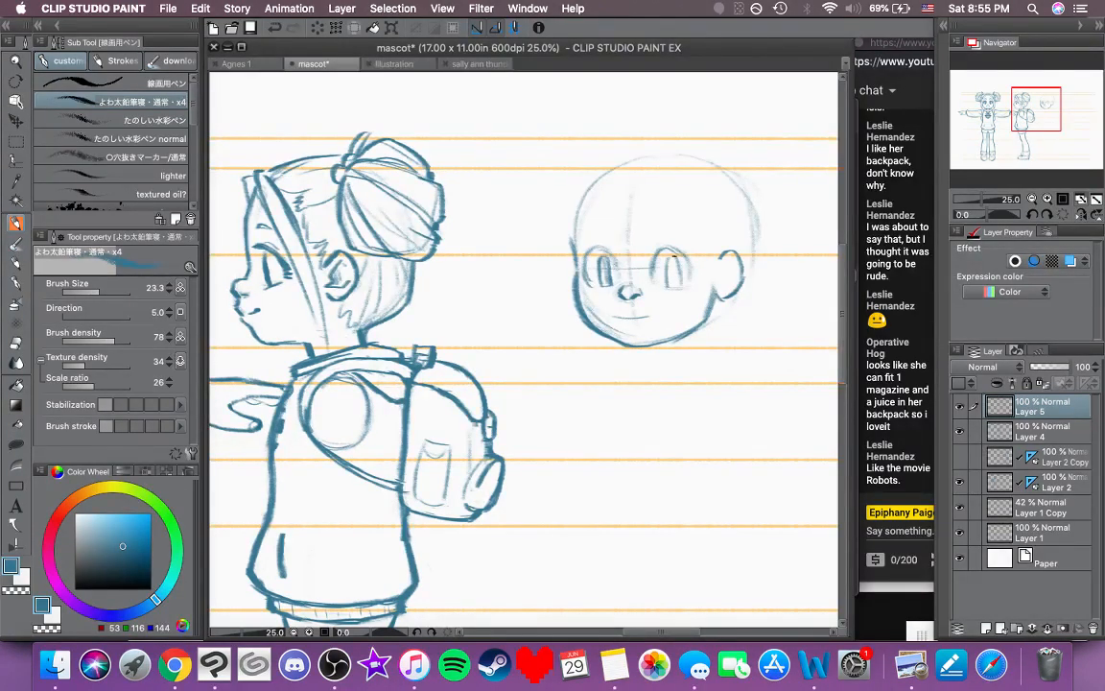
key(super+z)
key(super+z)
key(super+z)
key(super+z)
key(super+z)
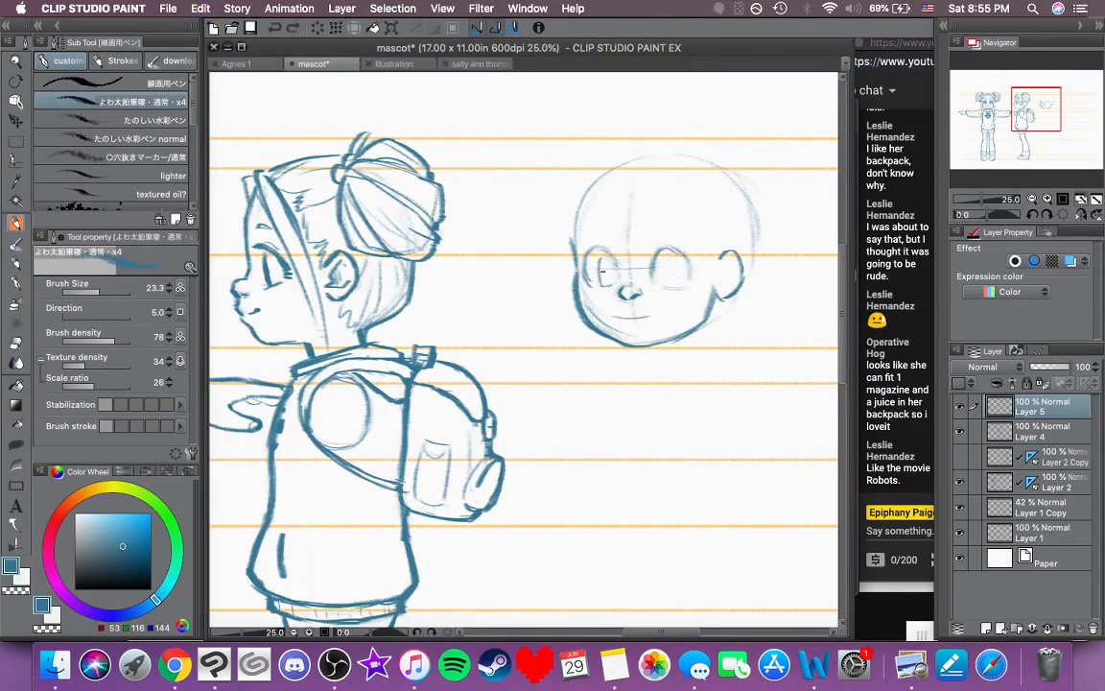
drag(601, 257, 602, 284)
mouse_move(672, 256)
mouse_down()
mouse_move(674, 280)
mouse_move(678, 247)
mouse_up()
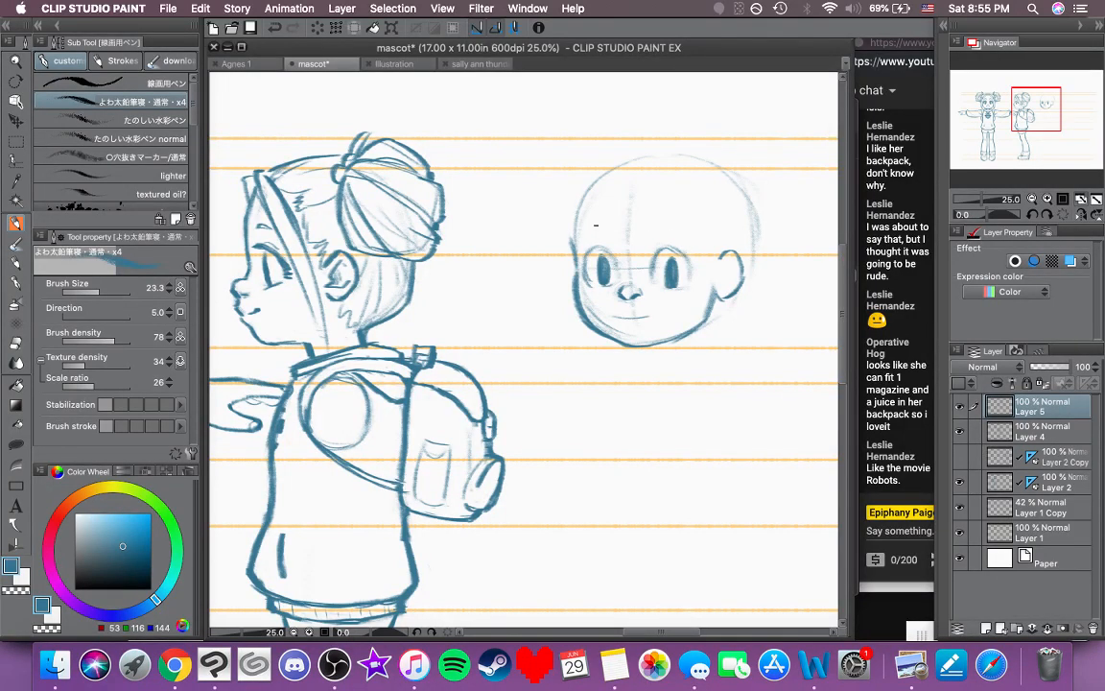
key(super+z)
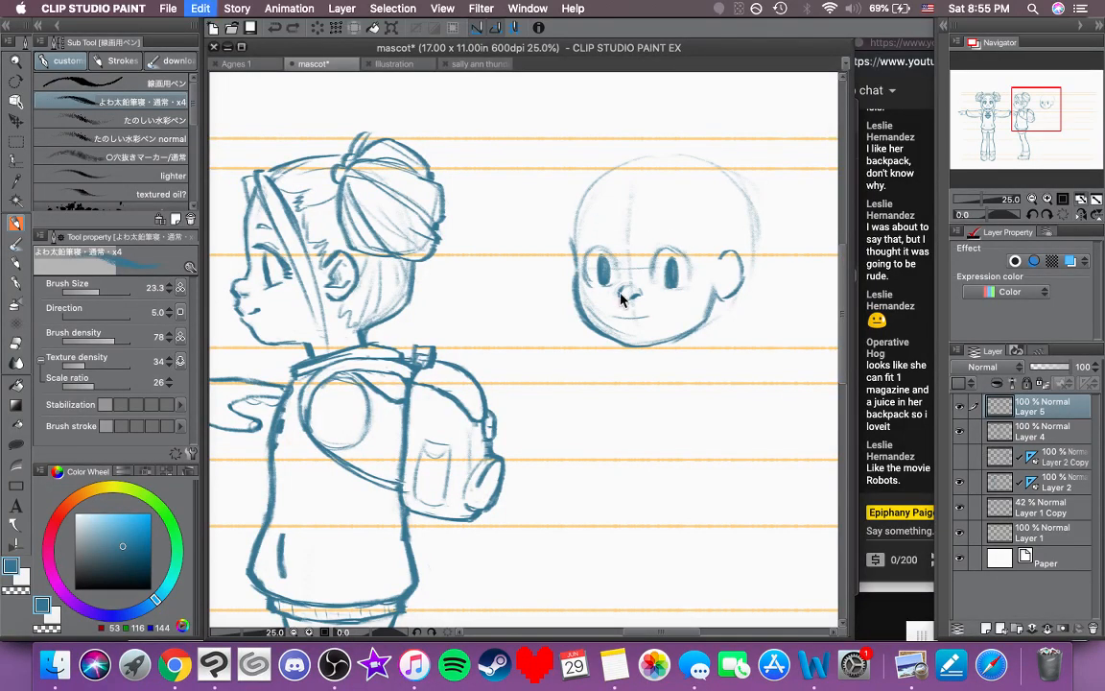
key(super+z)
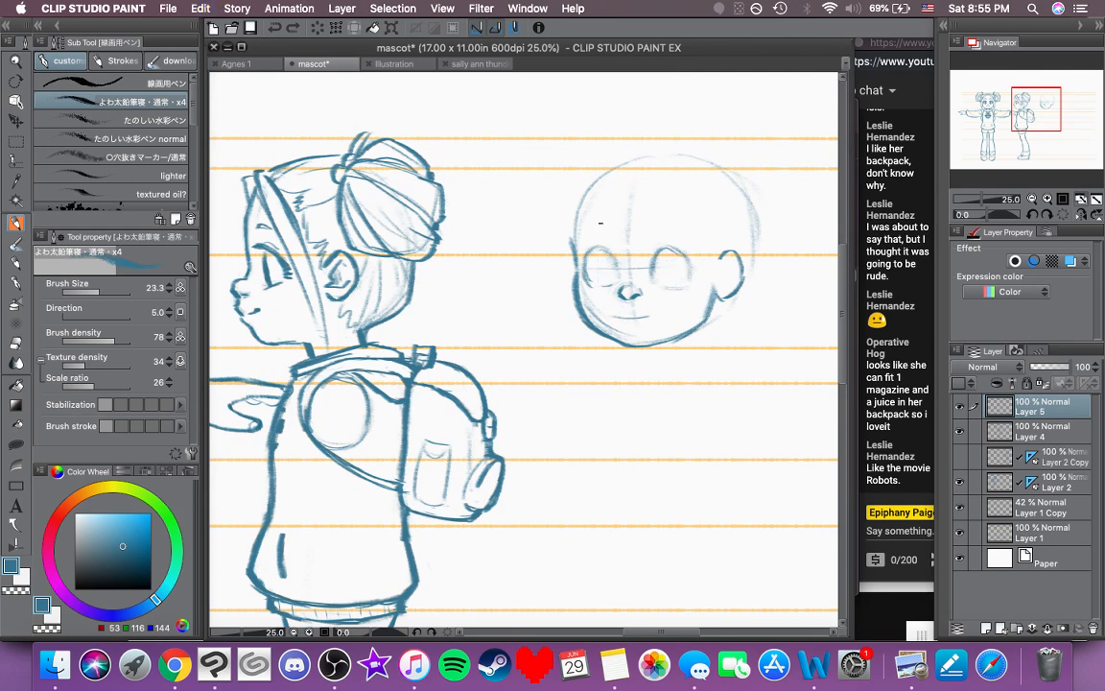
Step: Sketch short curved eyebrows above both eyes of the three-quarter head, undoing the stray strokes
mouse_move(605, 251)
mouse_down()
mouse_move(590, 248)
mouse_move(586, 260)
mouse_move(612, 244)
mouse_up()
key(super+z)
drag(650, 221, 675, 225)
mouse_move(685, 182)
mouse_down()
mouse_move(700, 181)
mouse_move(687, 205)
mouse_up()
key(super+z)
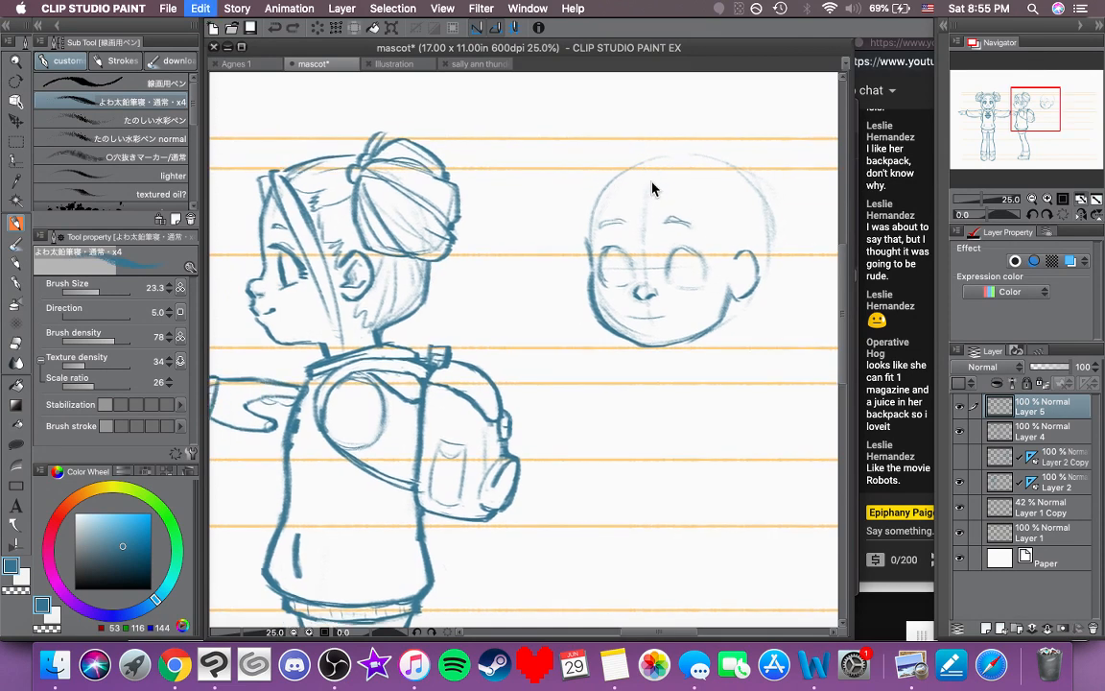
Step: Sketch long hair strands falling from the forehead parting along both sides of the face to chin level
mouse_move(627, 169)
mouse_down()
mouse_move(673, 174)
mouse_move(703, 232)
mouse_up()
key(super+z)
key(super+z)
key(super+z)
mouse_move(670, 177)
mouse_down()
mouse_move(740, 294)
mouse_move(741, 349)
mouse_up()
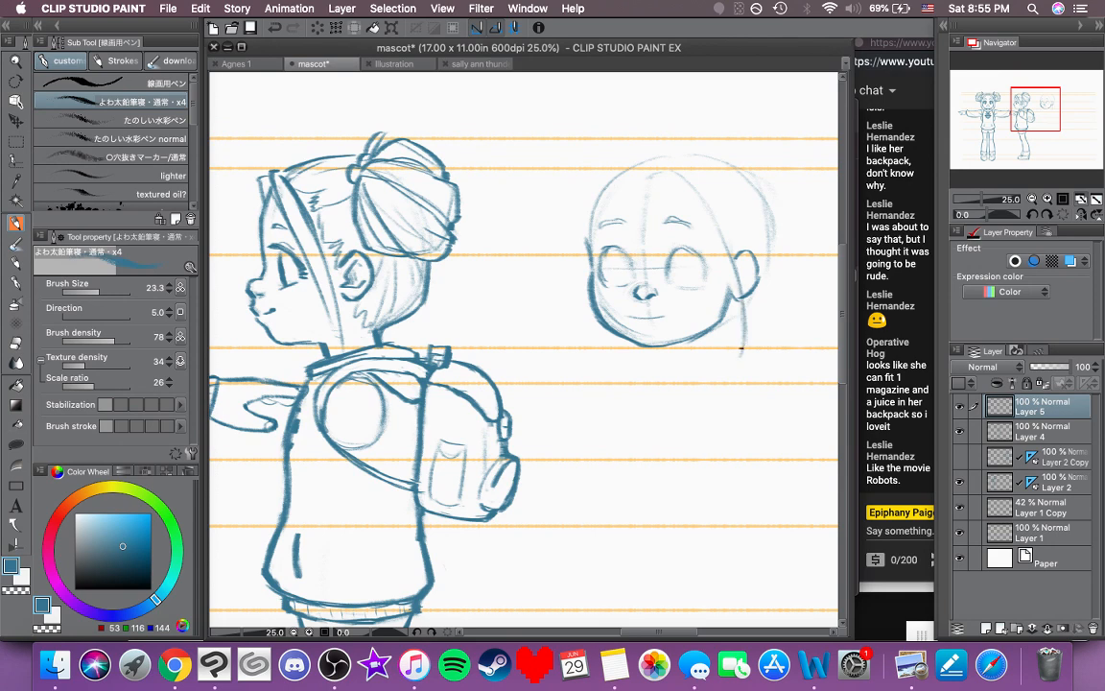
mouse_move(662, 176)
mouse_down()
mouse_move(710, 250)
mouse_move(734, 347)
mouse_up()
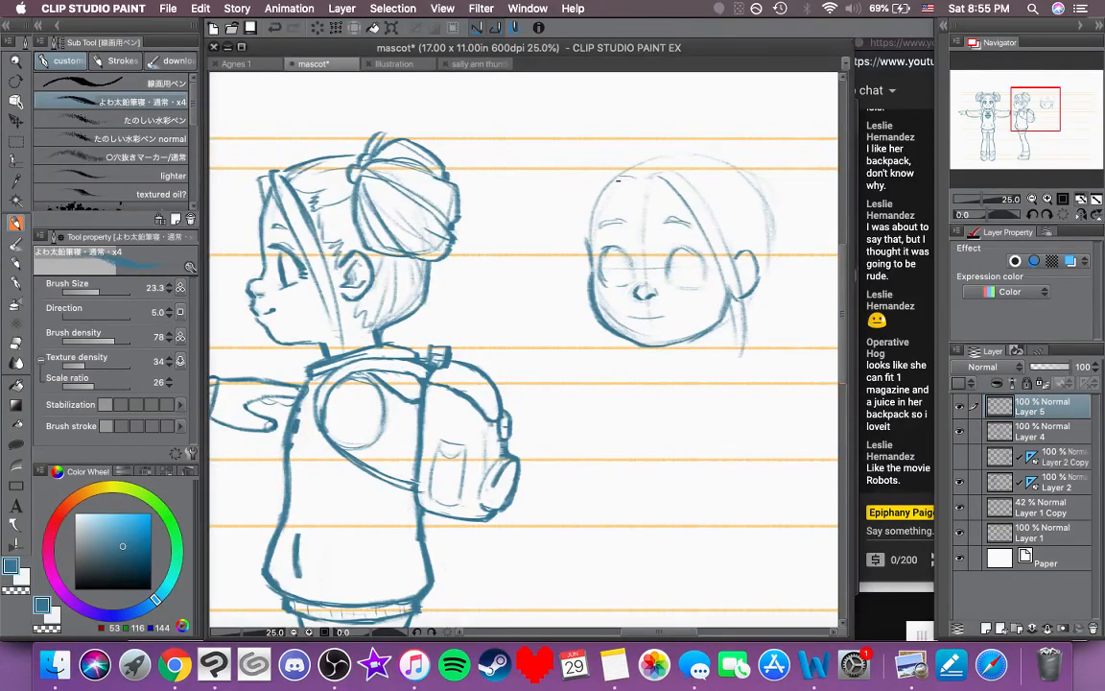
mouse_move(618, 179)
mouse_down()
mouse_move(571, 328)
mouse_move(583, 254)
mouse_move(573, 335)
mouse_up()
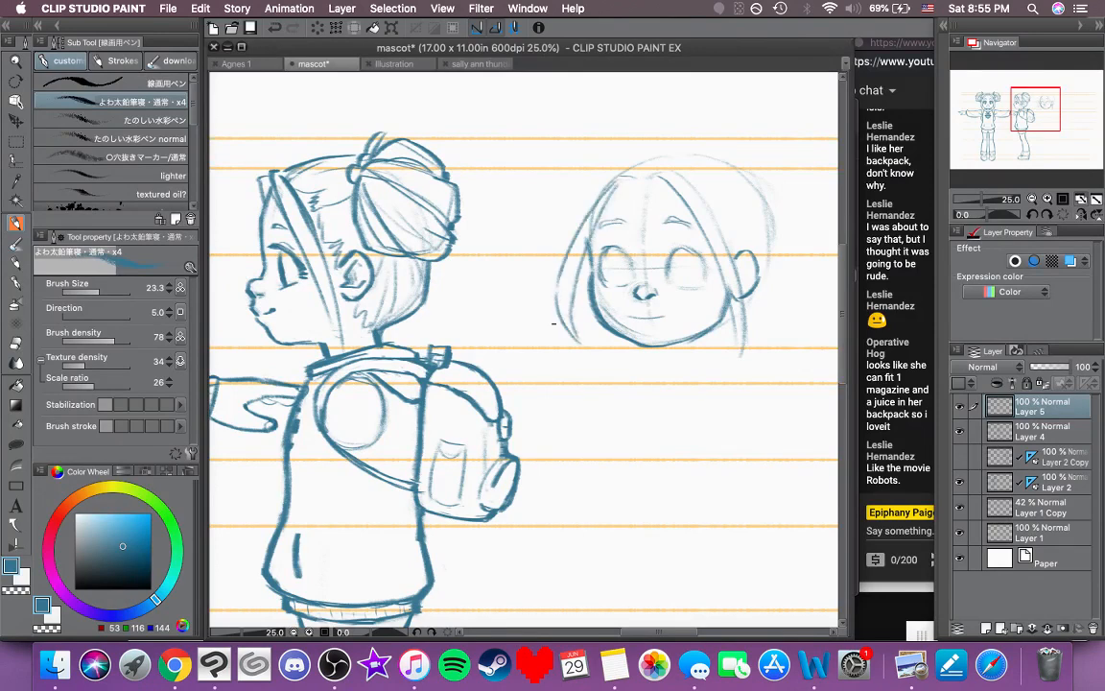
Step: Thicken the hair strand passing in front of the ear and define the parting at the top of the forehead
mouse_move(444, 309)
mouse_down()
mouse_move(883, 346)
mouse_move(585, 293)
mouse_move(524, 305)
mouse_up()
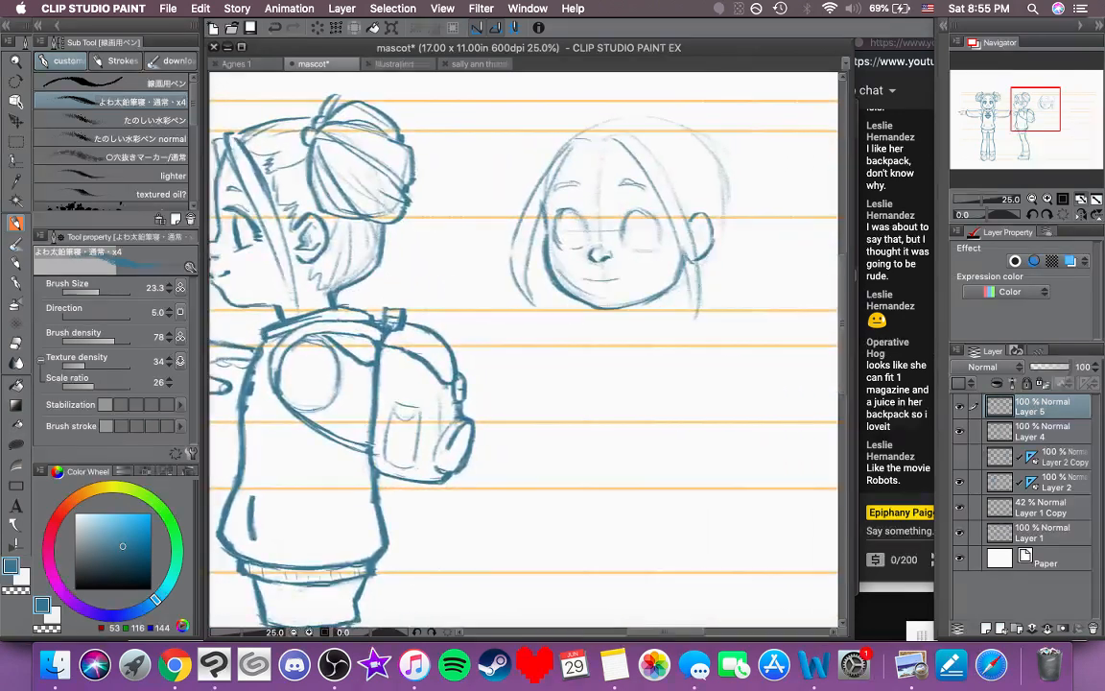
mouse_move(626, 141)
mouse_down()
mouse_move(665, 167)
mouse_move(688, 213)
mouse_up()
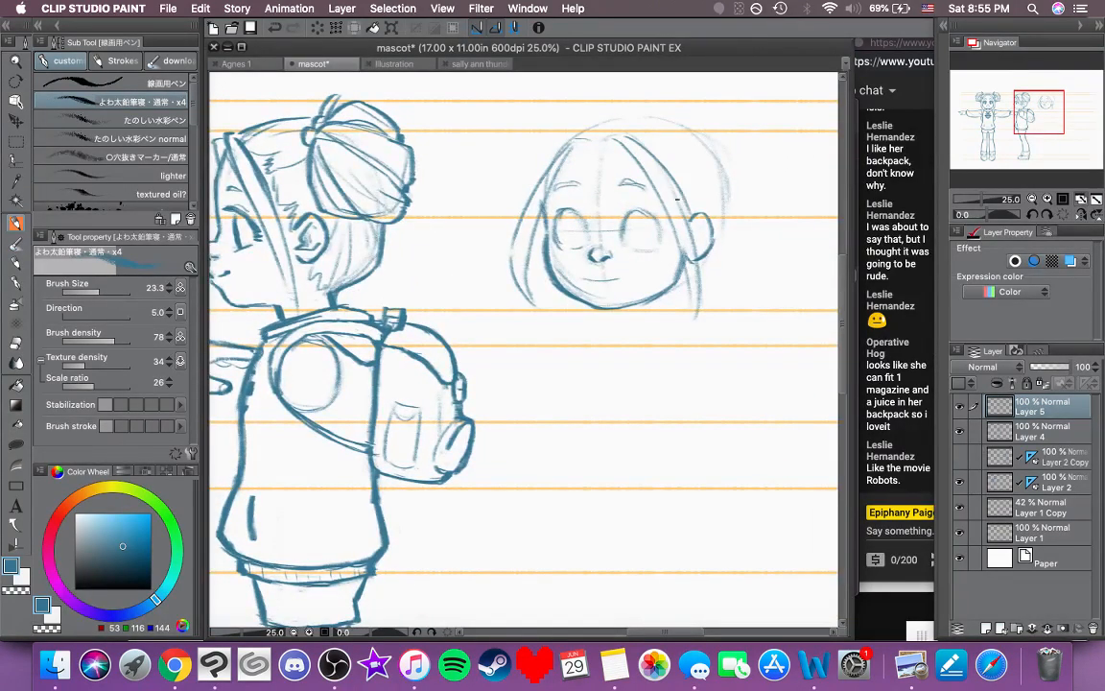
key(super+z)
mouse_move(623, 137)
mouse_down()
mouse_move(668, 178)
mouse_move(703, 247)
mouse_move(696, 302)
mouse_up()
drag(666, 206, 690, 310)
mouse_move(576, 142)
mouse_down()
mouse_move(591, 139)
mouse_move(545, 173)
mouse_up()
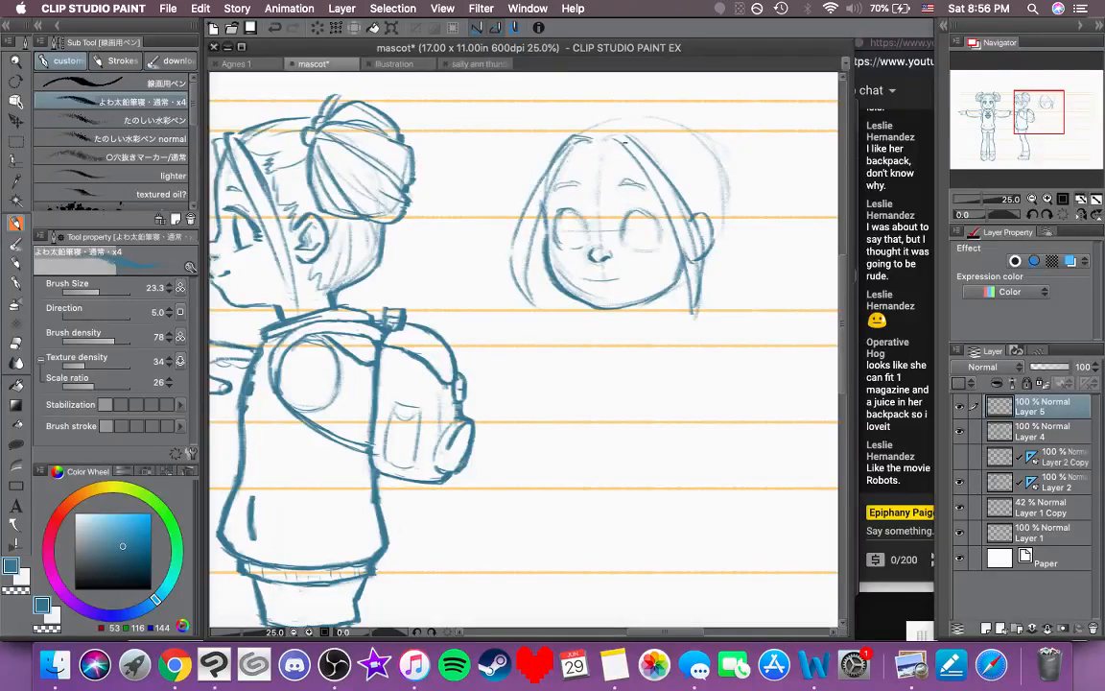
mouse_move(601, 140)
mouse_down()
mouse_move(628, 136)
mouse_move(592, 140)
mouse_up()
Step: Sketch oval irises in both eyes and darken the near eye's outline with a heavy upper lid and lashes
drag(564, 296, 543, 300)
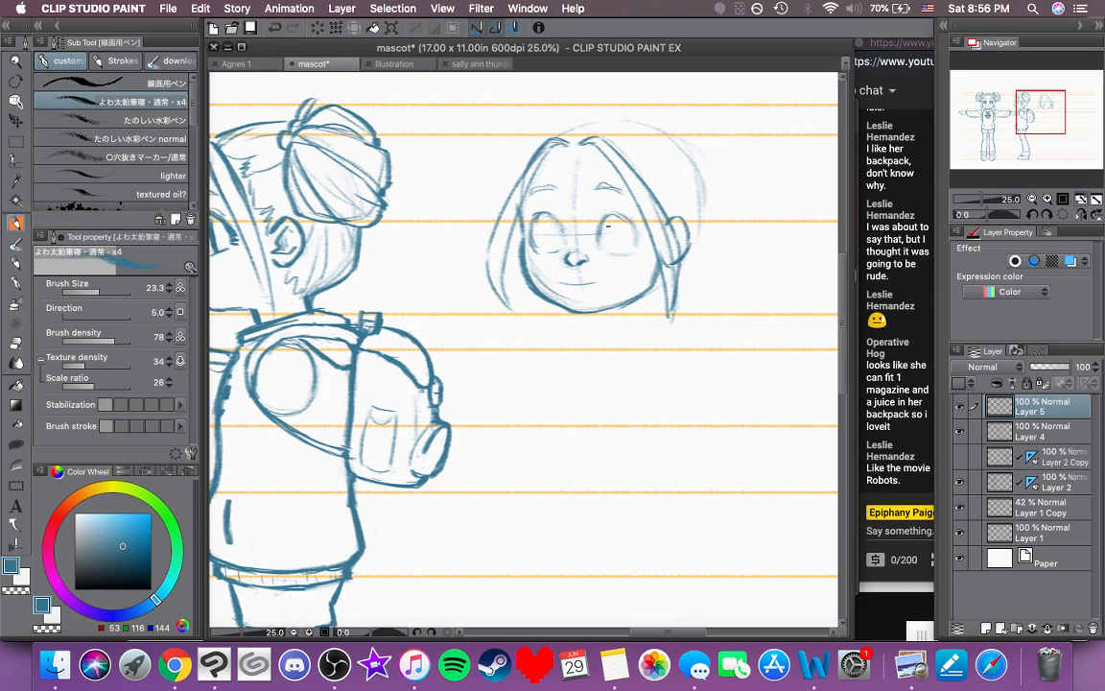
mouse_move(610, 224)
mouse_down()
mouse_move(609, 247)
mouse_move(619, 244)
mouse_up()
drag(540, 226, 552, 248)
drag(610, 316, 587, 317)
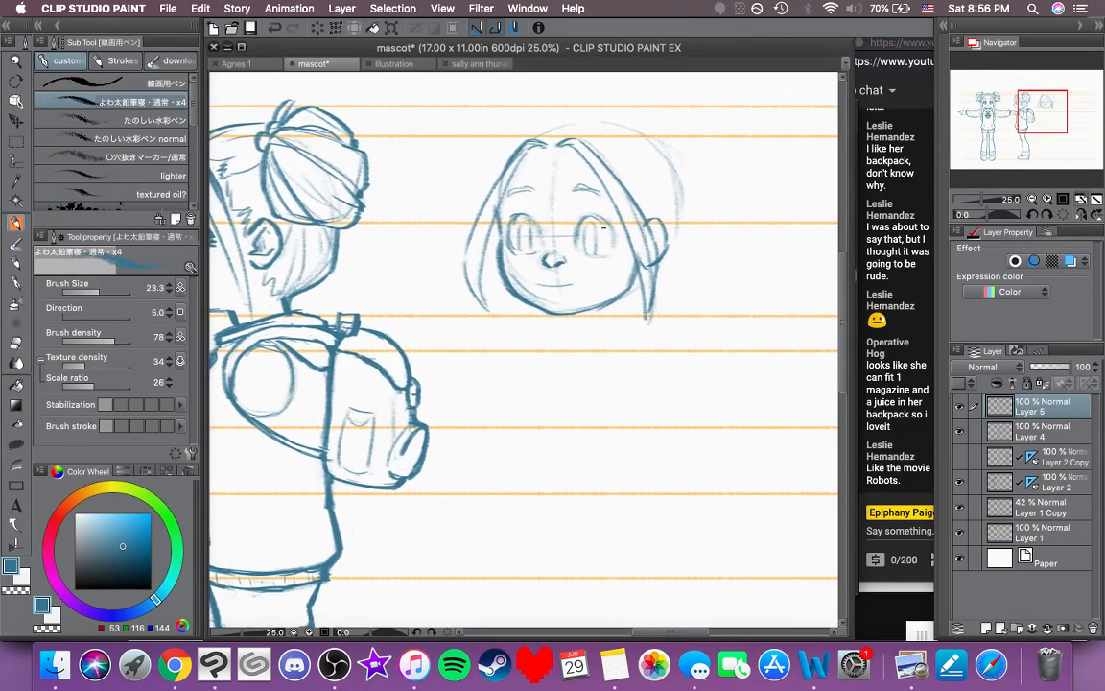
mouse_move(576, 225)
mouse_down()
mouse_move(603, 216)
mouse_move(615, 245)
mouse_up()
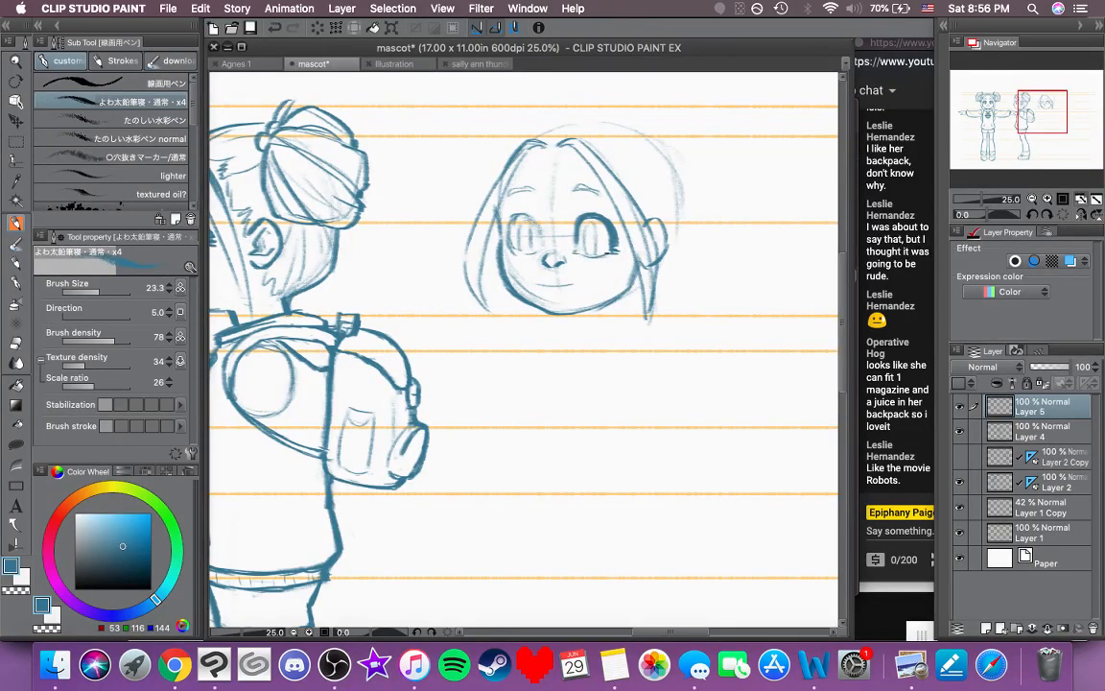
Step: Undo the last mouth stroke, then select the mouth, nudge it slightly up the face, and deselect
drag(554, 265, 550, 271)
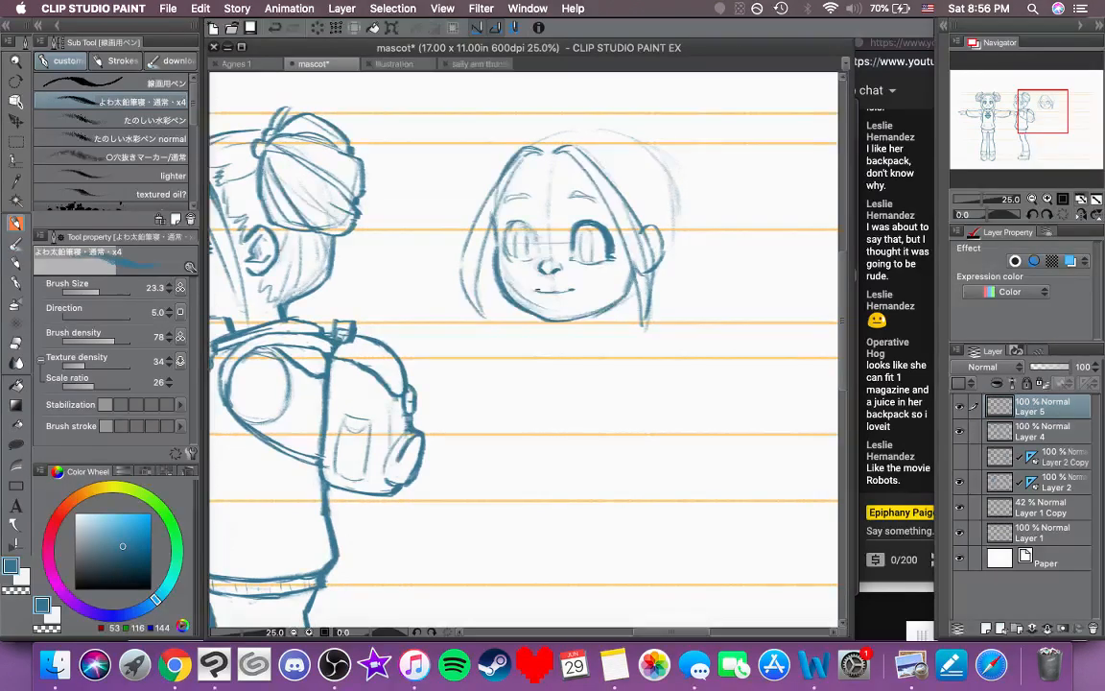
key(super+z)
drag(539, 288, 607, 286)
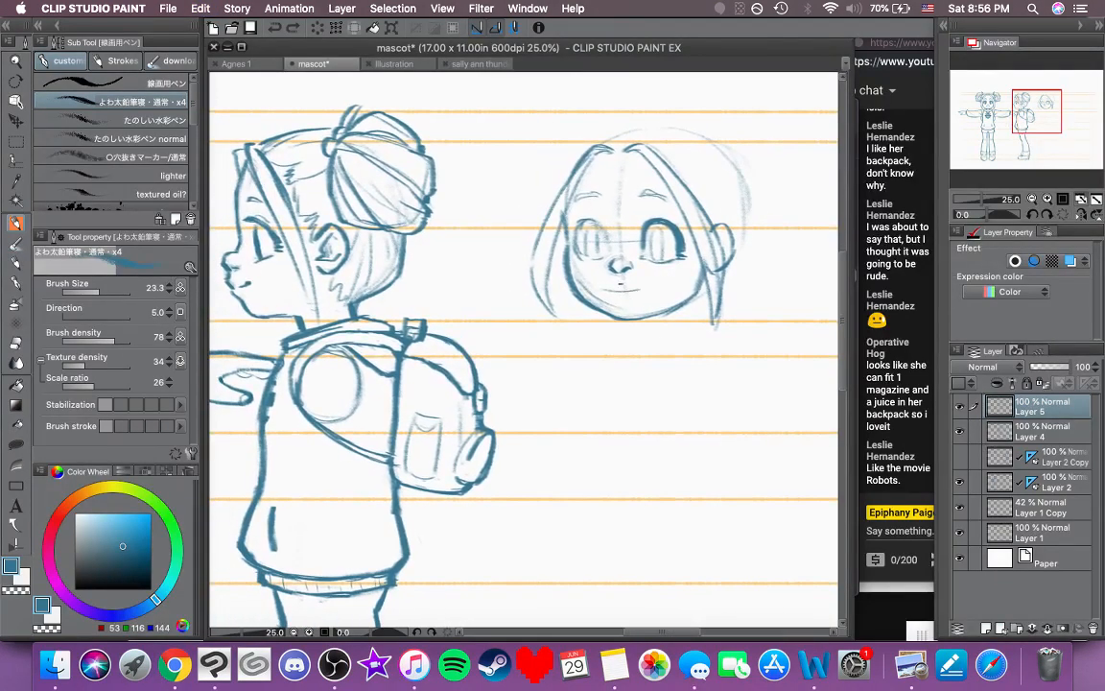
click(15, 161)
mouse_move(650, 288)
mouse_down()
mouse_move(595, 286)
mouse_move(637, 284)
mouse_up()
click(15, 120)
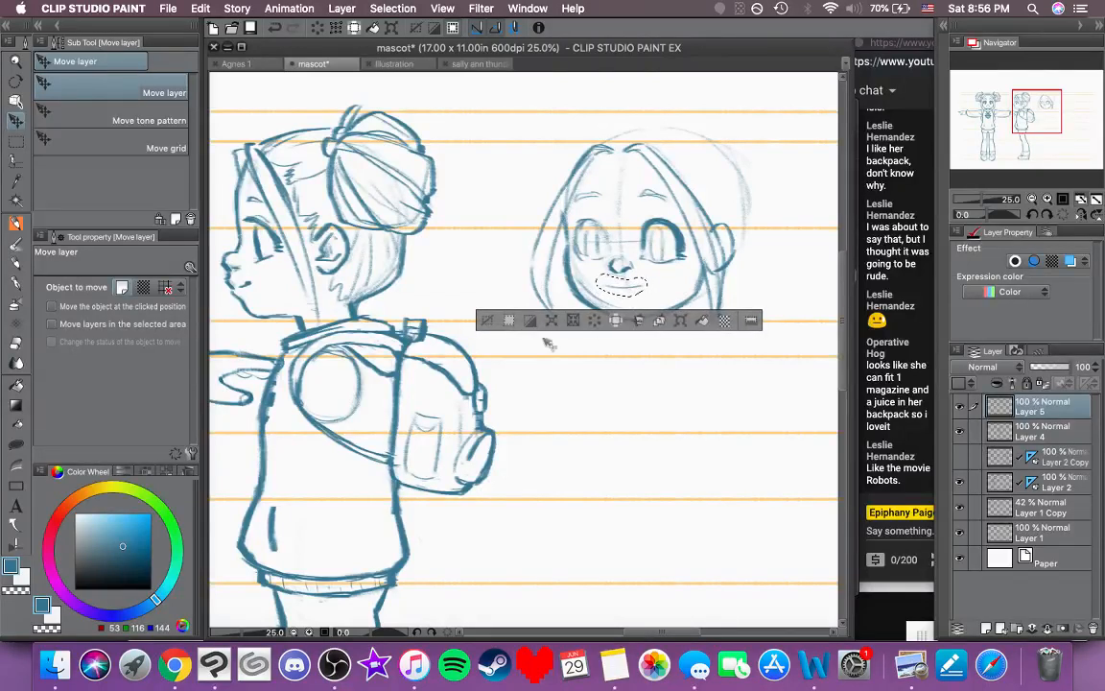
click(487, 320)
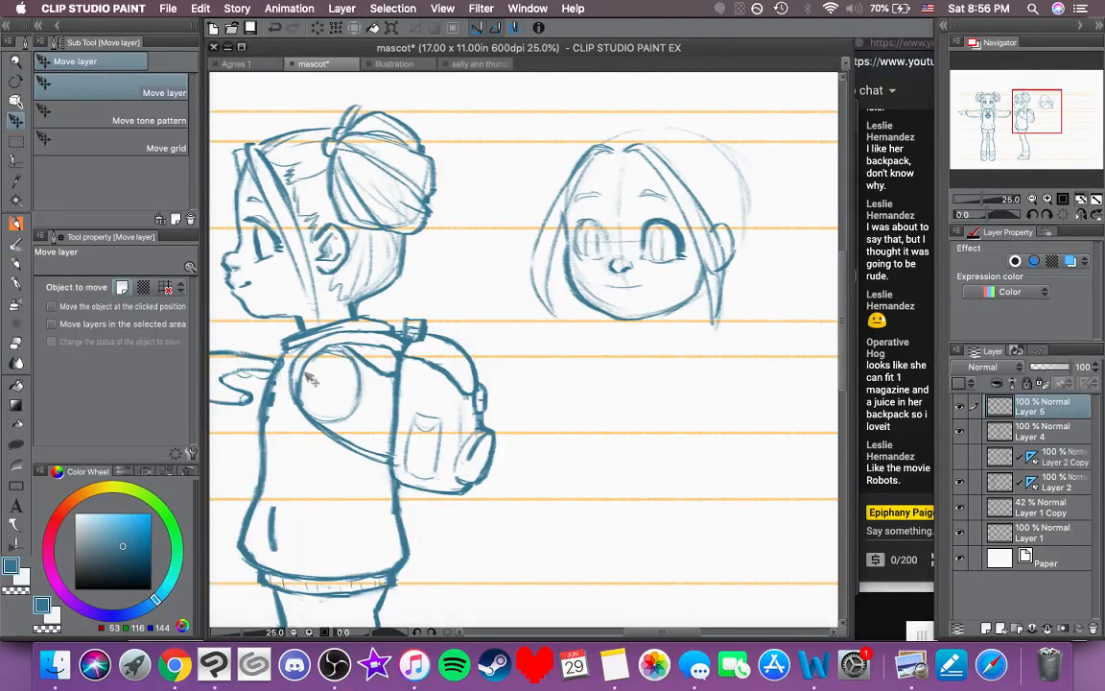
Step: Redraw the mouth with darker corners and a small lower-lip mark, checking the face in a mirrored view
click(14, 220)
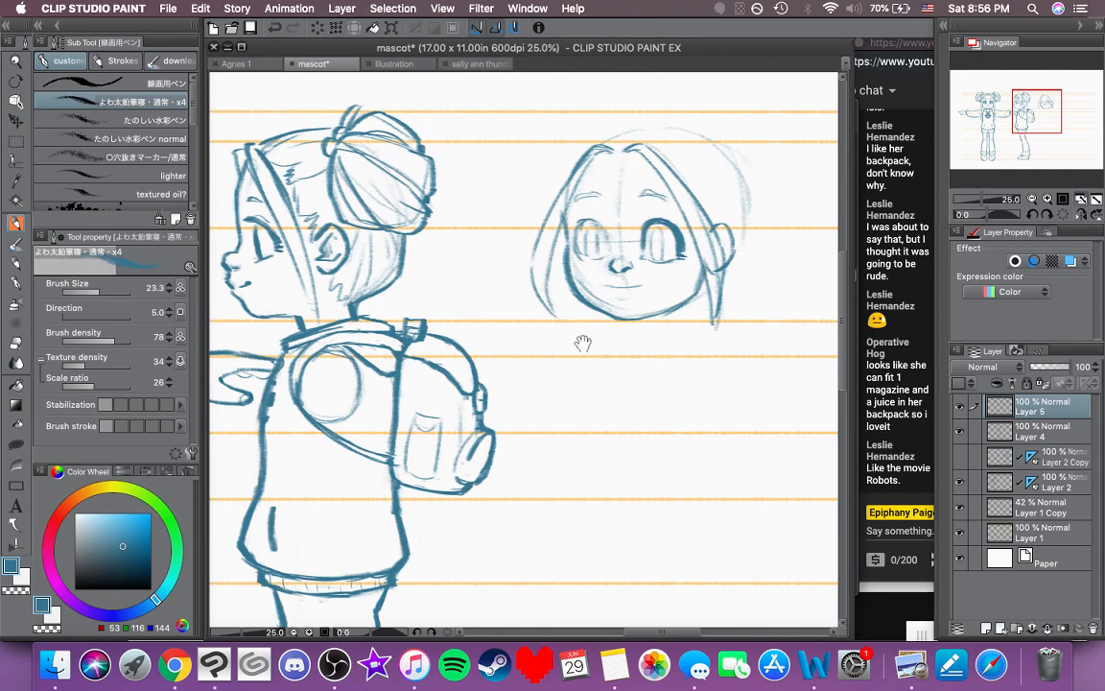
mouse_move(584, 342)
mouse_down()
mouse_move(921, 357)
mouse_move(547, 348)
mouse_up()
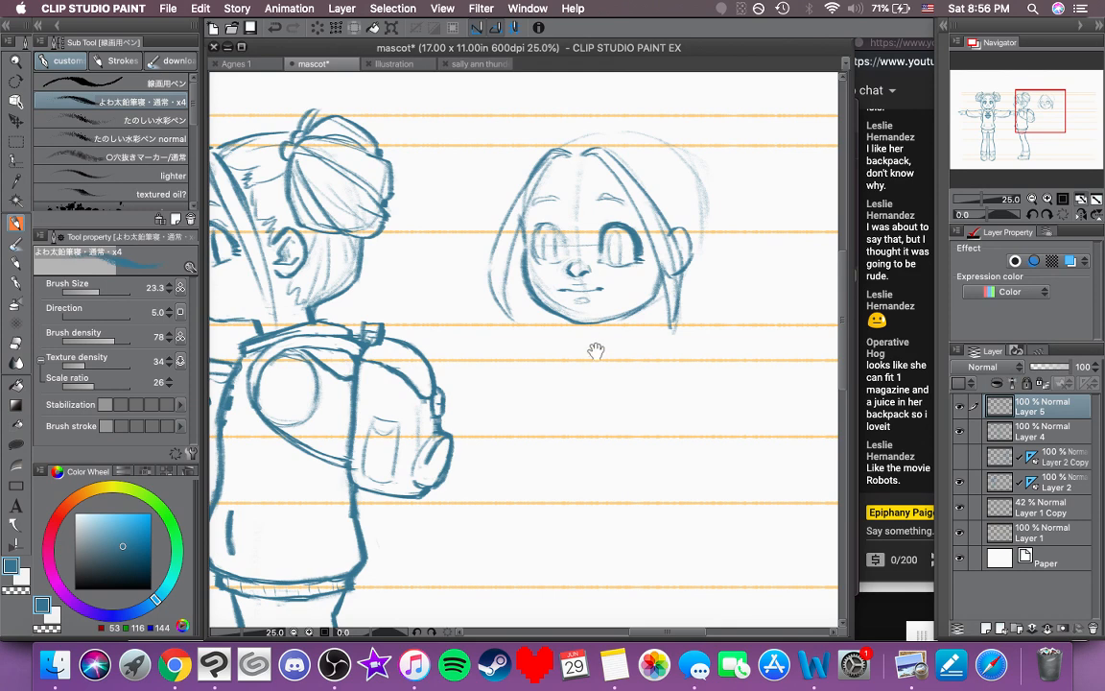
drag(596, 348, 593, 353)
key(super+z)
key(super+z)
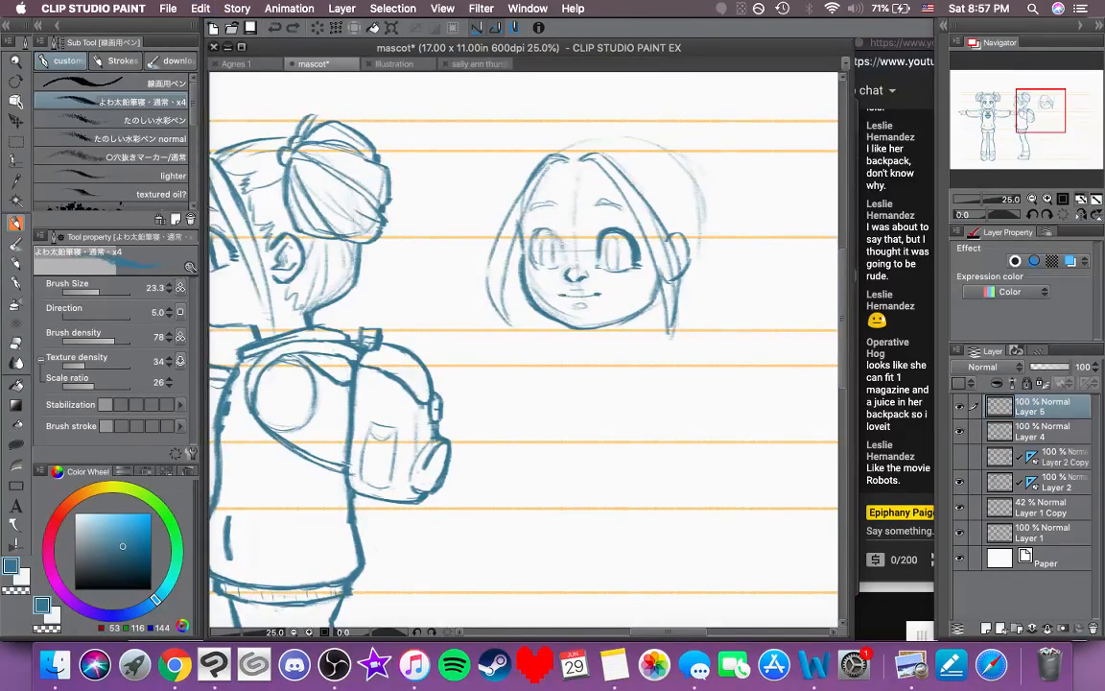
key(super+z)
click(1082, 214)
click(1082, 214)
Step: Outline the hair over the crown and back of the head, and add the neck below the jaw
drag(695, 268, 640, 306)
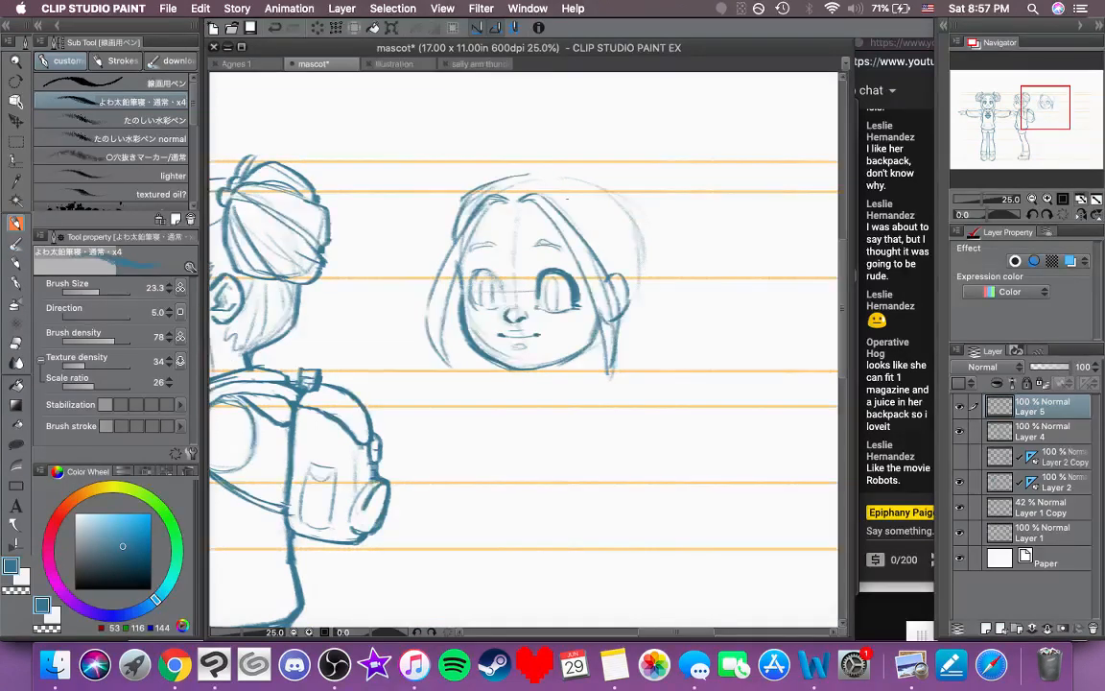
mouse_move(552, 175)
mouse_down()
mouse_move(532, 176)
mouse_move(590, 184)
mouse_move(623, 257)
mouse_up()
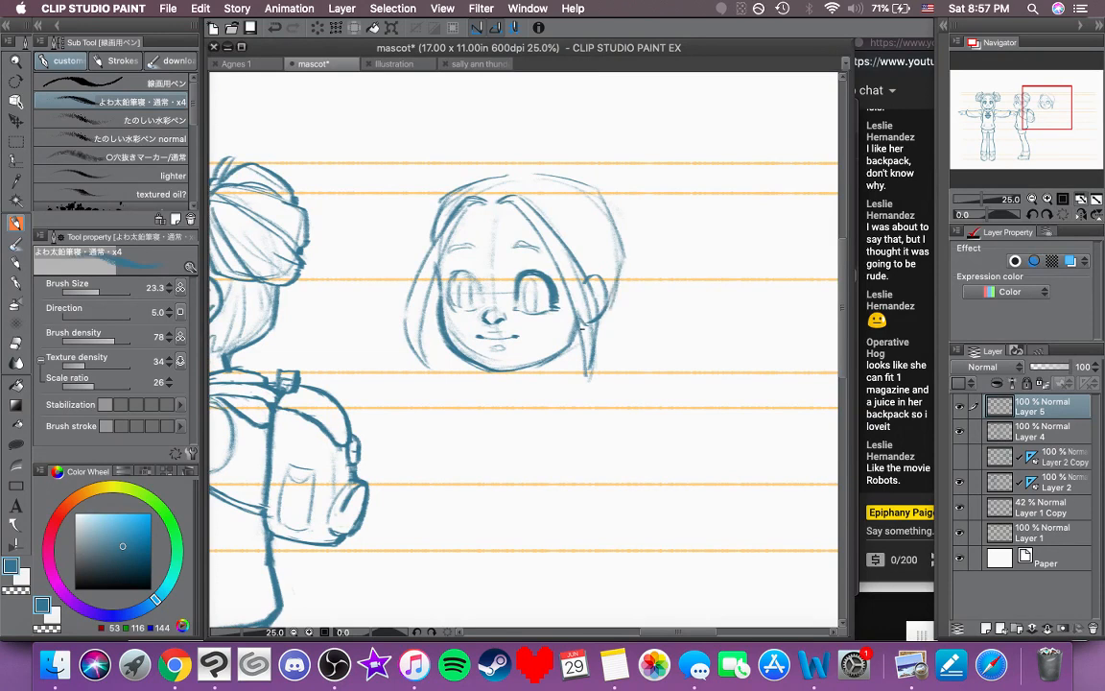
mouse_move(566, 381)
mouse_down()
mouse_move(591, 327)
mouse_move(541, 327)
mouse_up()
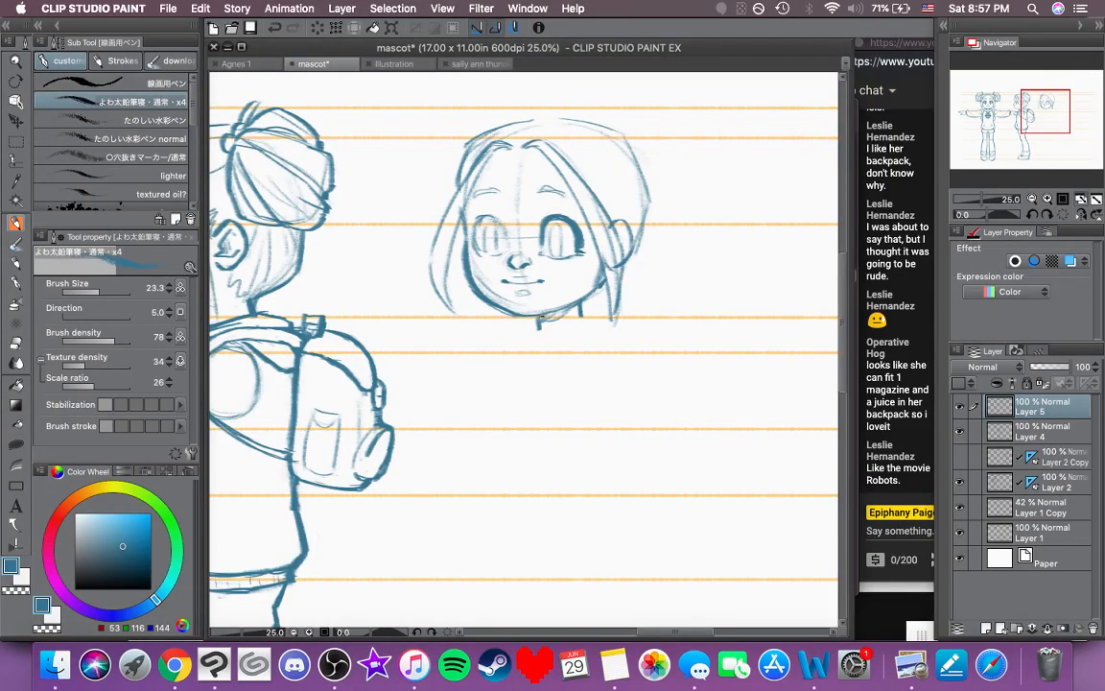
Step: Sketch the V-shaped hoodie collar around the neck and start the far shoulder's curve
mouse_move(579, 359)
mouse_down()
mouse_move(638, 366)
mouse_move(727, 341)
mouse_move(669, 379)
mouse_move(631, 318)
mouse_move(646, 310)
mouse_move(656, 246)
mouse_move(699, 263)
mouse_up()
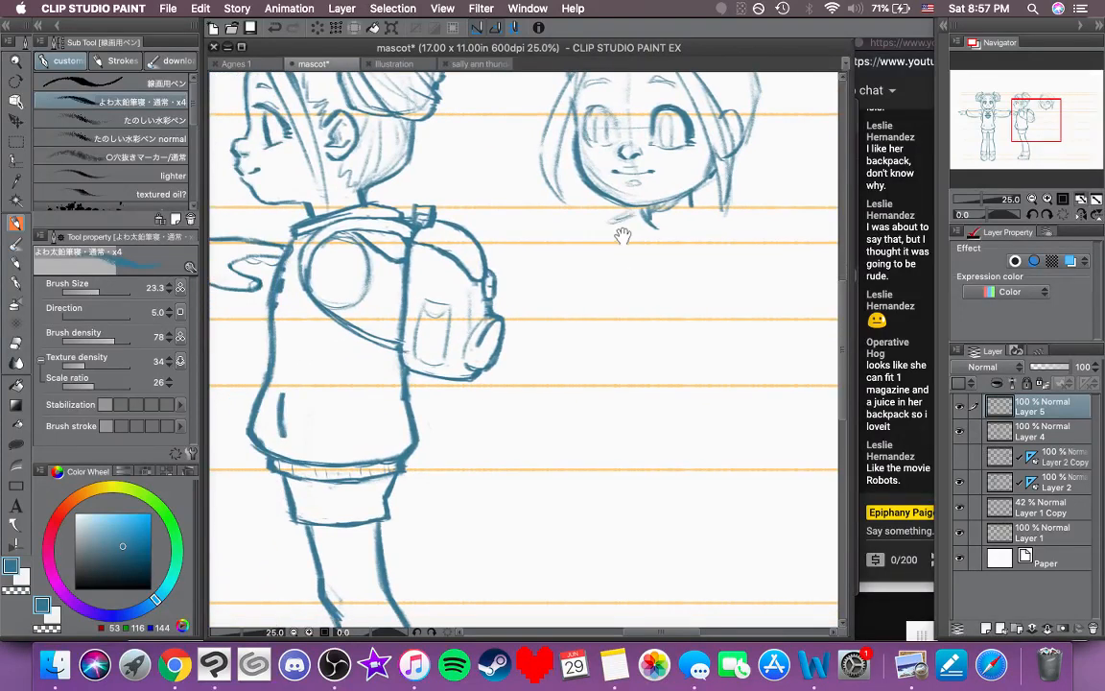
drag(632, 251, 642, 263)
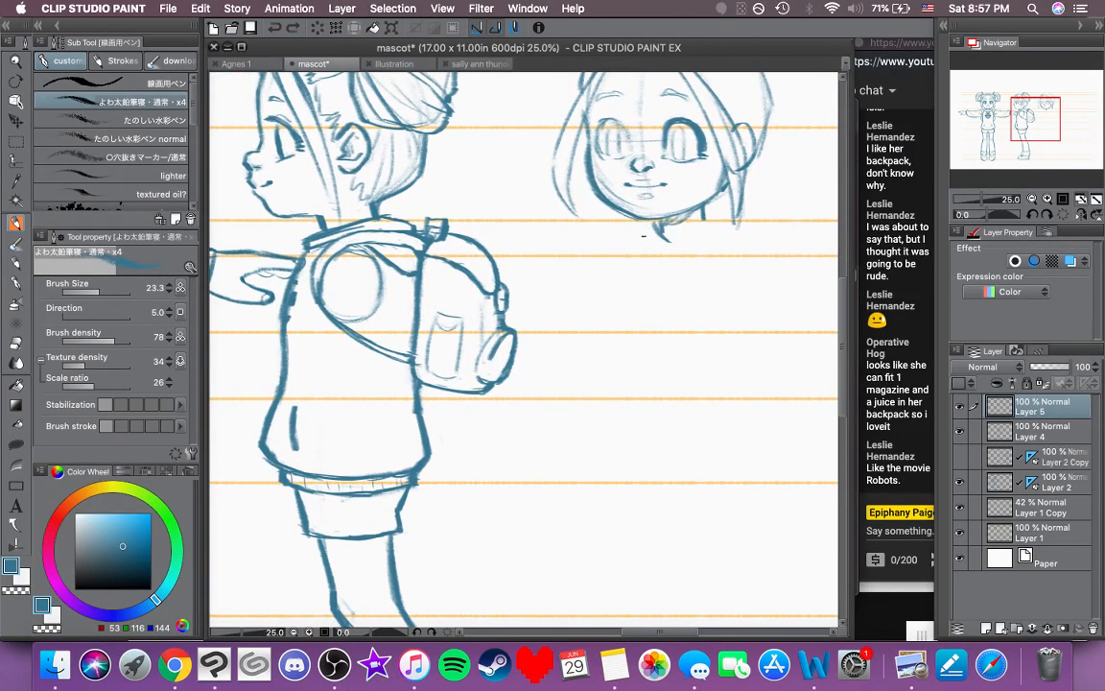
mouse_move(641, 231)
mouse_down()
mouse_move(578, 244)
mouse_move(648, 230)
mouse_move(672, 247)
mouse_move(593, 271)
mouse_move(575, 228)
mouse_move(537, 303)
mouse_up()
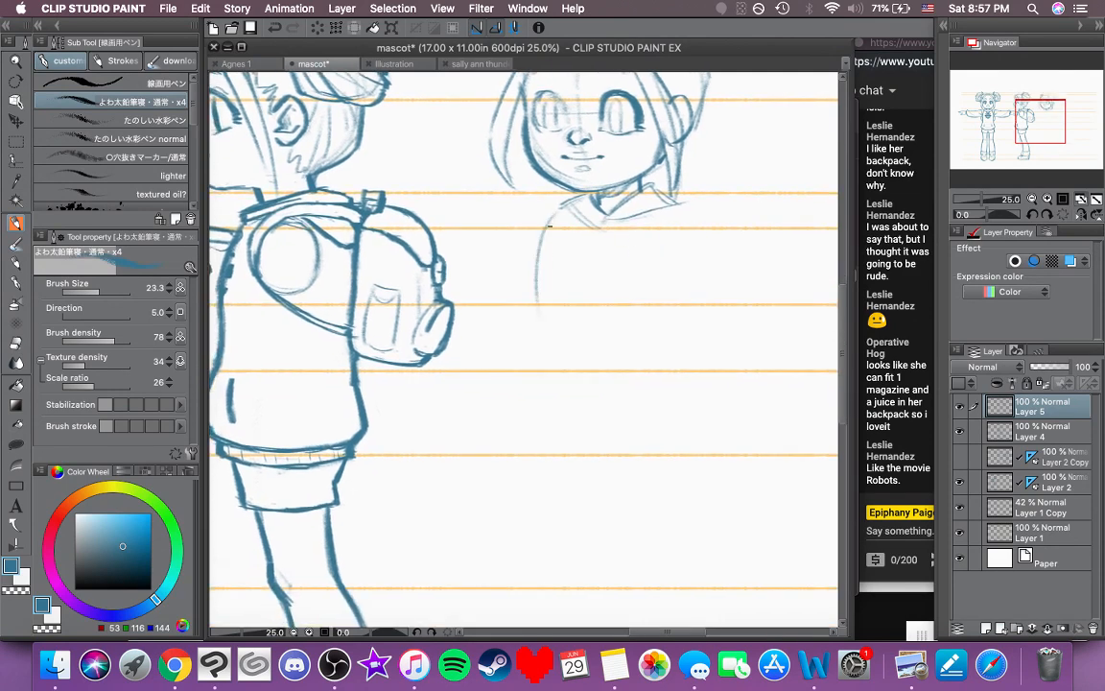
Step: Sketch both sides of the hoodie torso from the shoulders down to the hem guideline, flaring toward the bottom
drag(557, 227, 534, 462)
drag(609, 359, 549, 359)
mouse_move(616, 203)
mouse_down()
mouse_move(628, 213)
mouse_move(623, 339)
mouse_up()
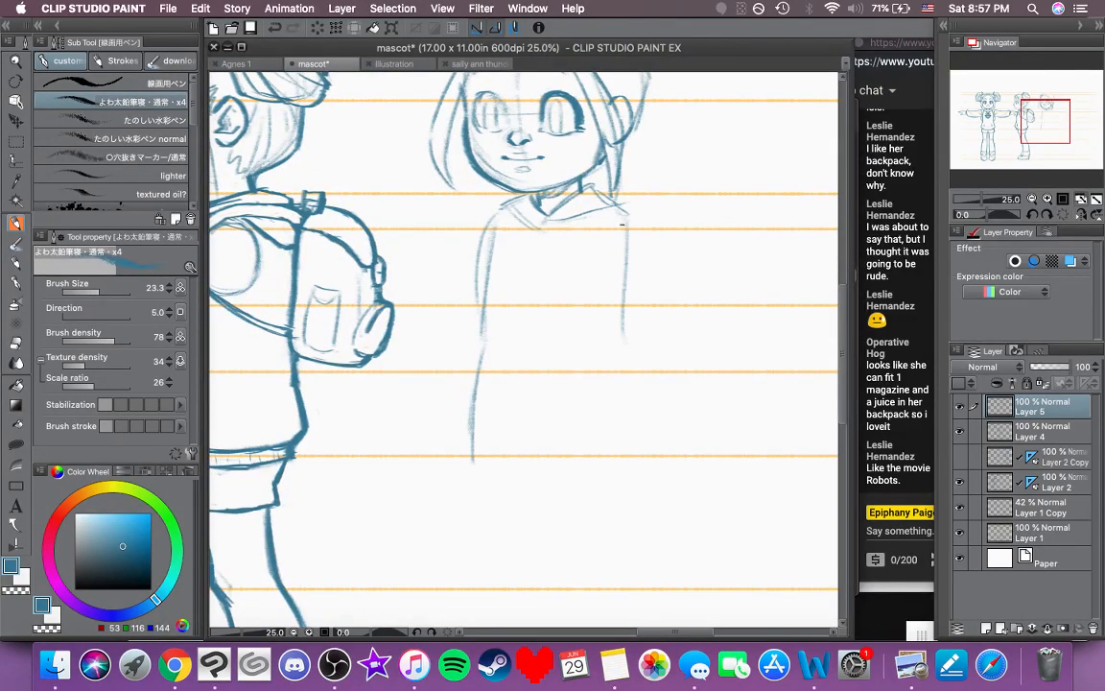
mouse_move(625, 253)
mouse_down()
mouse_move(627, 371)
mouse_move(622, 358)
mouse_move(629, 460)
mouse_up()
drag(515, 332, 655, 359)
drag(641, 225, 562, 228)
mouse_move(654, 285)
mouse_down()
mouse_move(528, 282)
mouse_move(571, 278)
mouse_up()
Step: Draw the curved hem across the bottom of the hoodie and darken the torso's far side line
drag(630, 422, 626, 329)
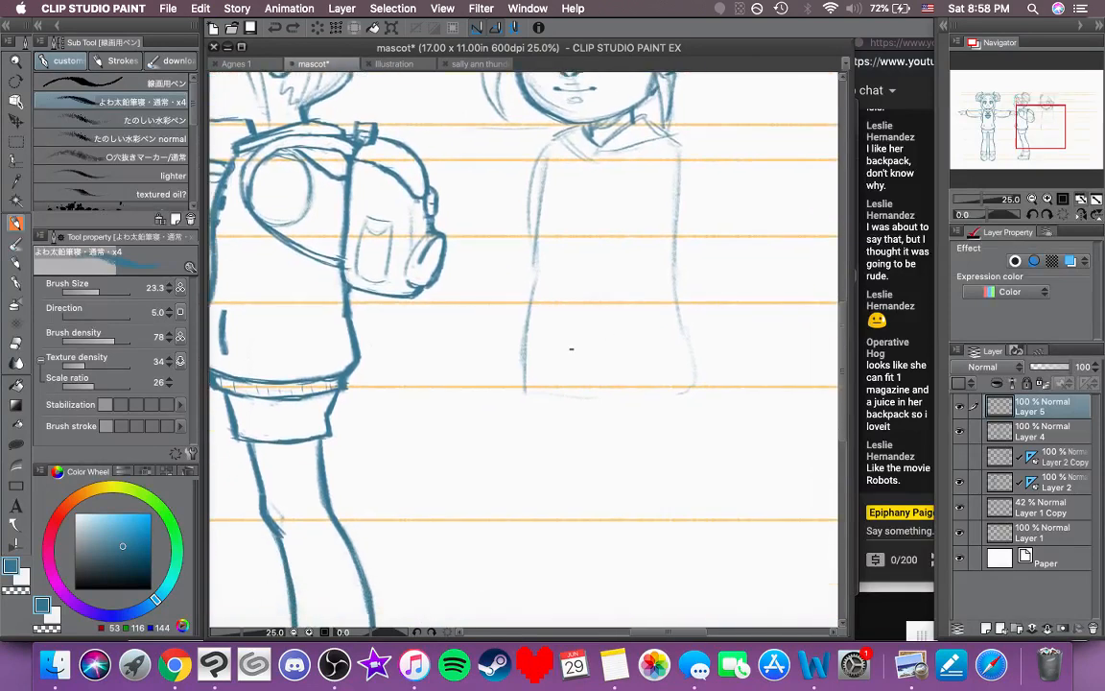
mouse_move(515, 361)
mouse_down()
mouse_move(569, 388)
mouse_move(671, 380)
mouse_move(692, 361)
mouse_move(689, 347)
mouse_move(782, 350)
mouse_move(787, 360)
mouse_up()
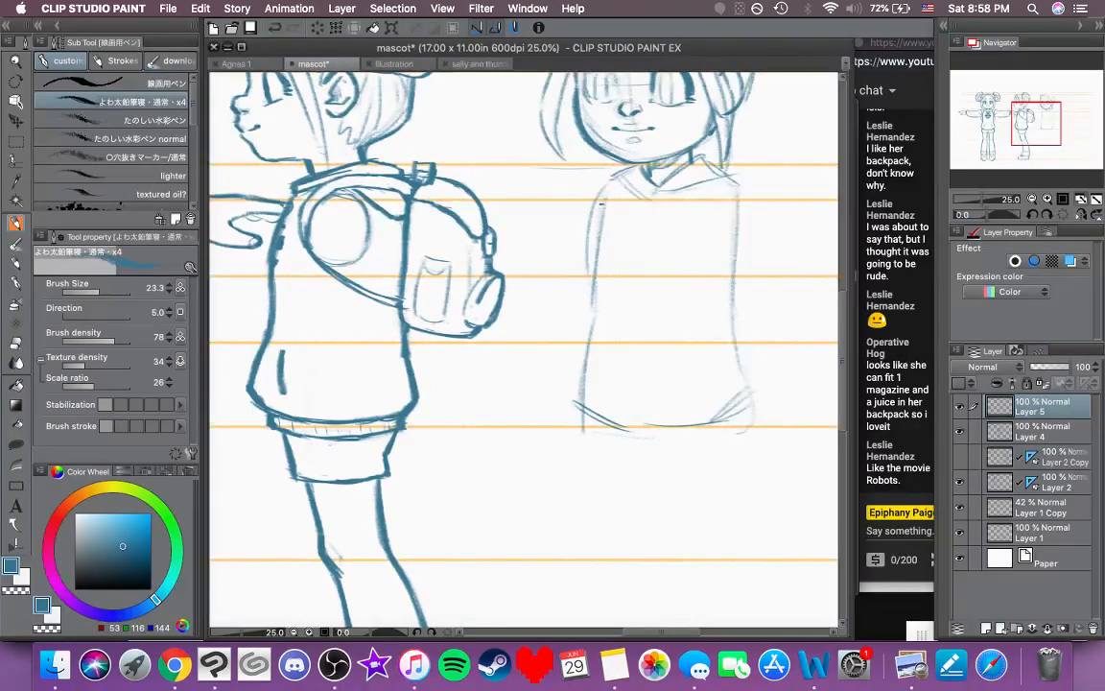
mouse_move(603, 196)
mouse_down()
mouse_move(573, 375)
mouse_move(581, 401)
mouse_up()
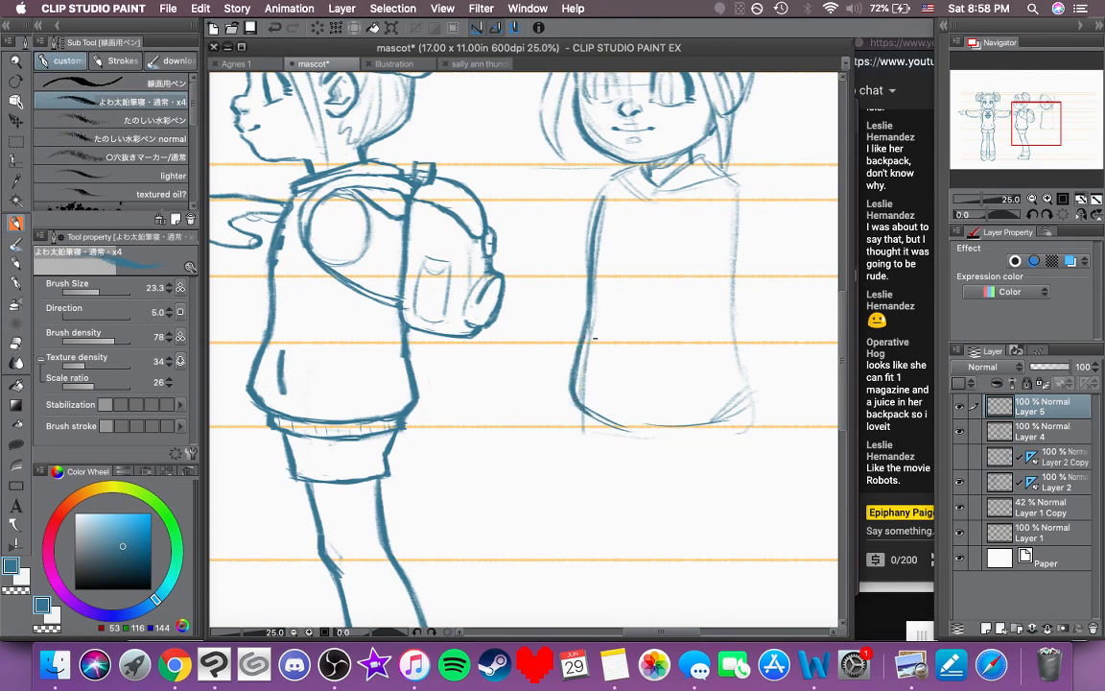
key(super+z)
Step: Draw the two slanted pocket openings on the lower front of the hoodie and save the file
drag(601, 346, 581, 382)
drag(669, 359, 677, 404)
key(super+z)
drag(672, 354, 688, 405)
drag(702, 310, 644, 418)
key(super+s)
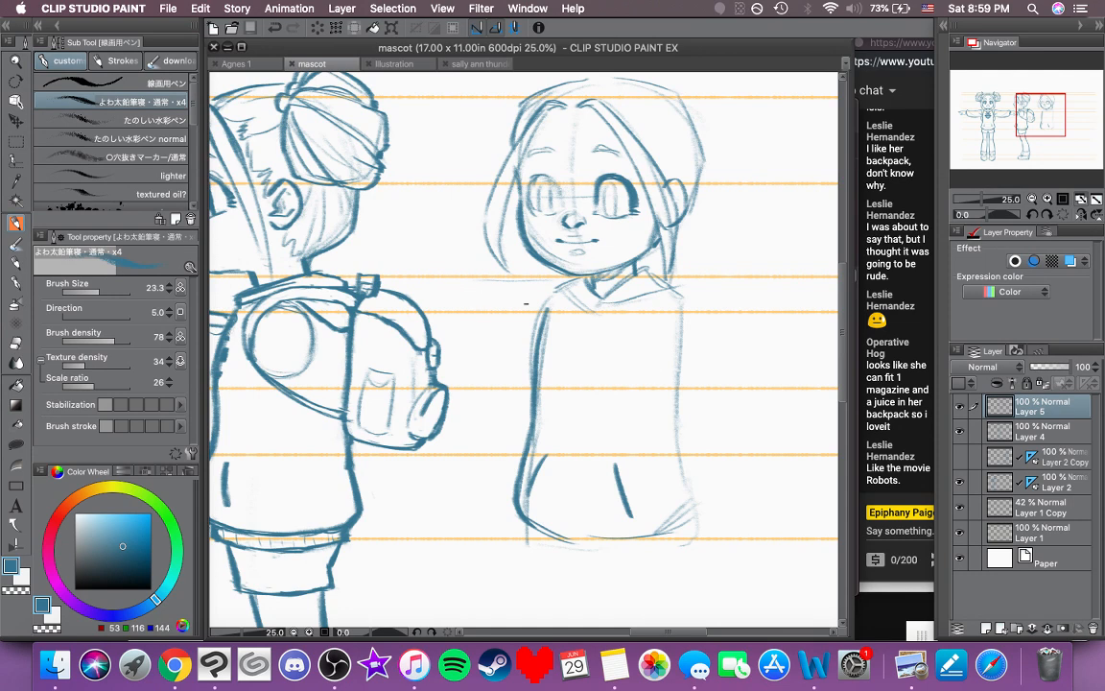
Step: Draw the two drawstrings hanging from the hoodie's collar on the three-quarter view
mouse_move(587, 317)
mouse_down()
mouse_move(633, 257)
mouse_move(613, 288)
mouse_up()
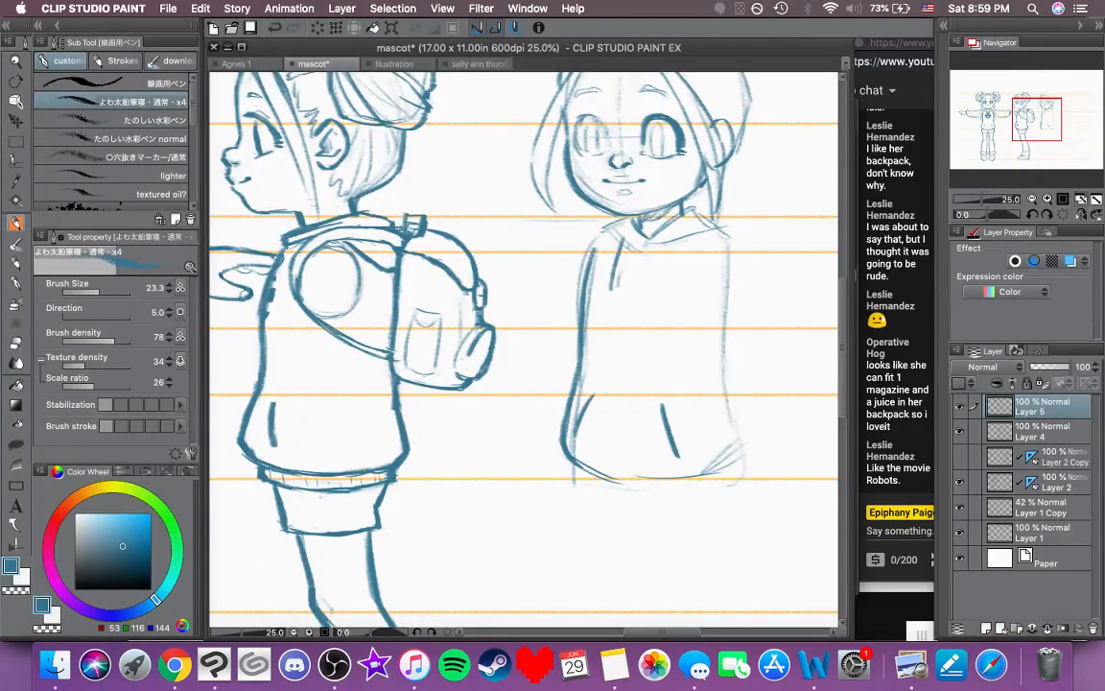
mouse_move(629, 246)
mouse_down()
mouse_move(616, 287)
mouse_move(655, 283)
mouse_up()
mouse_move(632, 328)
mouse_down()
mouse_move(660, 343)
mouse_move(588, 307)
mouse_up()
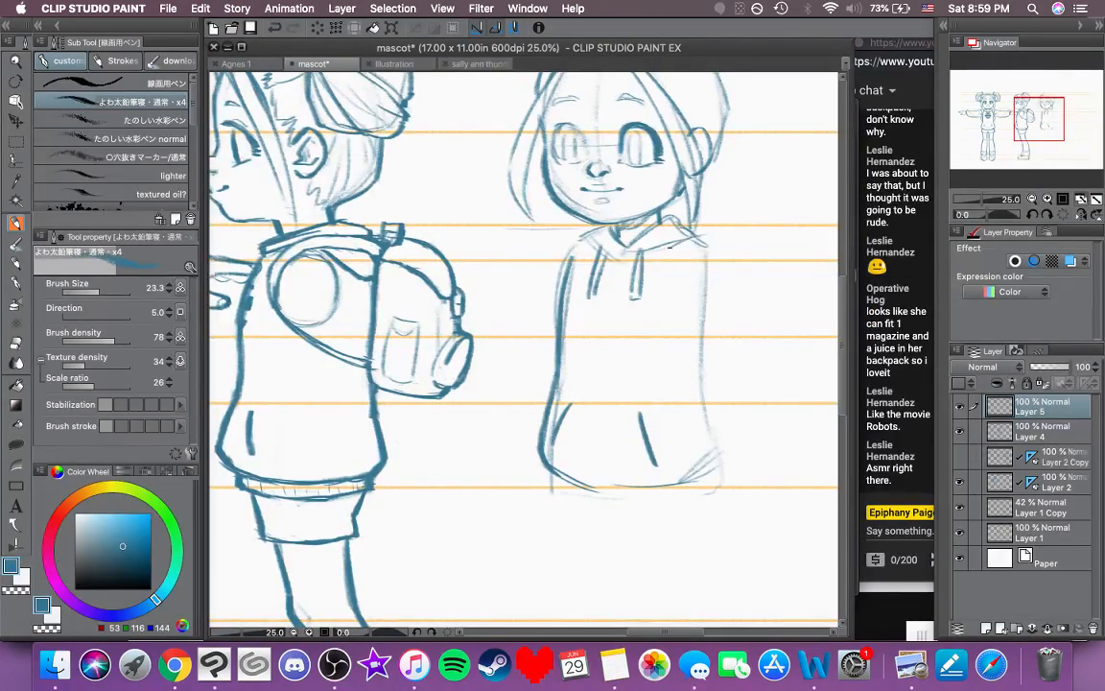
Step: Sketch an elongated oval for the near arm's opening at the shoulder and touch up the far shoulder line
mouse_move(721, 265)
mouse_down()
mouse_move(671, 251)
mouse_move(643, 304)
mouse_move(657, 305)
mouse_up()
drag(659, 237, 661, 299)
drag(599, 240, 592, 280)
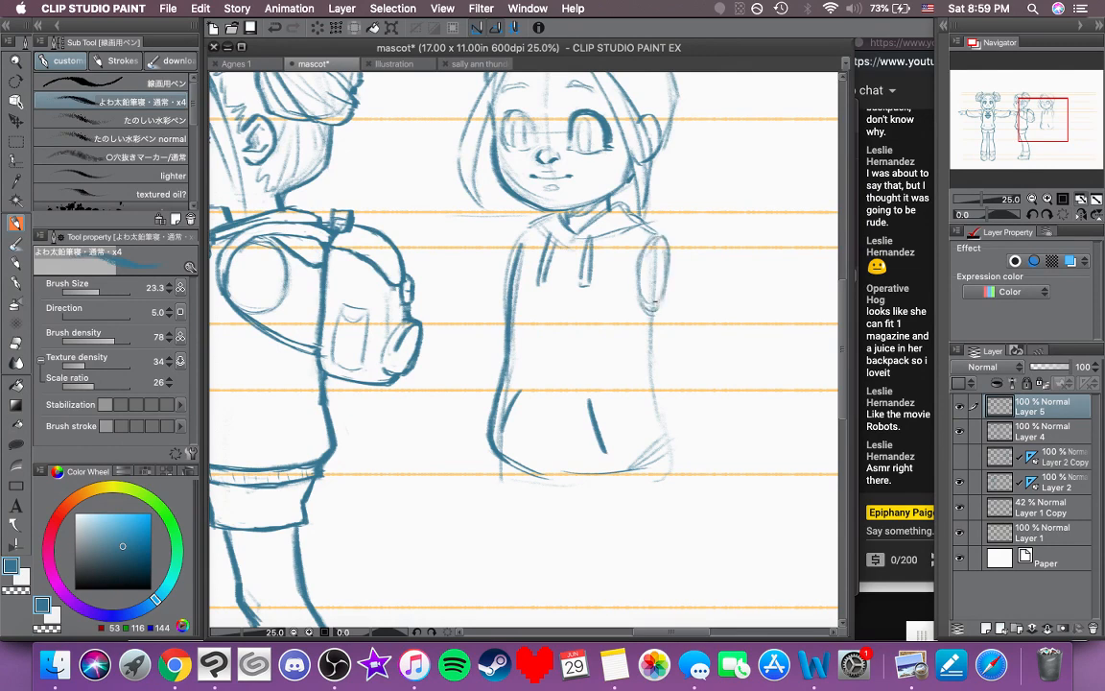
drag(692, 339, 747, 331)
drag(585, 216, 574, 232)
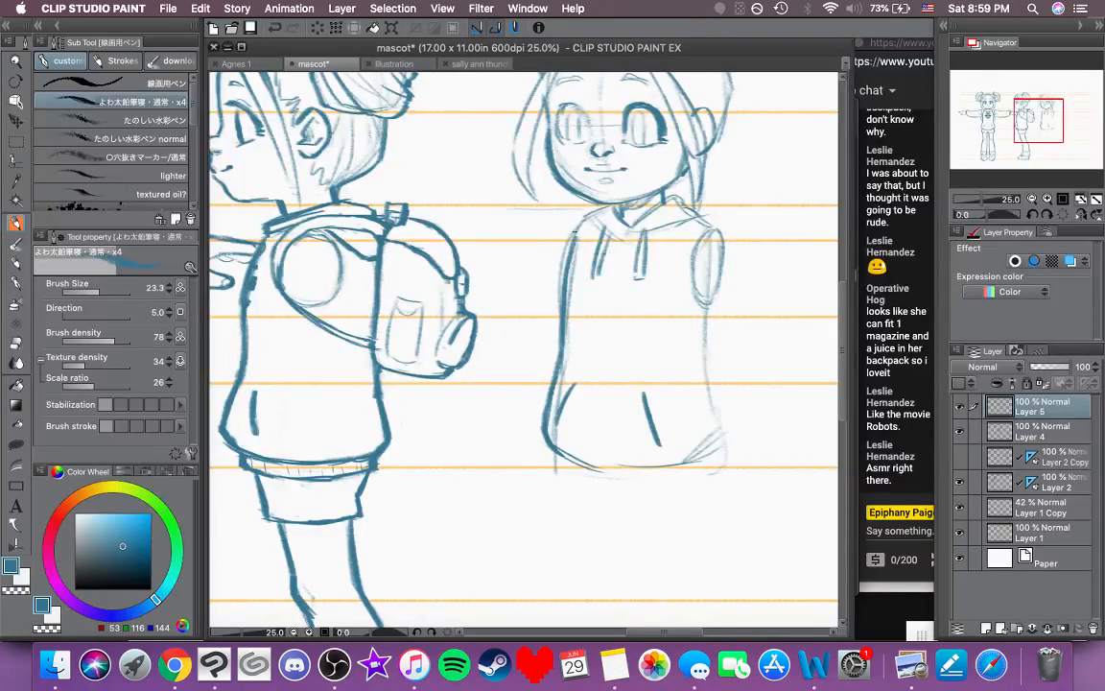
drag(524, 347, 553, 286)
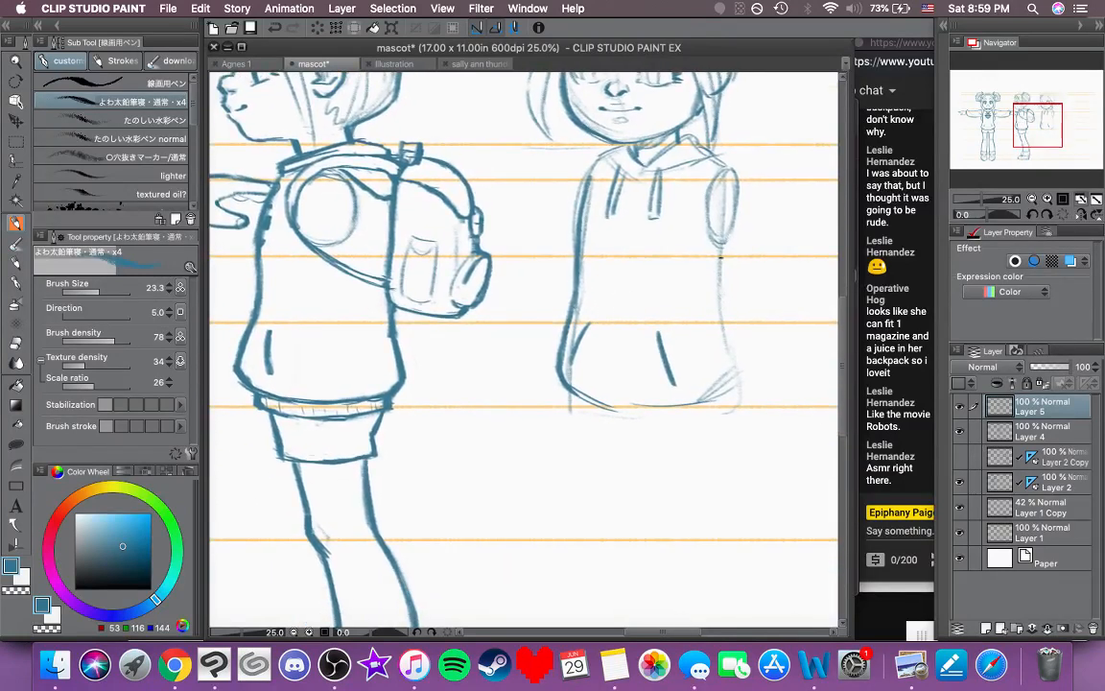
Step: Darken the hoodie's near side down to the flared bottom corner and draw the curved band beneath its hem
drag(720, 296, 721, 316)
drag(724, 259, 731, 368)
mouse_move(721, 319)
mouse_down()
mouse_move(729, 361)
mouse_move(702, 400)
mouse_up()
drag(734, 291, 704, 323)
mouse_move(705, 257)
mouse_down()
mouse_move(710, 330)
mouse_move(704, 257)
mouse_up()
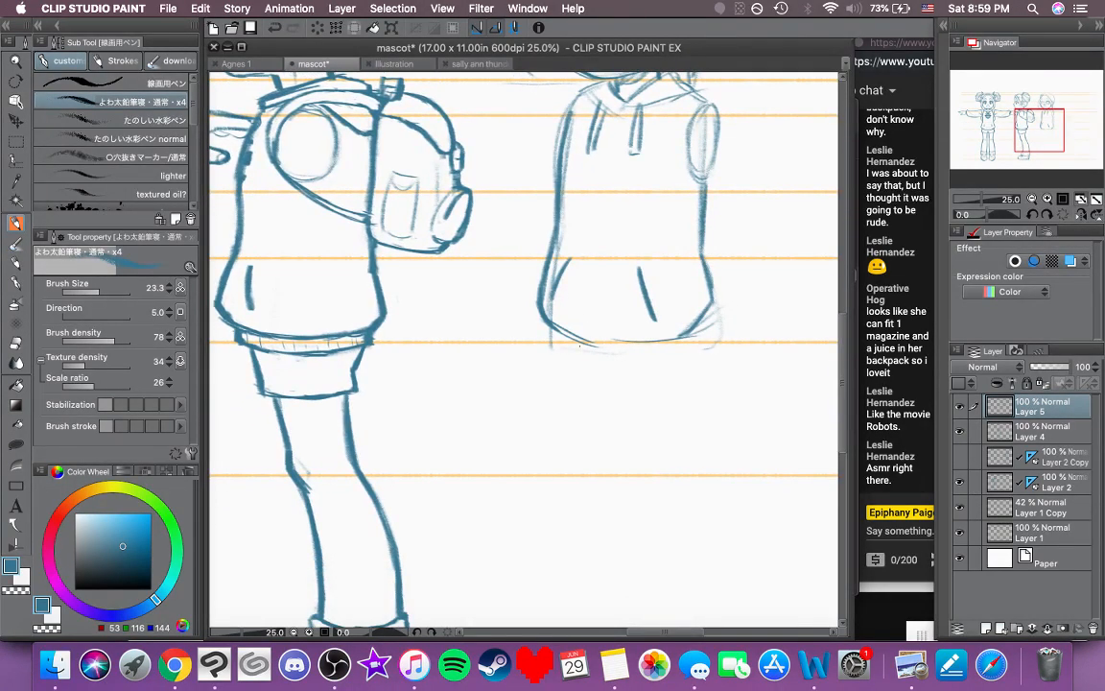
mouse_move(546, 318)
mouse_down()
mouse_move(548, 335)
mouse_move(641, 359)
mouse_up()
mouse_move(735, 255)
mouse_down()
mouse_move(751, 388)
mouse_move(748, 280)
mouse_up()
Step: Sketch the shorts below the hoodie with short straight sides, curved leg openings and a line dividing the two legs
mouse_move(565, 369)
mouse_down()
mouse_move(570, 408)
mouse_move(595, 415)
mouse_up()
key(super+z)
drag(713, 373, 717, 408)
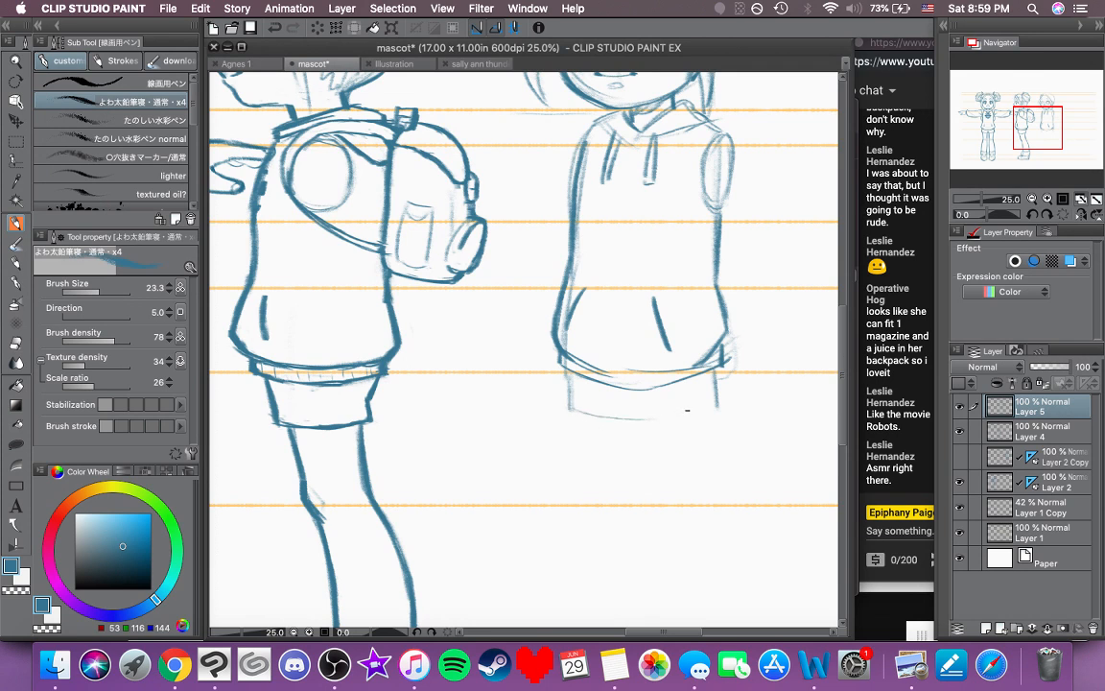
mouse_move(567, 372)
mouse_down()
mouse_move(571, 410)
mouse_move(630, 423)
mouse_move(721, 413)
mouse_up()
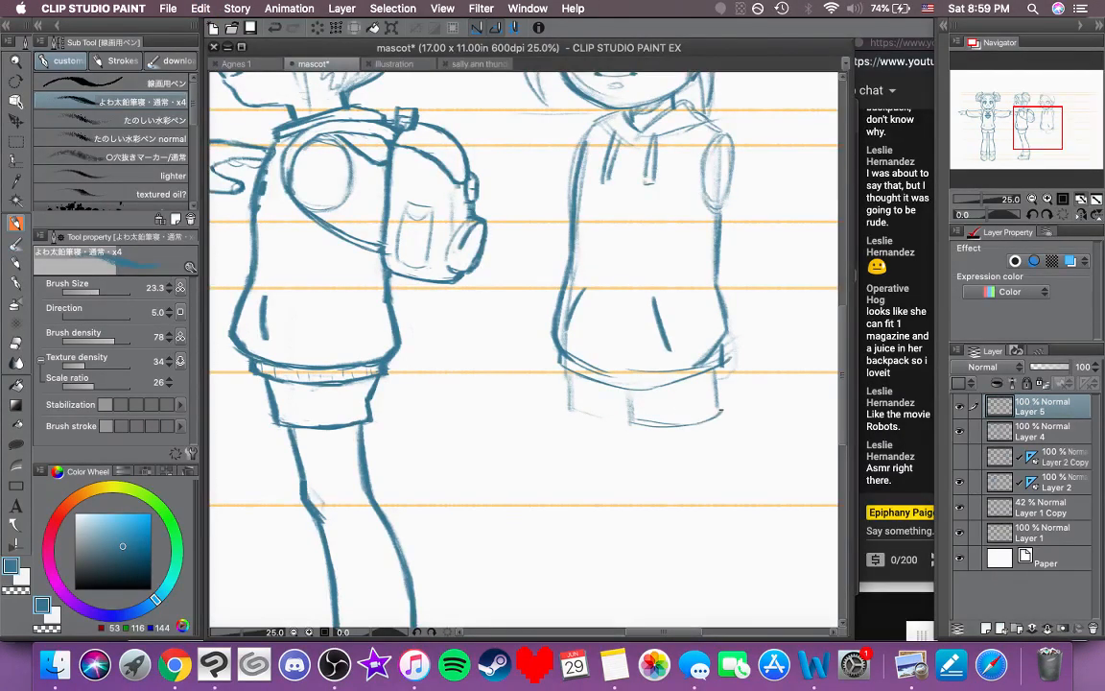
drag(571, 408, 628, 422)
mouse_move(564, 353)
mouse_down()
mouse_move(570, 384)
mouse_move(630, 412)
mouse_up()
mouse_move(697, 449)
mouse_down()
mouse_move(692, 551)
mouse_move(671, 422)
mouse_move(671, 288)
mouse_move(708, 264)
mouse_up()
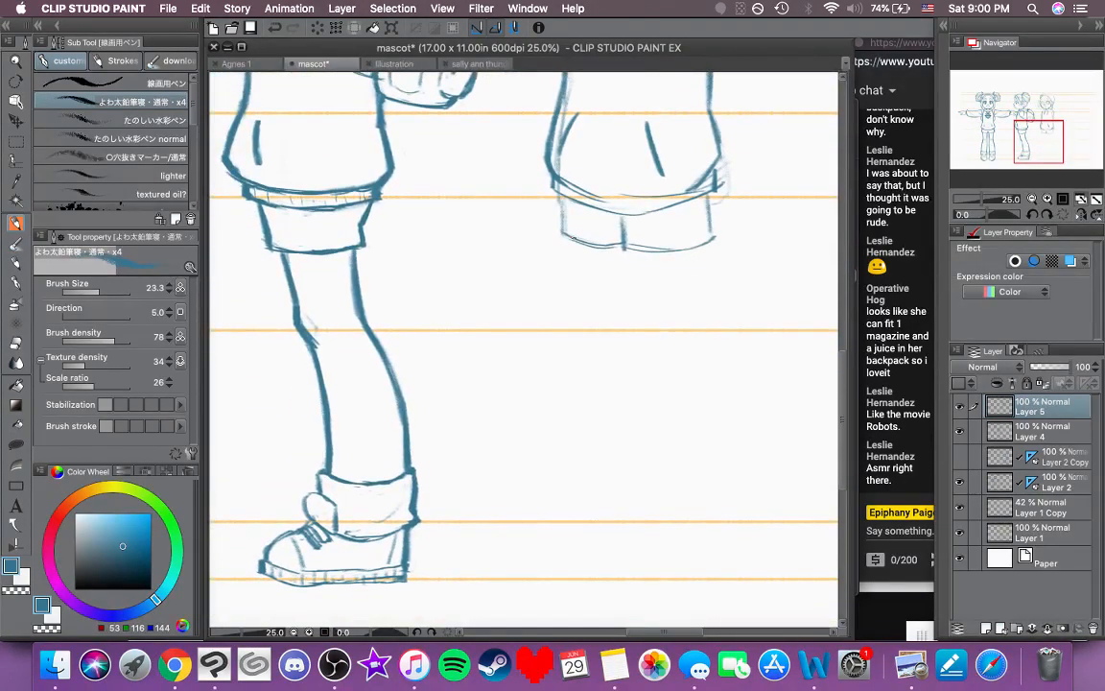
Step: Sketch both thighs from the shorts down to the knee guideline, marking each knee with a light curve
mouse_move(569, 236)
mouse_down()
mouse_move(596, 346)
mouse_move(603, 324)
mouse_up()
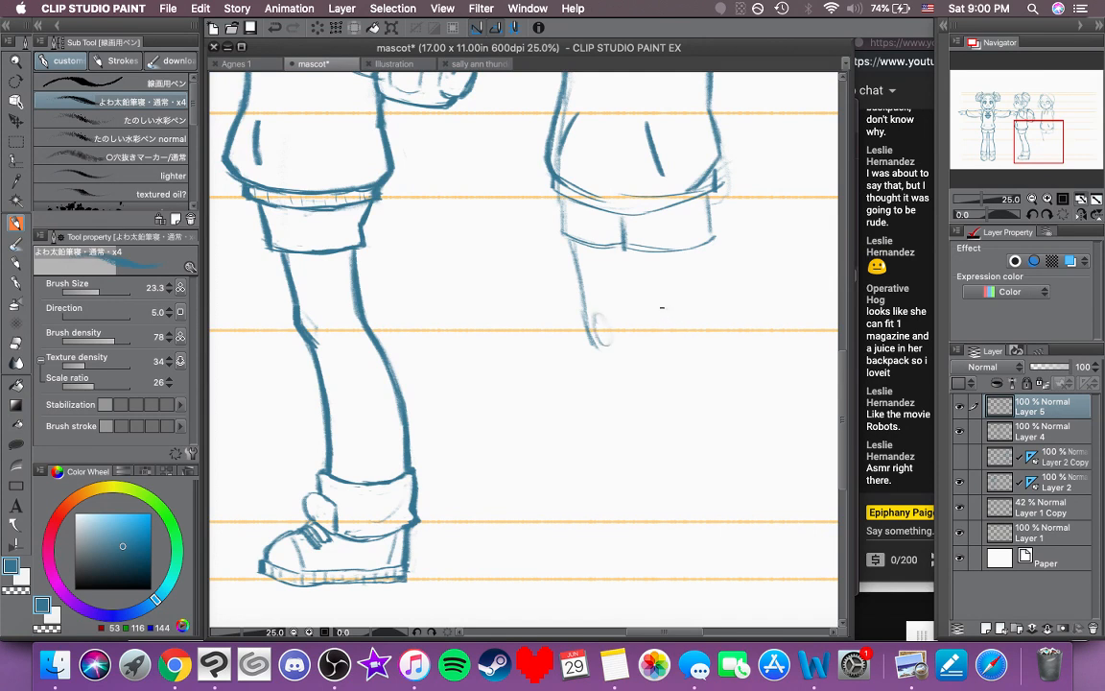
drag(668, 312, 677, 348)
drag(638, 253, 657, 332)
drag(639, 264, 655, 335)
key(super+z)
drag(636, 251, 649, 324)
drag(641, 278, 657, 350)
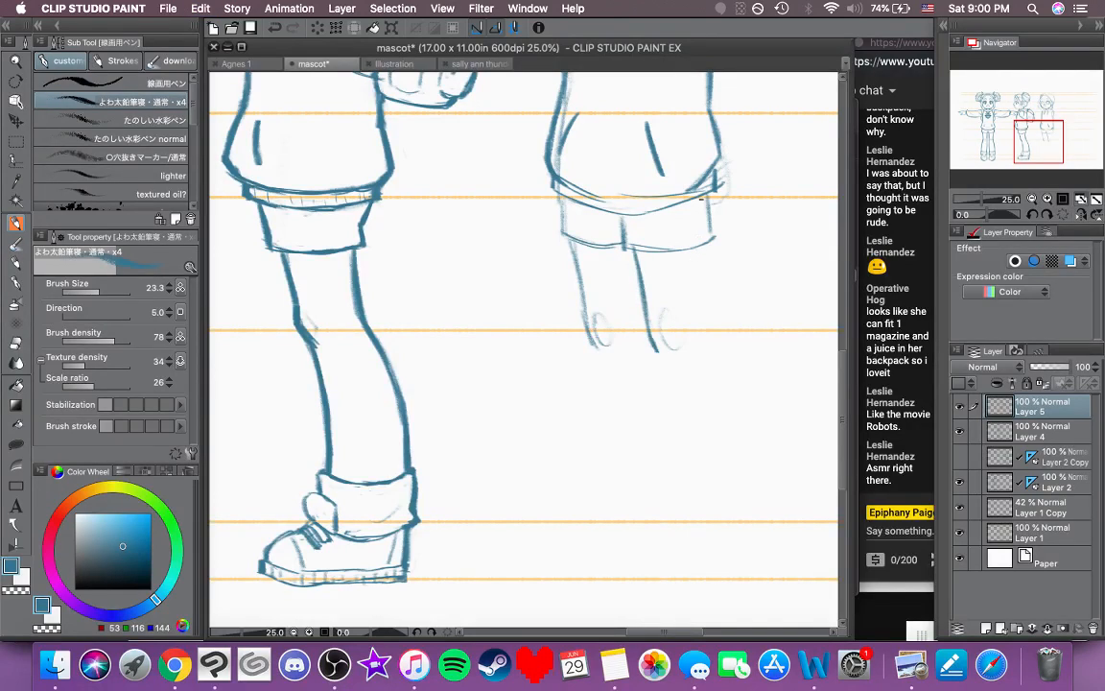
mouse_move(700, 261)
mouse_down()
mouse_move(704, 331)
mouse_move(698, 248)
mouse_up()
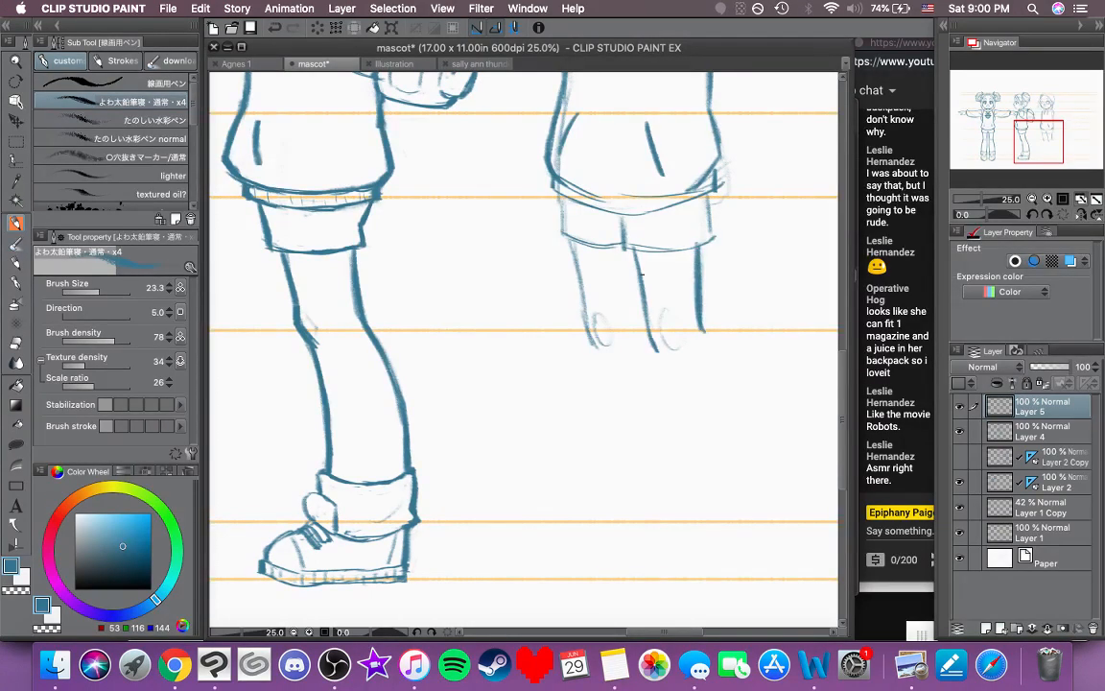
Step: Extend the near leg below the knee with an inner shin line and a curved calf line reaching the ankle guideline
drag(570, 230, 587, 300)
drag(634, 252, 670, 441)
scroll(634, 427, down, 2)
scroll(634, 427, right, 2)
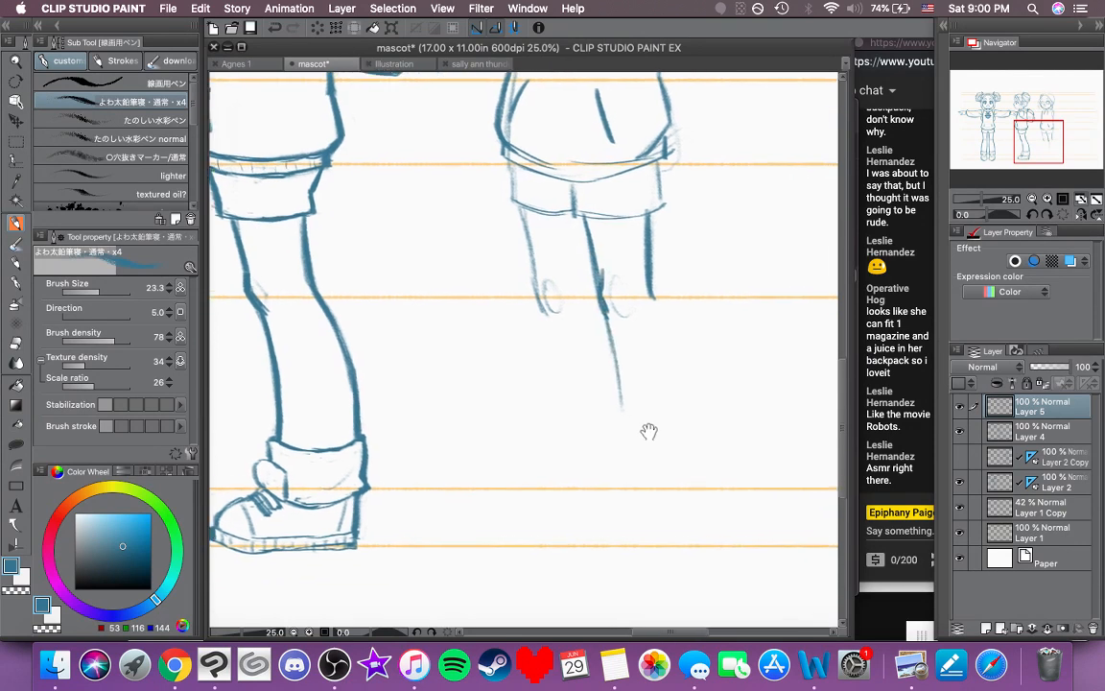
mouse_move(643, 287)
mouse_down()
mouse_move(670, 343)
mouse_move(688, 482)
mouse_up()
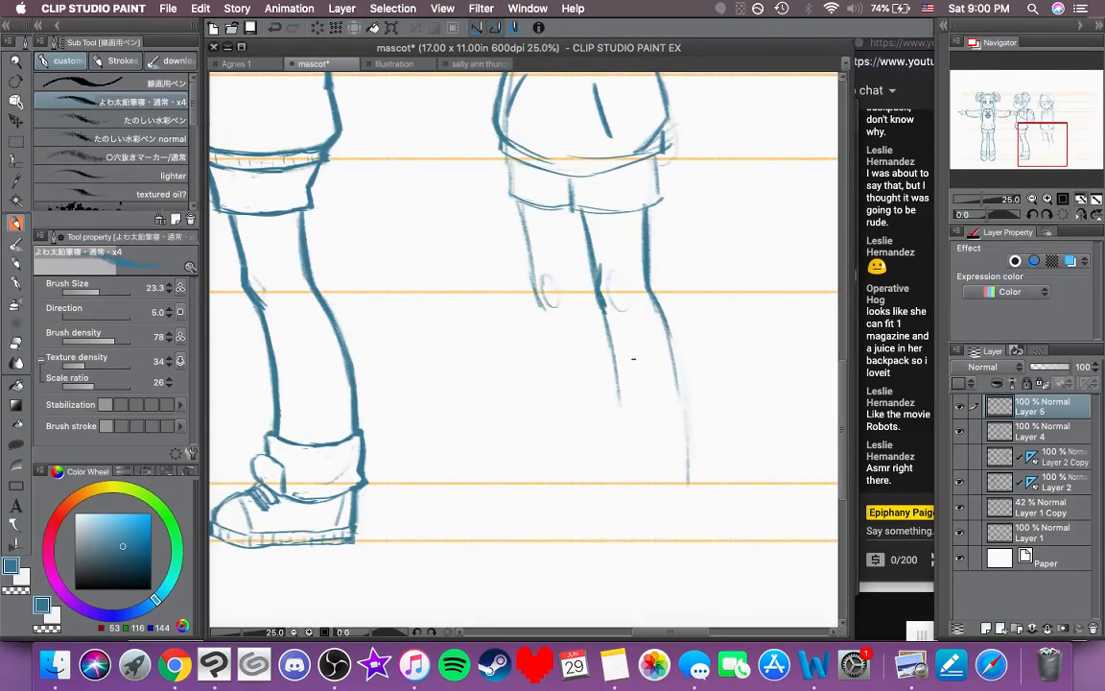
Step: Darken the far thigh's outer line and draw the far shin curving down from the knee to the ankle guideline
mouse_move(538, 308)
mouse_down()
mouse_move(611, 528)
mouse_move(592, 342)
mouse_up()
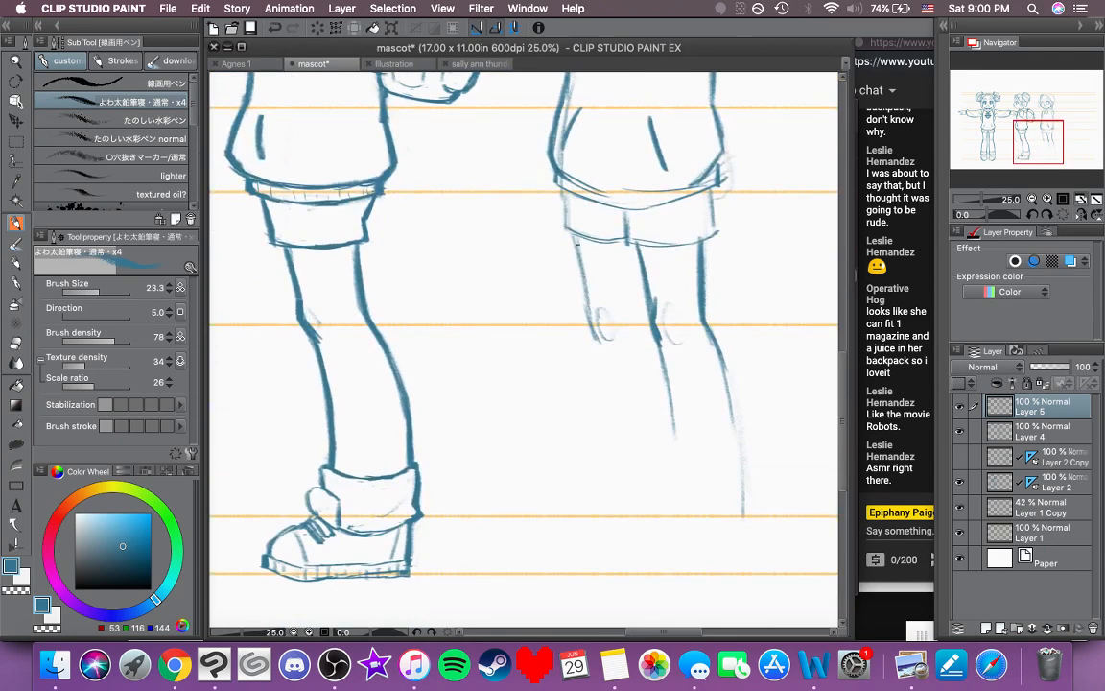
mouse_move(576, 244)
mouse_down()
mouse_move(605, 338)
mouse_move(589, 297)
mouse_up()
drag(574, 240, 596, 310)
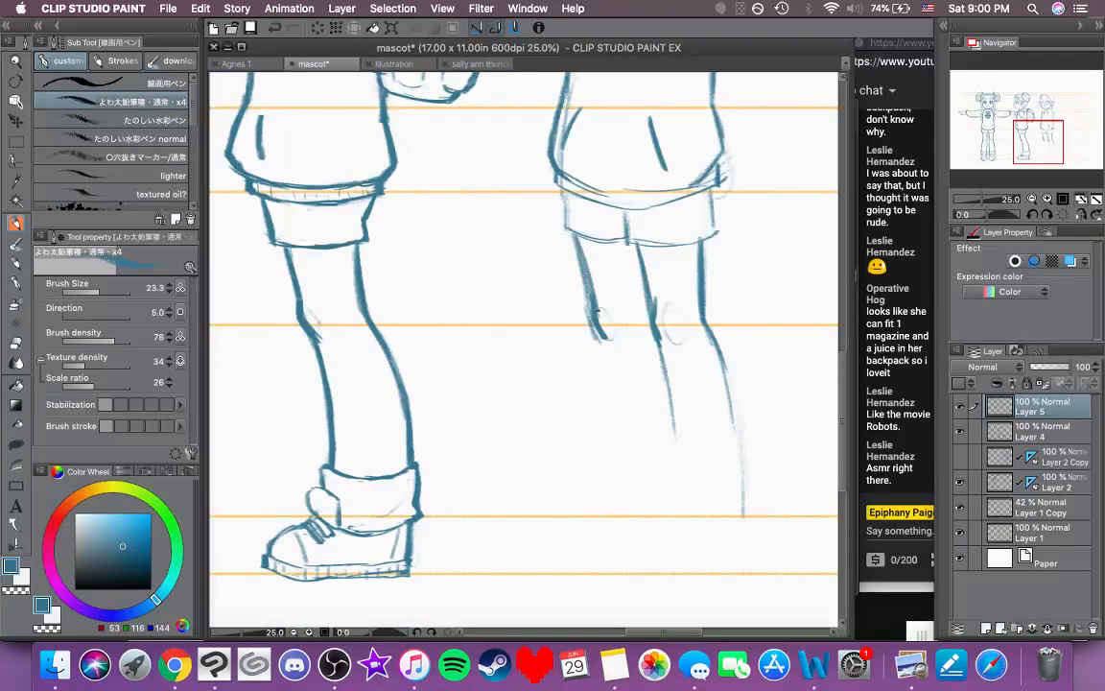
mouse_move(604, 237)
mouse_down()
mouse_move(636, 498)
mouse_move(626, 526)
mouse_move(619, 222)
mouse_up()
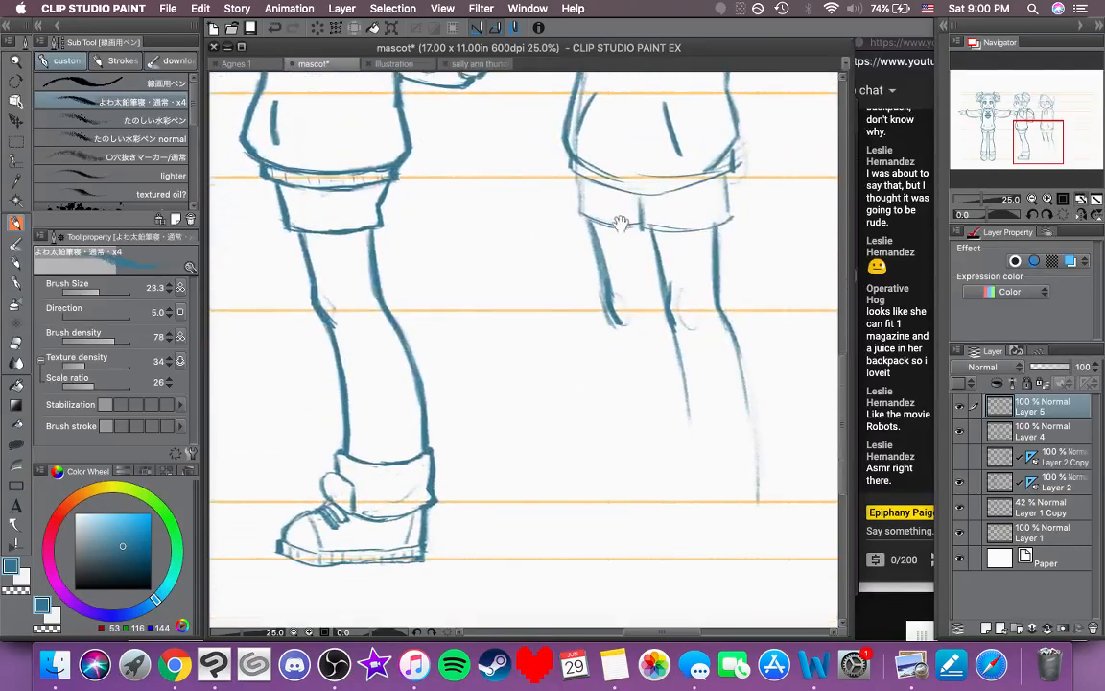
mouse_move(618, 331)
mouse_down()
mouse_move(635, 509)
mouse_move(633, 490)
mouse_up()
drag(646, 417, 622, 326)
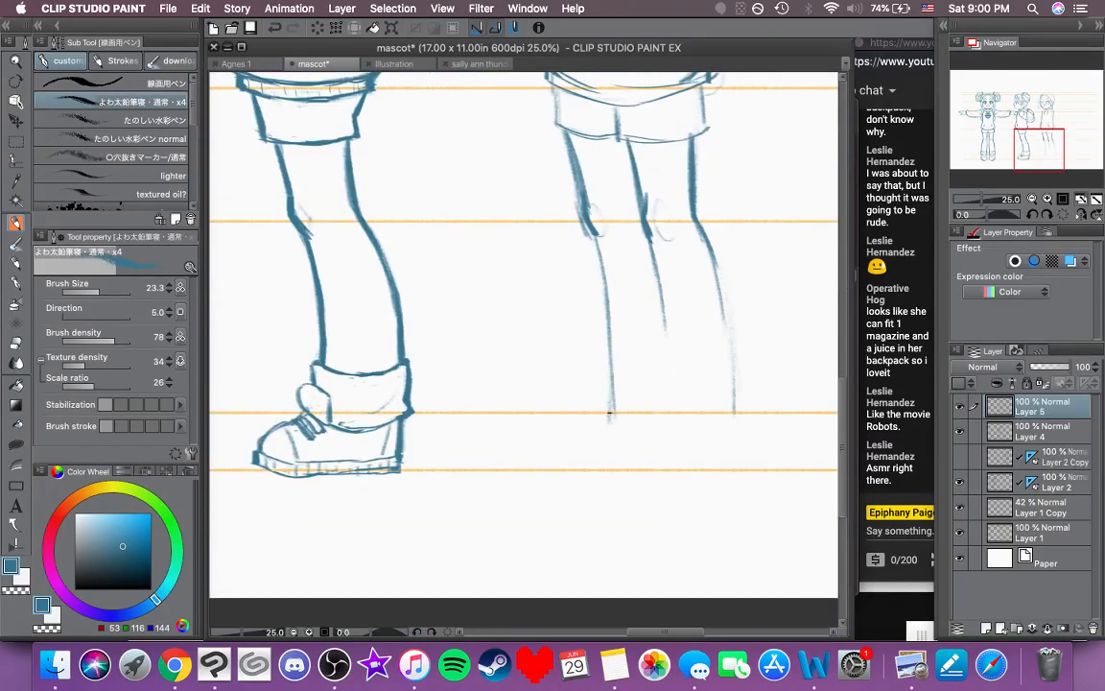
Step: Sketch the far foot's slanted front and toe at the ground guideline, and try a slanted front line for the near foot
mouse_move(608, 421)
mouse_down()
mouse_move(570, 472)
mouse_move(583, 442)
mouse_move(566, 460)
mouse_move(616, 479)
mouse_up()
drag(675, 433, 671, 433)
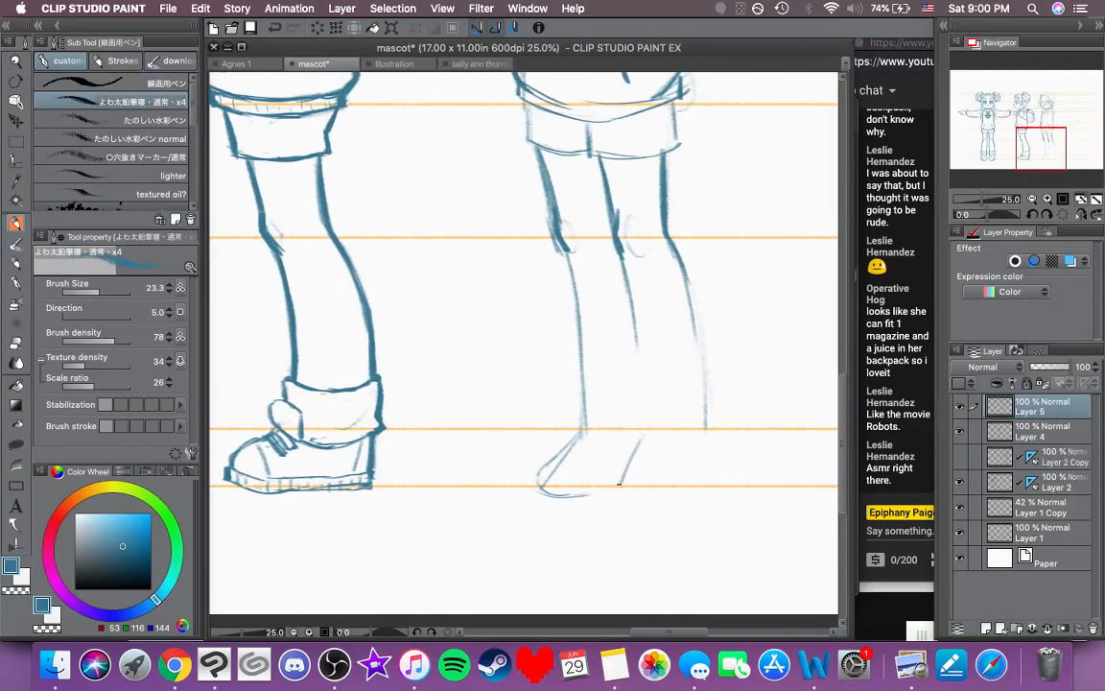
drag(643, 442, 616, 493)
key(super+z)
Step: Draw the curved sock cuff lines across both lower legs and view all three figures together
mouse_move(588, 396)
mouse_down()
mouse_move(689, 367)
mouse_move(653, 383)
mouse_move(687, 379)
mouse_move(635, 384)
mouse_move(716, 392)
mouse_up()
mouse_move(733, 332)
mouse_down()
mouse_move(750, 467)
mouse_move(744, 459)
mouse_up()
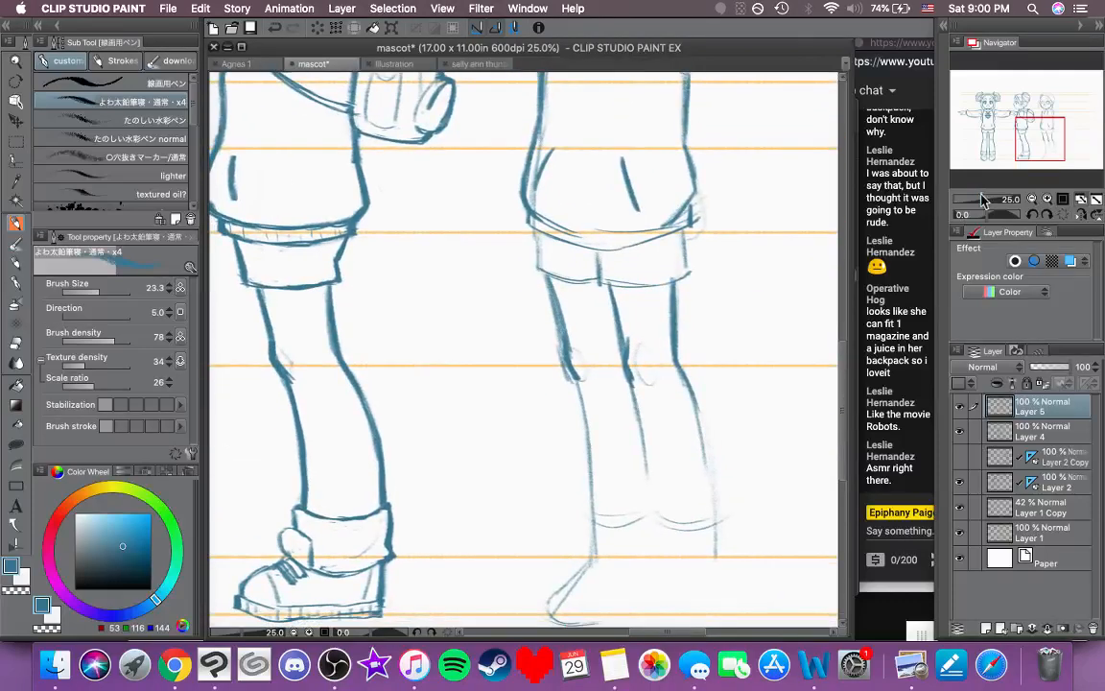
click(1031, 198)
click(1032, 198)
drag(621, 372, 721, 401)
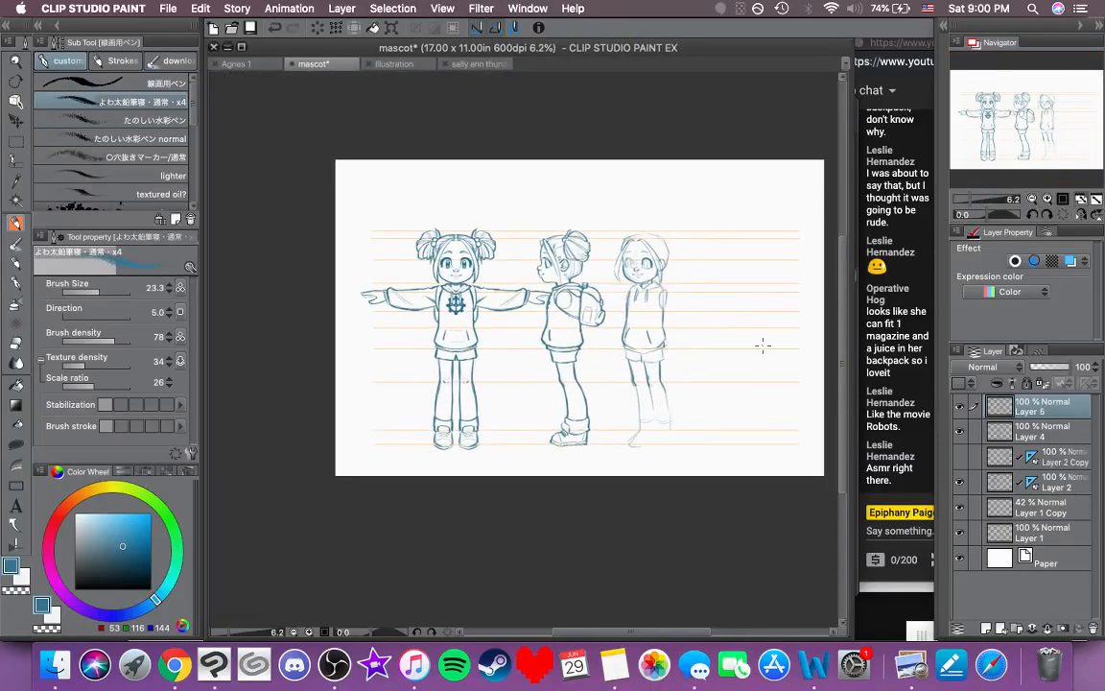
Step: Strengthen the leg outlines of the three-quarter-view figure and sketch the sock's top edge above the near ankle
click(1048, 198)
drag(628, 378, 581, 377)
mouse_move(734, 404)
mouse_down()
mouse_move(717, 425)
mouse_move(724, 413)
mouse_move(731, 444)
mouse_up()
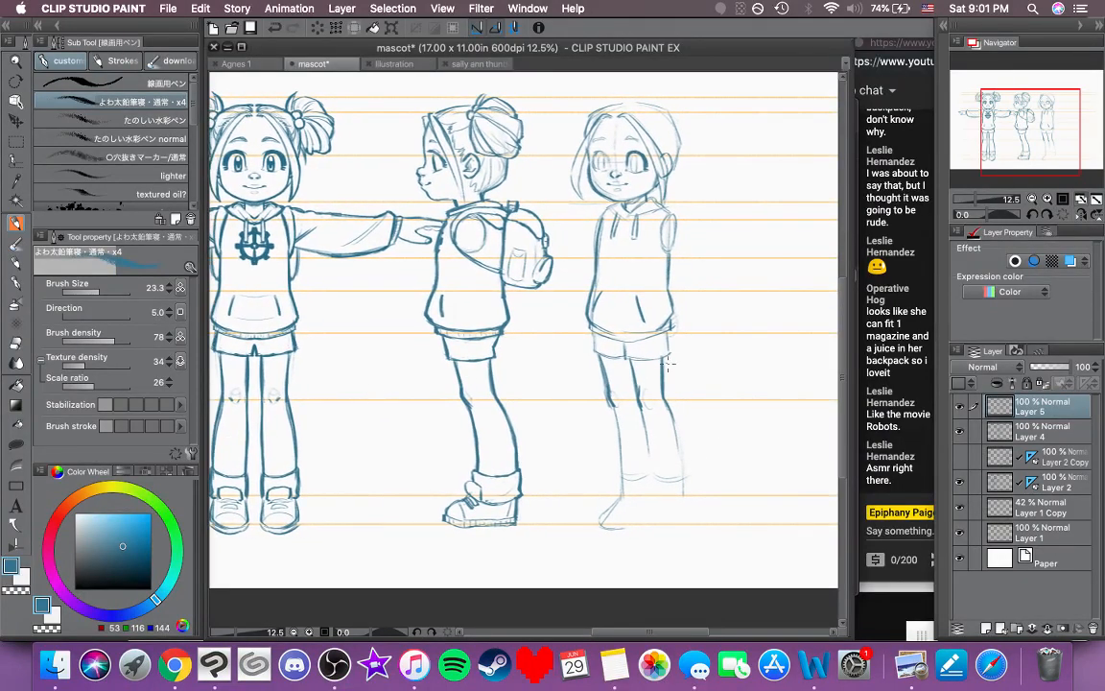
scroll(739, 377, left, 2)
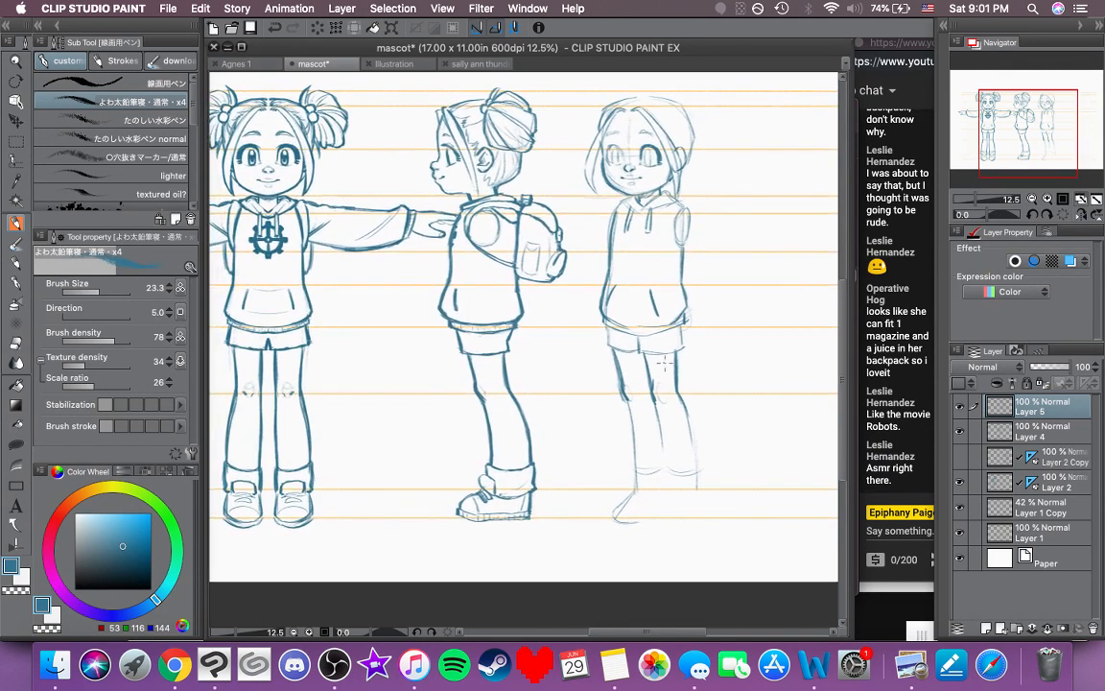
scroll(614, 393, down, 1)
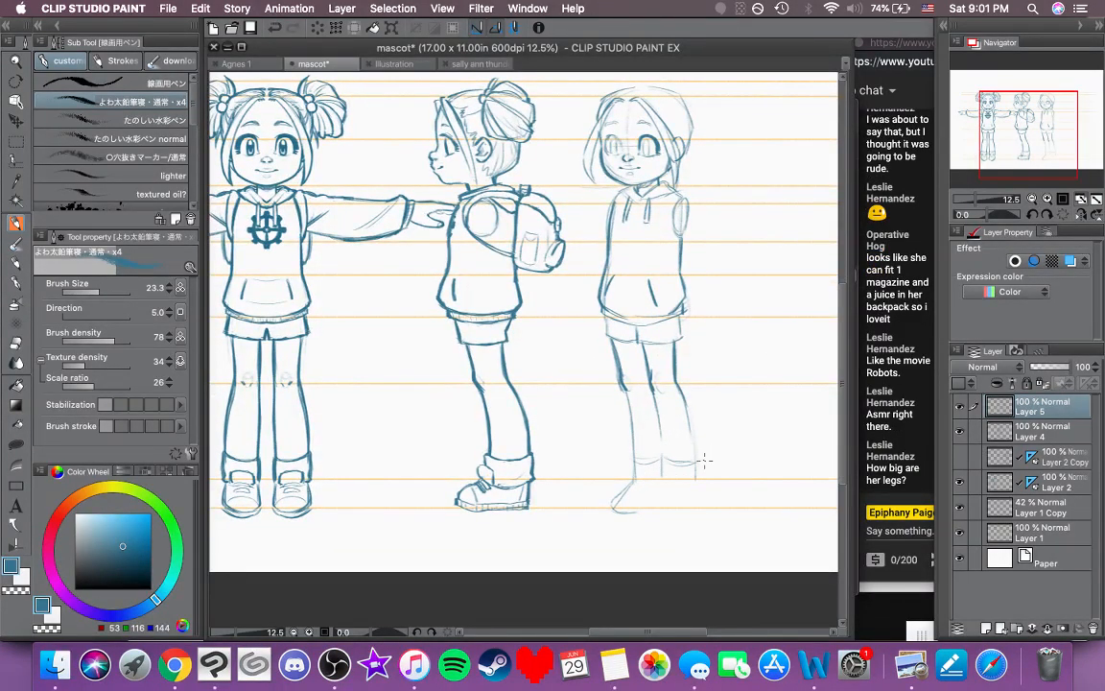
key(super+z)
drag(661, 461, 698, 465)
mouse_move(731, 380)
mouse_down()
mouse_move(735, 418)
mouse_move(773, 407)
mouse_move(731, 408)
mouse_move(690, 475)
mouse_up()
key(super+z)
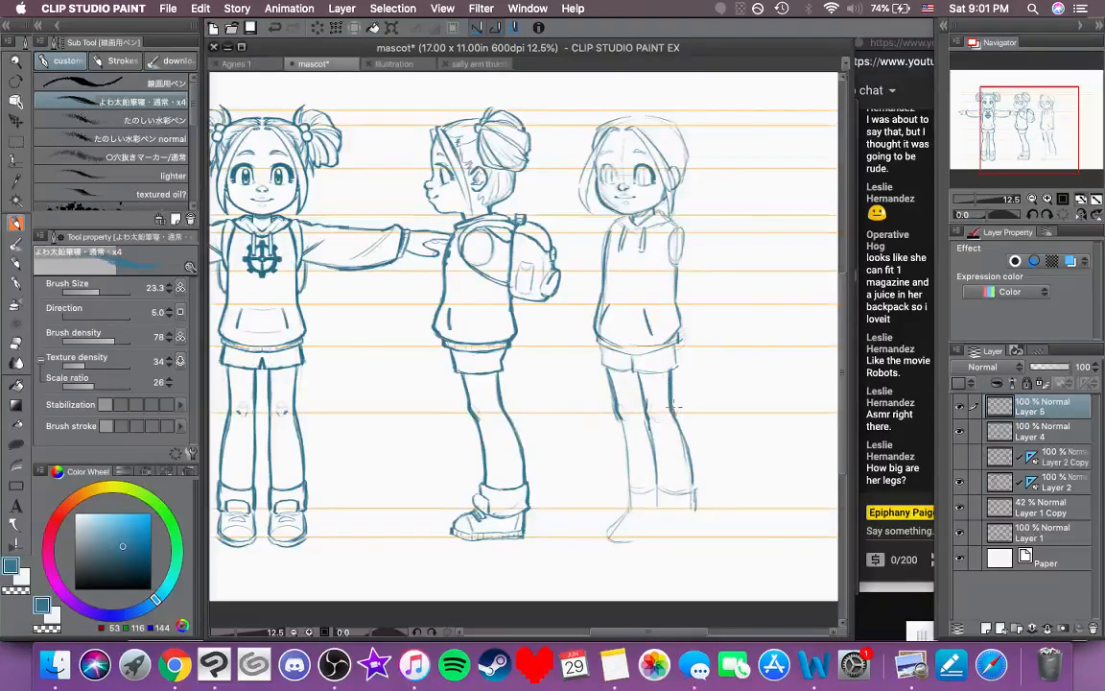
Step: Erase the stray sketch lines around the near knee of the three-quarter-view figure
drag(729, 362, 704, 338)
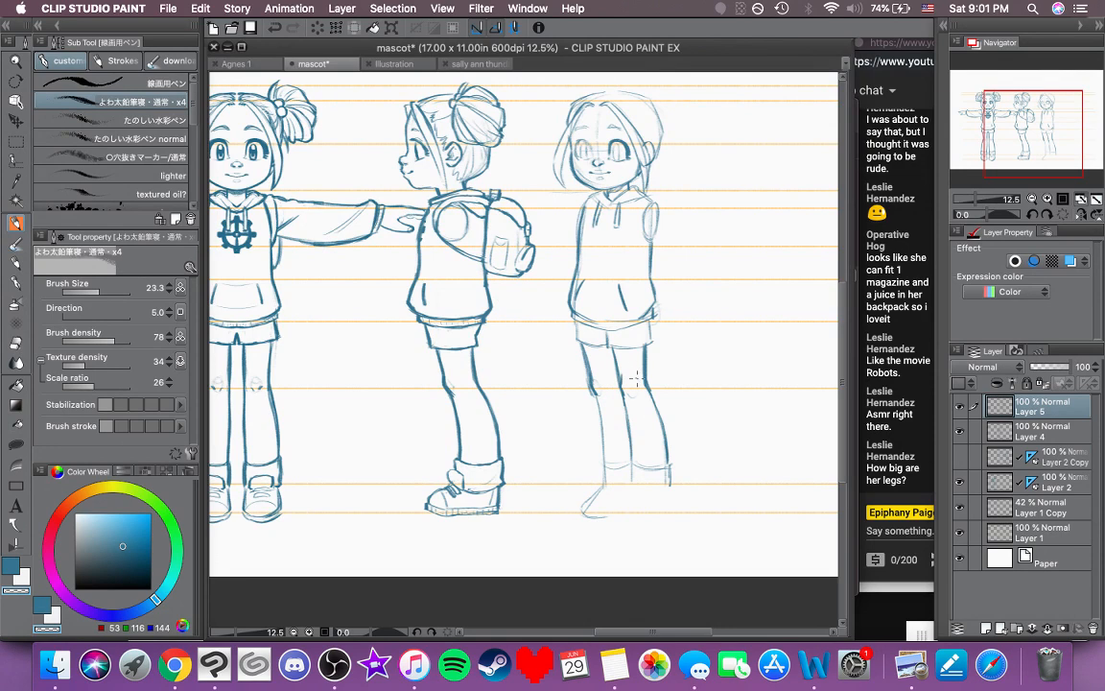
drag(650, 441, 634, 448)
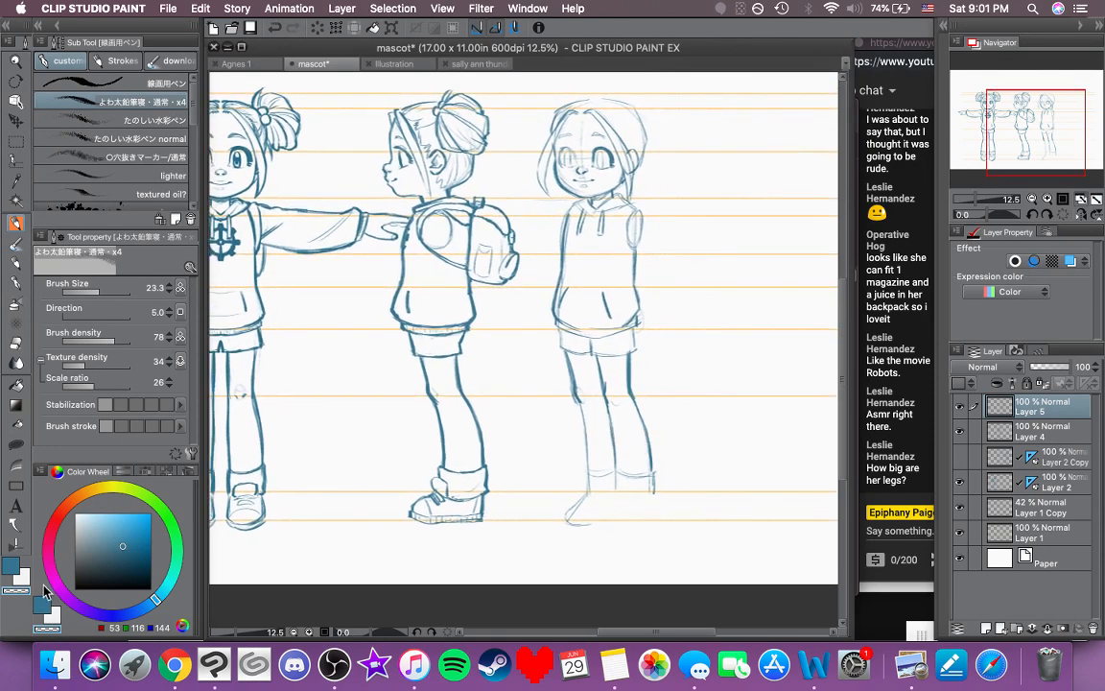
click(44, 595)
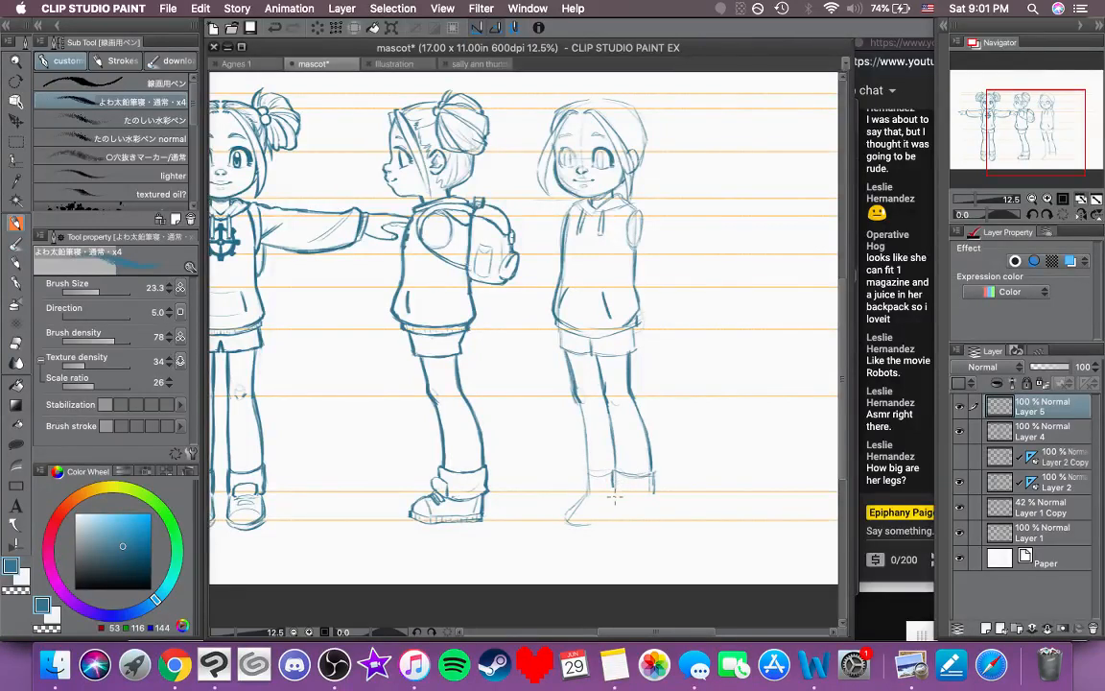
Step: Sketch the near shoe of the three-quarter-view figure with its rounded toe, tongue, heel and the sock cuff above it
drag(612, 494, 602, 522)
key(super+z)
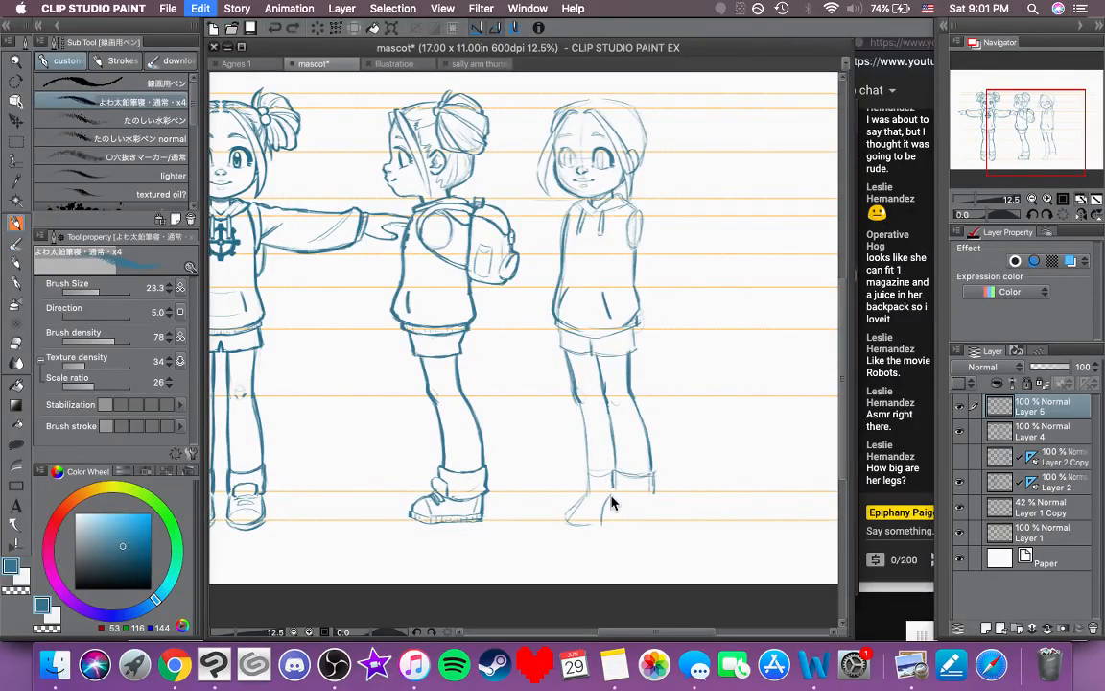
mouse_move(605, 504)
mouse_down()
mouse_move(602, 523)
mouse_move(643, 522)
mouse_up()
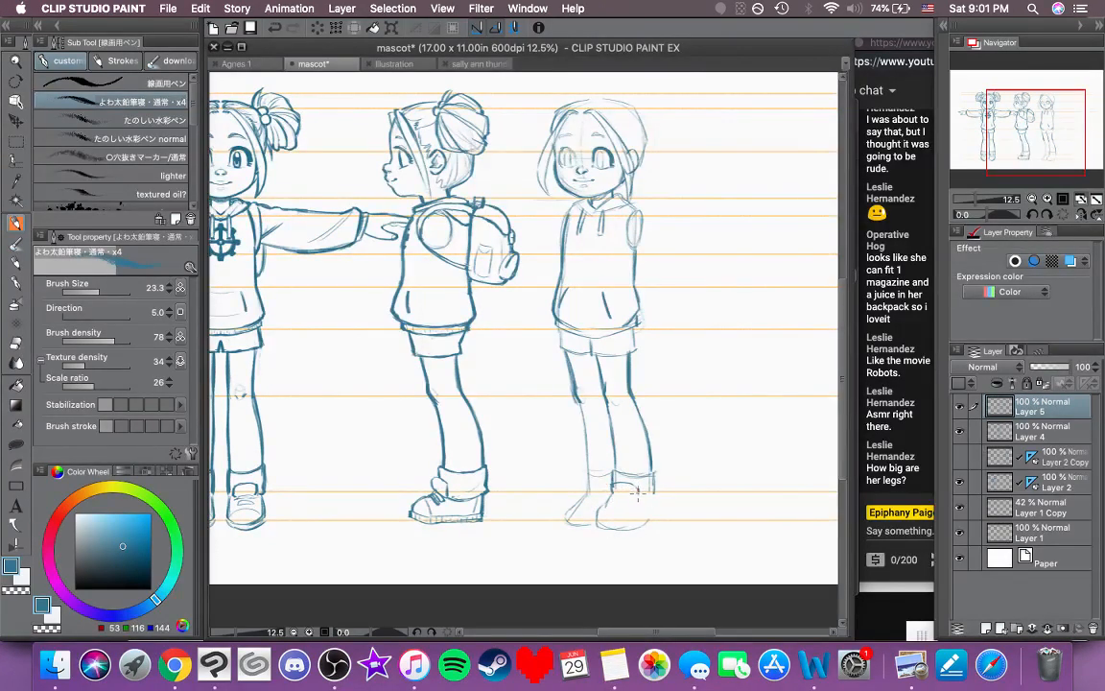
drag(635, 486, 615, 489)
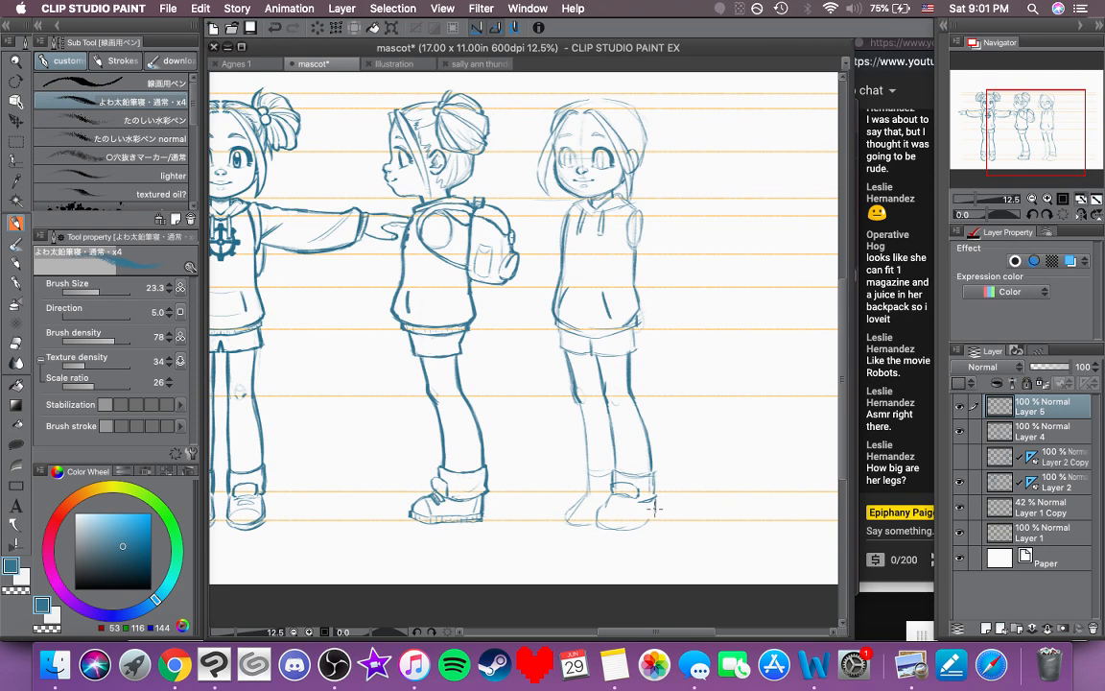
drag(615, 470, 649, 468)
Step: Rework the top edge and sides of the near leg's sock cuff, undoing the strokes that do not fit
drag(722, 389, 797, 401)
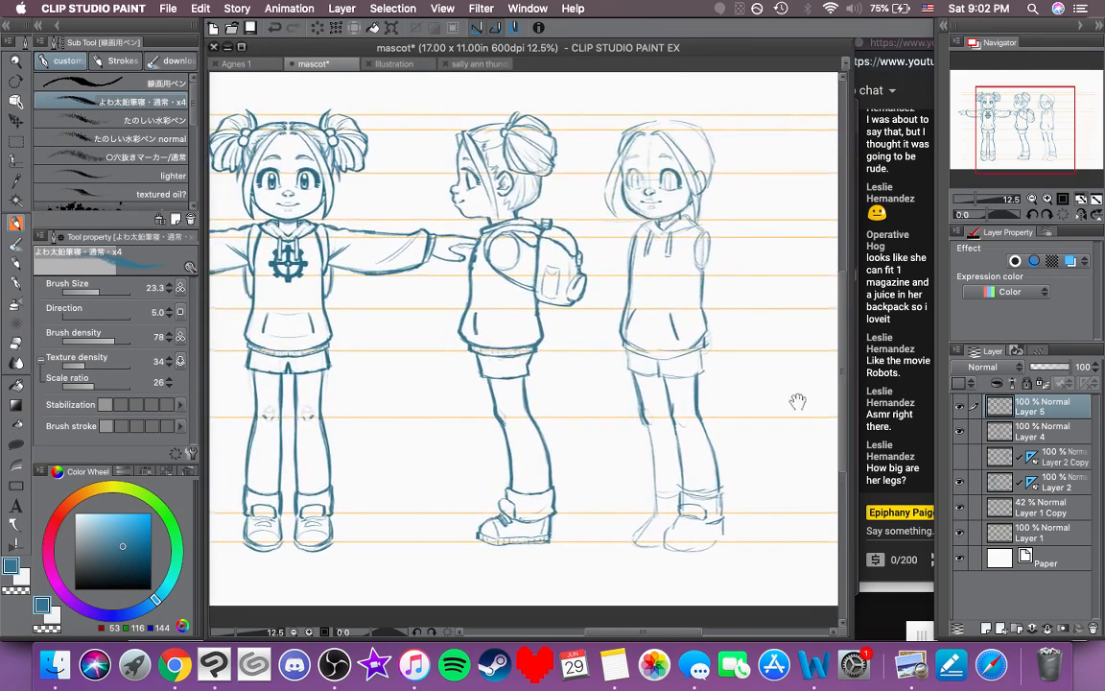
click(1079, 215)
click(1079, 215)
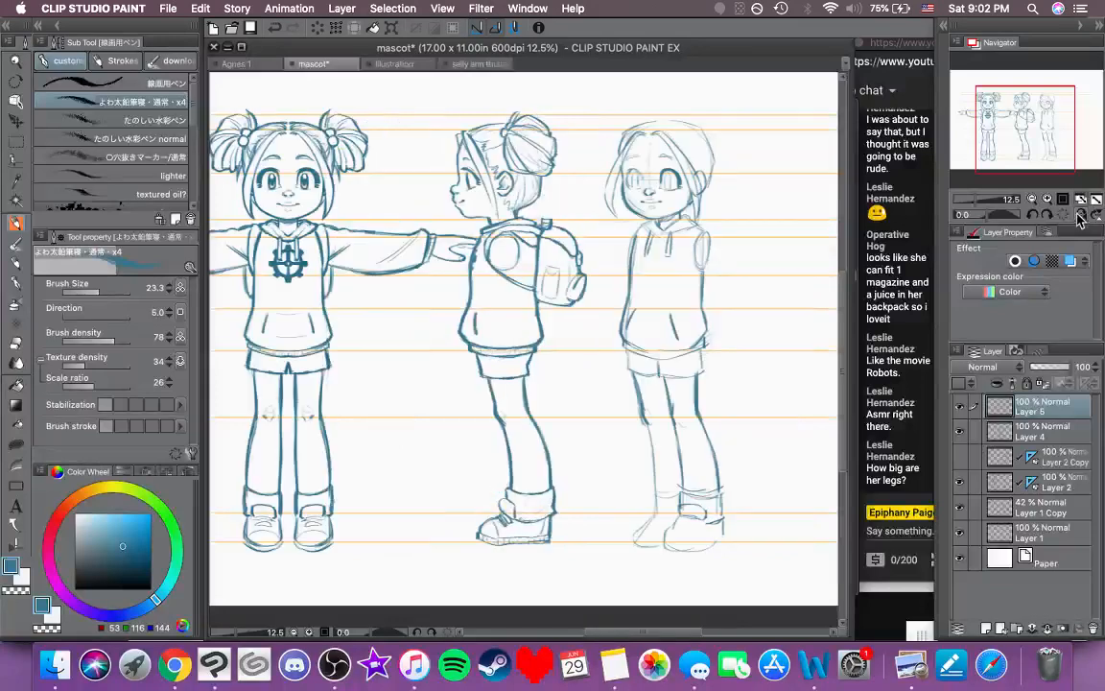
click(1079, 215)
click(1079, 215)
drag(751, 434, 726, 426)
key(super+z)
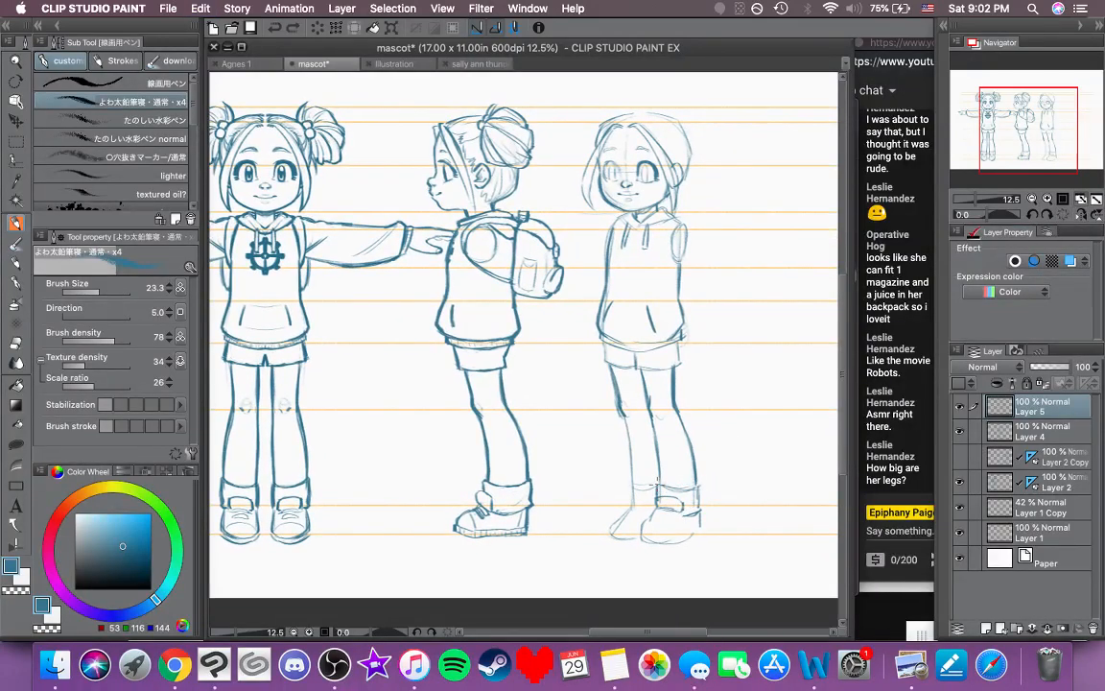
drag(660, 482, 699, 481)
key(super+z)
key(super+z)
scroll(587, 485, down, 2)
scroll(587, 486, right, 2)
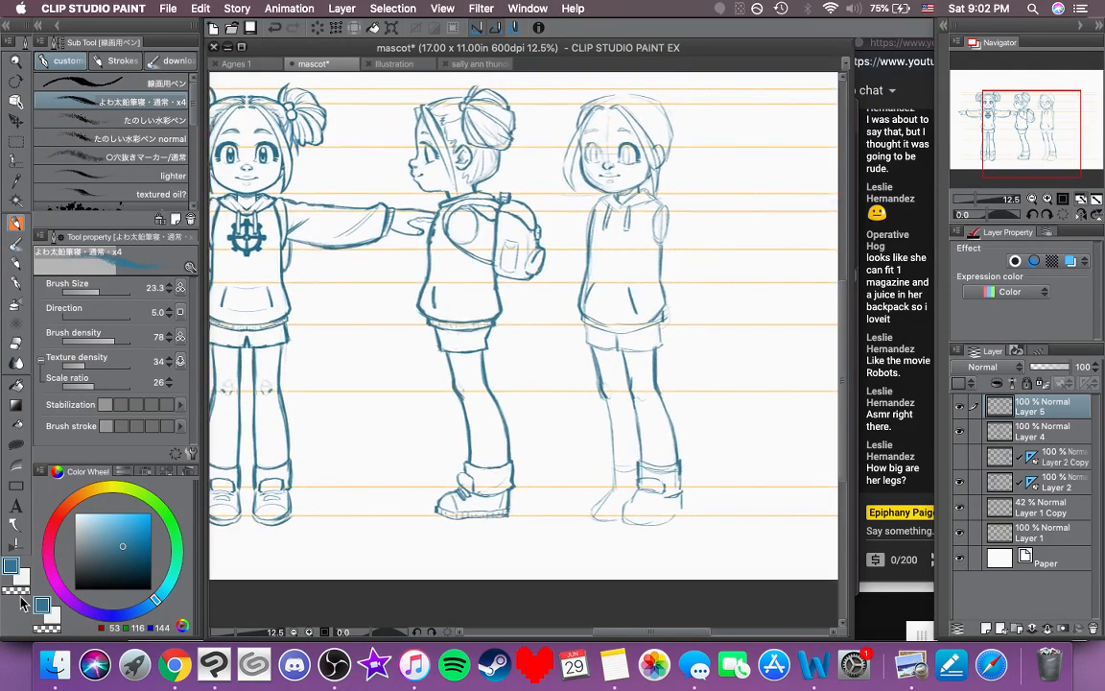
Step: Draw bold final lines over the near shoe's tongue and the curved opening below the sock
click(17, 590)
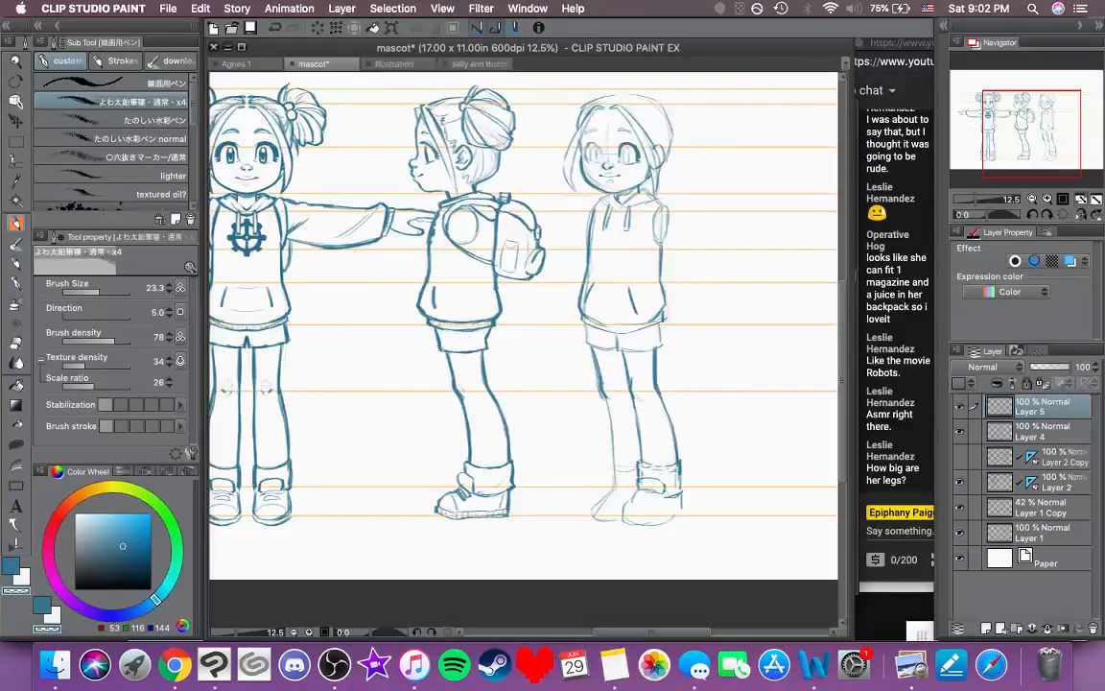
click(1048, 200)
click(1048, 200)
click(1048, 200)
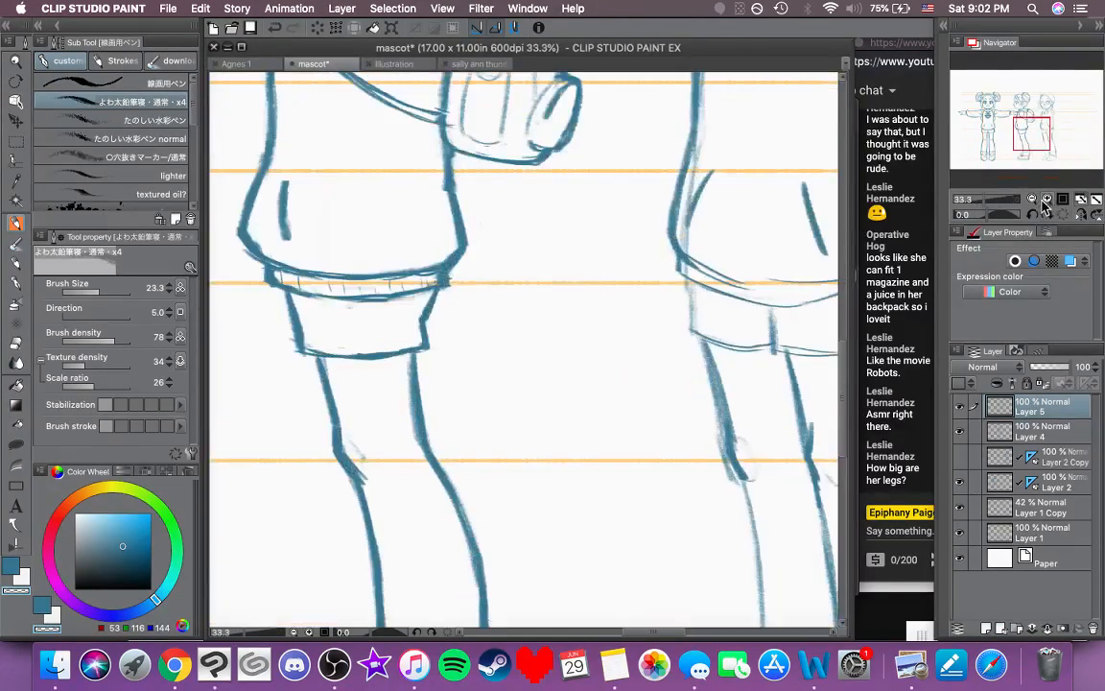
drag(727, 443, 464, 187)
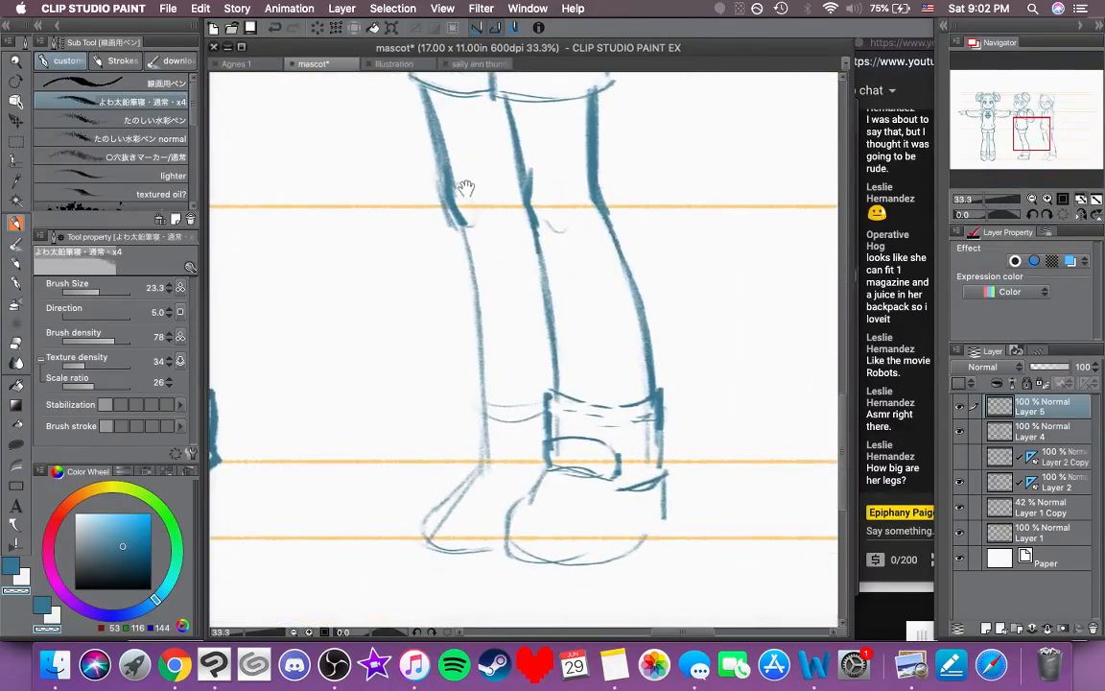
click(12, 566)
click(1047, 198)
scroll(662, 383, down, 4)
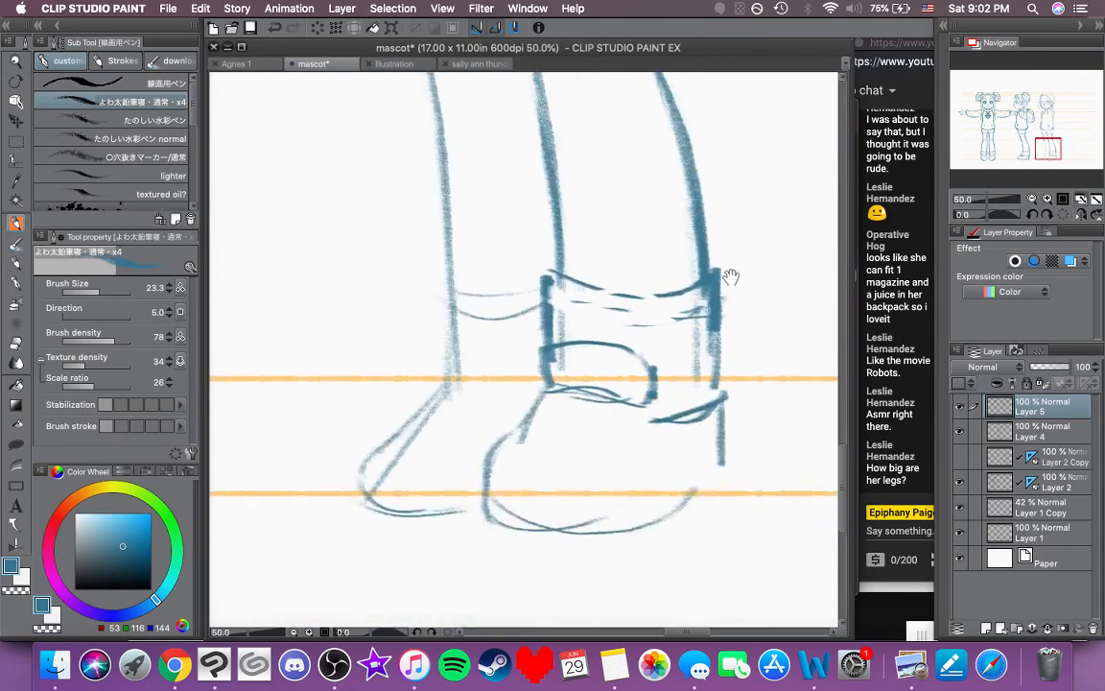
mouse_move(546, 339)
mouse_down()
mouse_move(547, 371)
mouse_move(585, 328)
mouse_move(648, 347)
mouse_move(657, 388)
mouse_up()
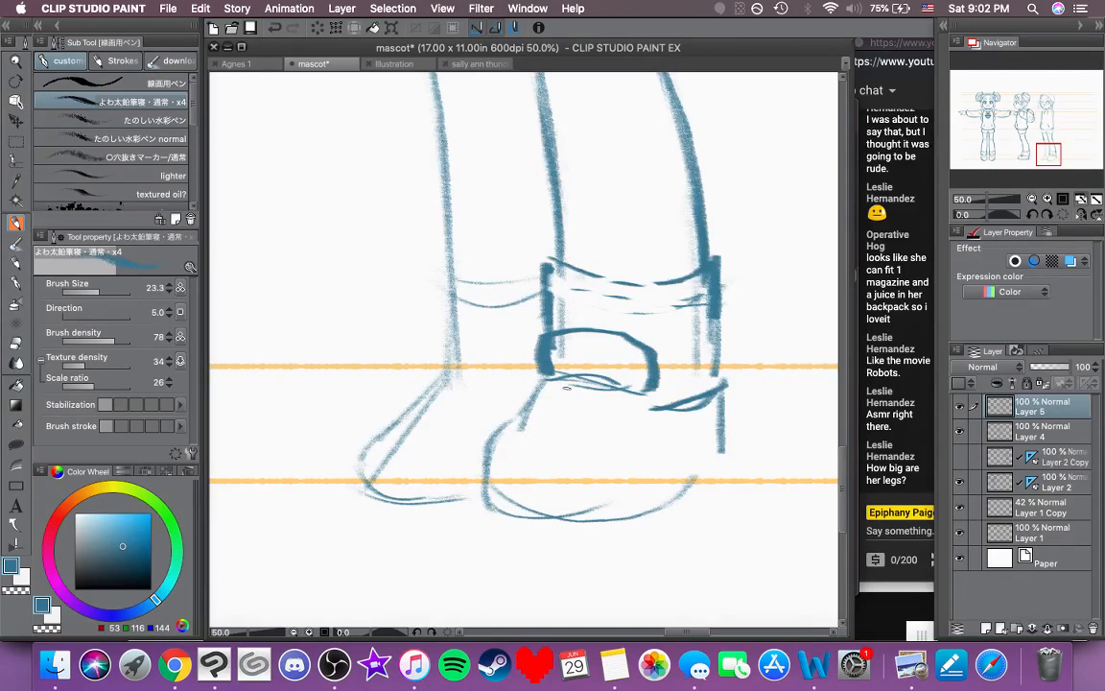
mouse_move(559, 377)
mouse_down()
mouse_move(611, 376)
mouse_move(670, 406)
mouse_move(654, 398)
mouse_move(714, 394)
mouse_move(688, 375)
mouse_move(687, 408)
mouse_up()
Step: Outline the near shoe's front, toe, sole and heel with thick lines that close the shape
mouse_move(511, 367)
mouse_down()
mouse_move(469, 414)
mouse_move(454, 453)
mouse_move(459, 486)
mouse_move(451, 478)
mouse_move(563, 499)
mouse_up()
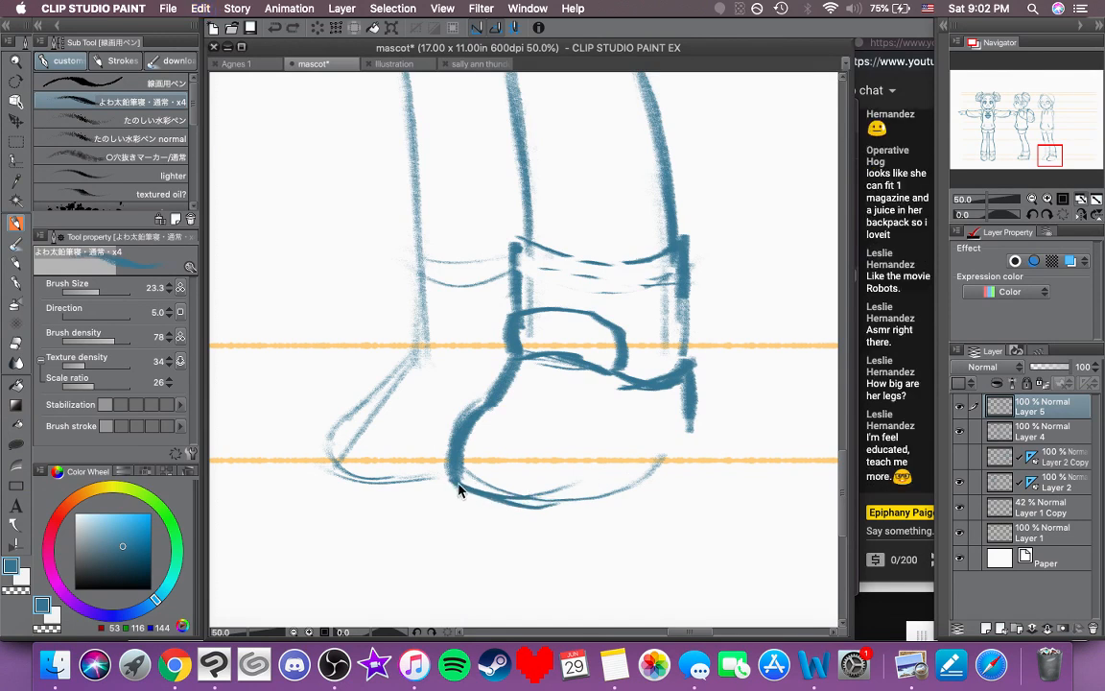
mouse_move(454, 482)
mouse_down()
mouse_move(523, 501)
mouse_move(500, 497)
mouse_move(573, 496)
mouse_move(618, 474)
mouse_move(620, 504)
mouse_move(546, 505)
mouse_move(661, 470)
mouse_up()
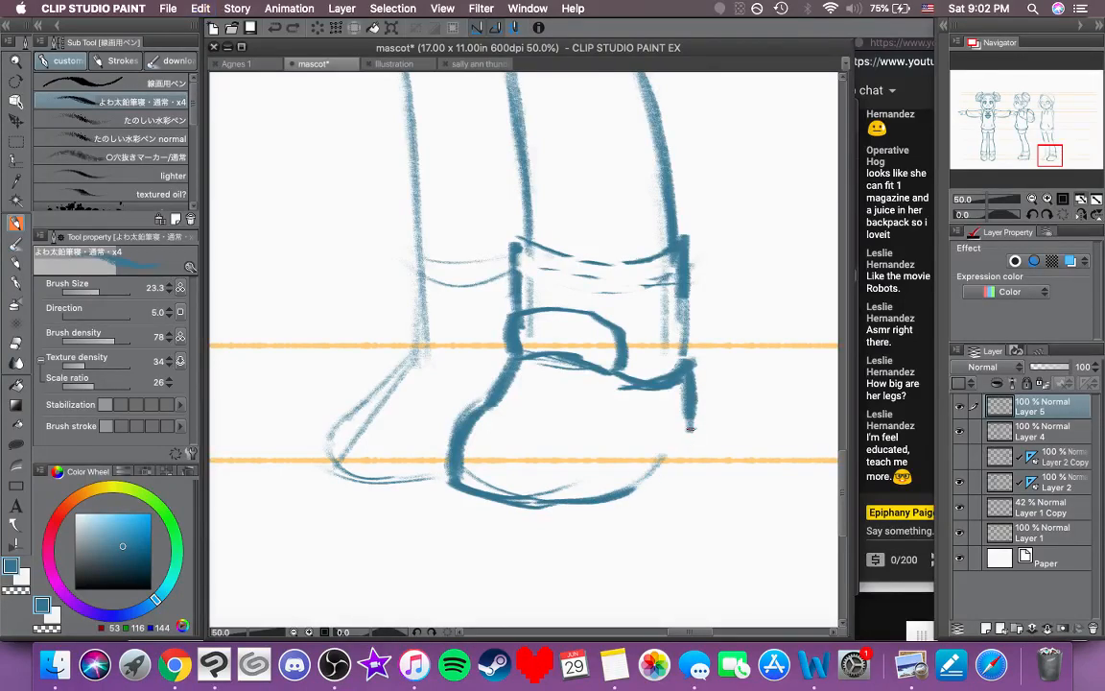
drag(688, 429, 658, 472)
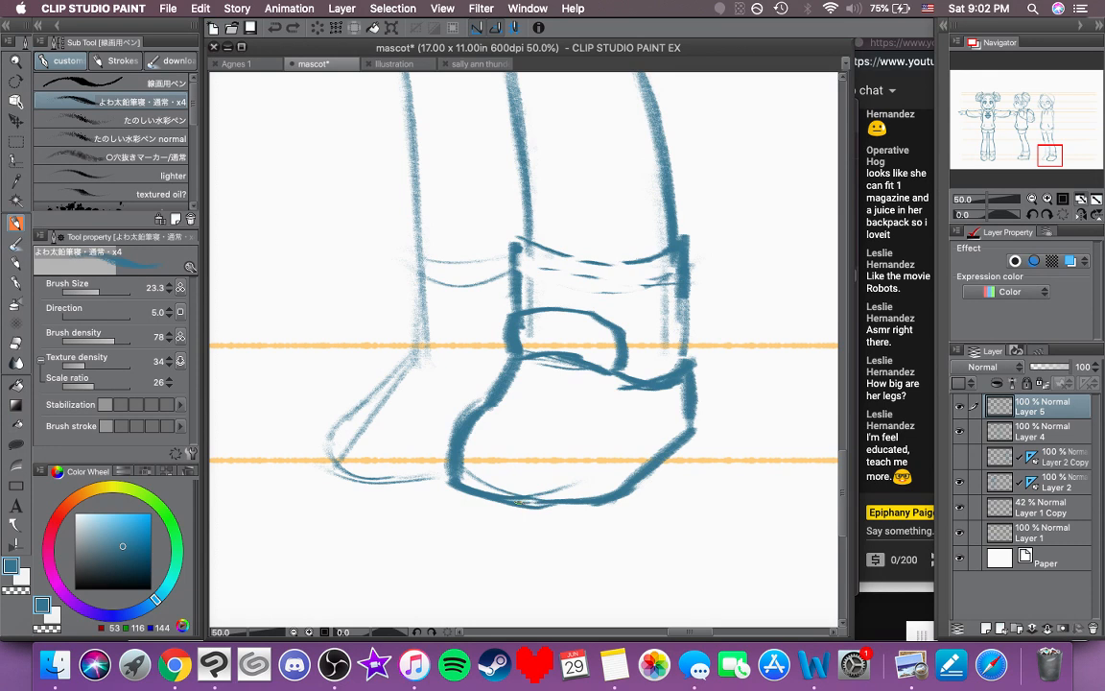
drag(518, 503, 602, 497)
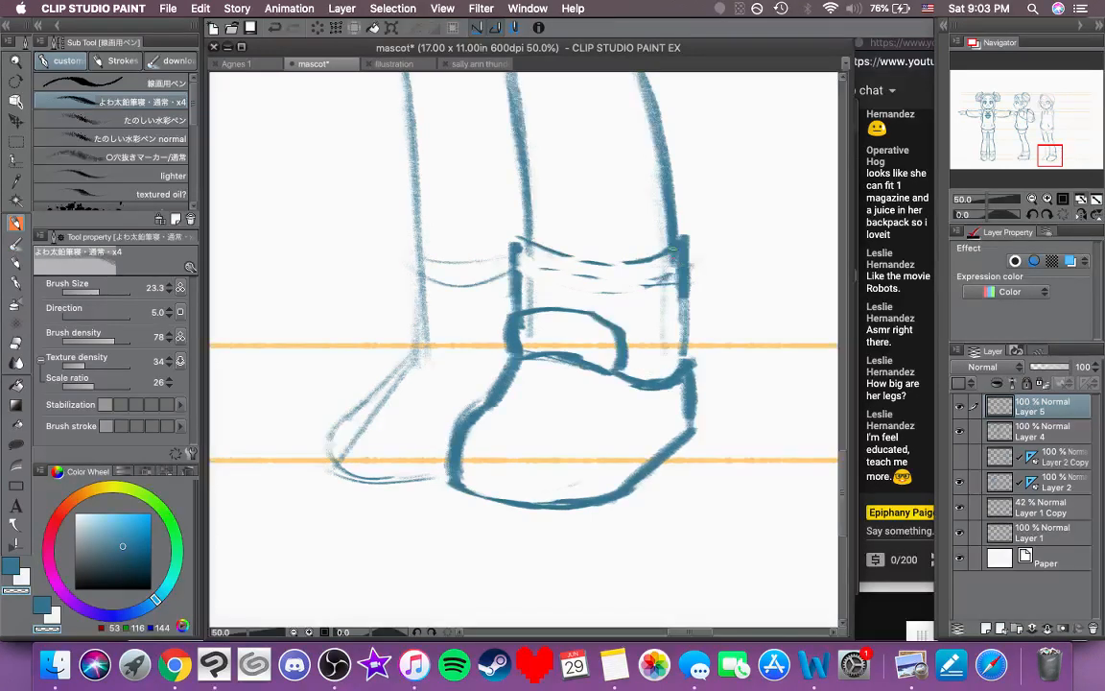
Step: Erase the stray sketch lines beside and inside the near sock and thin the sock's side outlines
mouse_move(694, 242)
mouse_down()
mouse_move(680, 248)
mouse_move(669, 349)
mouse_up()
drag(673, 263, 659, 348)
drag(666, 275, 657, 316)
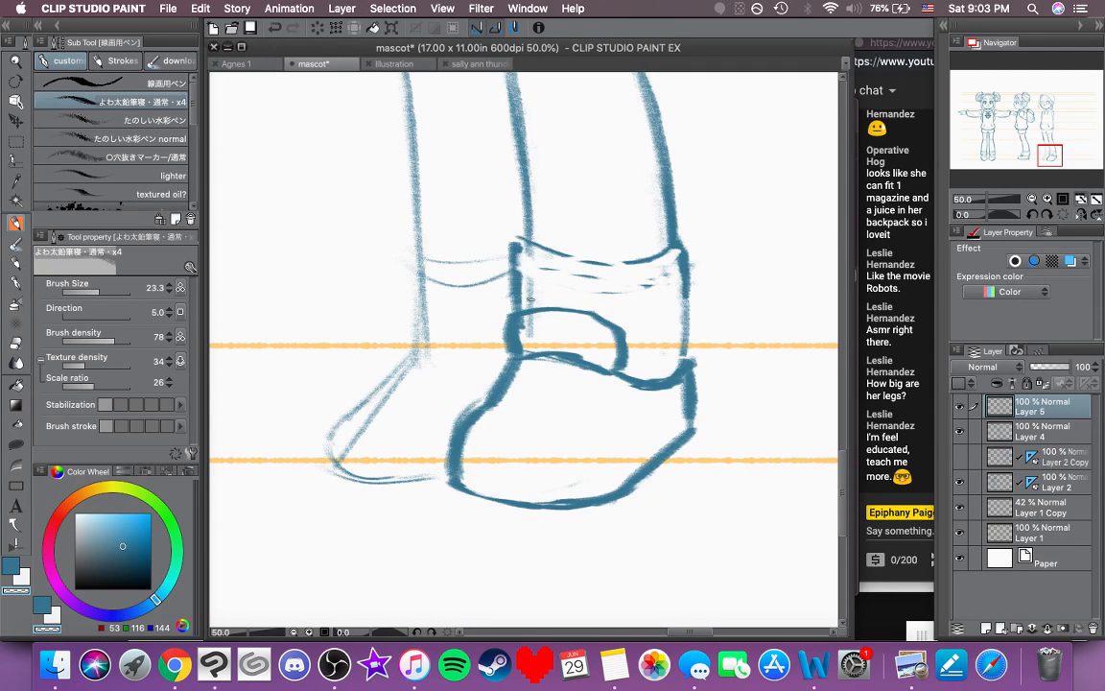
drag(530, 279, 519, 343)
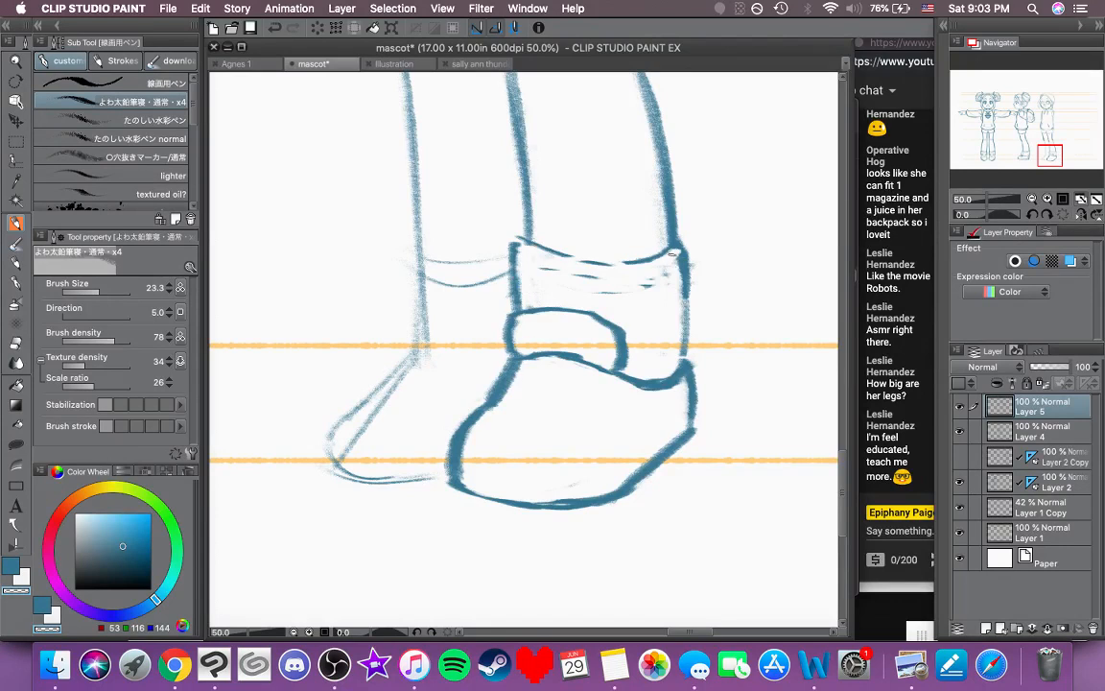
drag(679, 349, 718, 361)
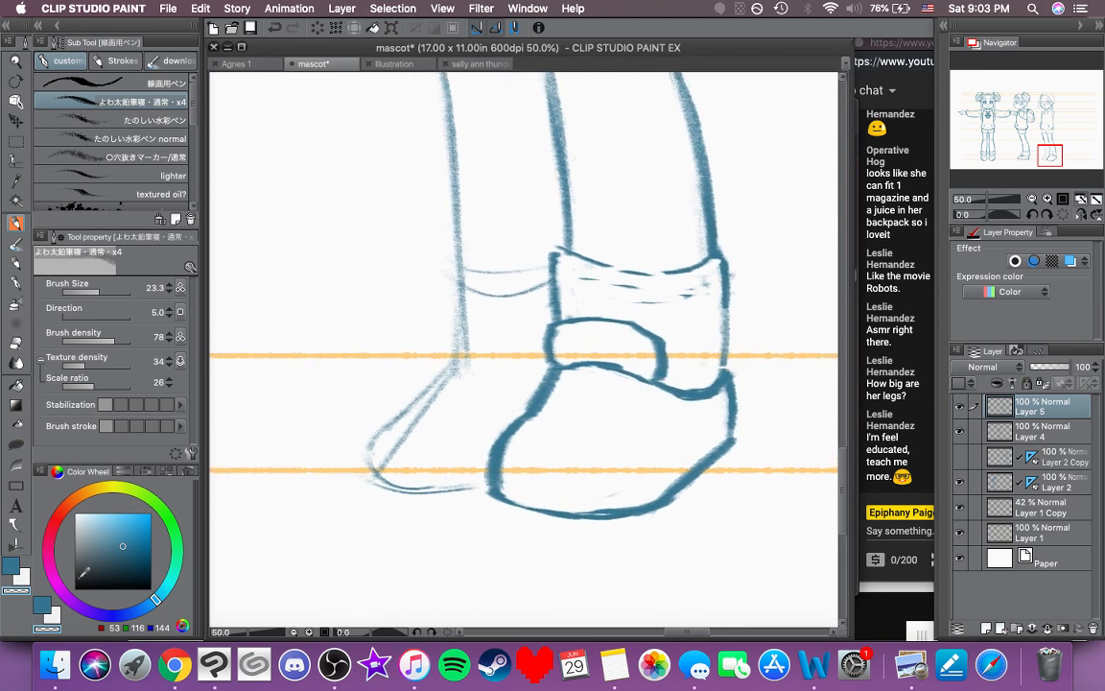
Step: Redraw the near sock's front, back and top edges as solid lines that join the leg and the shoe
click(11, 571)
drag(553, 249, 559, 253)
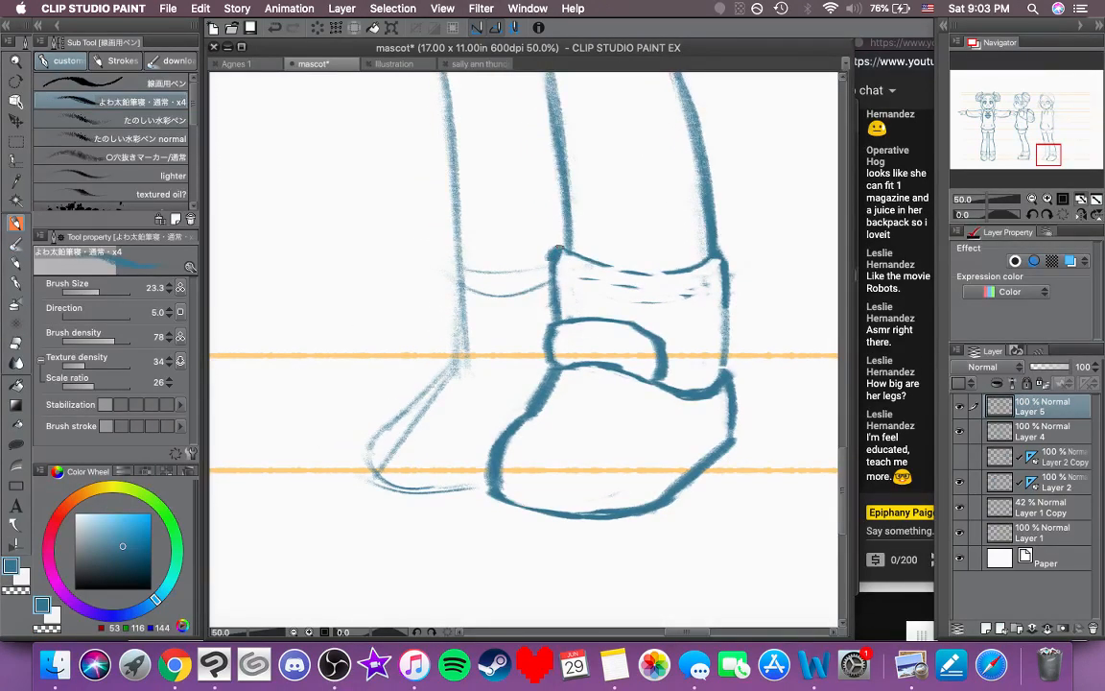
drag(533, 325, 504, 368)
key(super+z)
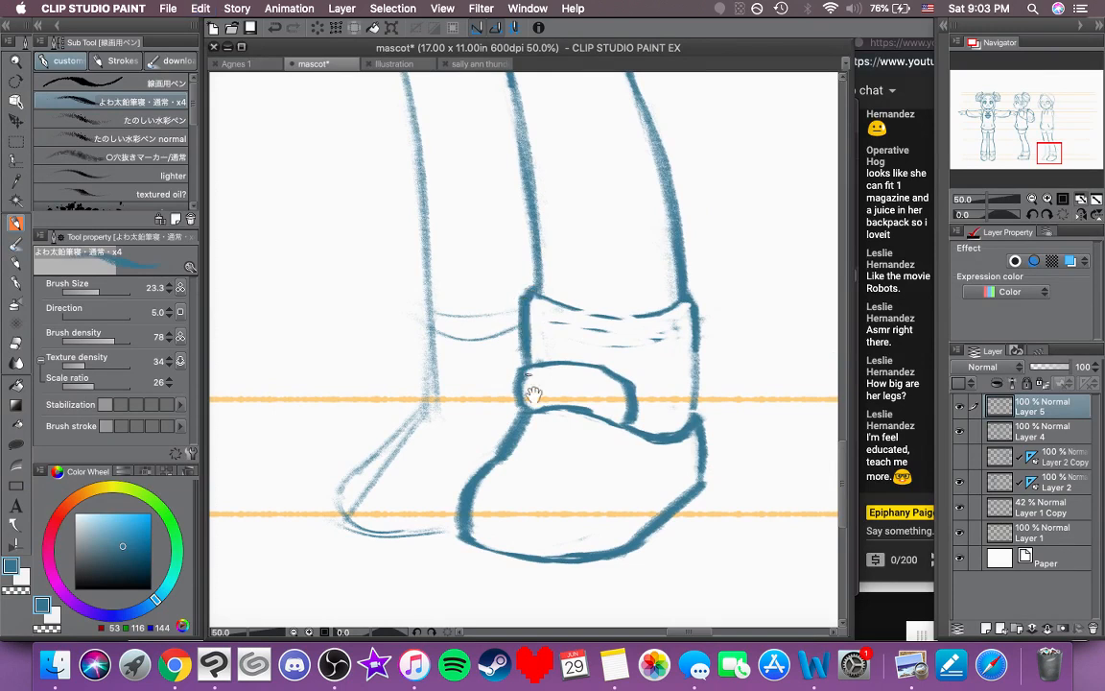
drag(546, 432, 505, 434)
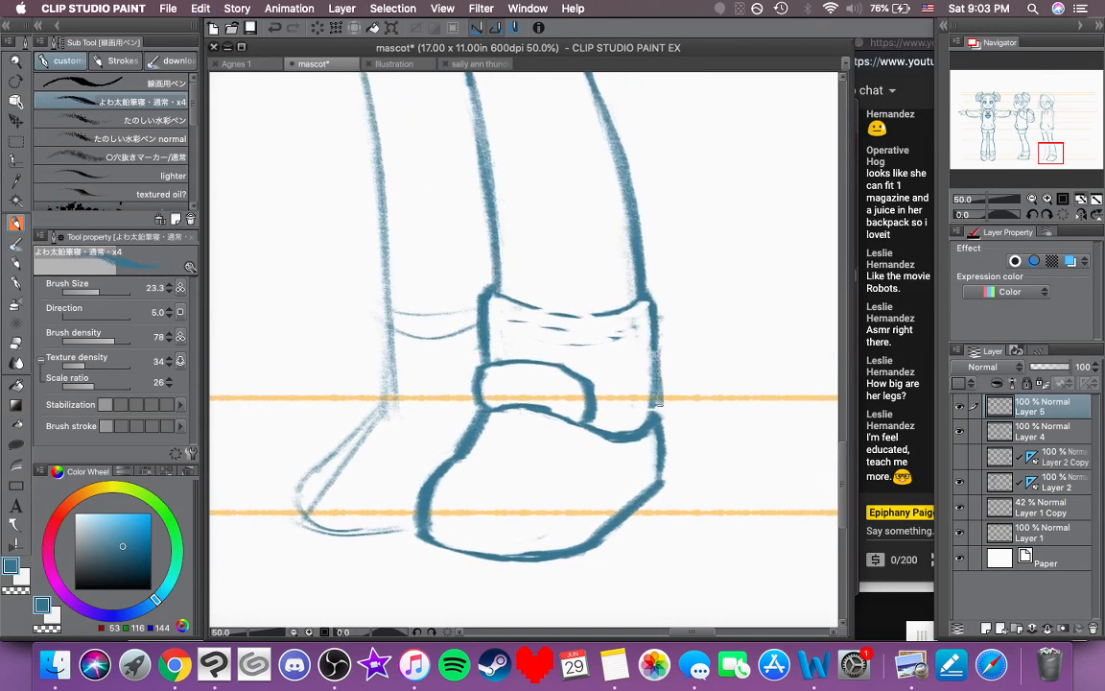
drag(644, 468, 700, 446)
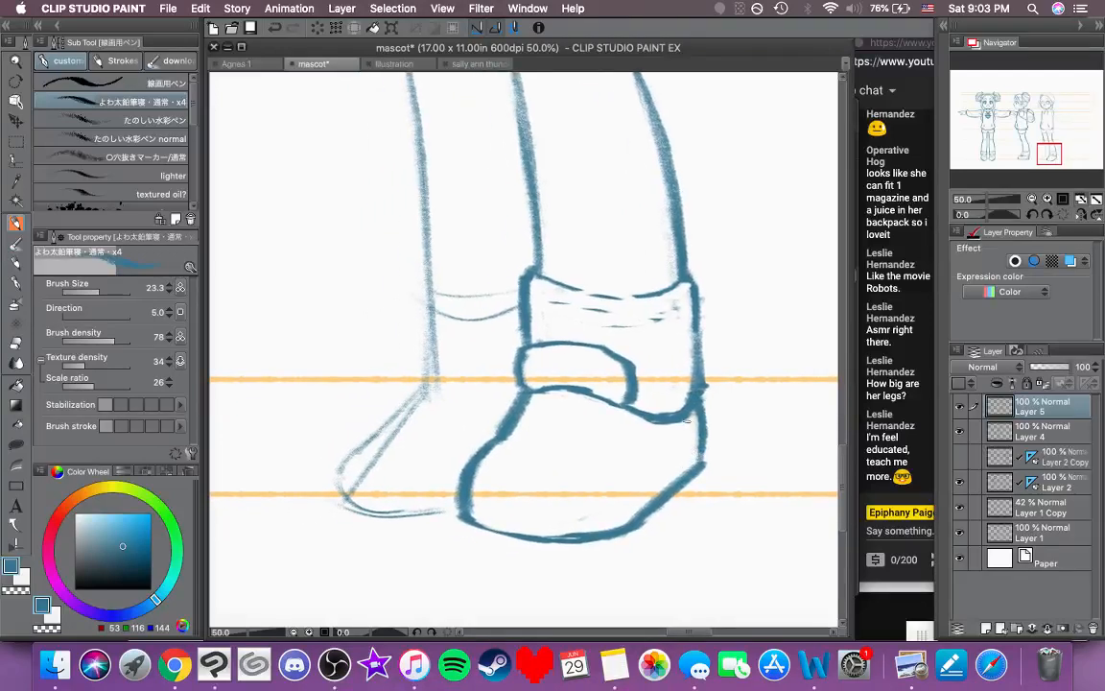
mouse_move(692, 328)
mouse_down()
mouse_move(698, 378)
mouse_move(662, 413)
mouse_up()
drag(547, 313, 633, 321)
key(super+z)
scroll(575, 355, down, 2)
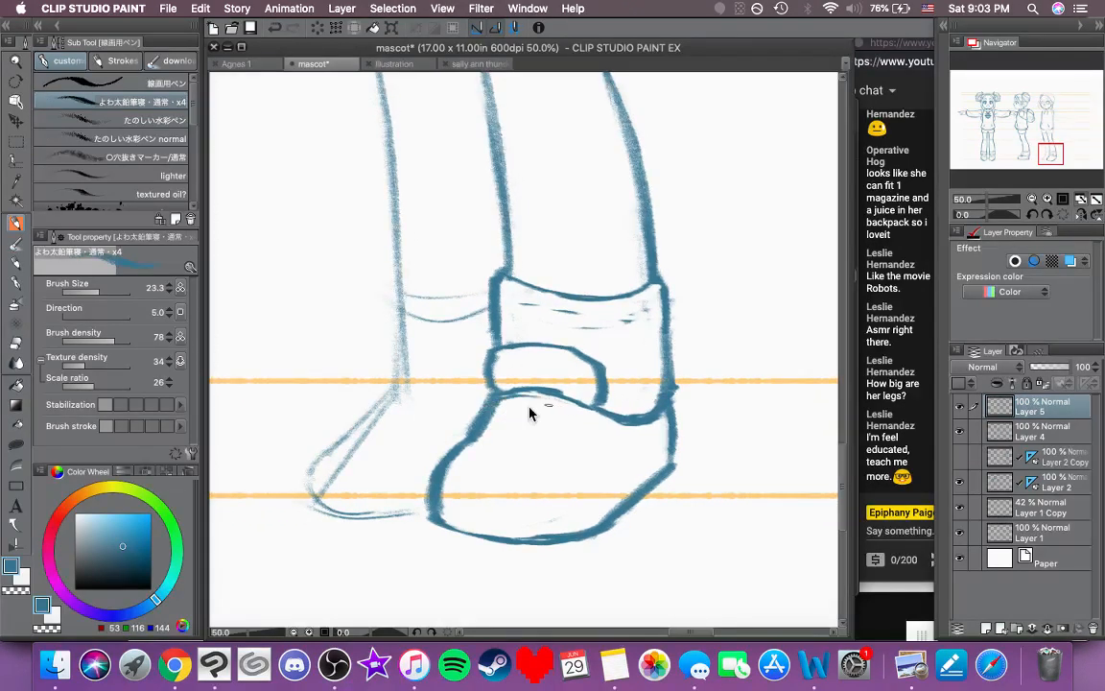
Step: Draw curved lace lines across the front of the near shoe below its tongue
drag(497, 393, 572, 415)
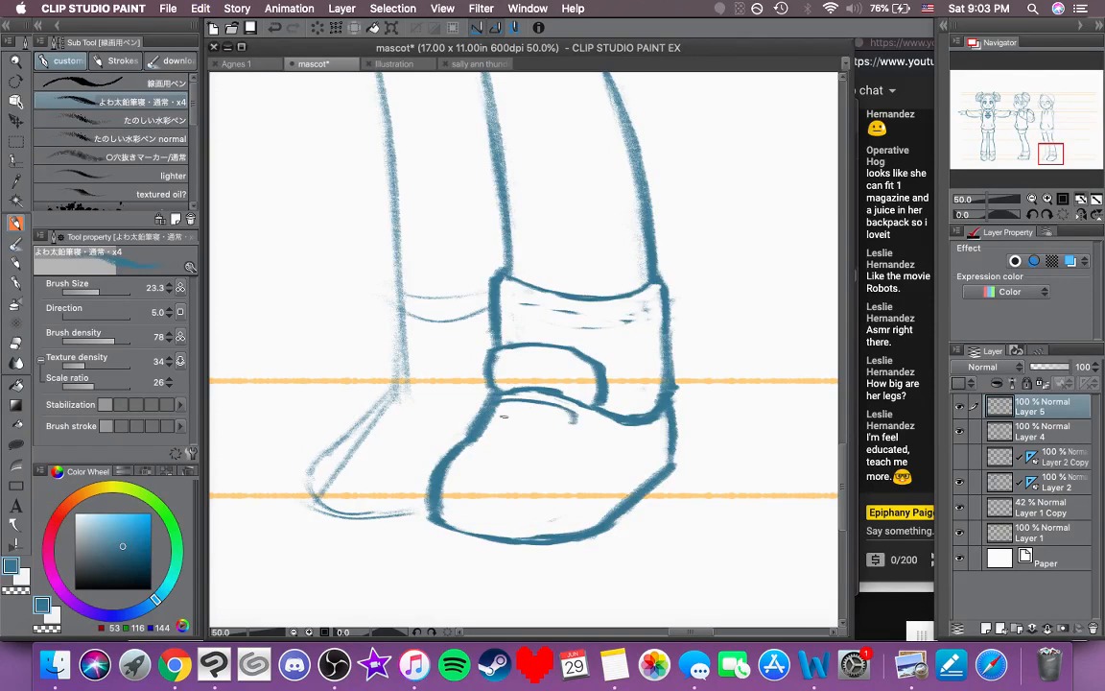
drag(491, 414, 572, 419)
key(super+z)
drag(480, 433, 551, 445)
key(super+z)
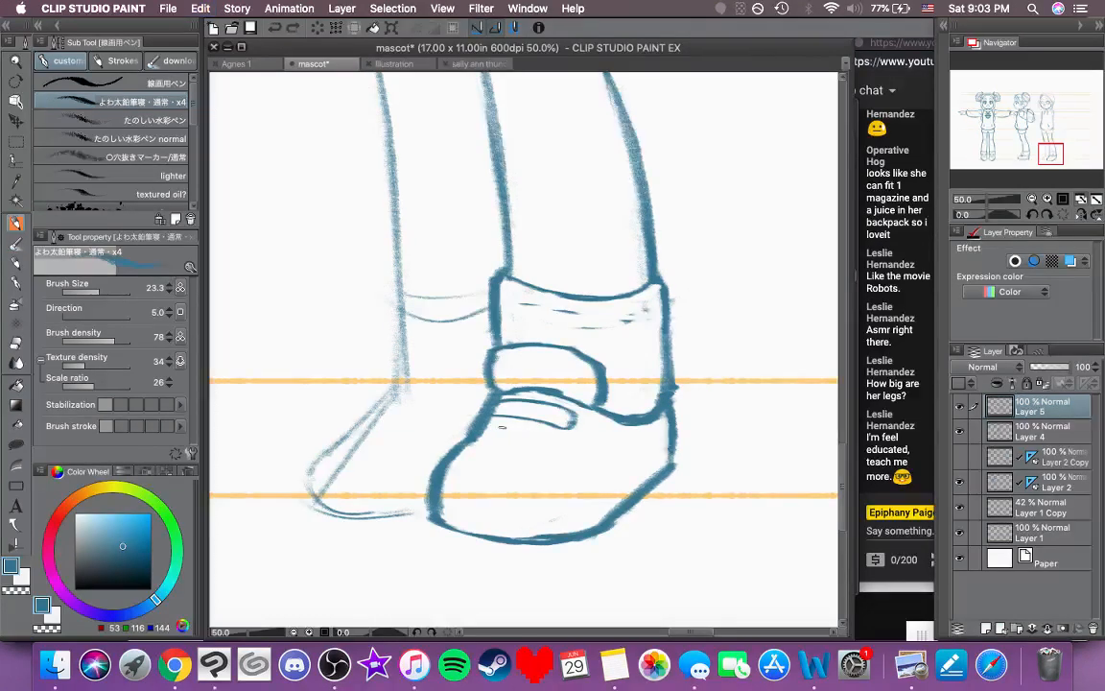
drag(485, 428, 558, 444)
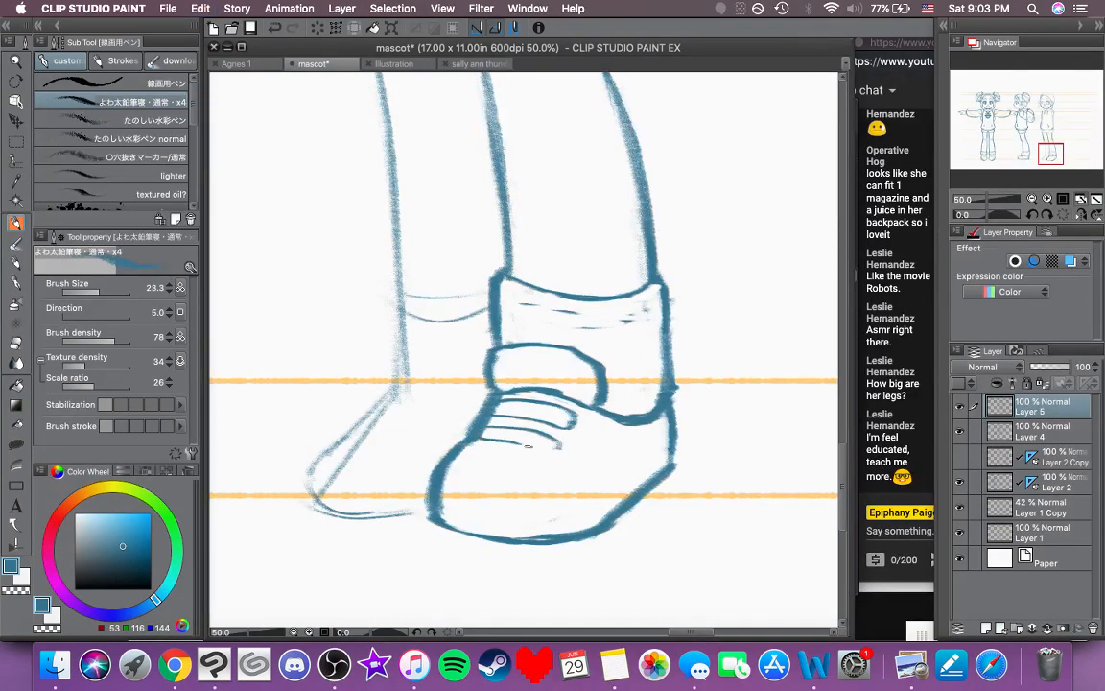
drag(481, 435, 554, 450)
Step: Draw a curved toe cap line on the near shoe below the laces, retrying until the arc is rounded
mouse_move(468, 448)
mouse_down()
mouse_move(510, 457)
mouse_move(543, 479)
mouse_up()
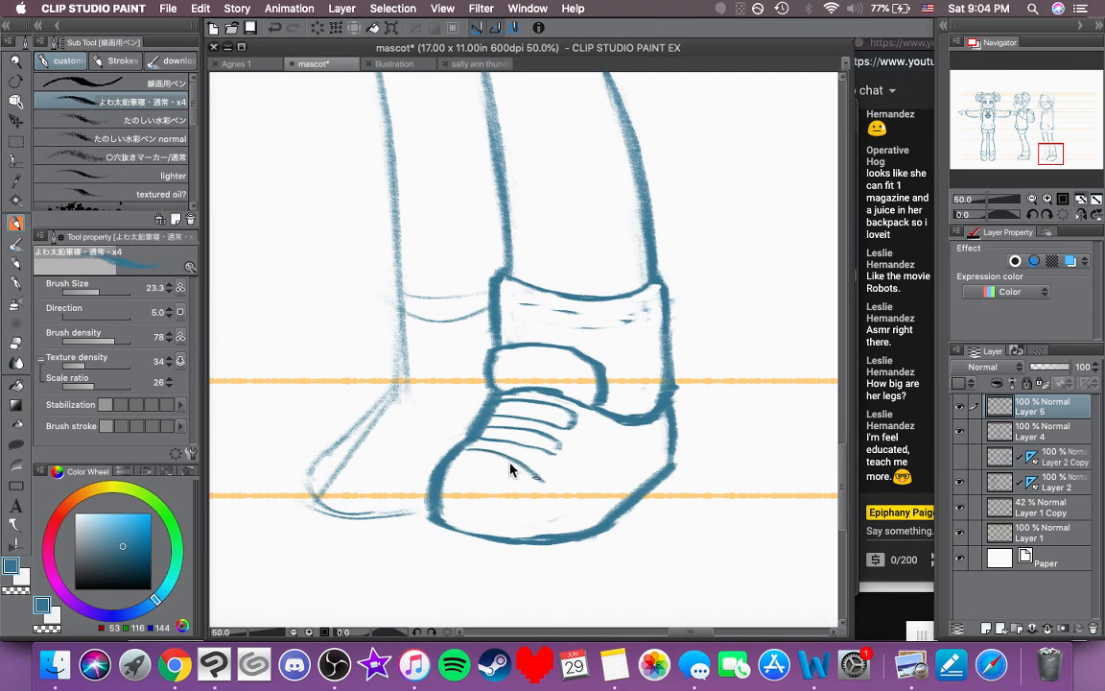
key(super+z)
mouse_move(468, 445)
mouse_down()
mouse_move(560, 477)
mouse_move(573, 500)
mouse_up()
key(super+z)
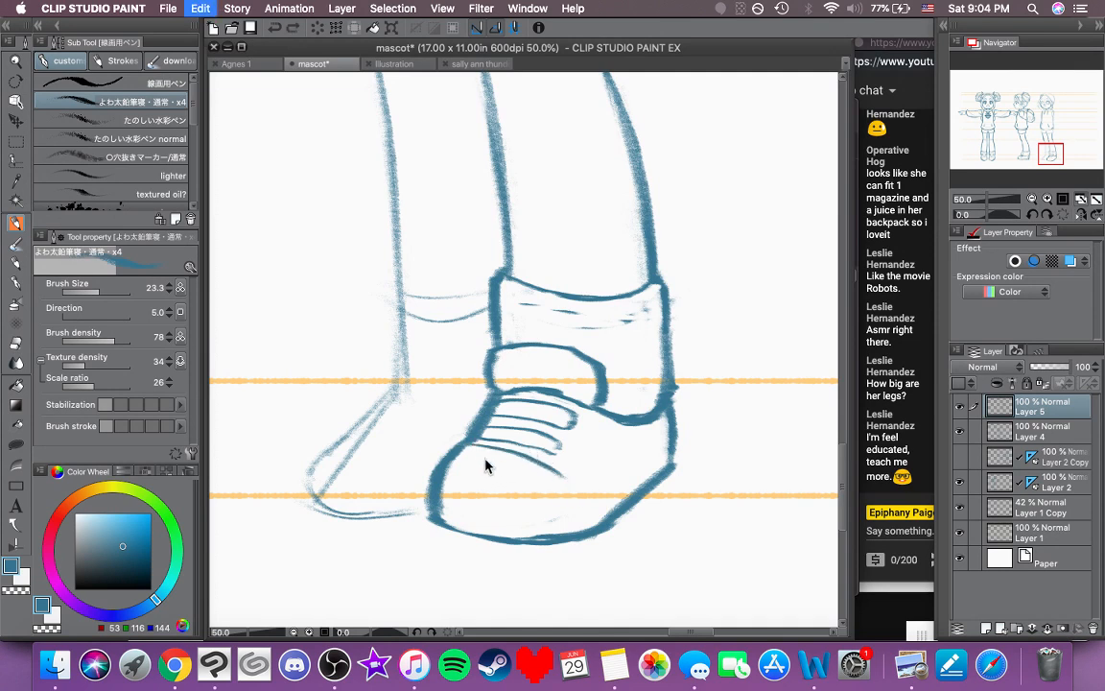
drag(465, 454, 549, 473)
key(super+z)
mouse_move(466, 448)
mouse_down()
mouse_move(563, 480)
mouse_move(567, 500)
mouse_up()
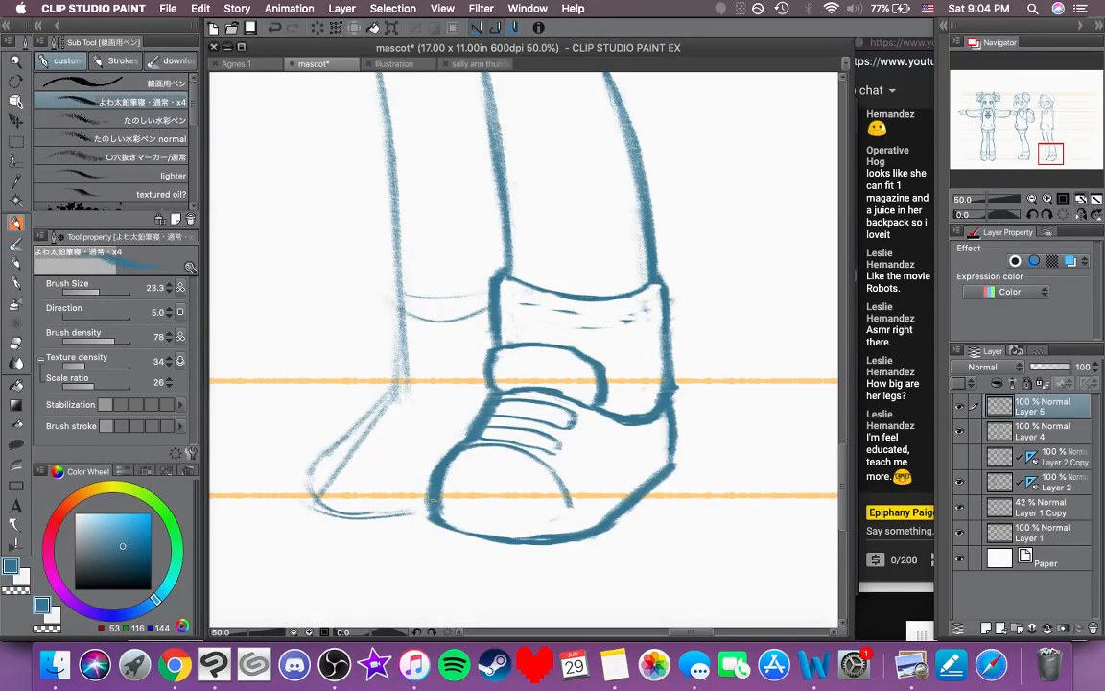
Step: Draw the sole's upper edge along the near shoe from toe to heel and clean up the toe and heel corners
mouse_move(436, 502)
mouse_down()
mouse_move(544, 520)
mouse_move(592, 509)
mouse_up()
key(super+z)
mouse_move(669, 446)
mouse_down()
mouse_move(588, 499)
mouse_move(663, 452)
mouse_move(675, 461)
mouse_up()
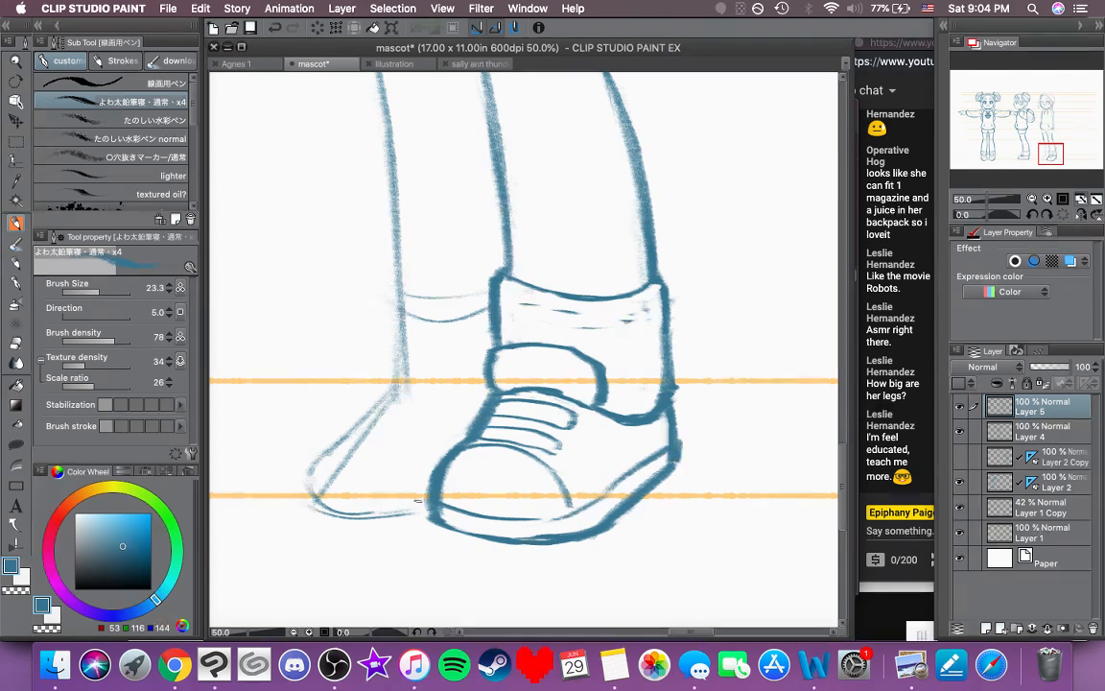
click(19, 590)
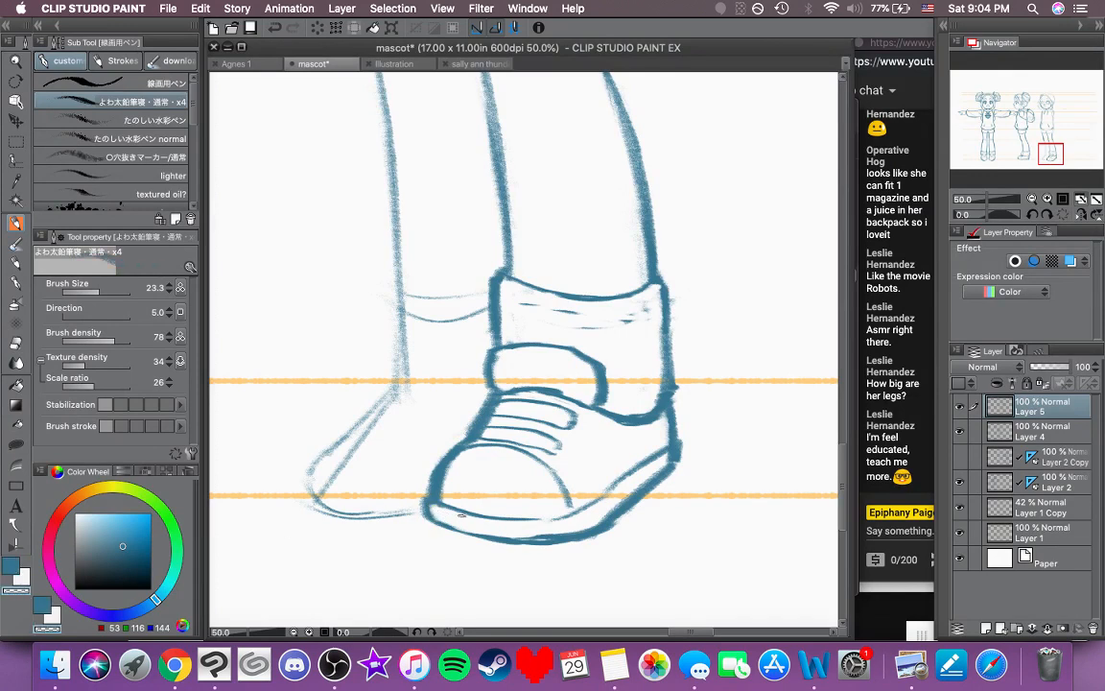
key(super+z)
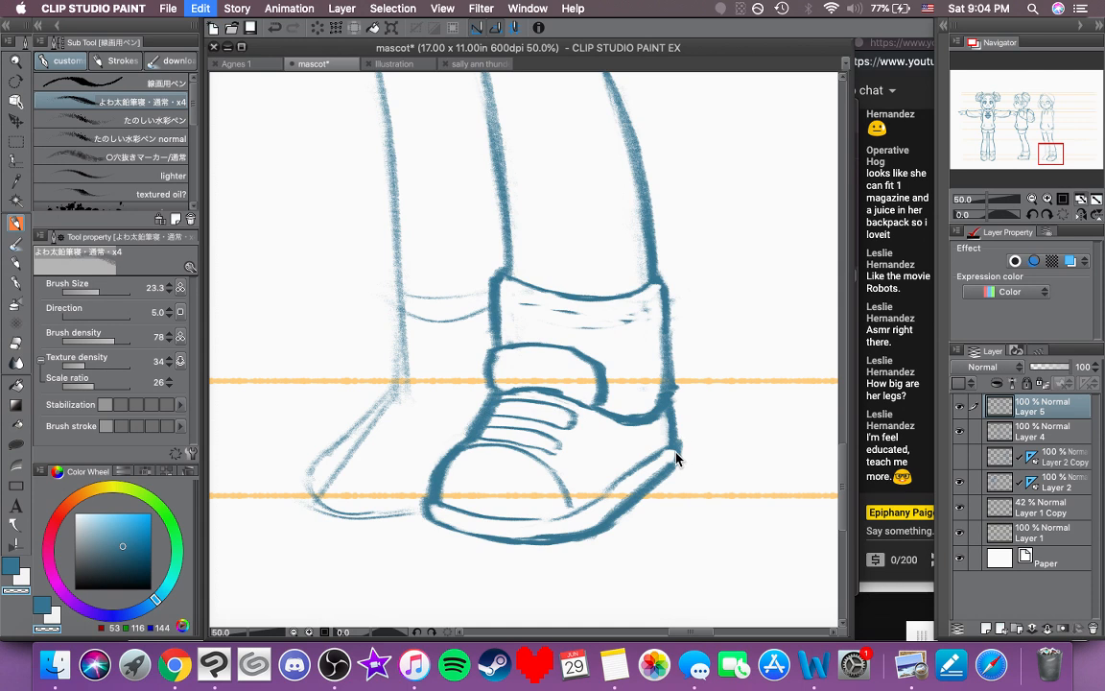
drag(613, 393, 614, 417)
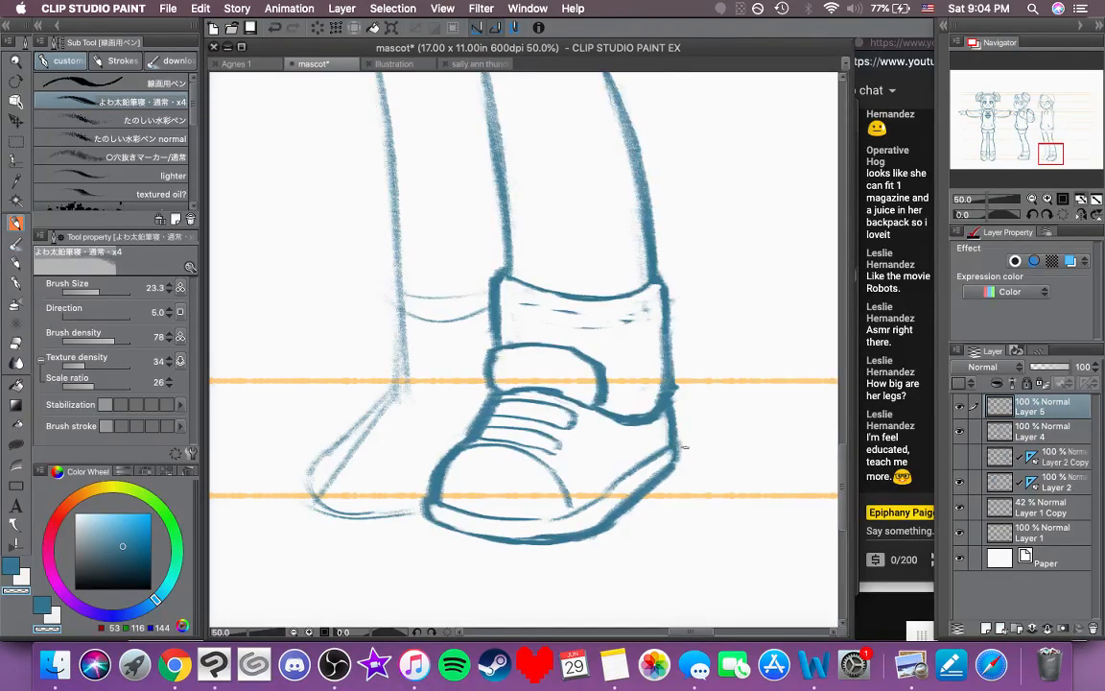
drag(731, 443, 776, 439)
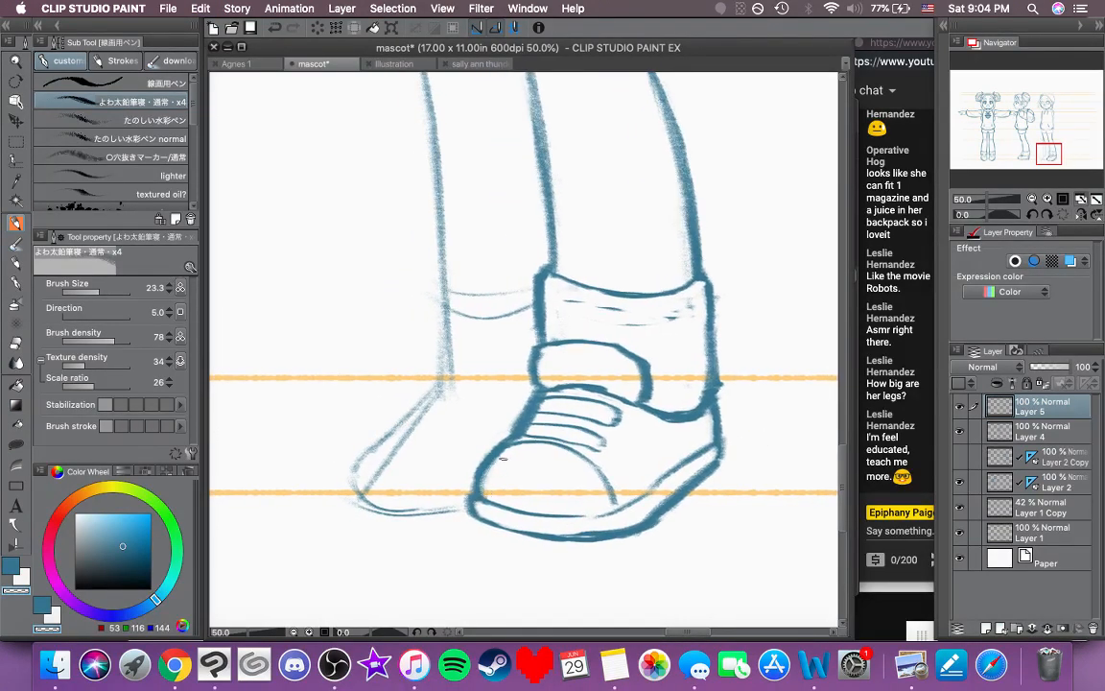
drag(628, 414, 596, 437)
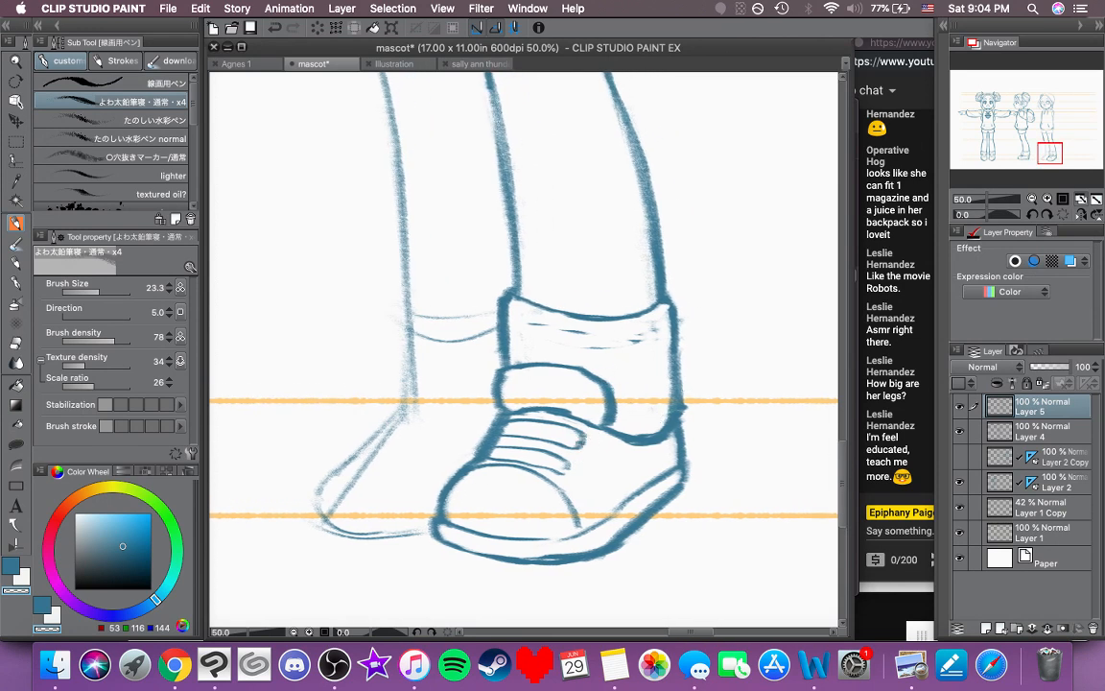
Step: Thin the near leg's back thigh line from the hem down to the knee by erasing along its edges
drag(687, 313, 714, 342)
drag(738, 387, 767, 518)
drag(733, 347, 740, 475)
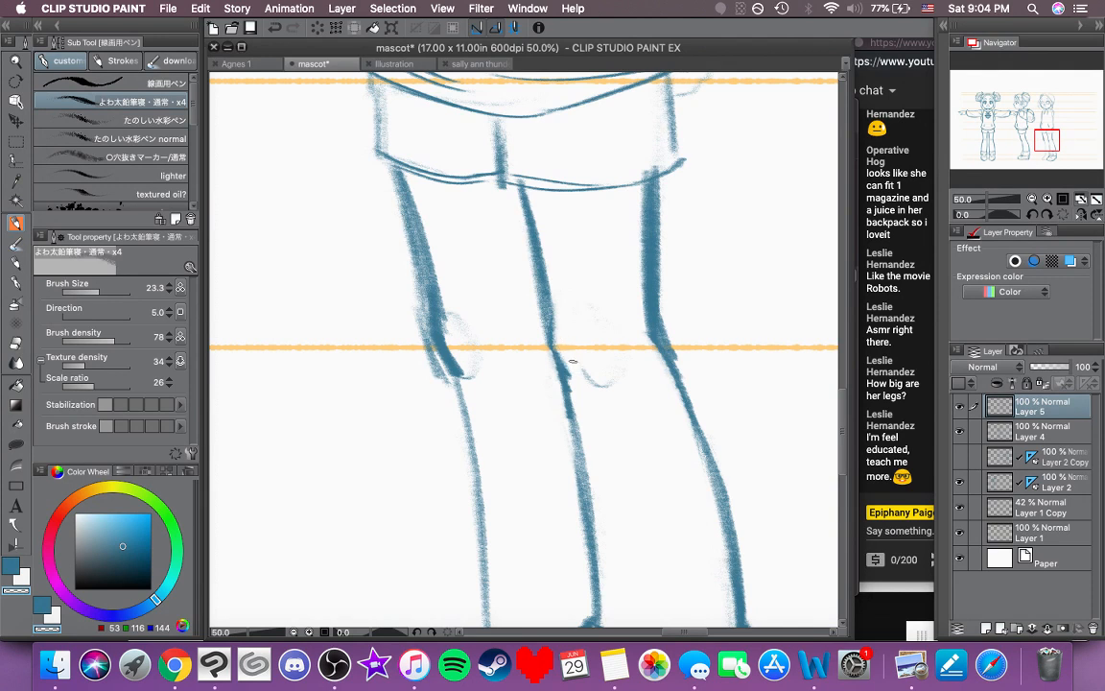
scroll(594, 293, up, 3)
drag(622, 275, 630, 415)
drag(626, 318, 629, 425)
key(super+z)
key(super+z)
drag(624, 273, 626, 416)
mouse_move(626, 306)
mouse_down()
mouse_move(629, 424)
mouse_move(644, 448)
mouse_up()
drag(633, 400, 638, 427)
drag(640, 493, 632, 350)
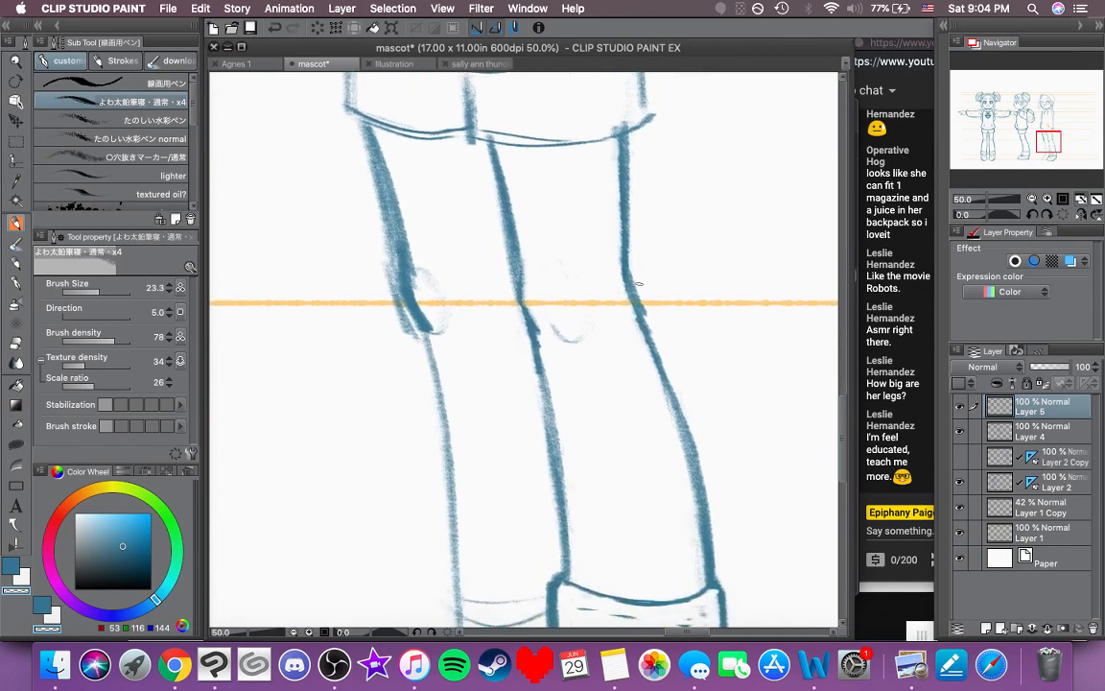
Step: Erase most of the near leg's back line just below the knee and redraw it as a fuller calf curve
drag(620, 293, 671, 419)
mouse_move(633, 317)
mouse_down()
mouse_move(683, 461)
mouse_move(595, 344)
mouse_up()
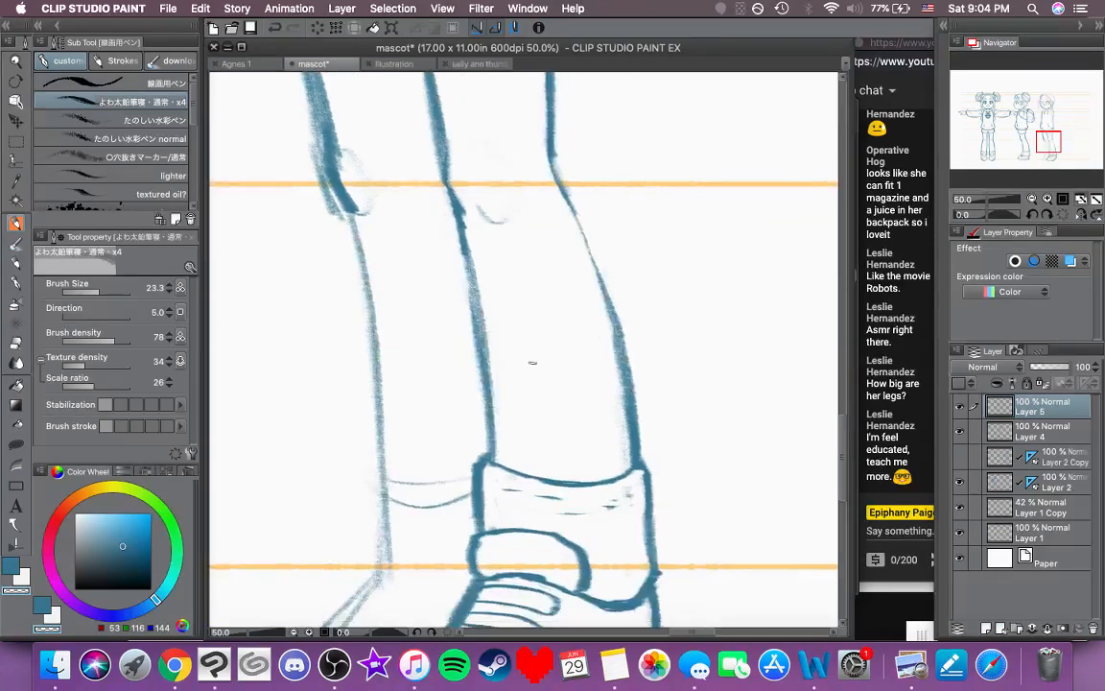
click(20, 578)
click(10, 566)
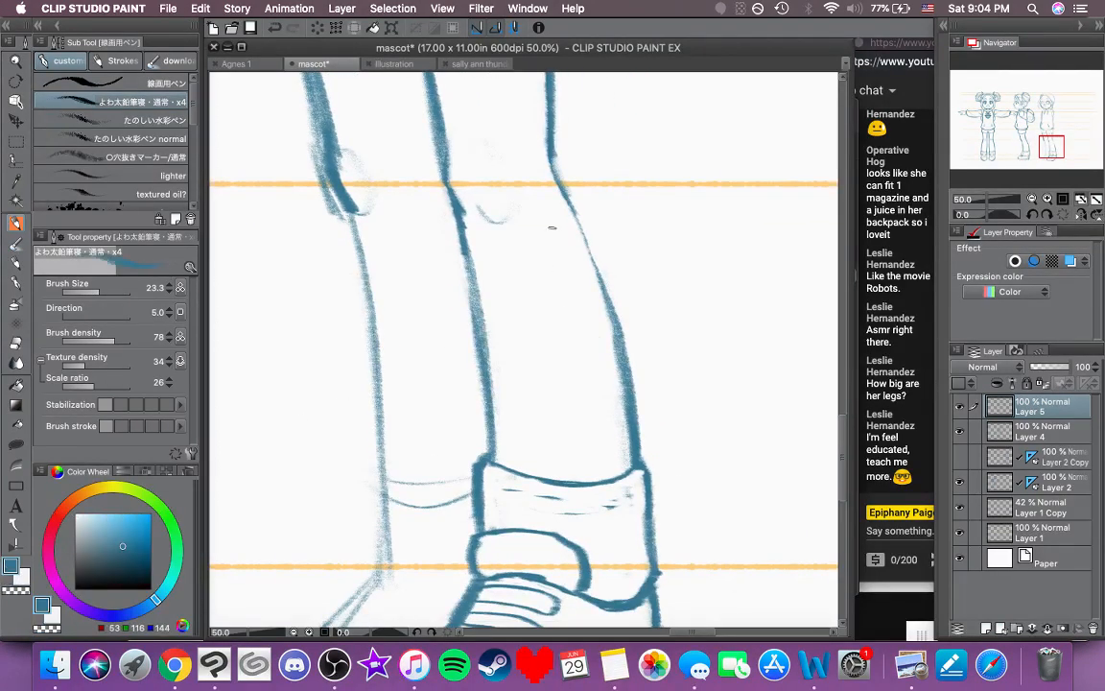
drag(559, 169, 602, 263)
key(super+z)
drag(551, 150, 615, 302)
drag(592, 239, 622, 337)
drag(612, 288, 626, 386)
Step: Erase the rough inner edge of the near leg's calf line and smooth the bend behind the knee
scroll(604, 345, up, 3)
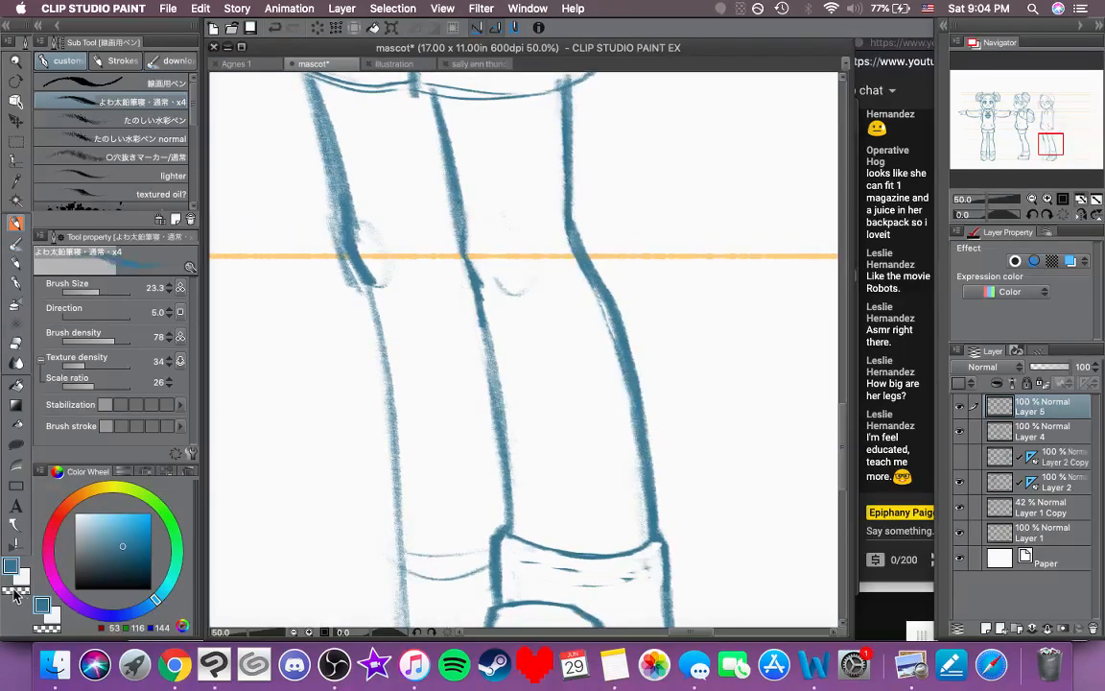
drag(565, 241, 612, 351)
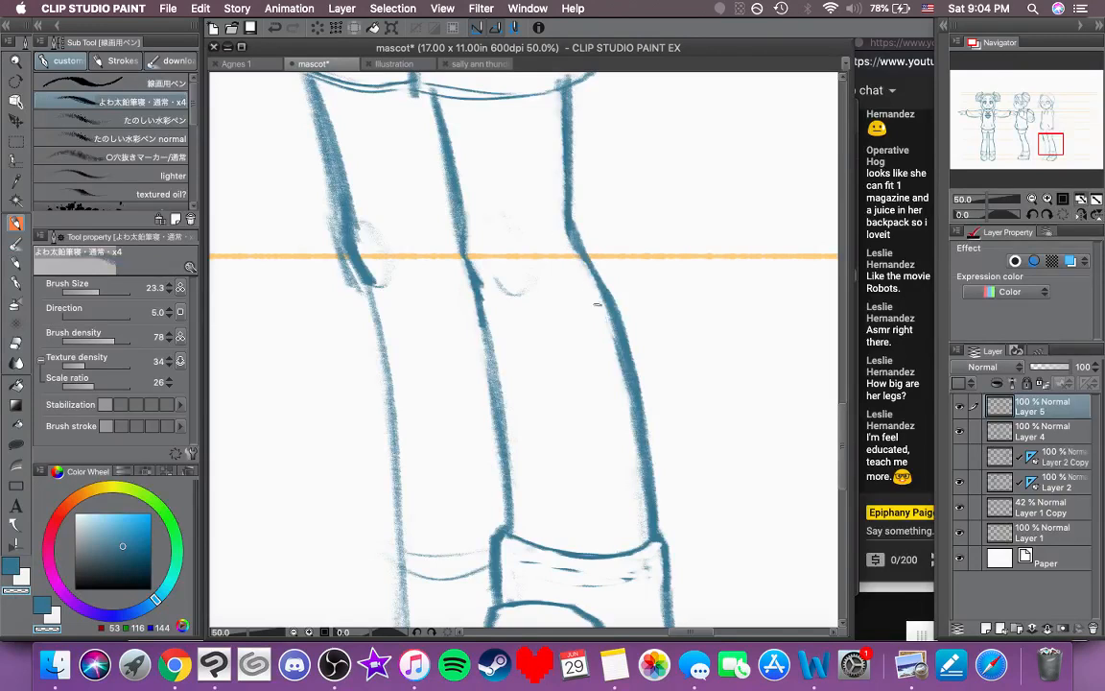
drag(600, 304, 626, 401)
drag(612, 330, 630, 441)
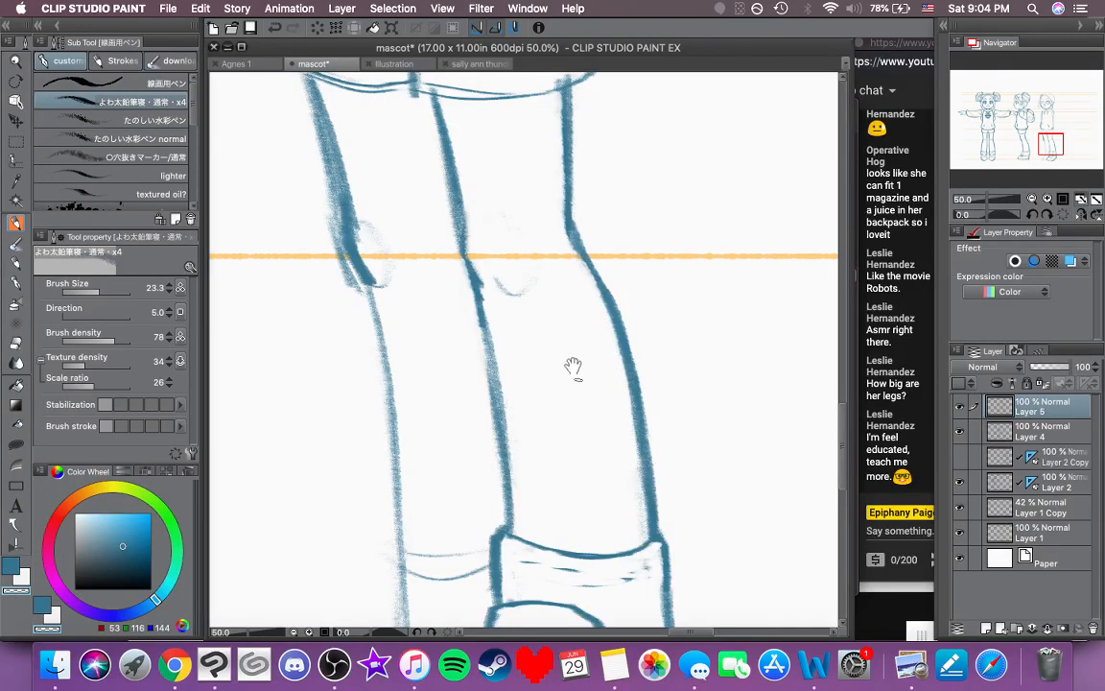
scroll(572, 366, up, 5)
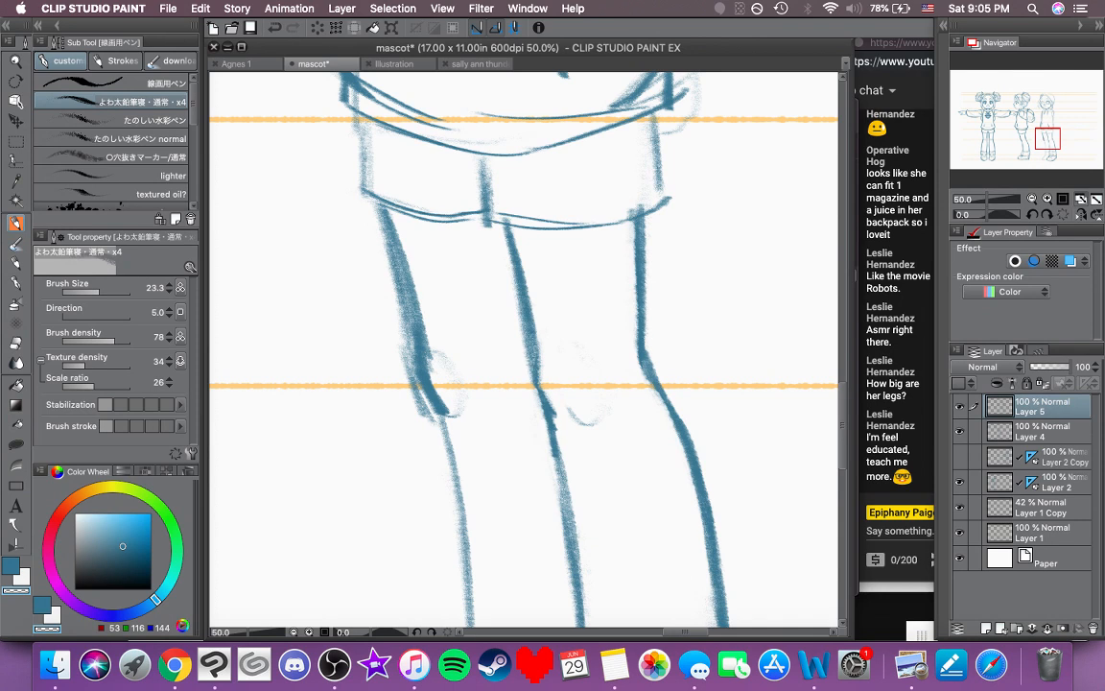
drag(654, 350, 660, 377)
drag(629, 331, 648, 393)
scroll(643, 391, up, 3)
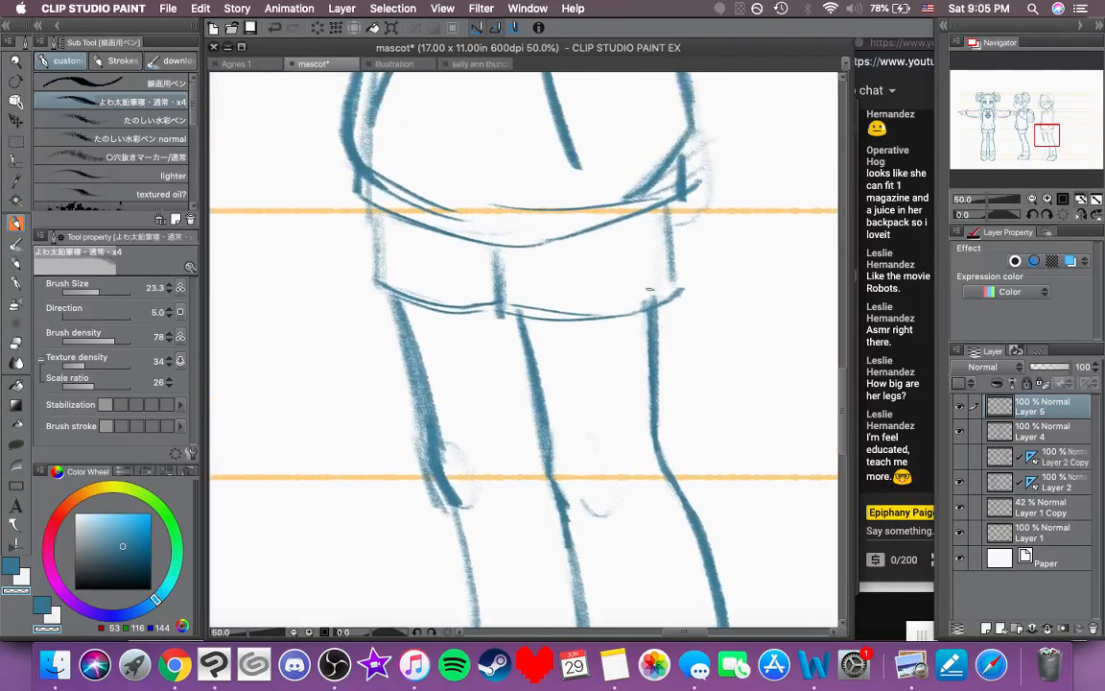
Step: Sketch a kneecap arc and short lower strokes on the near knee, erasing the old curve beneath it
scroll(634, 388, down, 6)
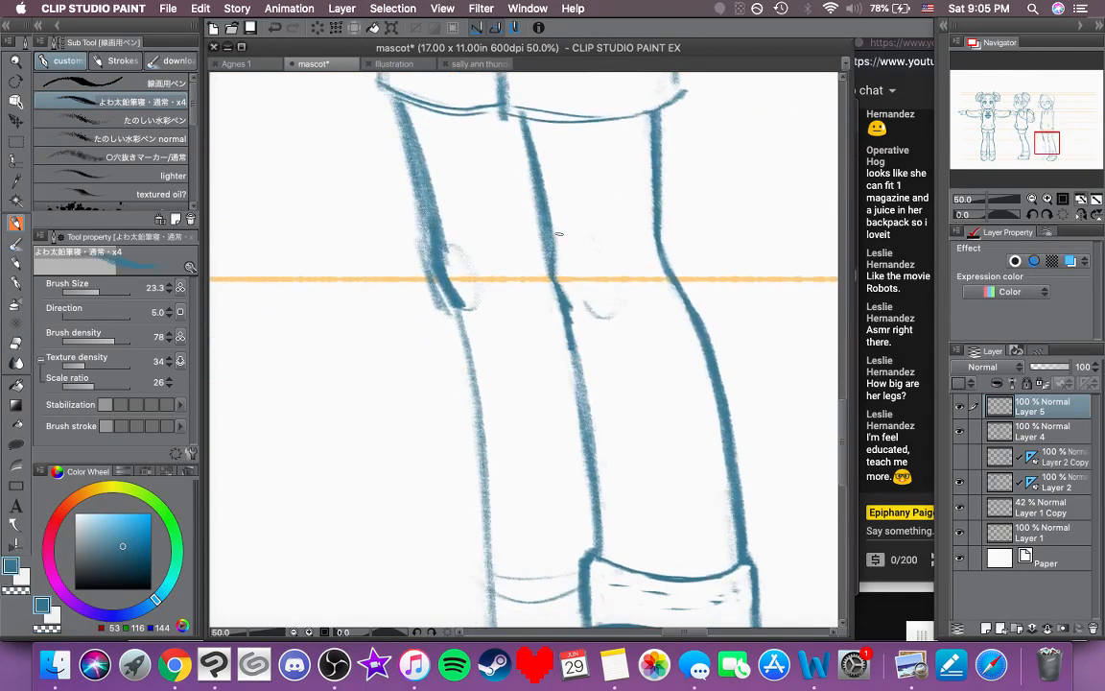
mouse_move(559, 241)
mouse_down()
mouse_move(562, 227)
mouse_move(585, 233)
mouse_move(599, 255)
mouse_move(577, 309)
mouse_move(614, 291)
mouse_move(602, 306)
mouse_up()
drag(521, 419, 532, 345)
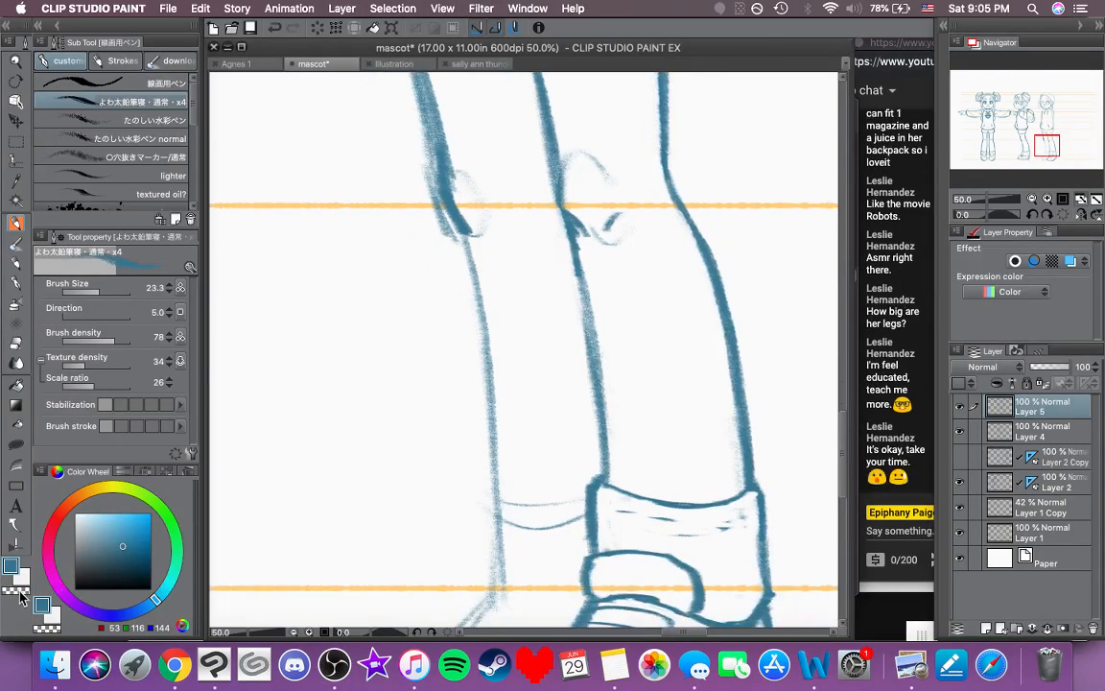
drag(599, 235, 618, 242)
mouse_move(595, 336)
mouse_down()
mouse_move(607, 493)
mouse_move(624, 545)
mouse_up()
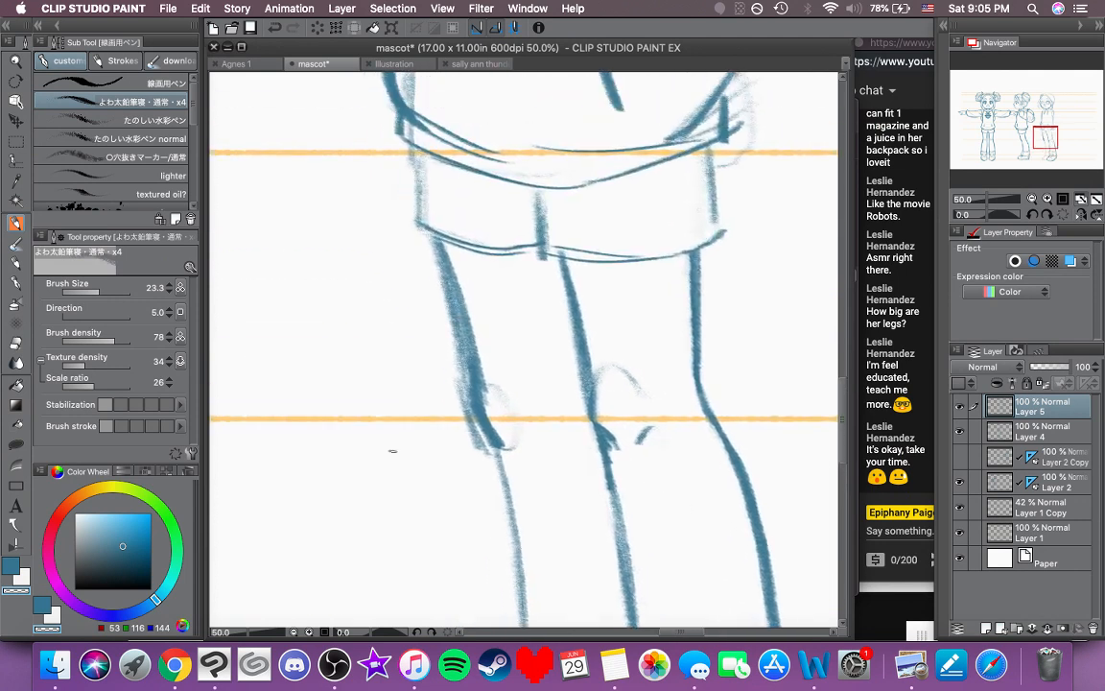
Step: Sketch a matching kneecap arc and short lower stroke on the far knee
drag(486, 458, 471, 341)
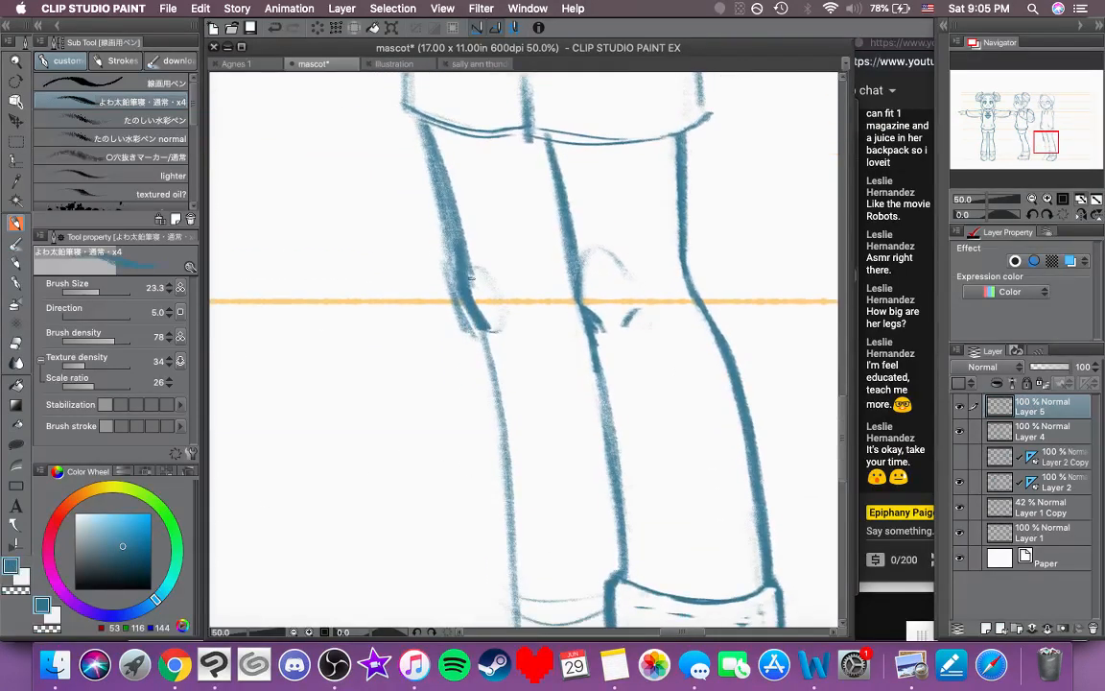
mouse_move(472, 259)
mouse_down()
mouse_move(483, 242)
mouse_move(500, 251)
mouse_up()
drag(509, 326, 516, 313)
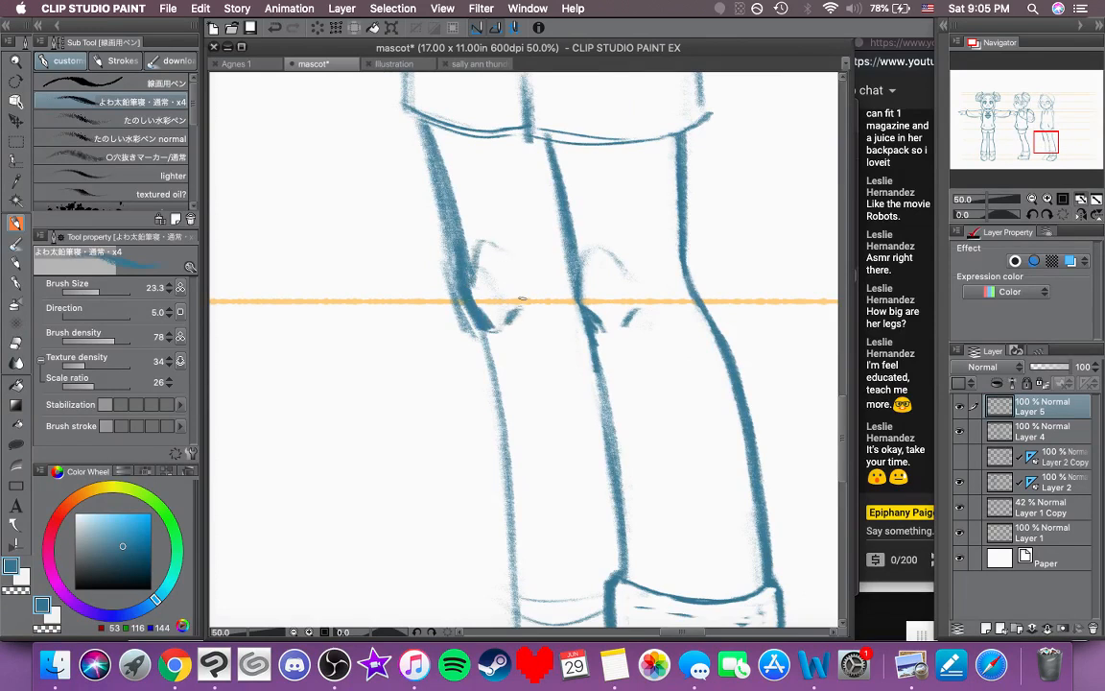
drag(534, 354, 585, 320)
Step: Thin the far leg's front thigh line and erase the stray sketch marks around its knee
click(14, 592)
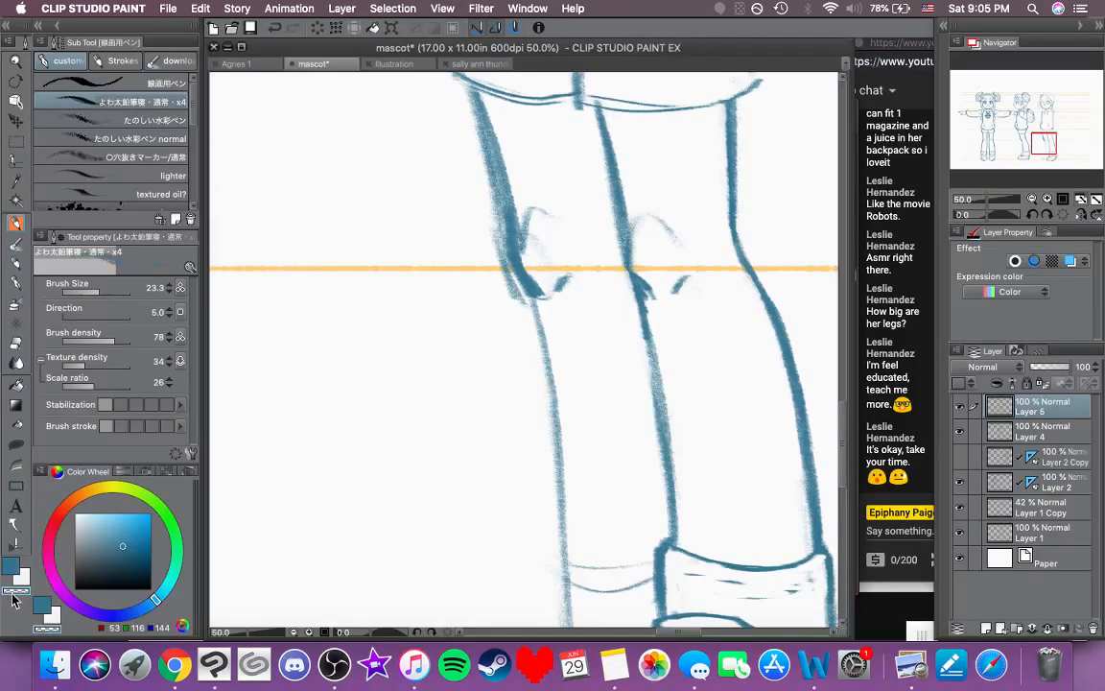
mouse_move(497, 212)
mouse_down()
mouse_move(503, 250)
mouse_move(479, 117)
mouse_move(480, 128)
mouse_up()
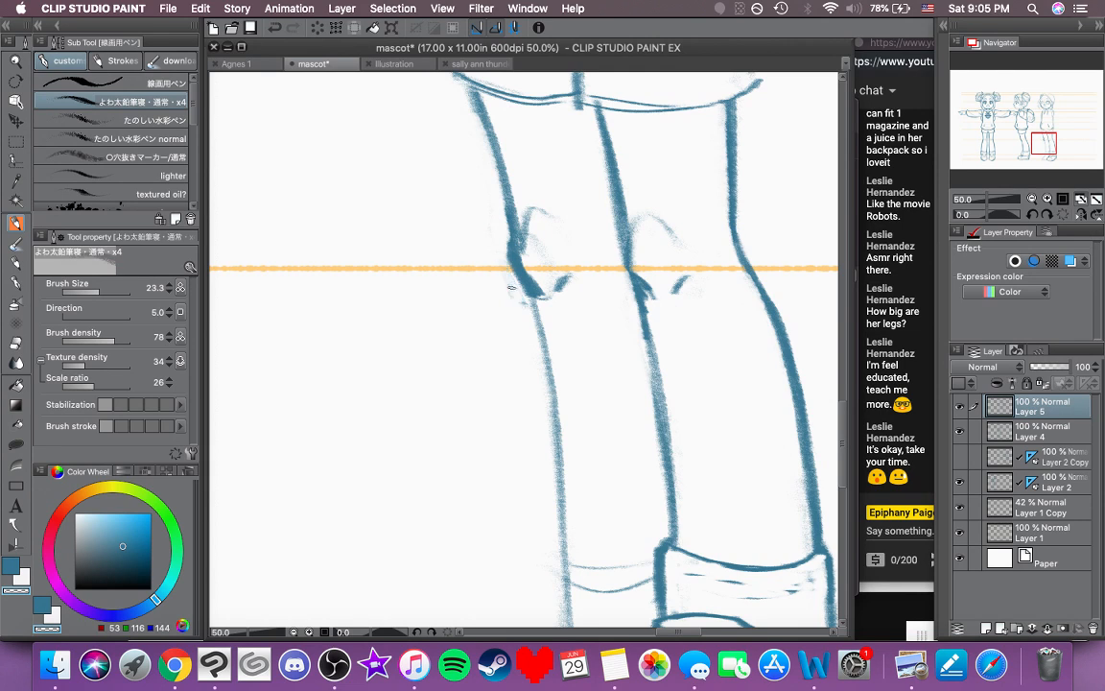
drag(496, 263, 529, 390)
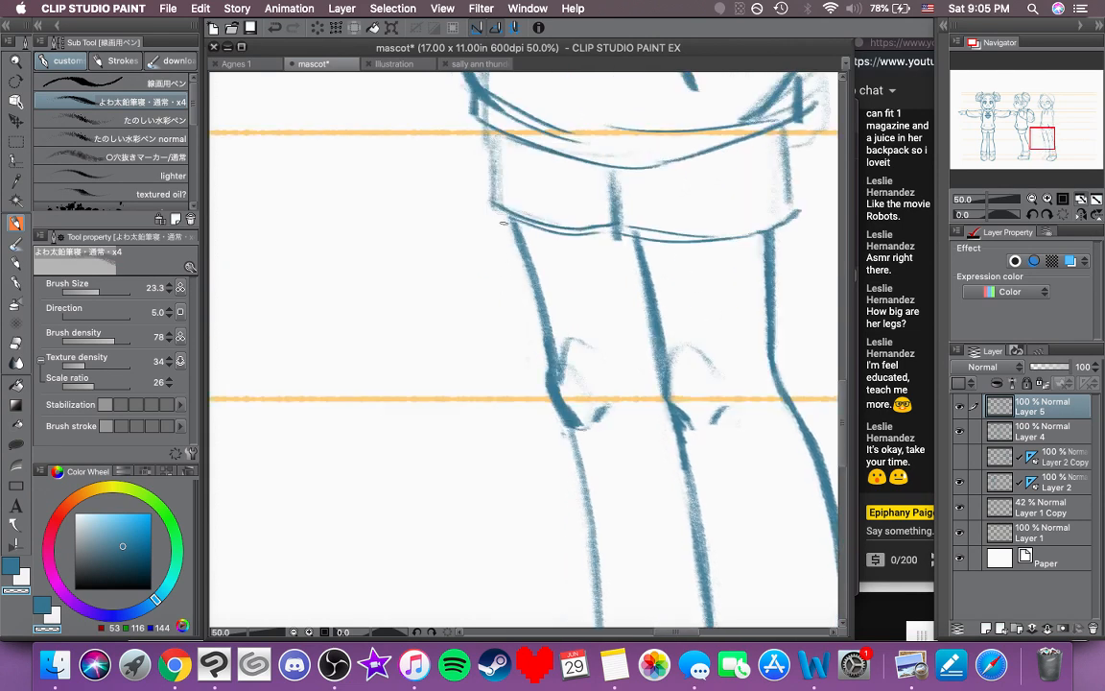
mouse_move(526, 327)
mouse_down()
mouse_move(481, 279)
mouse_move(478, 243)
mouse_move(507, 293)
mouse_up()
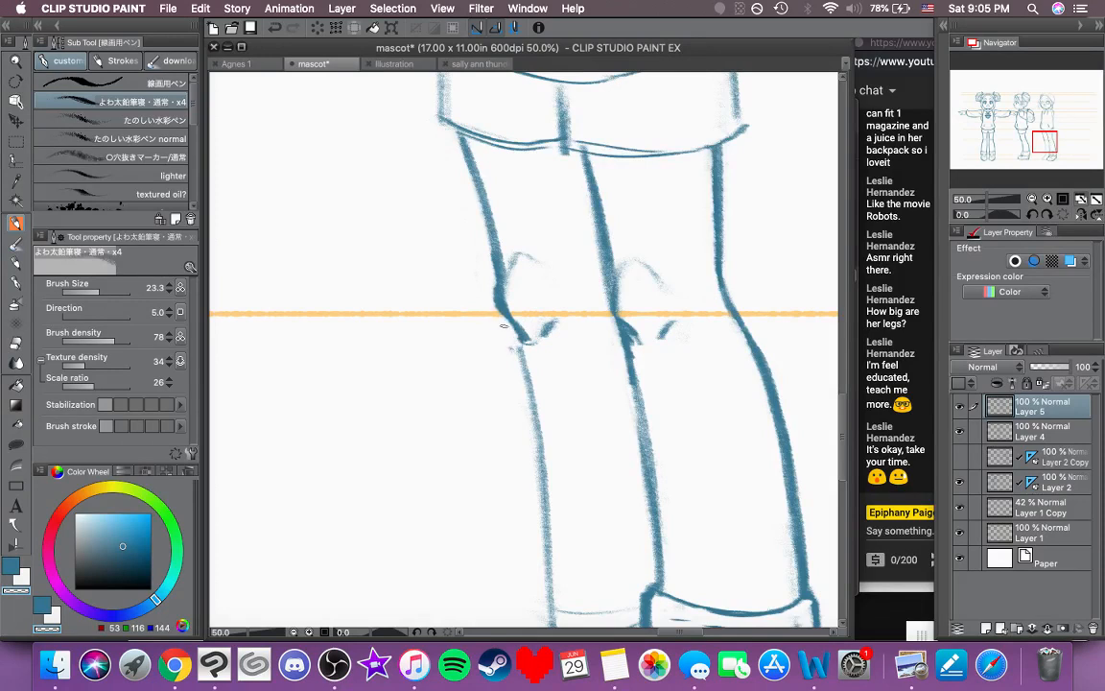
drag(505, 372, 503, 314)
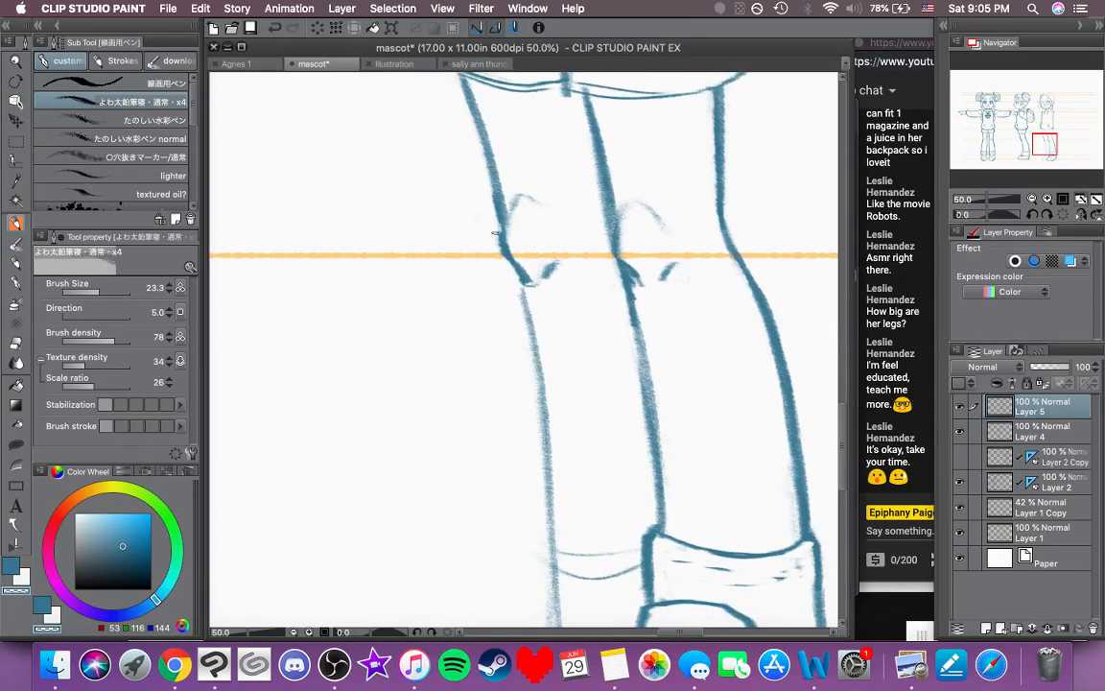
Step: Darken the far leg's front line just above the bend of the knee with the blue drawing color
click(11, 568)
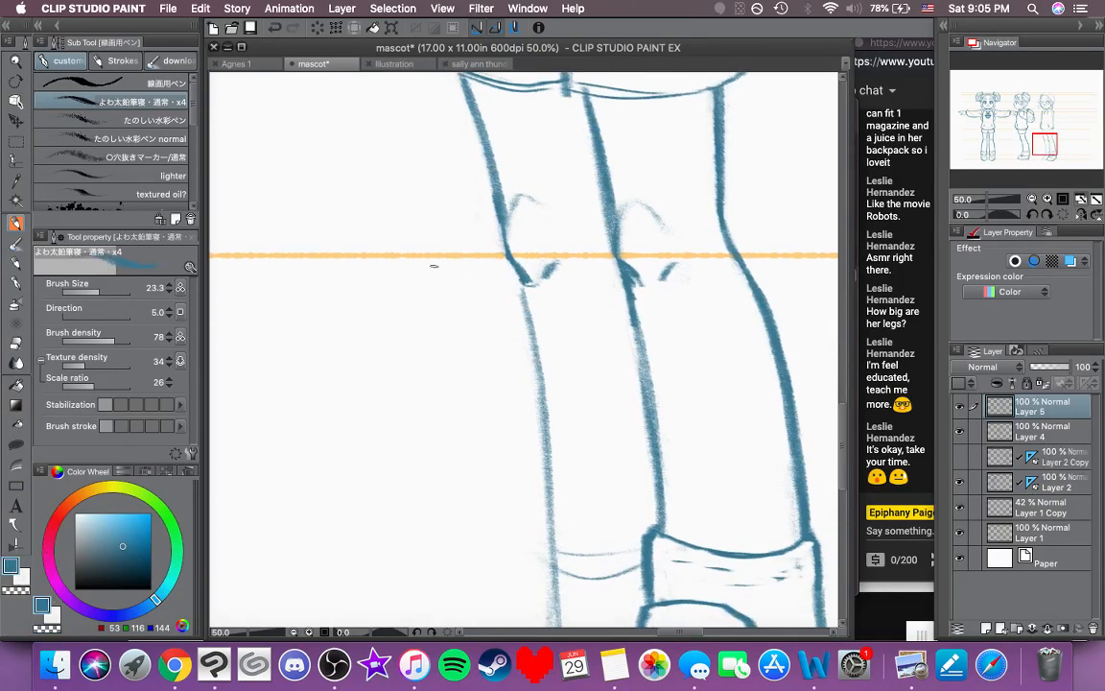
drag(503, 213, 509, 258)
scroll(468, 257, down, 3)
drag(526, 189, 560, 332)
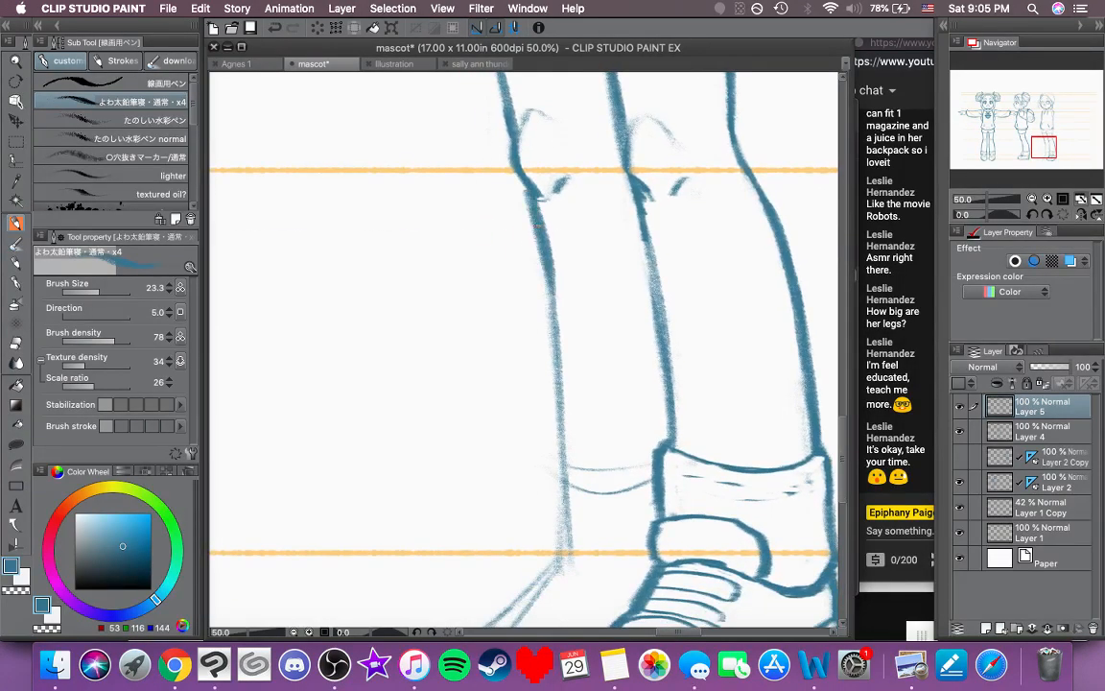
key(super+z)
drag(528, 192, 556, 386)
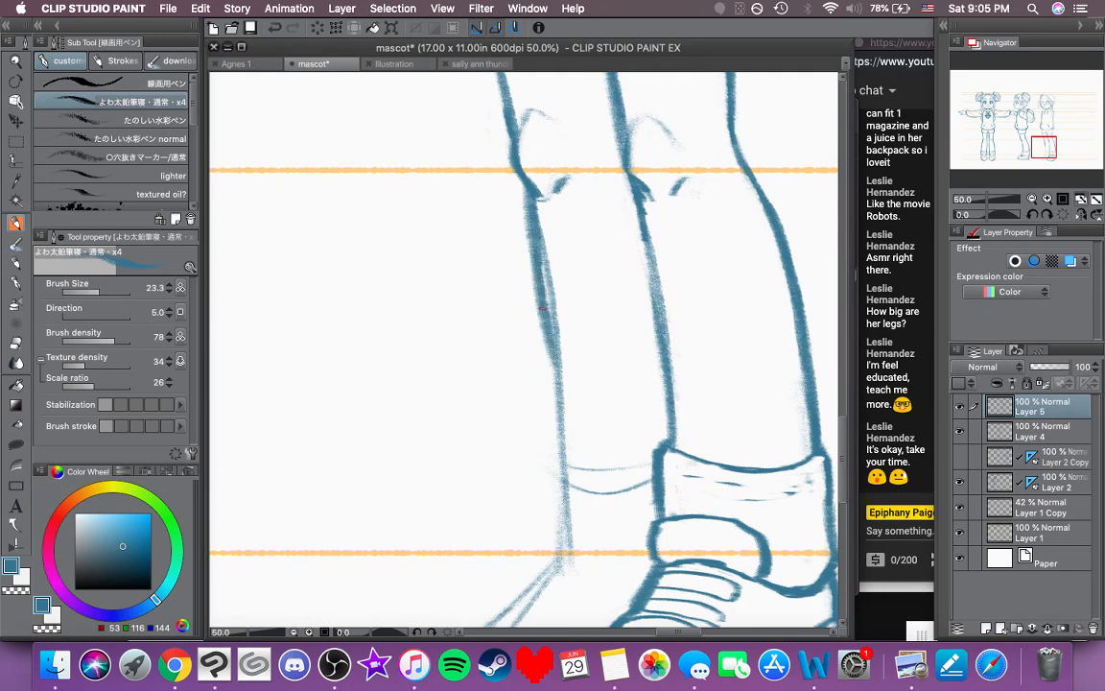
mouse_move(562, 254)
mouse_down()
mouse_move(565, 433)
mouse_move(600, 245)
mouse_up()
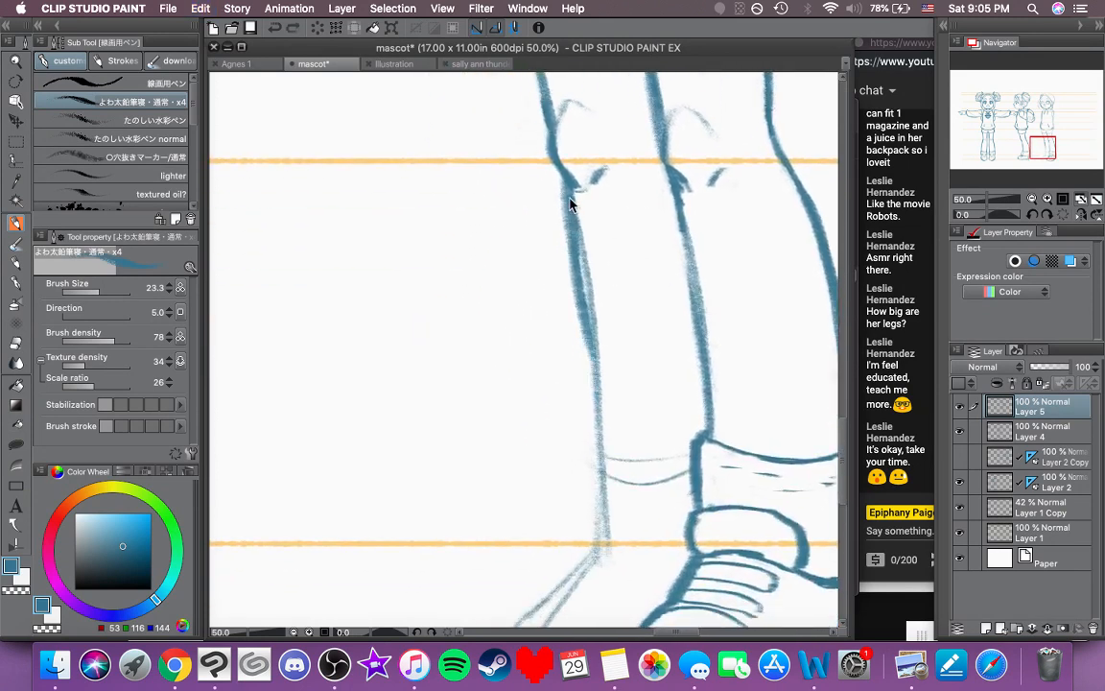
key(super+z)
key(super+z)
drag(564, 180, 581, 269)
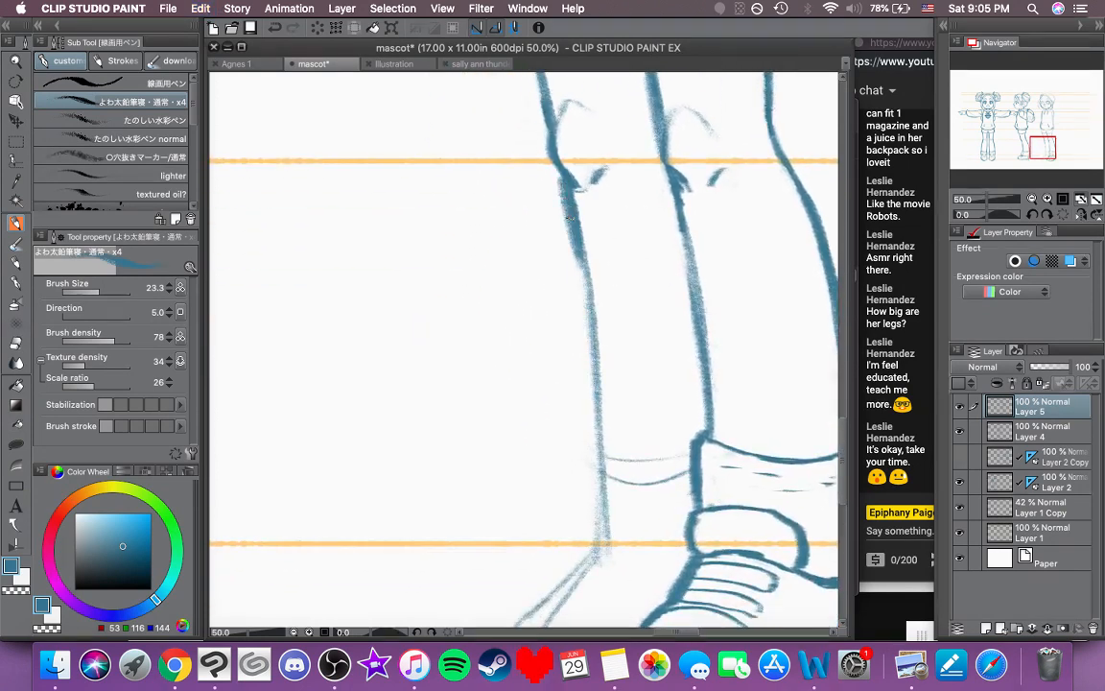
key(super+z)
Step: Draw the far leg's front shin line from below the knee down to the sock
drag(565, 179, 597, 377)
drag(576, 281, 597, 431)
drag(575, 243, 588, 357)
key(super+z)
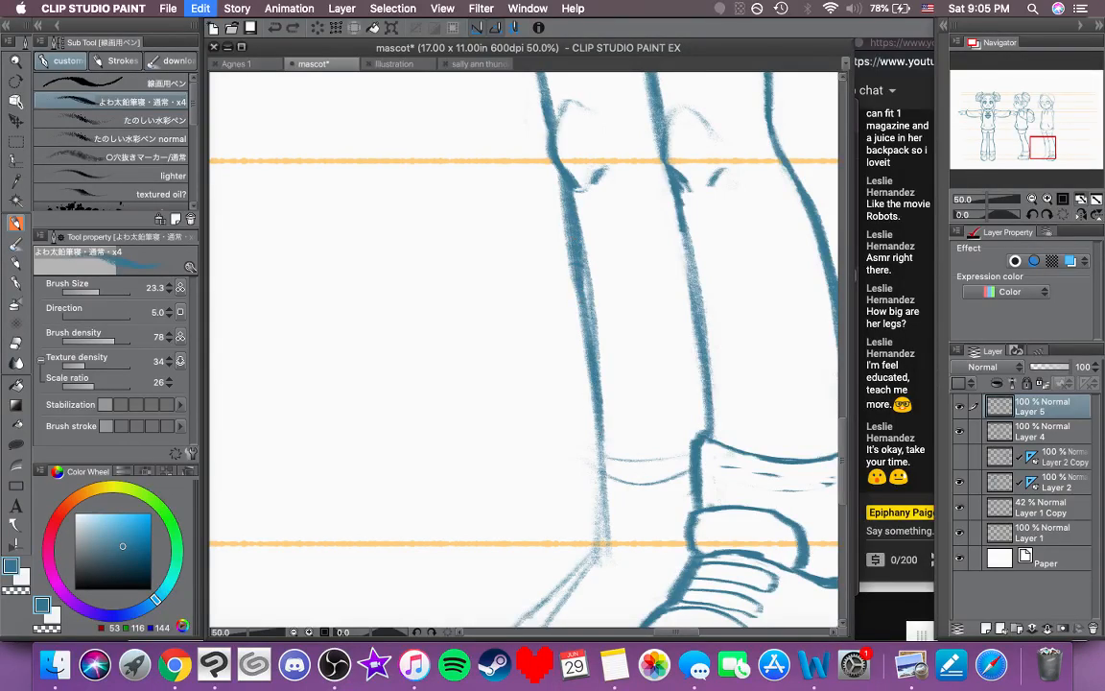
Step: Draw the far sock's curved upper edge across to the near sock, with its front edge running down from the corner
mouse_move(574, 235)
mouse_down()
mouse_move(601, 431)
mouse_move(520, 361)
mouse_move(568, 395)
mouse_up()
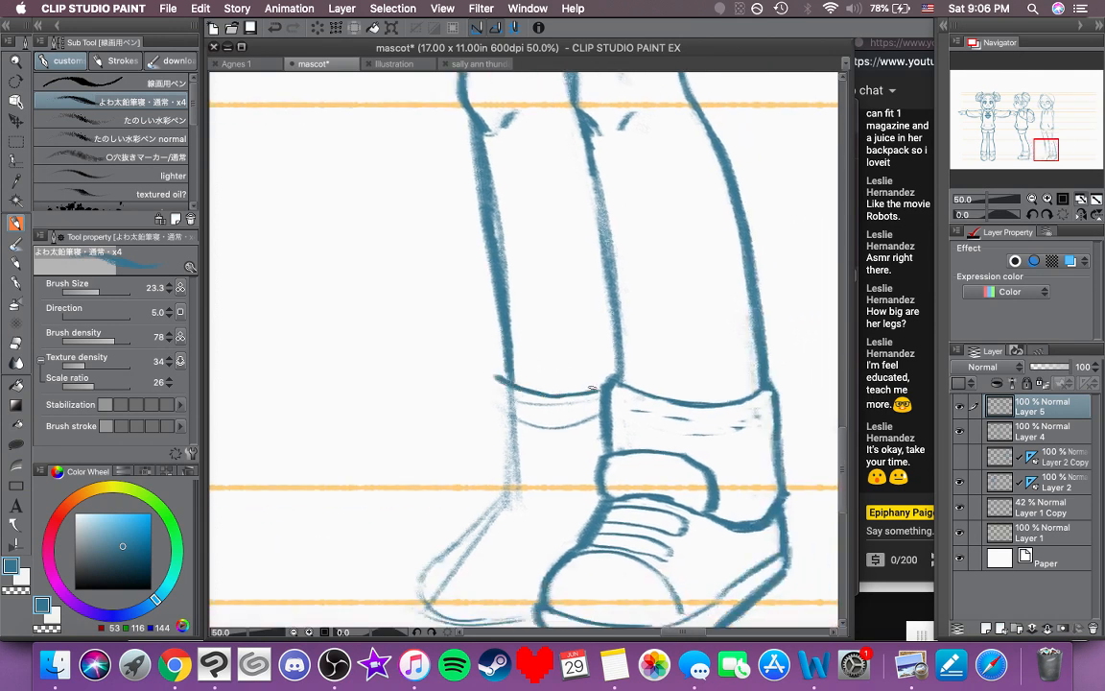
key(super+z)
key(super+z)
drag(501, 382, 581, 378)
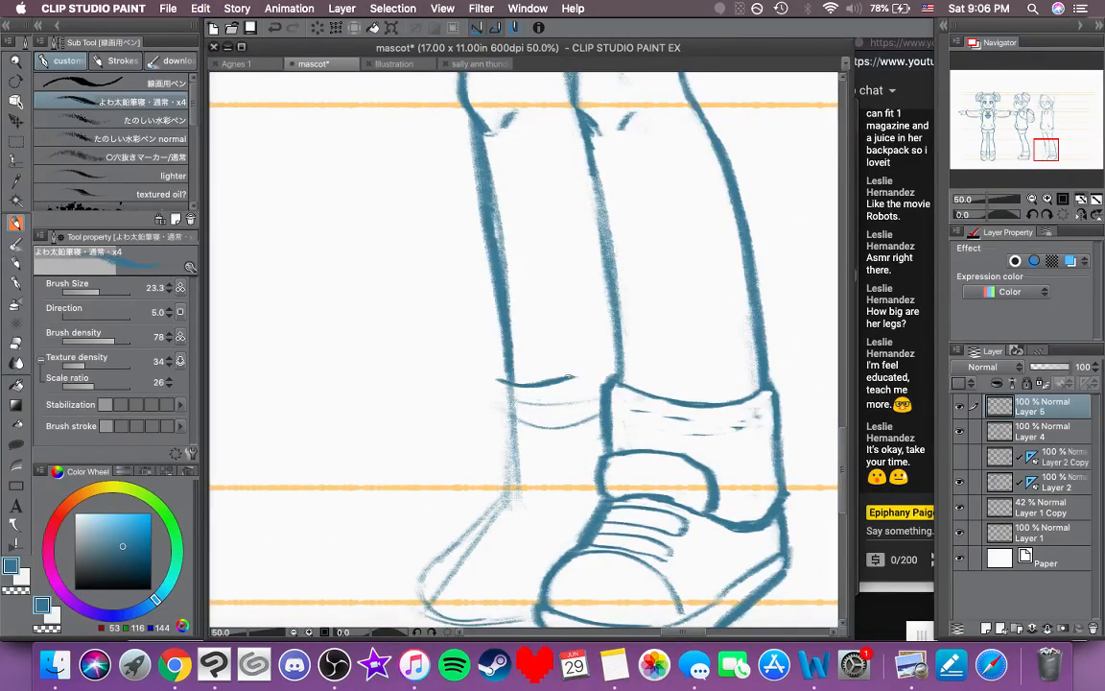
key(super+z)
drag(499, 380, 610, 375)
key(super+z)
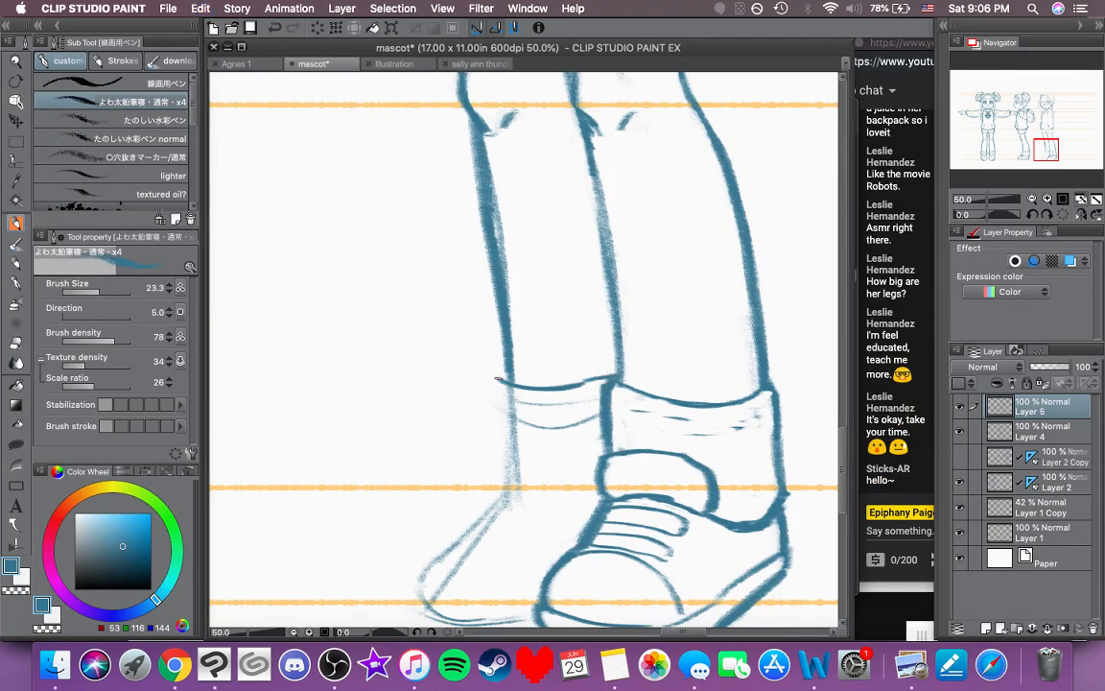
mouse_move(498, 379)
mouse_down()
mouse_move(503, 443)
mouse_move(539, 447)
mouse_move(582, 371)
mouse_move(578, 401)
mouse_move(611, 415)
mouse_up()
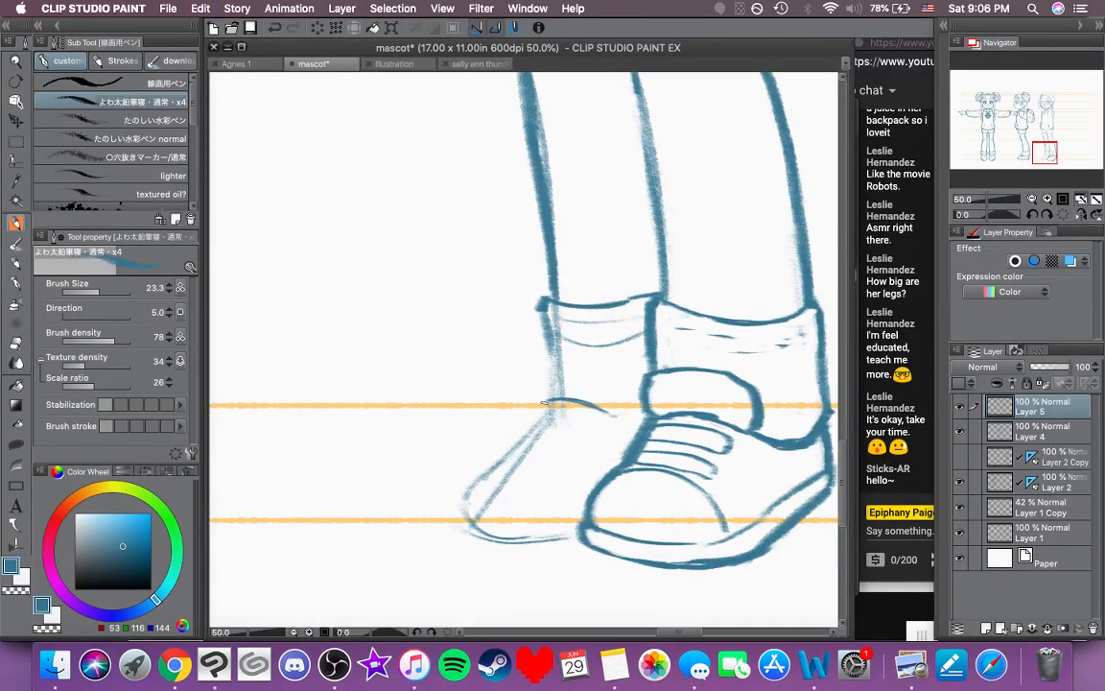
Step: Draw the far shoe's opening curve with a rounded tongue above it, matching the near shoe
mouse_move(533, 402)
mouse_down()
mouse_move(533, 363)
mouse_move(587, 357)
mouse_move(612, 378)
mouse_move(622, 369)
mouse_move(623, 406)
mouse_move(649, 417)
mouse_up()
key(super+z)
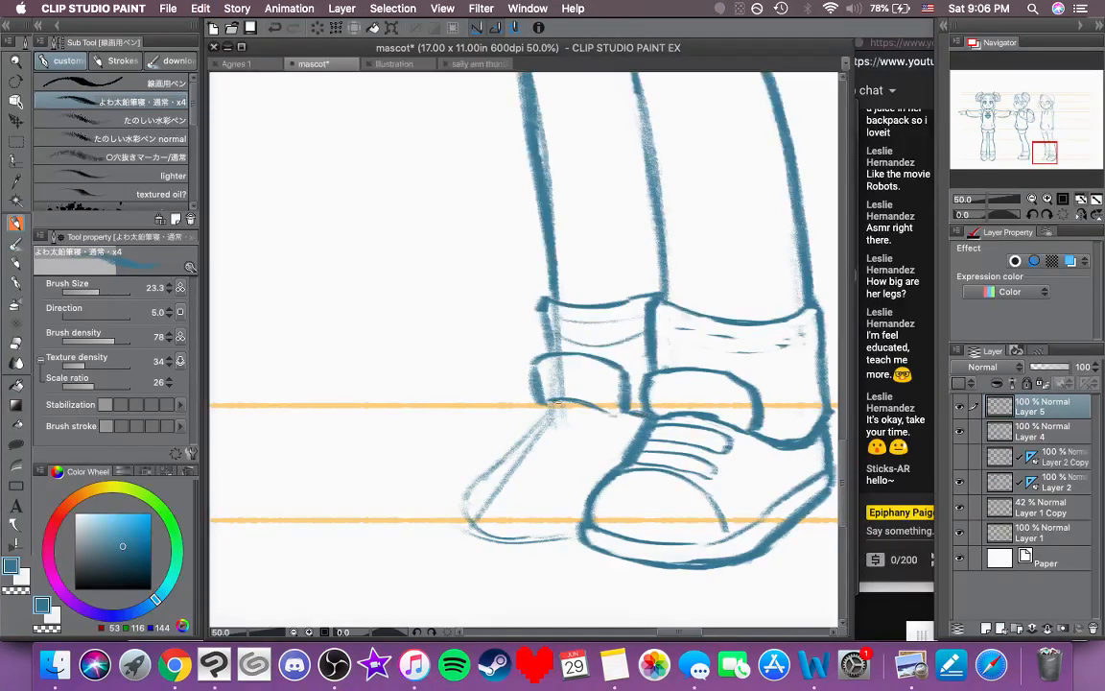
drag(538, 364, 545, 397)
drag(545, 446, 588, 405)
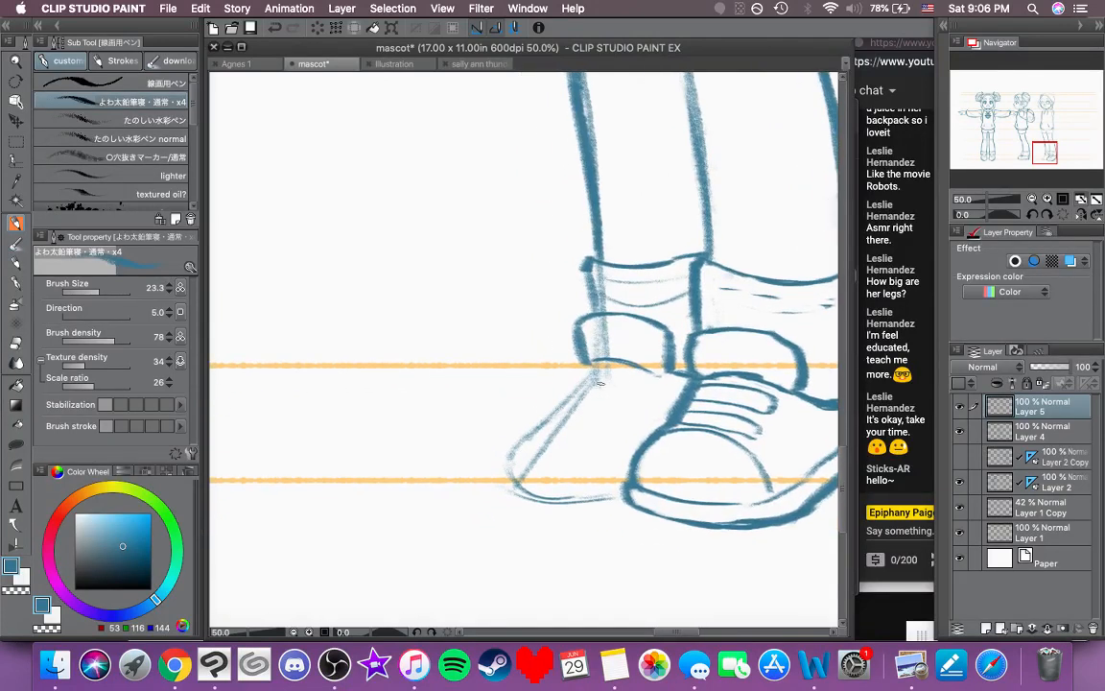
mouse_move(593, 364)
mouse_down()
mouse_move(537, 407)
mouse_move(496, 454)
mouse_move(494, 478)
mouse_up()
drag(508, 432, 493, 482)
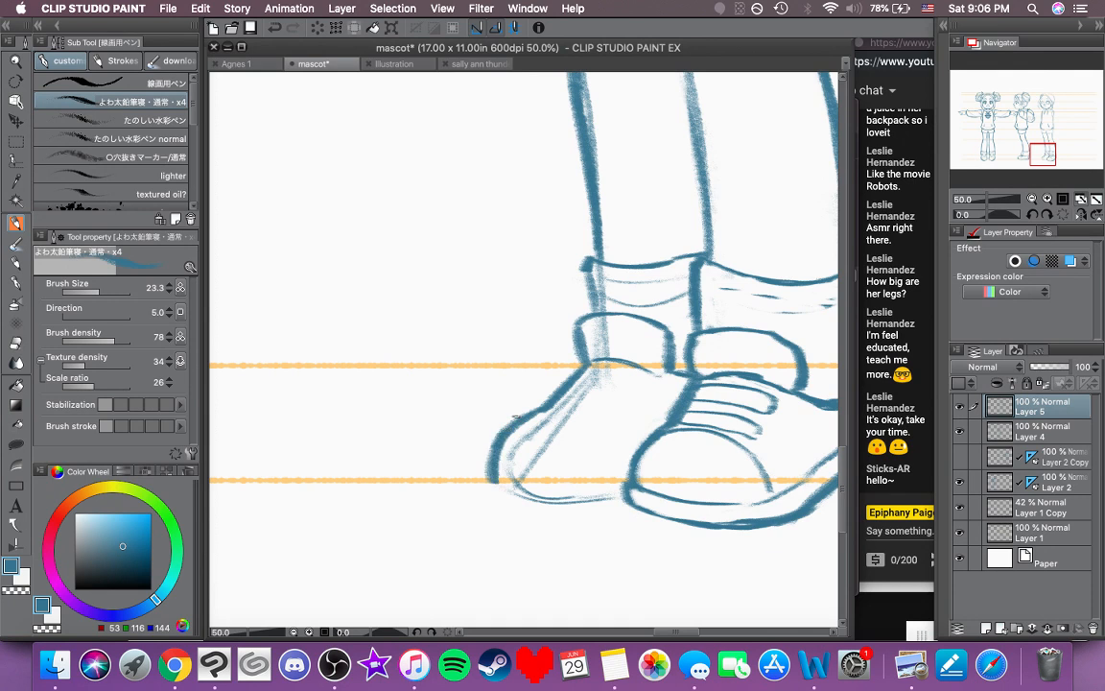
key(super+z)
key(super+z)
key(super+z)
key(super+z)
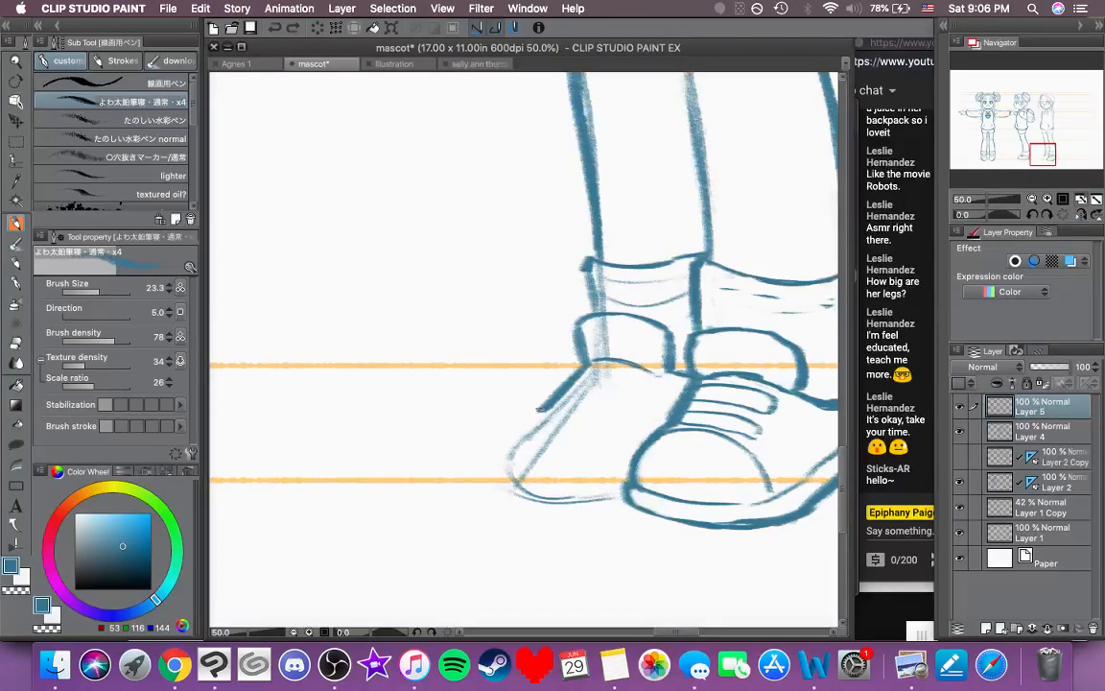
Step: Draw the far shoe's outline from the tongue around the toe and along the underside to the near shoe
mouse_move(579, 369)
mouse_down()
mouse_move(510, 422)
mouse_move(499, 457)
mouse_up()
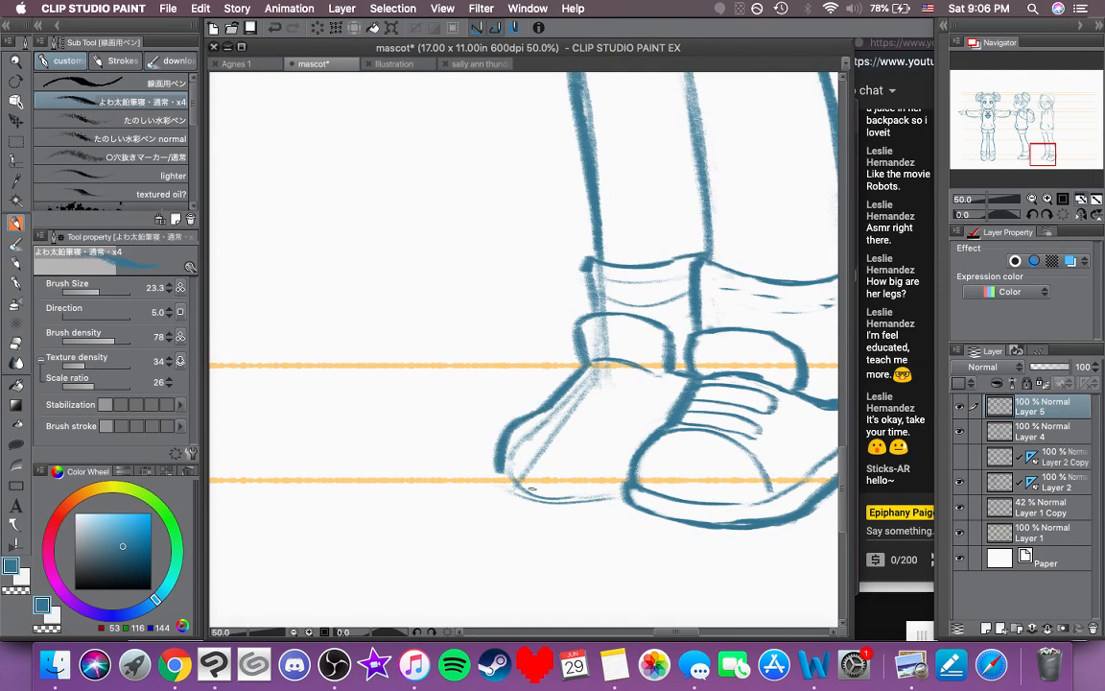
mouse_move(554, 482)
mouse_down()
mouse_move(491, 472)
mouse_move(493, 493)
mouse_move(564, 488)
mouse_up()
key(super+z)
key(super+z)
key(super+z)
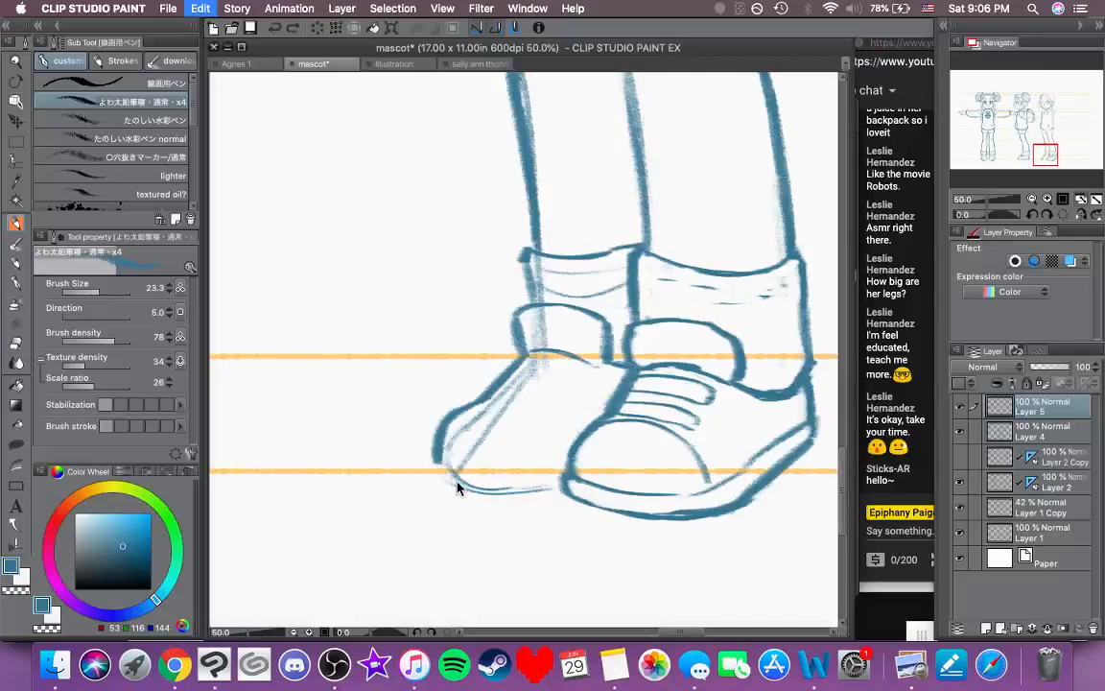
mouse_move(438, 469)
mouse_down()
mouse_move(497, 493)
mouse_move(540, 485)
mouse_up()
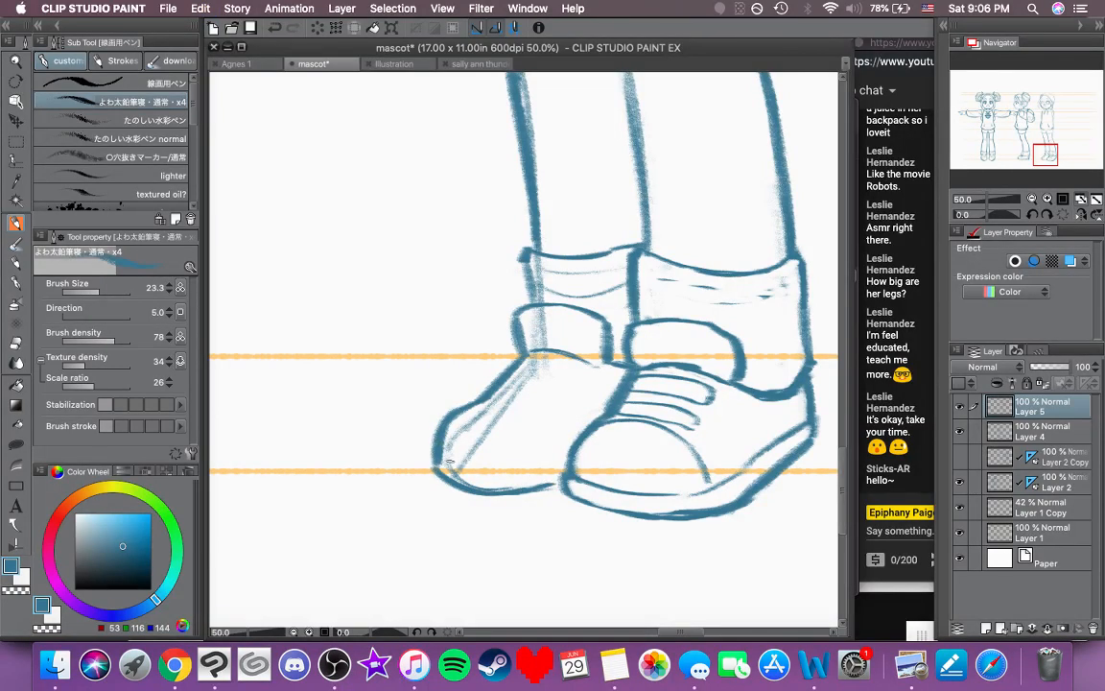
Step: Draw the upper line of the far shoe's sole and add short ridge marks along both soles
drag(440, 455, 501, 477)
key(super+z)
drag(440, 455, 552, 469)
key(super+z)
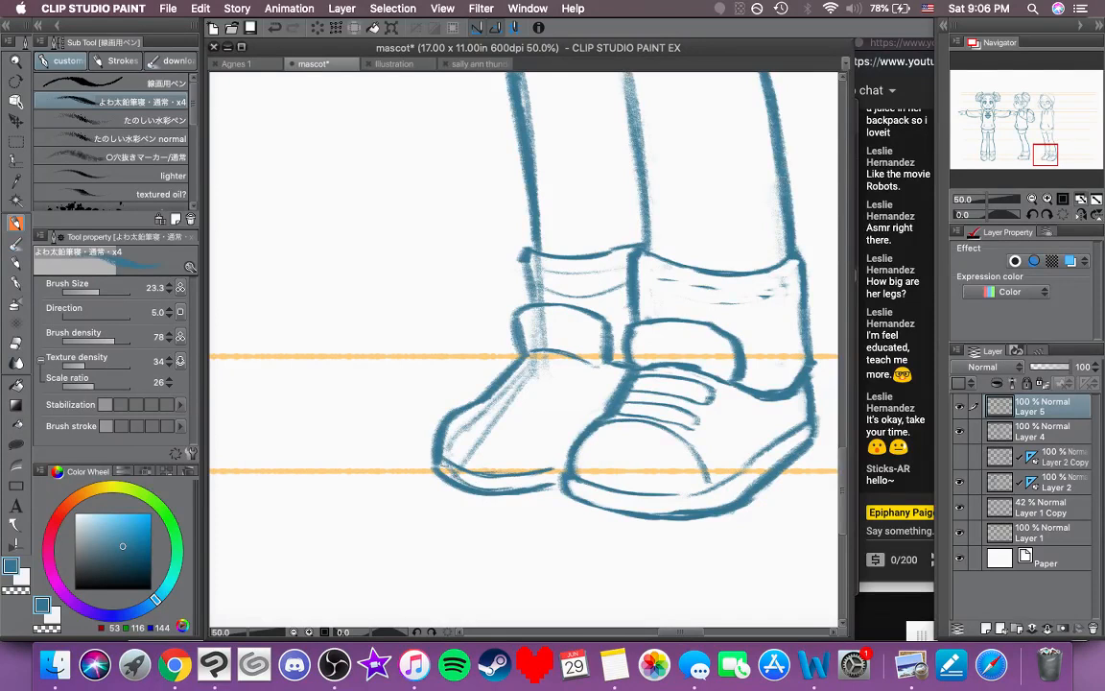
drag(429, 450, 436, 472)
mouse_move(660, 493)
mouse_down()
mouse_move(570, 493)
mouse_move(645, 485)
mouse_up()
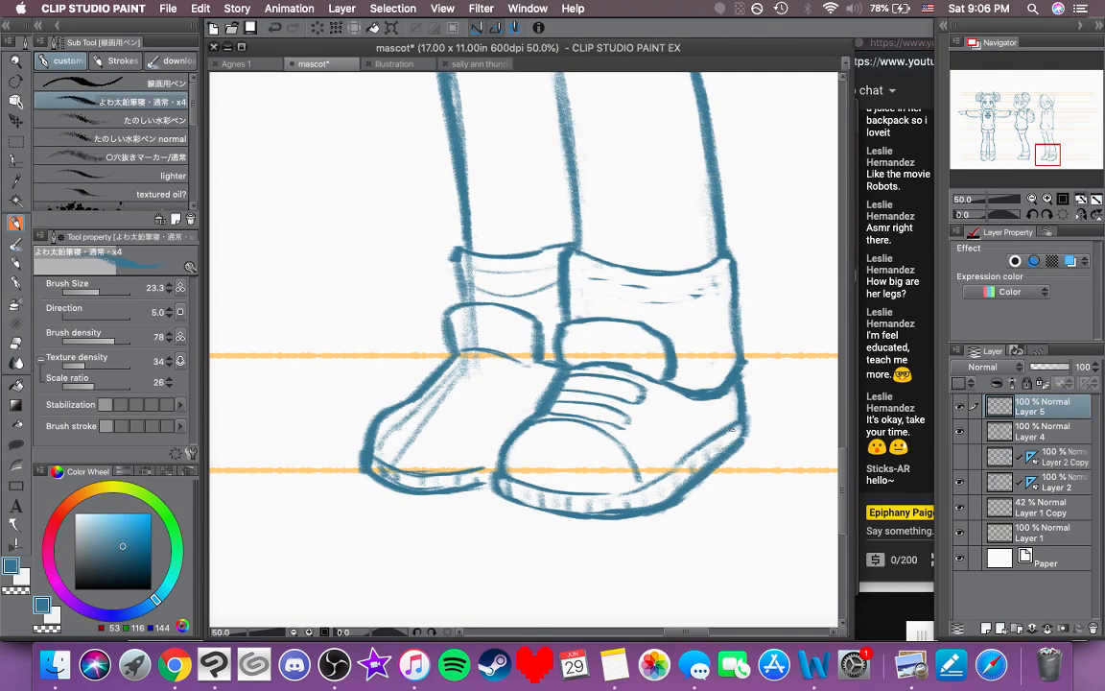
Step: Sketch the far shoe's toe cap arc and erase the rough construction lines inside the shoe
drag(450, 471, 519, 506)
drag(487, 441, 557, 475)
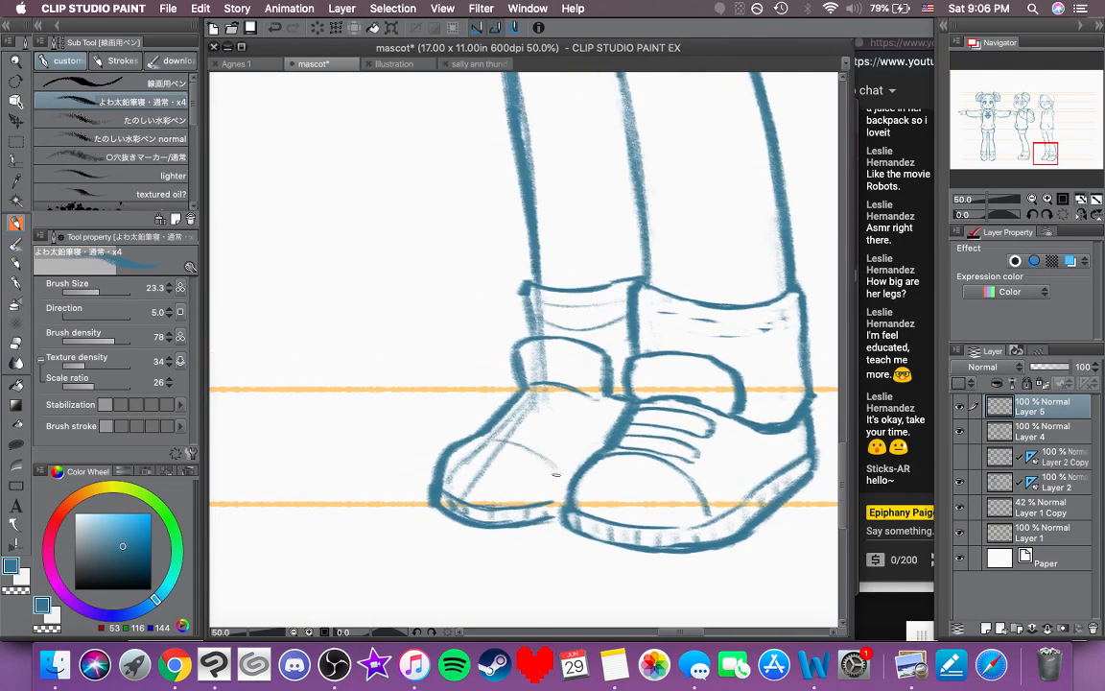
click(7, 590)
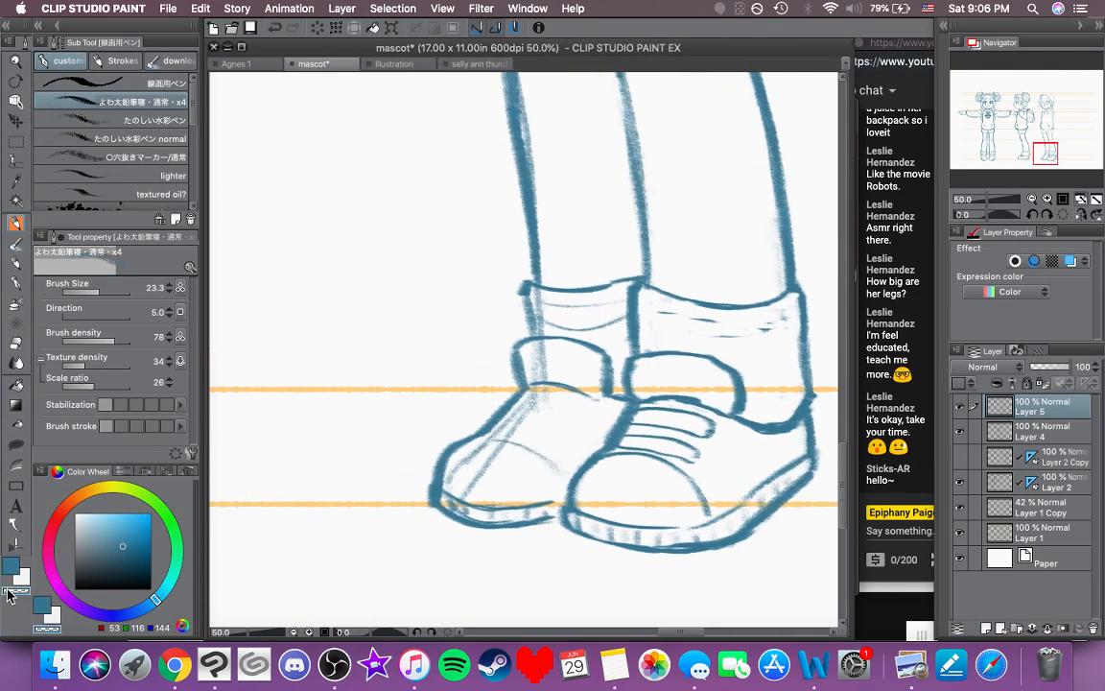
drag(482, 443, 454, 468)
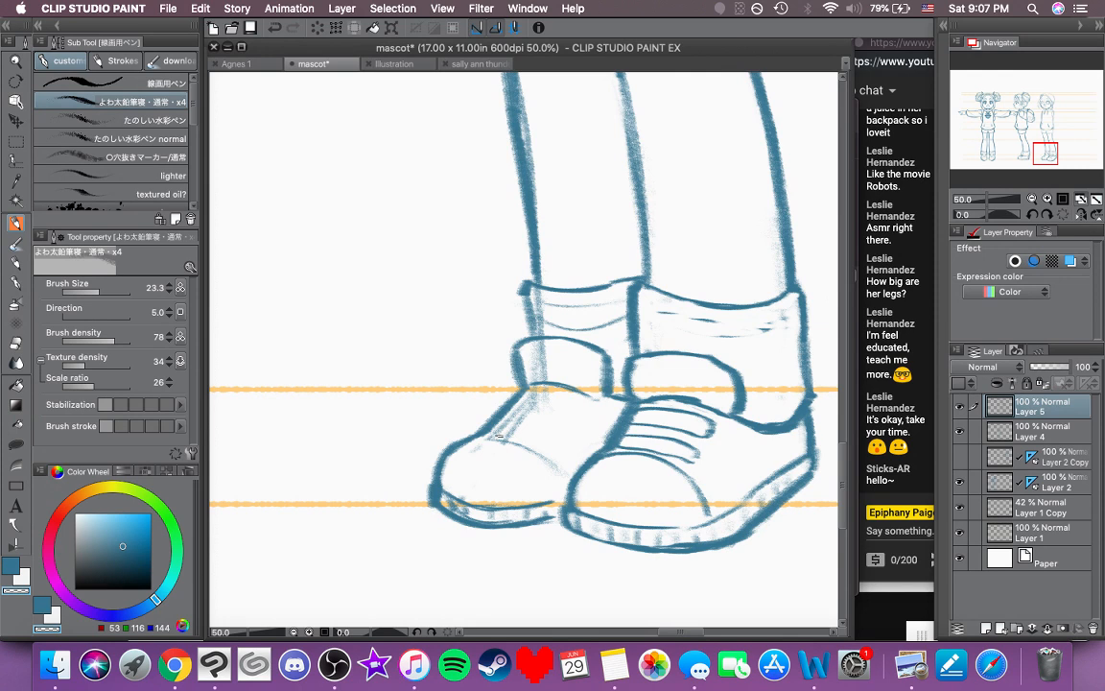
drag(499, 434, 540, 386)
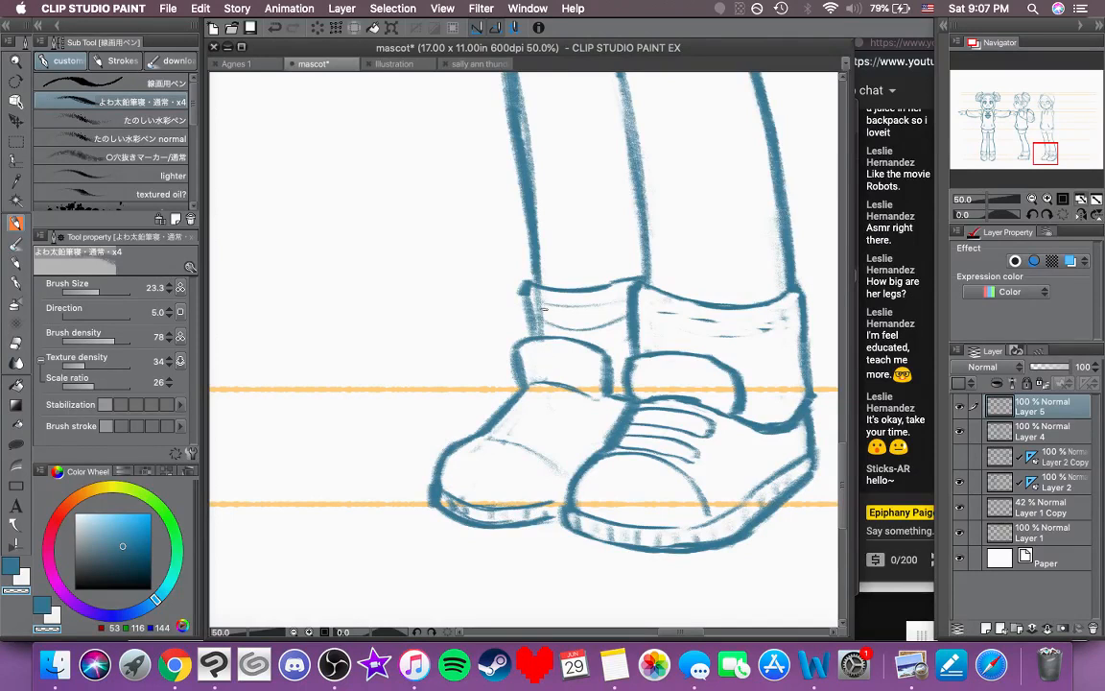
Step: Erase the leftover sketch lines inside the far and near socks
mouse_move(534, 290)
mouse_down()
mouse_move(542, 320)
mouse_move(602, 309)
mouse_move(581, 330)
mouse_move(600, 325)
mouse_up()
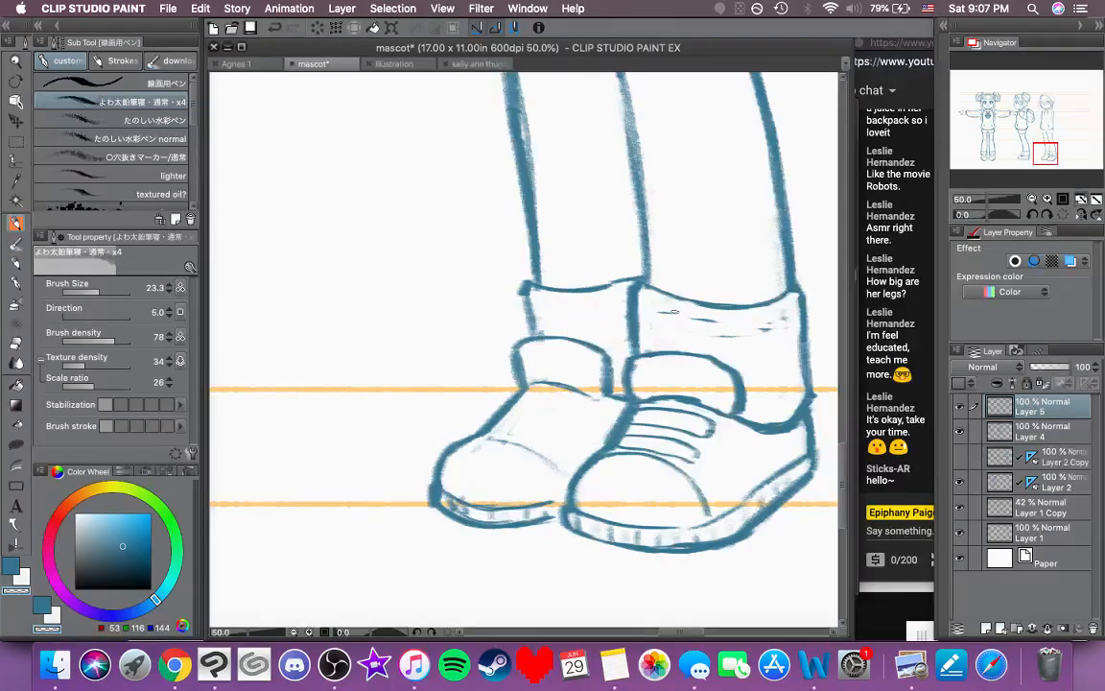
drag(675, 312, 592, 337)
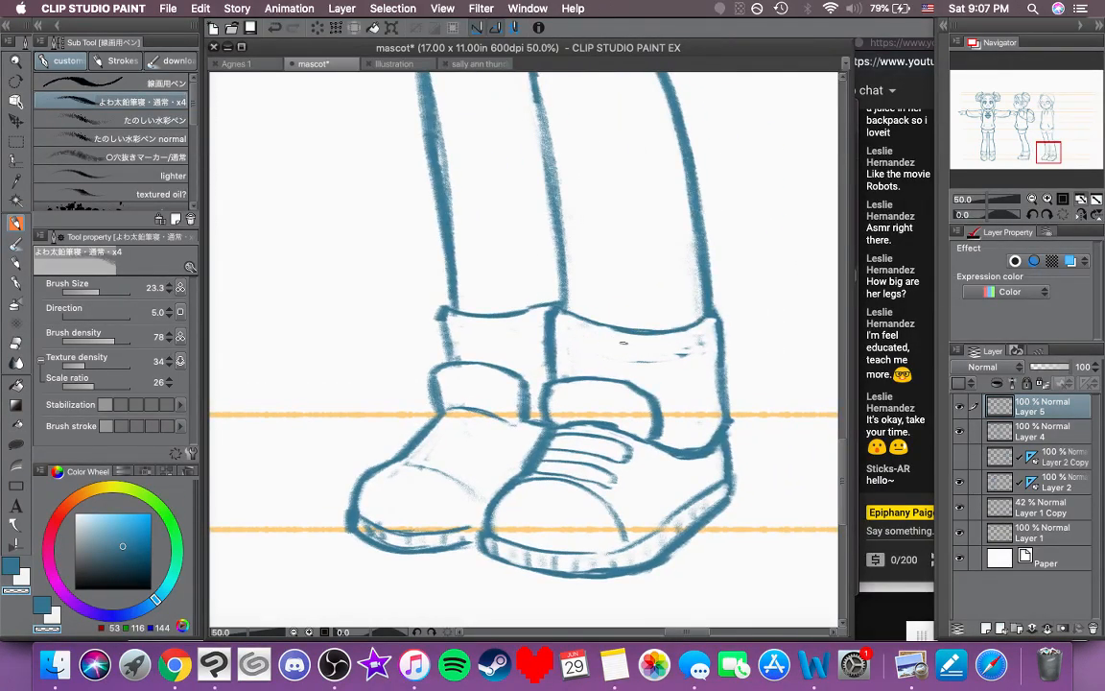
mouse_move(702, 338)
mouse_down()
mouse_move(700, 354)
mouse_move(755, 357)
mouse_up()
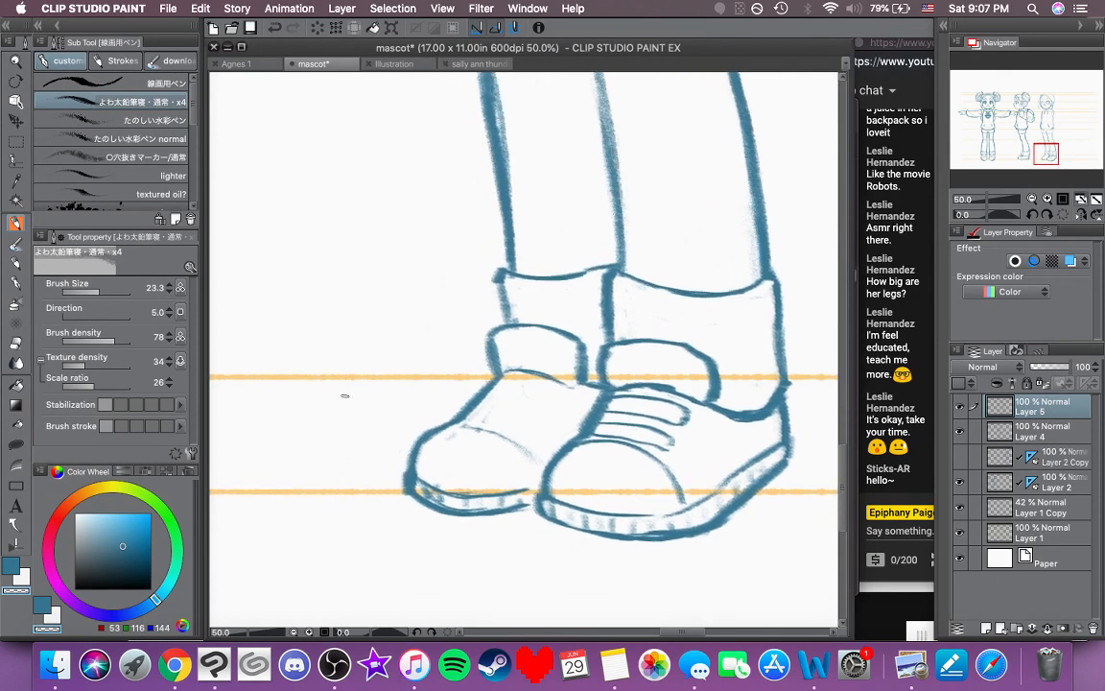
Step: Strengthen the far sock's front edge and the end of its upper edge in blue
click(12, 564)
drag(502, 269, 506, 316)
drag(580, 273, 612, 264)
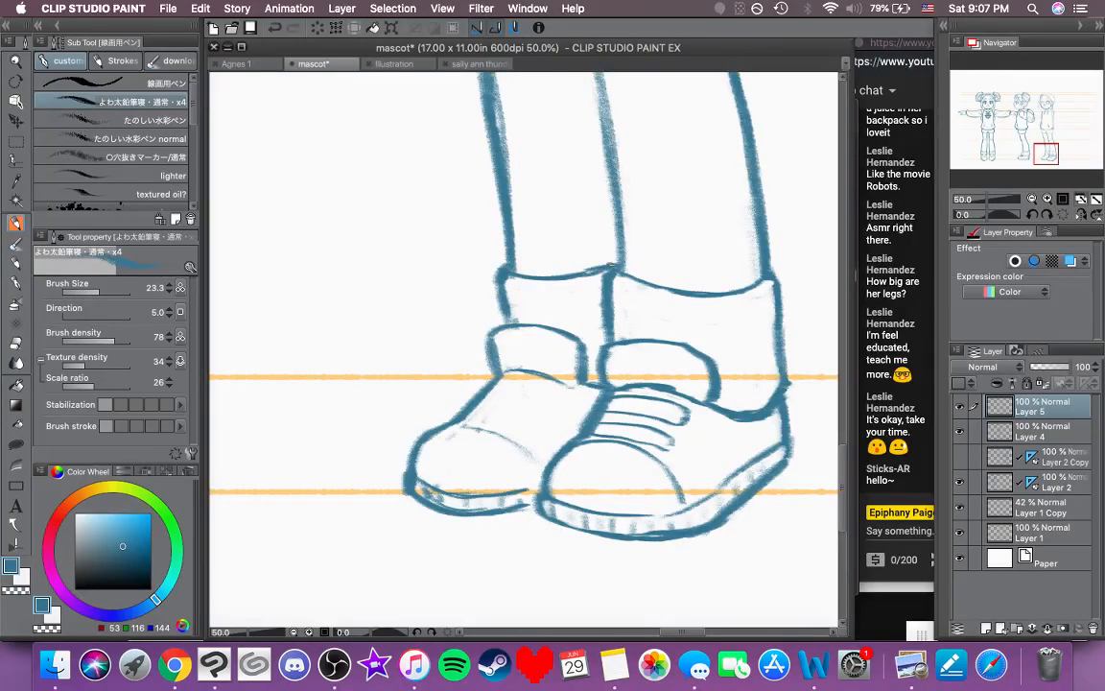
Step: Draw the lace lines across the far shoe and trace over its toe cap arc
drag(585, 346, 622, 336)
drag(531, 369, 583, 375)
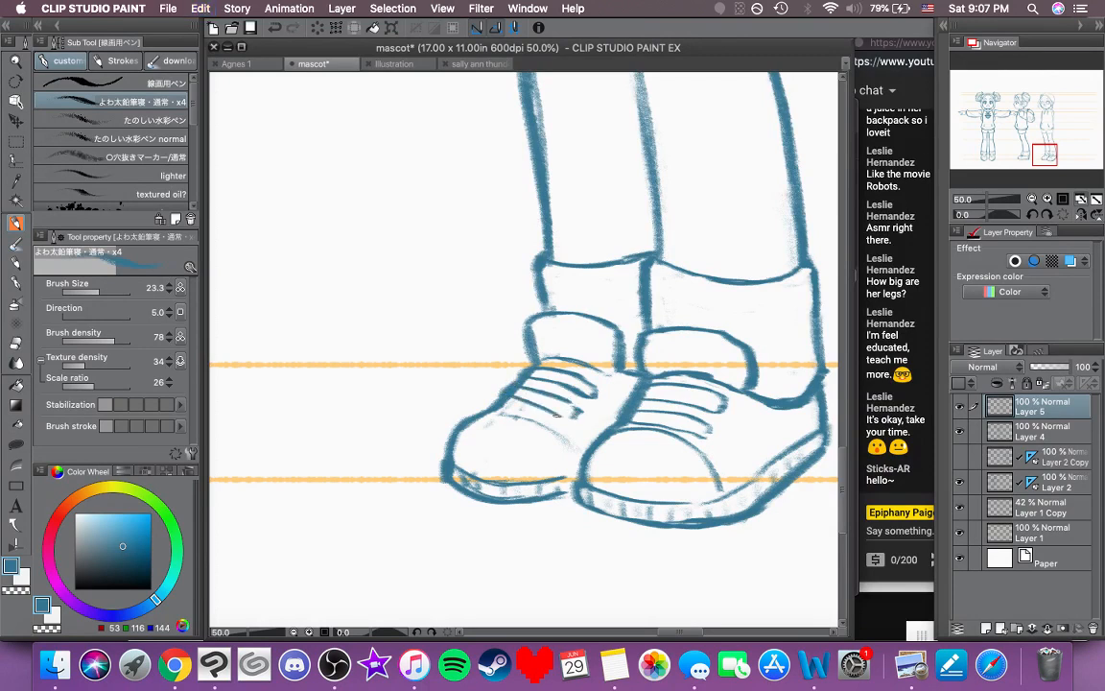
drag(503, 394, 564, 419)
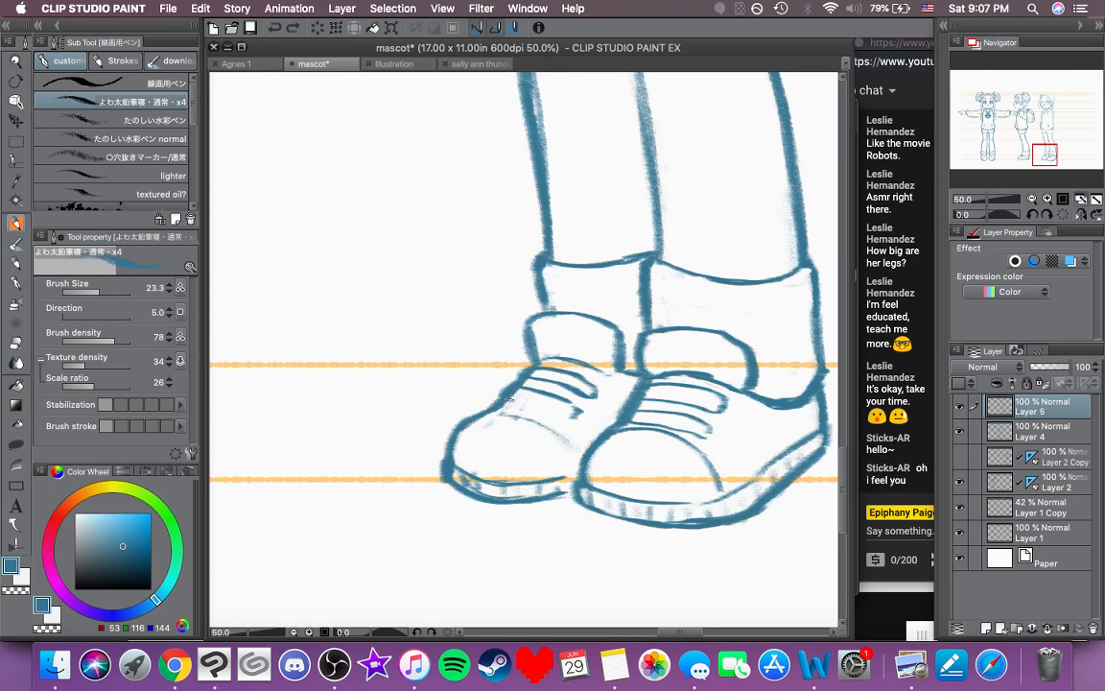
key(super+z)
mouse_move(509, 399)
mouse_down()
mouse_move(574, 417)
mouse_move(589, 443)
mouse_move(564, 458)
mouse_up()
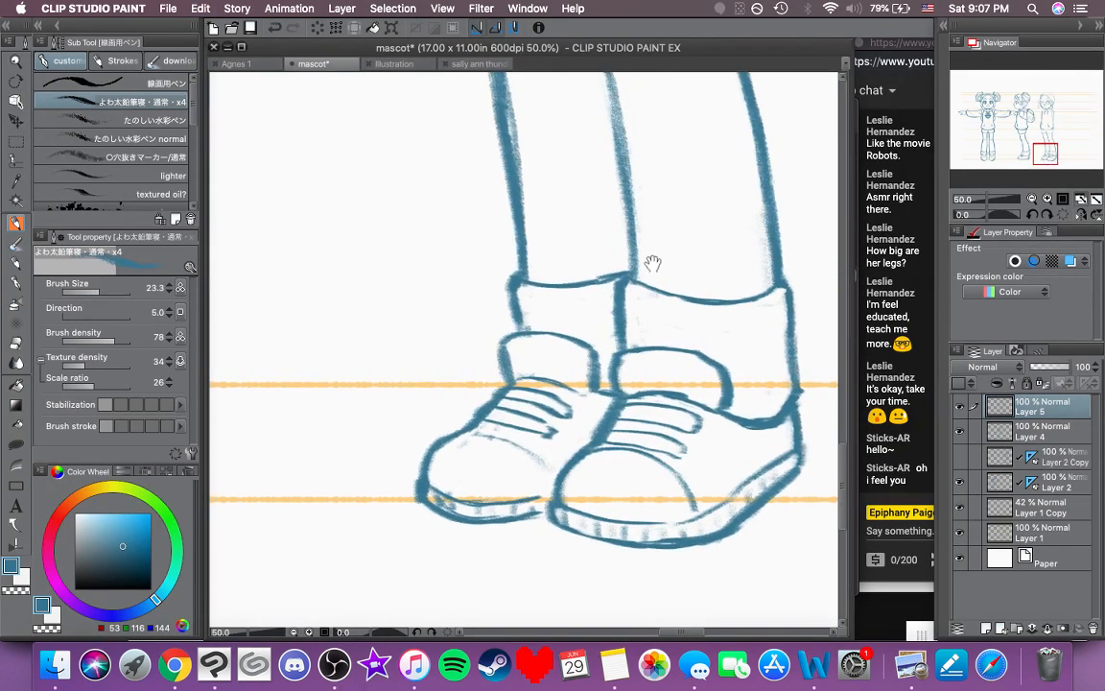
drag(652, 264, 630, 281)
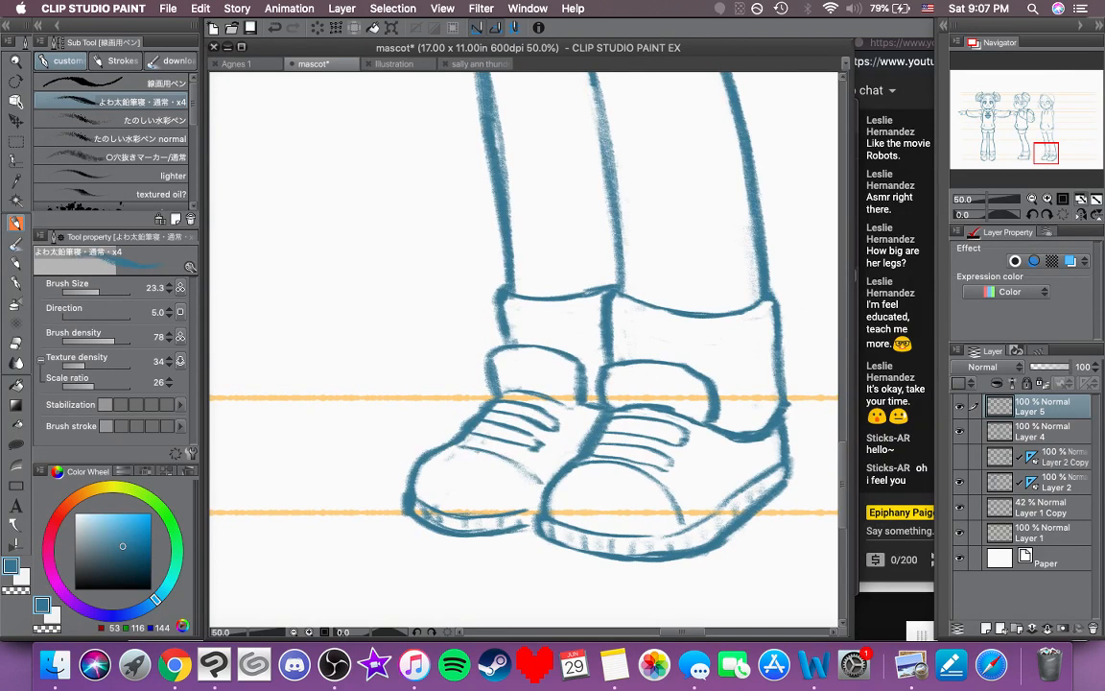
mouse_move(705, 268)
mouse_down()
mouse_move(693, 313)
mouse_move(665, 262)
mouse_up()
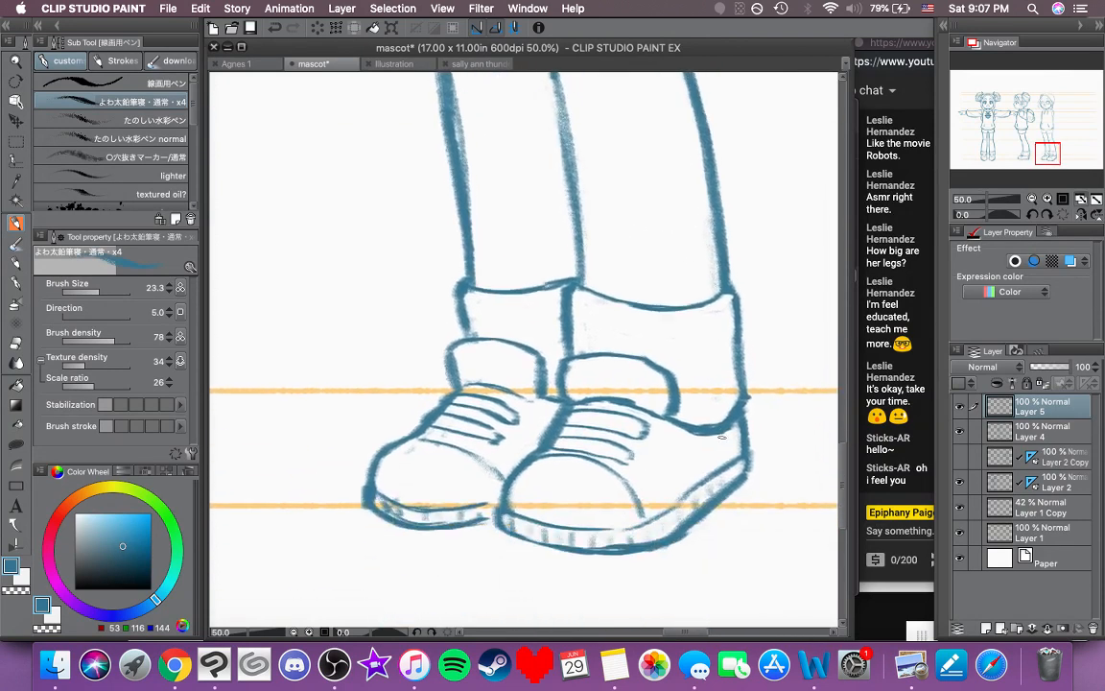
Step: Erase the rough inner edge of the far leg's shin line below the knee
drag(723, 438, 726, 468)
drag(708, 165, 726, 498)
drag(705, 313, 757, 254)
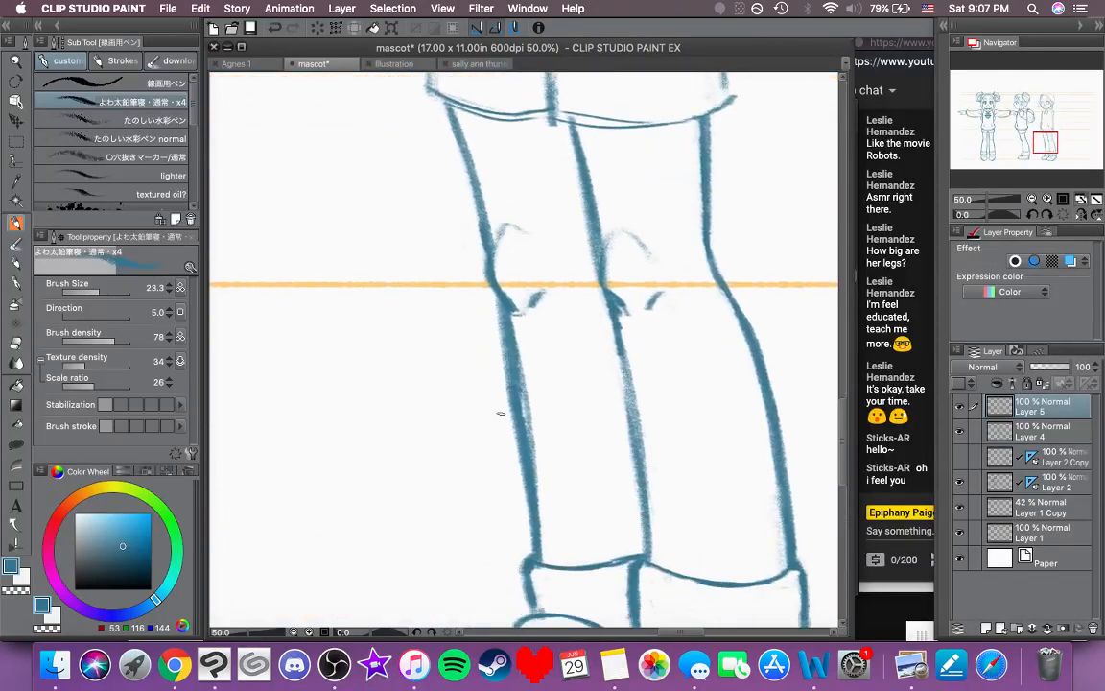
click(15, 591)
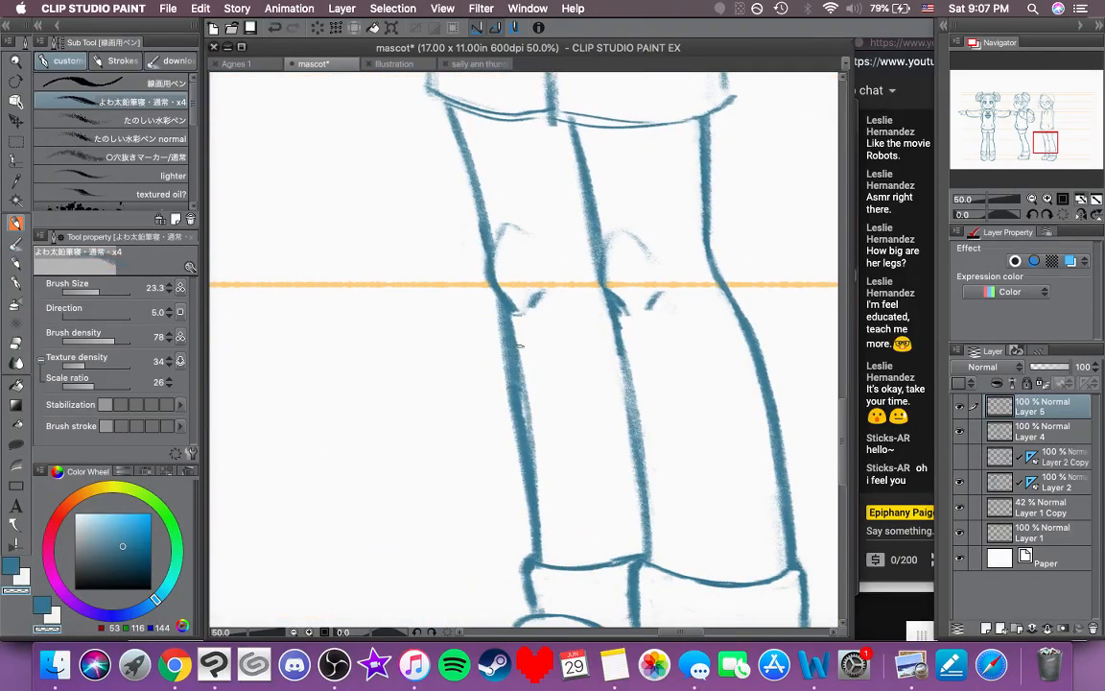
drag(520, 345, 557, 516)
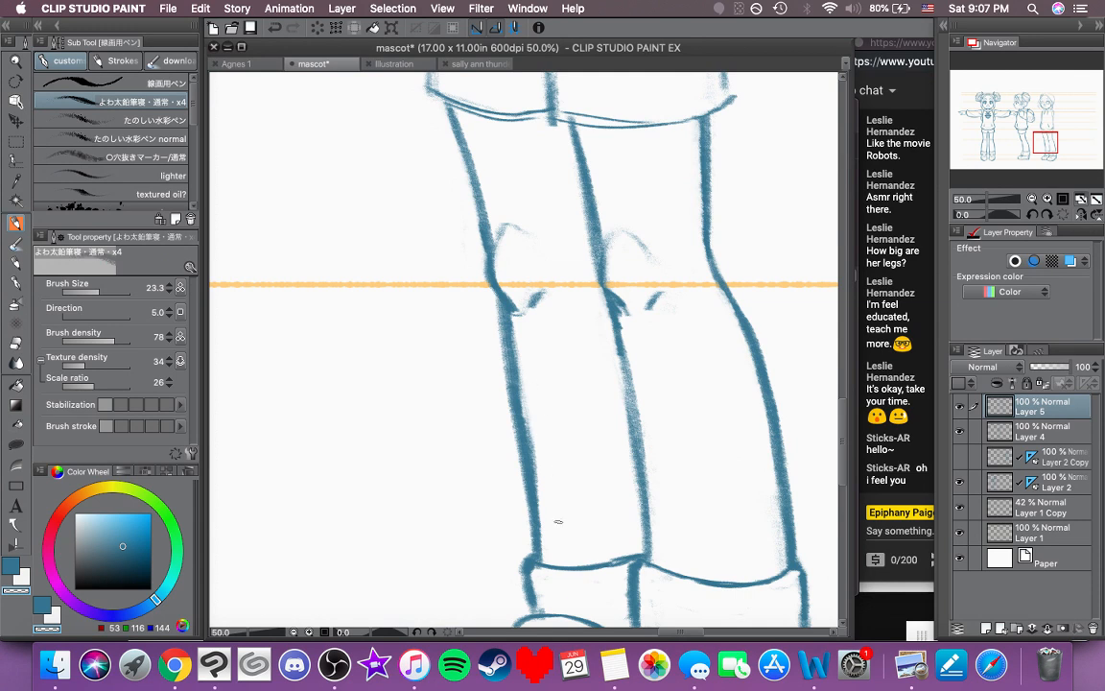
Step: Erase the stray sketch lines outside the hoodie hem's near end and the rough strokes inside both ends of the band
drag(562, 331, 594, 565)
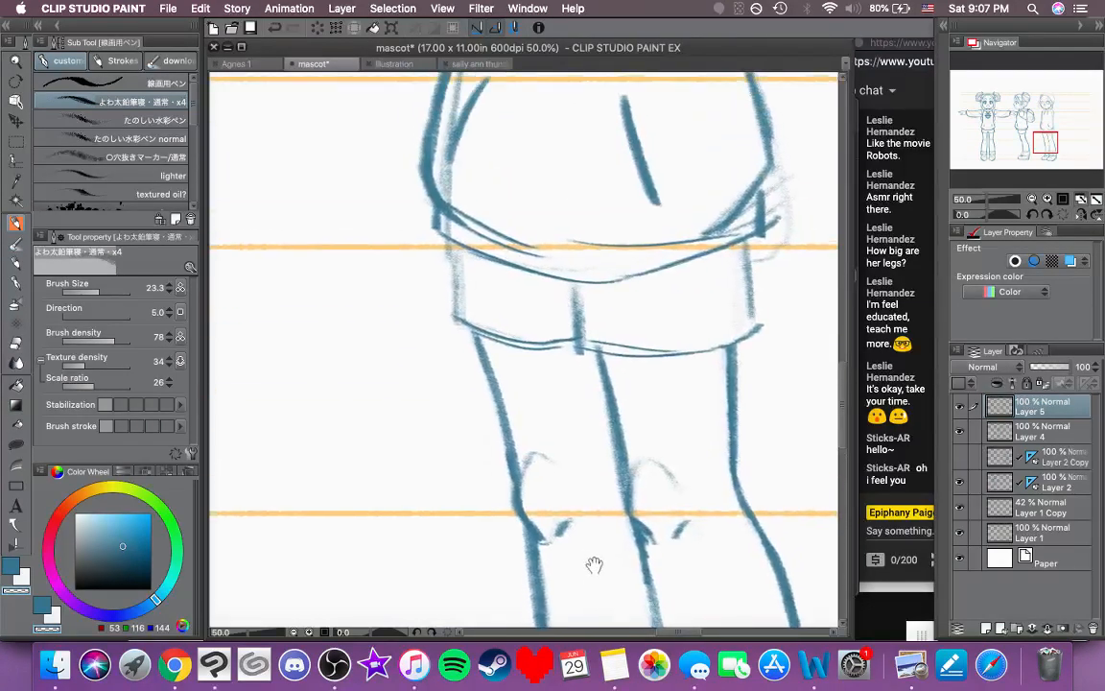
mouse_move(543, 377)
mouse_down()
mouse_move(501, 462)
mouse_move(458, 504)
mouse_up()
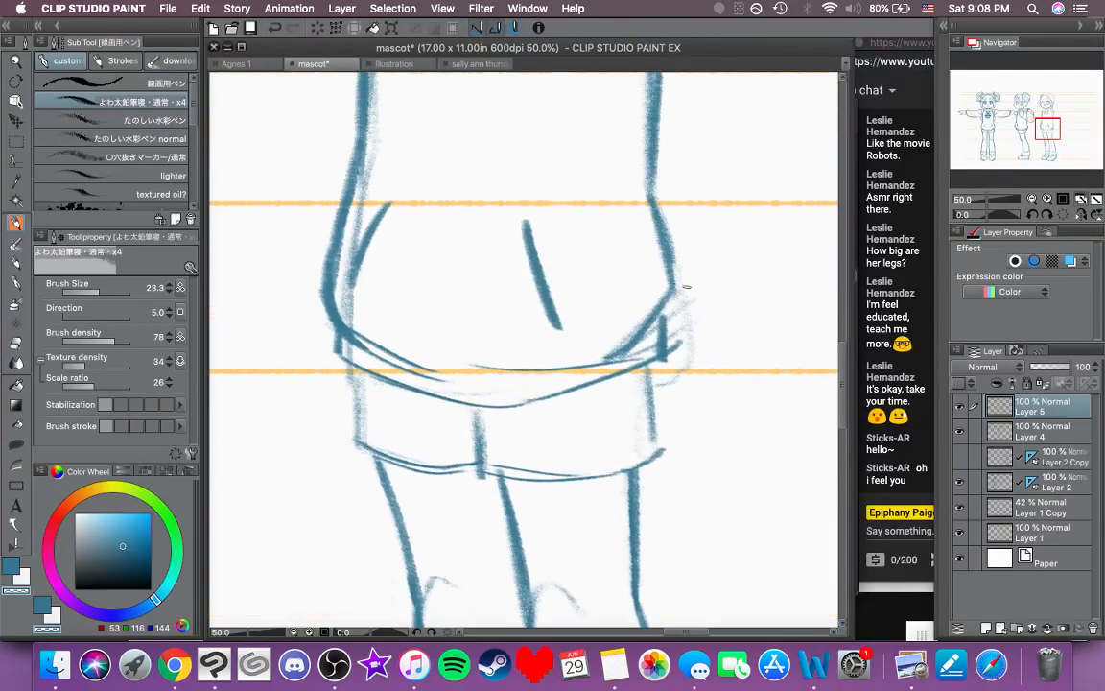
drag(686, 286, 689, 376)
drag(681, 317, 685, 367)
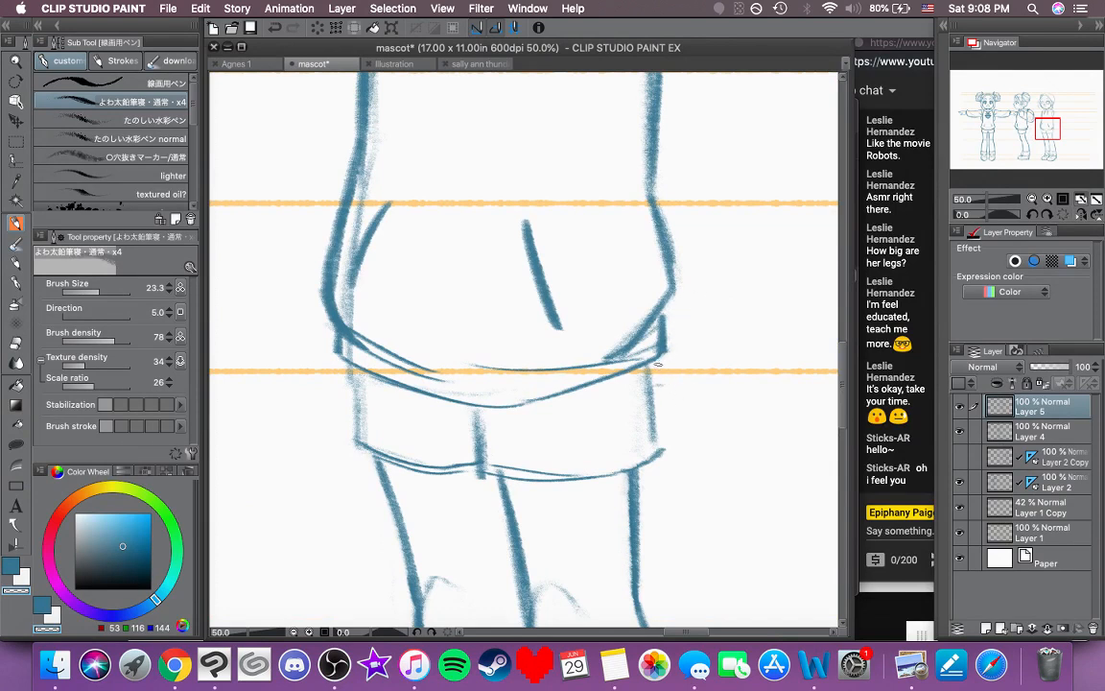
scroll(665, 397, up, 5)
scroll(666, 397, left, 4)
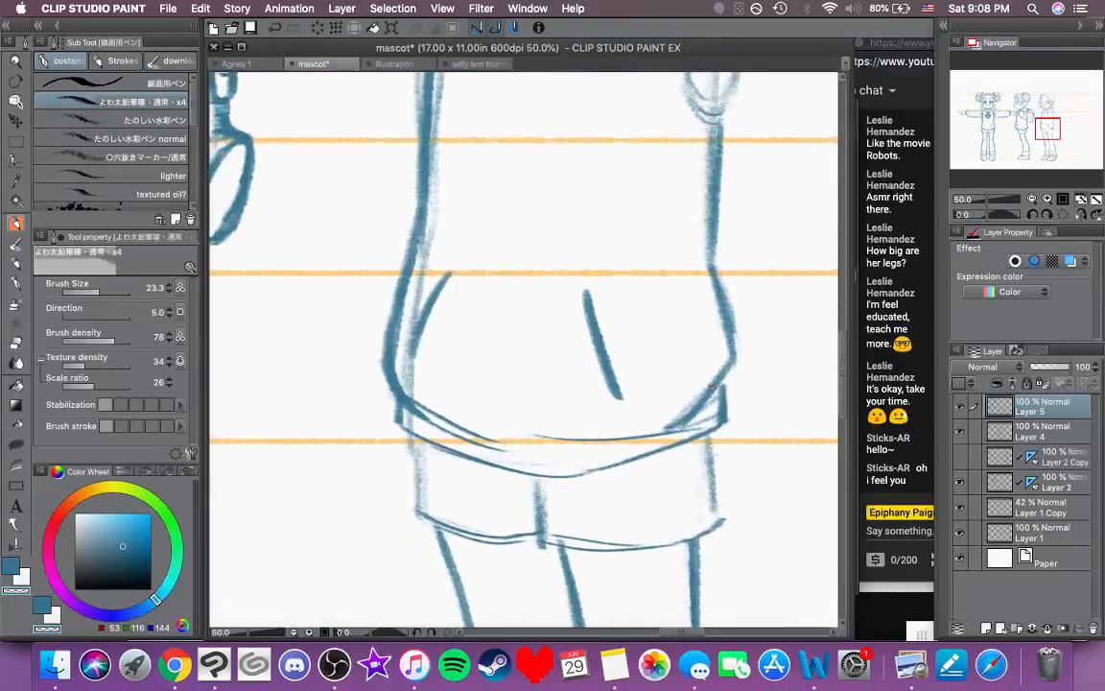
mouse_move(709, 408)
mouse_down()
mouse_move(698, 421)
mouse_move(725, 402)
mouse_move(700, 424)
mouse_up()
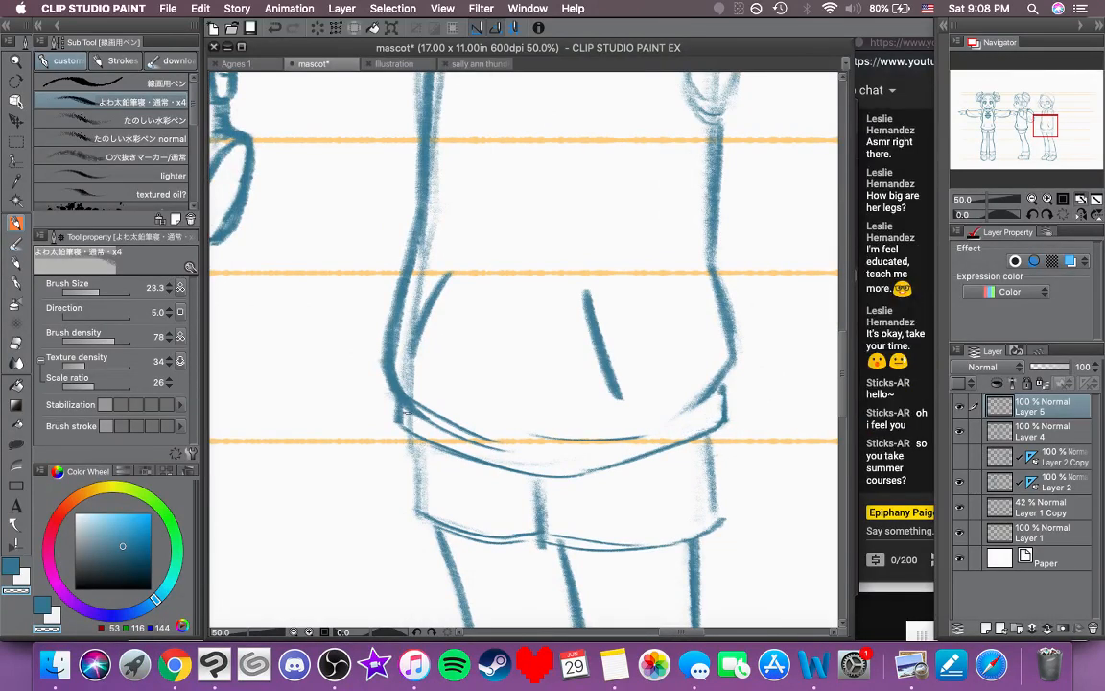
mouse_move(414, 415)
mouse_down()
mouse_move(461, 437)
mouse_move(439, 427)
mouse_up()
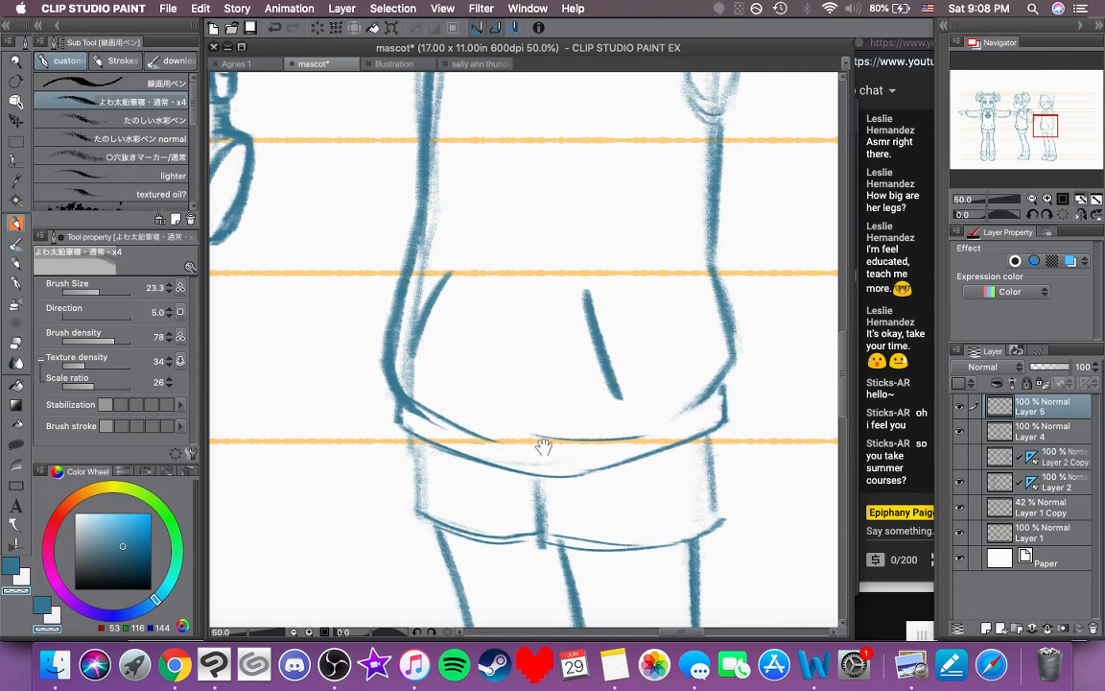
Step: Erase the doubled line inside the hoodie's far side and the old upper edge of the hem band
drag(548, 443, 587, 426)
mouse_move(476, 236)
mouse_down()
mouse_move(455, 303)
mouse_move(468, 216)
mouse_move(448, 311)
mouse_up()
mouse_move(442, 353)
mouse_down()
mouse_move(449, 378)
mouse_move(510, 416)
mouse_move(516, 363)
mouse_up()
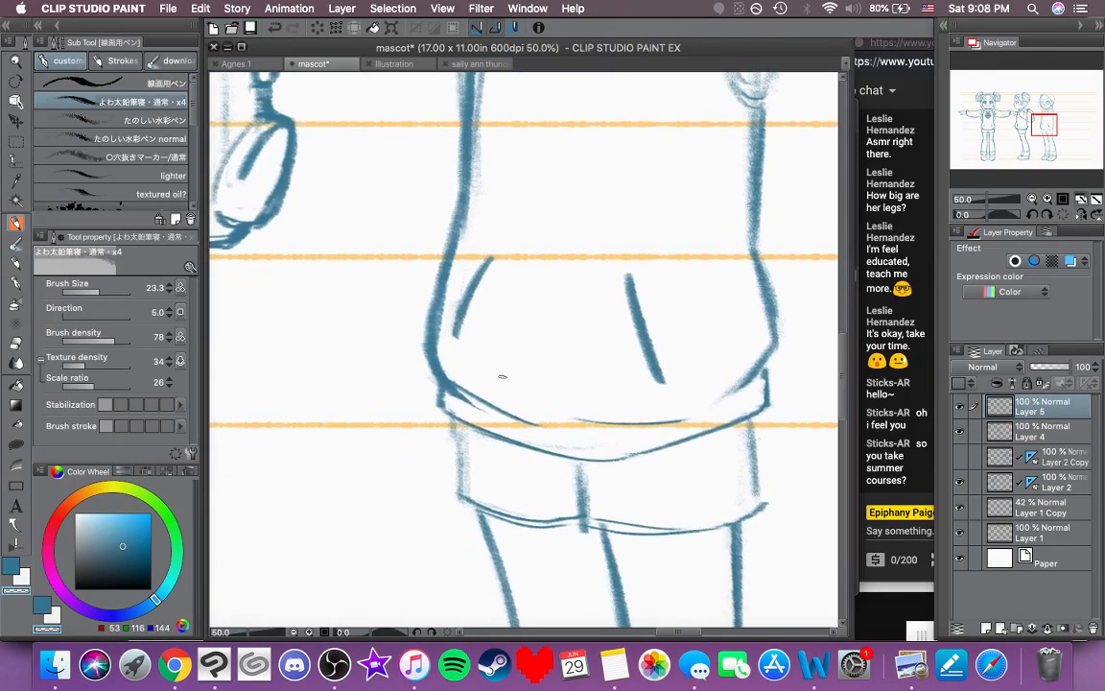
mouse_move(462, 399)
mouse_down()
mouse_move(476, 407)
mouse_move(447, 397)
mouse_up()
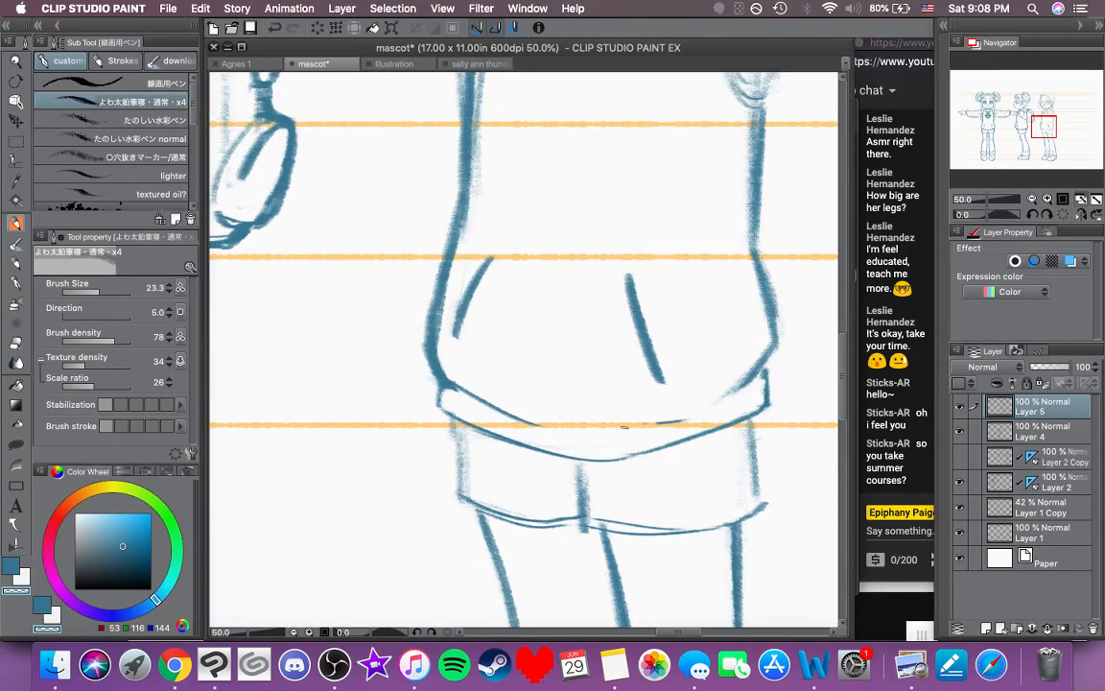
Step: Redraw the hem band's upper edge as one continuous blue curve and add light rib lines along the band
click(12, 566)
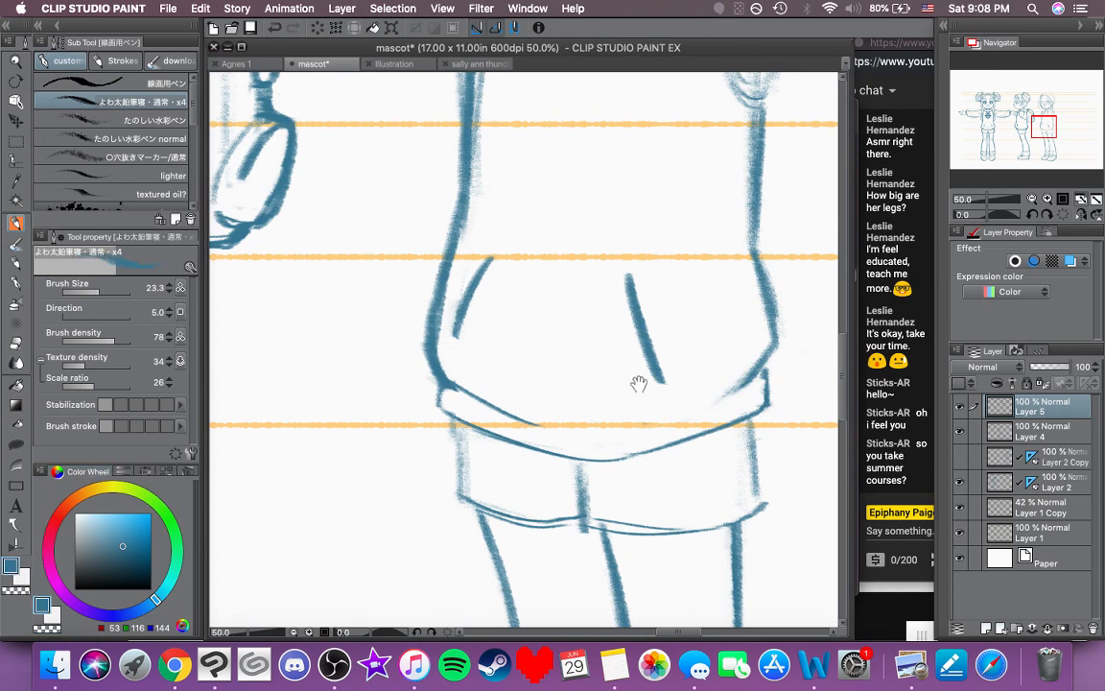
drag(639, 385, 565, 369)
drag(485, 410, 582, 398)
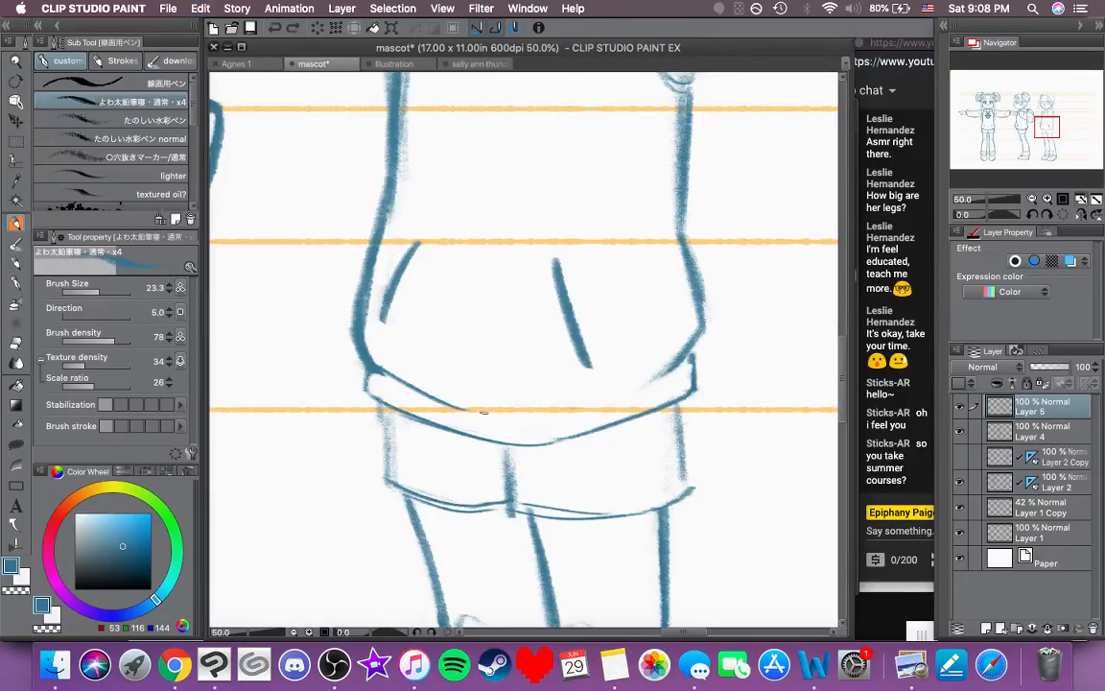
mouse_move(451, 408)
mouse_down()
mouse_move(655, 390)
mouse_move(515, 415)
mouse_move(554, 405)
mouse_up()
key(super+z)
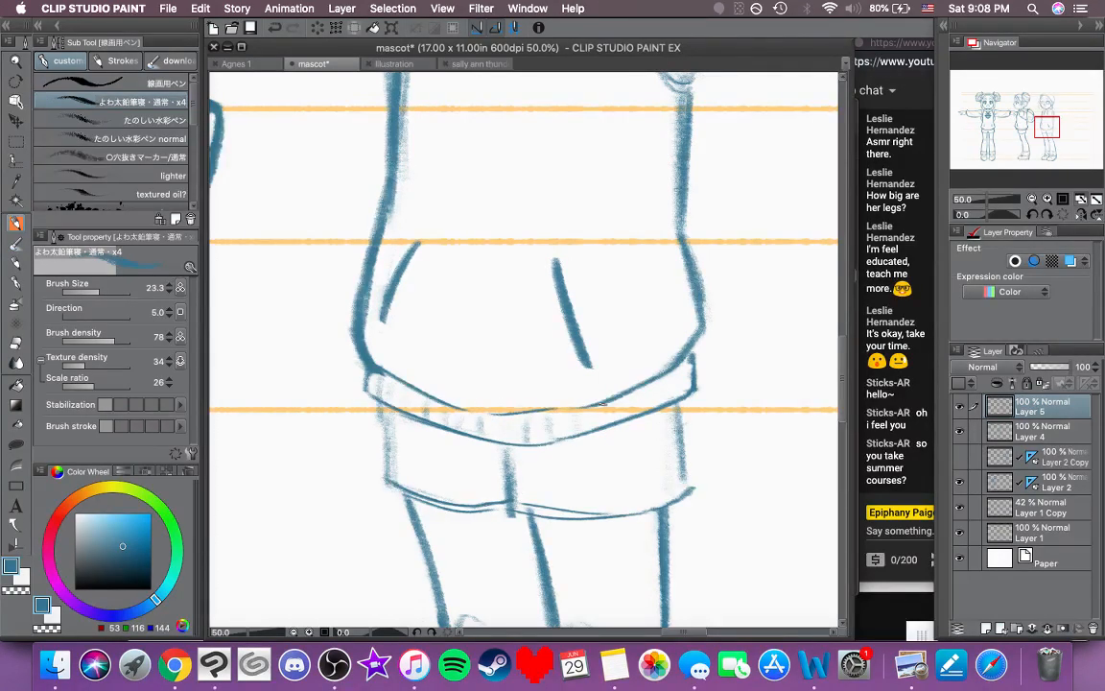
mouse_move(599, 405)
mouse_down()
mouse_move(602, 423)
mouse_move(629, 413)
mouse_up()
mouse_move(640, 386)
mouse_down()
mouse_move(672, 372)
mouse_move(659, 401)
mouse_up()
mouse_move(674, 376)
mouse_down()
mouse_move(678, 396)
mouse_move(715, 344)
mouse_move(707, 316)
mouse_up()
Step: Strengthen the shorts' centre line and redraw the lower edge of the near shorts leg in blue
key(space)
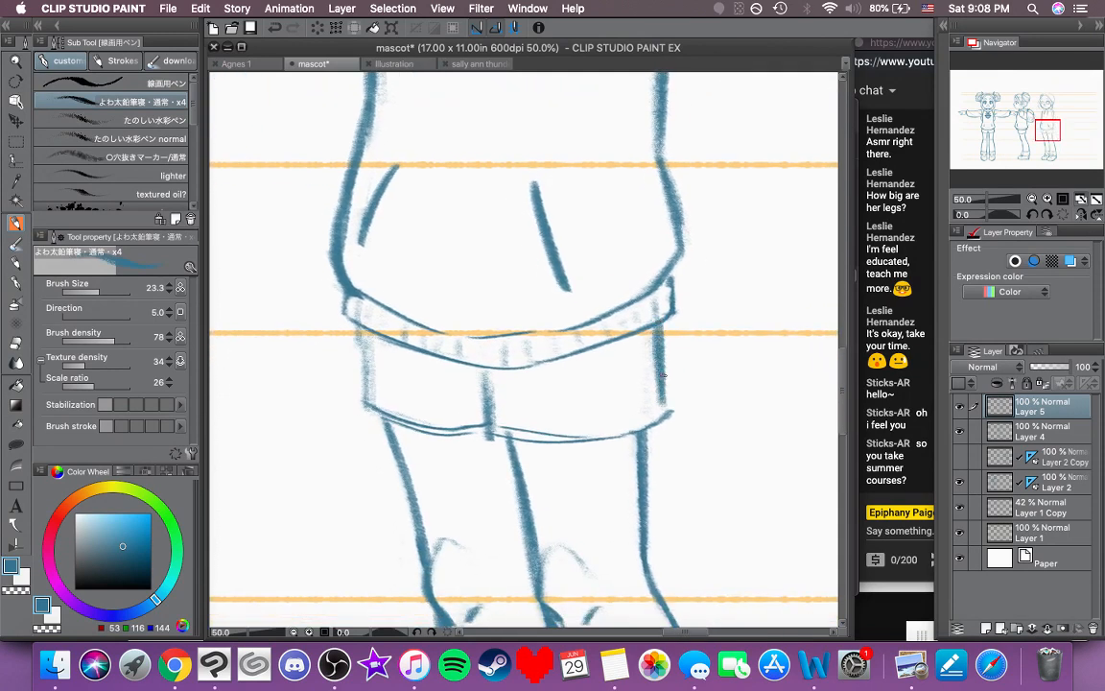
mouse_move(486, 375)
mouse_down()
mouse_move(488, 431)
mouse_move(515, 435)
mouse_move(490, 433)
mouse_move(563, 440)
mouse_up()
drag(490, 438, 615, 436)
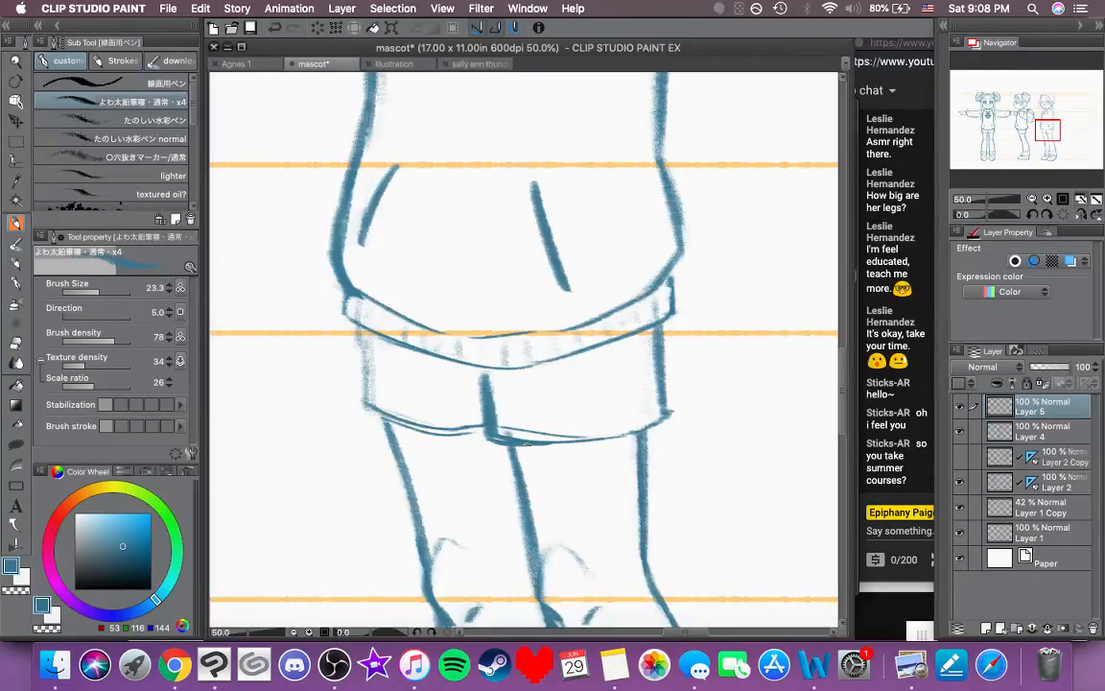
mouse_move(527, 442)
mouse_down()
mouse_move(647, 428)
mouse_move(674, 464)
mouse_up()
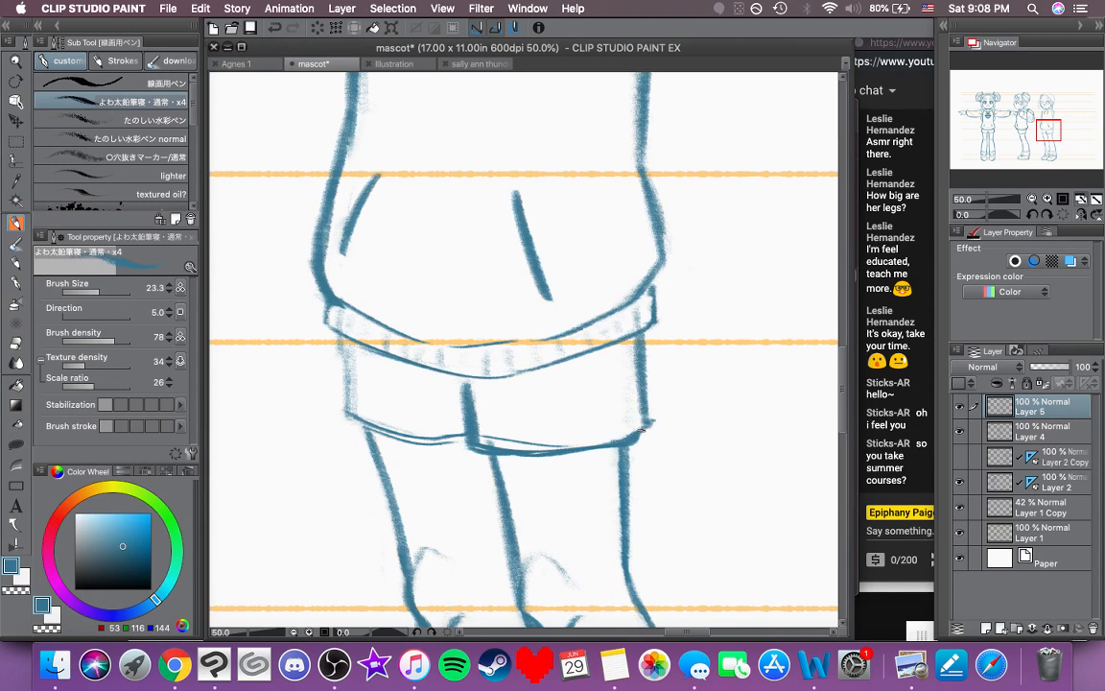
Step: Erase the old doubled line above the near shorts leg's new lower edge
scroll(518, 350, down, 3)
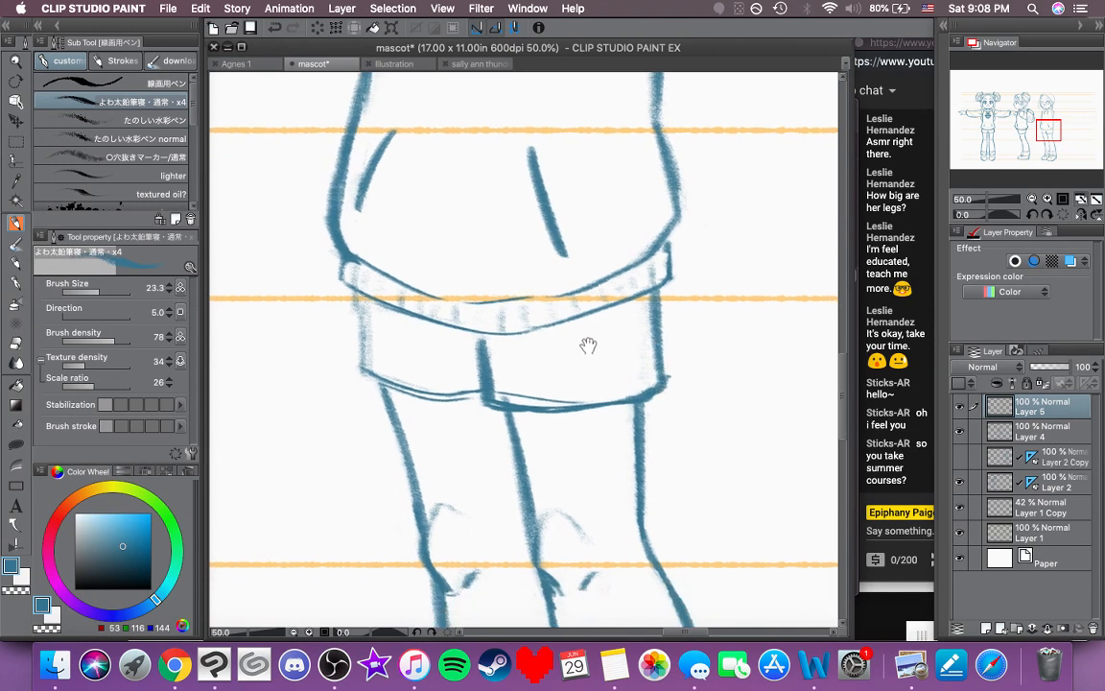
click(15, 590)
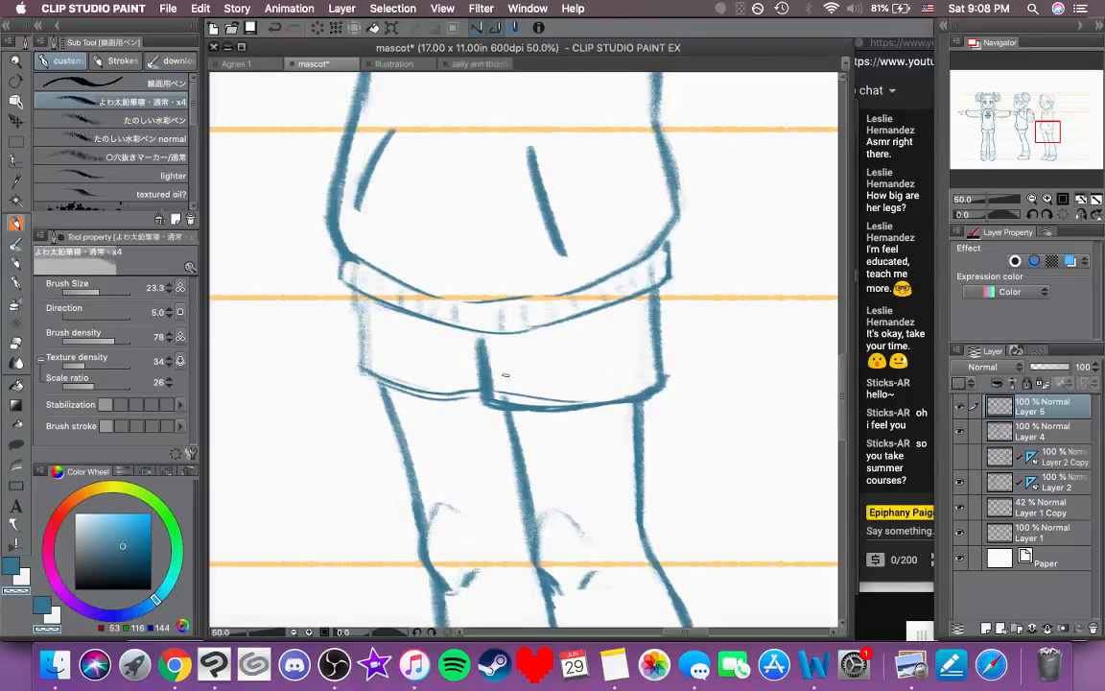
mouse_move(511, 395)
mouse_down()
mouse_move(498, 386)
mouse_move(596, 401)
mouse_move(624, 377)
mouse_move(660, 378)
mouse_up()
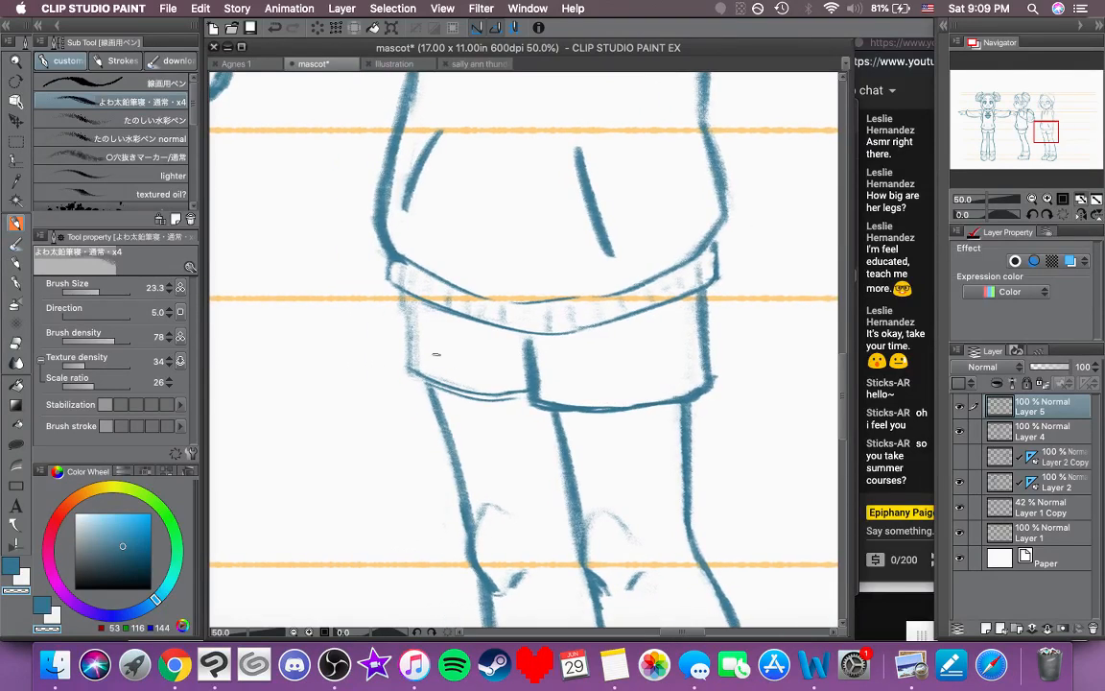
Step: Trace the far shorts leg's outer and lower edges in blue and thicken the near leg's outer edge
click(11, 566)
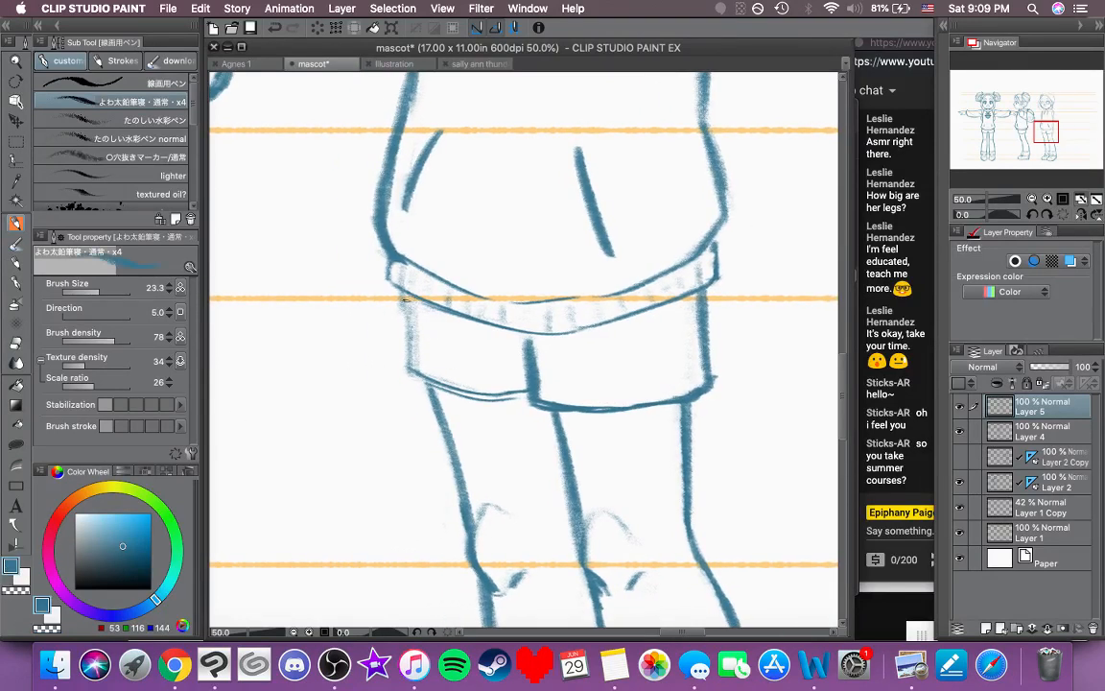
mouse_move(401, 299)
mouse_down()
mouse_move(412, 364)
mouse_move(481, 391)
mouse_move(528, 393)
mouse_move(459, 429)
mouse_up()
drag(623, 321, 633, 395)
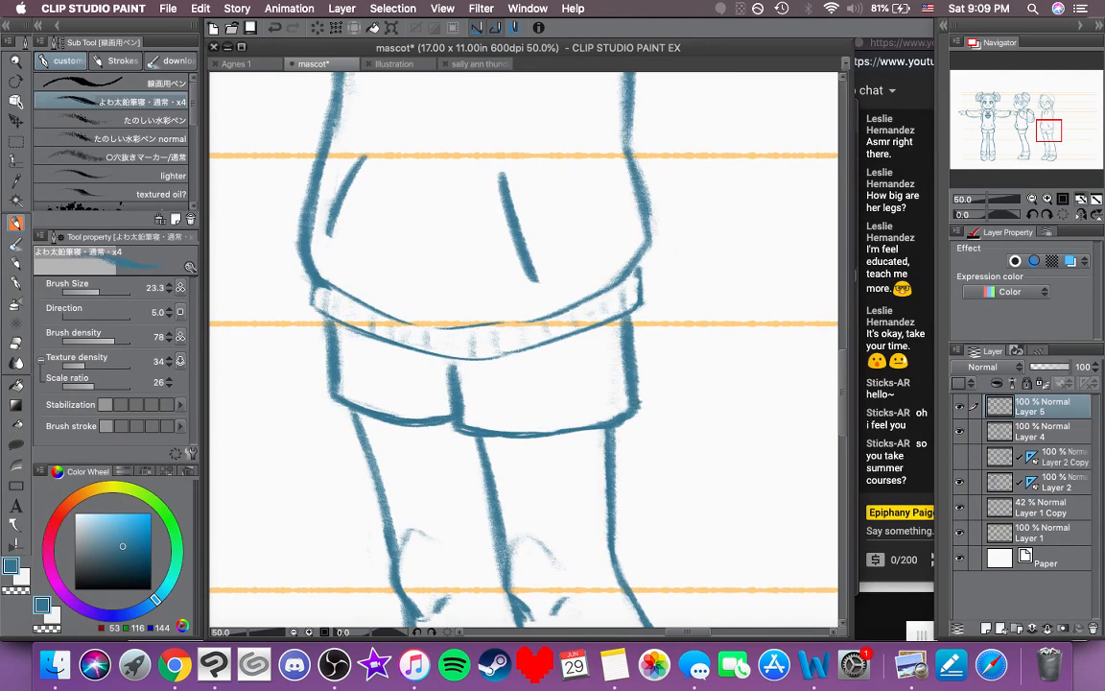
Step: Darken the short side edges at both ends of the hoodie's hem band
drag(311, 305, 336, 324)
drag(641, 267, 644, 304)
key(super+z)
drag(639, 261, 642, 303)
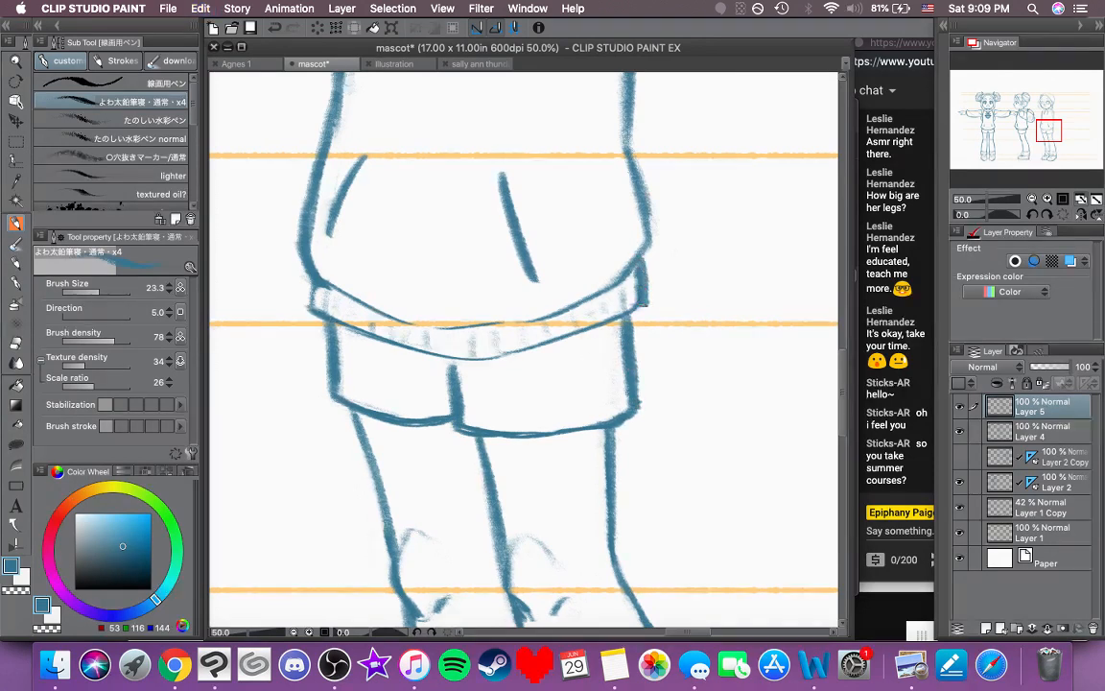
drag(584, 275, 496, 309)
mouse_move(321, 282)
mouse_down()
mouse_move(361, 308)
mouse_move(359, 296)
mouse_move(422, 317)
mouse_up()
key(super+z)
Step: Strengthen the hoodie's near lower corner above the hem band and the near outer edge of the shorts
scroll(513, 249, up, 3)
scroll(513, 249, left, 2)
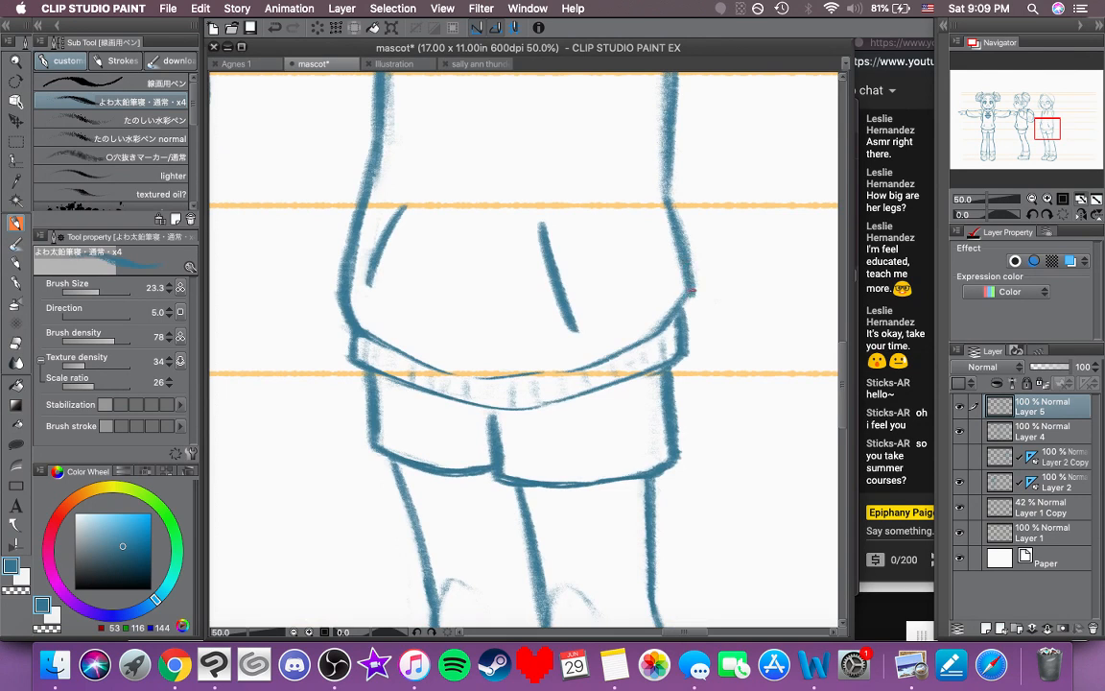
drag(673, 390, 665, 448)
scroll(661, 476, down, 1)
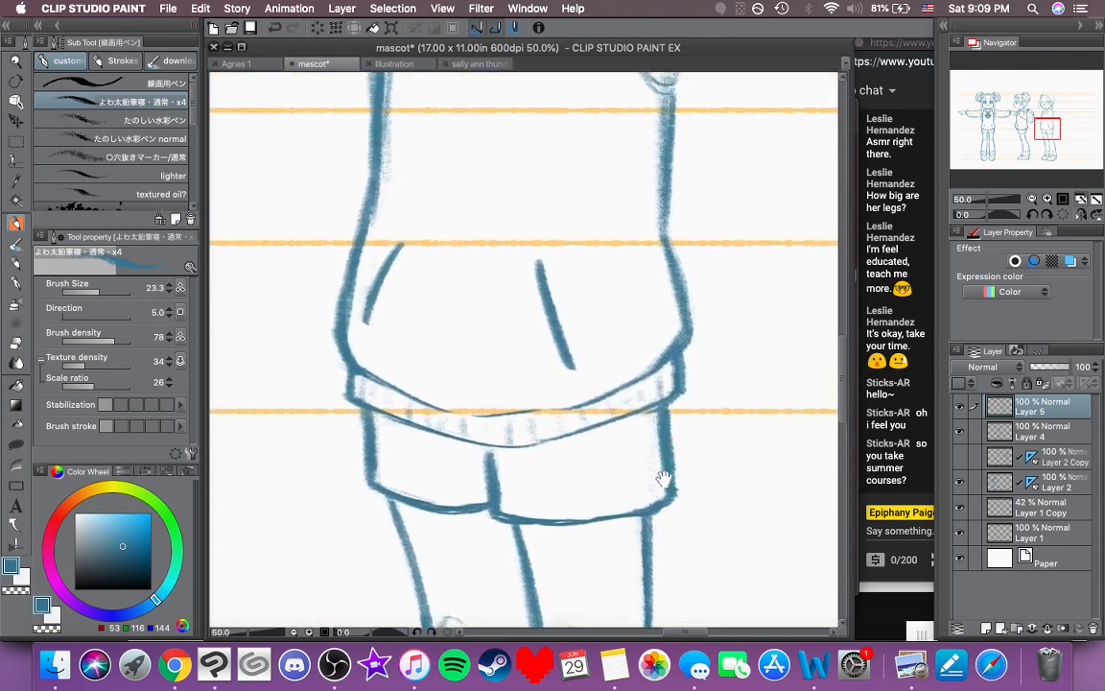
Step: Erase the rough outer sketch line along the far side of the hoodie's upper body
scroll(661, 476, up, 5)
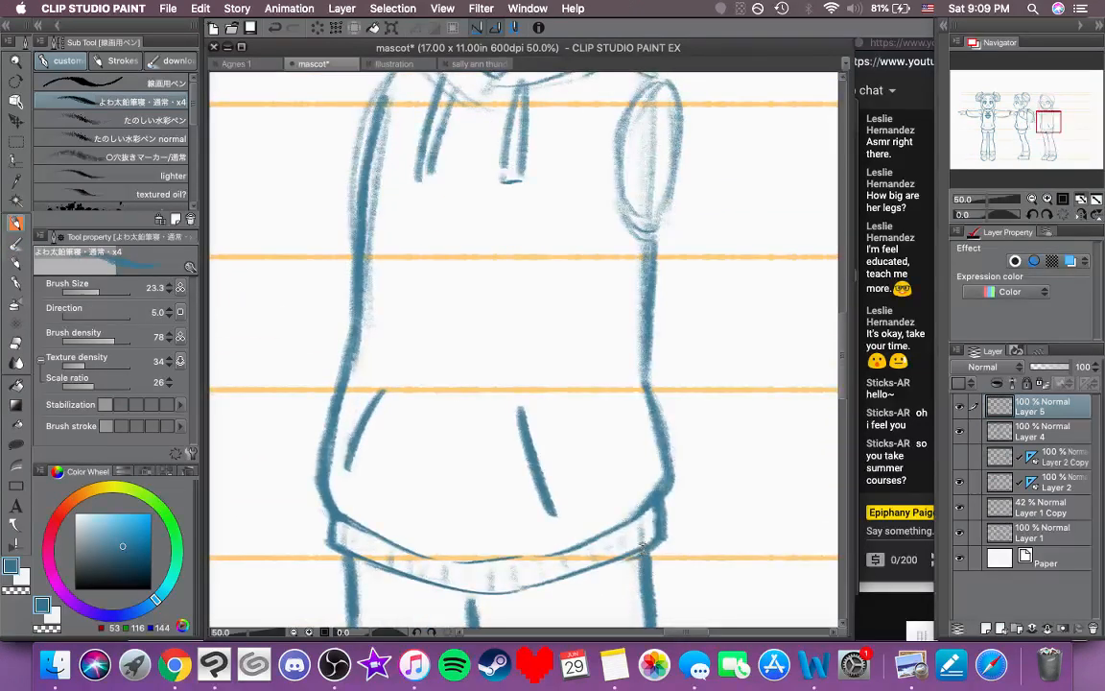
click(1032, 199)
drag(701, 399, 772, 311)
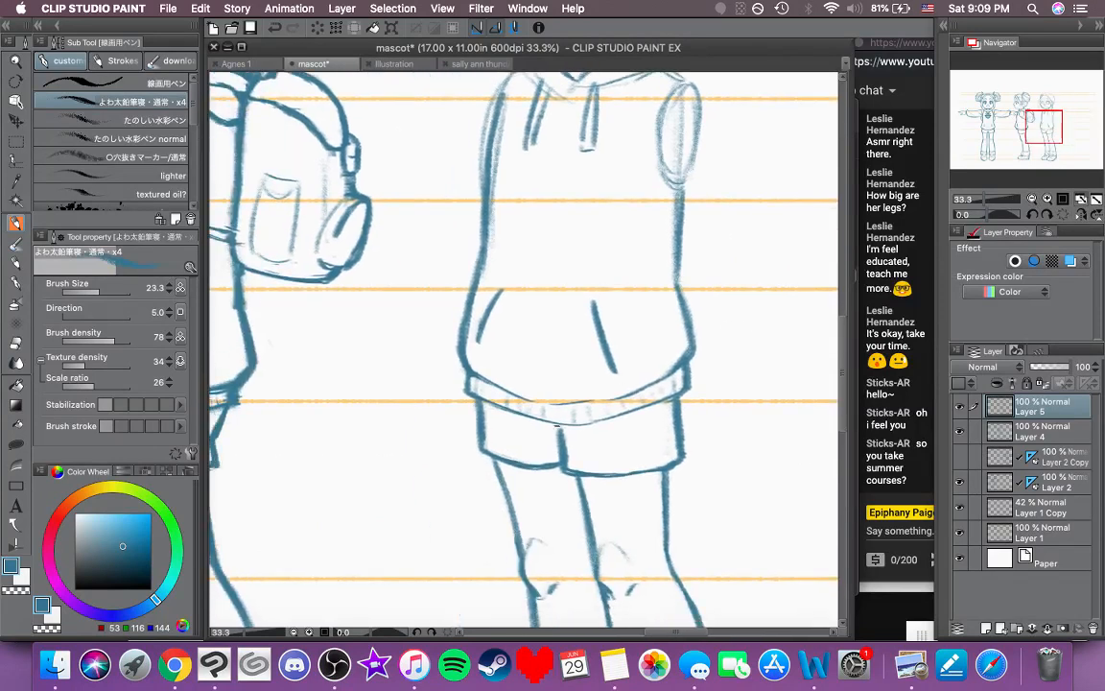
drag(597, 493, 592, 596)
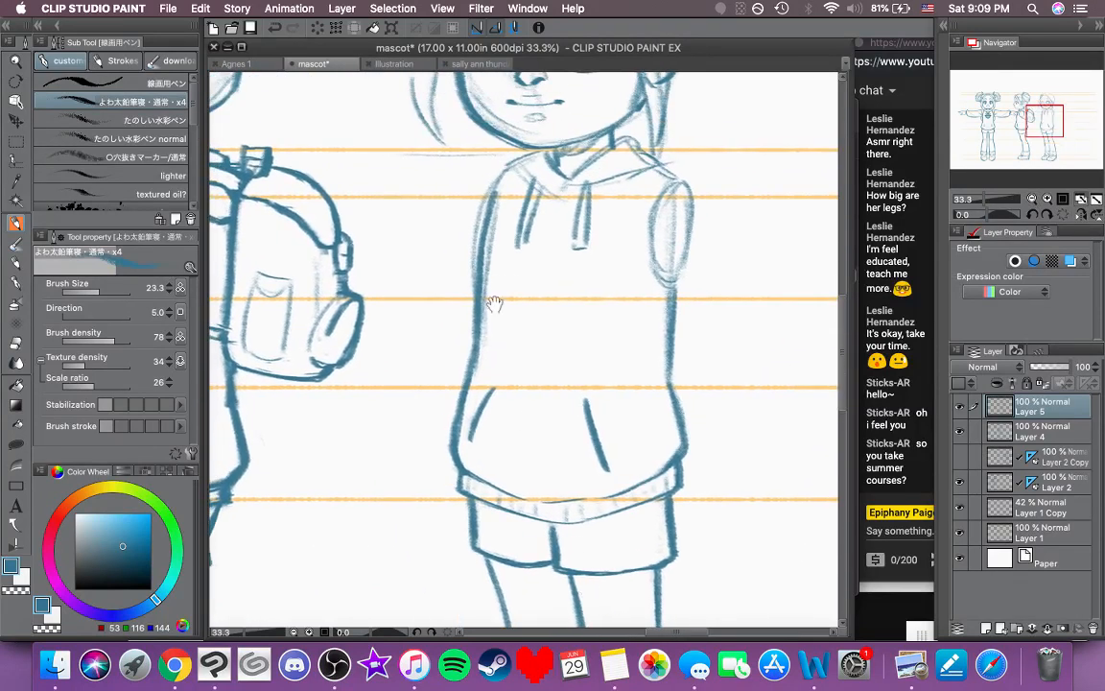
drag(493, 303, 530, 351)
click(16, 589)
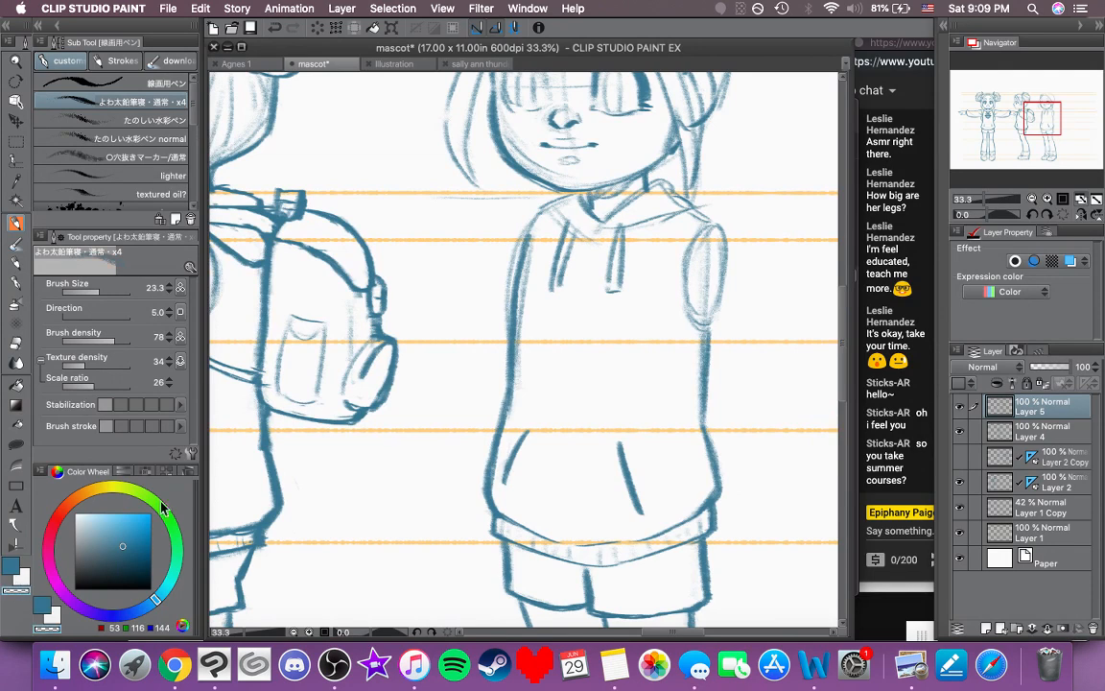
mouse_move(516, 233)
mouse_down()
mouse_move(506, 290)
mouse_move(526, 227)
mouse_move(503, 355)
mouse_move(517, 247)
mouse_move(490, 346)
mouse_move(520, 228)
mouse_move(538, 257)
mouse_move(536, 238)
mouse_move(514, 382)
mouse_up()
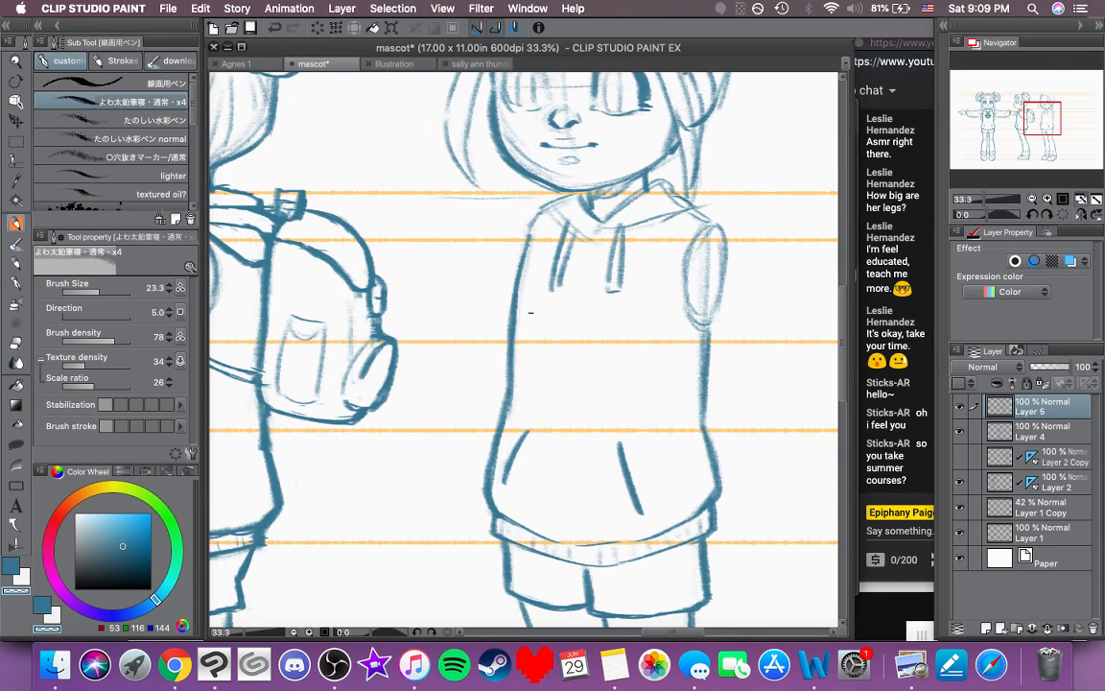
Step: Erase the vertical construction line running down the forehead and between the eyes
drag(543, 313, 504, 377)
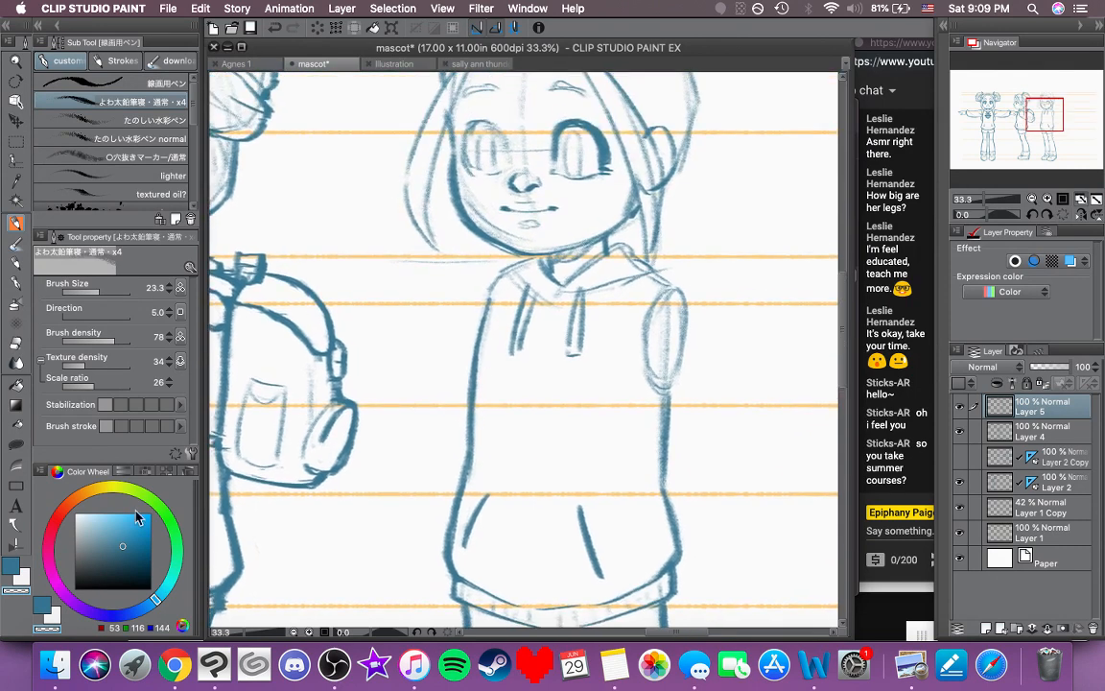
click(11, 567)
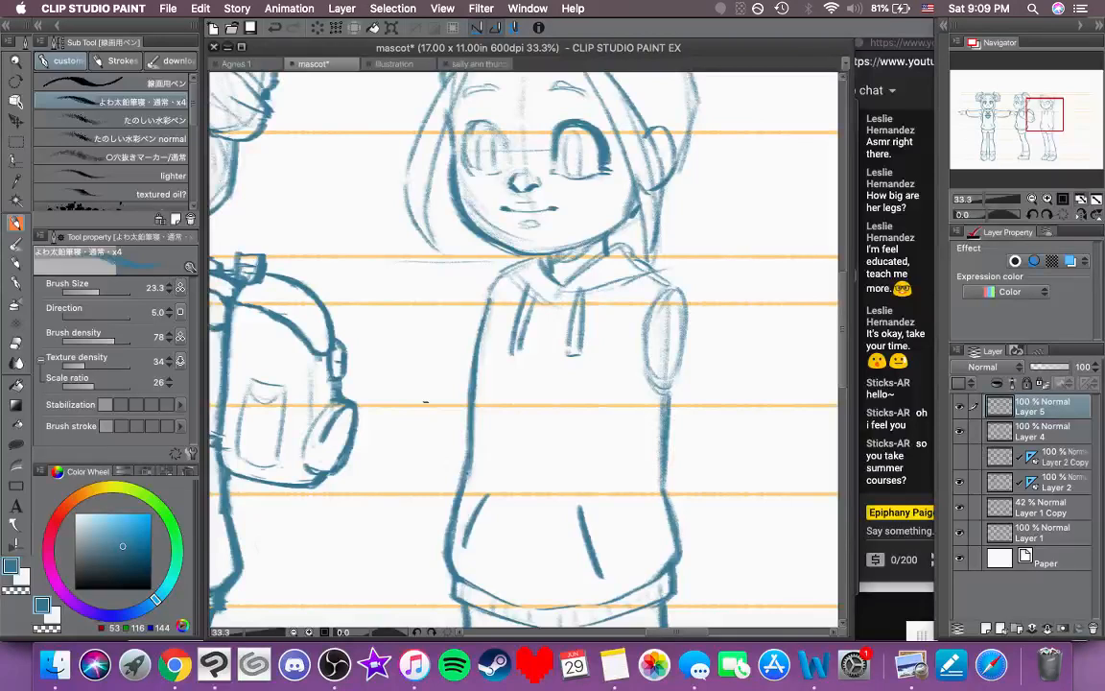
click(14, 590)
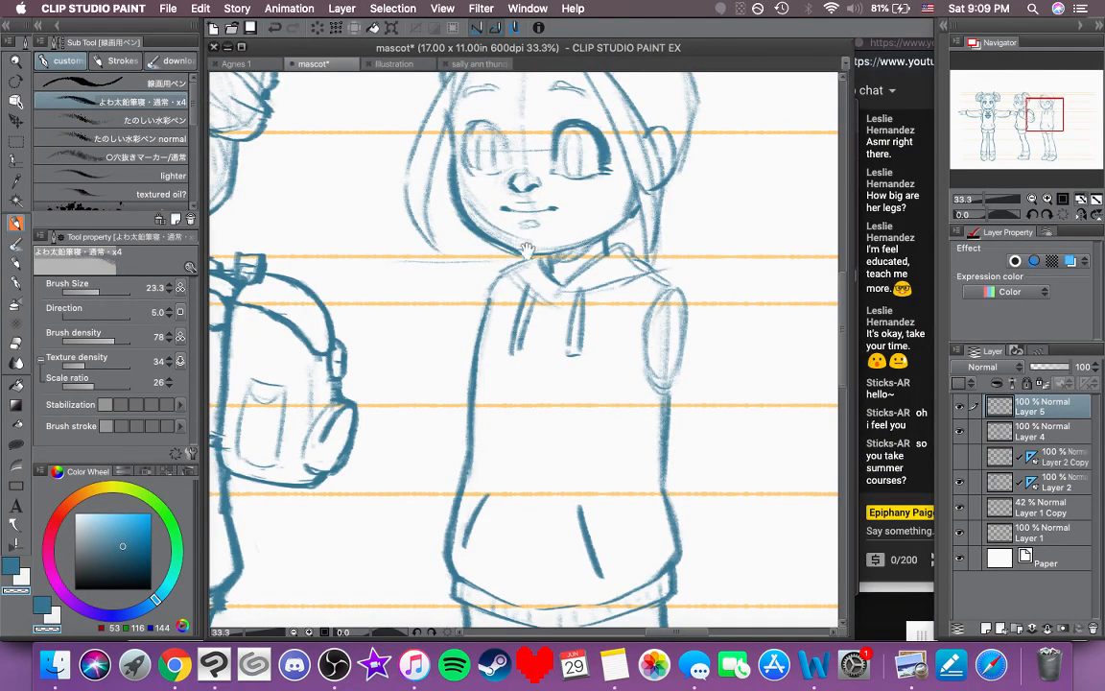
drag(475, 227, 509, 345)
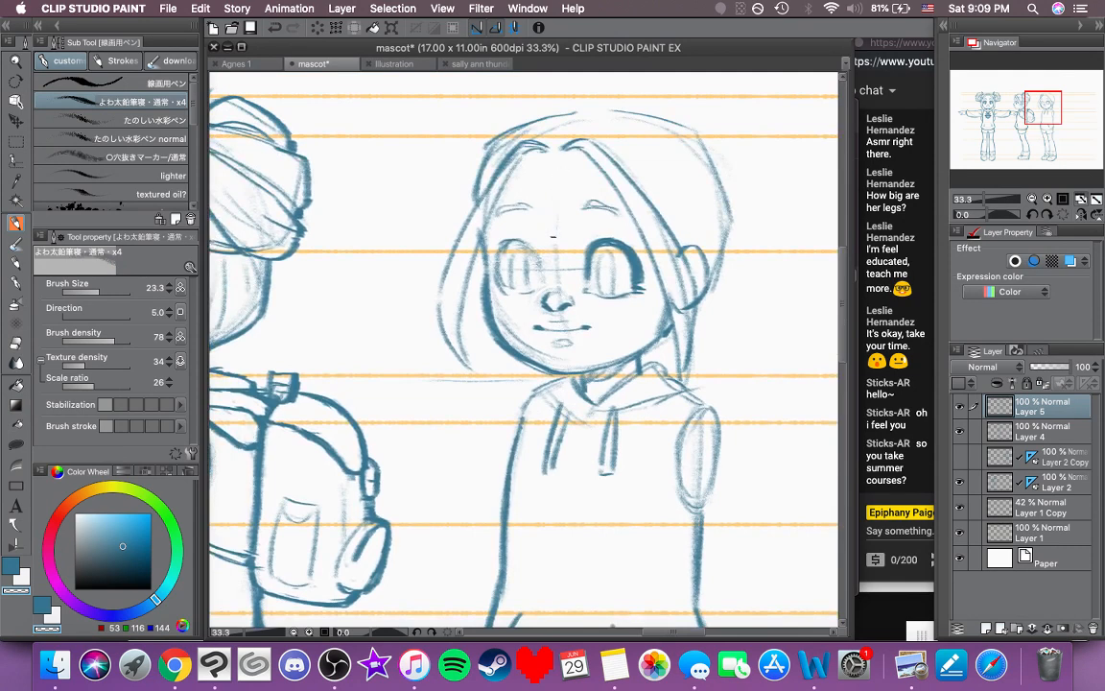
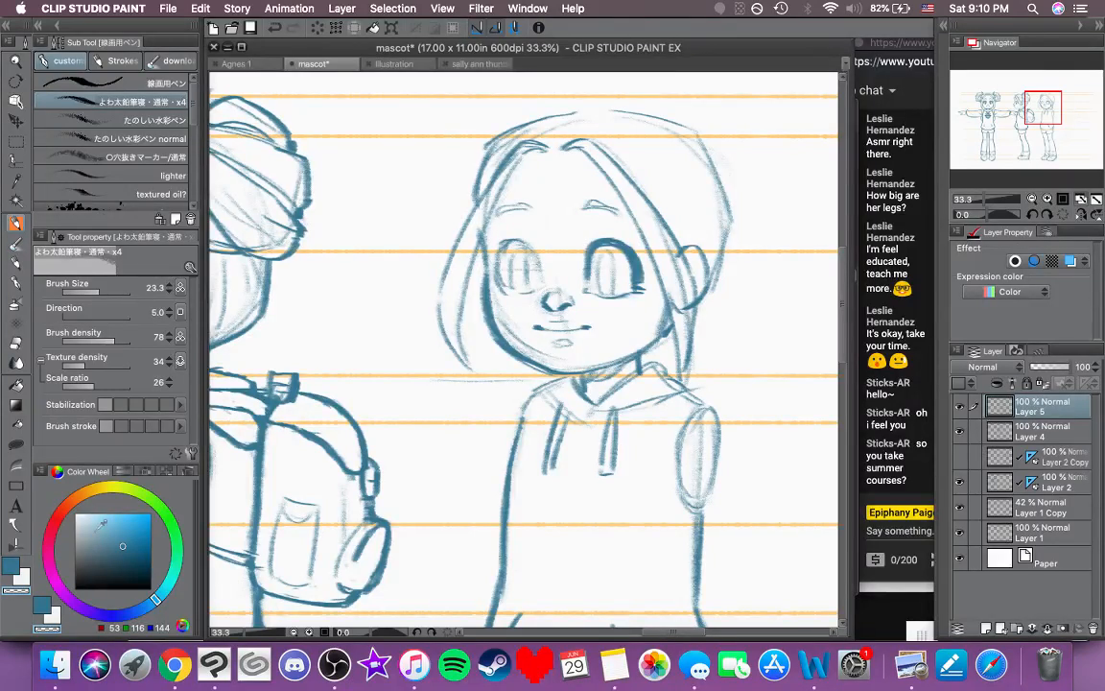
Step: Thicken the near eye's upper lash line and sketch a thin eyelid crease just above it
click(10, 565)
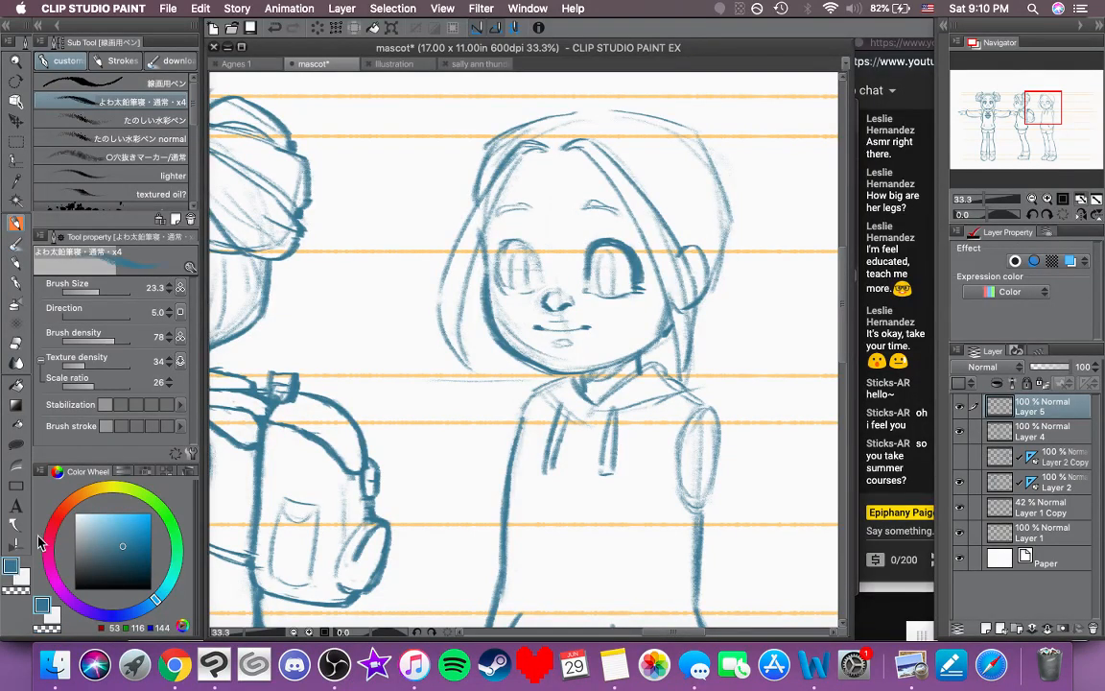
click(1048, 199)
click(1048, 199)
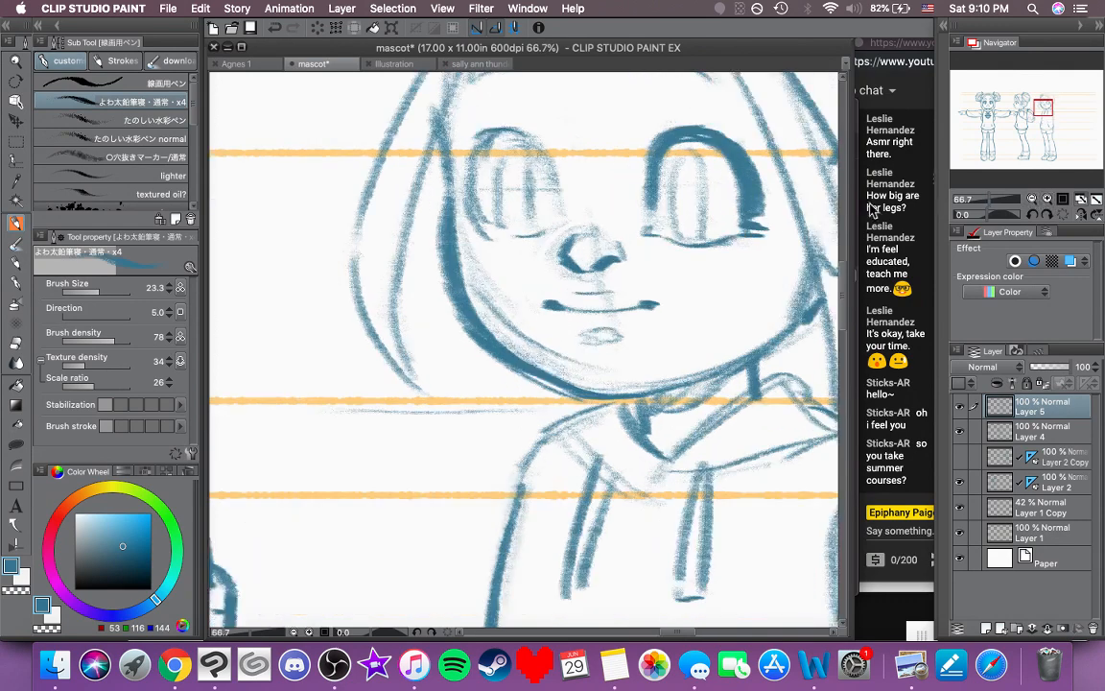
scroll(611, 168, right, 3)
scroll(611, 169, up, 2)
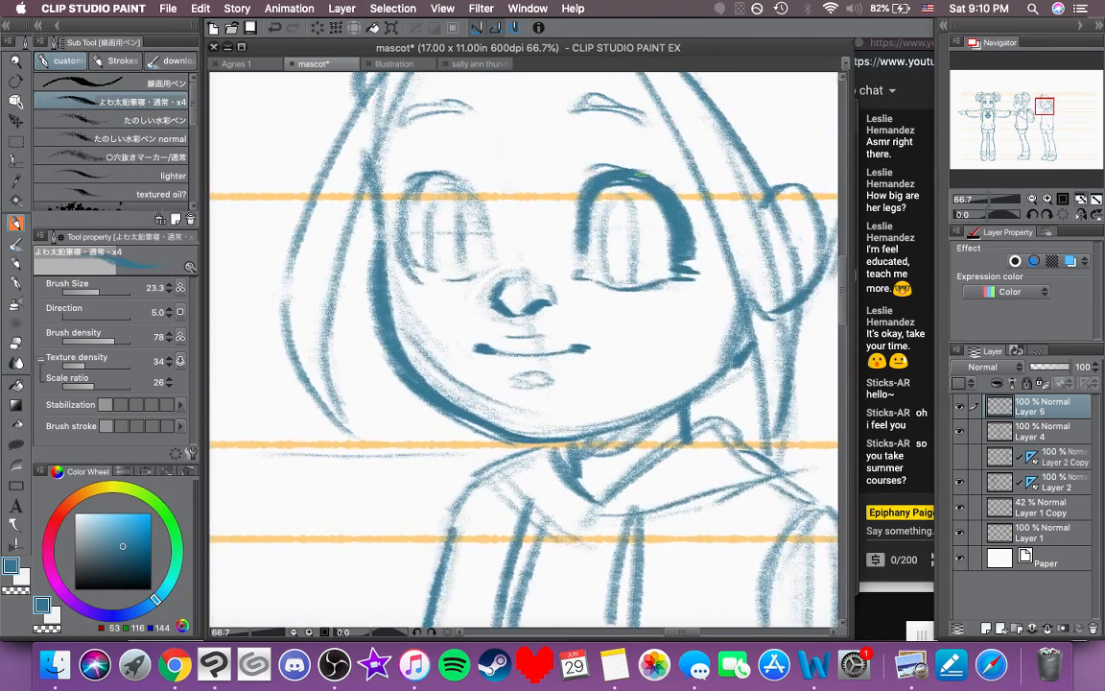
mouse_move(576, 172)
mouse_down()
mouse_move(645, 168)
mouse_move(628, 166)
mouse_move(661, 188)
mouse_up()
key(super+z)
scroll(633, 171, left, 3)
scroll(633, 171, up, 1)
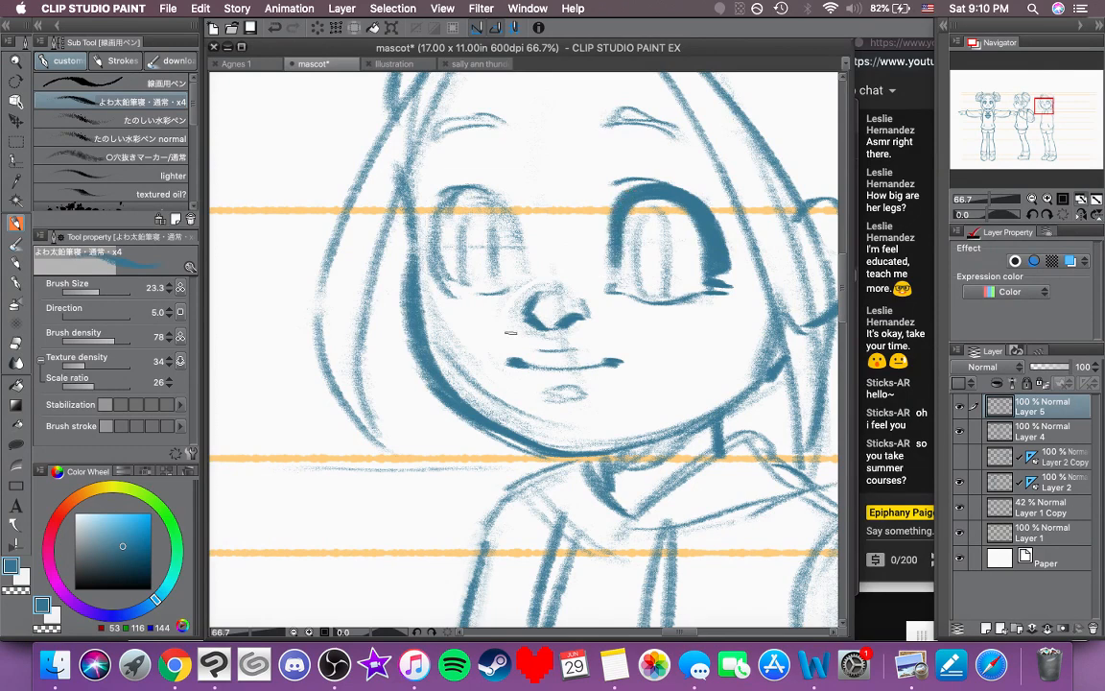
Step: Erase the rough marks along the inner side of the near eye's outline
click(15, 590)
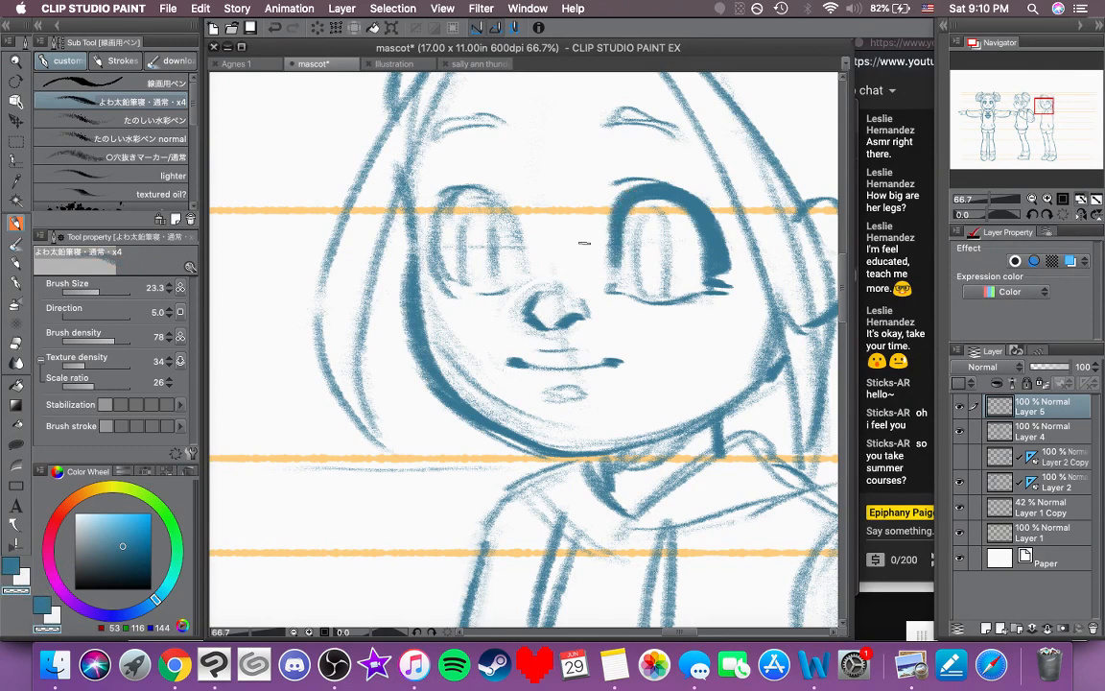
drag(604, 228, 608, 262)
drag(607, 221, 608, 278)
drag(634, 344, 606, 355)
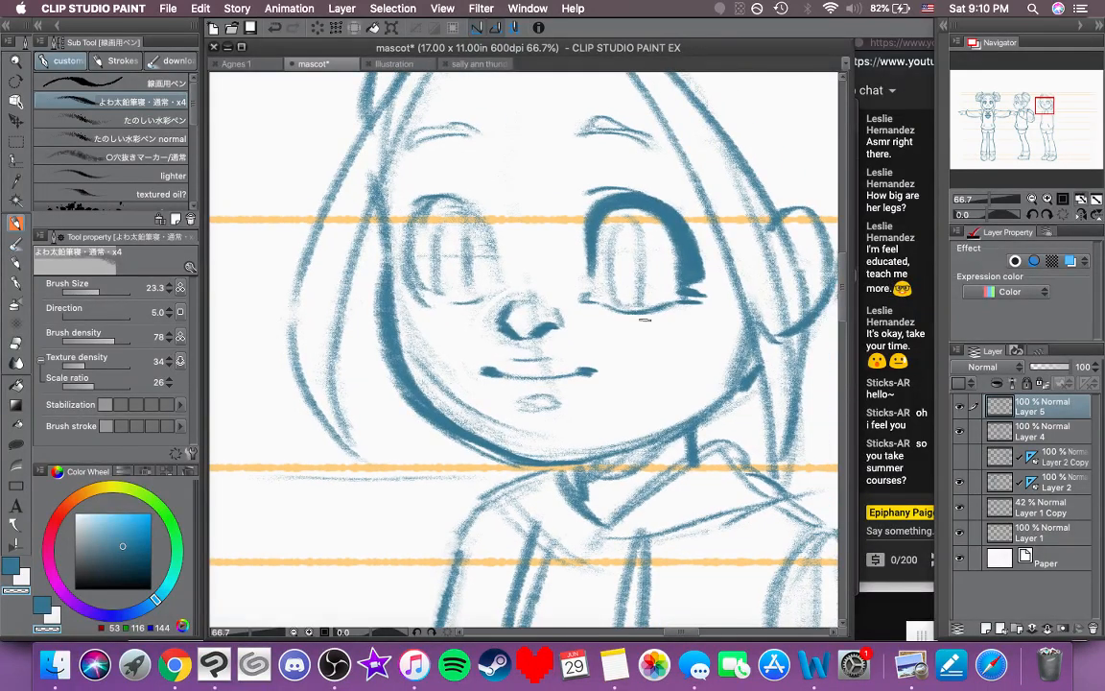
Step: Redraw the near eye's inner edge and fill its iris as a solid dark oval
click(11, 569)
mouse_move(598, 254)
mouse_down()
mouse_move(566, 250)
mouse_move(596, 304)
mouse_move(585, 295)
mouse_up()
mouse_move(595, 226)
mouse_down()
mouse_move(605, 246)
mouse_move(589, 293)
mouse_up()
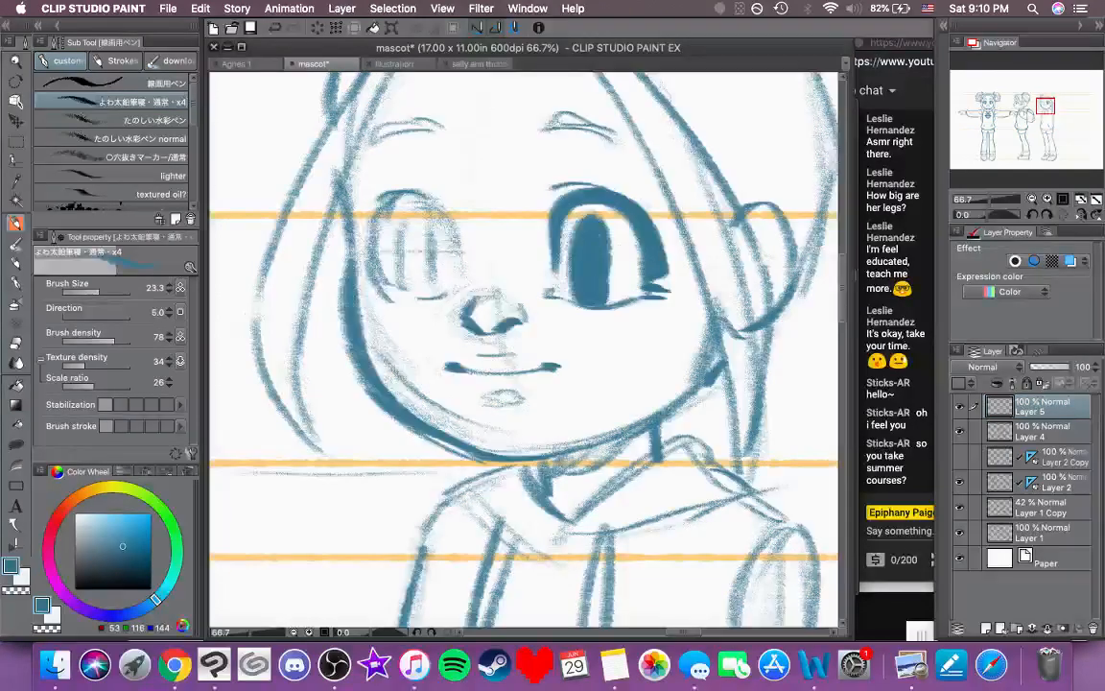
Step: Erase an oval upper highlight and a lower crescent out of the near eye's iris, cleaning the space beside its inner edge
click(15, 590)
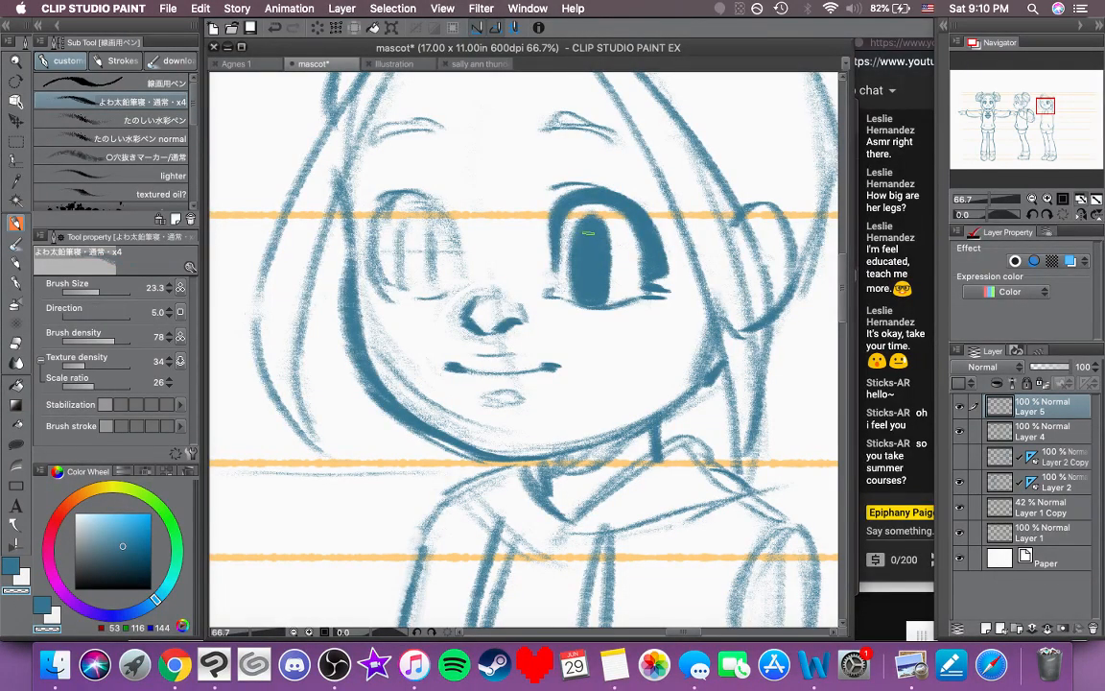
drag(588, 222, 586, 232)
key(super+z)
mouse_move(585, 224)
mouse_down()
mouse_move(582, 271)
mouse_move(585, 287)
mouse_move(592, 267)
mouse_move(594, 290)
mouse_up()
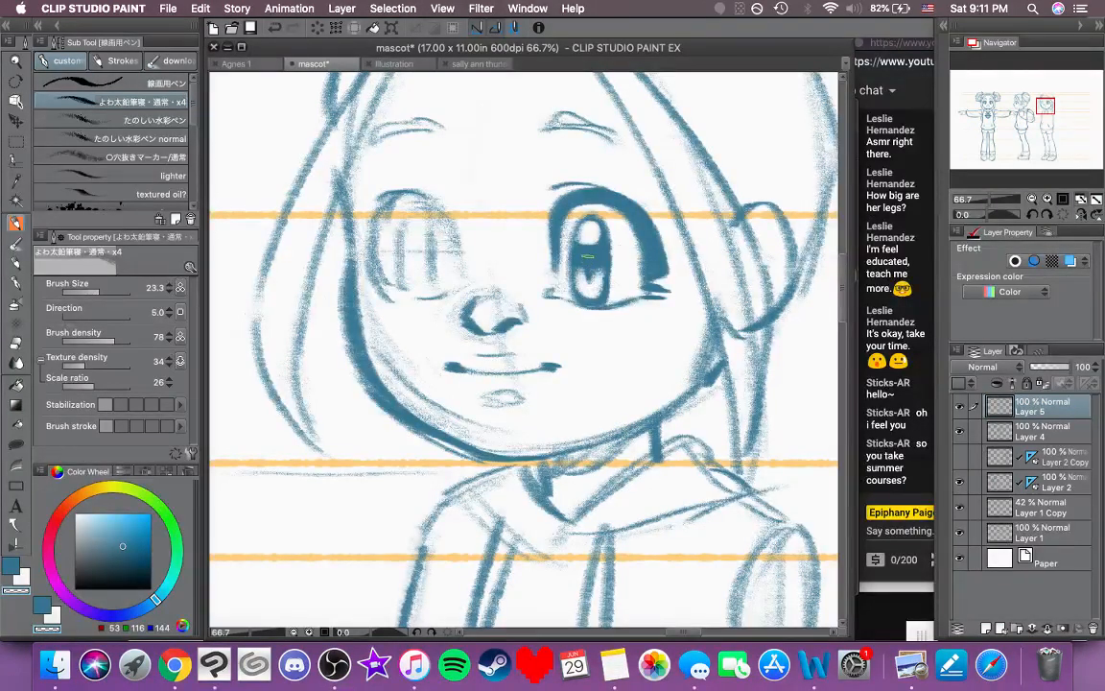
key(c)
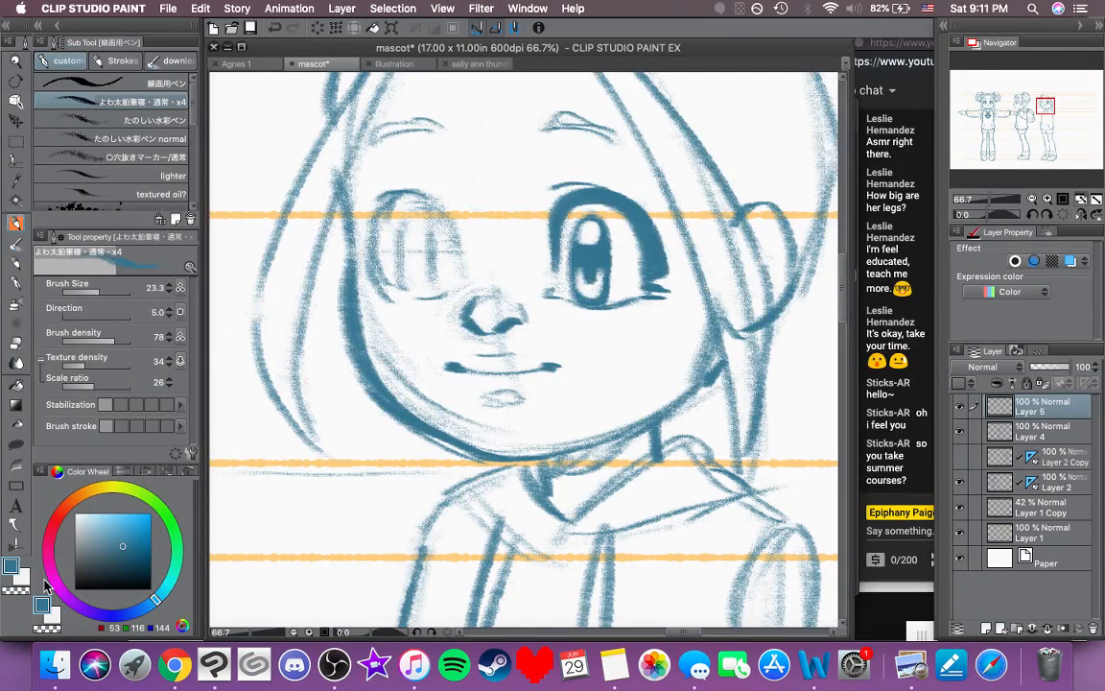
key(c)
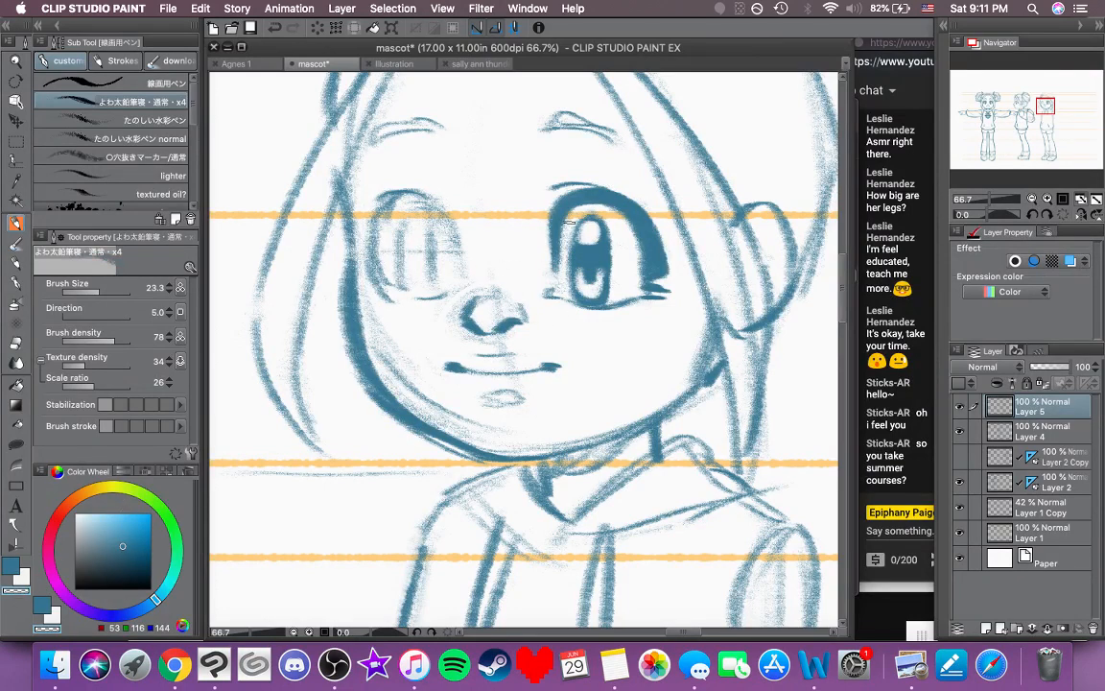
drag(572, 244, 562, 273)
key(c)
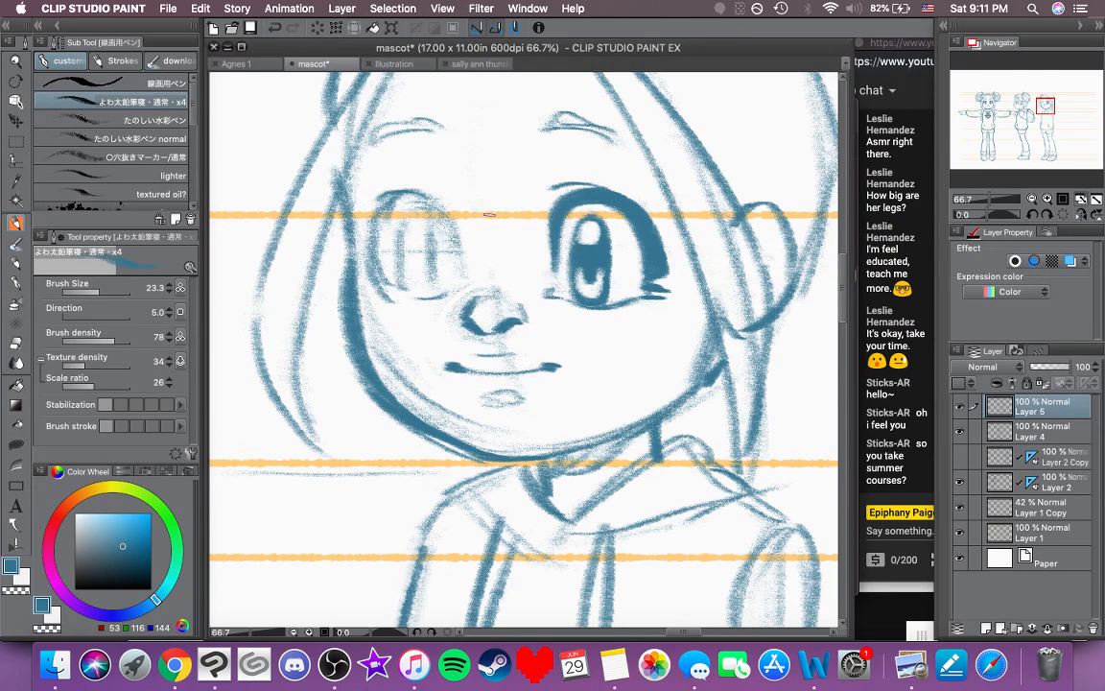
Step: Draw the far eye's upper lash line as a thick arch from the outer corner down its inner side
drag(501, 217, 555, 223)
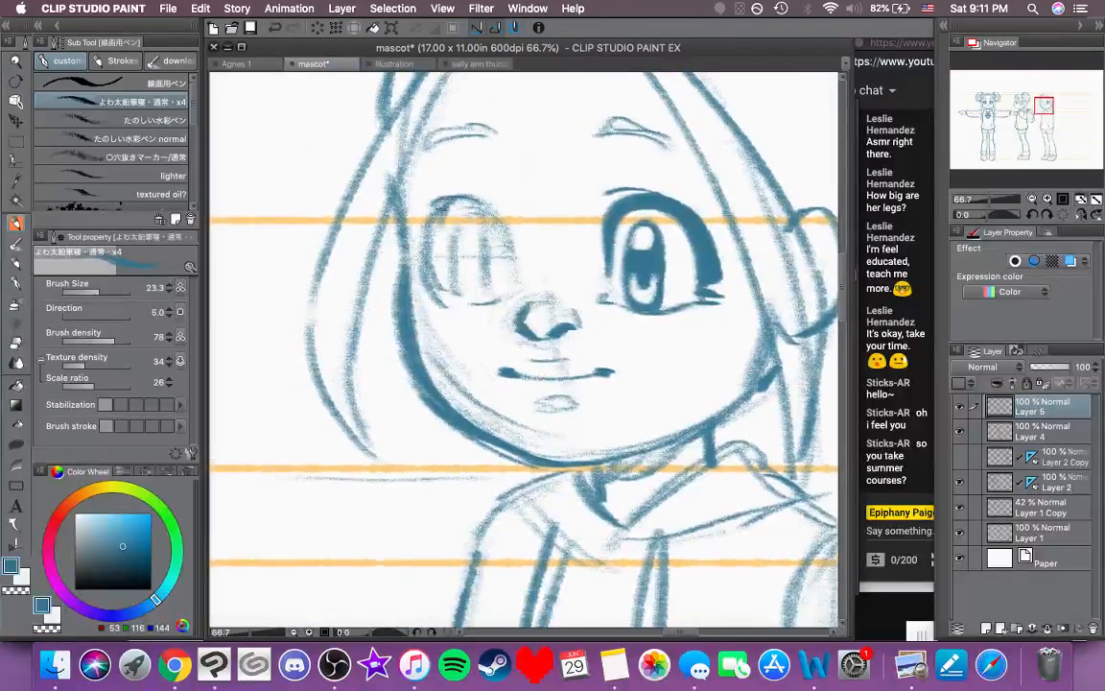
mouse_move(428, 207)
mouse_down()
mouse_move(463, 197)
mouse_move(495, 211)
mouse_move(513, 263)
mouse_up()
key(super+z)
drag(498, 219, 509, 273)
drag(504, 235, 509, 276)
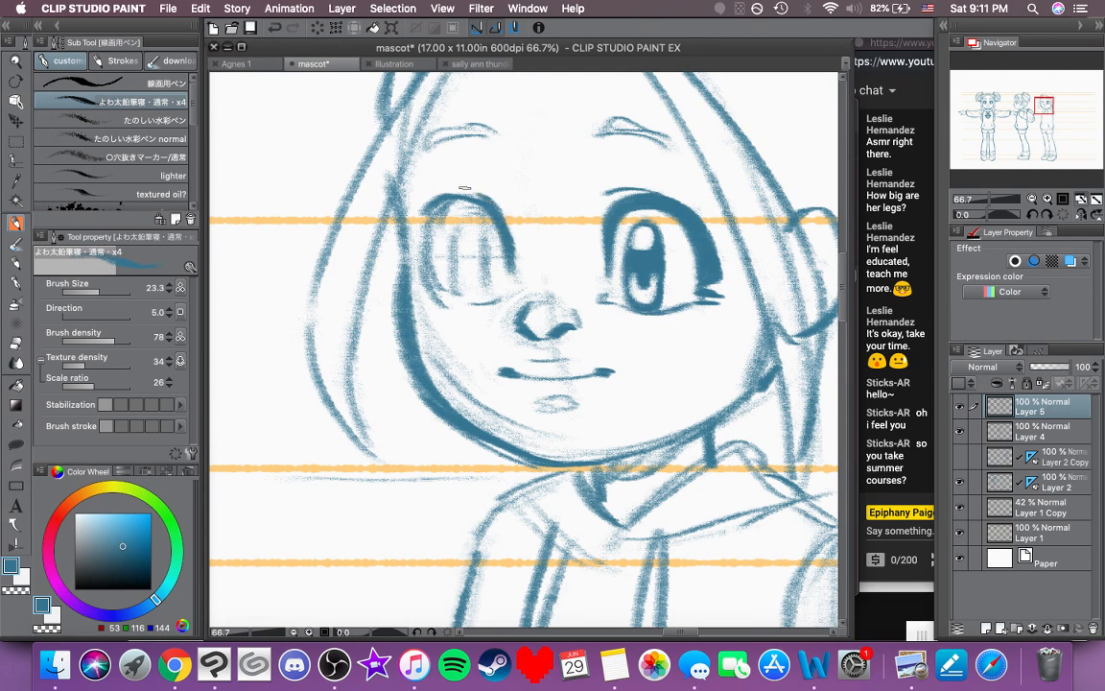
mouse_move(471, 195)
mouse_down()
mouse_move(435, 213)
mouse_move(480, 197)
mouse_move(442, 209)
mouse_move(428, 233)
mouse_move(420, 213)
mouse_move(414, 259)
mouse_move(435, 195)
mouse_move(422, 220)
mouse_move(442, 201)
mouse_move(476, 199)
mouse_move(461, 259)
mouse_up()
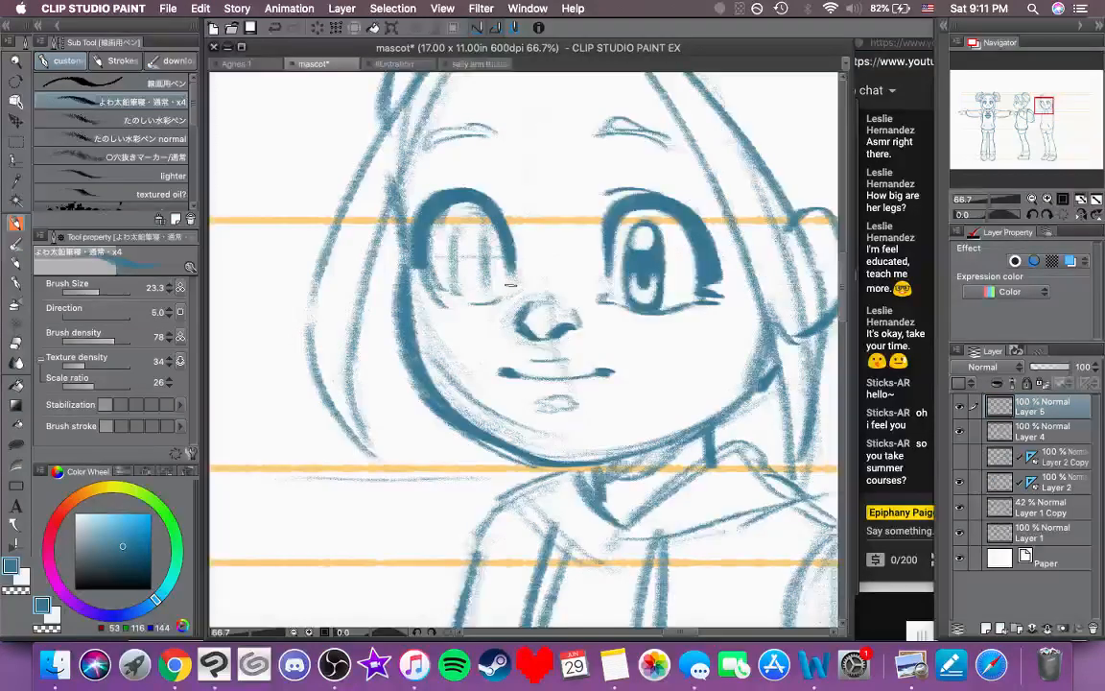
Step: Draw the far eye's lower lid line and short lashes at its outer corner
drag(510, 288, 513, 297)
mouse_move(426, 297)
mouse_down()
mouse_move(487, 300)
mouse_move(469, 307)
mouse_move(498, 299)
mouse_up()
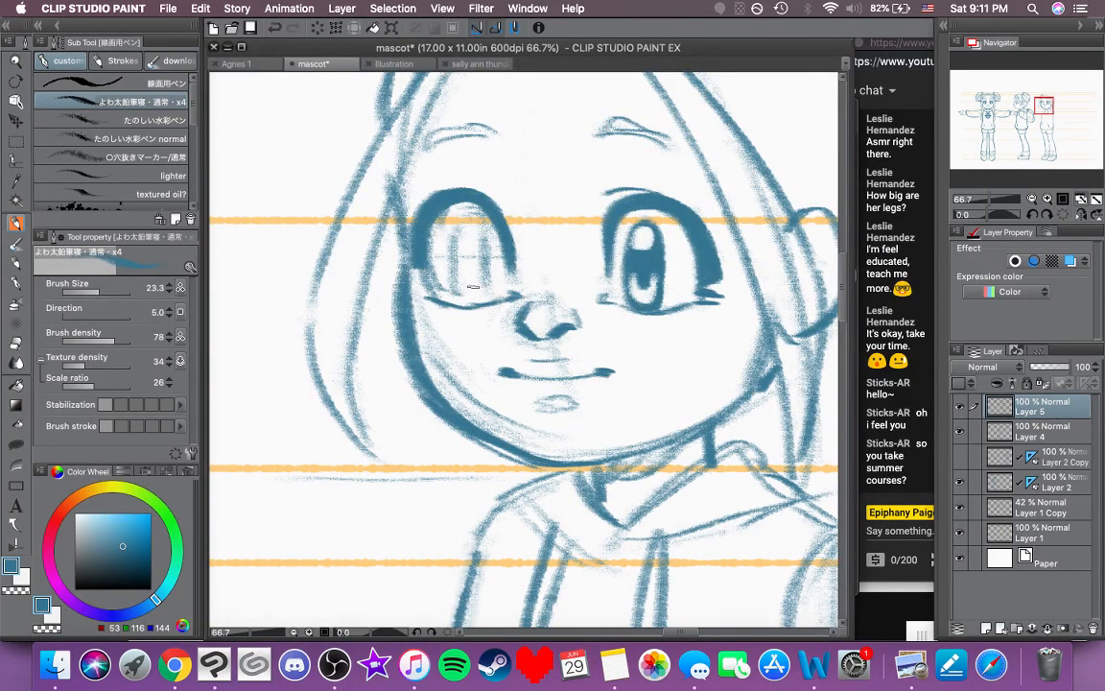
drag(419, 287, 426, 279)
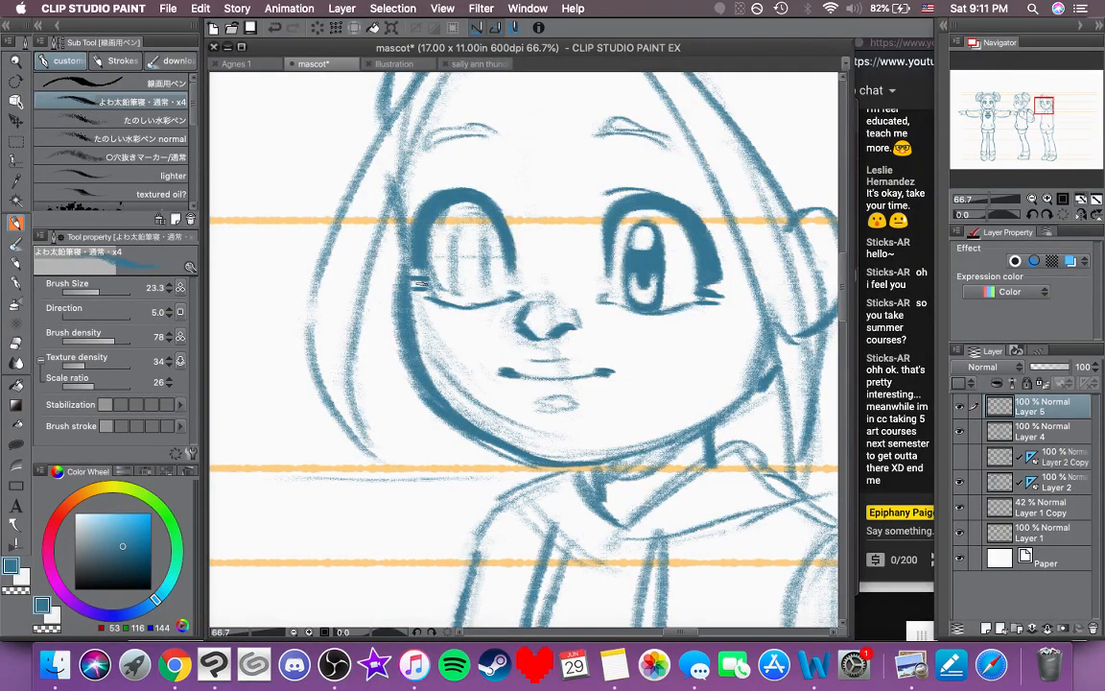
Step: Thicken the outer side of the far eye's lash line and add an eyelid crease above it
mouse_move(418, 269)
mouse_down()
mouse_move(416, 222)
mouse_move(417, 253)
mouse_up()
drag(429, 210, 417, 229)
drag(439, 198, 470, 190)
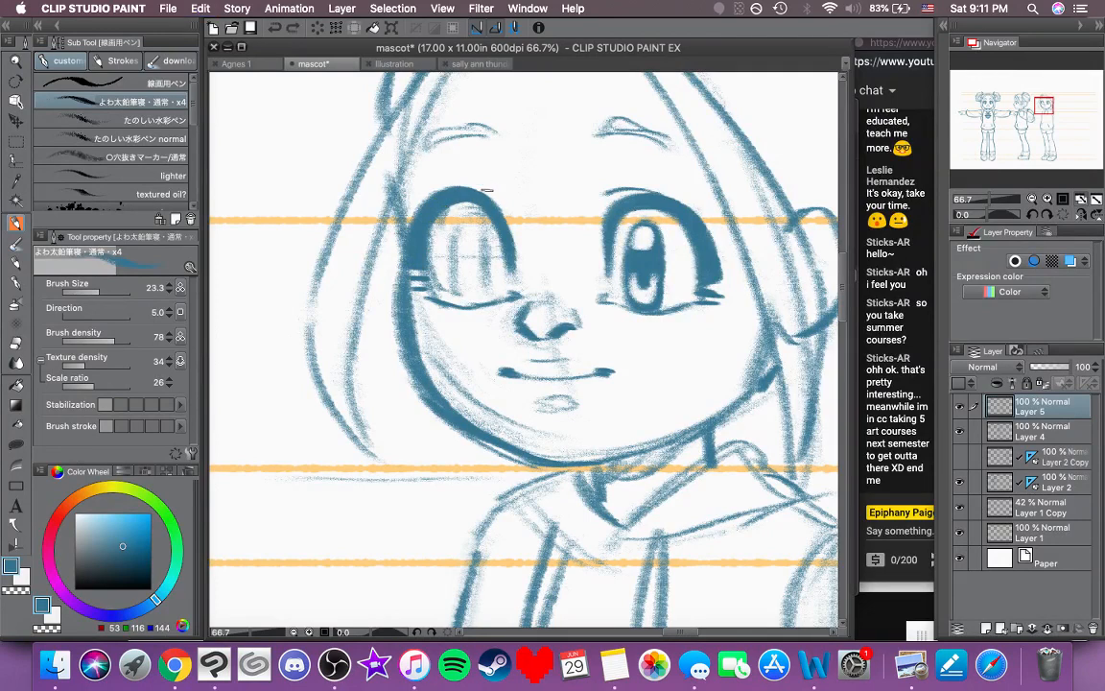
Step: Erase the rough sketch marks around the far eye's iris and redraw the inner side of its lash line
scroll(504, 273, right, 2)
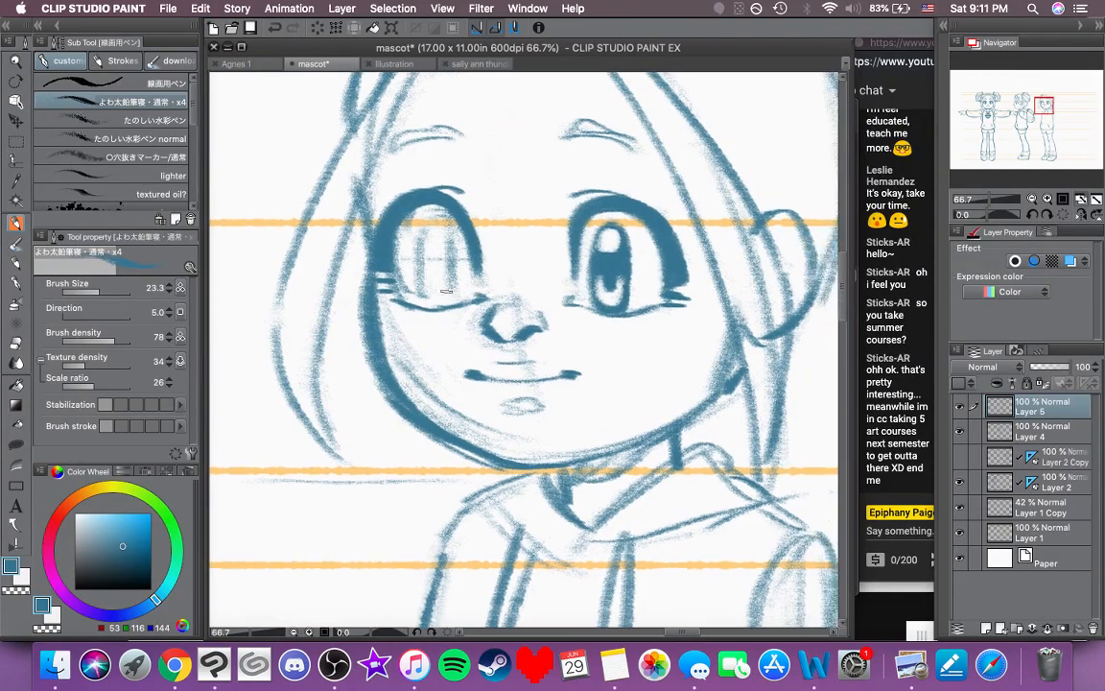
click(15, 590)
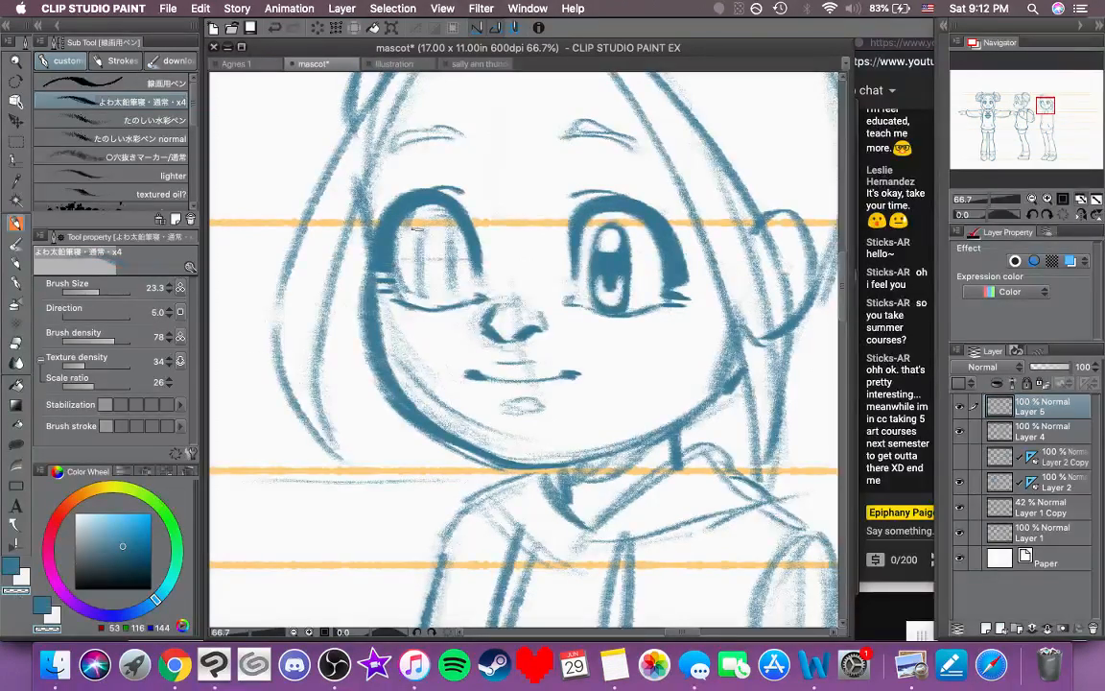
mouse_move(405, 258)
mouse_down()
mouse_move(410, 248)
mouse_move(401, 293)
mouse_up()
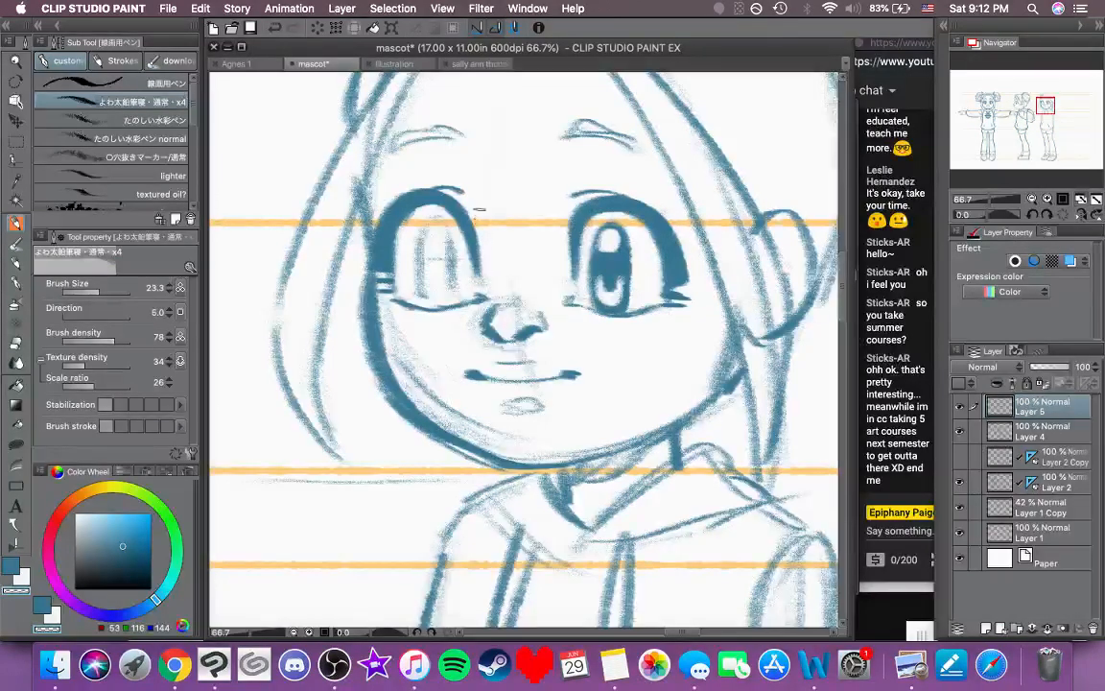
mouse_move(434, 211)
mouse_down()
mouse_move(416, 218)
mouse_move(422, 245)
mouse_up()
key(c)
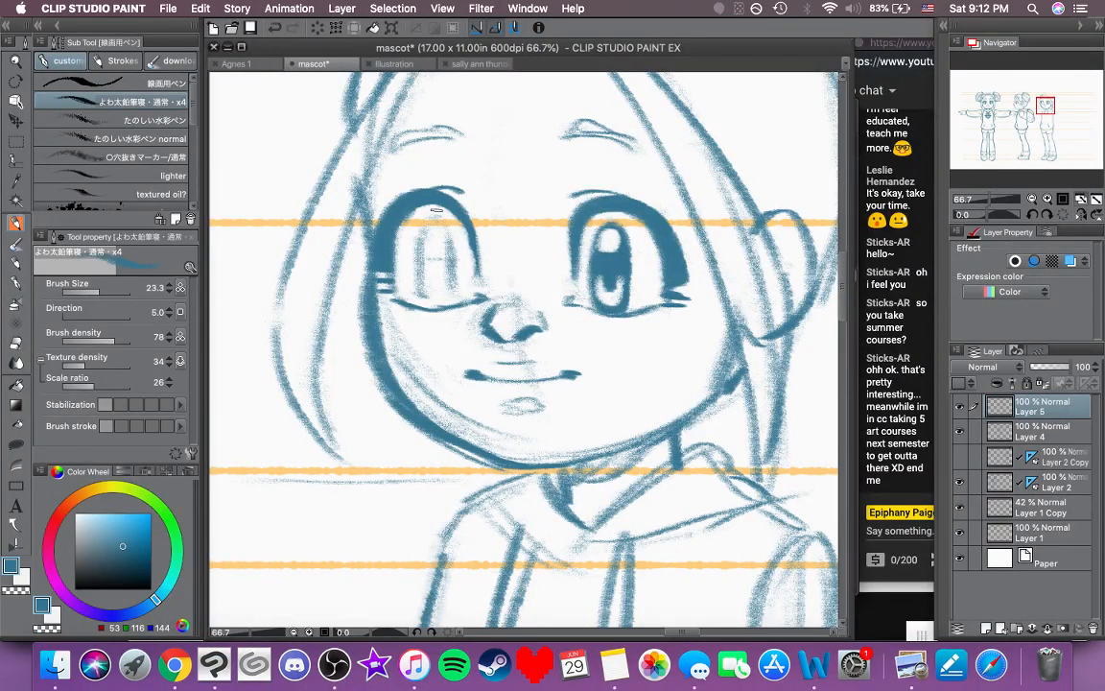
mouse_move(449, 200)
mouse_down()
mouse_move(472, 226)
mouse_move(465, 210)
mouse_move(480, 264)
mouse_up()
drag(405, 334, 426, 327)
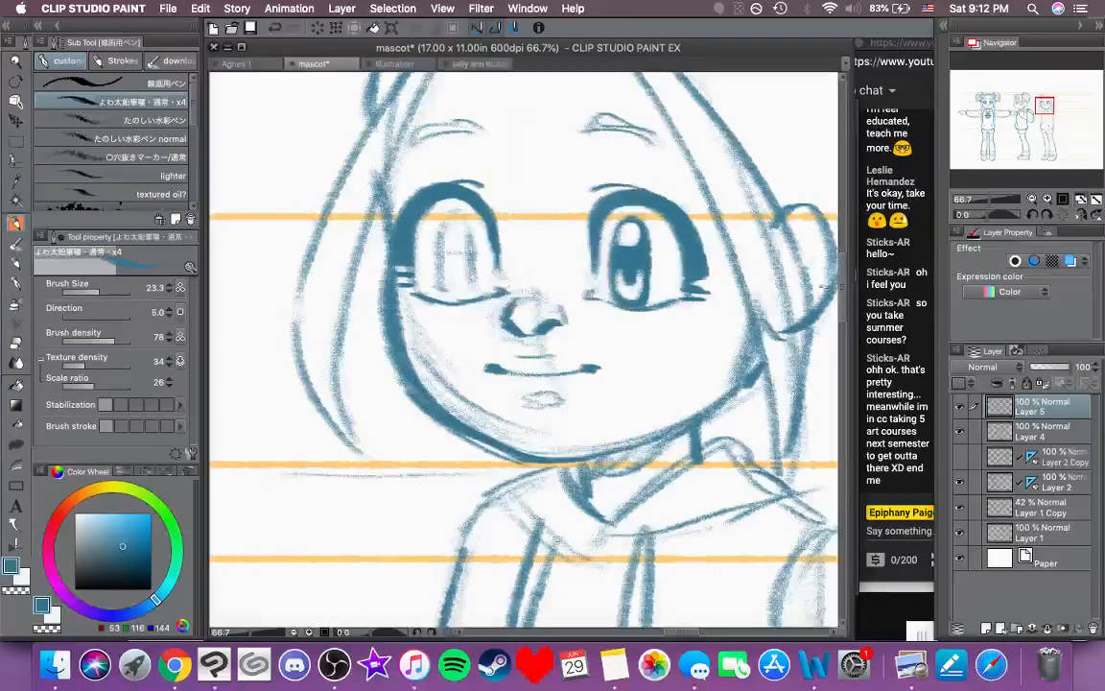
Step: Select the far eye with the Selection pen, scale its height to 97 percent, and deselect it
click(1080, 214)
click(1080, 214)
click(16, 189)
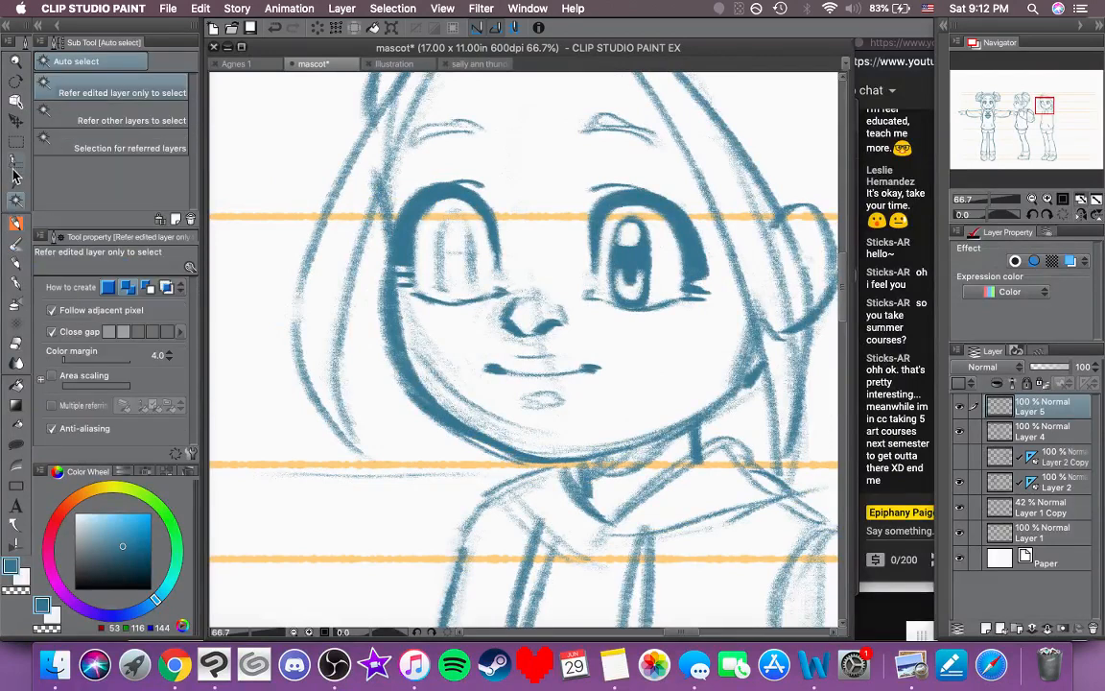
click(16, 158)
mouse_move(475, 213)
mouse_down()
mouse_move(463, 197)
mouse_move(396, 194)
mouse_move(421, 221)
mouse_move(379, 228)
mouse_move(389, 245)
mouse_move(484, 281)
mouse_move(446, 251)
mouse_move(422, 206)
mouse_move(403, 204)
mouse_up()
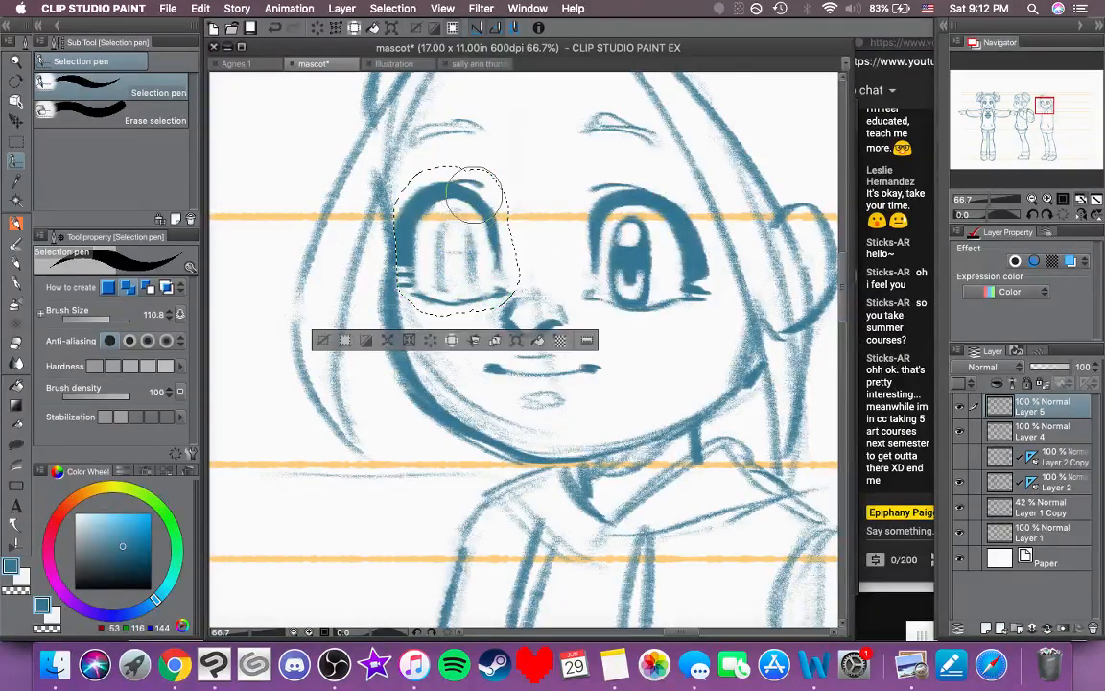
key(super+t)
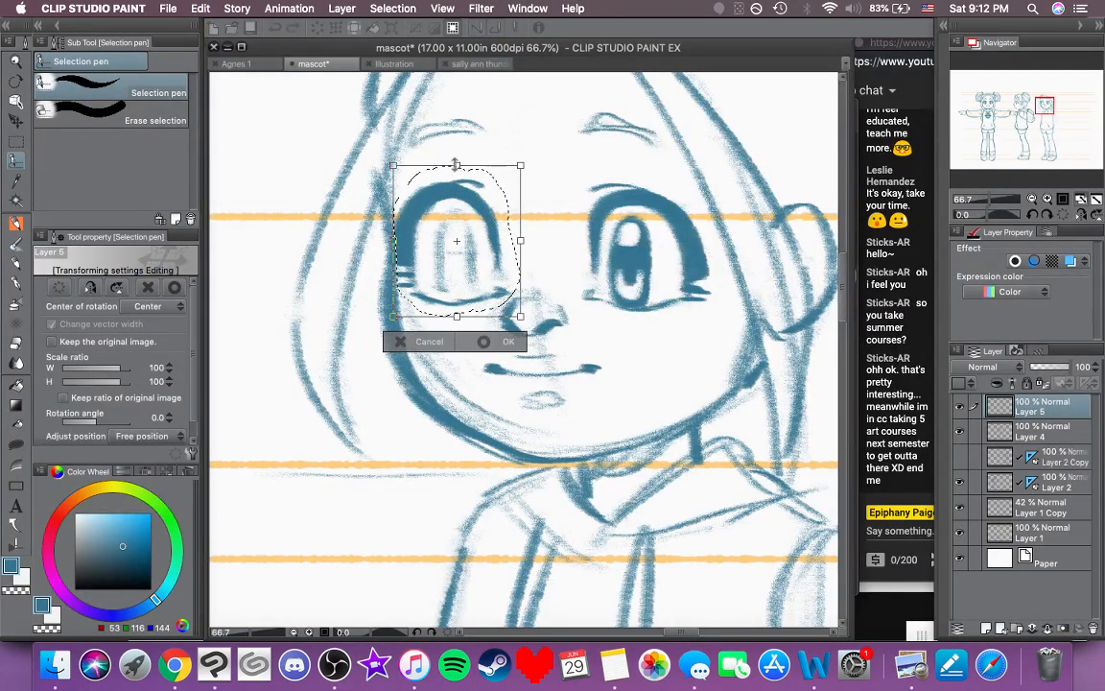
drag(457, 166, 456, 175)
drag(457, 243, 457, 242)
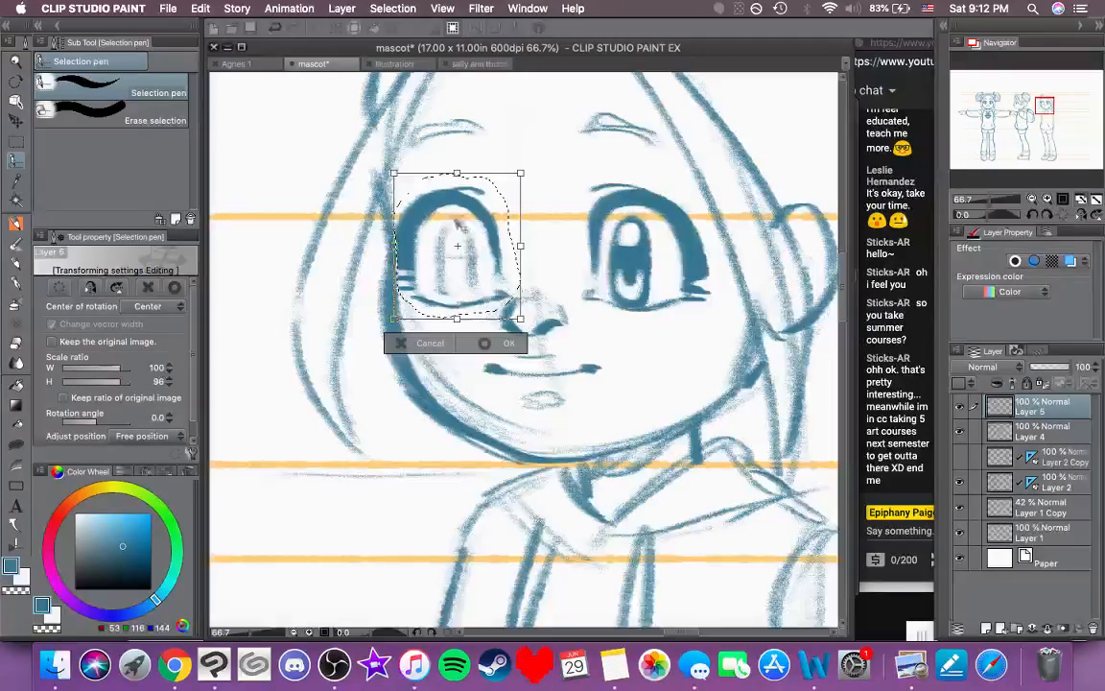
drag(456, 318, 457, 319)
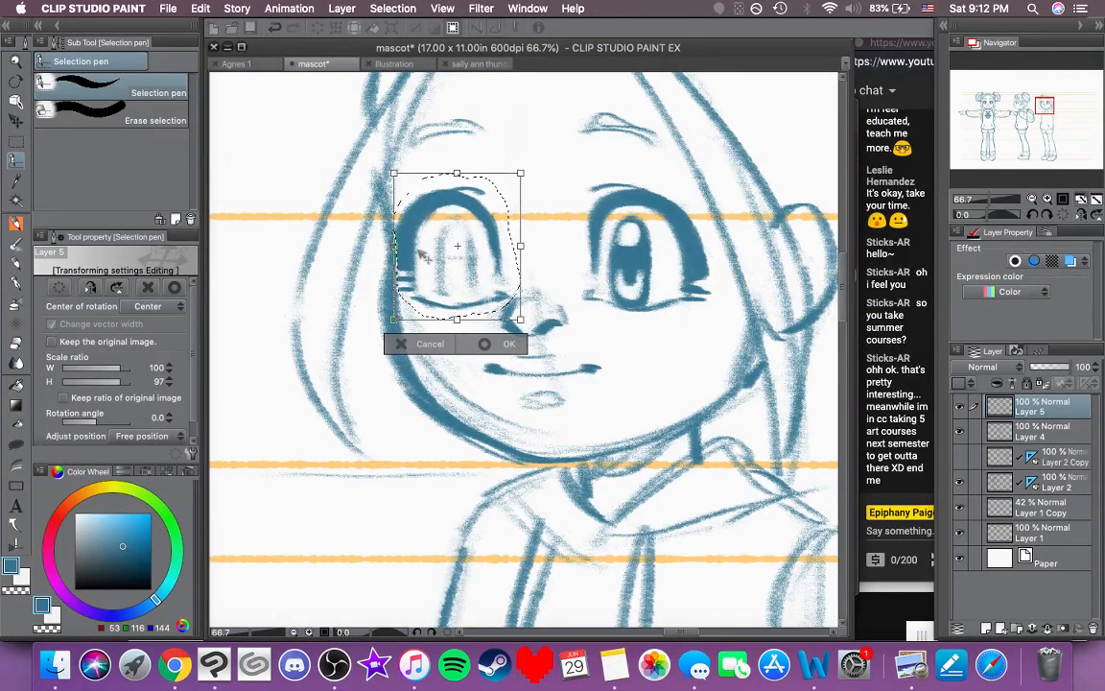
key(Return)
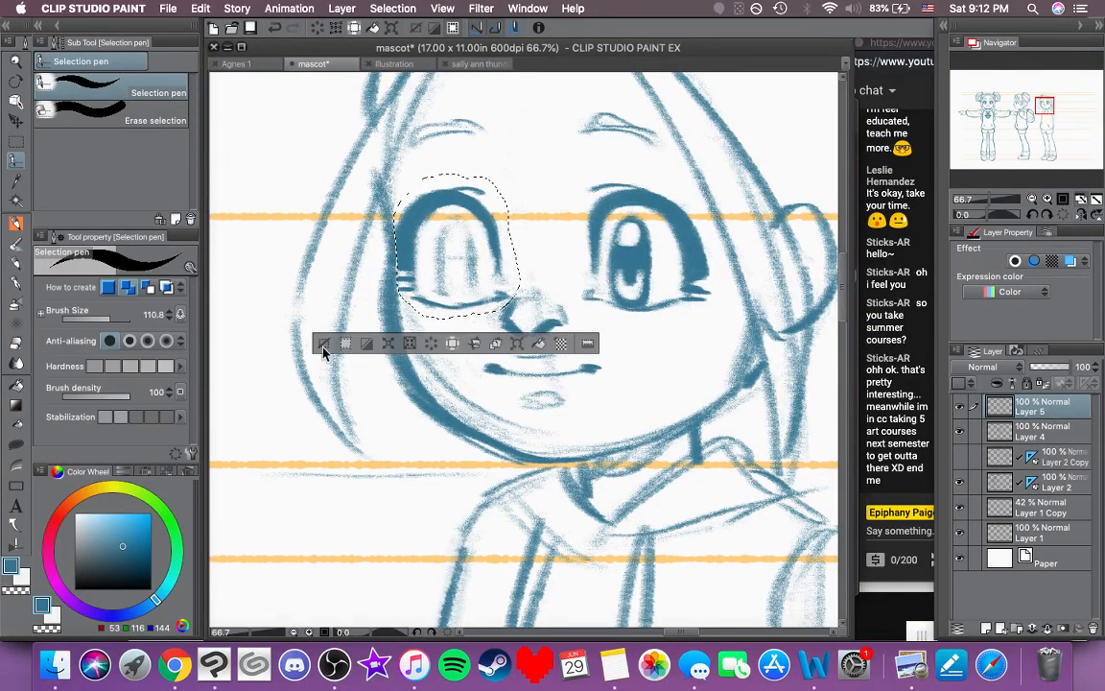
click(324, 346)
Step: Draw the far eye's iris as a solid dark oval and reinforce the outer lash edge and corner lashes
key(p)
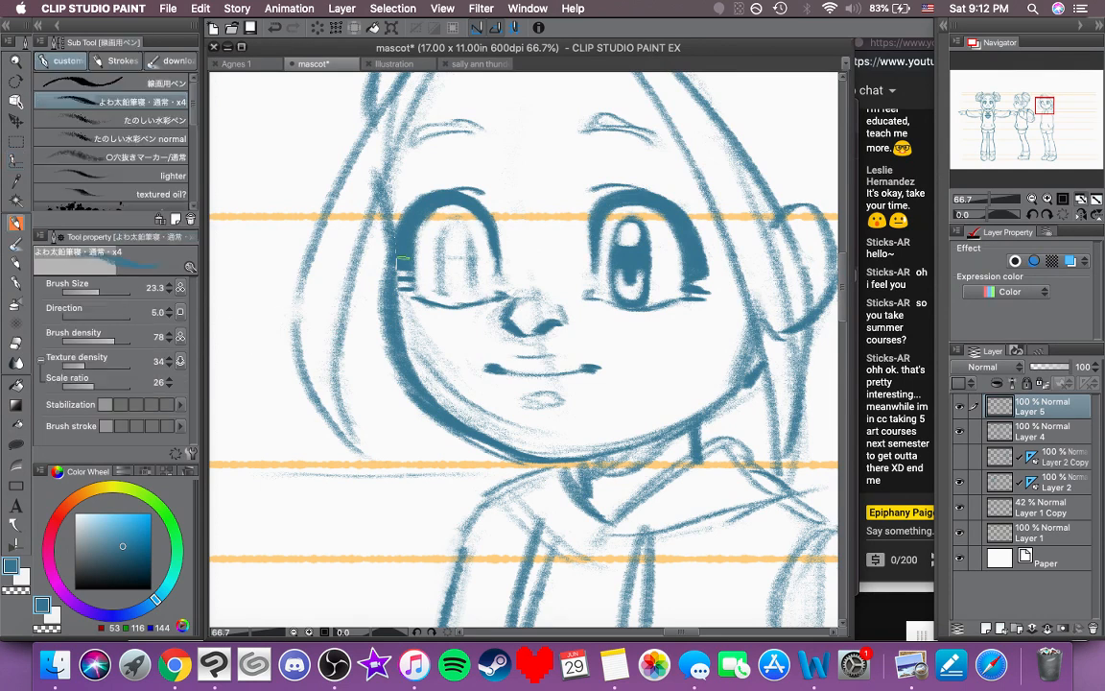
drag(452, 225, 448, 299)
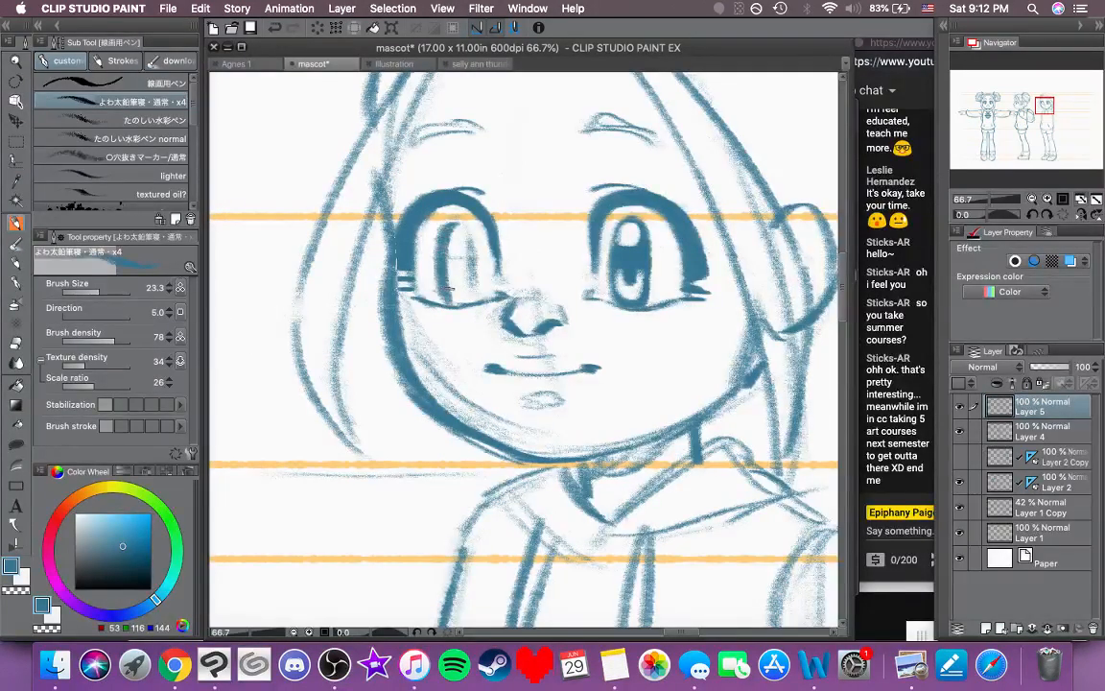
drag(403, 251, 401, 276)
mouse_move(426, 202)
mouse_down()
mouse_move(403, 222)
mouse_move(408, 235)
mouse_move(401, 203)
mouse_up()
drag(464, 225, 468, 298)
drag(470, 255, 462, 297)
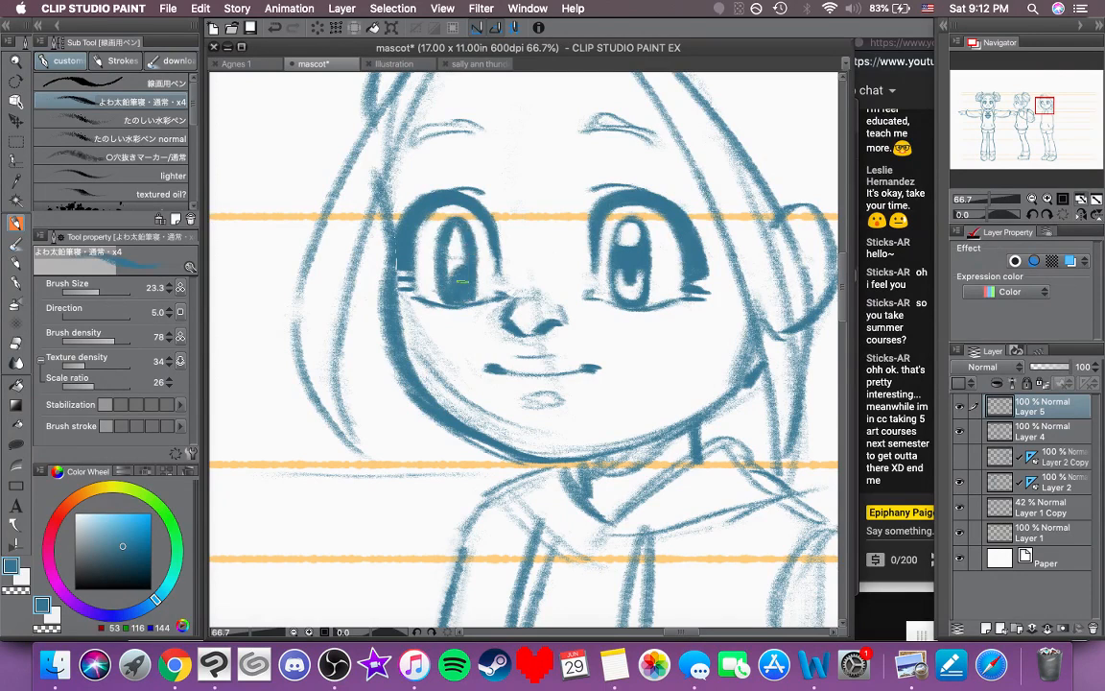
drag(459, 229, 455, 283)
drag(411, 210, 418, 235)
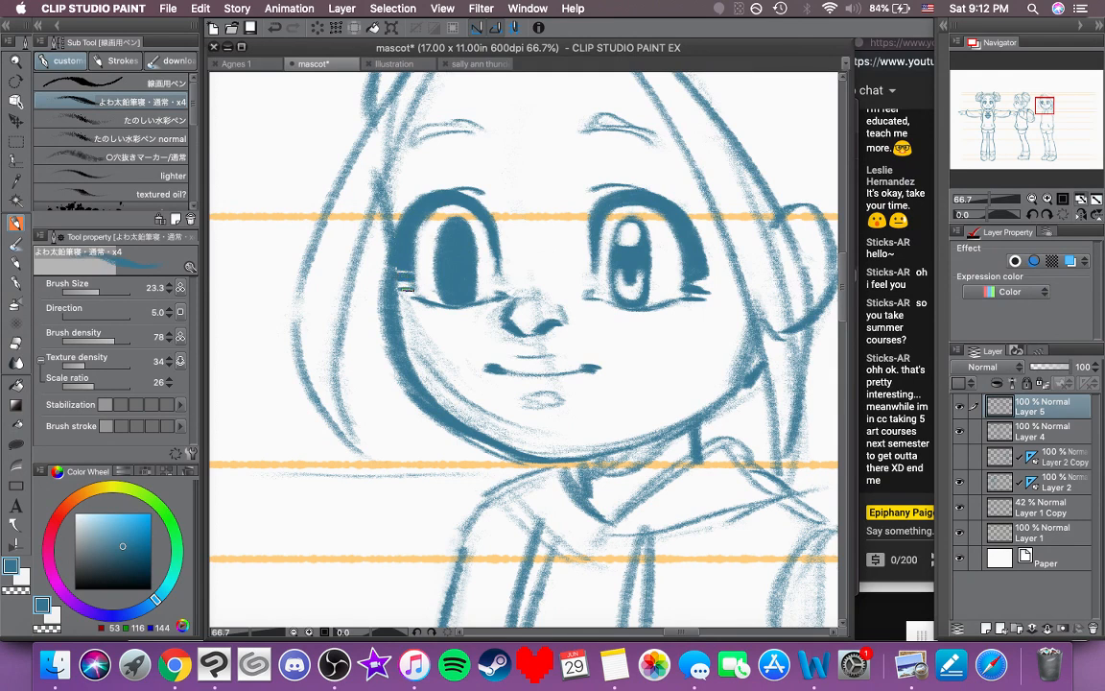
drag(406, 287, 418, 294)
Step: Erase an oval upper highlight and a lower crescent out of the far eye's iris
click(14, 587)
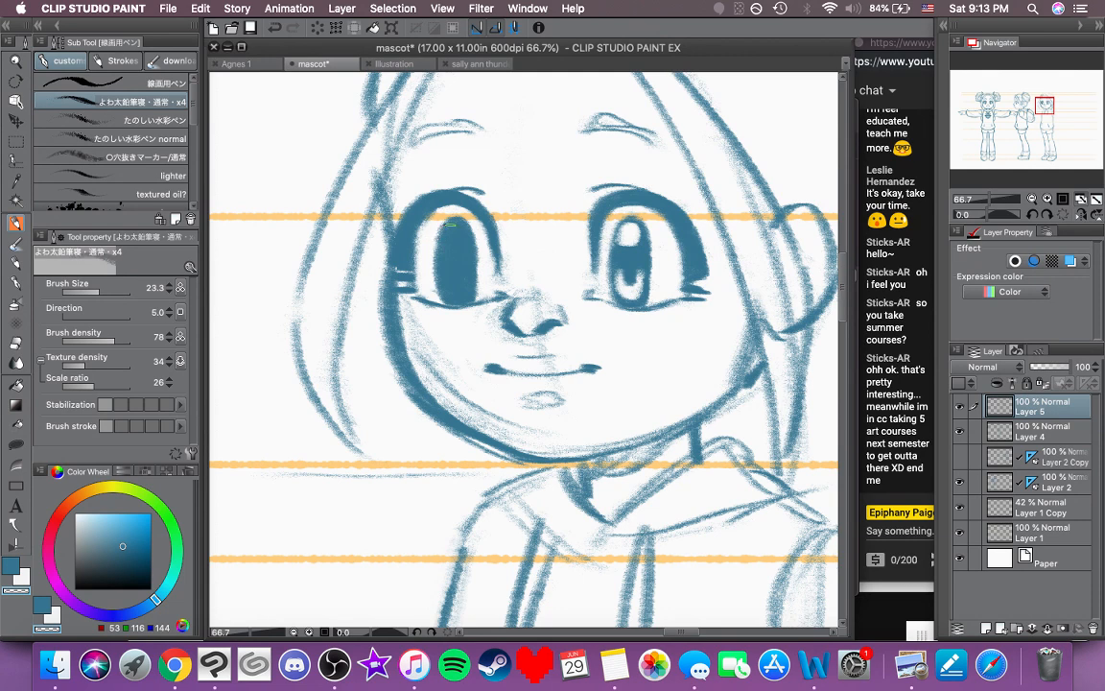
mouse_move(454, 225)
mouse_down()
mouse_move(461, 295)
mouse_move(460, 284)
mouse_up()
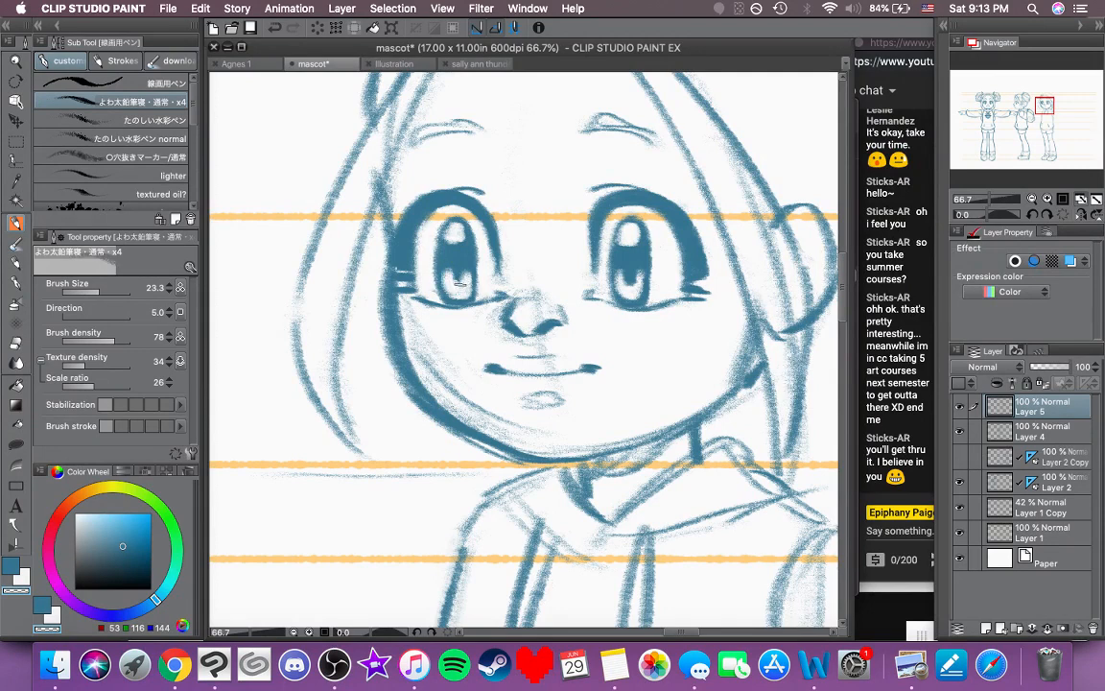
Step: Thin the thick cheek and jaw outline on the far side of the face by erasing along its outer edge
click(10, 564)
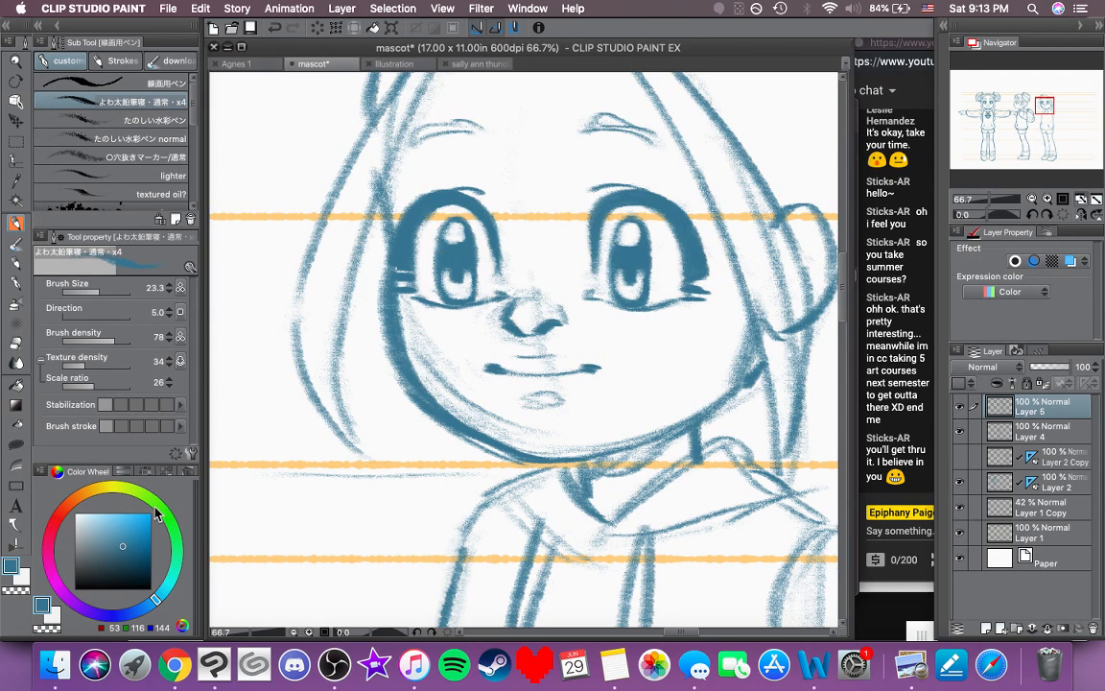
click(12, 591)
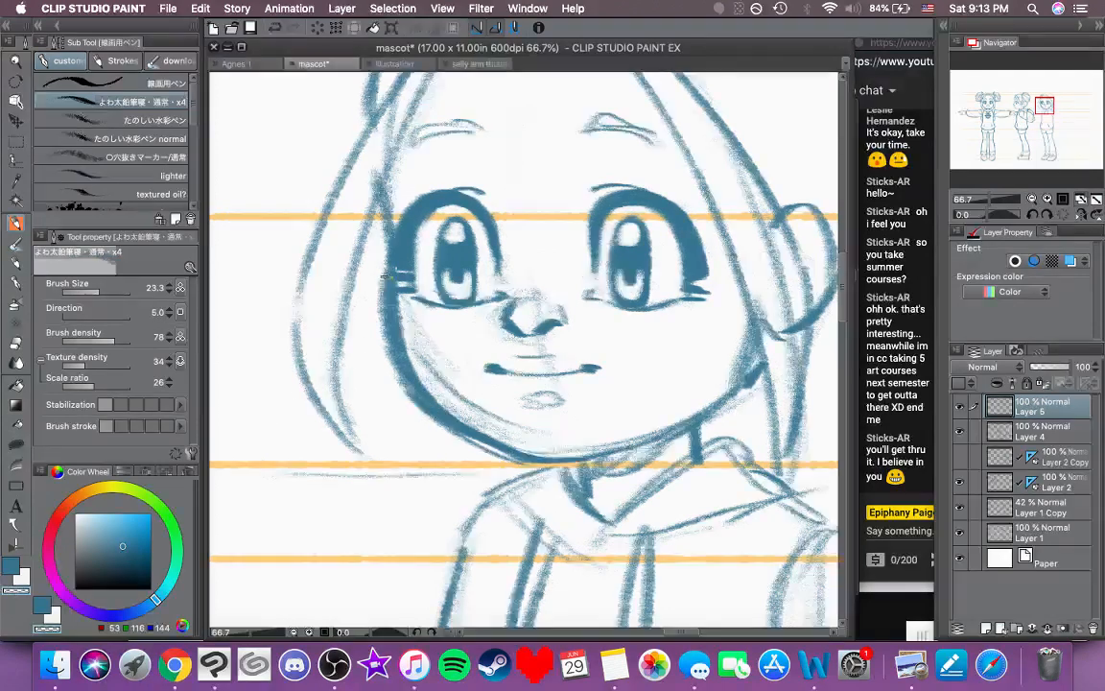
drag(385, 279, 388, 341)
mouse_move(385, 277)
mouse_down()
mouse_move(380, 324)
mouse_move(380, 286)
mouse_move(389, 358)
mouse_up()
mouse_move(387, 290)
mouse_down()
mouse_move(392, 383)
mouse_move(362, 353)
mouse_move(493, 462)
mouse_up()
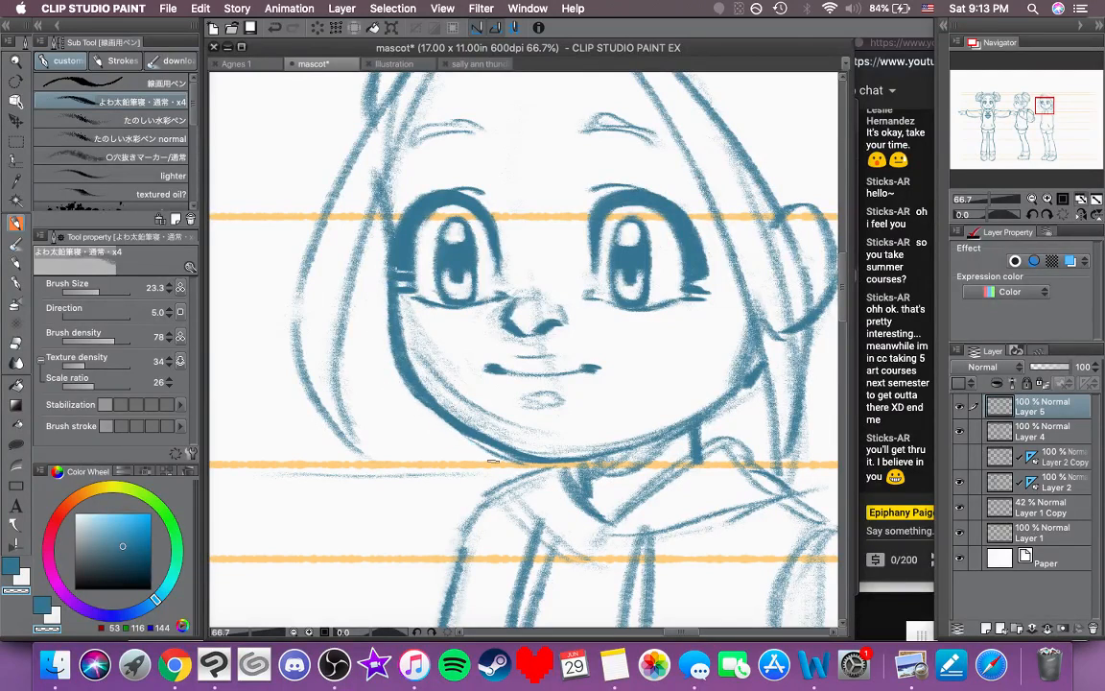
drag(441, 428, 507, 468)
Step: Erase the rough construction strokes inside the far cheek and chin, leaving one clean jaw contour
scroll(423, 290, down, 2)
scroll(424, 289, right, 2)
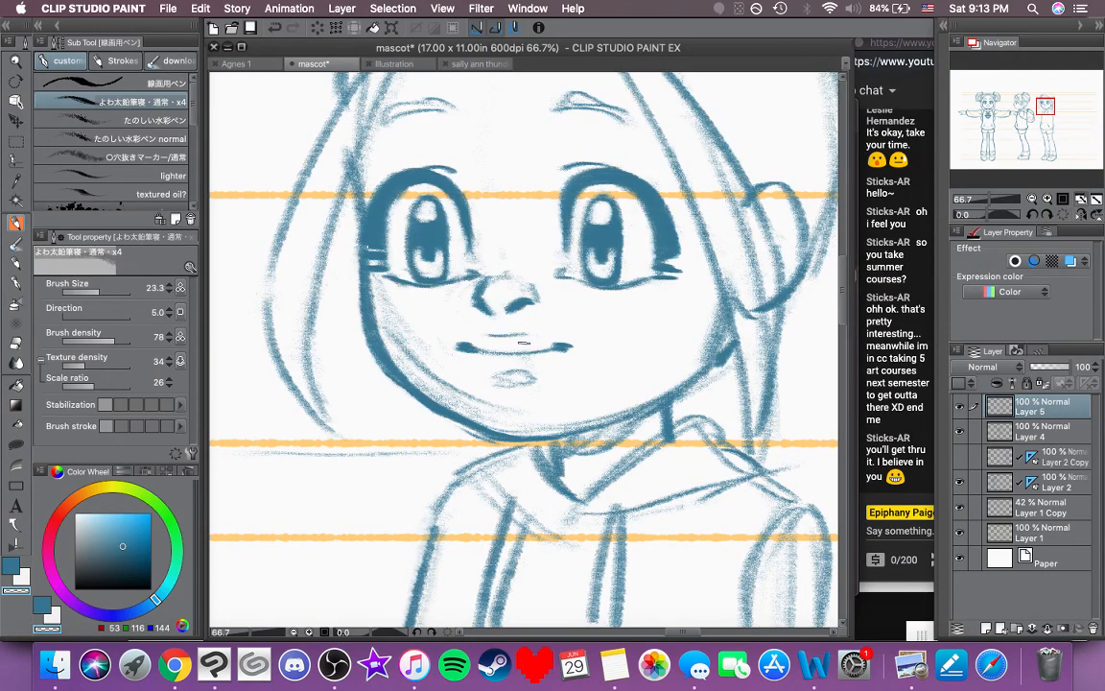
scroll(422, 319, down, 2)
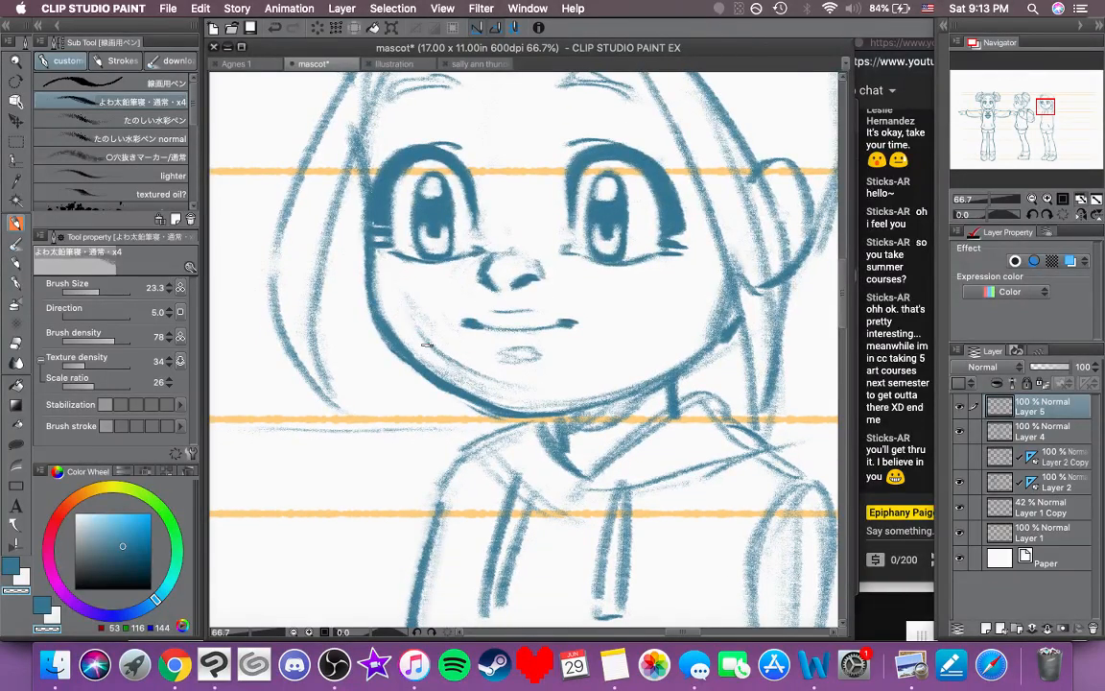
scroll(431, 317, up, 2)
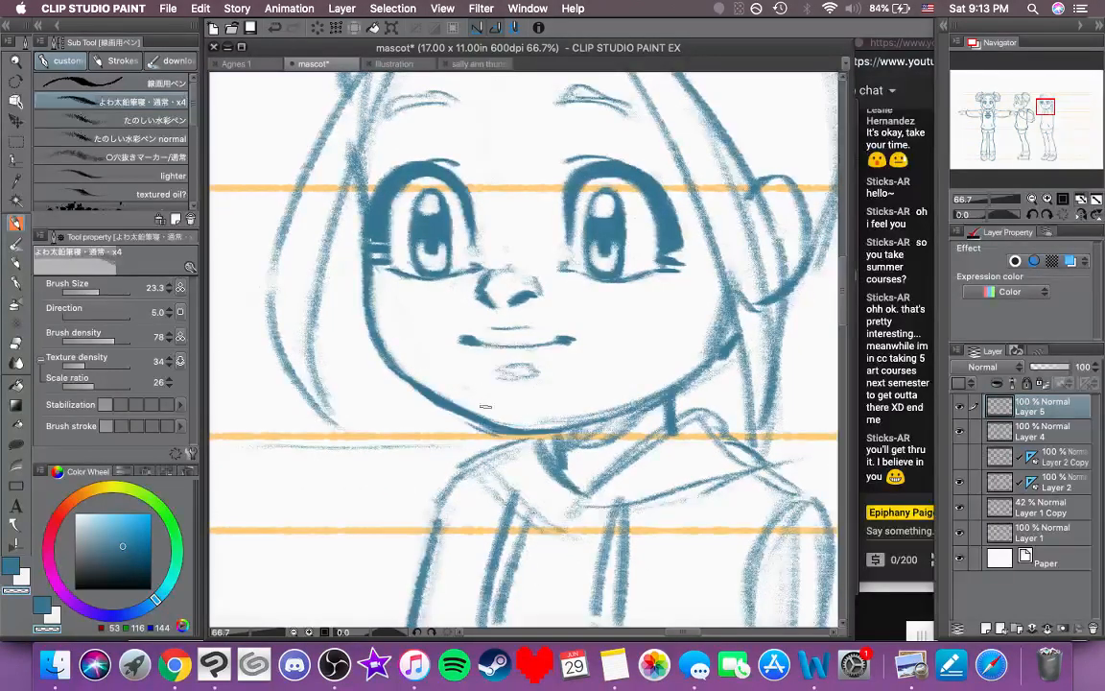
drag(489, 361, 527, 439)
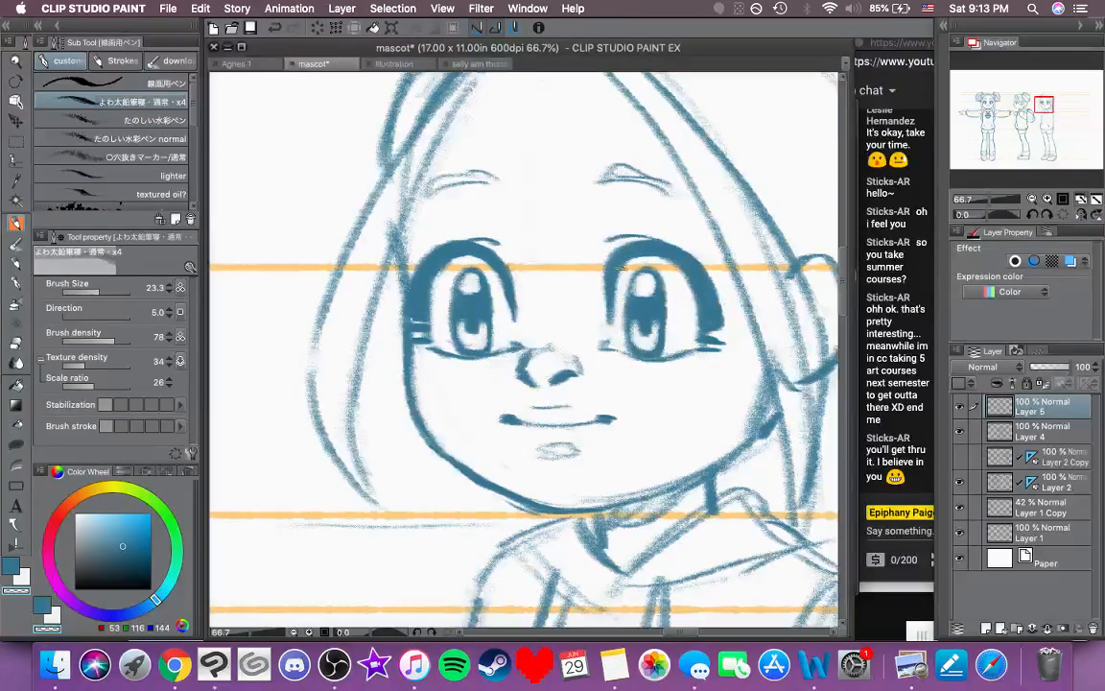
Step: Redraw both sketchy eyebrows as darker, arched shapes with thick inner ends and tapered outer ends
scroll(475, 201, up, 3)
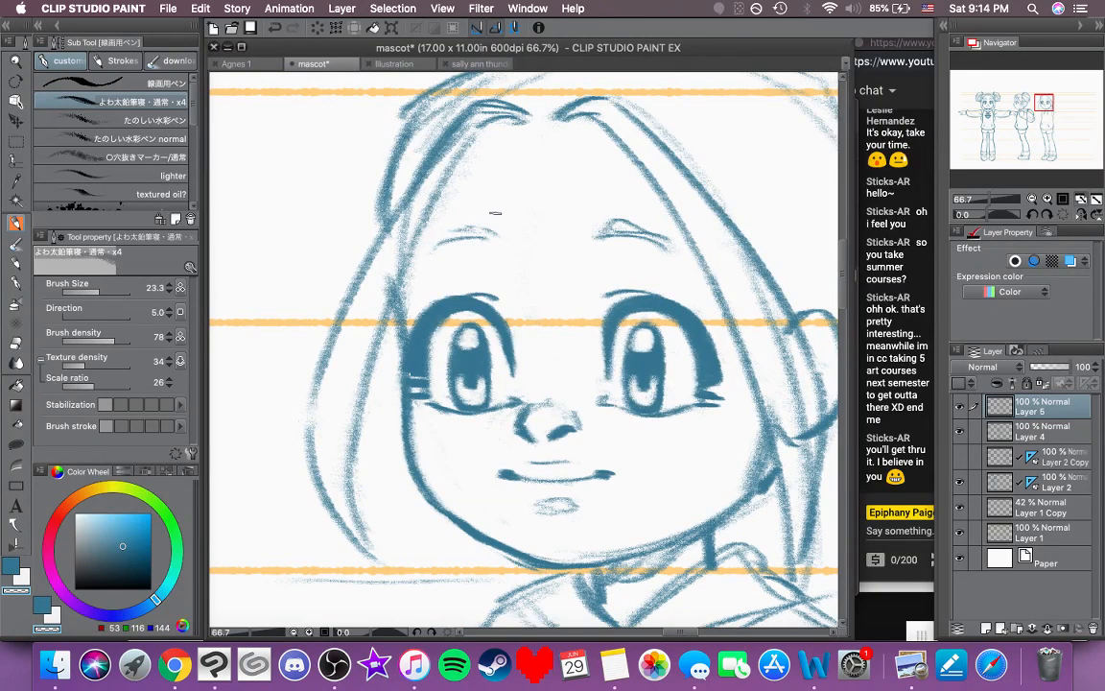
mouse_move(675, 247)
mouse_down()
mouse_move(646, 229)
mouse_move(587, 235)
mouse_up()
click(18, 567)
drag(637, 225, 663, 244)
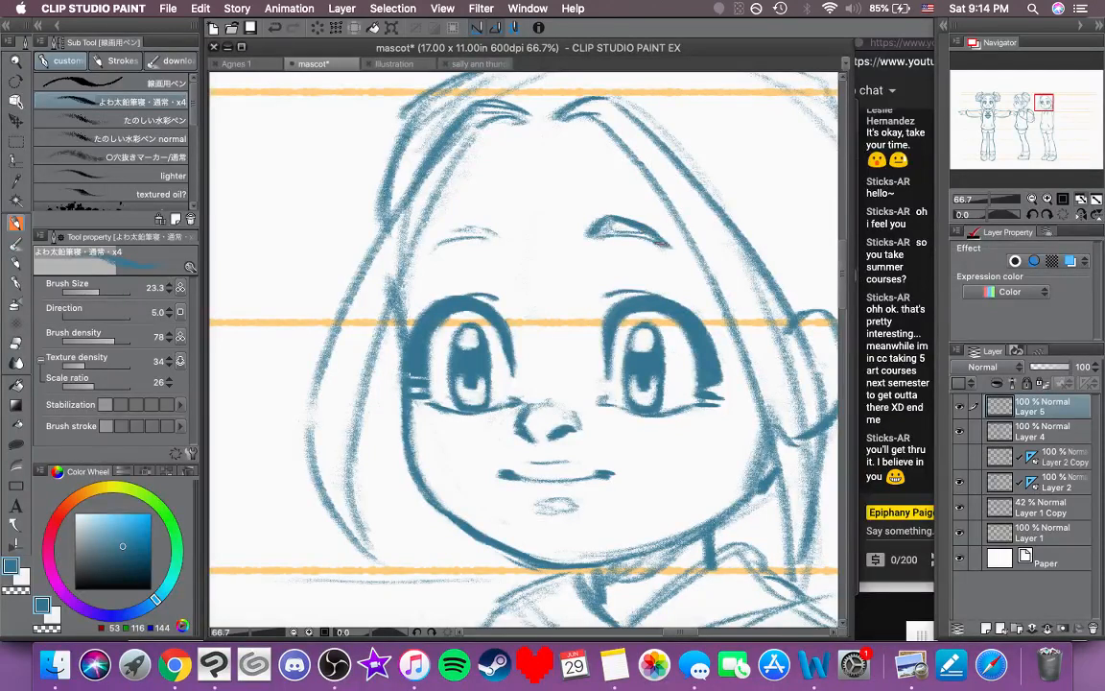
key(super+z)
key(super+z)
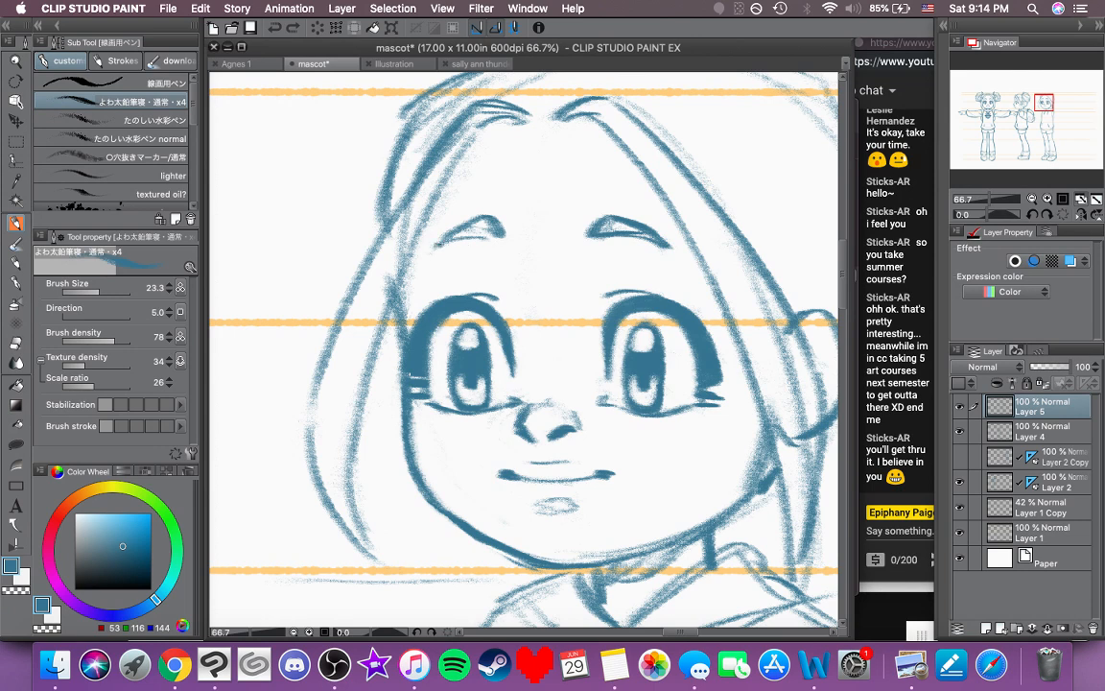
mouse_move(508, 255)
mouse_down()
mouse_move(515, 281)
mouse_move(525, 254)
mouse_up()
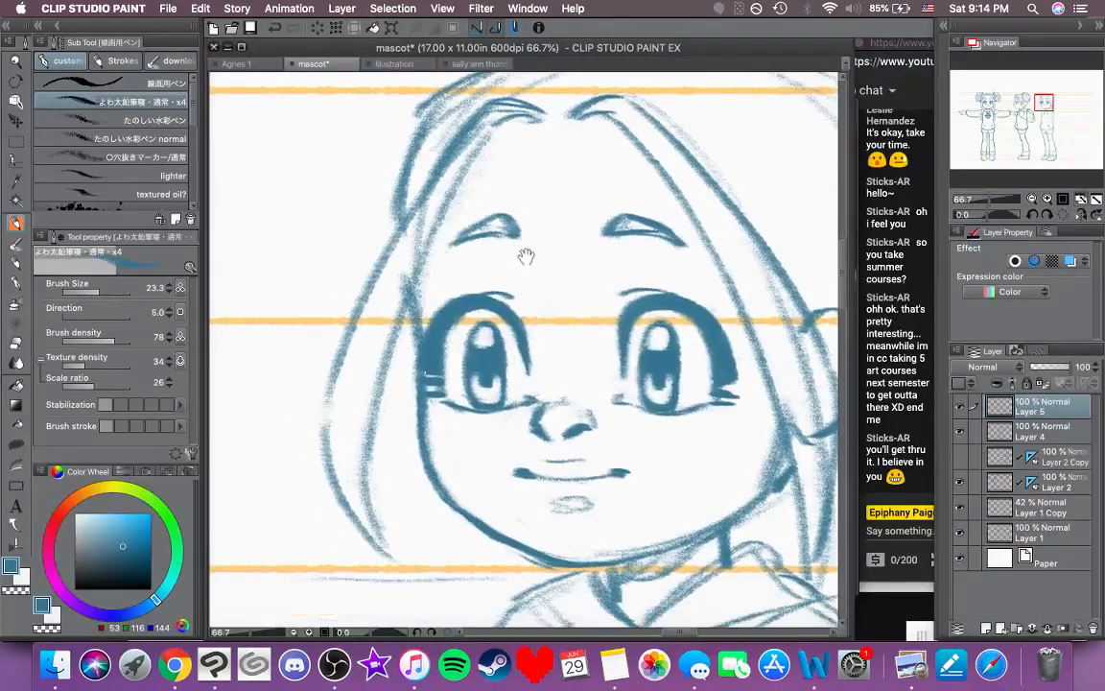
Step: Erase the stray sketch strokes around the far-side bang to clean up its lines from the parting to the eye
mouse_move(549, 150)
mouse_down()
mouse_move(566, 168)
mouse_move(480, 192)
mouse_up()
mouse_move(508, 122)
mouse_down()
mouse_move(464, 132)
mouse_move(416, 216)
mouse_up()
mouse_move(441, 161)
mouse_down()
mouse_move(366, 313)
mouse_move(353, 298)
mouse_up()
click(15, 590)
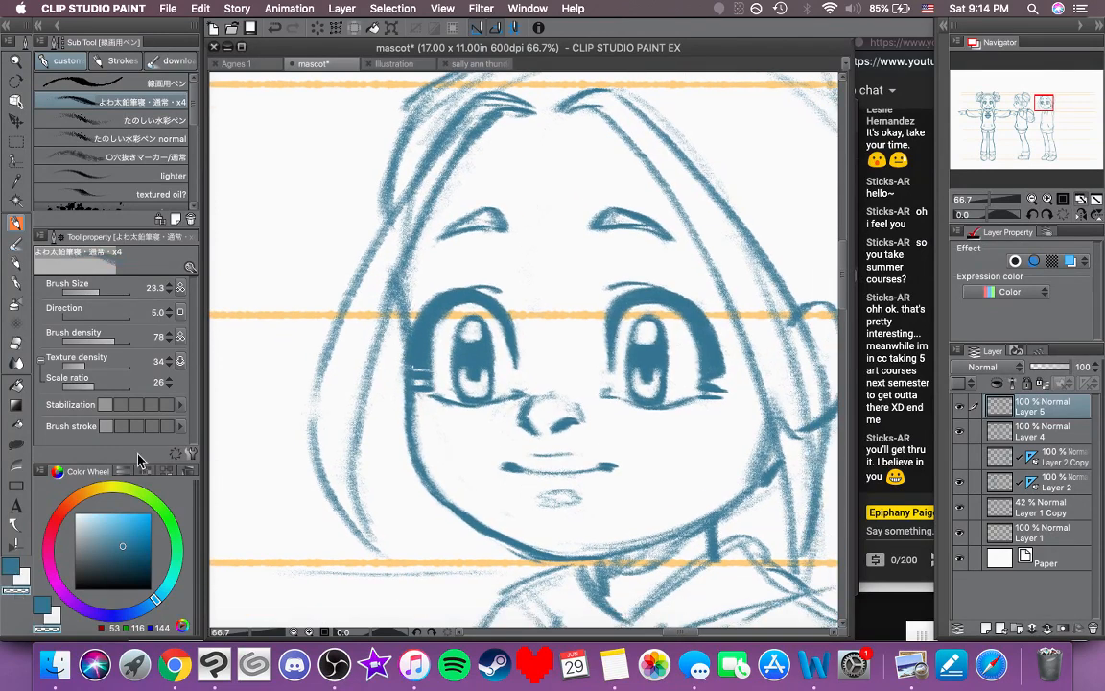
drag(477, 156, 469, 192)
drag(484, 138, 403, 254)
drag(459, 166, 378, 317)
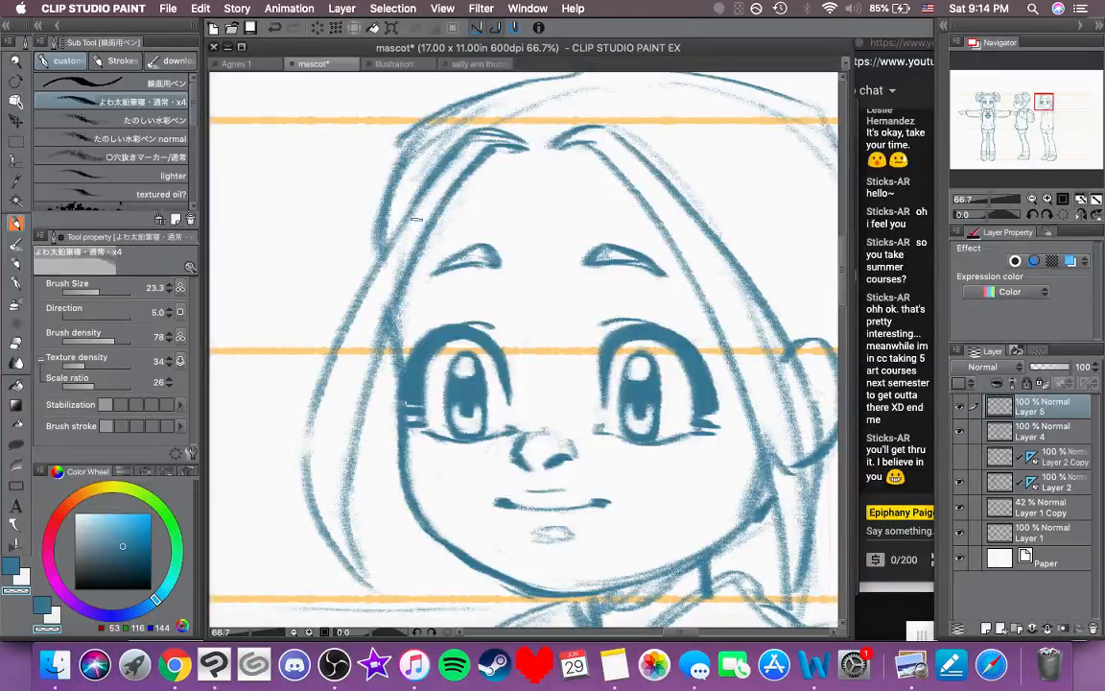
drag(422, 221, 369, 352)
mouse_move(463, 114)
mouse_down()
mouse_move(418, 136)
mouse_move(437, 129)
mouse_up()
Step: Draw jagged hairline tufts behind the bangs on both sides of the forehead
drag(497, 203, 531, 190)
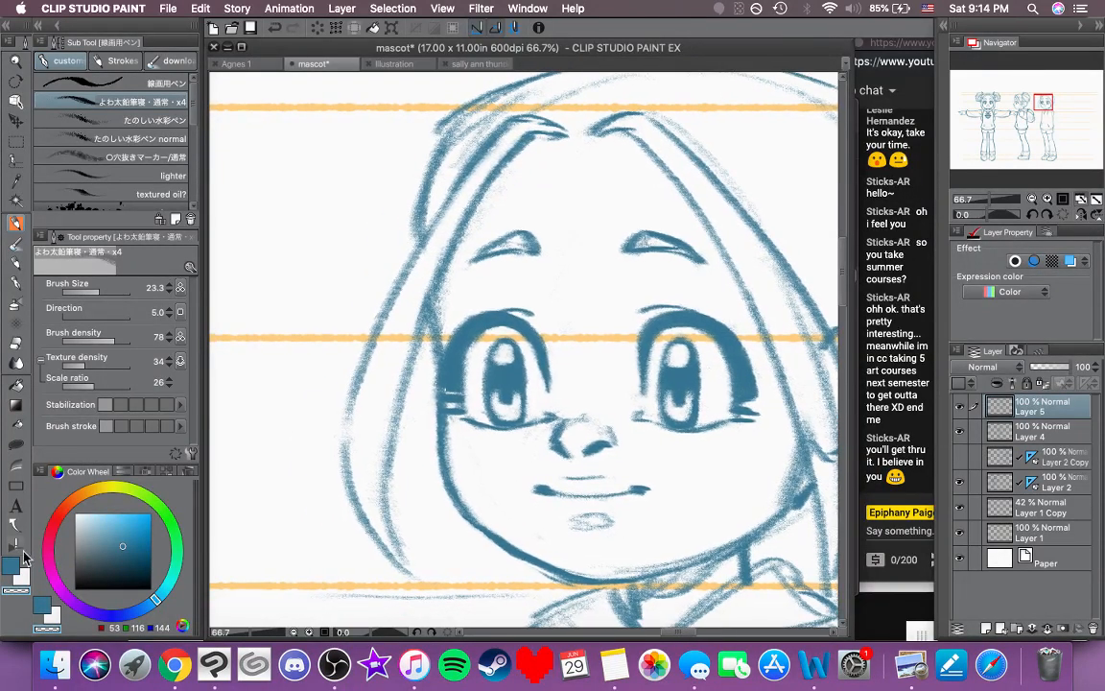
drag(565, 240, 508, 250)
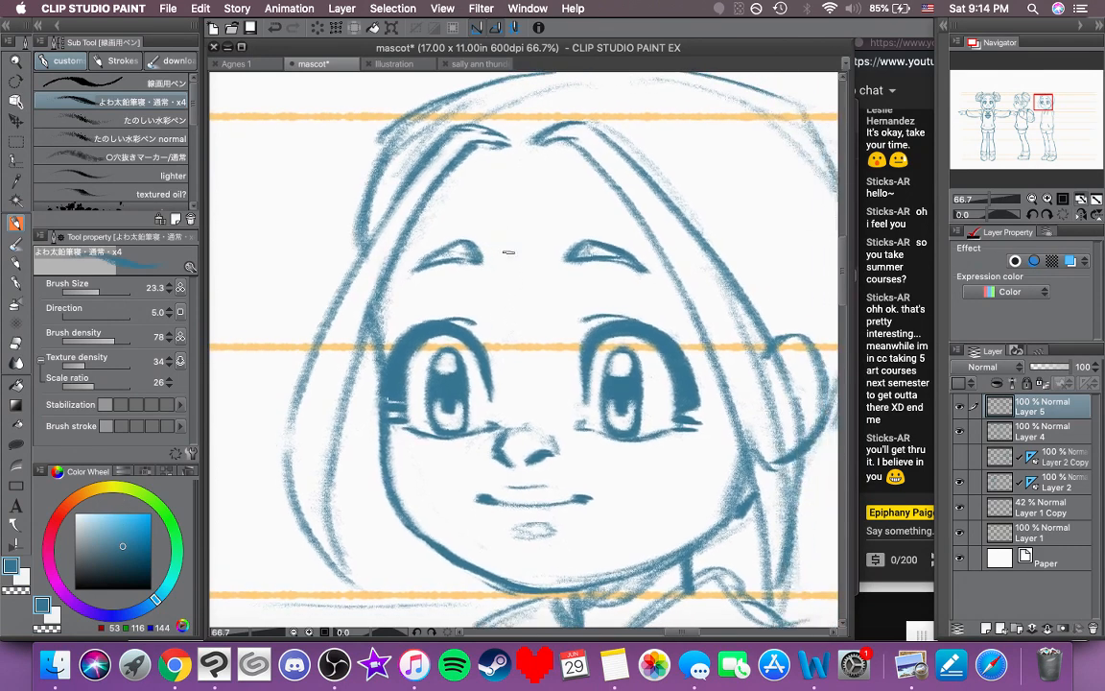
drag(466, 319, 451, 316)
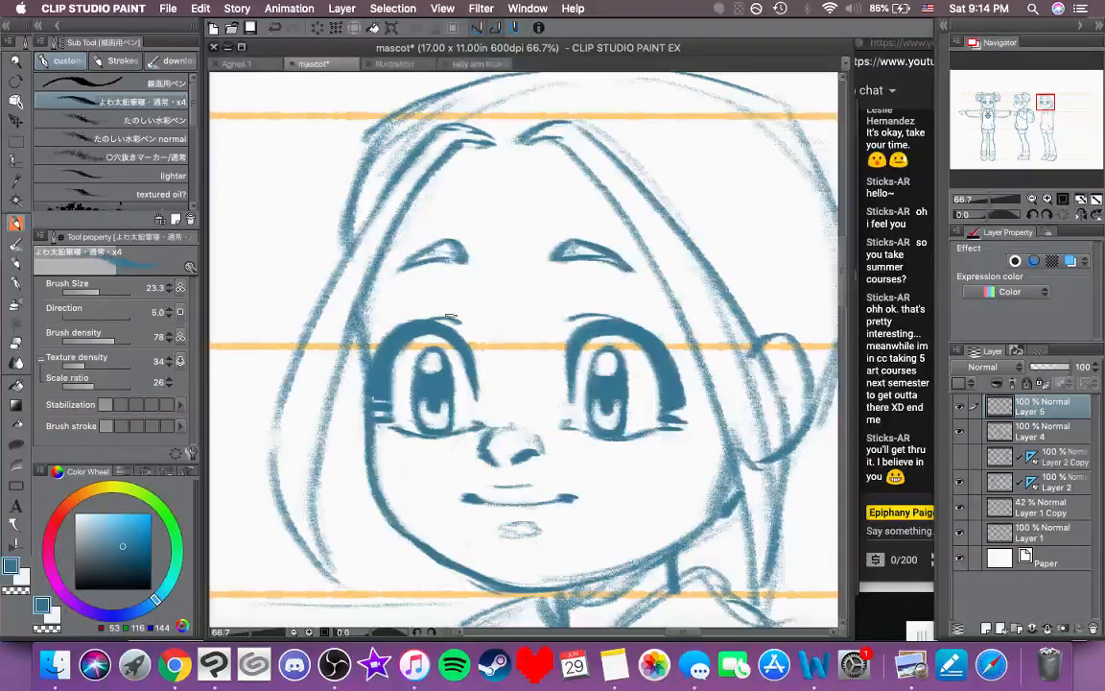
drag(487, 203, 590, 248)
mouse_move(486, 205)
mouse_down()
mouse_move(506, 210)
mouse_move(470, 226)
mouse_move(464, 294)
mouse_move(338, 274)
mouse_move(296, 249)
mouse_up()
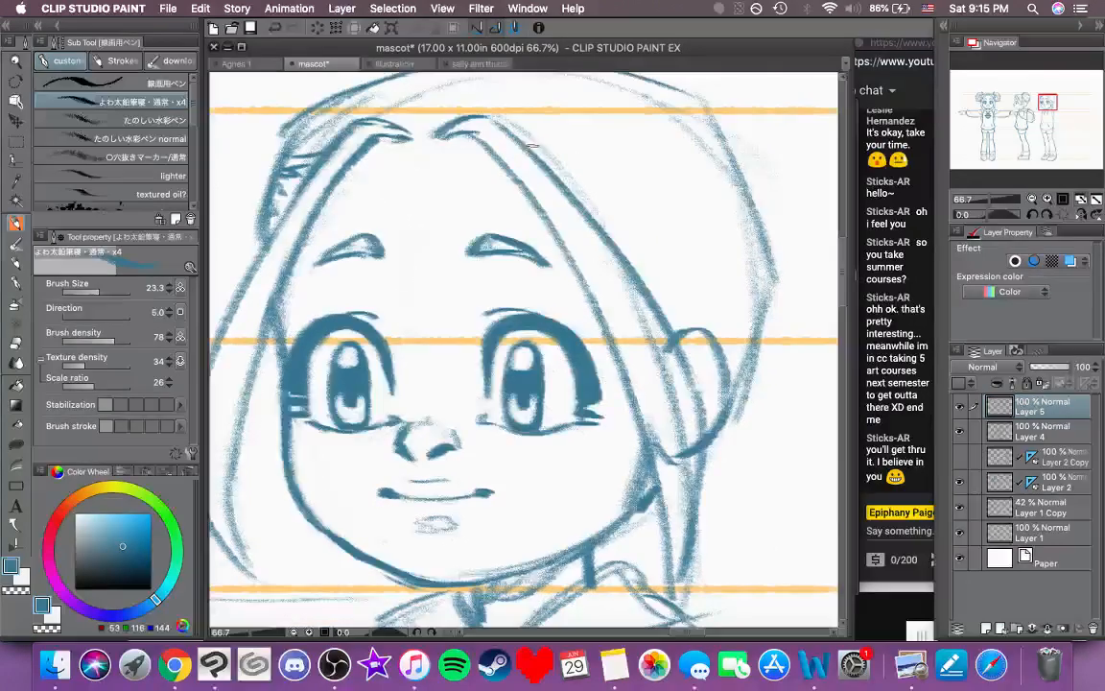
mouse_move(534, 146)
mouse_down()
mouse_move(591, 134)
mouse_move(566, 156)
mouse_up()
mouse_move(573, 159)
mouse_down()
mouse_move(630, 173)
mouse_move(611, 207)
mouse_move(632, 253)
mouse_up()
drag(633, 198, 714, 277)
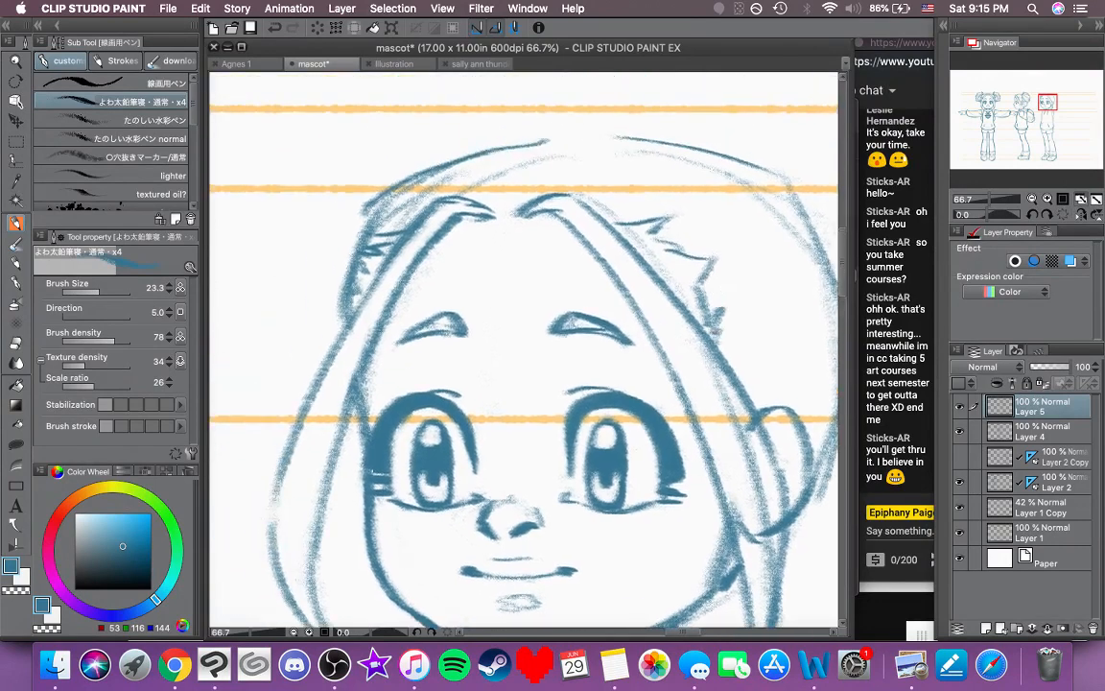
Step: Draw the crown hair sweeping back from the parting and a pointed upright tuft above the far side of the head
mouse_move(465, 171)
mouse_down()
mouse_move(556, 127)
mouse_move(572, 130)
mouse_up()
drag(505, 195, 592, 273)
drag(542, 205, 537, 137)
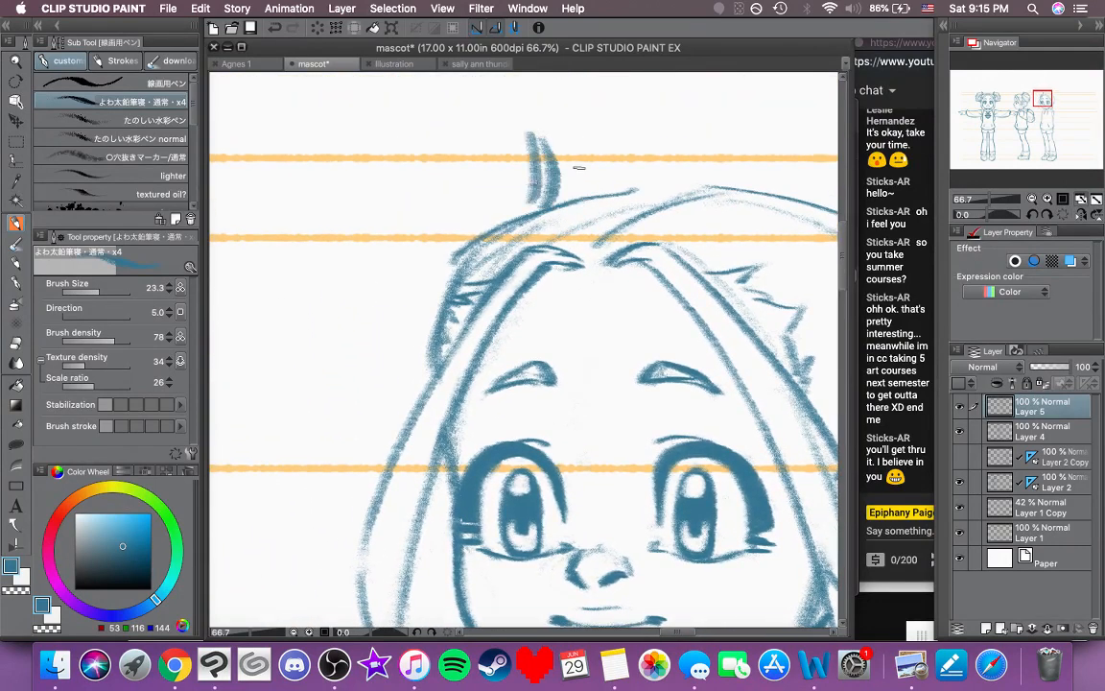
Step: Sketch the rounded outline of the far hair bun around its upright tuft, using the neighbouring side view as reference
key(super+minus)
key(super+minus)
drag(509, 275, 829, 199)
drag(552, 251, 343, 259)
drag(650, 234, 573, 209)
mouse_move(571, 155)
mouse_down()
mouse_move(575, 191)
mouse_move(528, 166)
mouse_move(473, 232)
mouse_move(481, 281)
mouse_move(466, 313)
mouse_move(608, 286)
mouse_move(566, 272)
mouse_up()
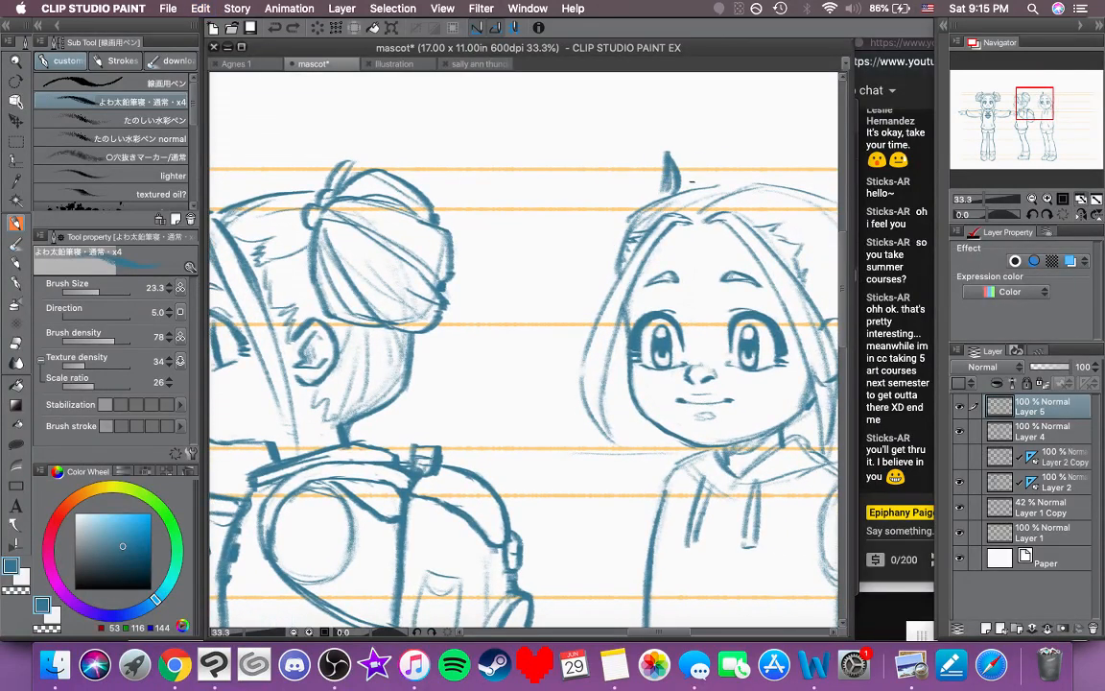
mouse_move(678, 167)
mouse_down()
mouse_move(685, 189)
mouse_move(595, 188)
mouse_move(578, 247)
mouse_up()
drag(604, 310, 481, 302)
key(super+z)
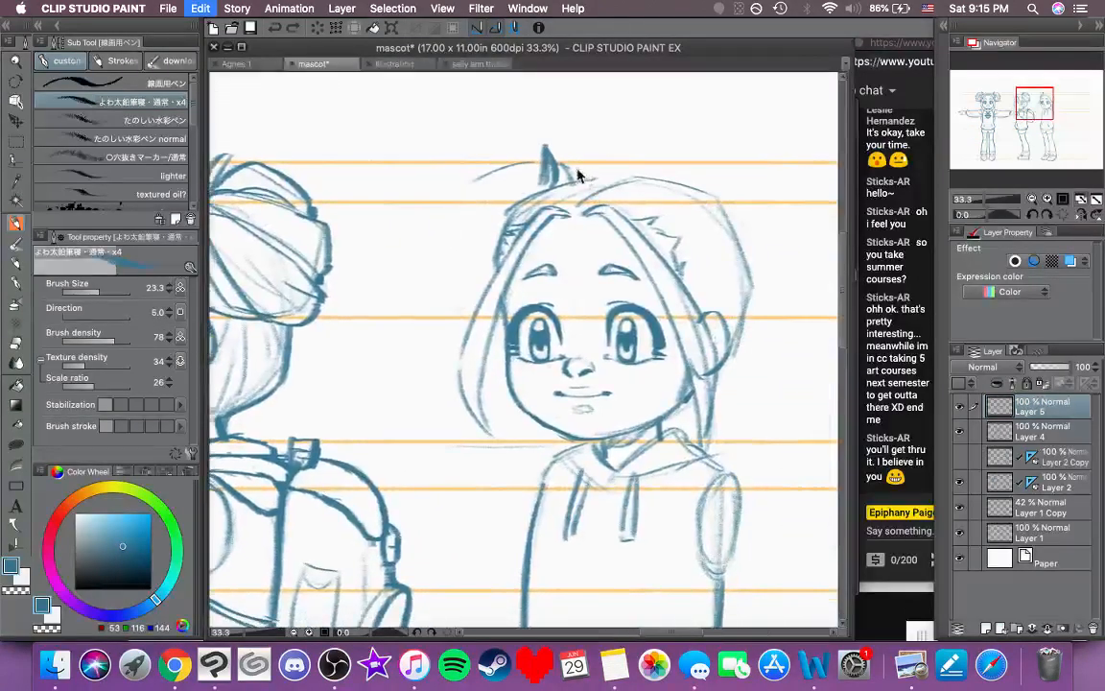
key(super+z)
mouse_move(568, 160)
mouse_down()
mouse_move(593, 179)
mouse_move(547, 157)
mouse_move(475, 273)
mouse_up()
drag(415, 252, 566, 213)
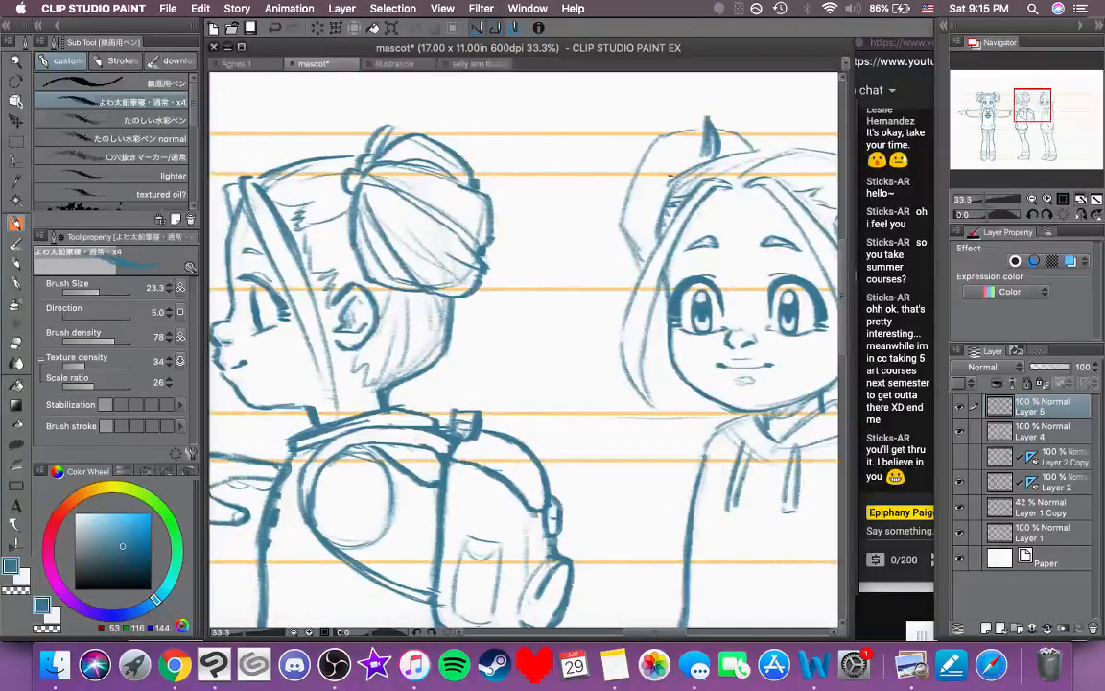
Step: Draw curved hair strand lines inside the far bun, fanning from its base to the outer edge
mouse_move(702, 164)
mouse_down()
mouse_move(649, 182)
mouse_move(610, 237)
mouse_up()
key(super+z)
drag(693, 166, 610, 247)
key(super+z)
mouse_move(665, 189)
mouse_down()
mouse_move(621, 240)
mouse_move(628, 255)
mouse_move(670, 203)
mouse_move(640, 265)
mouse_up()
mouse_move(700, 159)
mouse_down()
mouse_move(623, 181)
mouse_move(620, 221)
mouse_up()
key(super+z)
key(super+z)
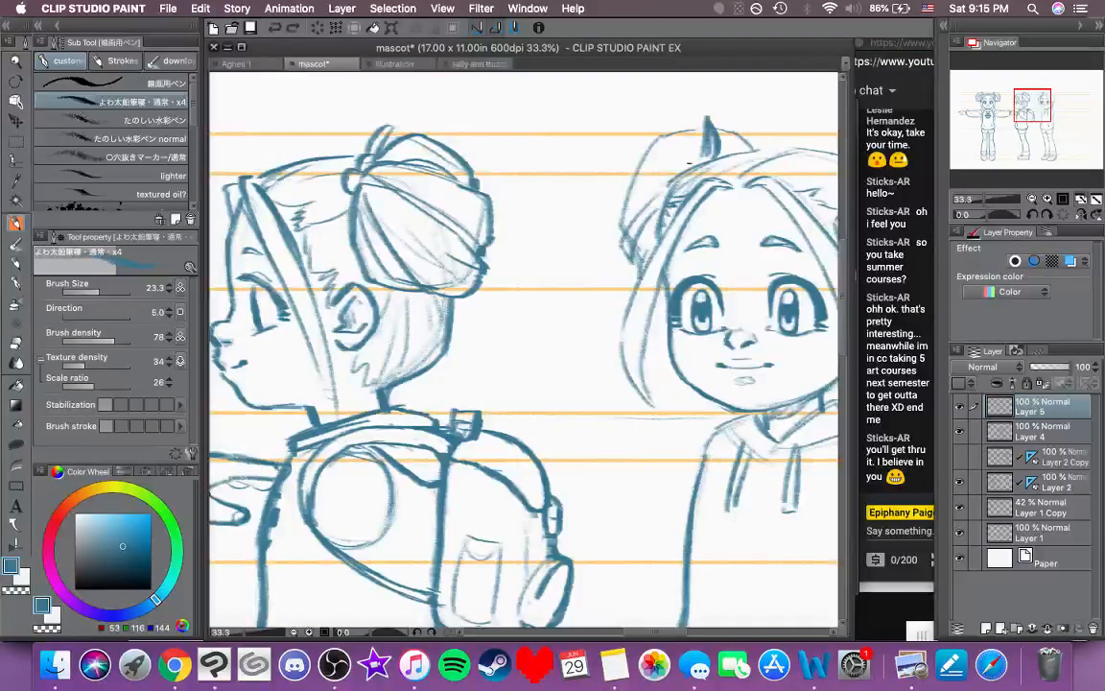
drag(708, 160, 622, 204)
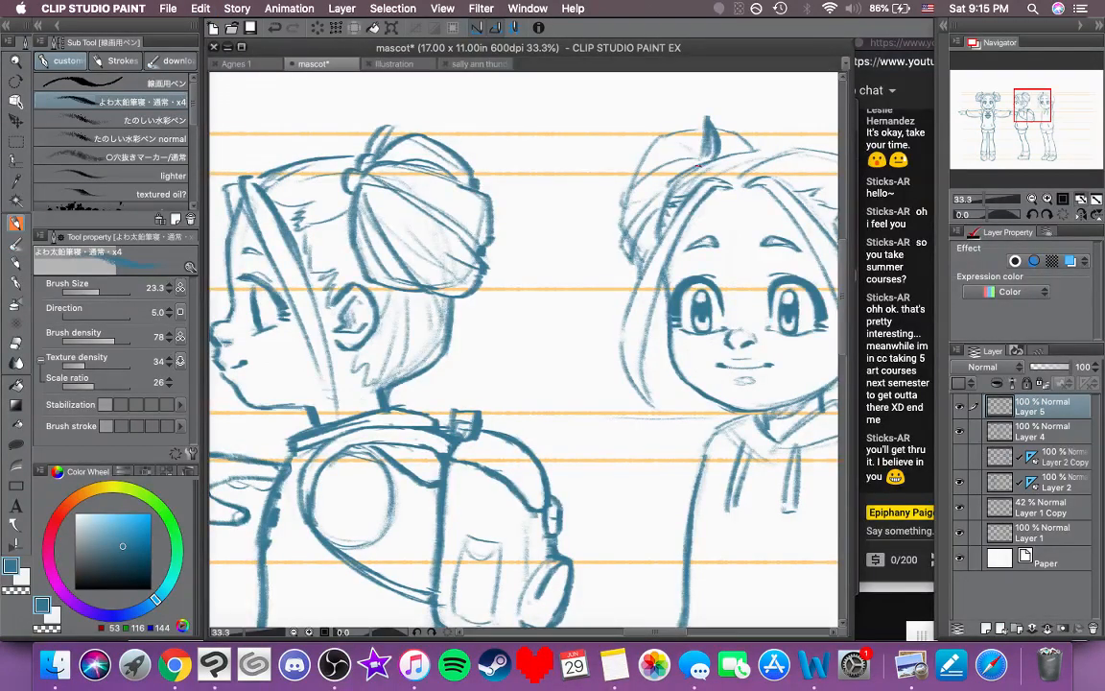
Step: Draw the round-bead hair tie at the far bun's base and a matching two-bead tie on the near side
drag(758, 151, 688, 167)
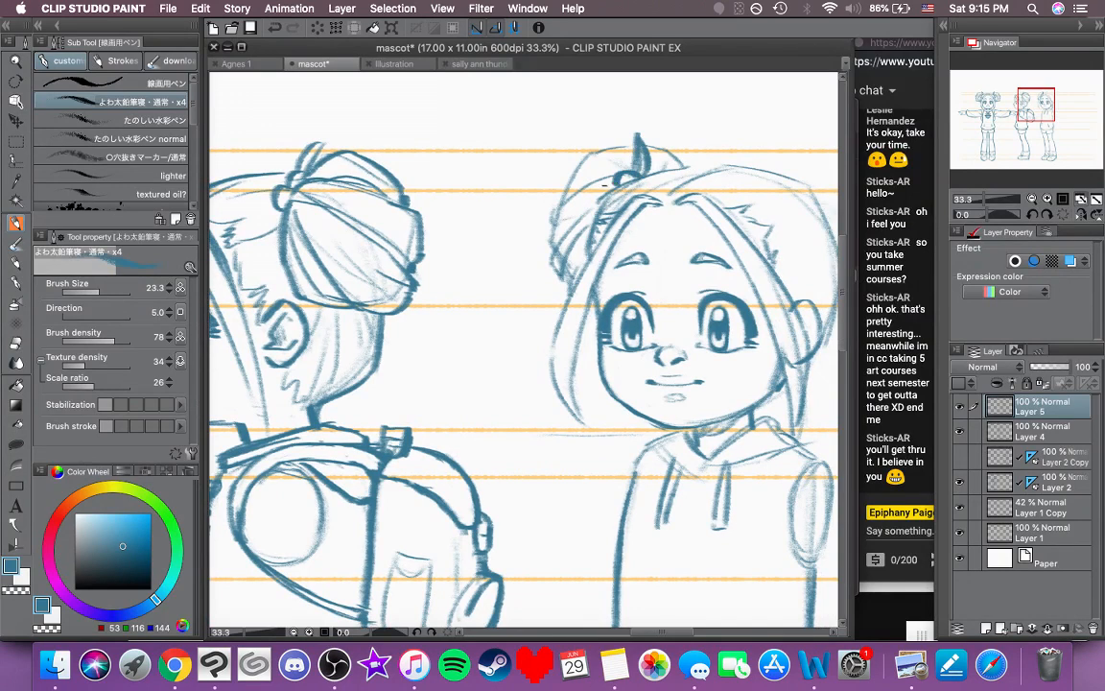
mouse_move(606, 184)
mouse_down()
mouse_move(629, 177)
mouse_move(458, 183)
mouse_up()
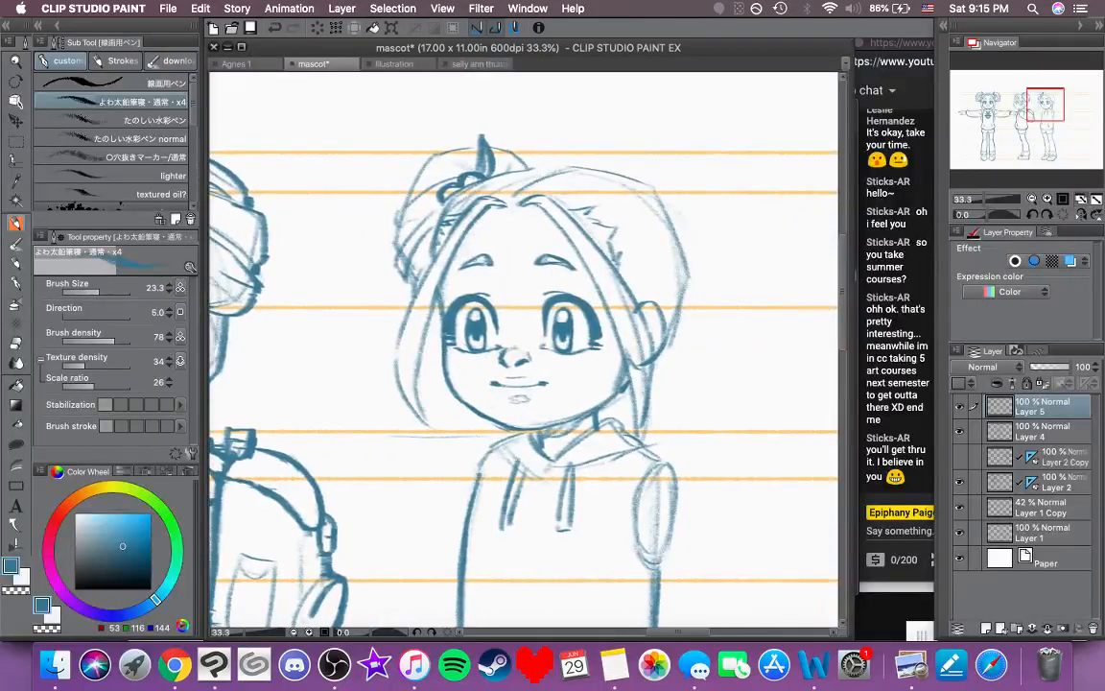
mouse_move(670, 185)
mouse_down()
mouse_move(653, 184)
mouse_move(644, 200)
mouse_move(636, 180)
mouse_move(640, 213)
mouse_move(626, 191)
mouse_up()
key(super+z)
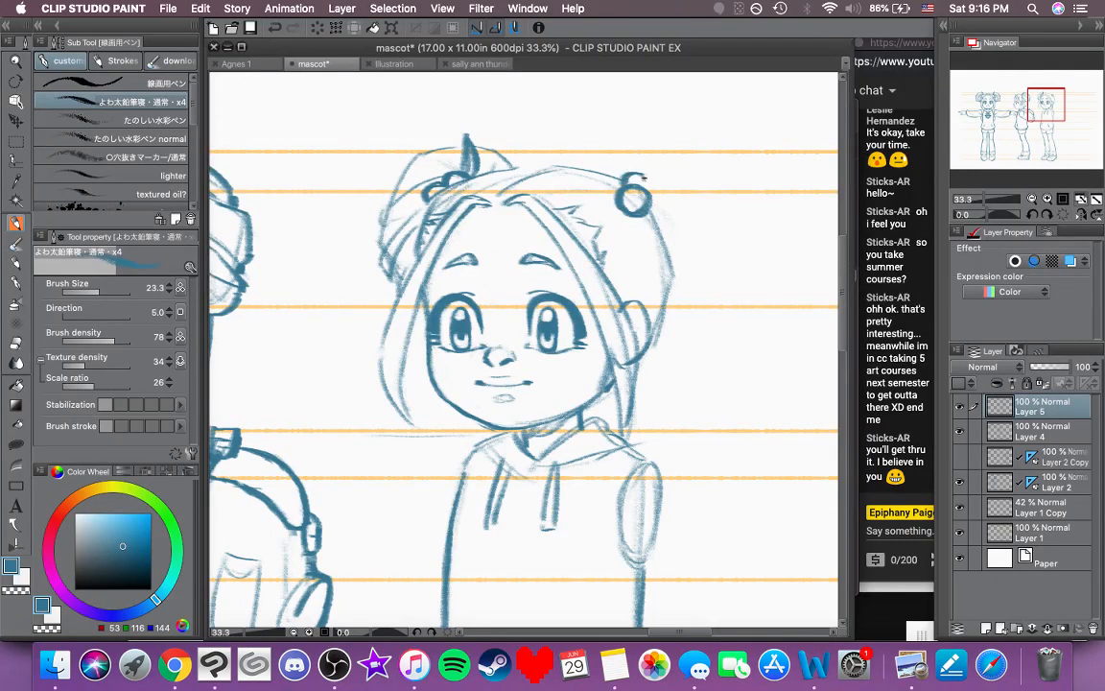
scroll(617, 159, right, 3)
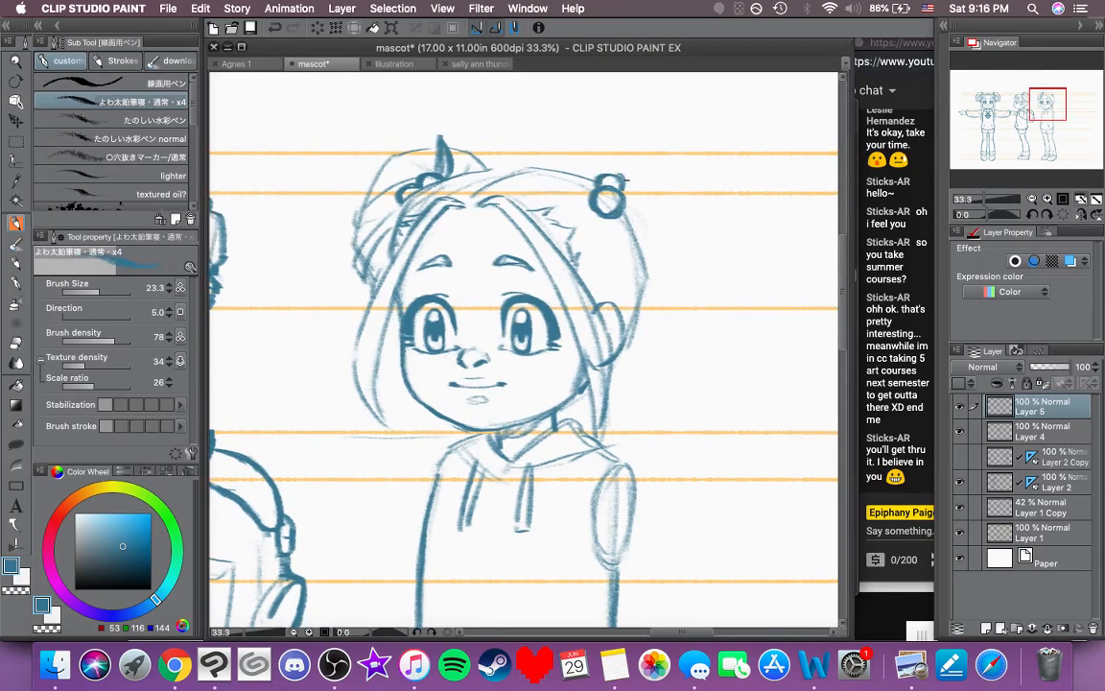
Step: Sketch the near bun as a large rounded shape fanning out from its hair tie, with a small tuft on top
mouse_move(621, 180)
mouse_down()
mouse_move(653, 148)
mouse_move(663, 173)
mouse_move(650, 161)
mouse_move(602, 175)
mouse_move(644, 159)
mouse_move(693, 198)
mouse_up()
scroll(664, 173, right, 4)
key(super+z)
mouse_move(581, 217)
mouse_down()
mouse_move(605, 288)
mouse_move(598, 282)
mouse_move(647, 306)
mouse_up()
drag(588, 221, 641, 278)
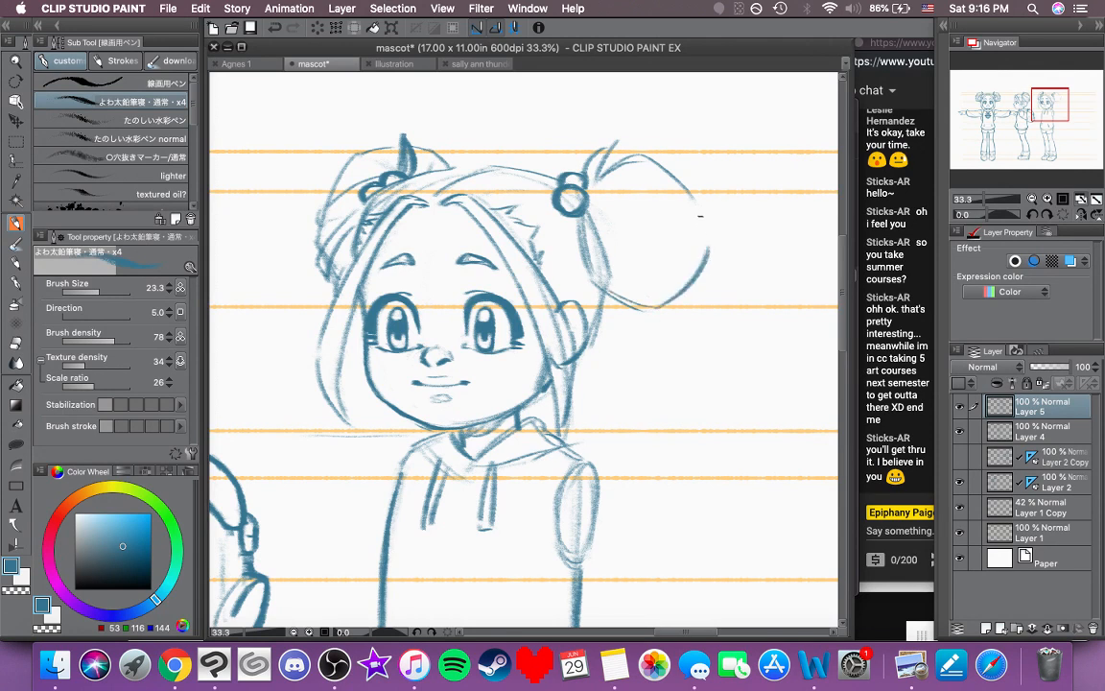
drag(619, 196, 631, 214)
key(super+z)
key(super+z)
mouse_move(701, 218)
mouse_down()
mouse_move(685, 286)
mouse_move(664, 305)
mouse_up()
drag(668, 303, 703, 251)
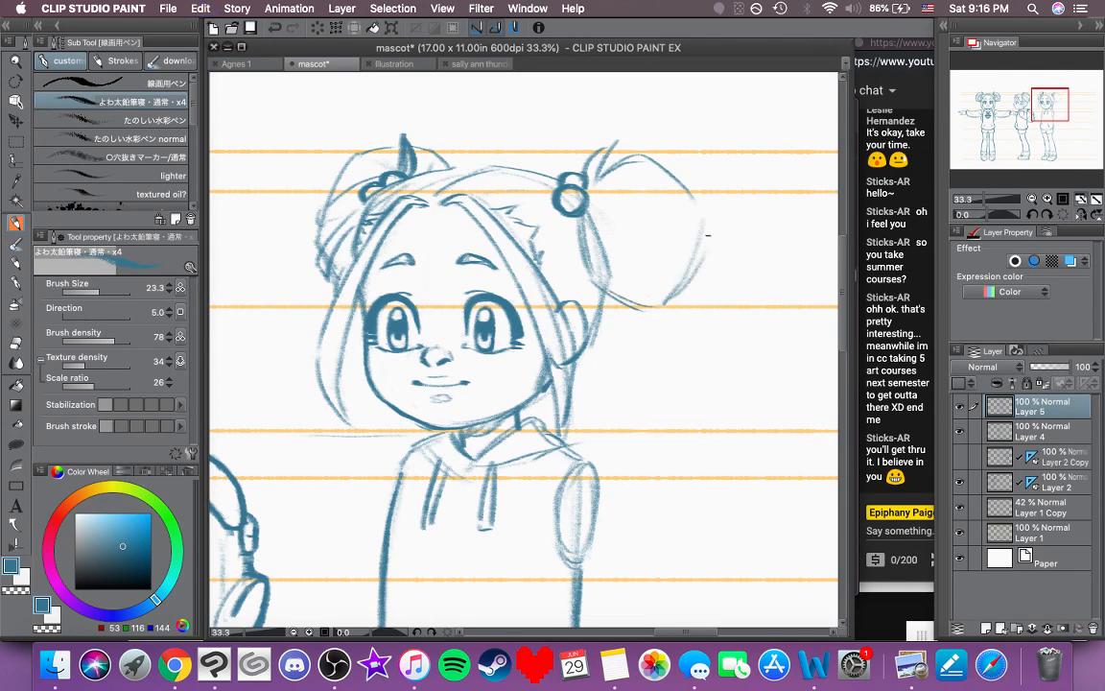
Step: Draw strand lines radiating from the hair tie across the inside of the near bun
mouse_move(630, 175)
mouse_down()
mouse_move(625, 233)
mouse_move(635, 227)
mouse_move(677, 280)
mouse_up()
mouse_move(604, 226)
mouse_down()
mouse_move(688, 260)
mouse_move(639, 297)
mouse_up()
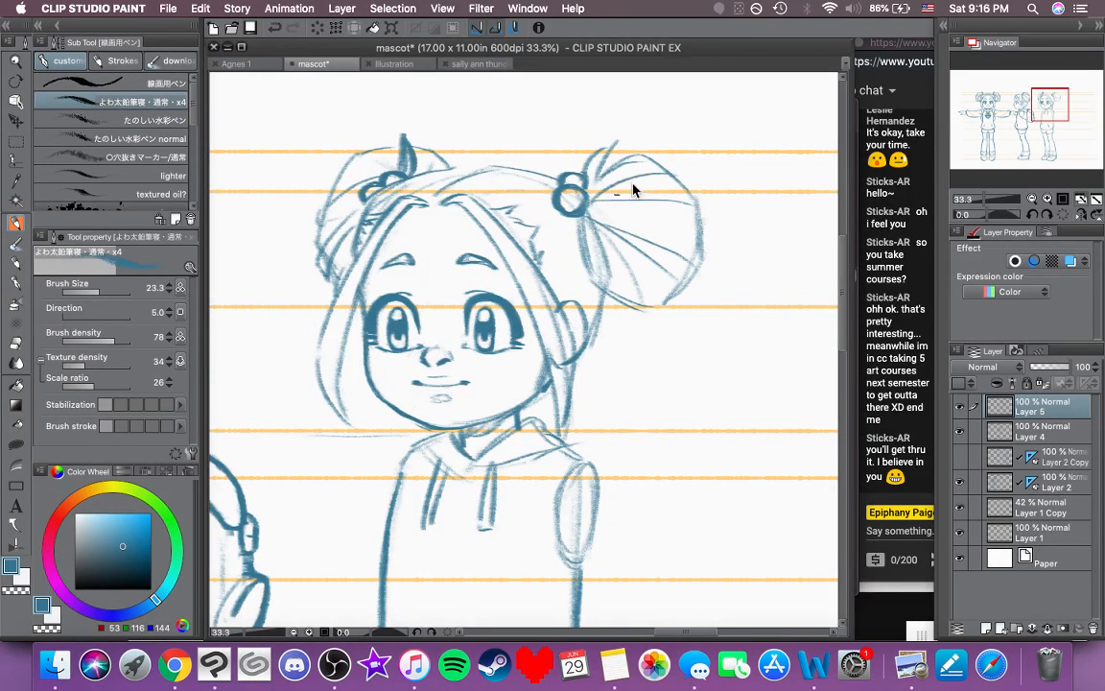
drag(666, 191, 688, 196)
key(super+z)
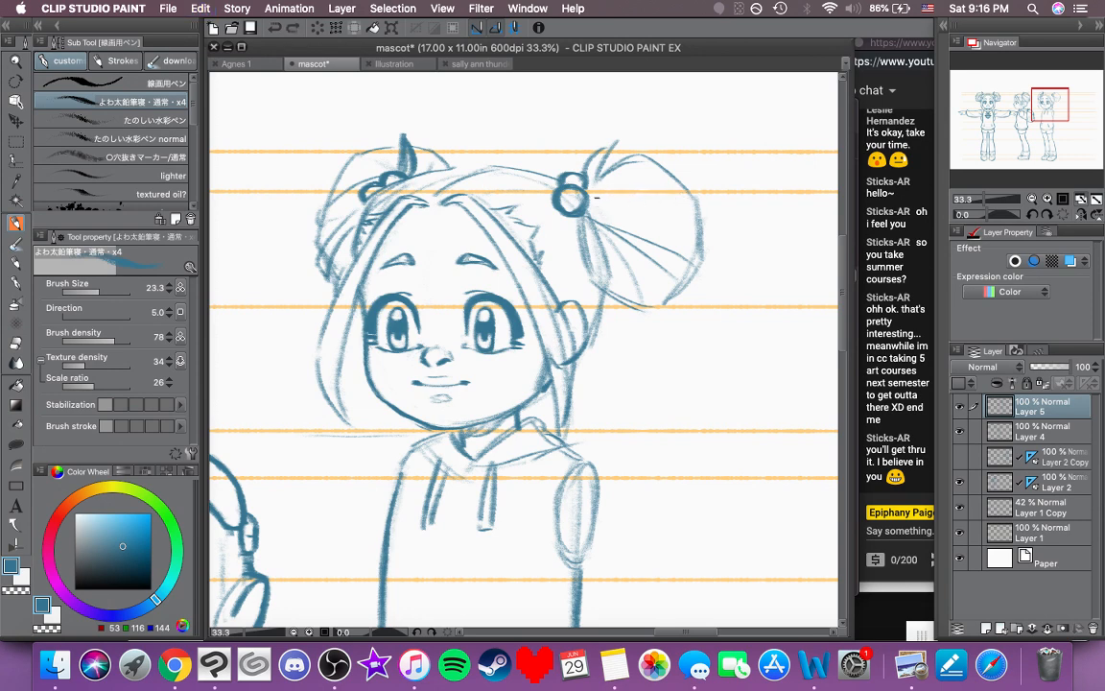
drag(589, 205, 688, 208)
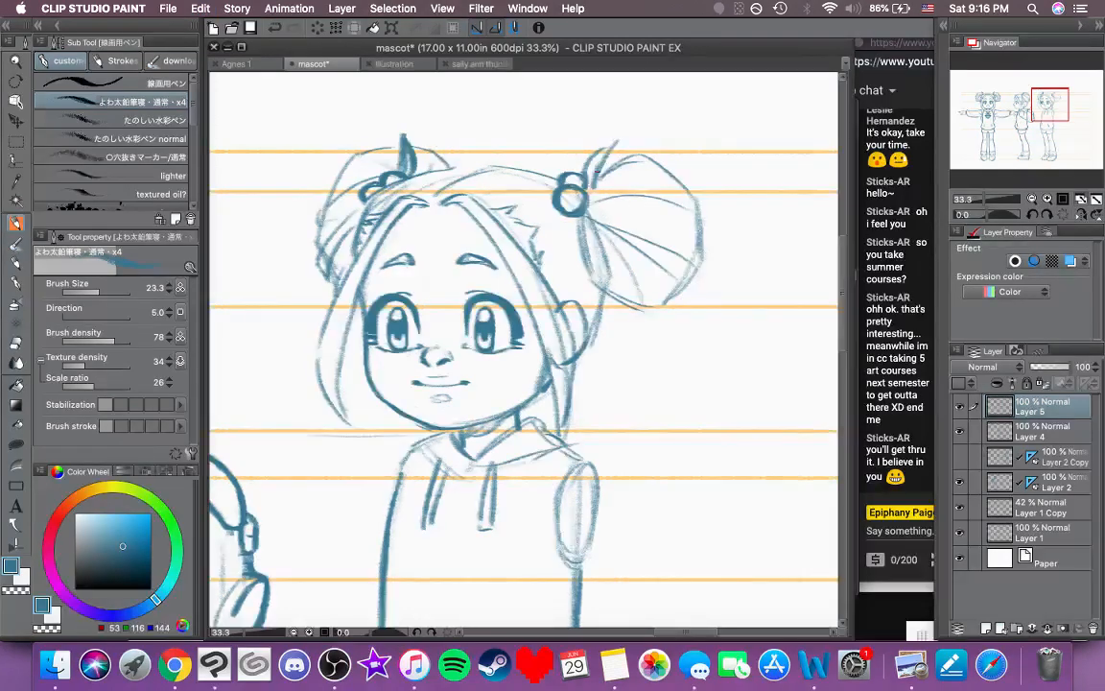
Step: Add loose pointed strands above and below the near bun and erase excess sketch marks around the lower ones
drag(596, 173, 636, 151)
drag(611, 270, 618, 234)
drag(631, 291, 618, 230)
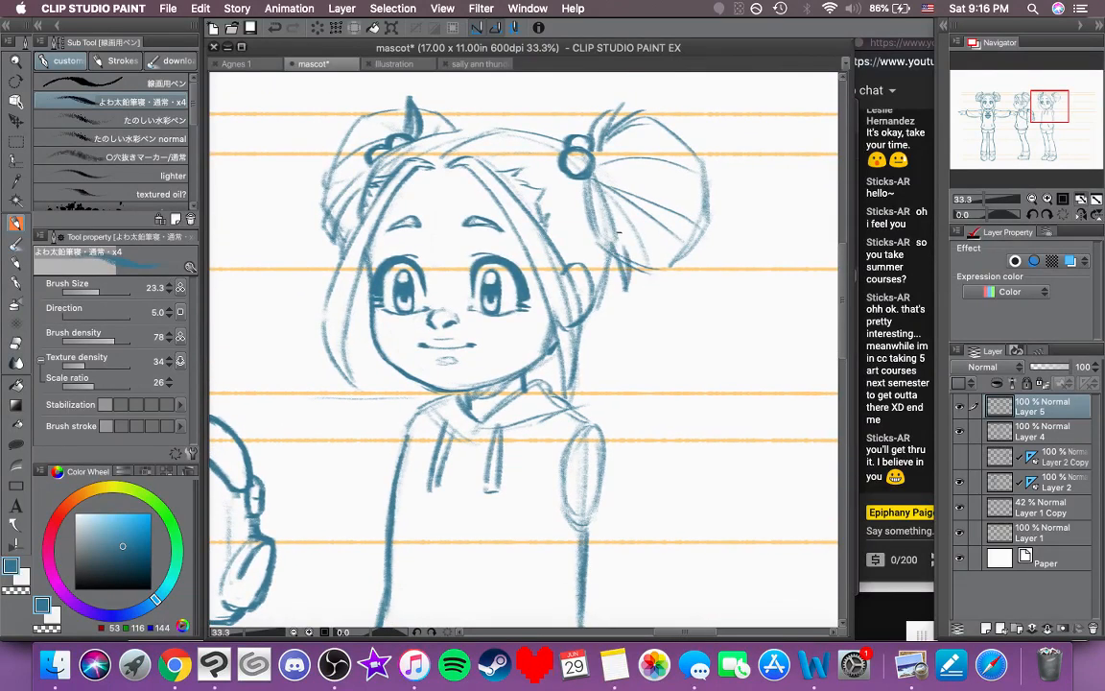
click(14, 591)
drag(602, 198, 624, 267)
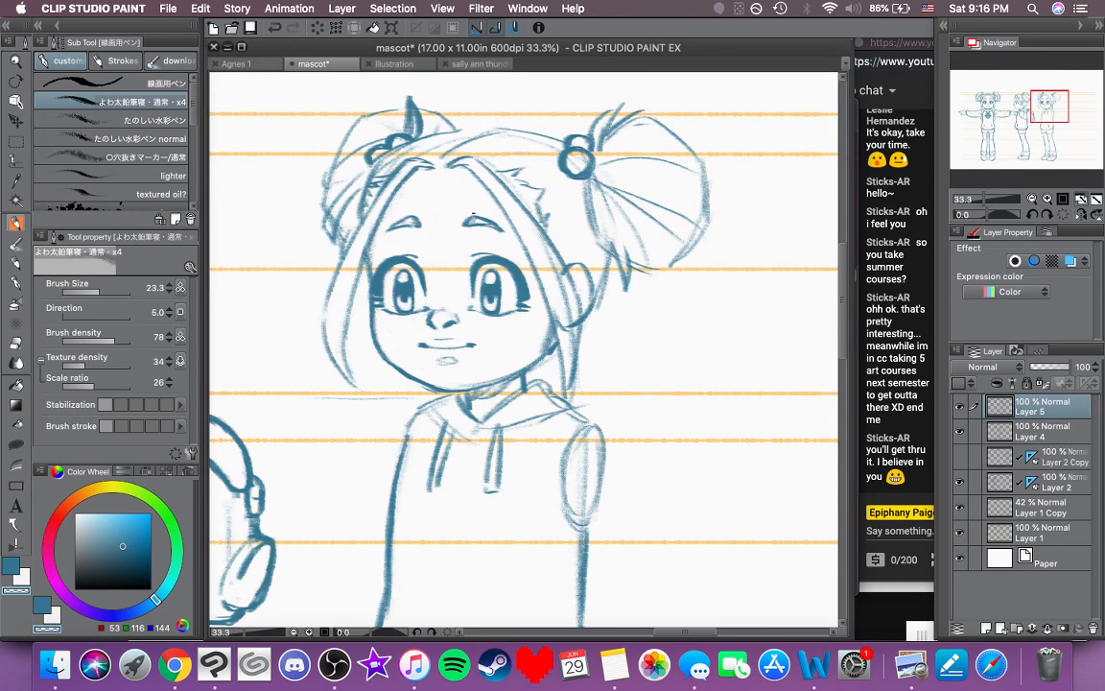
Step: Draw the hair behind the near ear down toward the nape, plus loose strands falling below the near hair tie in blue
click(11, 564)
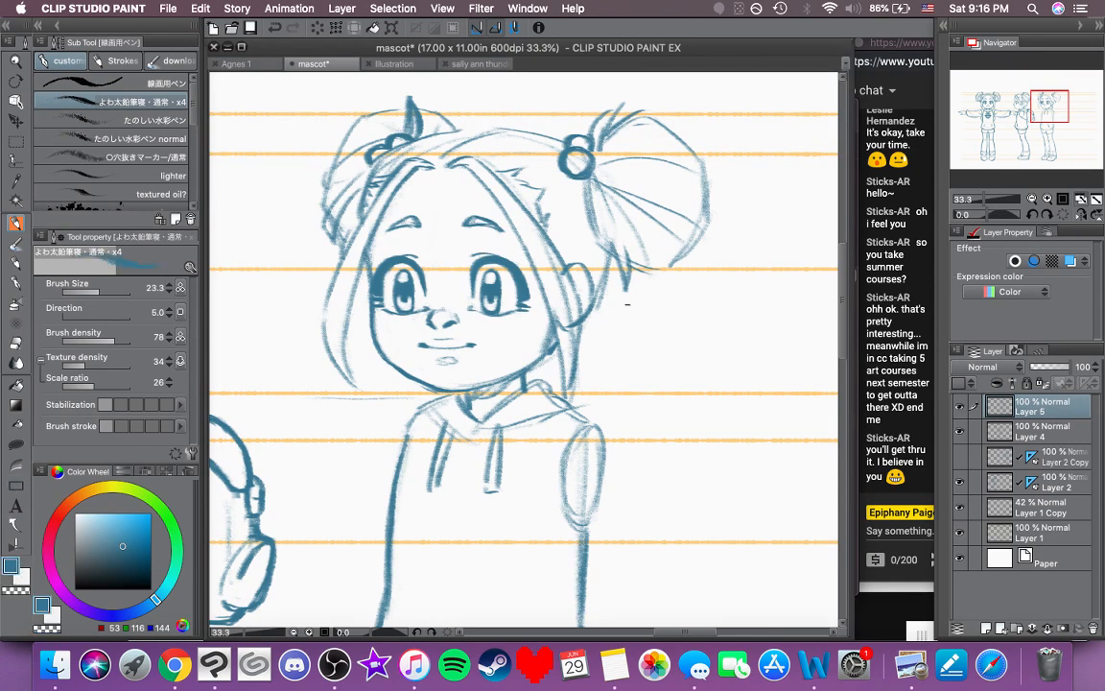
drag(608, 261, 579, 361)
drag(570, 271, 578, 296)
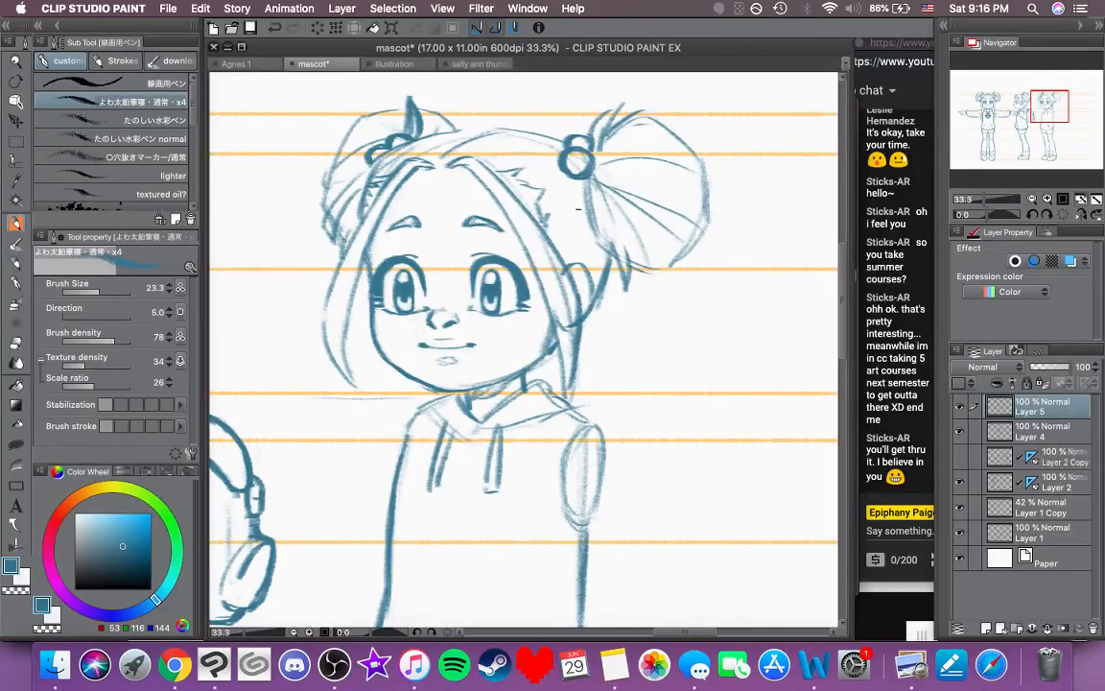
mouse_move(585, 185)
mouse_down()
mouse_move(553, 243)
mouse_move(588, 272)
mouse_up()
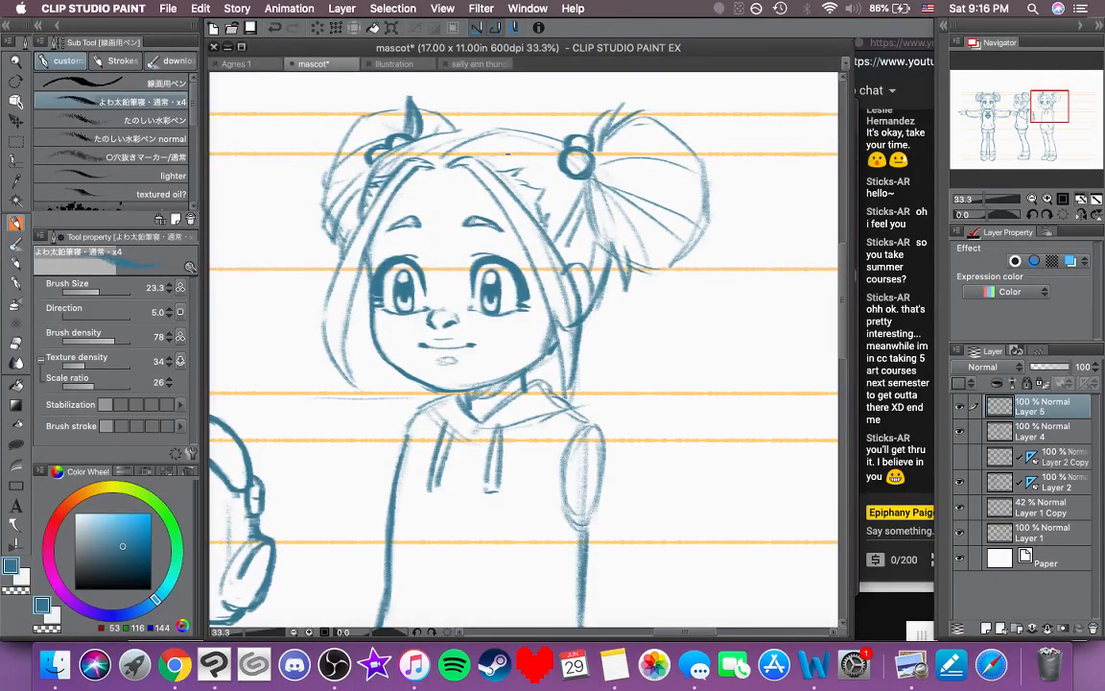
Step: Define the crown with darker contour lines between the two hair ties and add strands pulled back toward the near tie
mouse_move(496, 134)
mouse_down()
mouse_move(436, 142)
mouse_move(455, 137)
mouse_move(444, 116)
mouse_move(455, 119)
mouse_move(414, 139)
mouse_up()
drag(429, 113, 373, 125)
drag(464, 140, 411, 143)
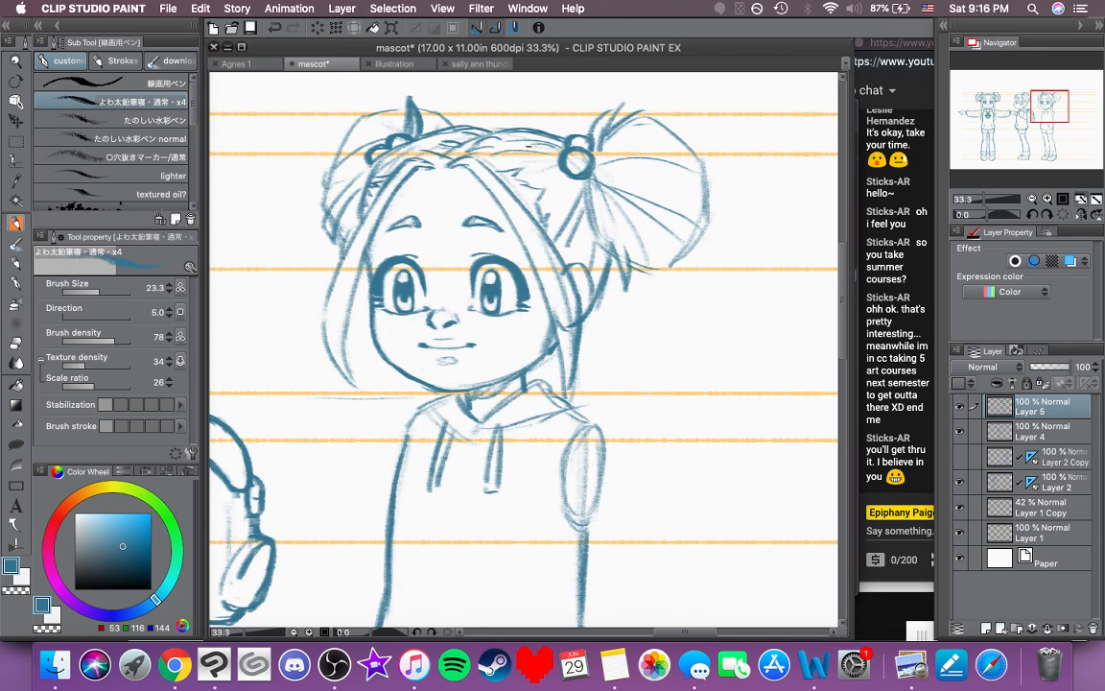
drag(487, 162, 517, 181)
mouse_move(487, 168)
mouse_down()
mouse_move(521, 179)
mouse_move(523, 168)
mouse_up()
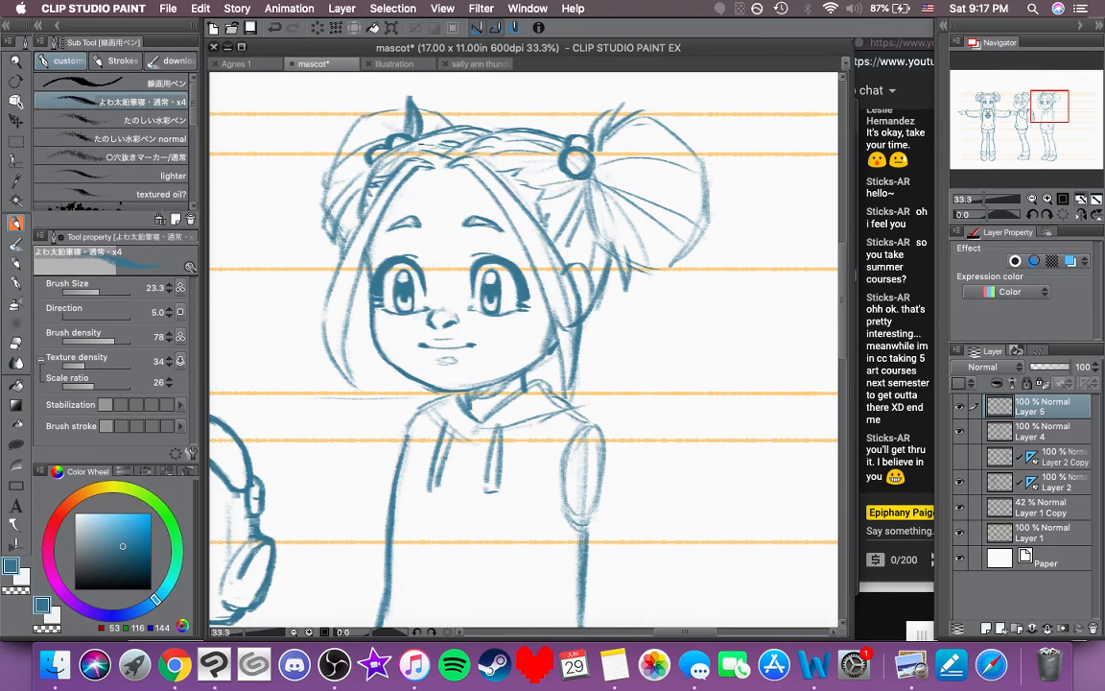
Step: Darken the hairline beside the far hair tie and strengthen the outer outline of the far bun
drag(385, 156, 424, 143)
mouse_move(337, 122)
mouse_down()
mouse_move(361, 107)
mouse_move(371, 120)
mouse_move(326, 150)
mouse_move(325, 168)
mouse_up()
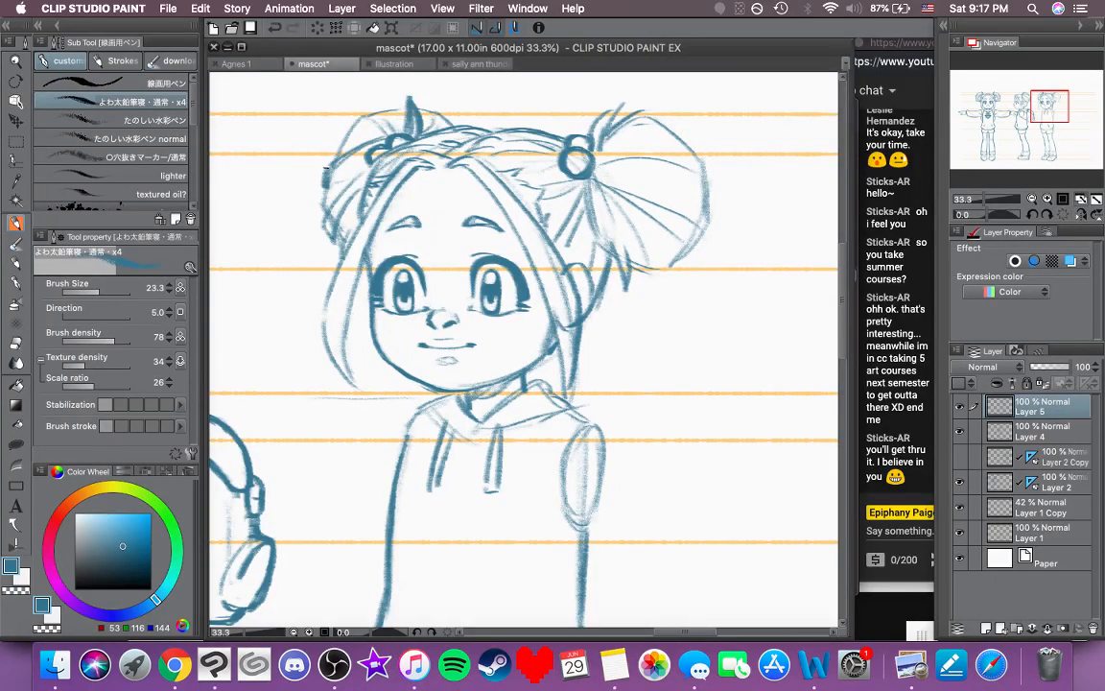
drag(322, 219, 319, 197)
mouse_move(336, 152)
mouse_down()
mouse_move(363, 118)
mouse_move(341, 150)
mouse_up()
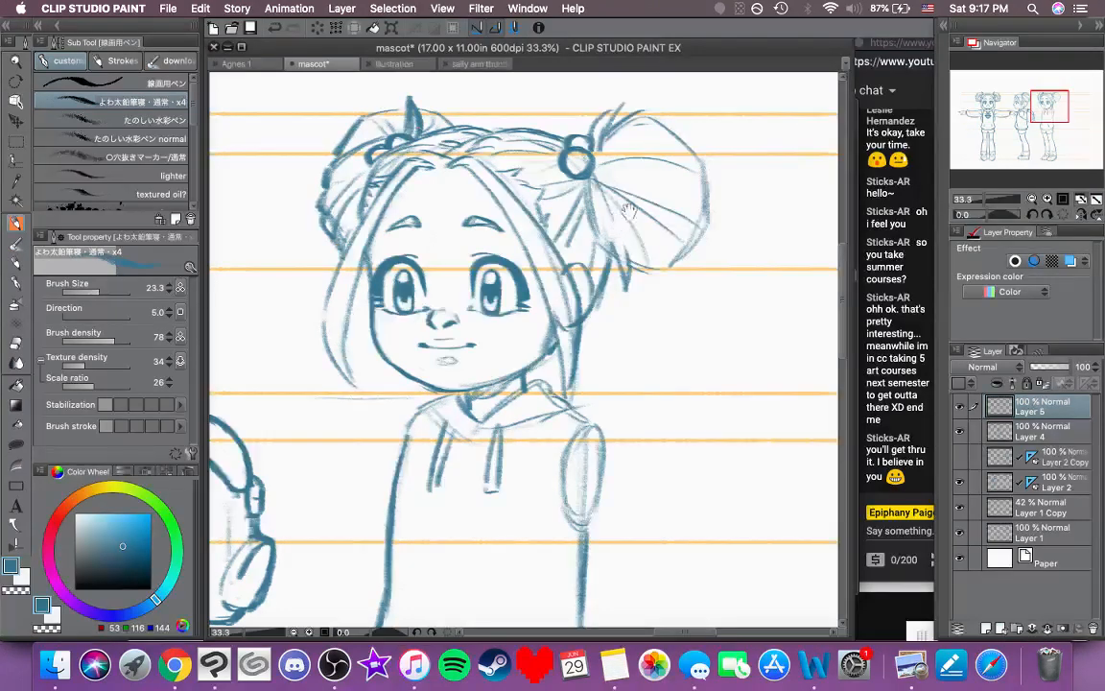
Step: Thicken the outer contour of the long front lock on the far side of the face
drag(567, 191, 603, 136)
drag(377, 204, 369, 306)
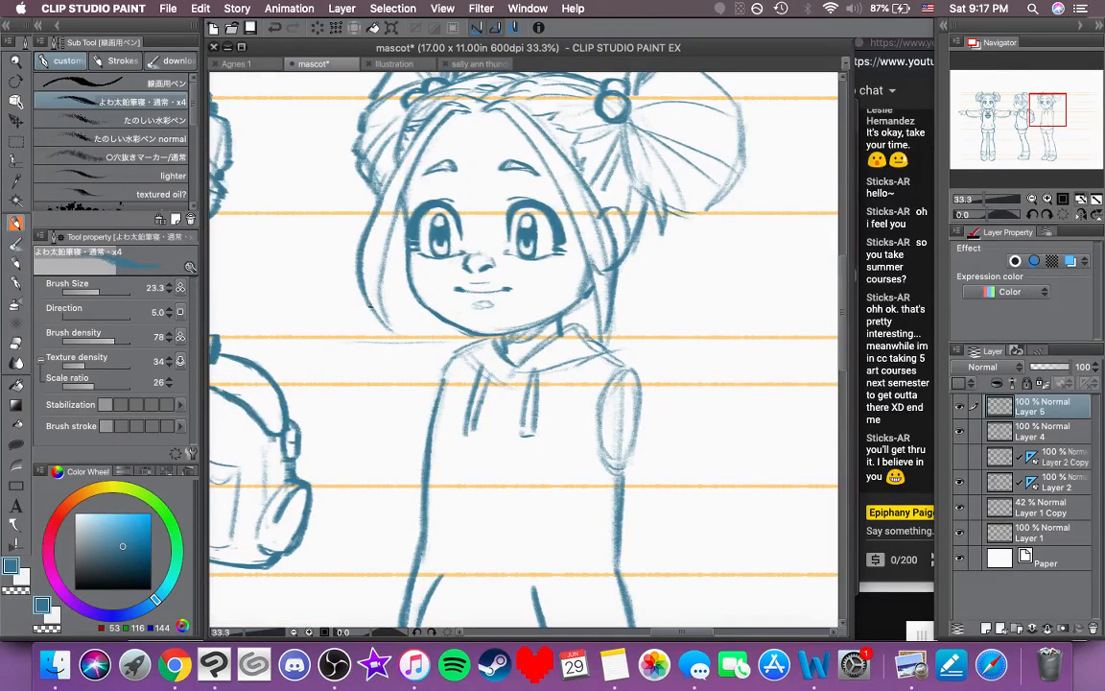
mouse_move(375, 144)
mouse_down()
mouse_move(338, 263)
mouse_move(342, 284)
mouse_move(346, 232)
mouse_up()
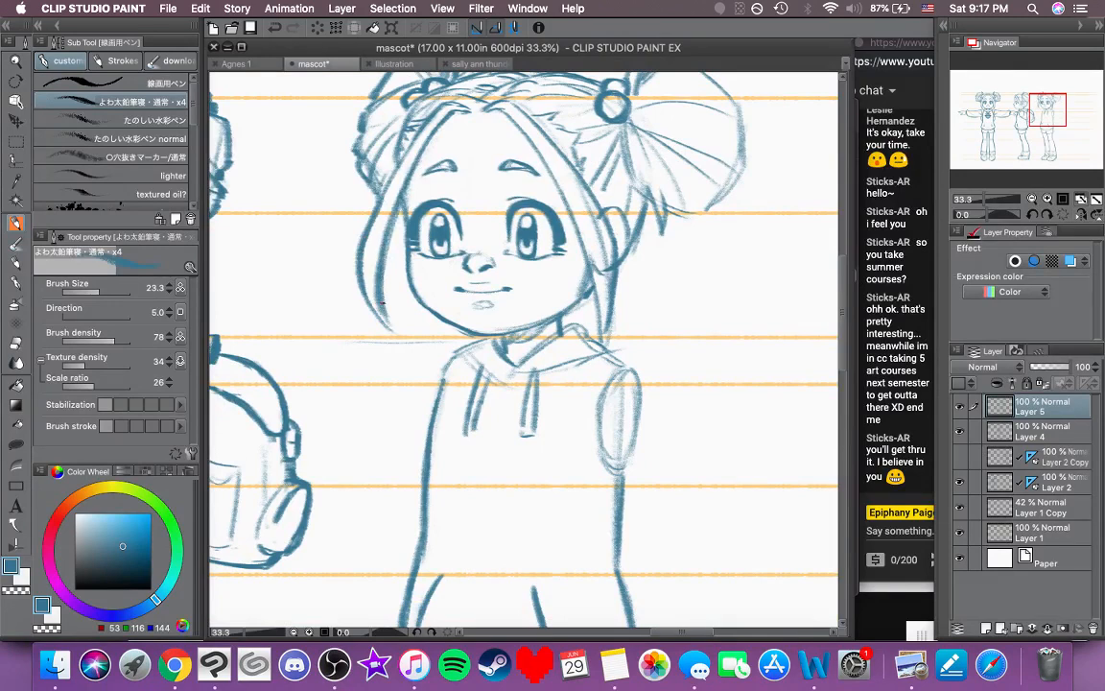
key(super+z)
drag(431, 177, 434, 220)
mouse_move(408, 134)
mouse_down()
mouse_move(349, 205)
mouse_move(380, 314)
mouse_move(313, 317)
mouse_up()
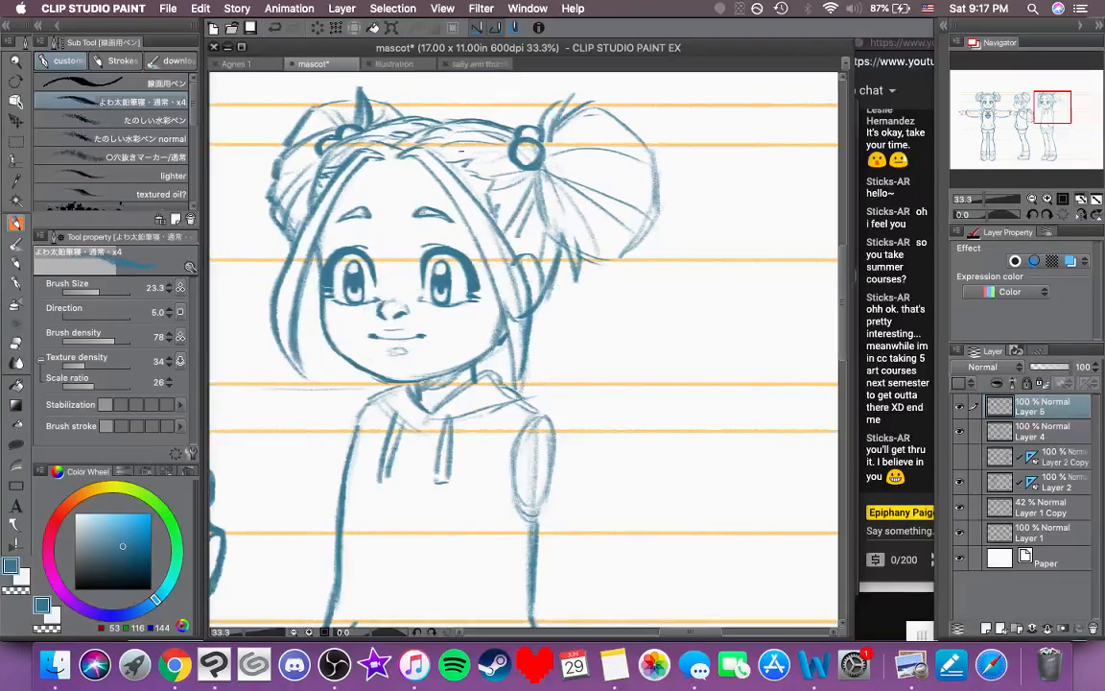
Step: Darken the parting and the front lock sweeping down the near side of the face
drag(389, 134, 355, 144)
drag(384, 135, 437, 196)
drag(474, 240, 488, 251)
drag(411, 306, 392, 258)
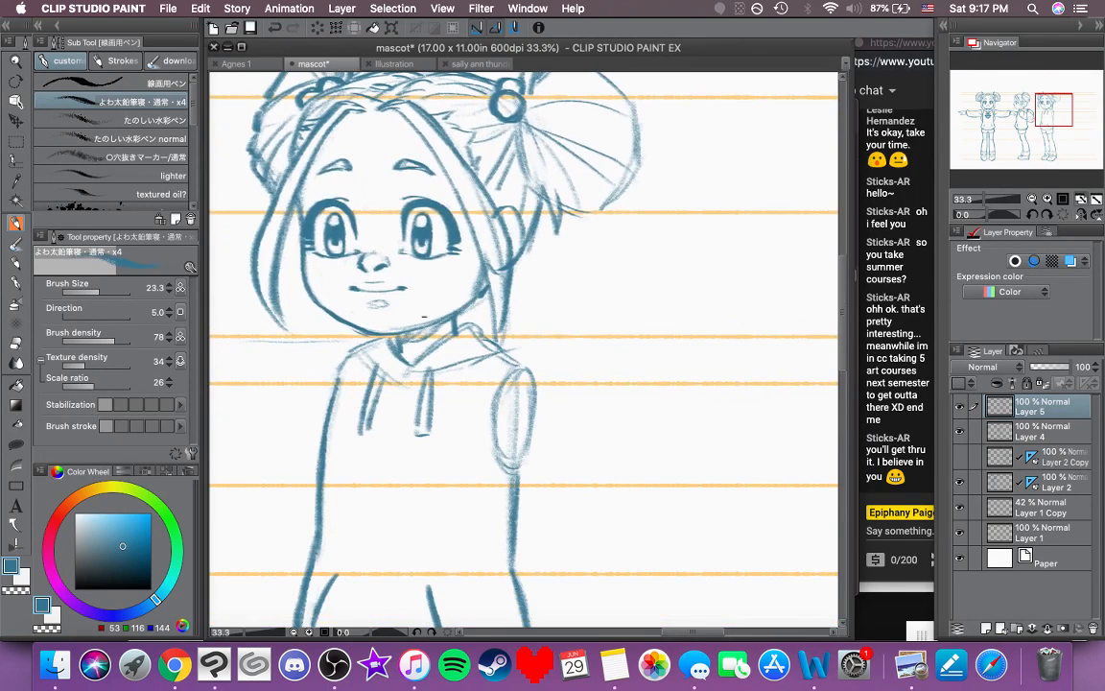
Step: Erase the ear and sketch lines overlapping the near front lock with the transparent colour, and return to the blue drawing colour
click(9, 590)
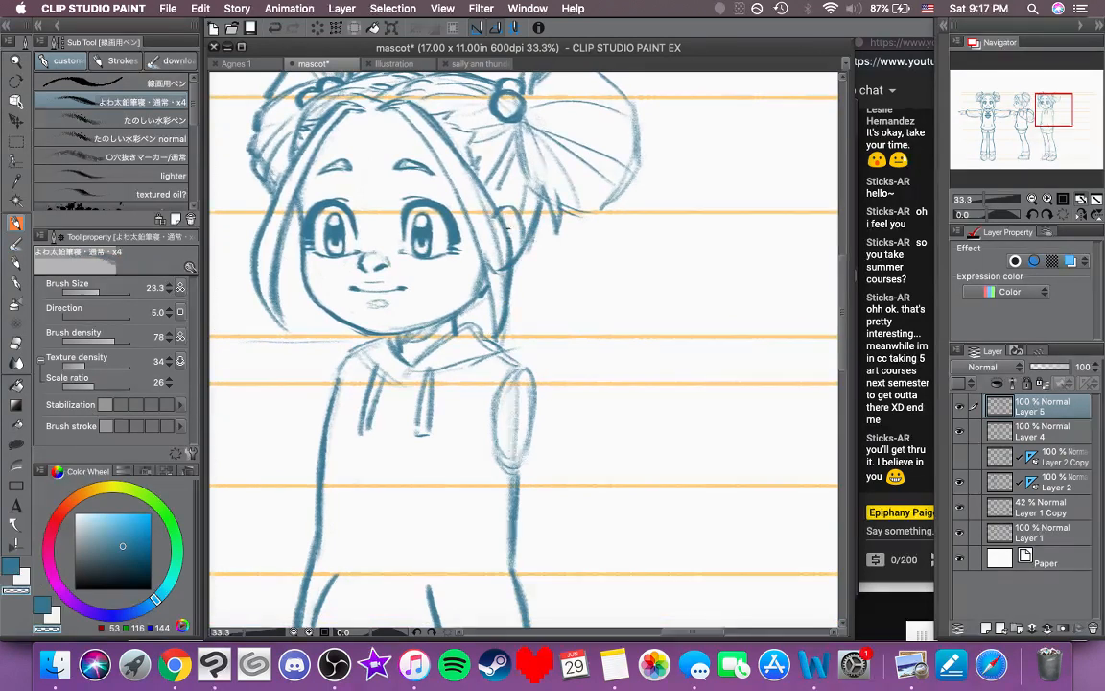
mouse_move(472, 187)
mouse_down()
mouse_move(494, 219)
mouse_move(496, 300)
mouse_up()
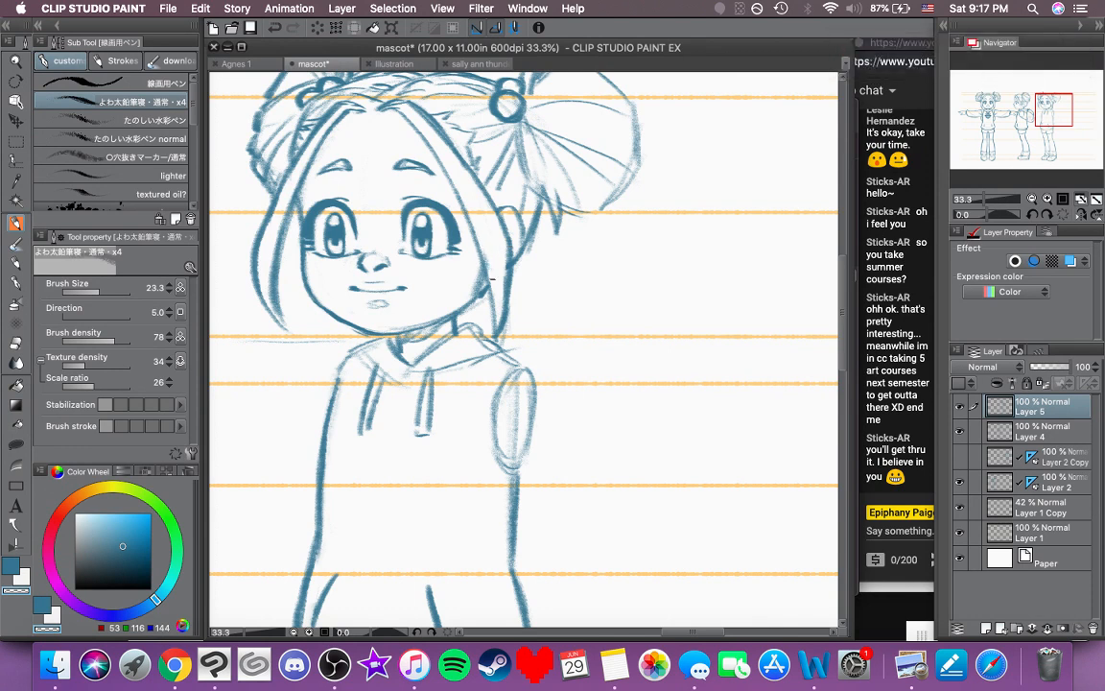
drag(500, 260, 498, 303)
drag(503, 243, 503, 269)
drag(443, 319, 569, 257)
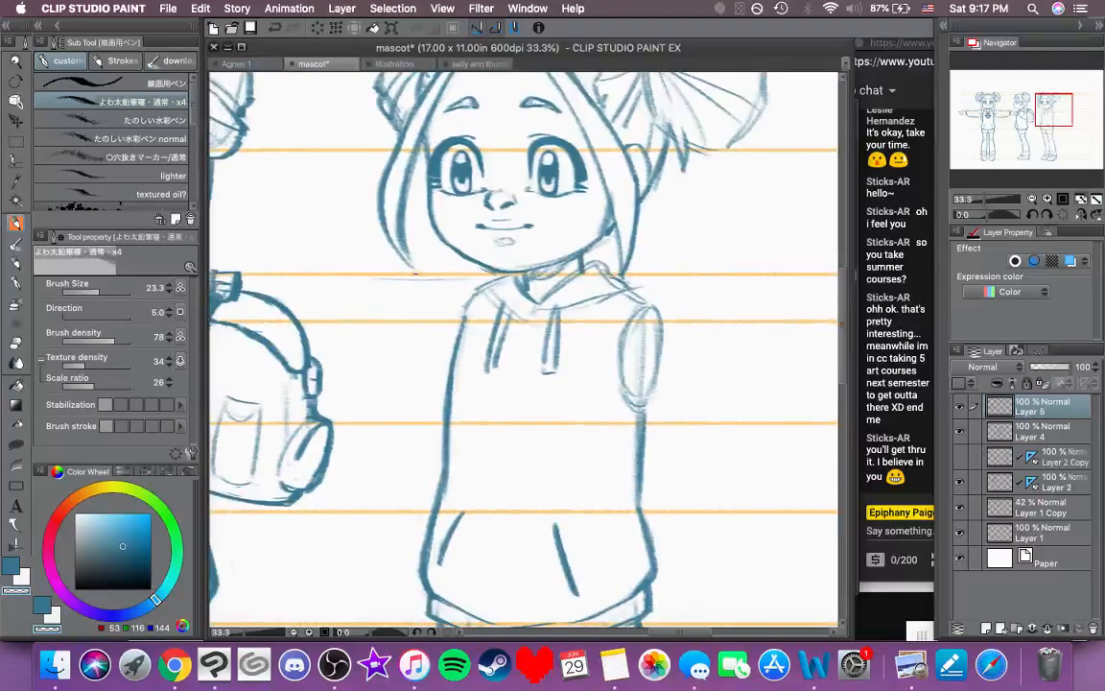
click(10, 566)
Step: Hide Layer 4 with the side-view figure to clear space beside the three-quarter figure
drag(719, 330, 651, 283)
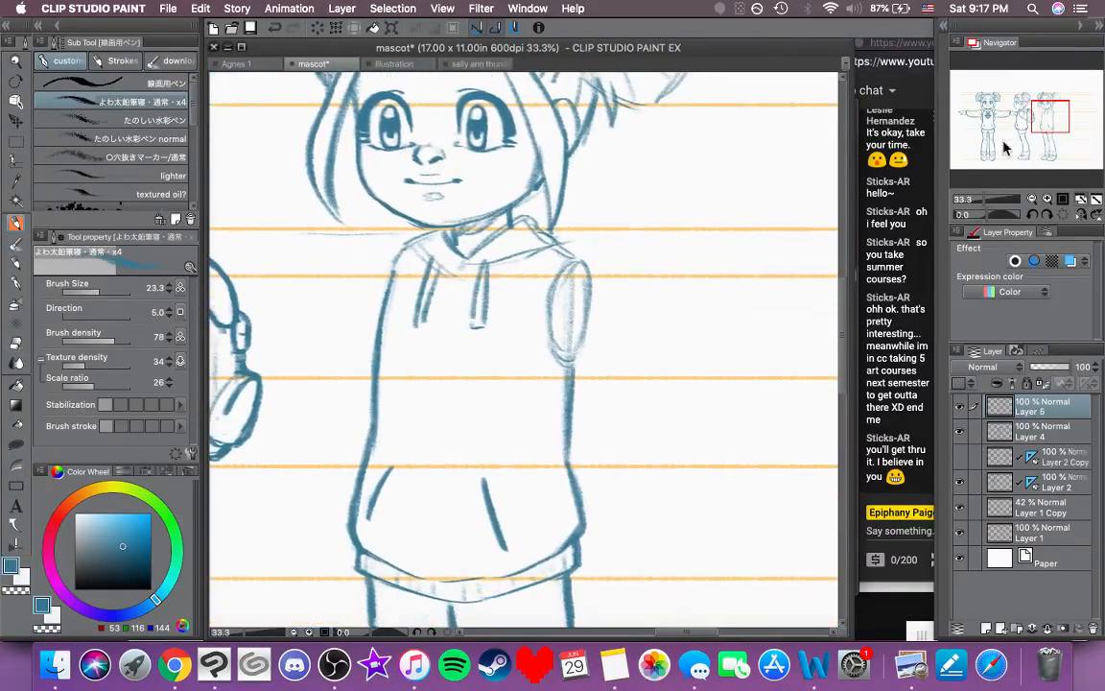
click(1032, 199)
click(1032, 198)
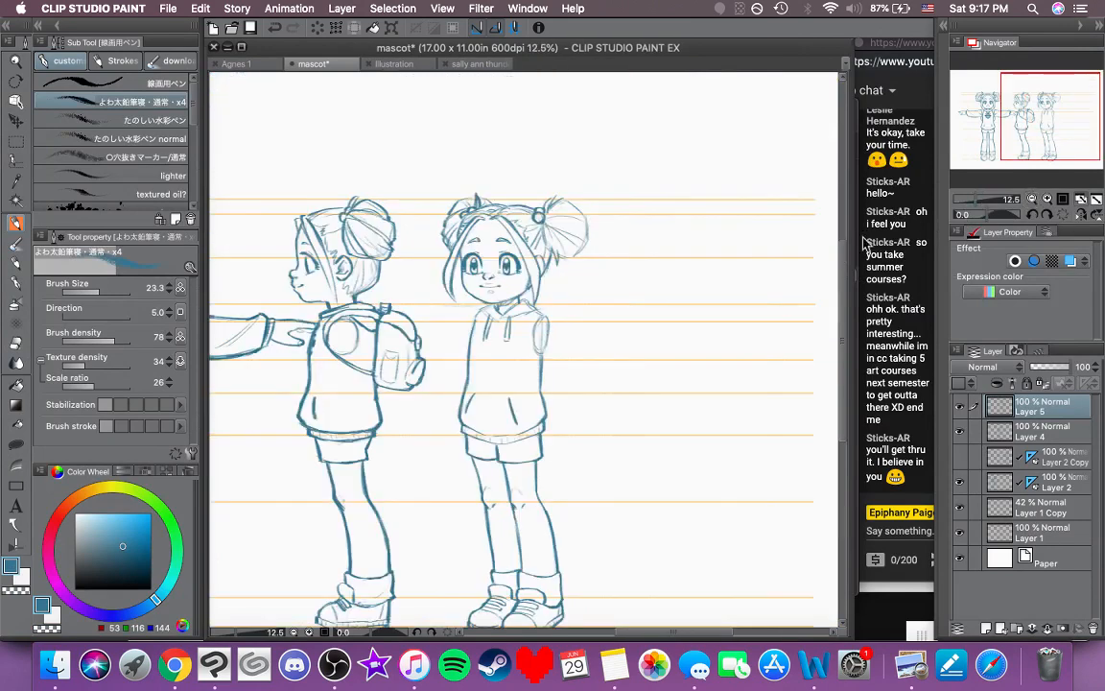
click(961, 456)
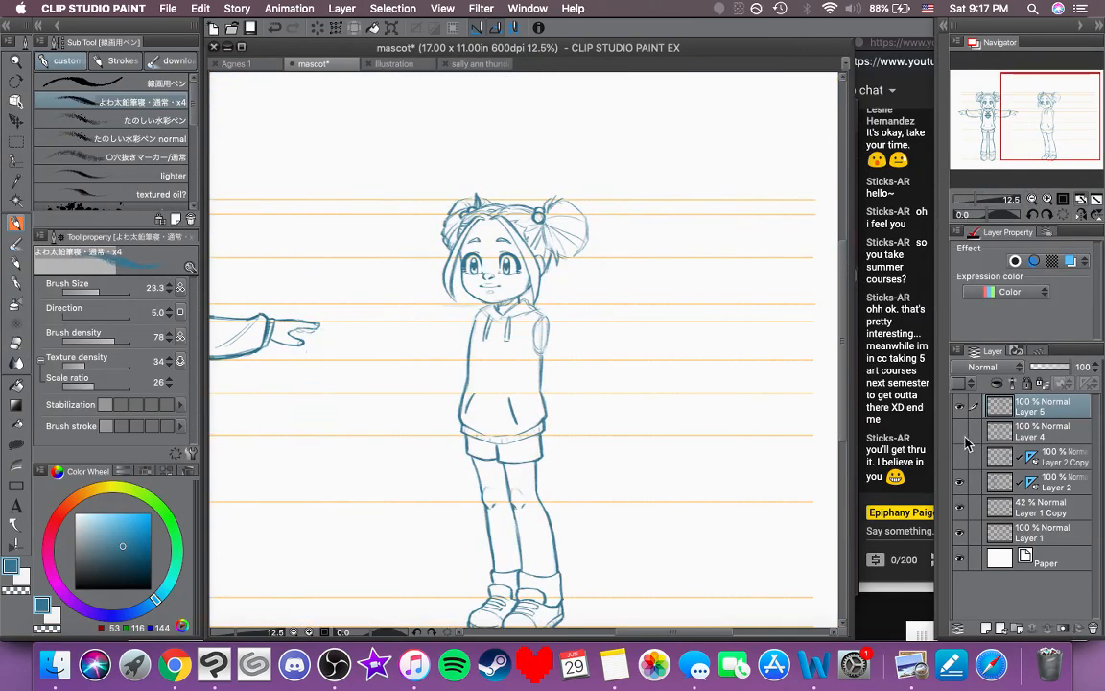
click(1048, 199)
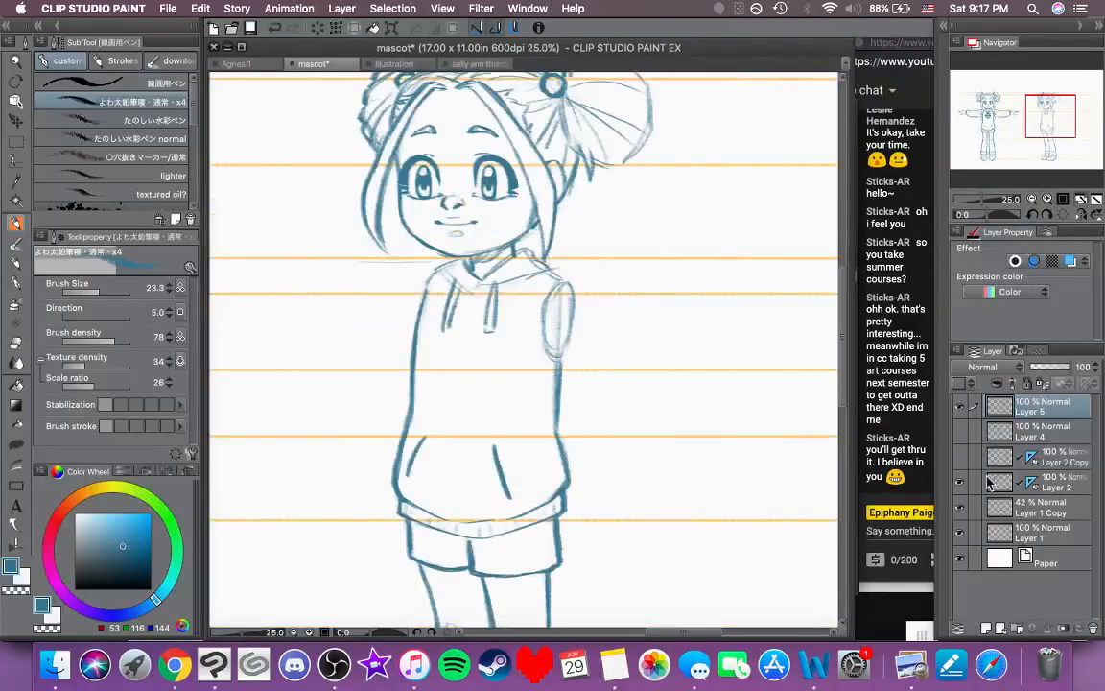
Step: On a new layer, sketch the far arm stretched straight out from the shoulder with a sleeve cuff and a rough hand
key(super+shift+n)
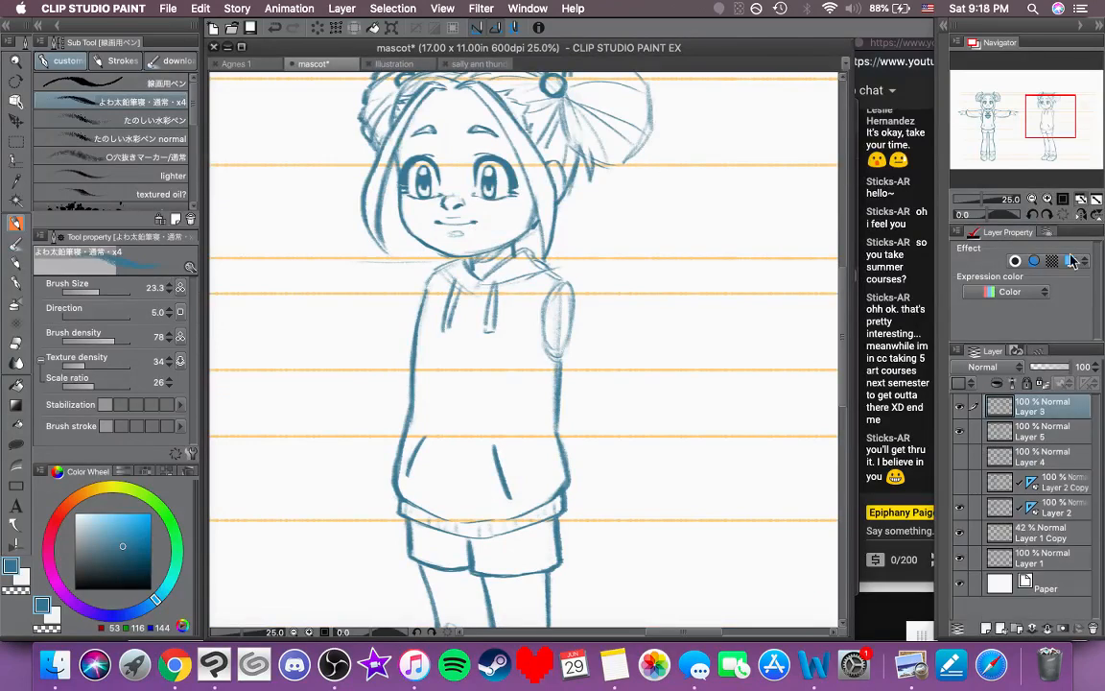
click(1047, 215)
drag(683, 230, 673, 362)
mouse_move(570, 370)
mouse_down()
mouse_move(543, 214)
mouse_move(553, 308)
mouse_up()
mouse_move(543, 217)
mouse_down()
mouse_move(492, 221)
mouse_move(561, 328)
mouse_up()
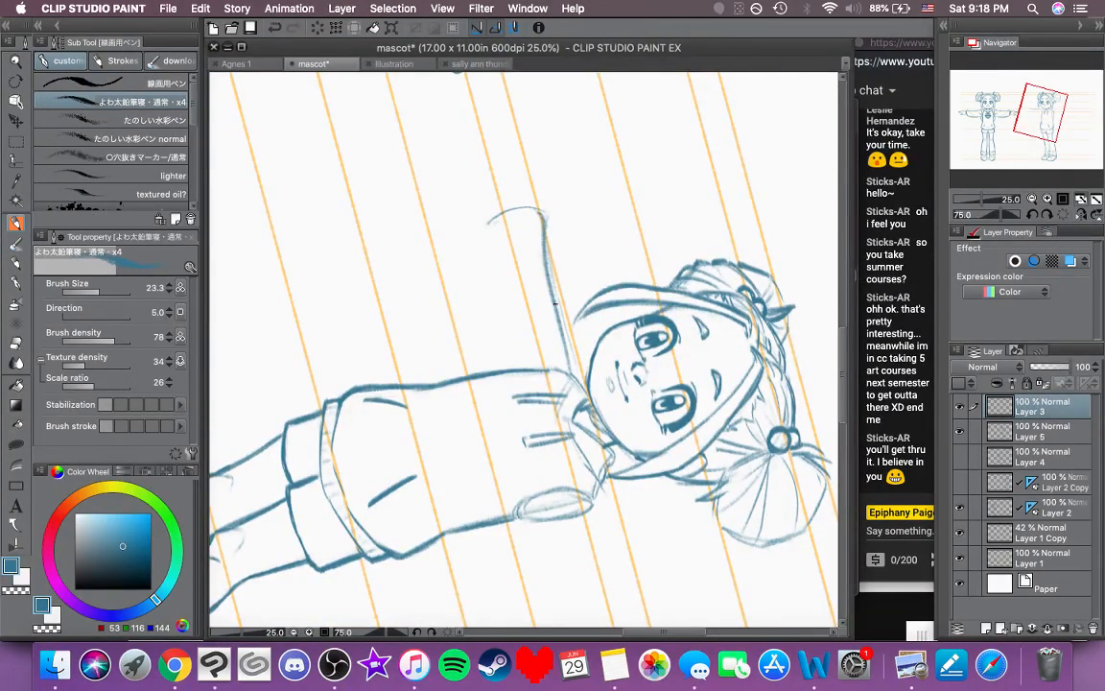
drag(480, 258, 489, 336)
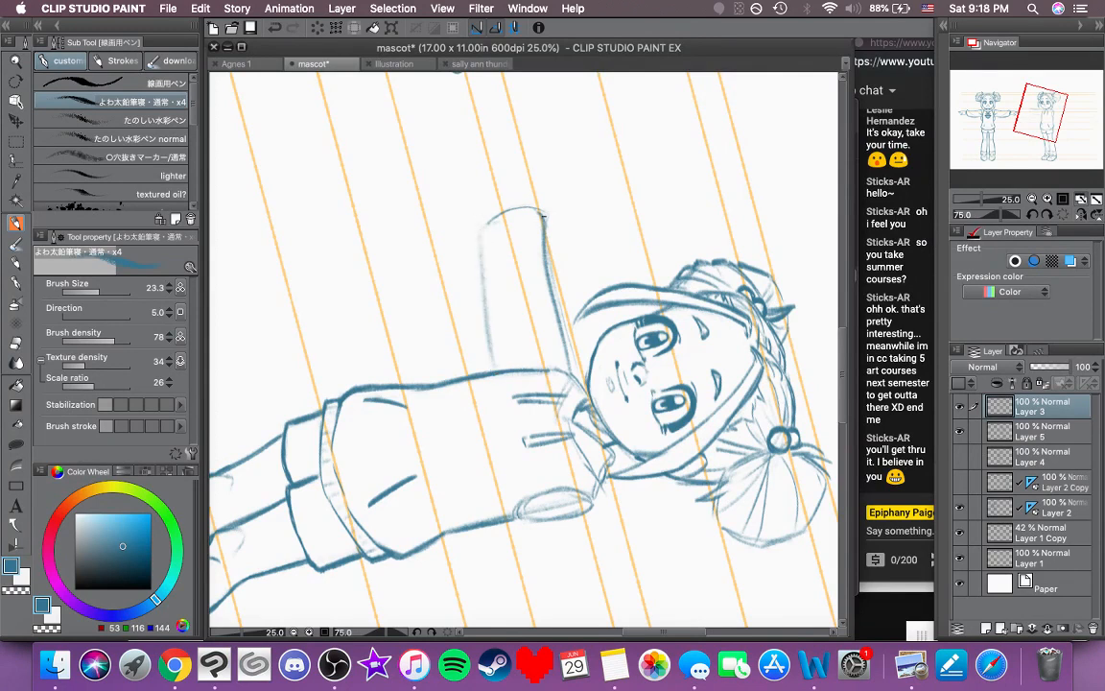
drag(536, 202, 485, 221)
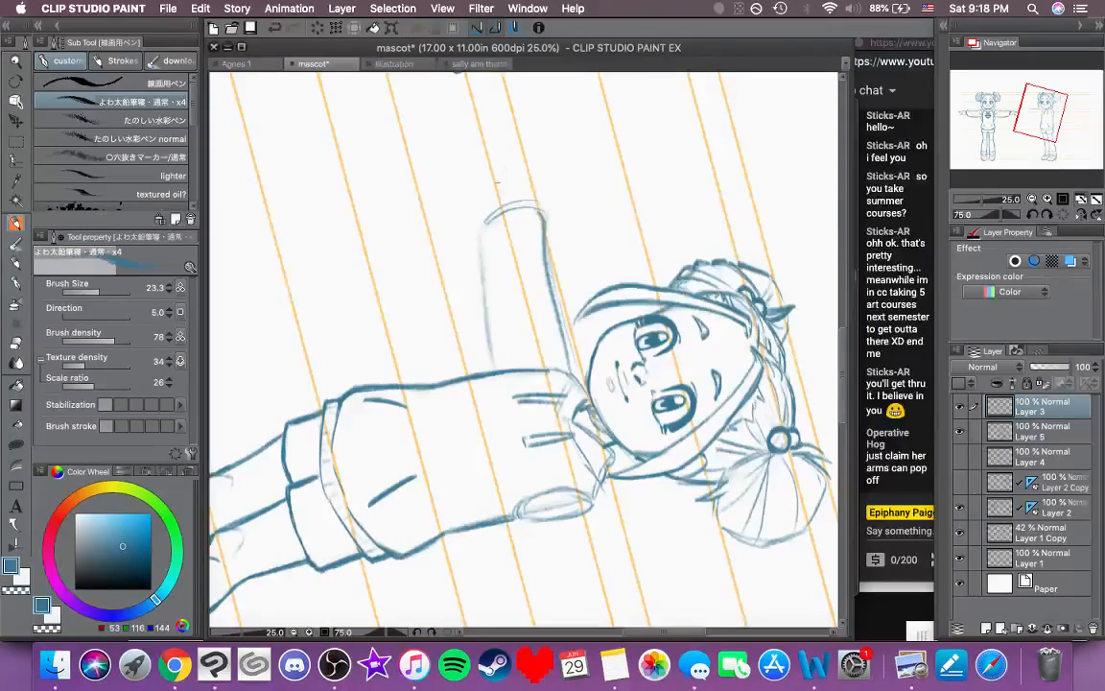
drag(500, 177, 534, 195)
click(1062, 215)
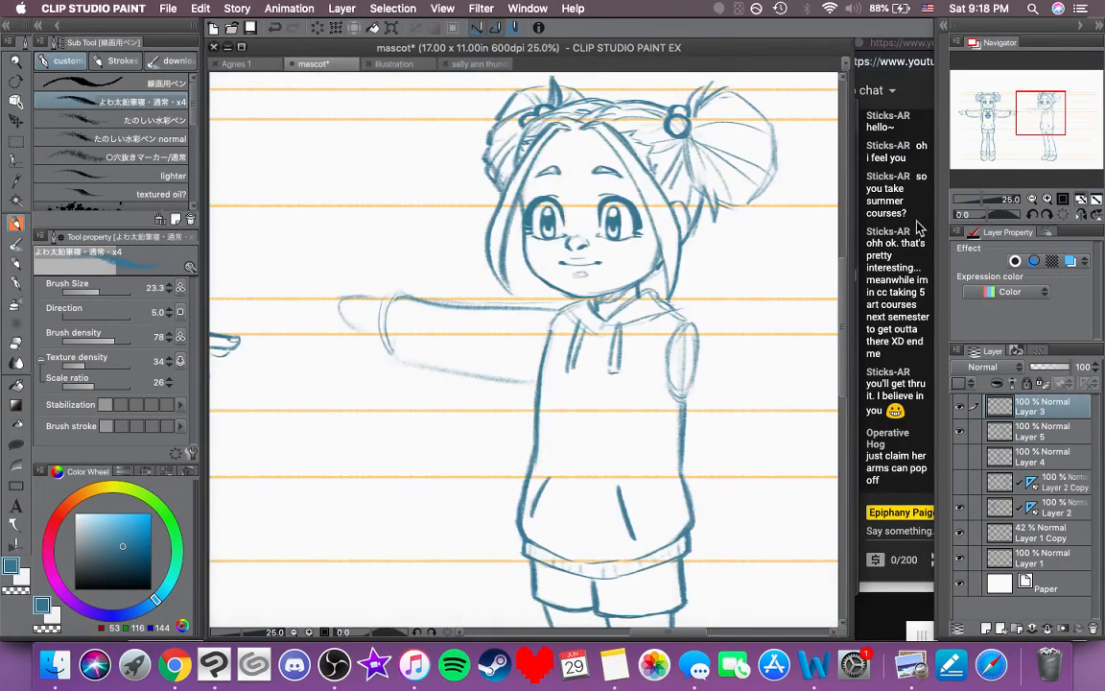
Step: Shorten the far arm sketch horizontally toward the shoulder with a transform
drag(722, 261, 923, 273)
drag(633, 289, 345, 187)
drag(664, 237, 723, 281)
scroll(723, 281, down, 5)
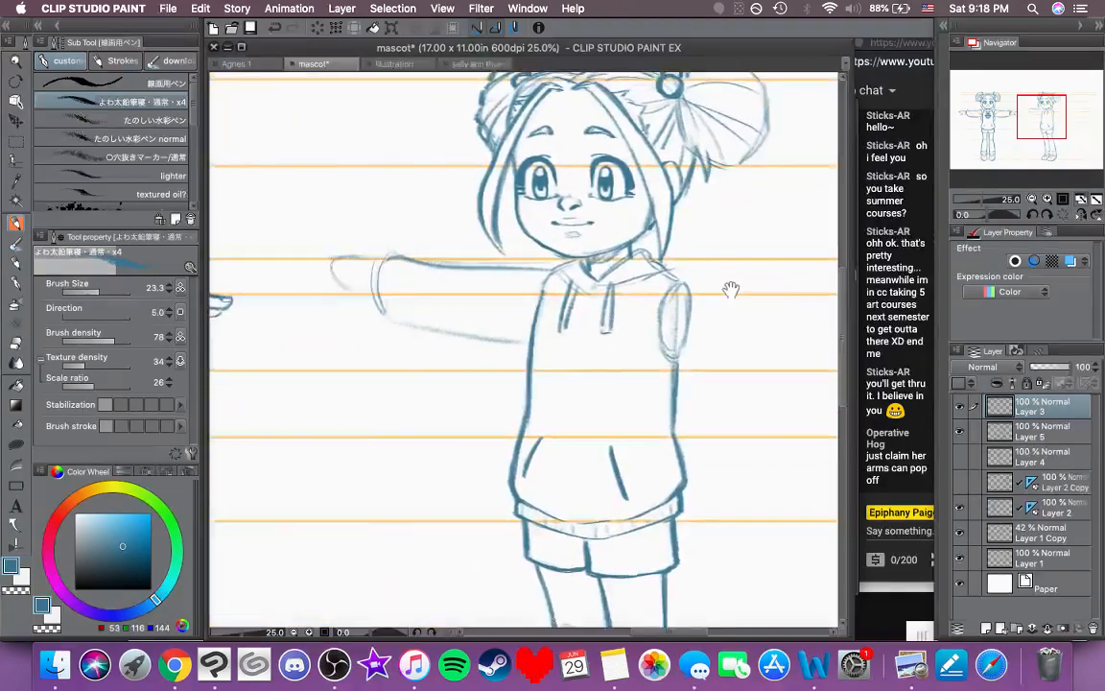
scroll(711, 192, down, 3)
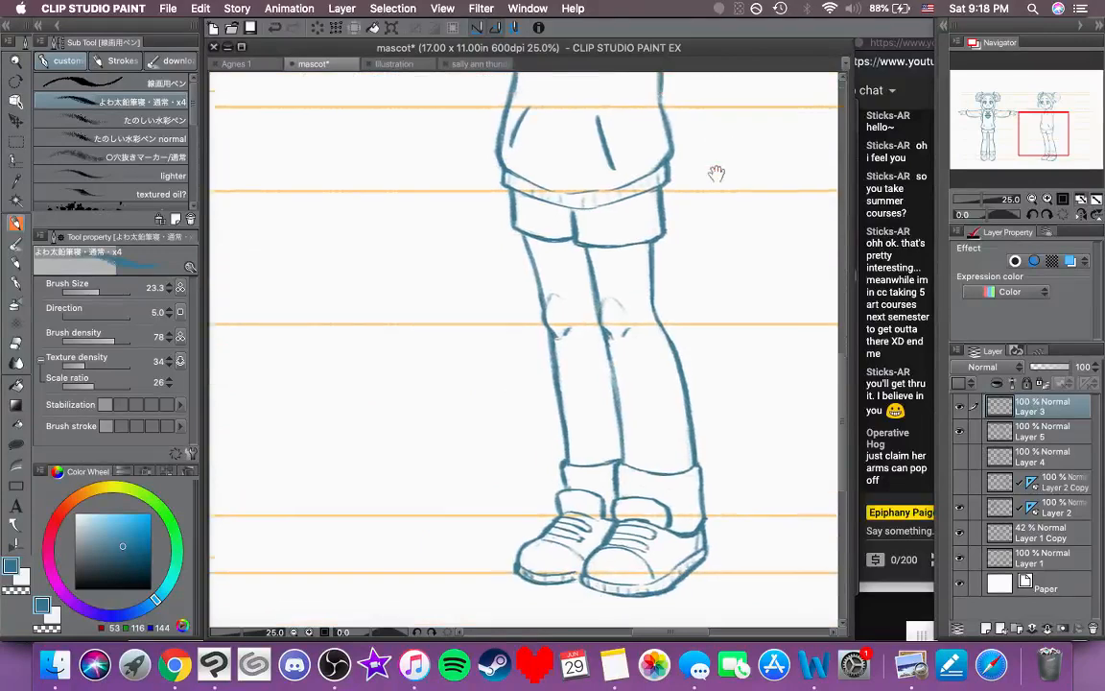
scroll(705, 364, up, 9)
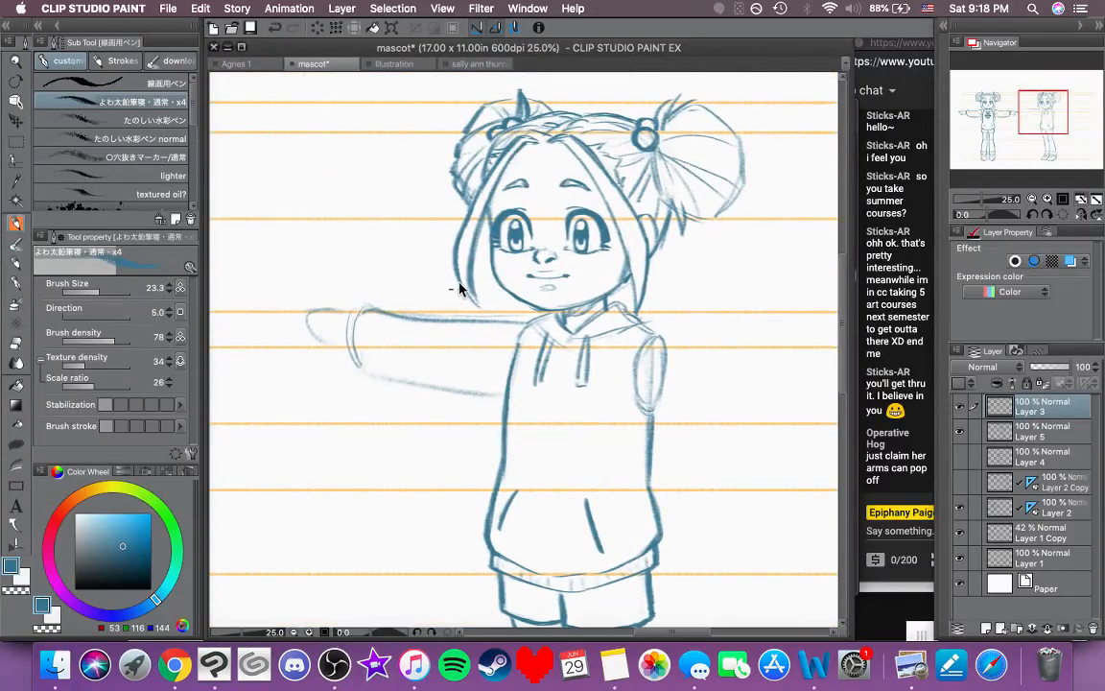
key(super+t)
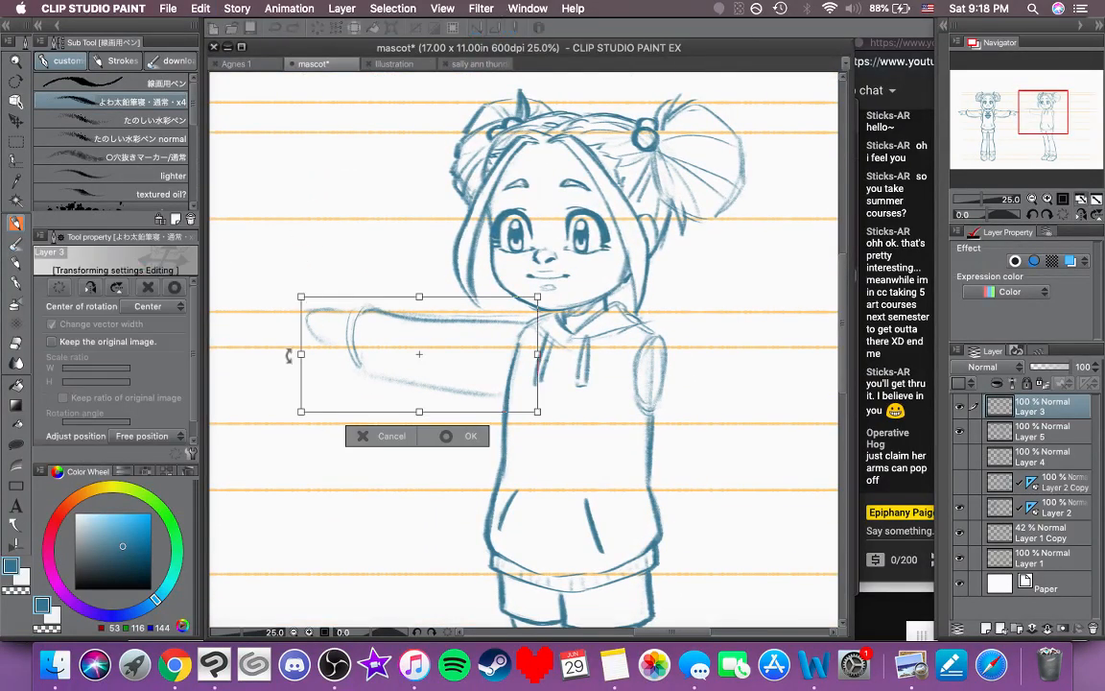
drag(302, 356, 326, 354)
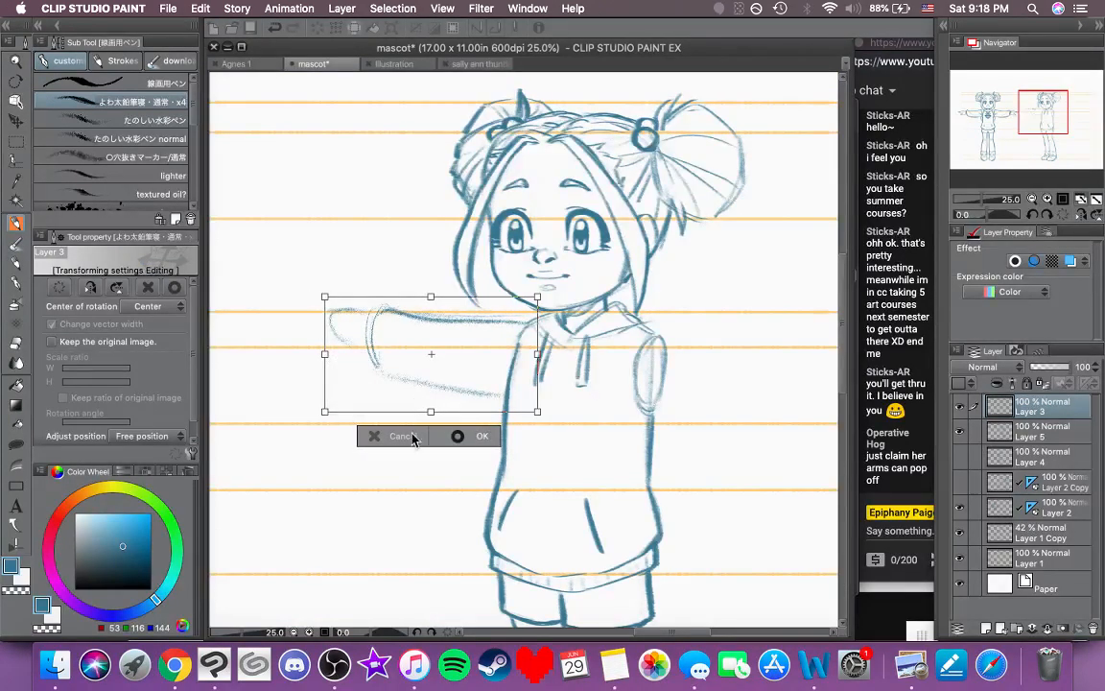
key(Return)
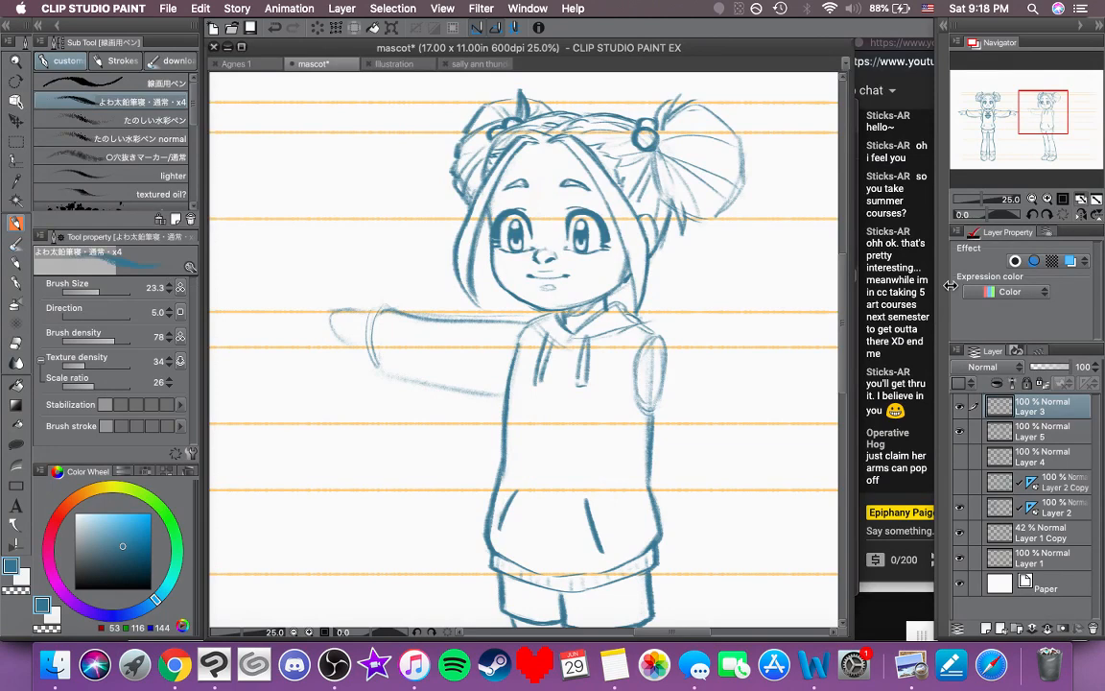
click(1032, 216)
click(1032, 216)
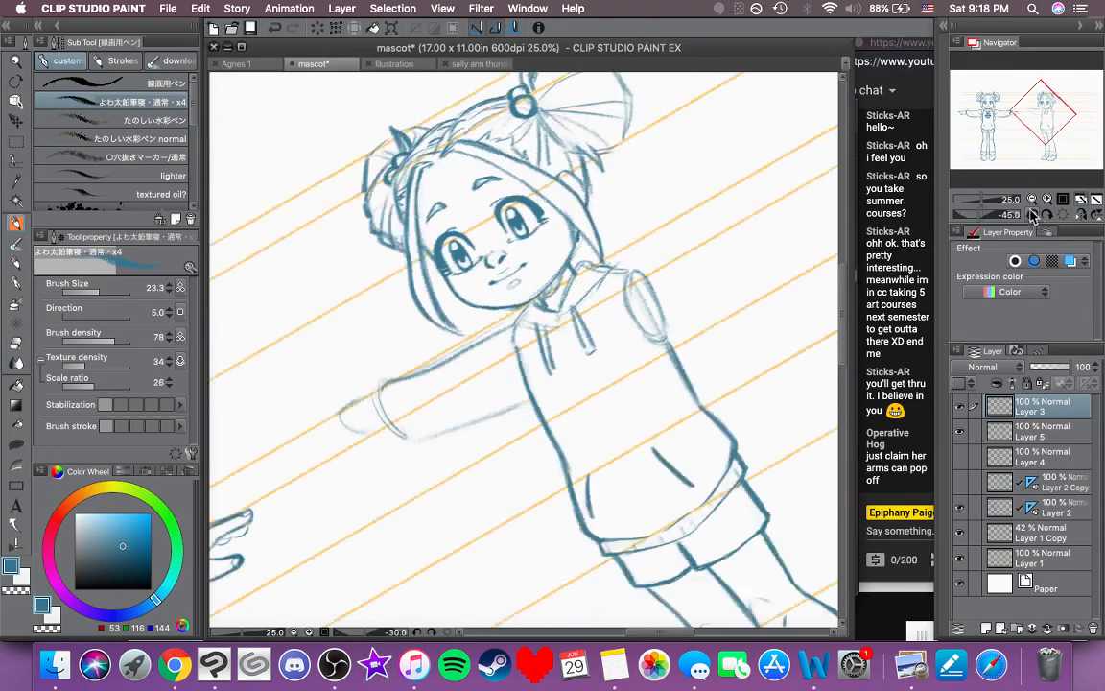
click(1032, 216)
drag(725, 210, 552, 288)
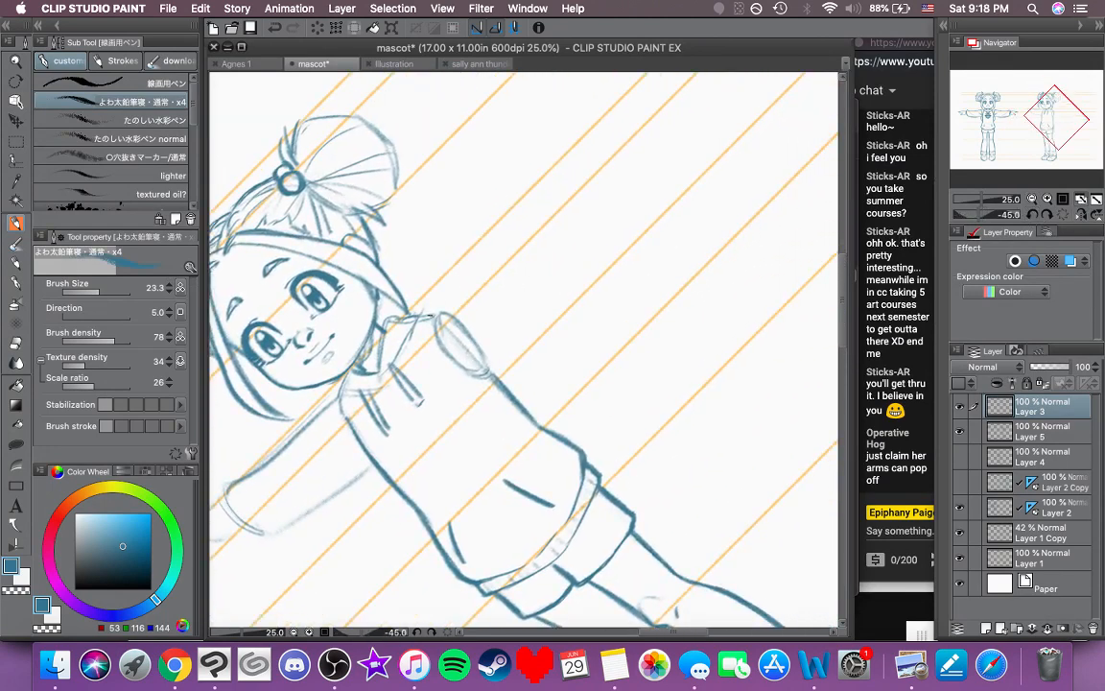
click(1062, 219)
scroll(541, 229, down, 3)
scroll(540, 230, left, 3)
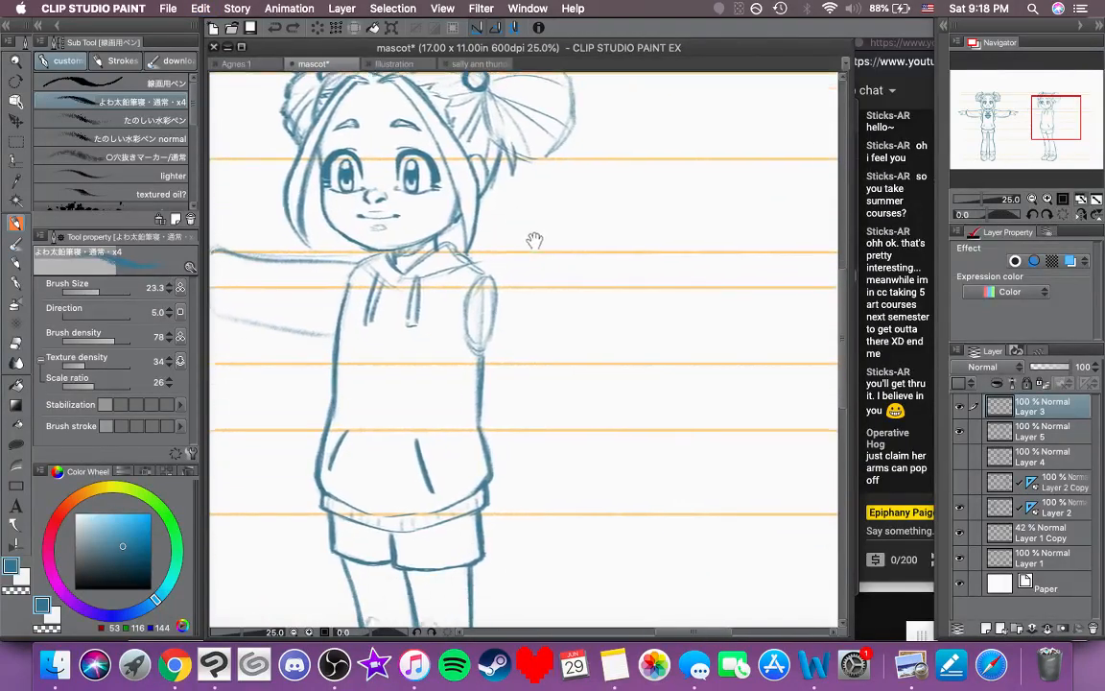
drag(534, 240, 536, 245)
drag(483, 270, 605, 281)
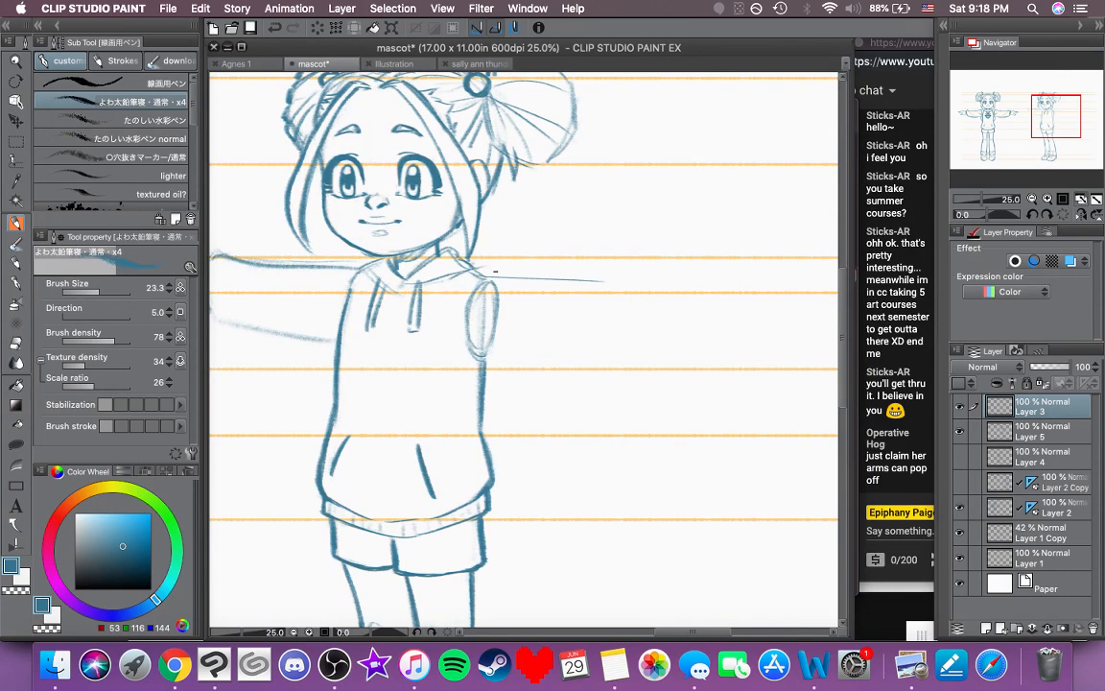
key(super+z)
mouse_move(483, 271)
mouse_down()
mouse_move(613, 286)
mouse_move(735, 272)
mouse_up()
mouse_move(627, 326)
mouse_down()
mouse_move(737, 341)
mouse_move(647, 321)
mouse_move(526, 348)
mouse_move(645, 368)
mouse_up()
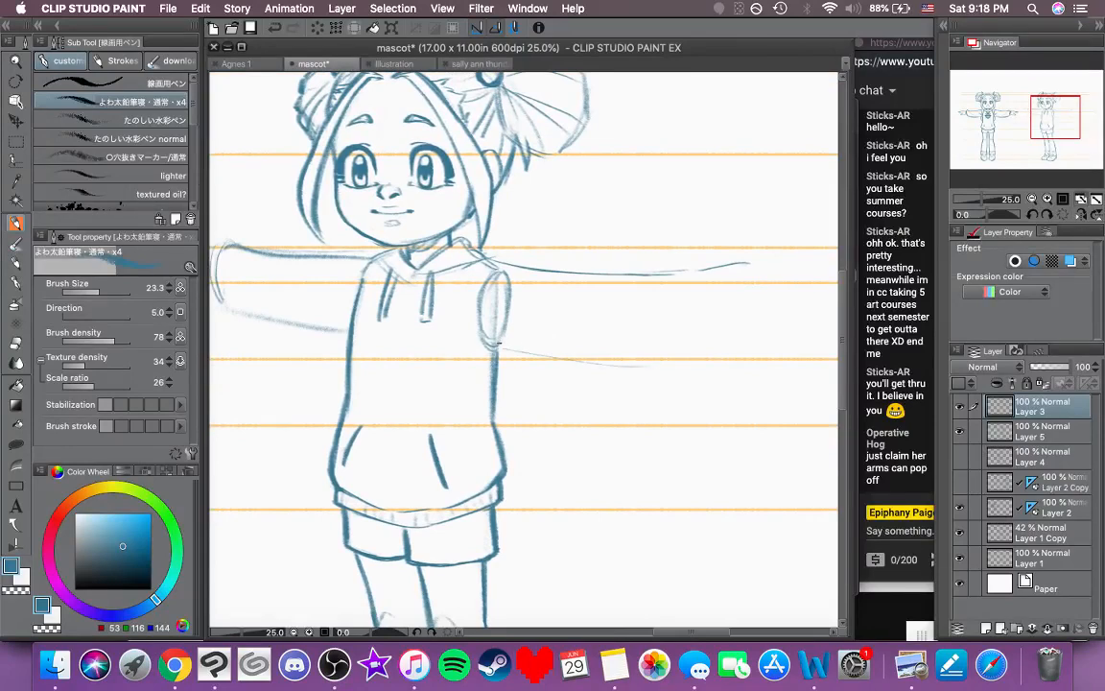
mouse_move(506, 346)
mouse_down()
mouse_move(656, 341)
mouse_move(733, 367)
mouse_move(654, 353)
mouse_move(613, 309)
mouse_up()
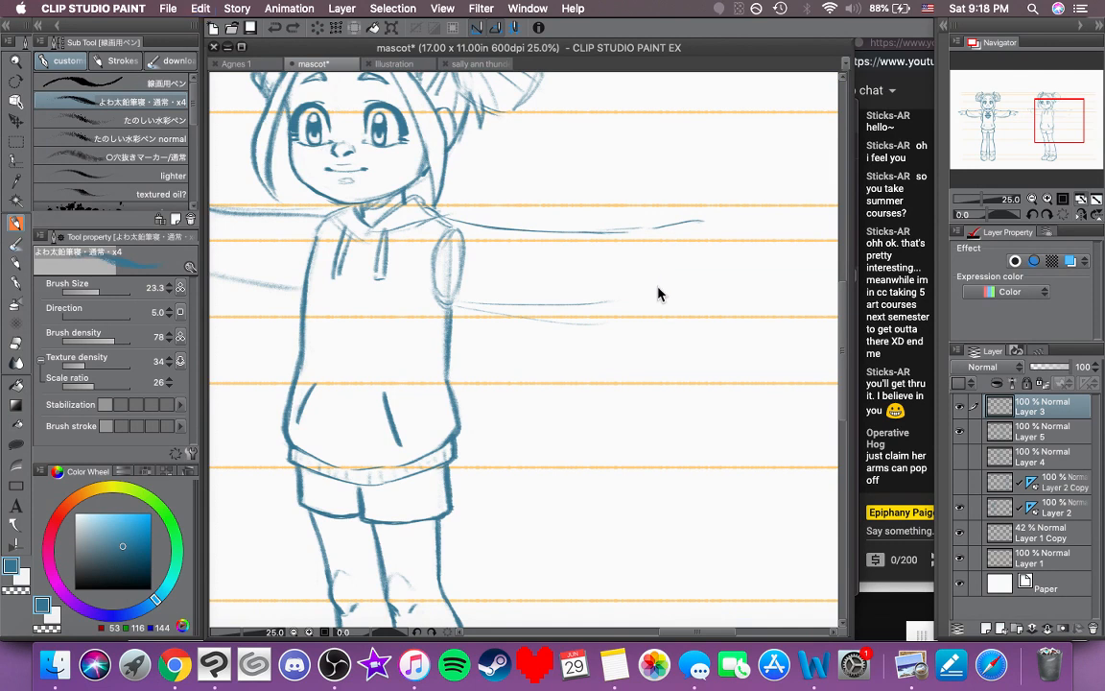
key(super+z)
key(super+z)
key(super+z)
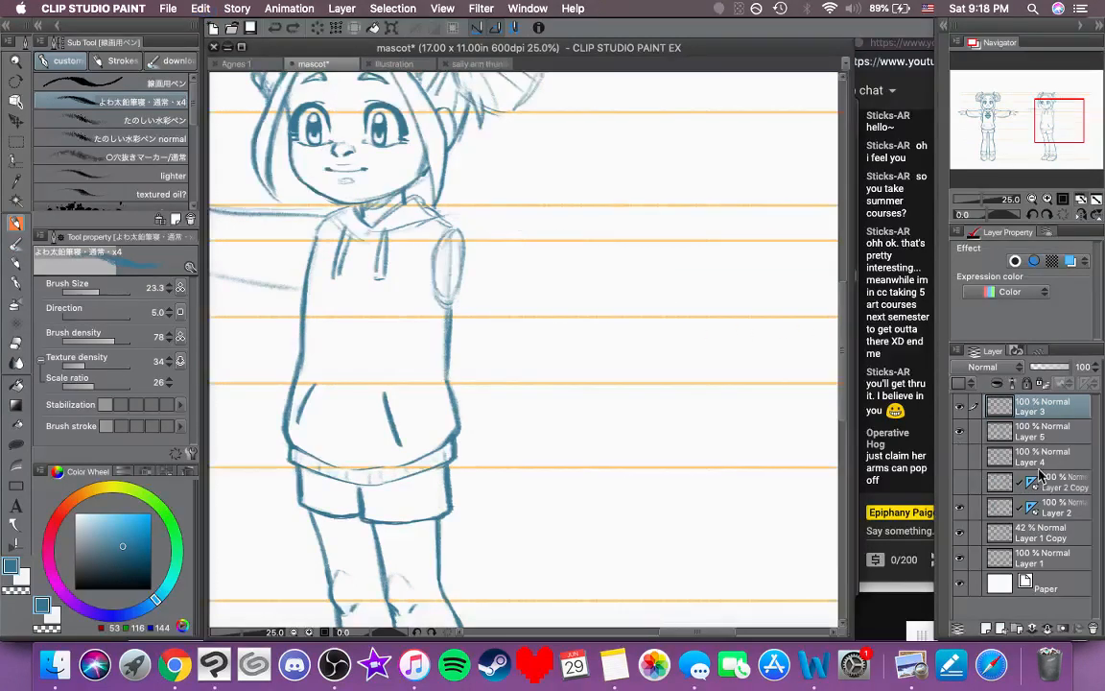
Step: On Layer 5, draw curved backpack straps over both shoulders and firm up the hood outline
click(1022, 433)
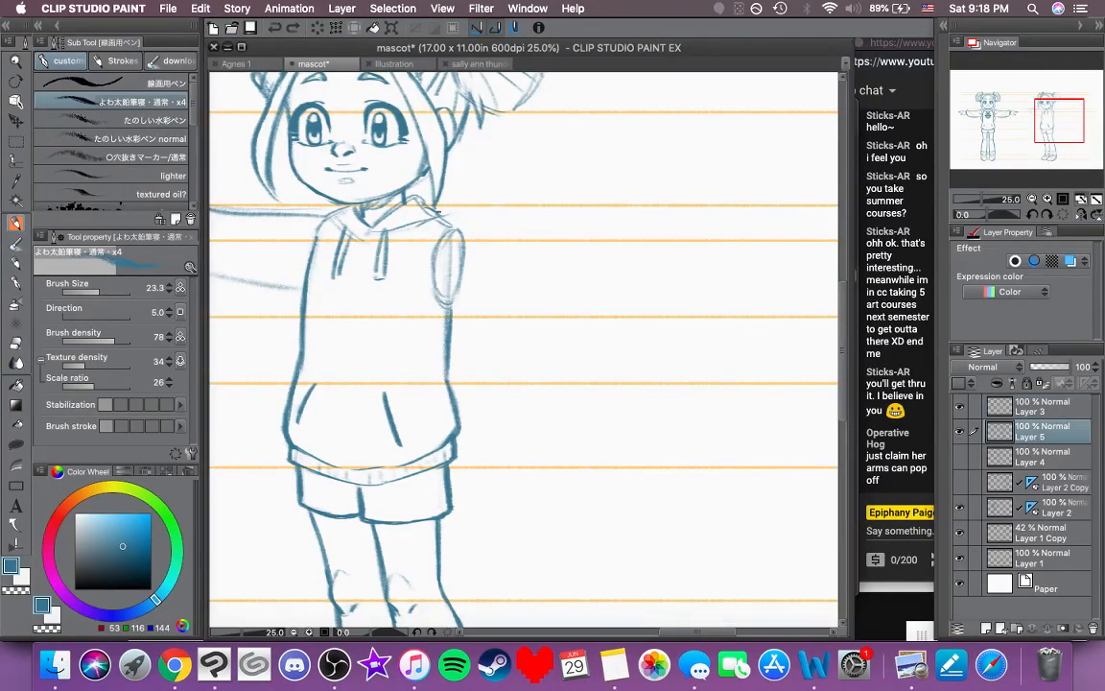
mouse_move(419, 204)
mouse_down()
mouse_move(465, 219)
mouse_move(432, 254)
mouse_move(445, 305)
mouse_up()
mouse_move(466, 227)
mouse_down()
mouse_move(436, 278)
mouse_move(440, 257)
mouse_move(449, 310)
mouse_up()
key(space)
drag(354, 265, 446, 282)
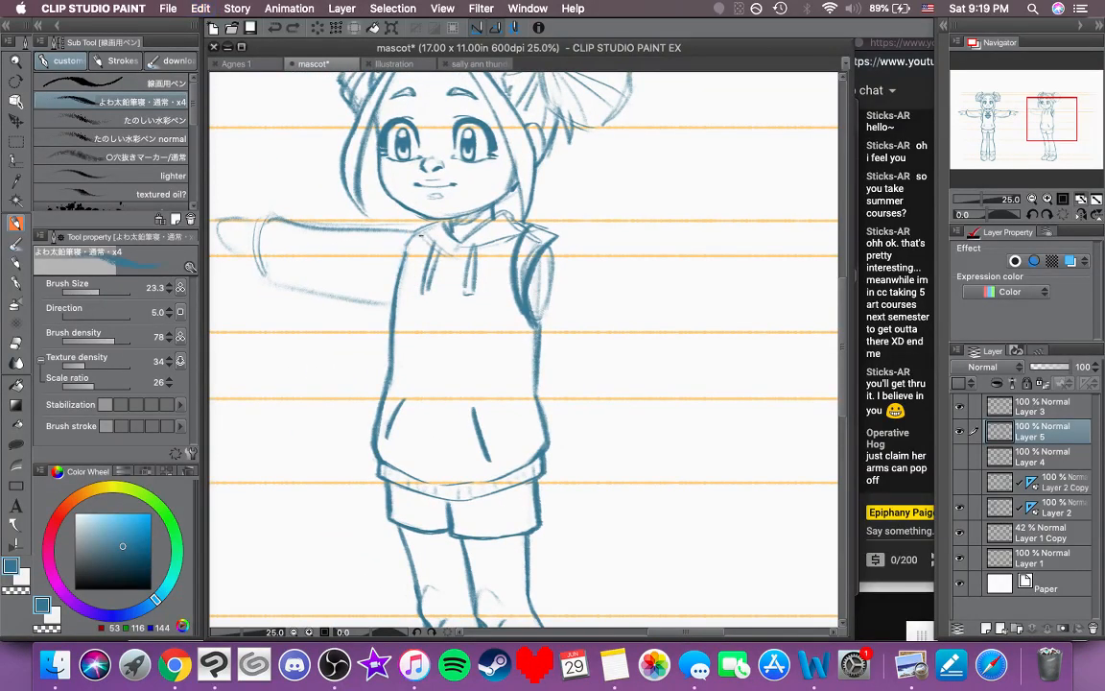
mouse_move(407, 228)
mouse_down()
mouse_move(393, 291)
mouse_move(396, 268)
mouse_up()
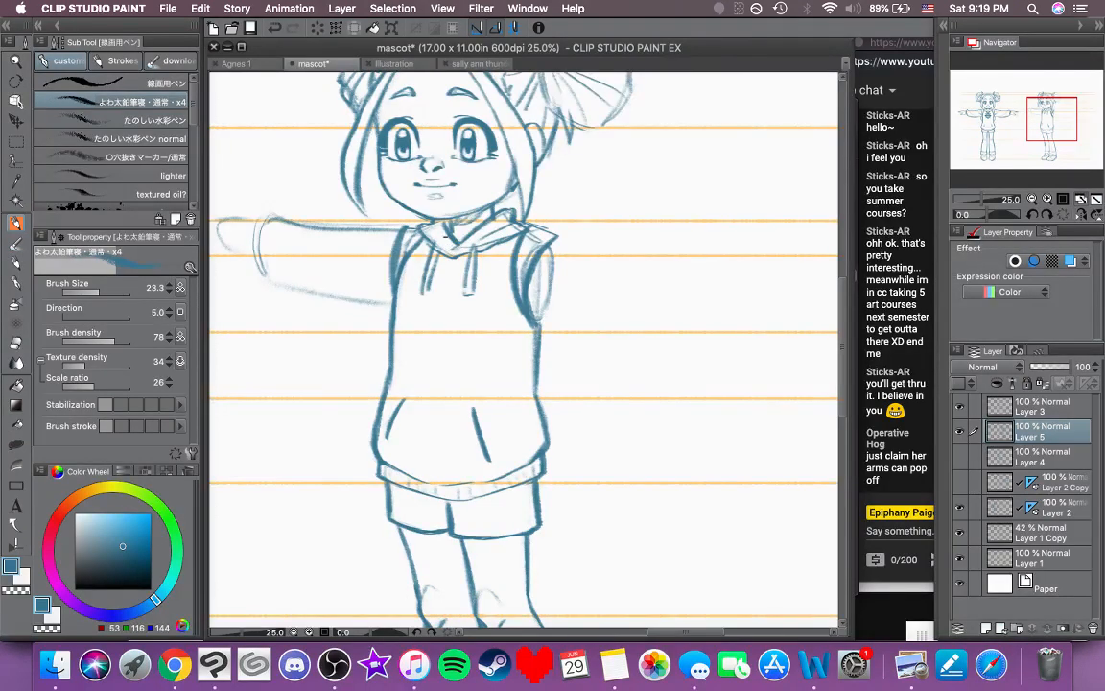
mouse_move(539, 274)
mouse_down()
mouse_move(475, 287)
mouse_move(522, 383)
mouse_move(469, 316)
mouse_move(462, 267)
mouse_move(449, 264)
mouse_move(488, 240)
mouse_move(465, 238)
mouse_up()
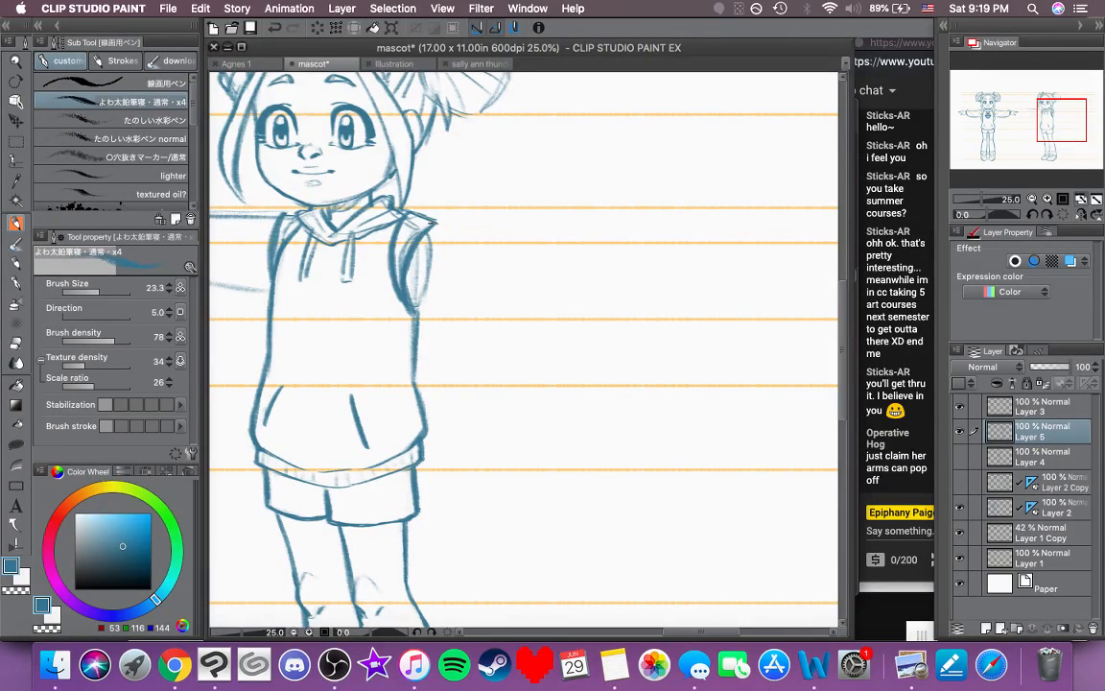
Step: Sketch the near arm's cuff curve and the sleeve's upper edge, with the canvas rotated to -45 degrees
key(super+z)
mouse_move(613, 221)
mouse_down()
mouse_move(600, 285)
mouse_move(623, 288)
mouse_move(652, 255)
mouse_up()
mouse_move(566, 226)
mouse_down()
mouse_move(671, 197)
mouse_move(725, 210)
mouse_up()
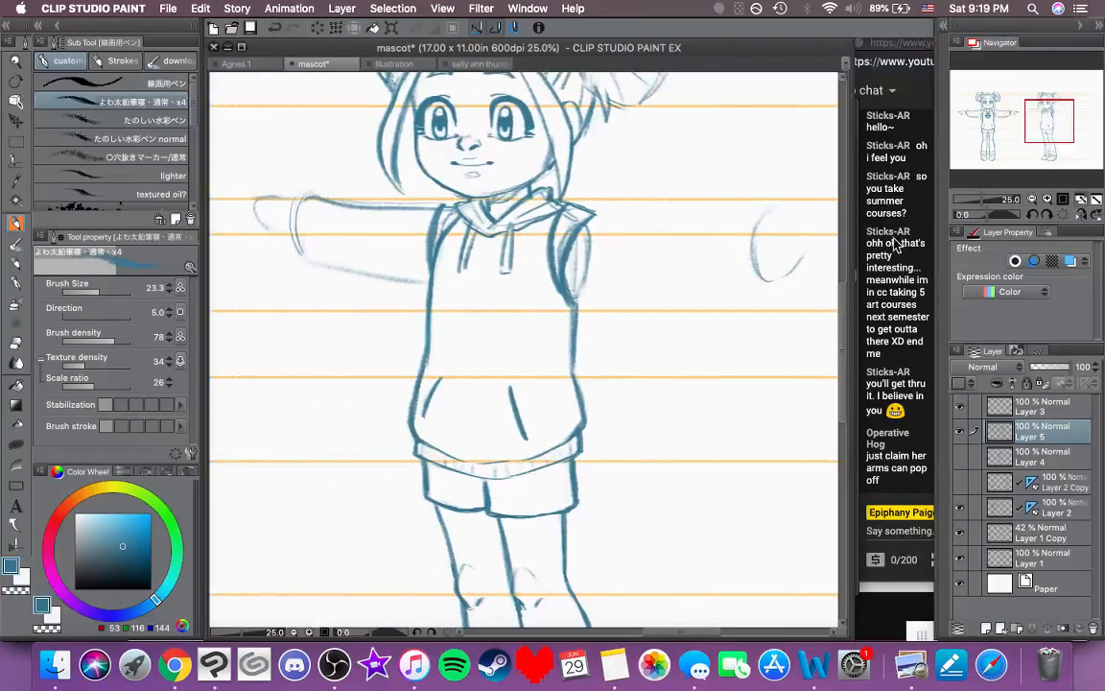
click(1033, 216)
click(1033, 216)
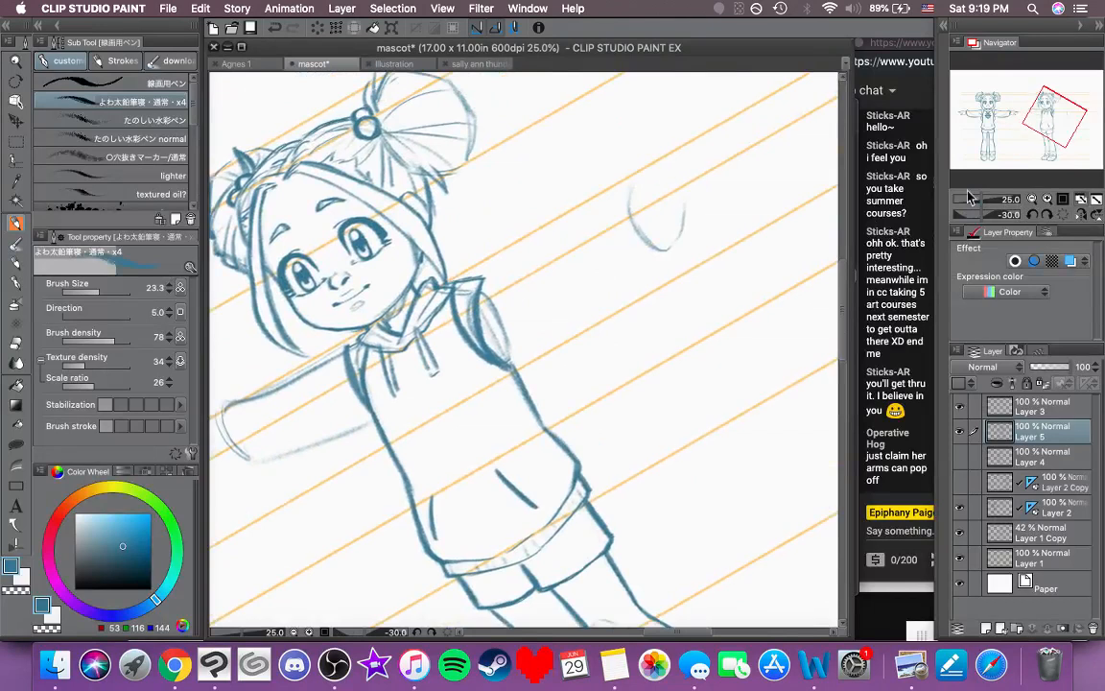
click(1033, 216)
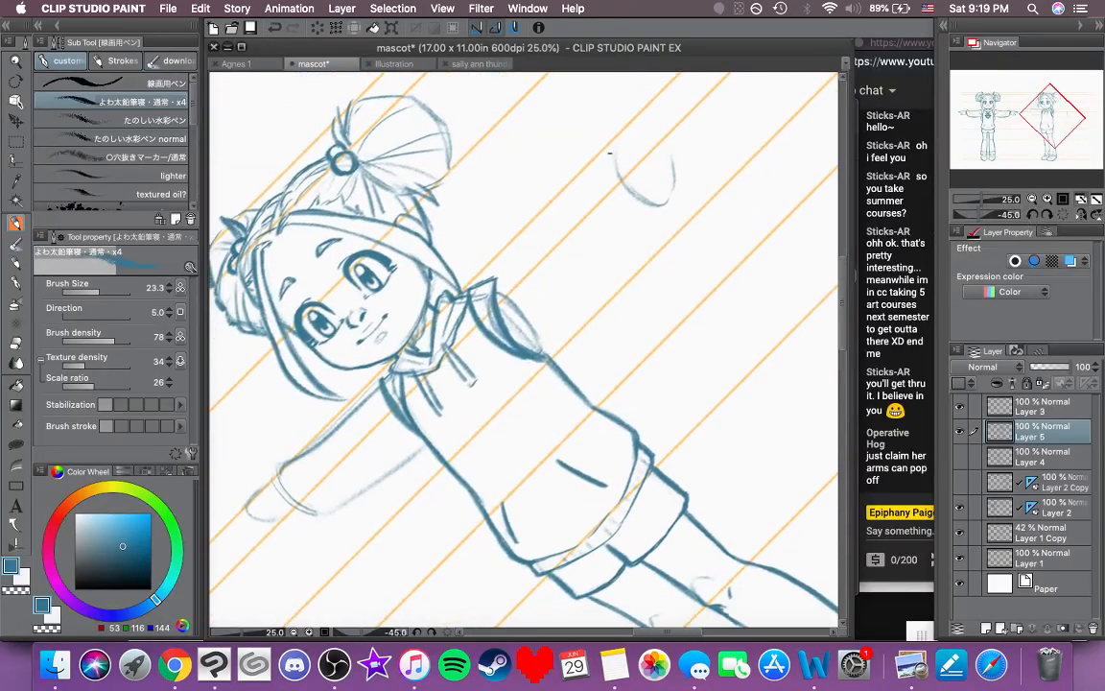
drag(599, 156, 498, 259)
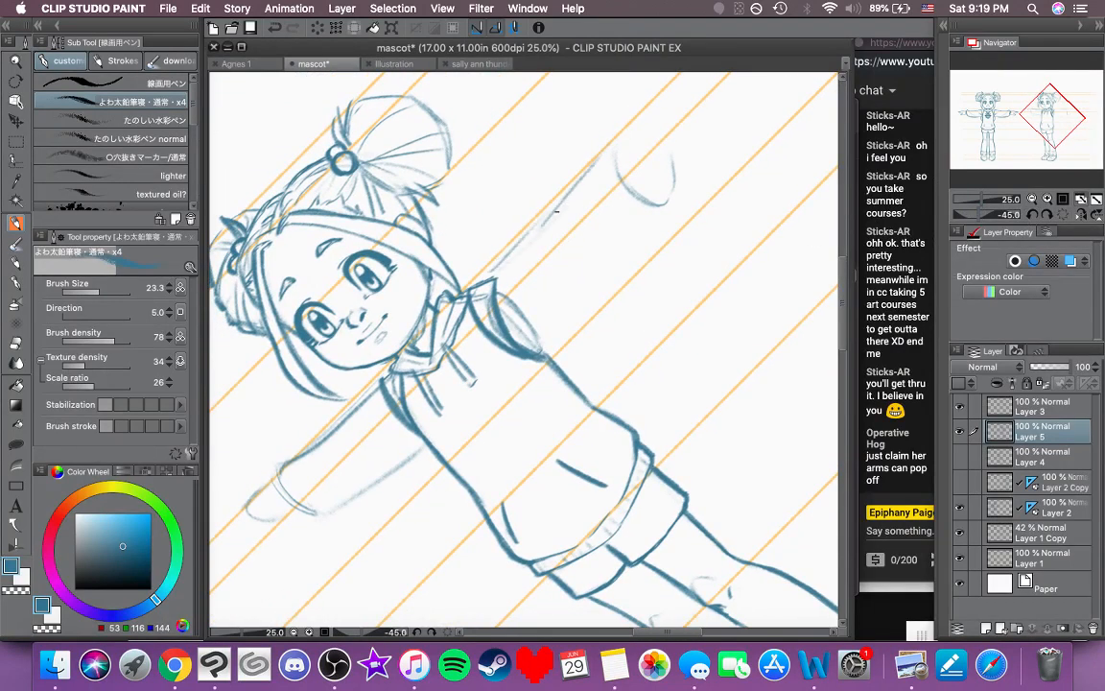
drag(556, 210, 511, 254)
mouse_move(612, 165)
mouse_down()
mouse_move(593, 205)
mouse_move(534, 263)
mouse_up()
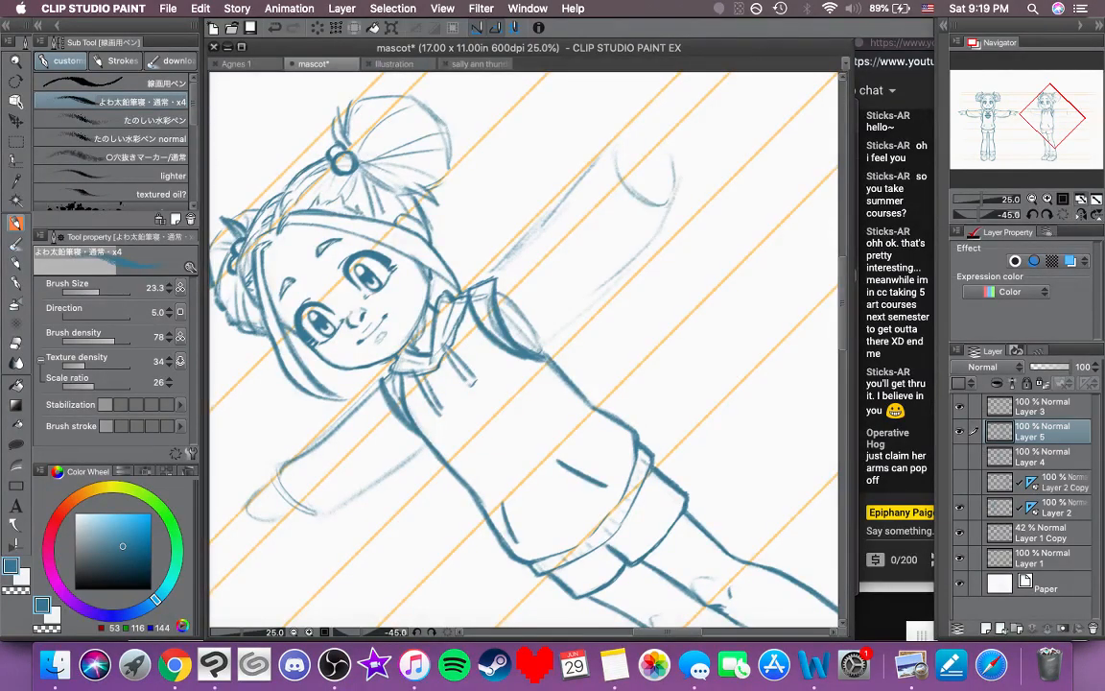
Step: Sketch the near sleeve's lower edge as a curve from the cuff back to the armpit
drag(668, 211, 614, 286)
mouse_move(648, 238)
mouse_down()
mouse_move(601, 297)
mouse_move(537, 339)
mouse_move(610, 279)
mouse_up()
key(super+z)
key(space)
drag(675, 213, 591, 324)
drag(626, 278, 595, 322)
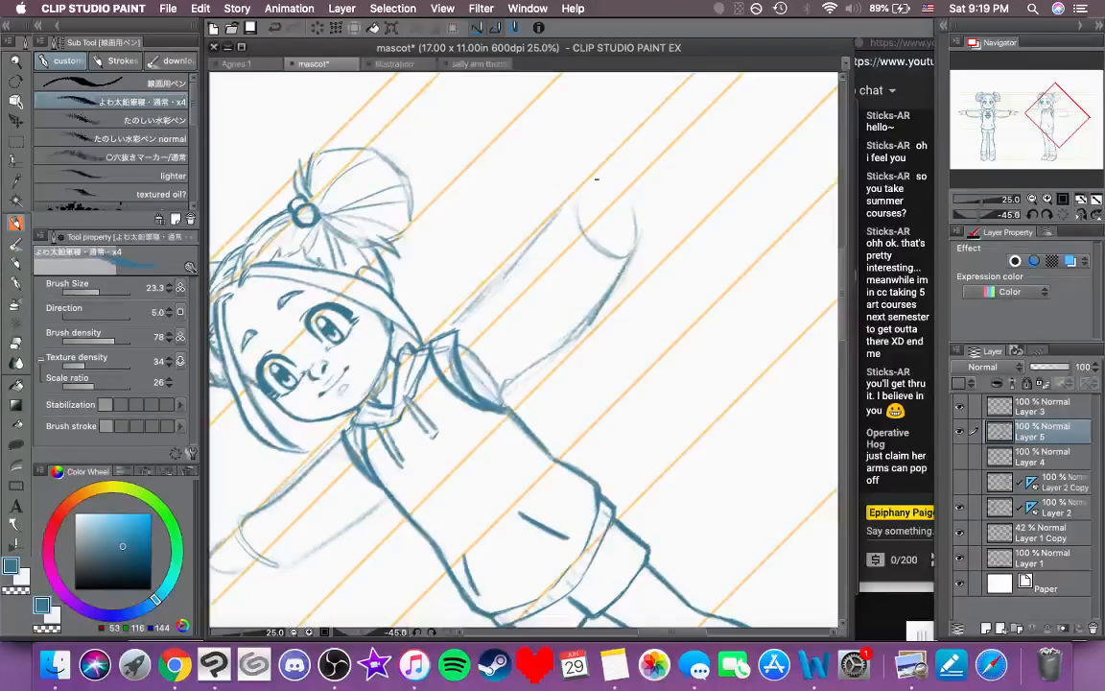
Step: Add a double curved cuff band to the near sleeve and rough in the outstretched hand
mouse_move(587, 185)
mouse_down()
mouse_move(606, 223)
mouse_move(585, 179)
mouse_move(642, 213)
mouse_move(634, 226)
mouse_move(643, 196)
mouse_move(644, 230)
mouse_up()
mouse_move(578, 197)
mouse_down()
mouse_move(620, 239)
mouse_move(592, 227)
mouse_move(648, 239)
mouse_up()
drag(667, 159, 647, 199)
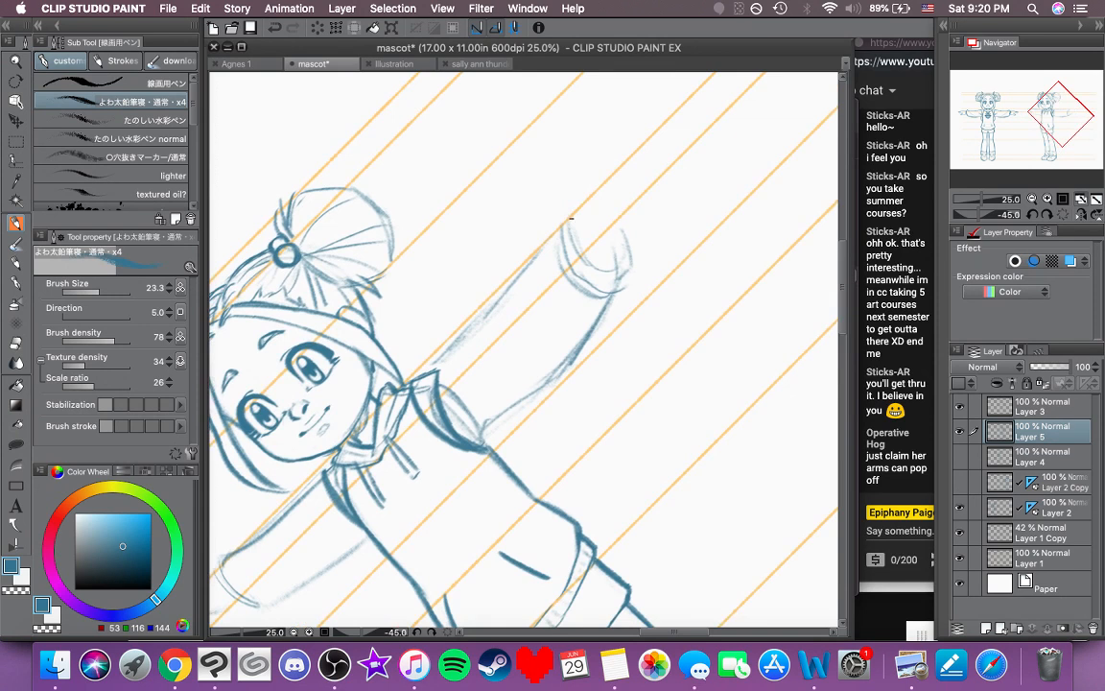
drag(572, 217, 615, 167)
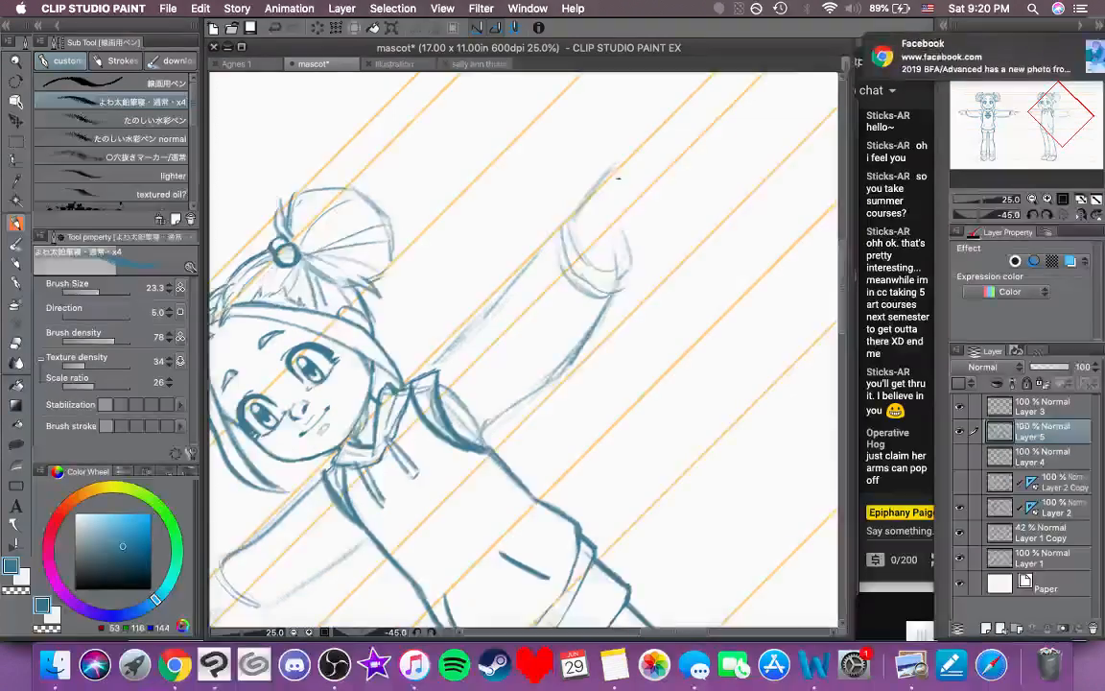
key(super+z)
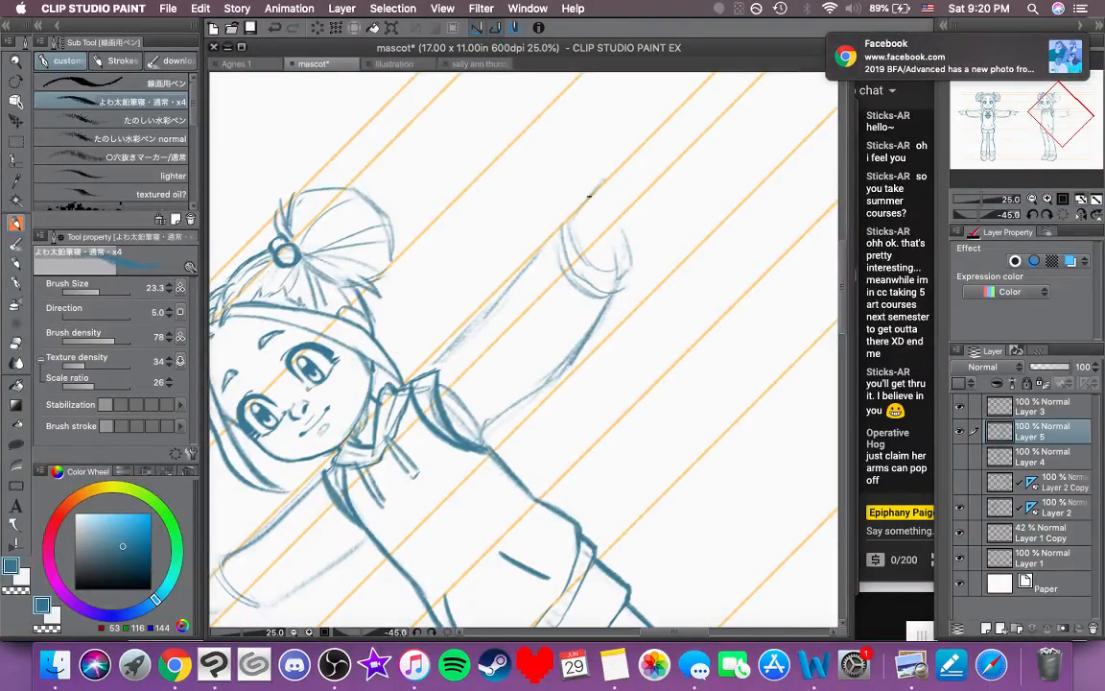
mouse_move(576, 200)
mouse_down()
mouse_move(638, 151)
mouse_move(651, 167)
mouse_up()
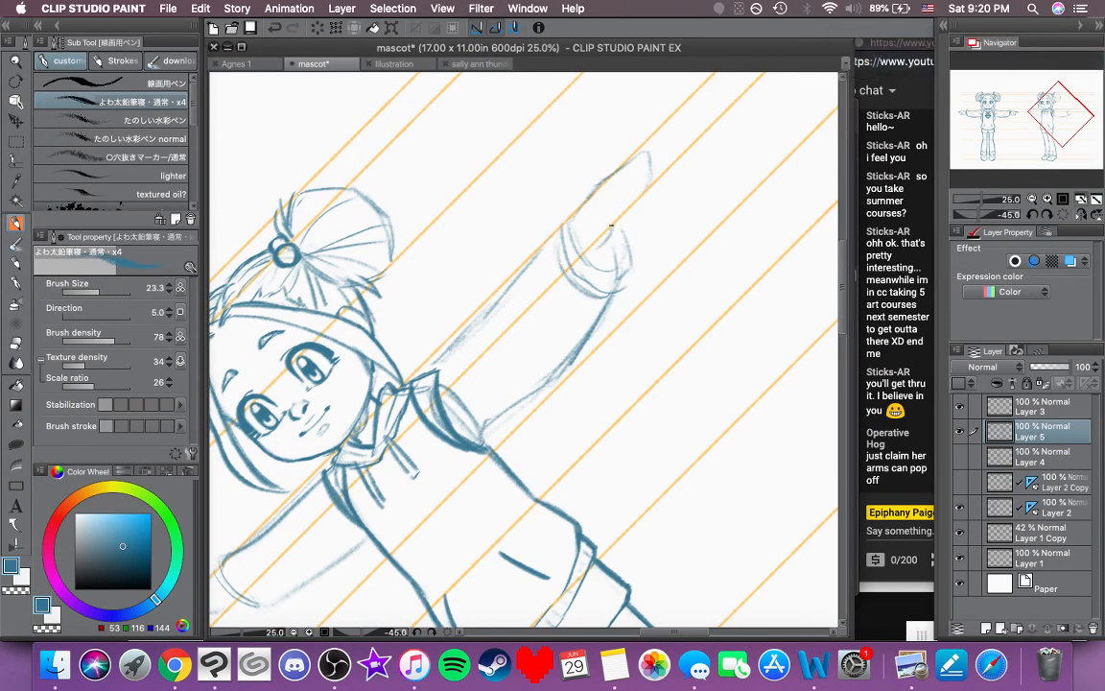
Step: Reset the canvas rotation and draw the visible side of the backpack beneath the near arm
click(1063, 215)
mouse_move(533, 368)
mouse_down()
mouse_move(644, 437)
mouse_move(744, 436)
mouse_move(787, 382)
mouse_move(837, 378)
mouse_up()
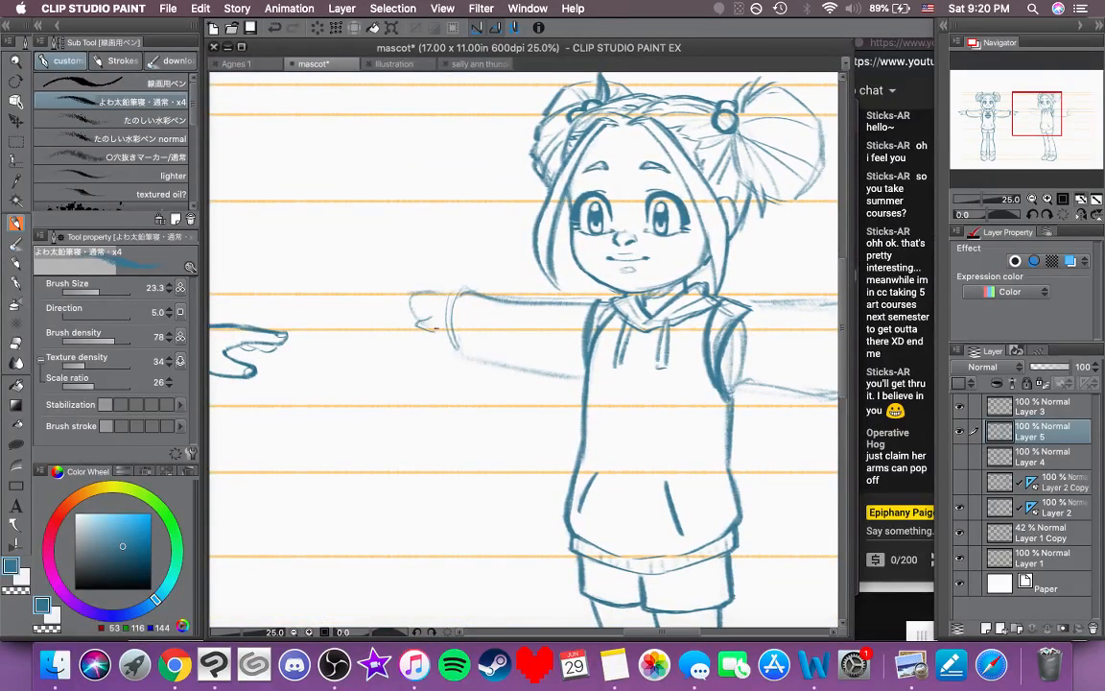
mouse_move(736, 444)
mouse_down()
mouse_move(621, 384)
mouse_move(656, 341)
mouse_move(623, 392)
mouse_up()
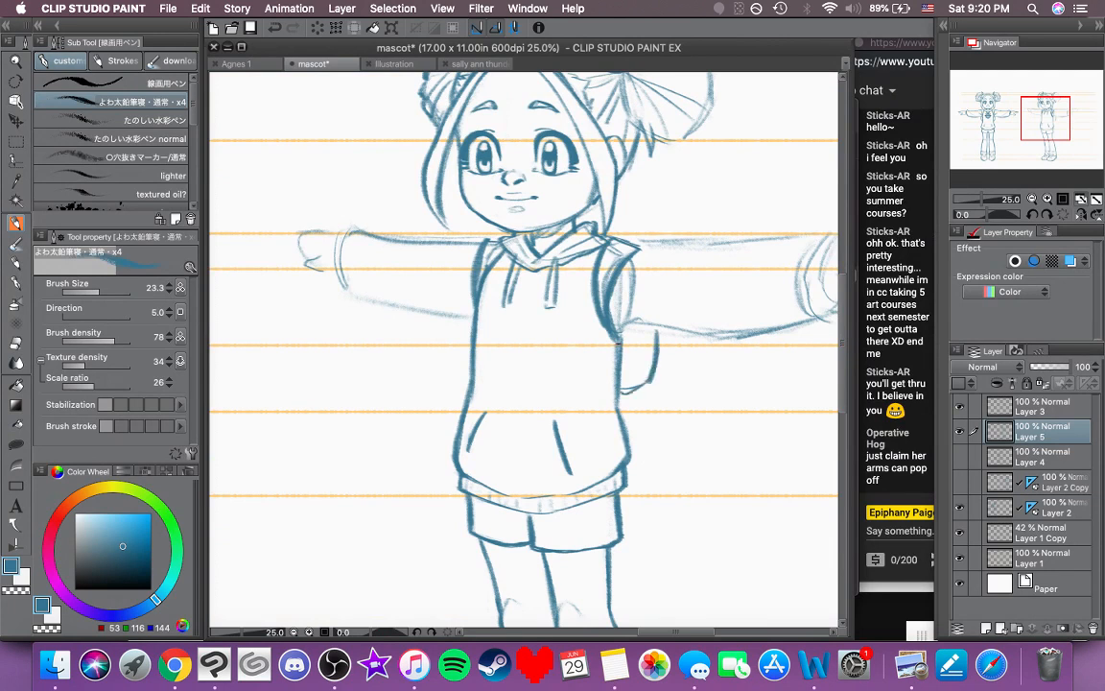
drag(604, 319, 629, 380)
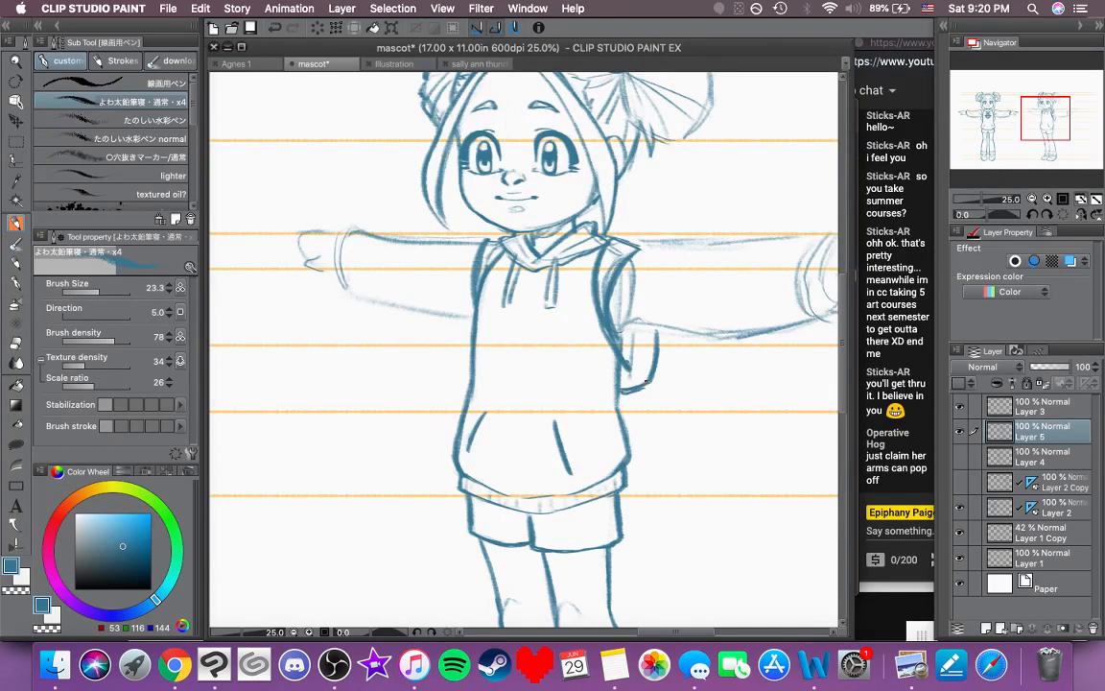
drag(643, 334, 637, 381)
Step: Add fold lines to both sleeves near the armpits and firm up the far sleeve's underside and cuff
scroll(641, 330, right, 3)
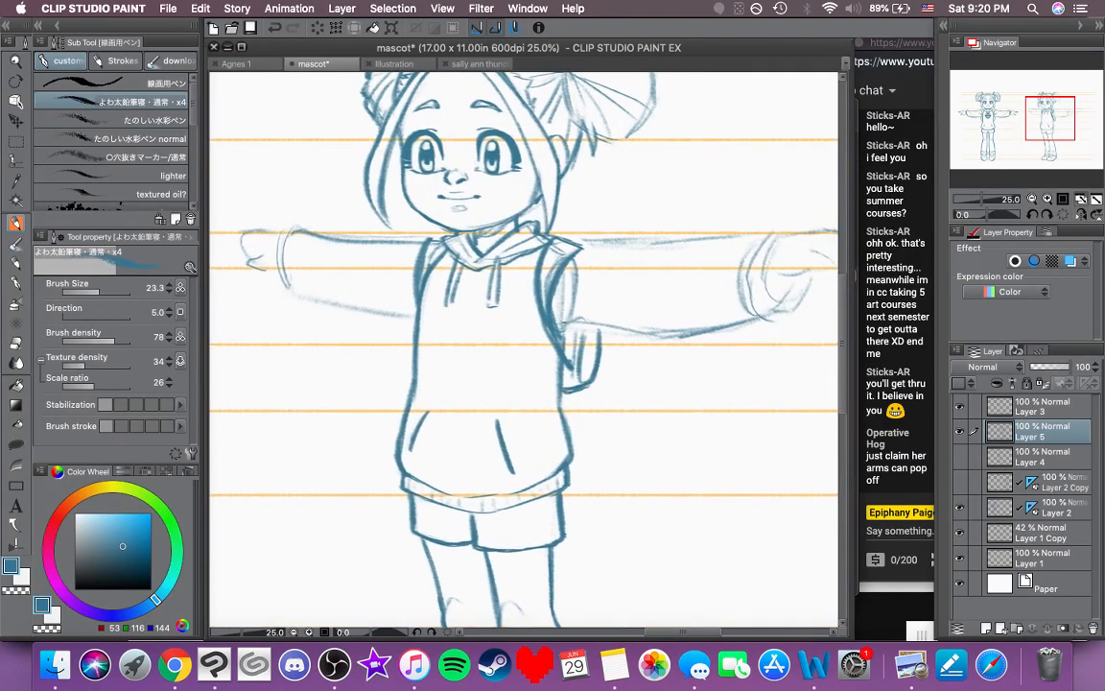
scroll(439, 263, left, 4)
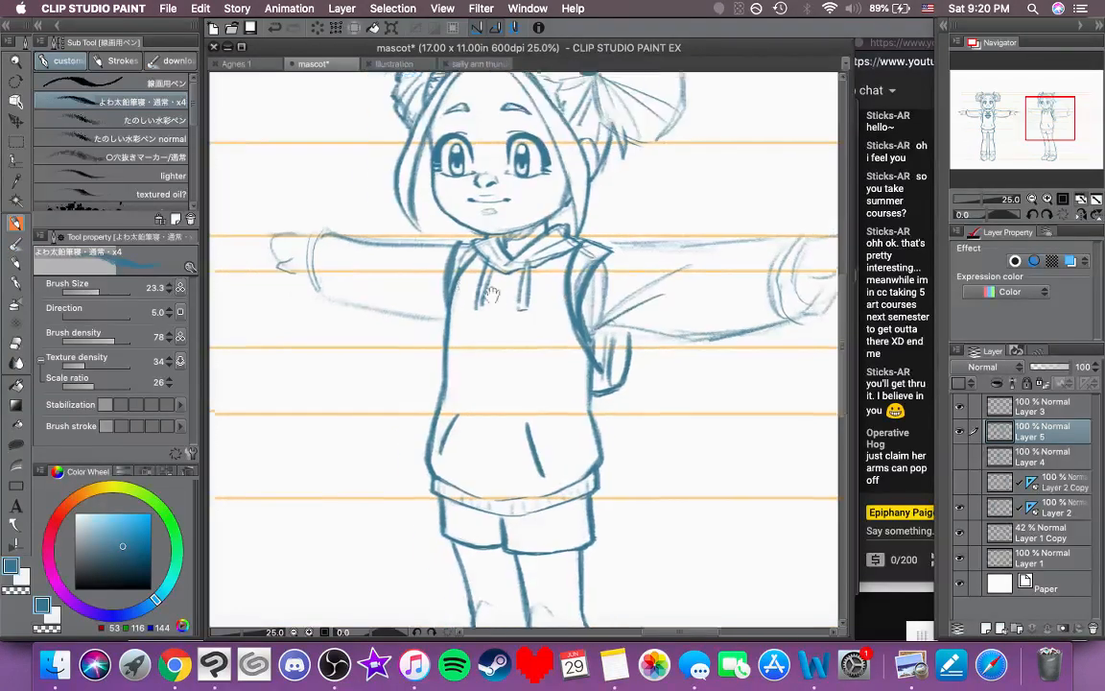
scroll(423, 288, left, 3)
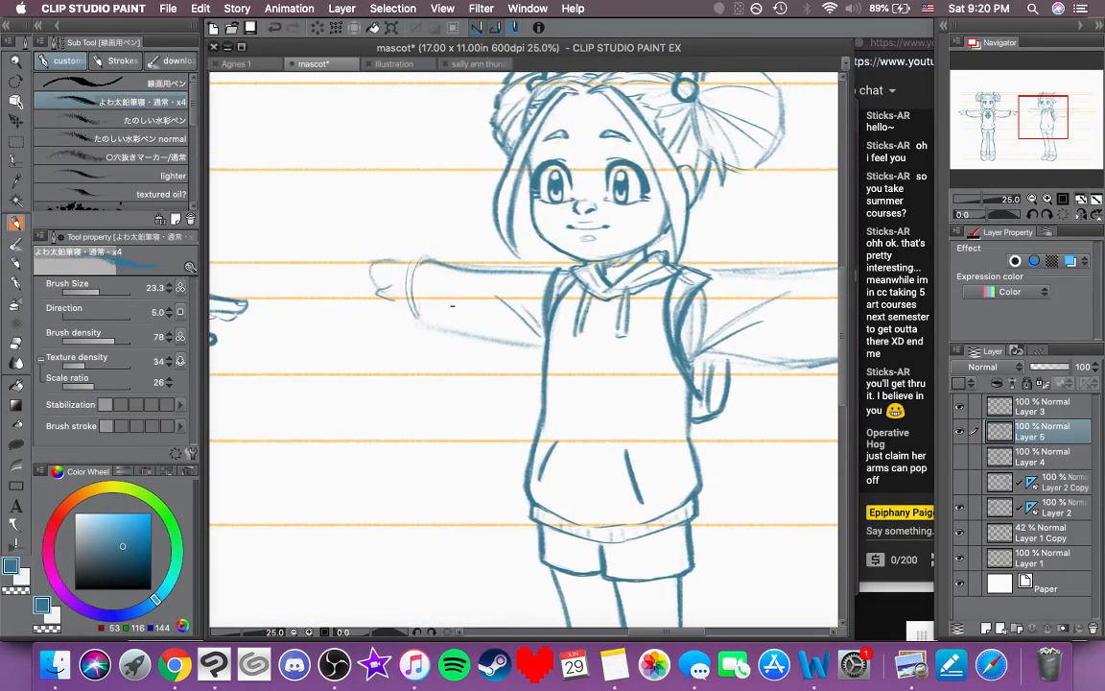
mouse_move(411, 305)
mouse_down()
mouse_move(469, 338)
mouse_move(525, 344)
mouse_up()
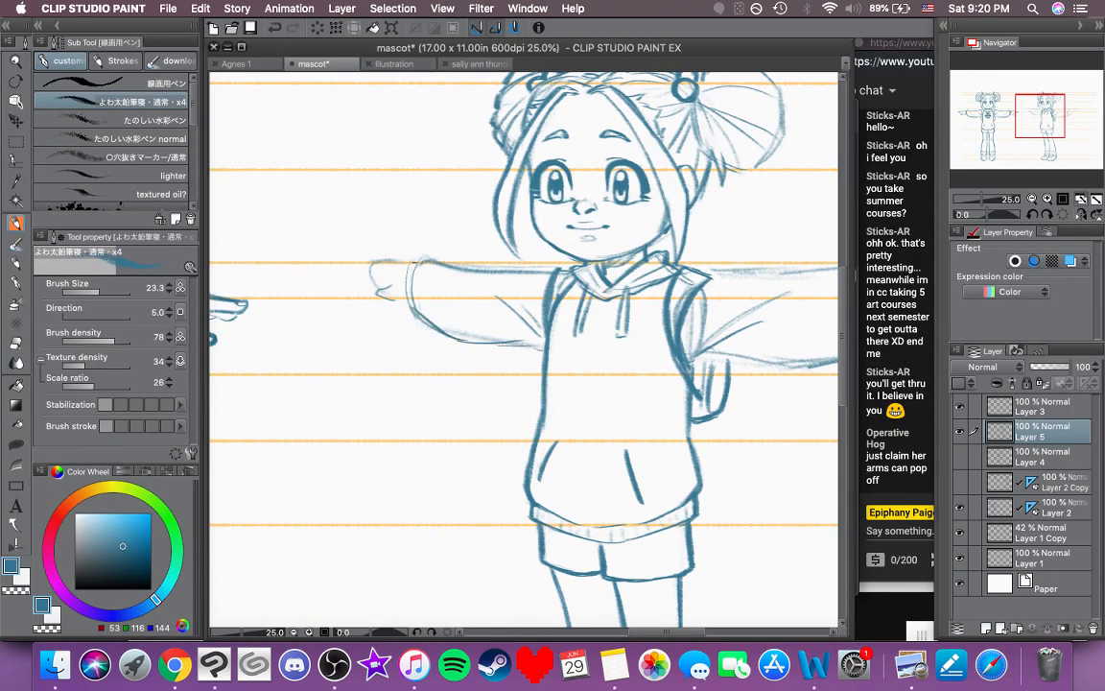
mouse_move(409, 261)
mouse_down()
mouse_move(400, 288)
mouse_move(411, 305)
mouse_up()
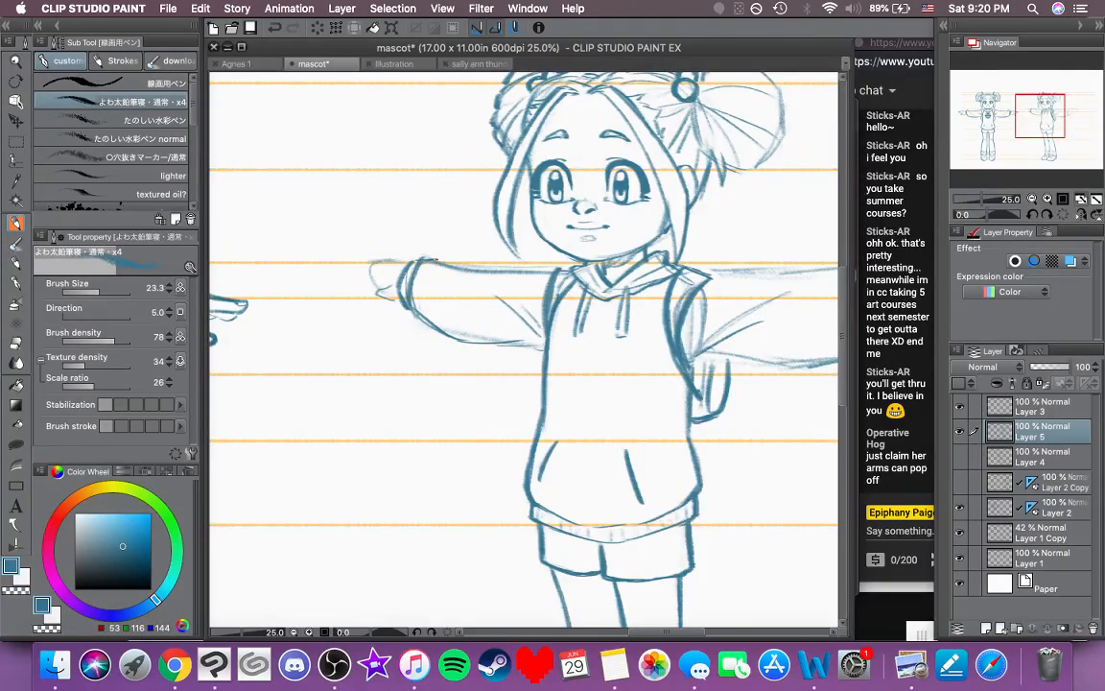
mouse_move(452, 267)
mouse_down()
mouse_move(526, 274)
mouse_move(509, 279)
mouse_up()
key(super+z)
Step: Darken the near sleeve's outline and cuff band, and define the palm edge inside the cuff
drag(609, 356, 449, 325)
mouse_move(550, 239)
mouse_down()
mouse_move(533, 263)
mouse_move(577, 236)
mouse_move(616, 236)
mouse_up()
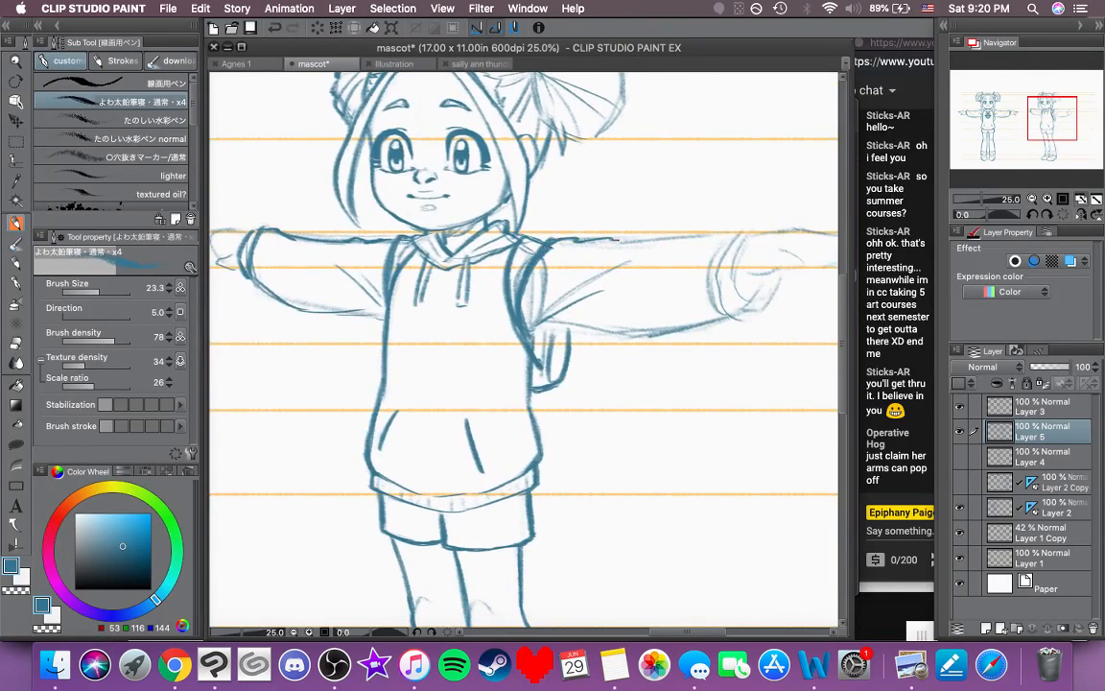
mouse_move(710, 246)
mouse_down()
mouse_move(611, 228)
mouse_move(627, 209)
mouse_move(597, 221)
mouse_move(622, 247)
mouse_move(633, 295)
mouse_up()
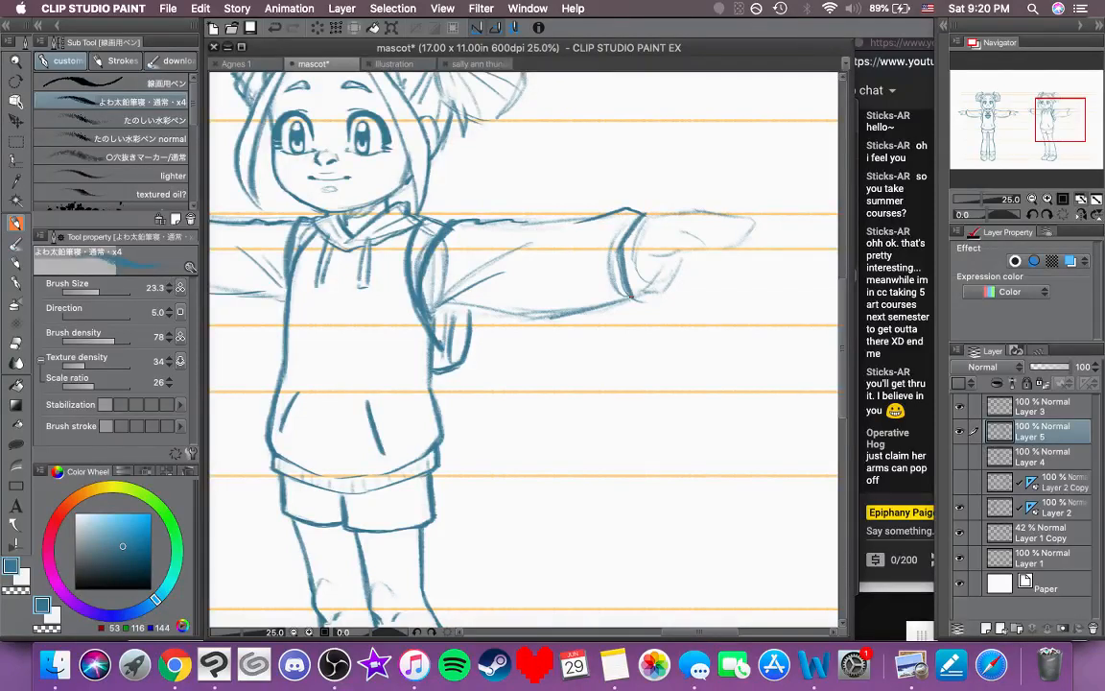
drag(622, 250, 634, 295)
mouse_move(658, 208)
mouse_down()
mouse_move(643, 244)
mouse_move(660, 288)
mouse_move(649, 279)
mouse_up()
drag(724, 247, 645, 286)
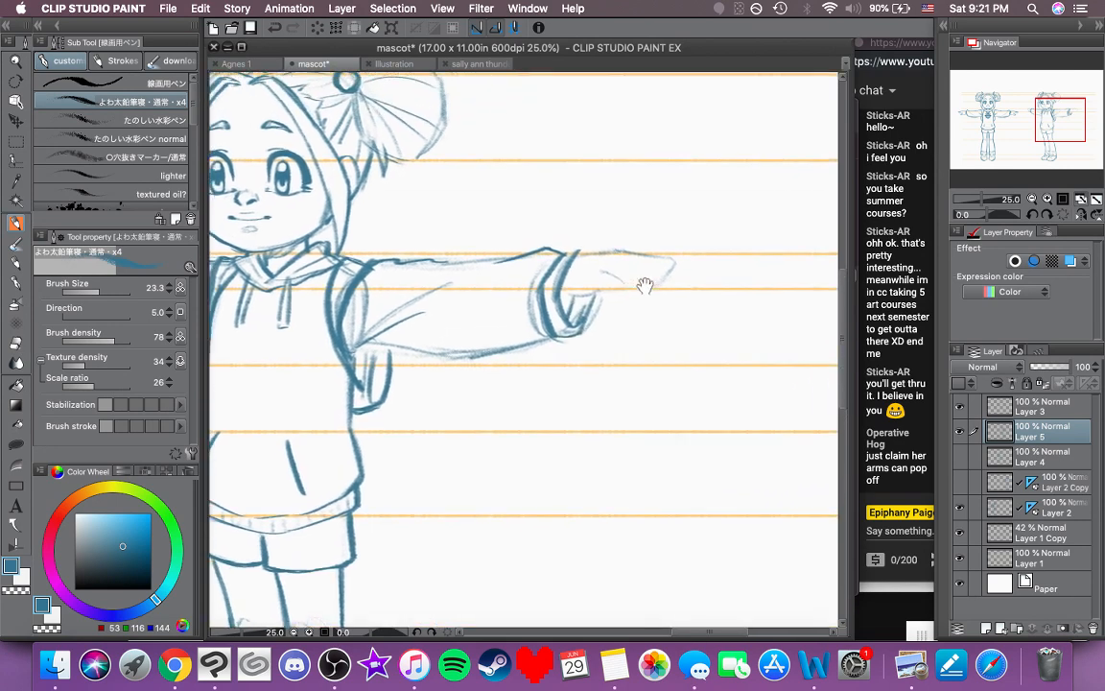
Step: Draw the near hand's thumb and separate outstretched fingers over the rough shape
drag(575, 293, 592, 292)
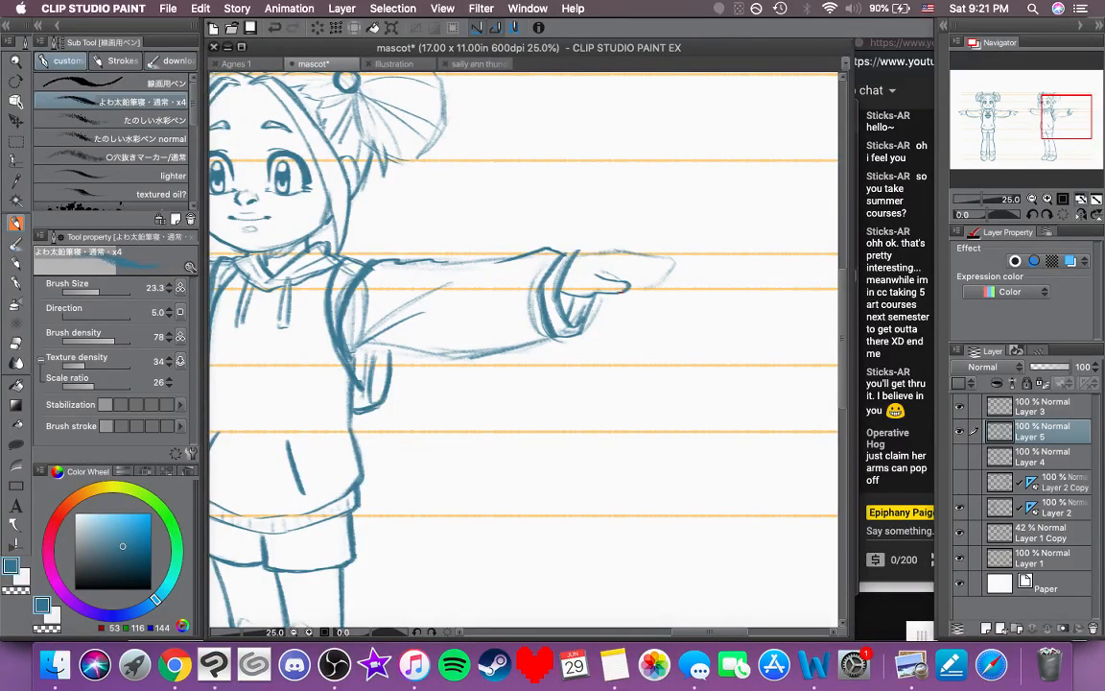
drag(585, 243, 542, 258)
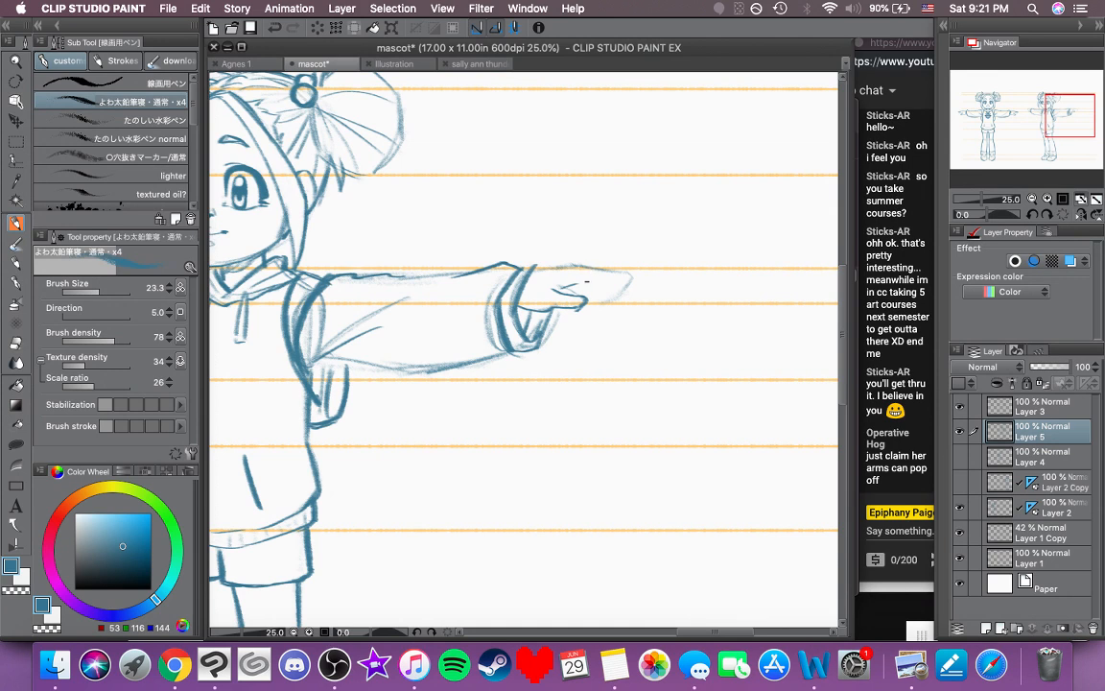
key(super+z)
drag(583, 284, 623, 281)
key(super+z)
key(super+z)
drag(554, 268, 630, 278)
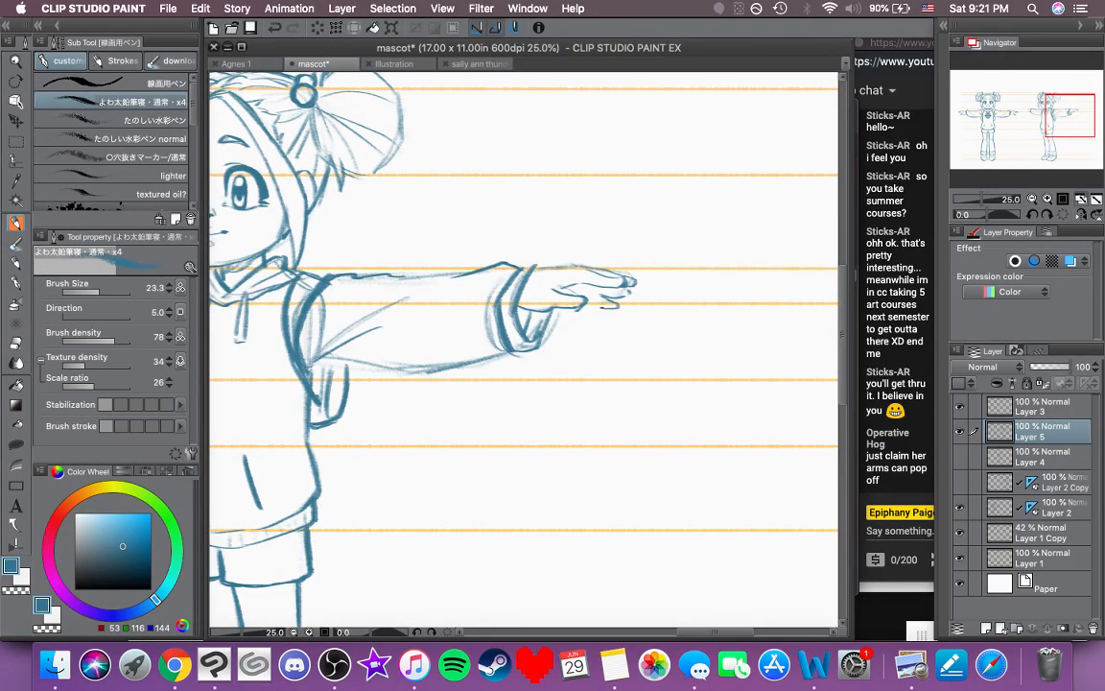
key(super+z)
drag(588, 351, 611, 367)
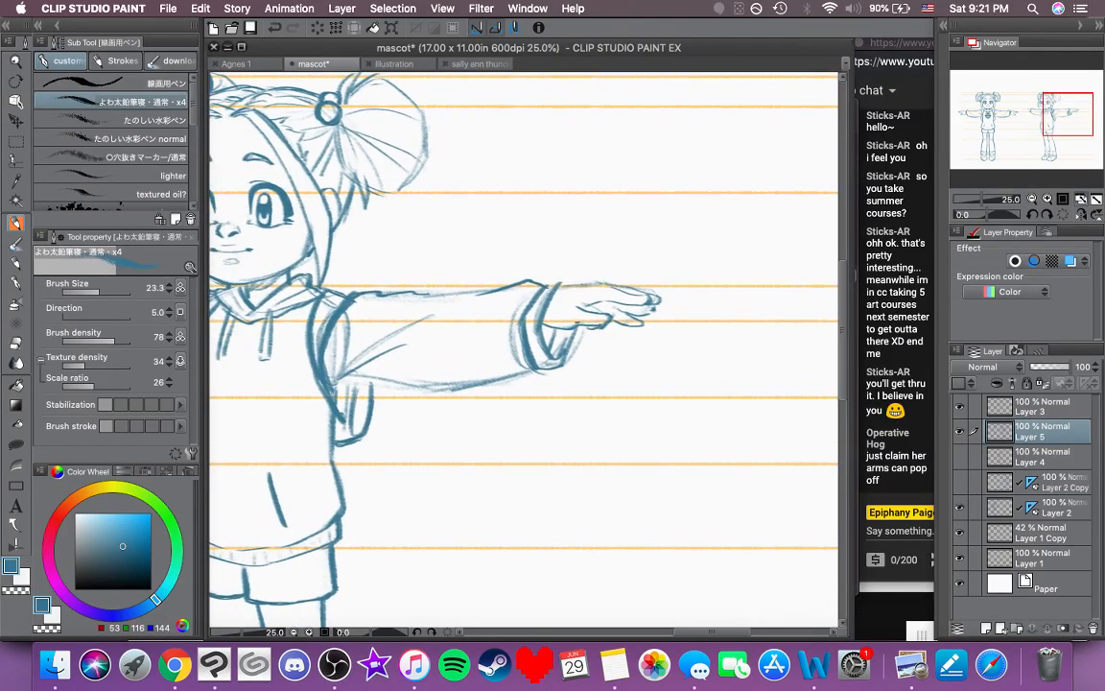
Step: Shade the inside of the near sleeve's cuff opening below the hand
drag(540, 295, 529, 314)
key(super+z)
scroll(607, 376, up, 2)
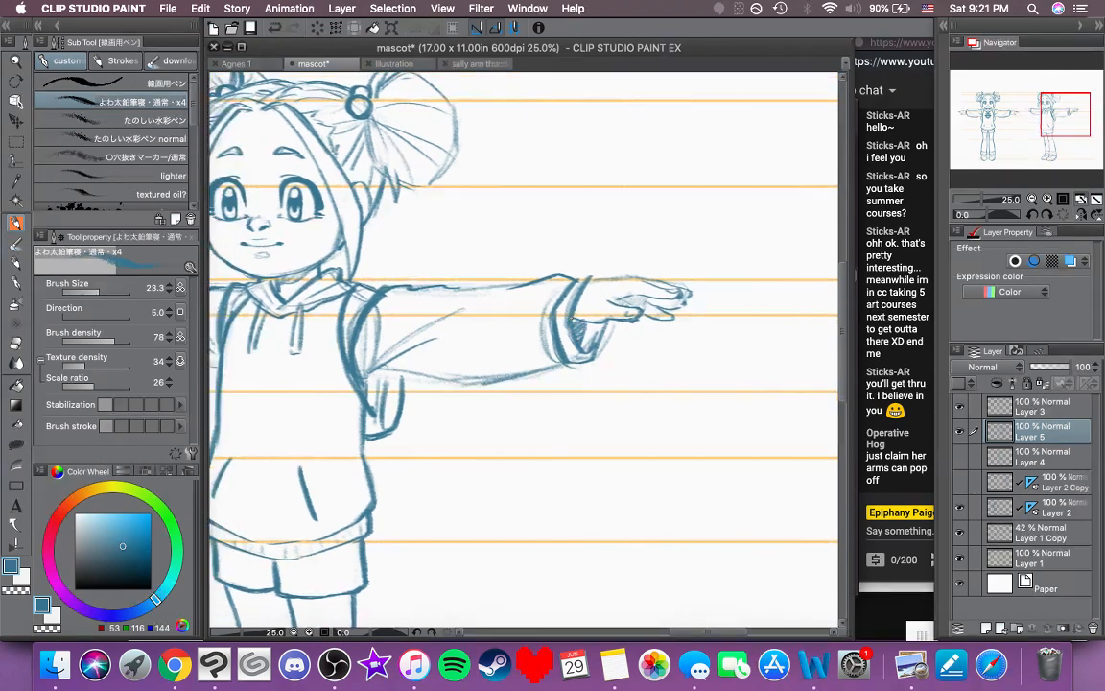
Step: Erase the outer edge of the near sleeve's cuff band and the stray lines below it using the transparent colour
click(15, 591)
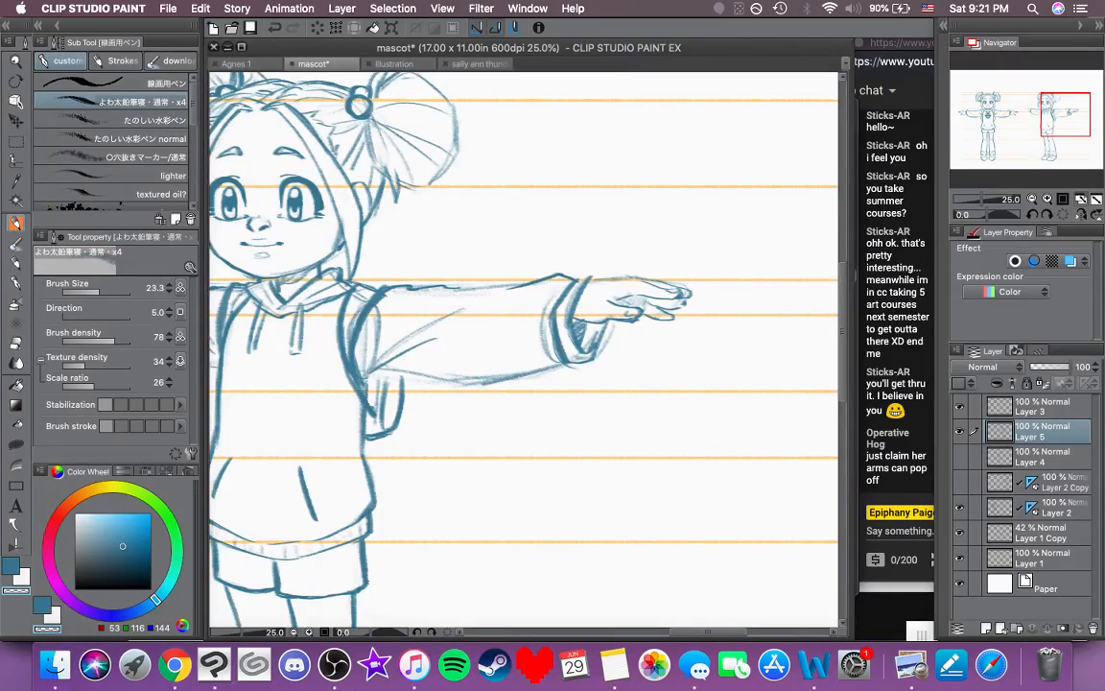
drag(543, 322, 557, 356)
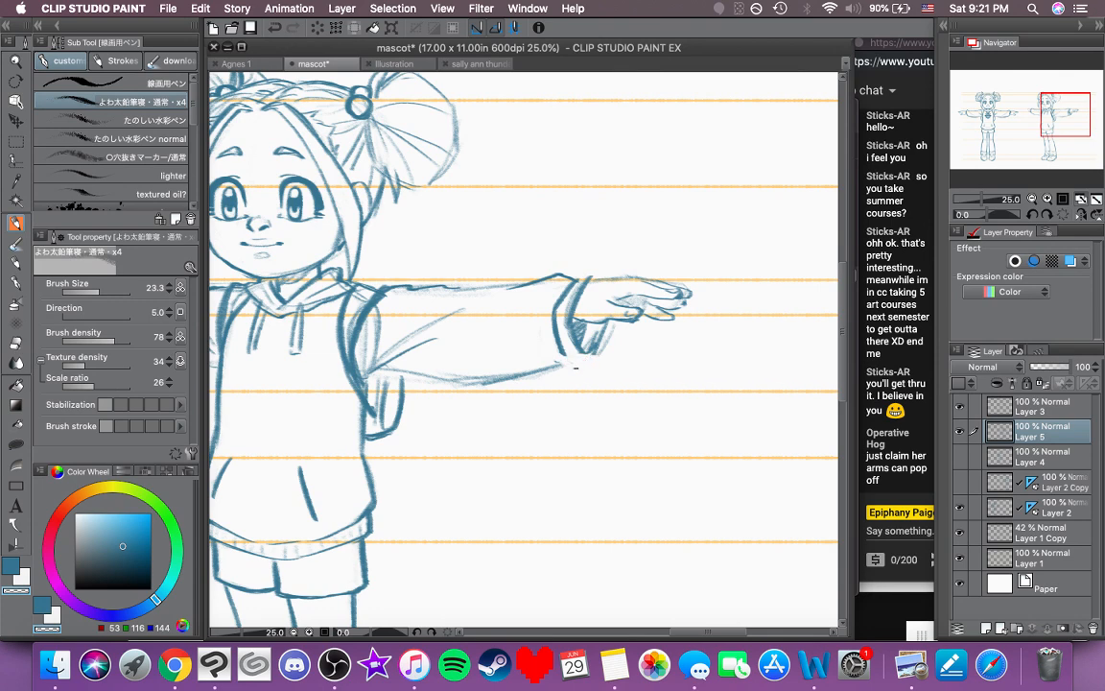
drag(612, 328, 599, 352)
drag(274, 336, 814, 326)
drag(308, 329, 154, 319)
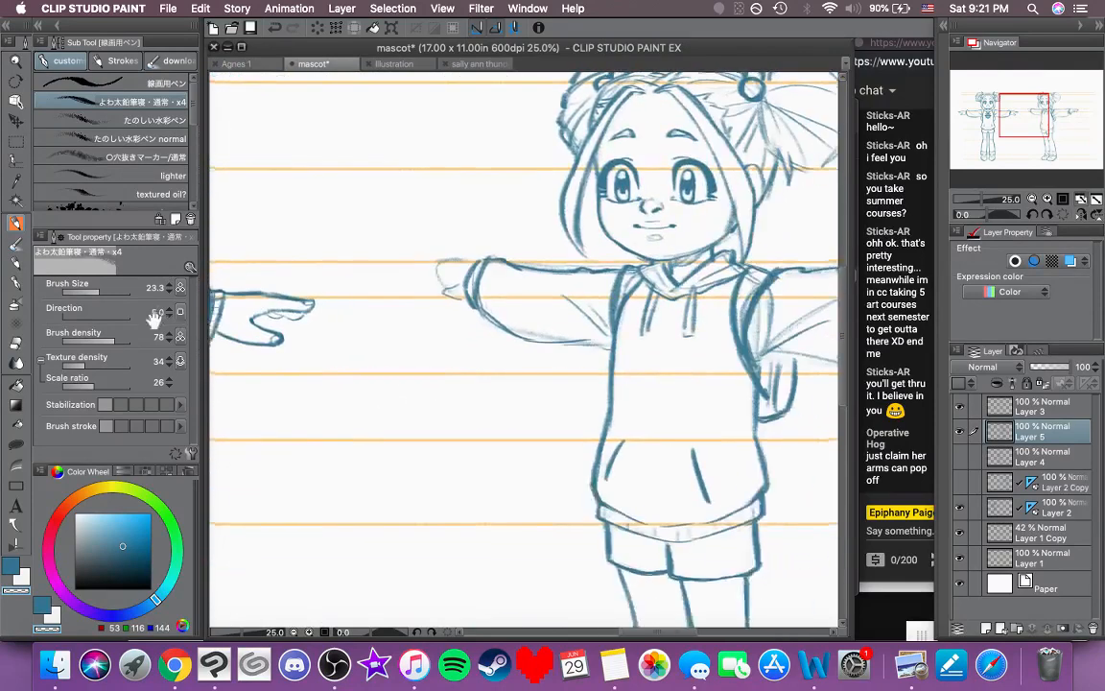
mouse_move(424, 342)
mouse_down()
mouse_move(582, 348)
mouse_move(163, 347)
mouse_move(72, 362)
mouse_move(52, 379)
mouse_move(66, 391)
mouse_up()
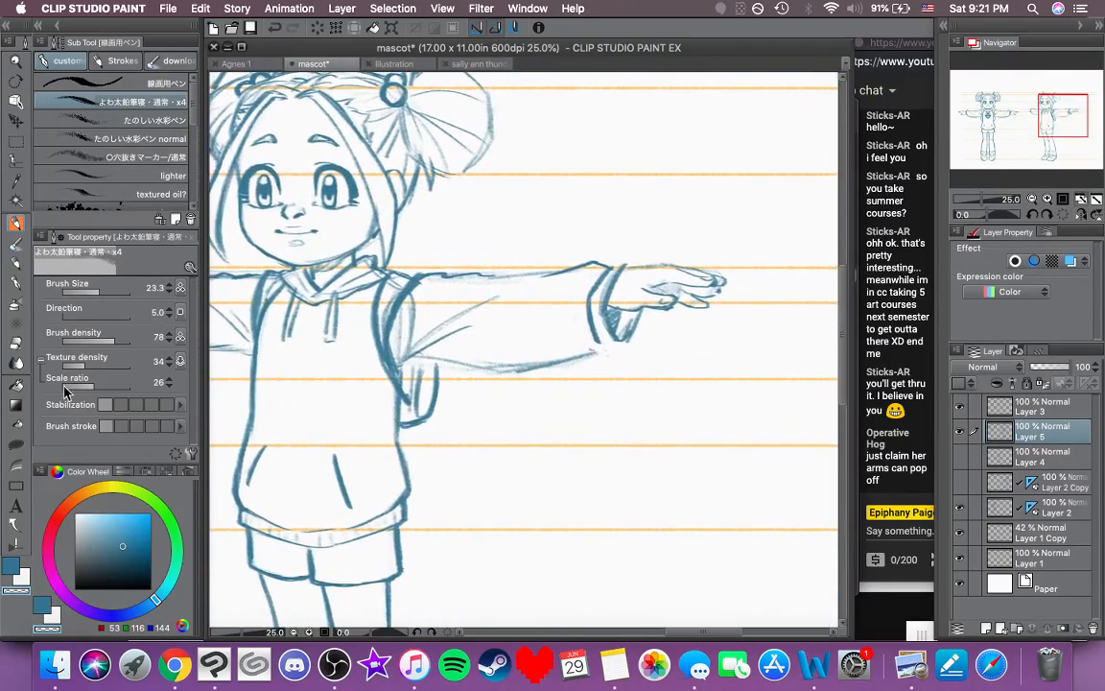
Step: Redraw the near sleeve's cuff edge in blue, closing its upper and lower corners
click(12, 565)
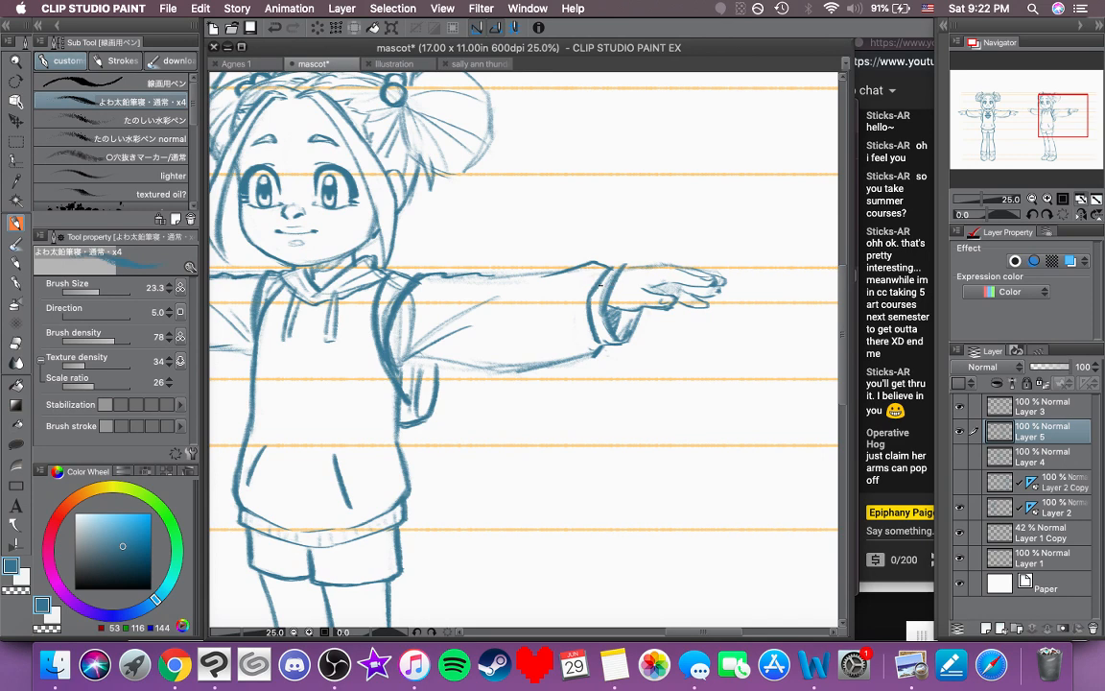
drag(613, 268, 628, 263)
drag(509, 309, 681, 300)
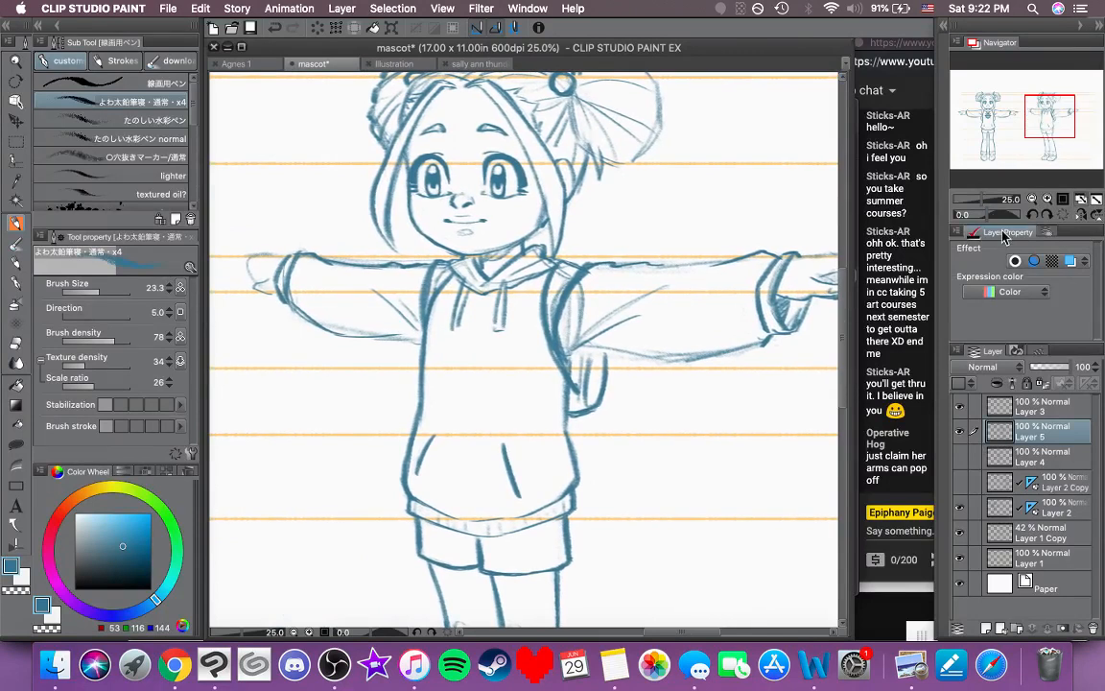
Step: Merge Layer 3 down into Layer 5
click(1043, 199)
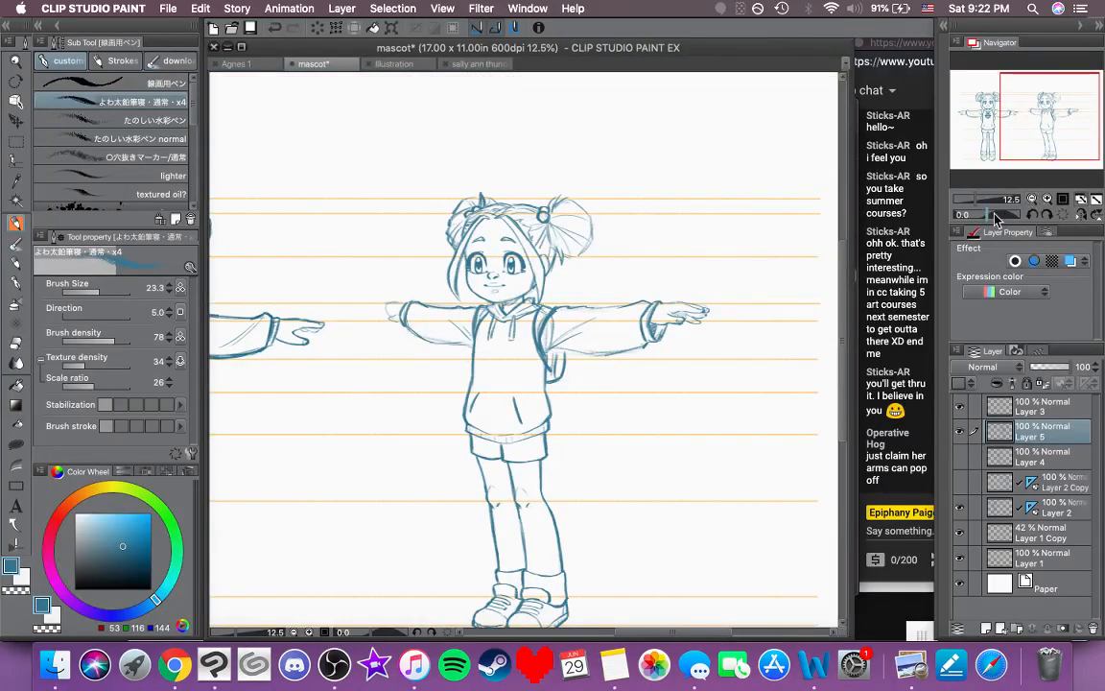
drag(434, 297, 652, 283)
drag(523, 293, 377, 304)
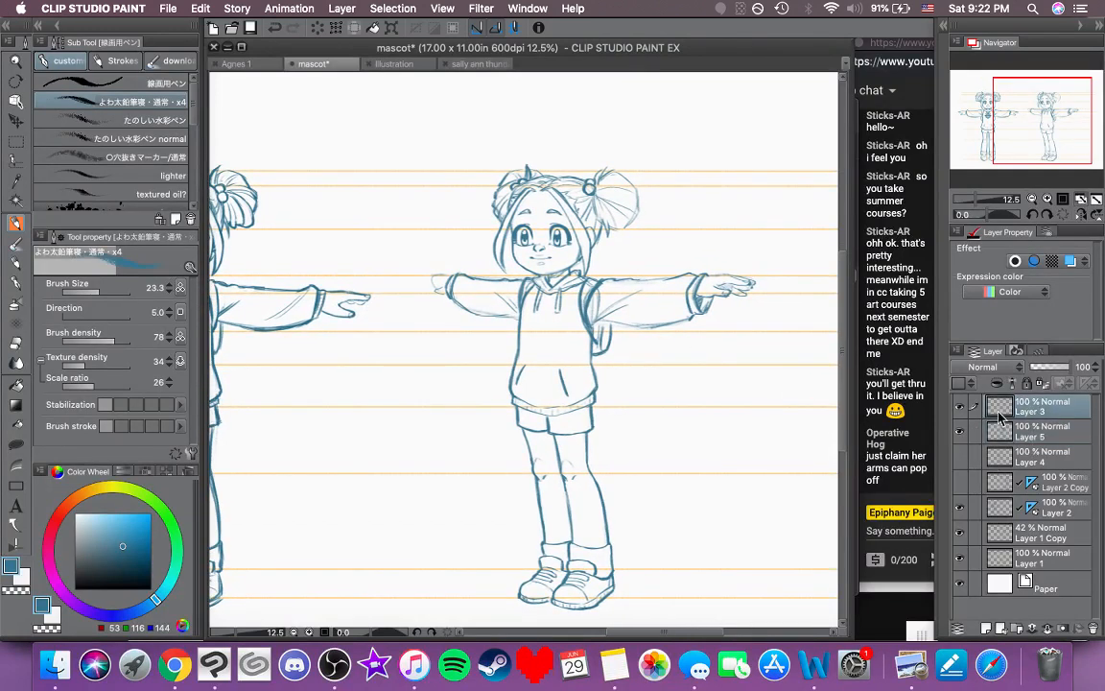
key(alt+bracketright)
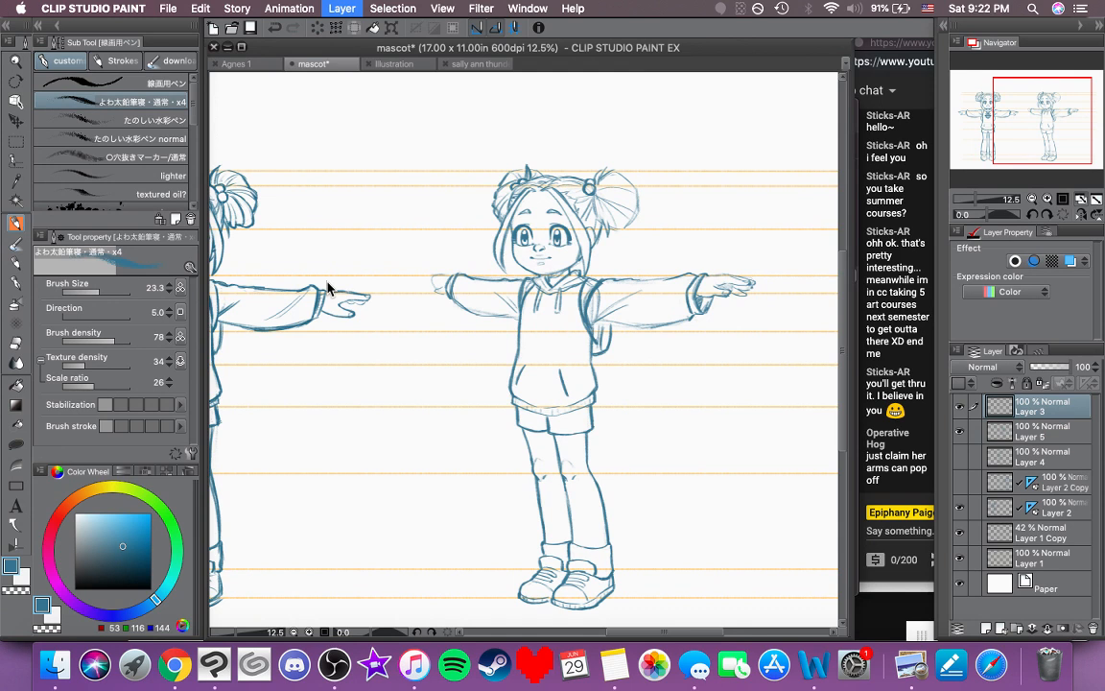
key(super+e)
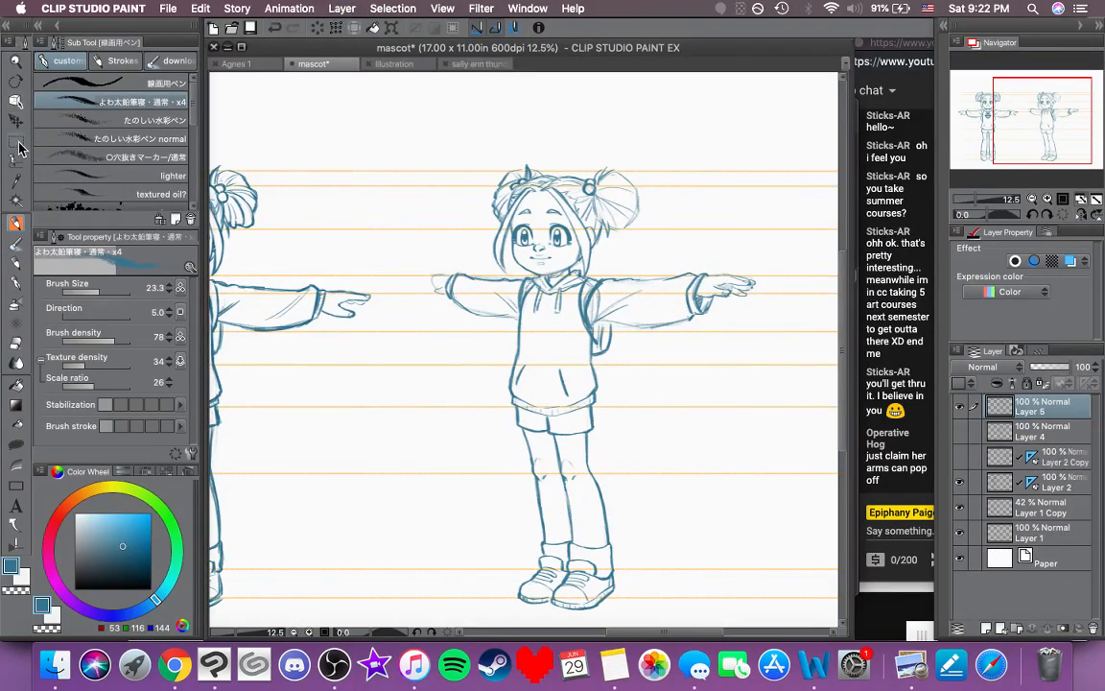
Step: Lasso the near arm on Layer 5, skew its hand end slightly downward with a free transform, and deselect it
key(m)
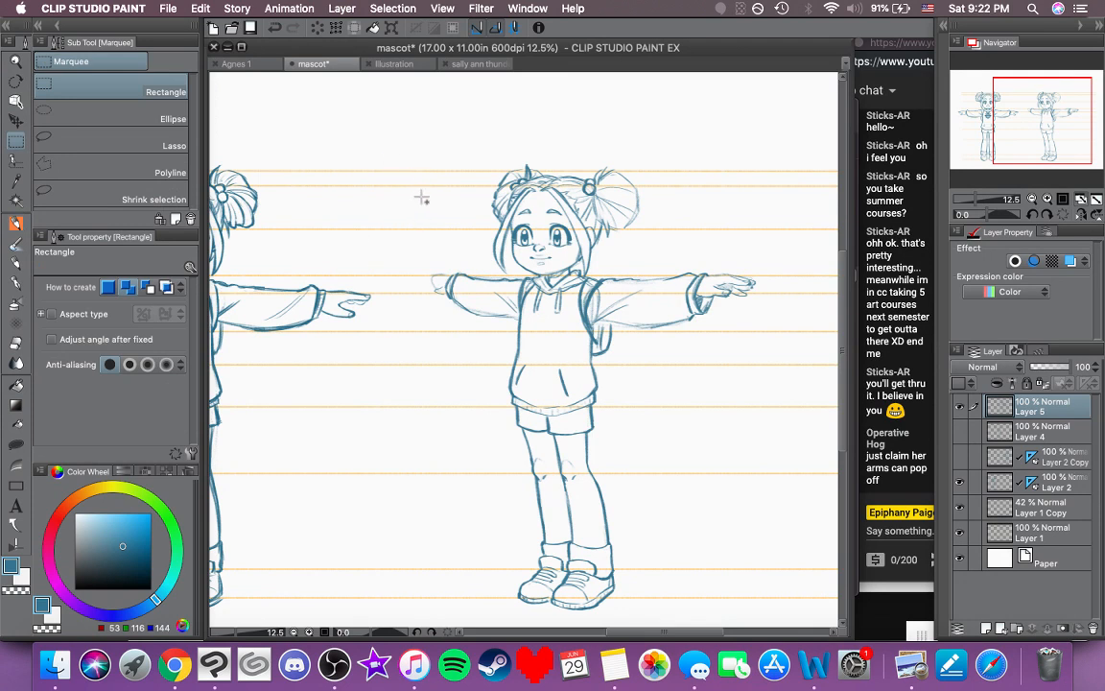
click(79, 134)
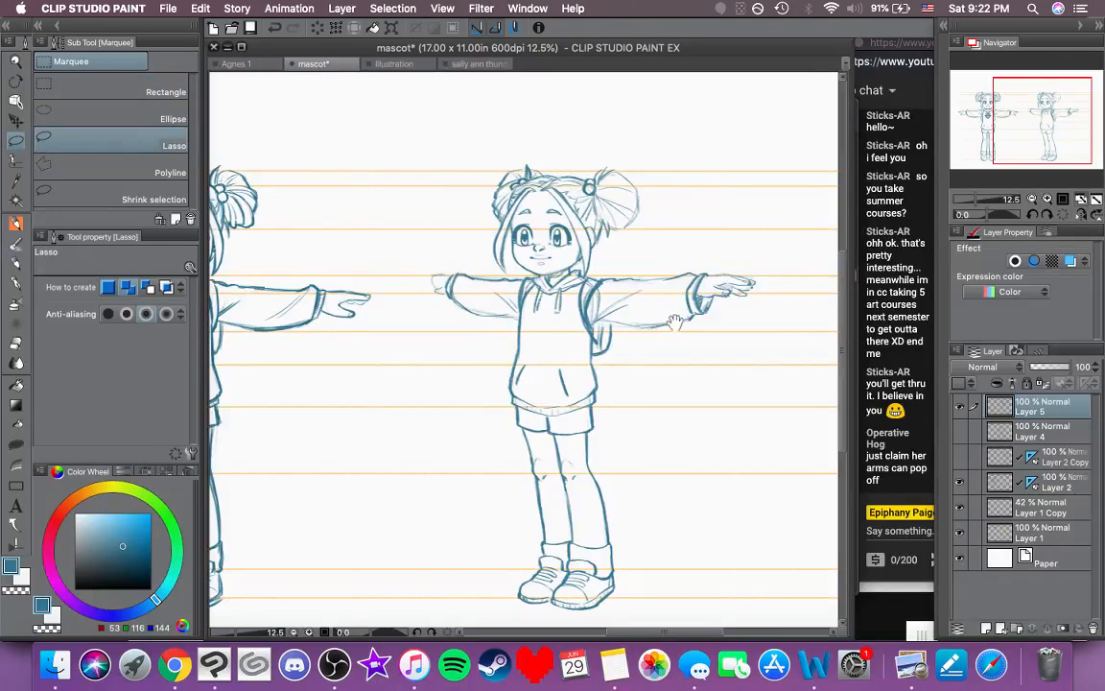
scroll(607, 290, right, 3)
mouse_move(568, 266)
mouse_down()
mouse_move(550, 311)
mouse_move(582, 330)
mouse_move(720, 305)
mouse_move(671, 247)
mouse_move(566, 265)
mouse_up()
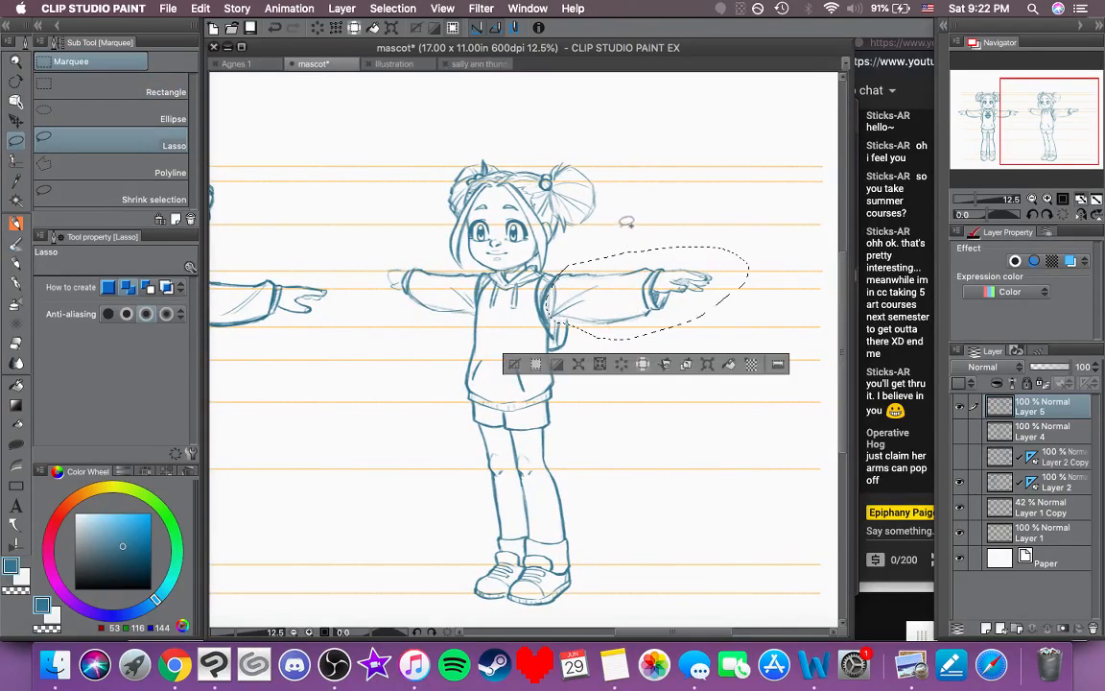
key(super+t)
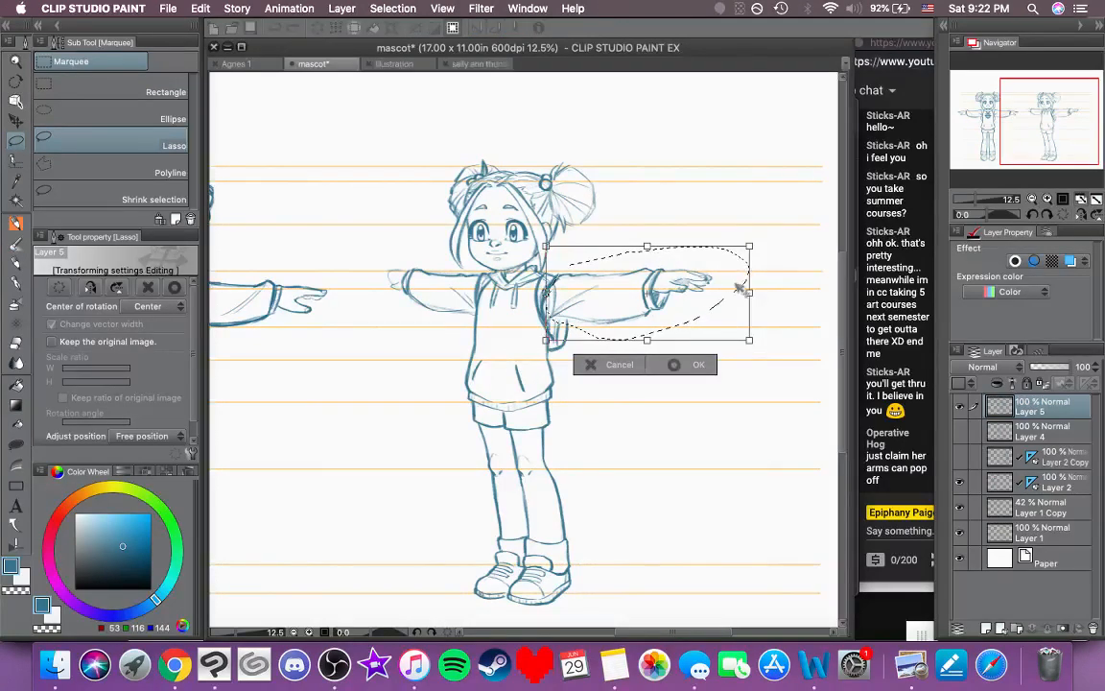
drag(750, 292, 744, 317)
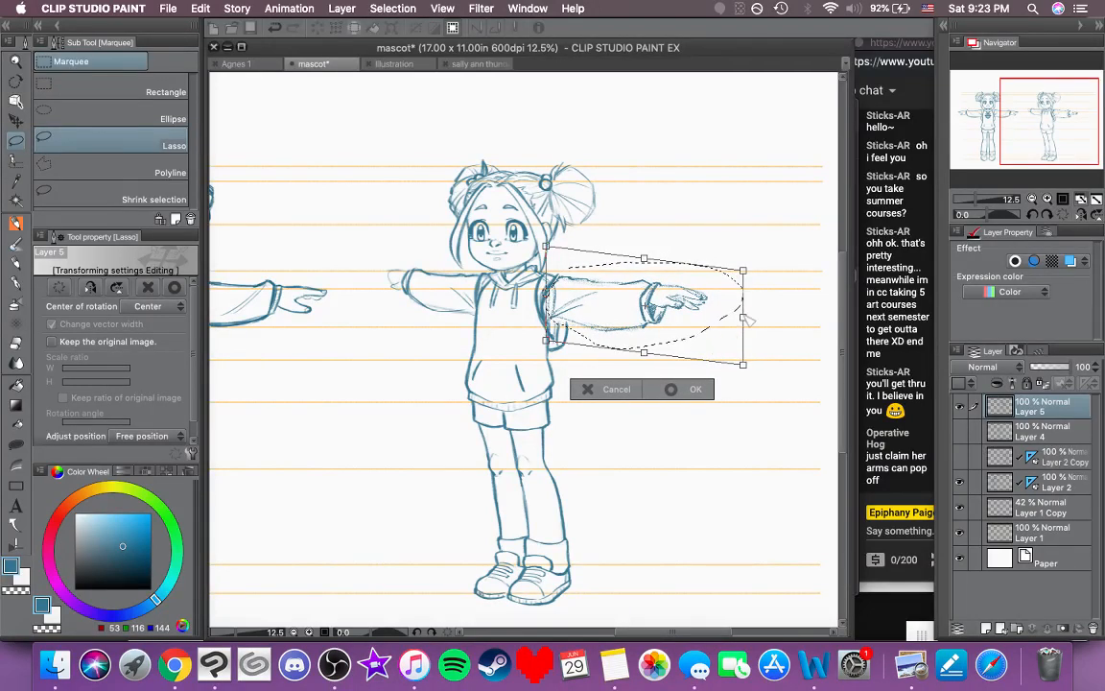
drag(748, 319, 749, 319)
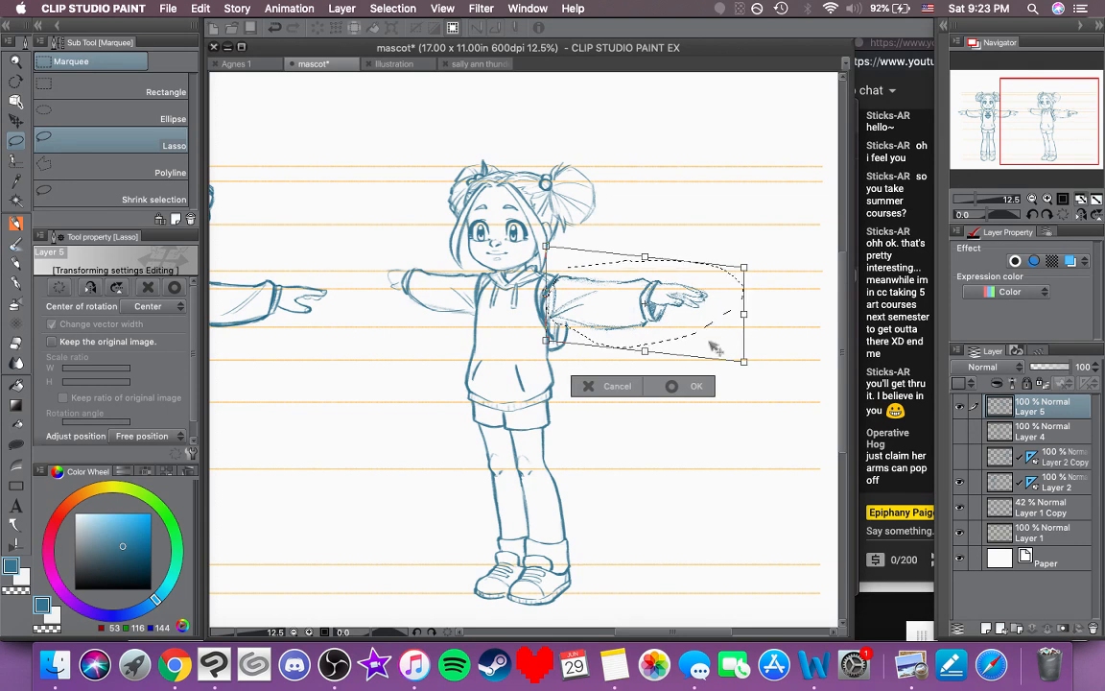
click(695, 391)
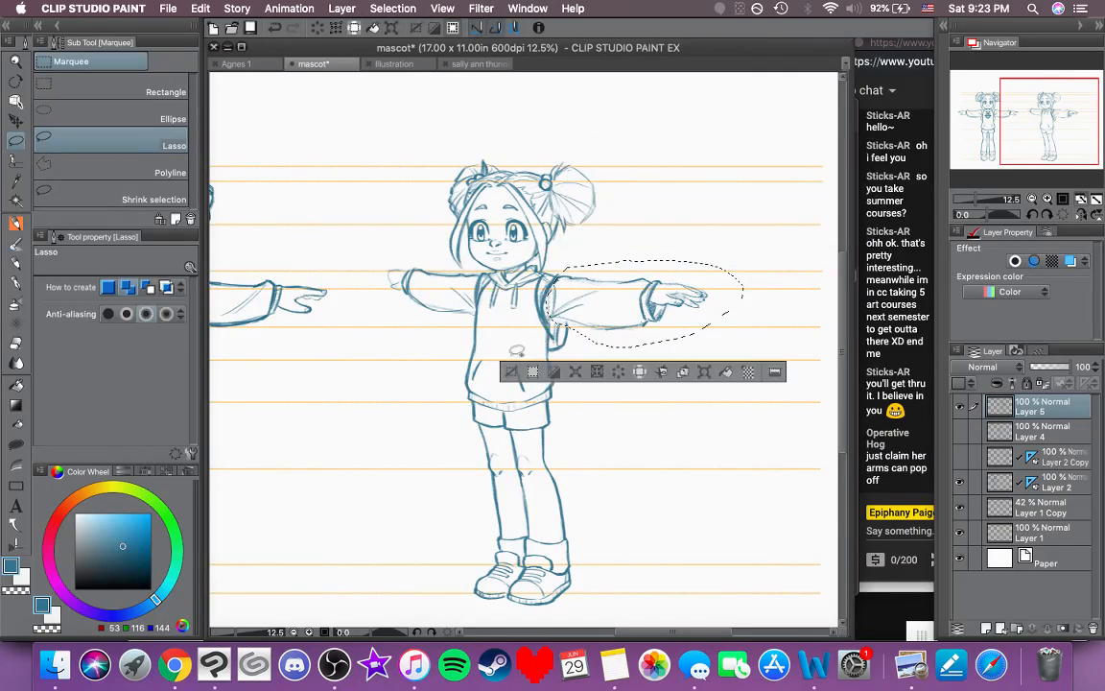
click(508, 372)
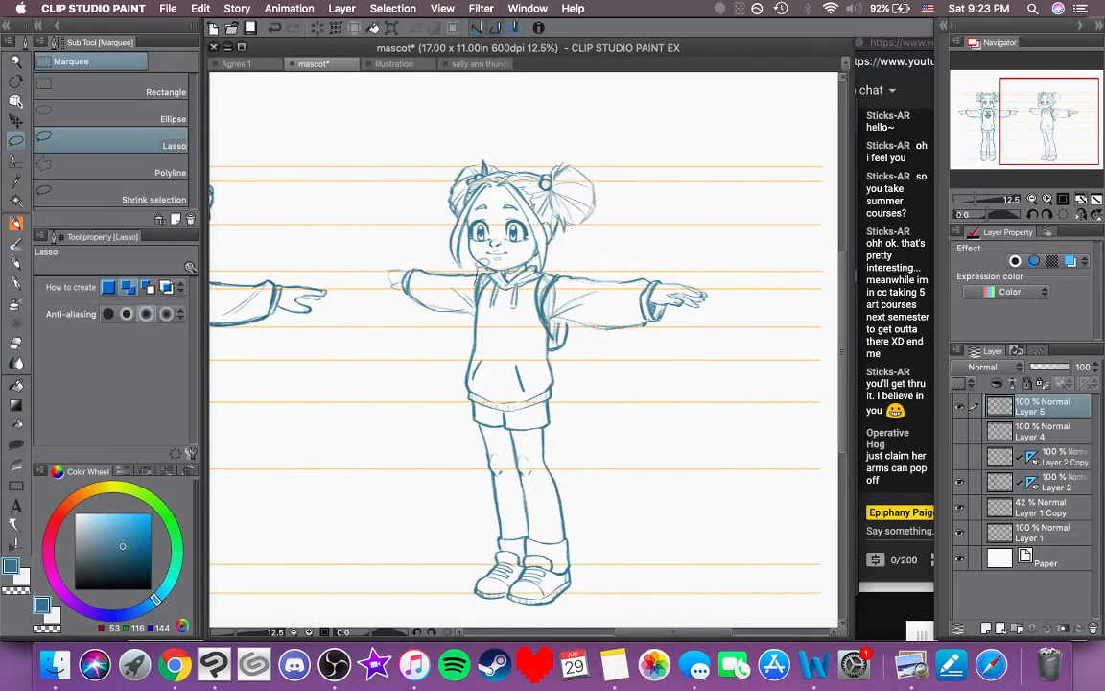
Step: Try lassoing the far arm and skewing it downward while pulling its hand end slightly inward
mouse_move(478, 272)
mouse_down()
mouse_move(401, 258)
mouse_move(391, 279)
mouse_move(426, 309)
mouse_move(469, 316)
mouse_move(480, 312)
mouse_move(476, 280)
mouse_up()
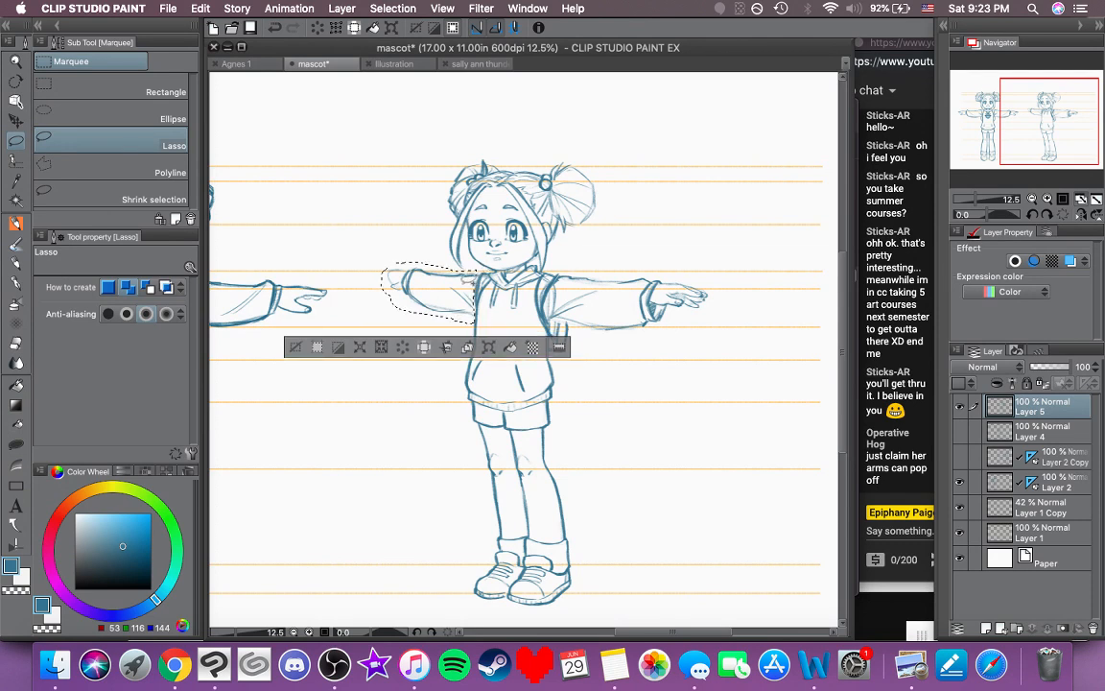
key(super+t)
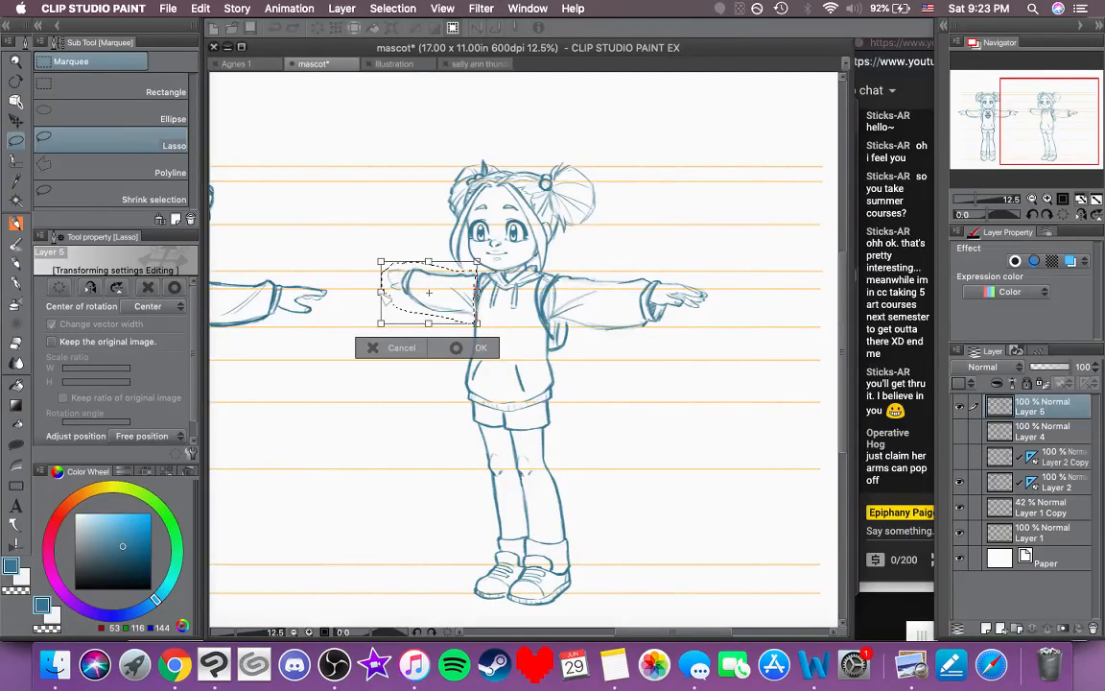
drag(386, 298, 431, 341)
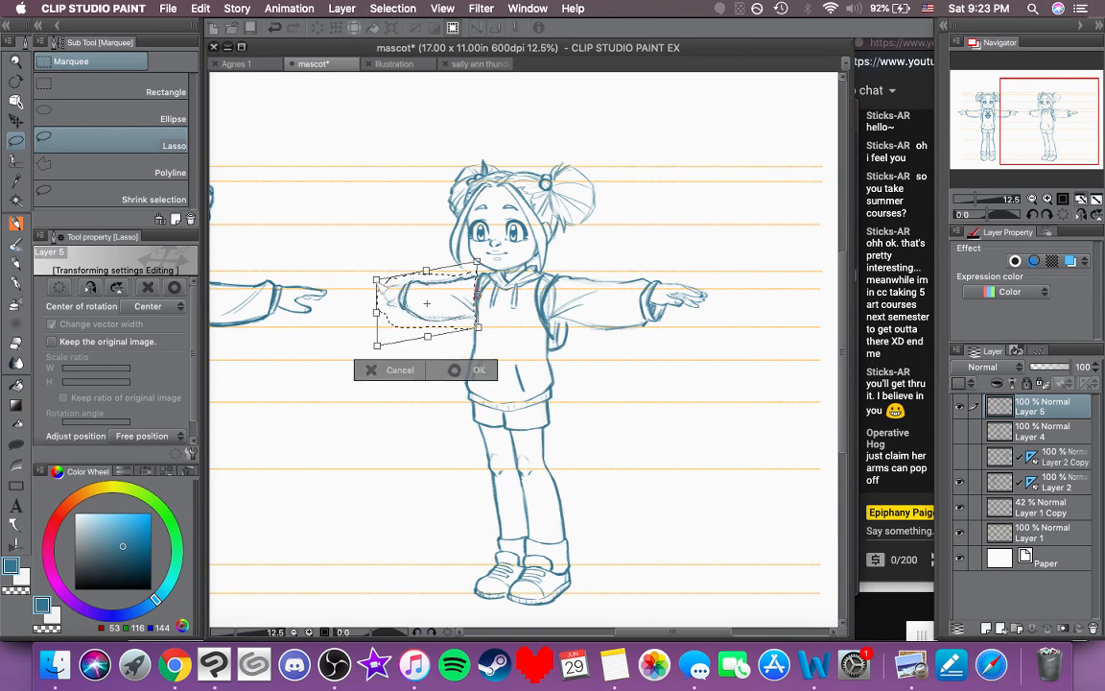
drag(382, 286, 384, 283)
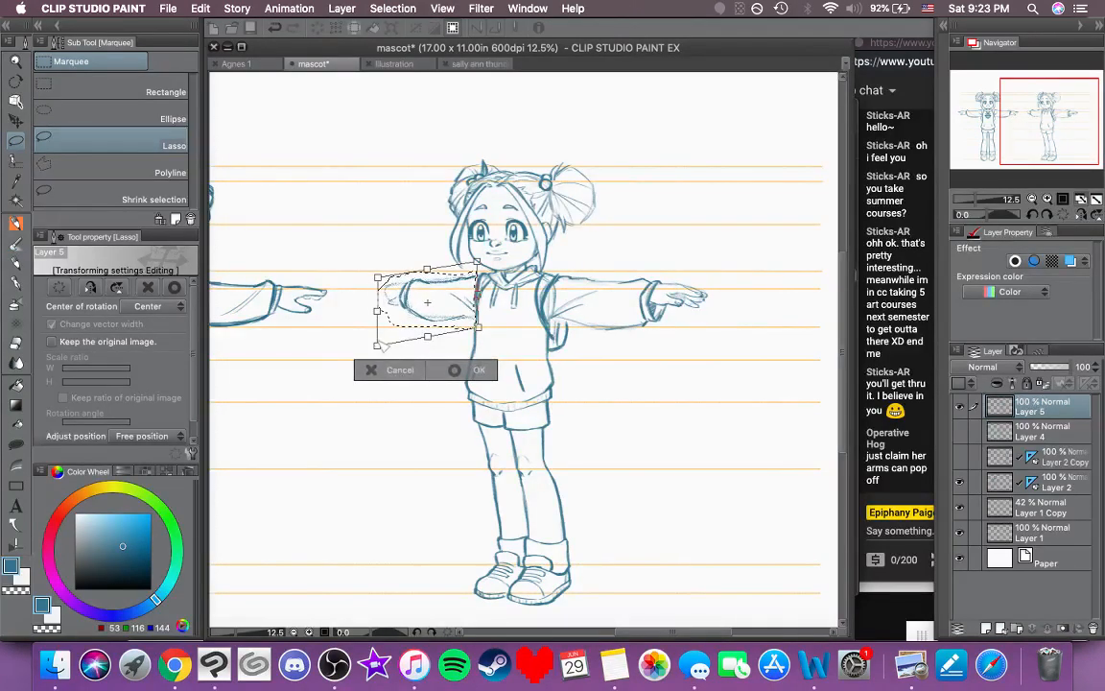
drag(377, 345, 388, 308)
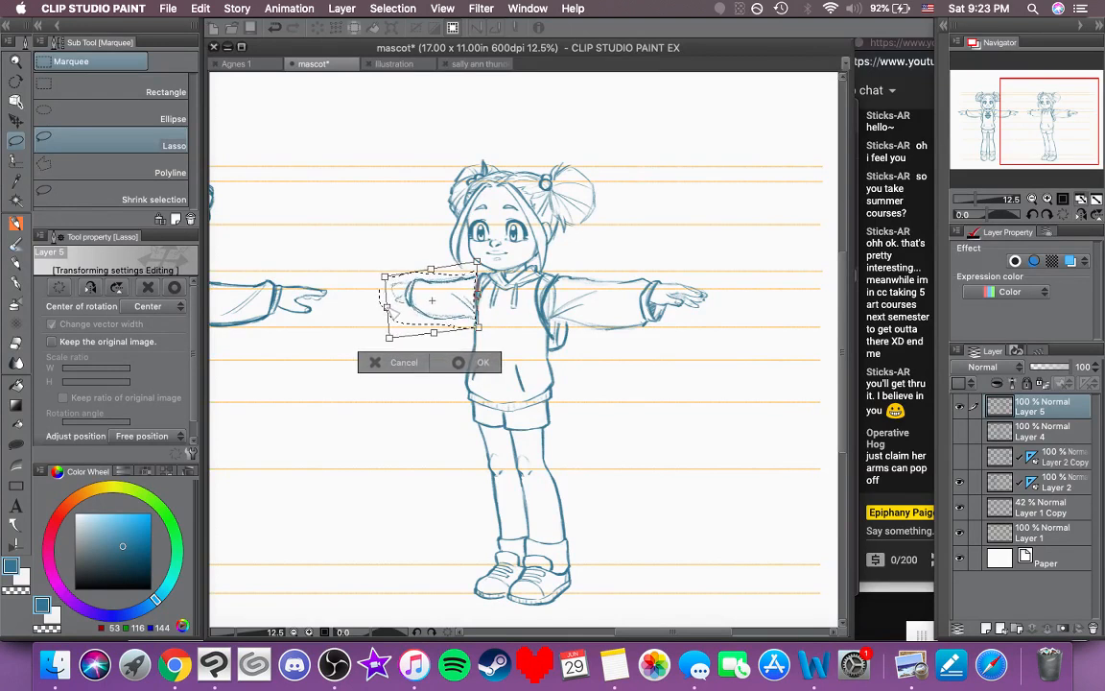
click(468, 365)
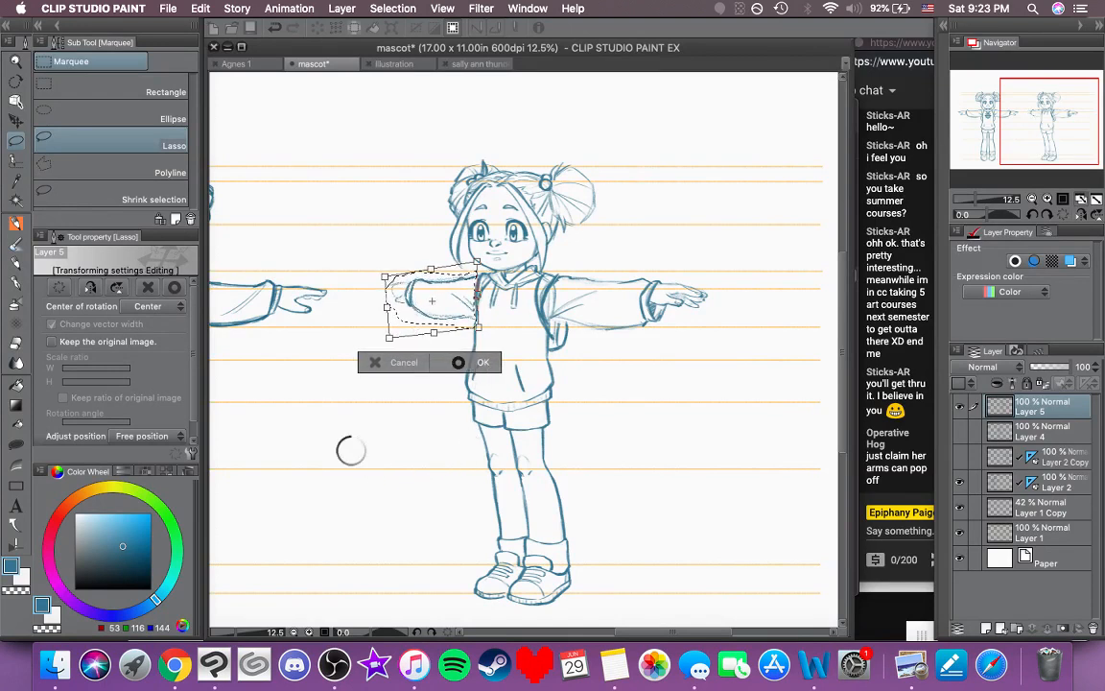
click(299, 352)
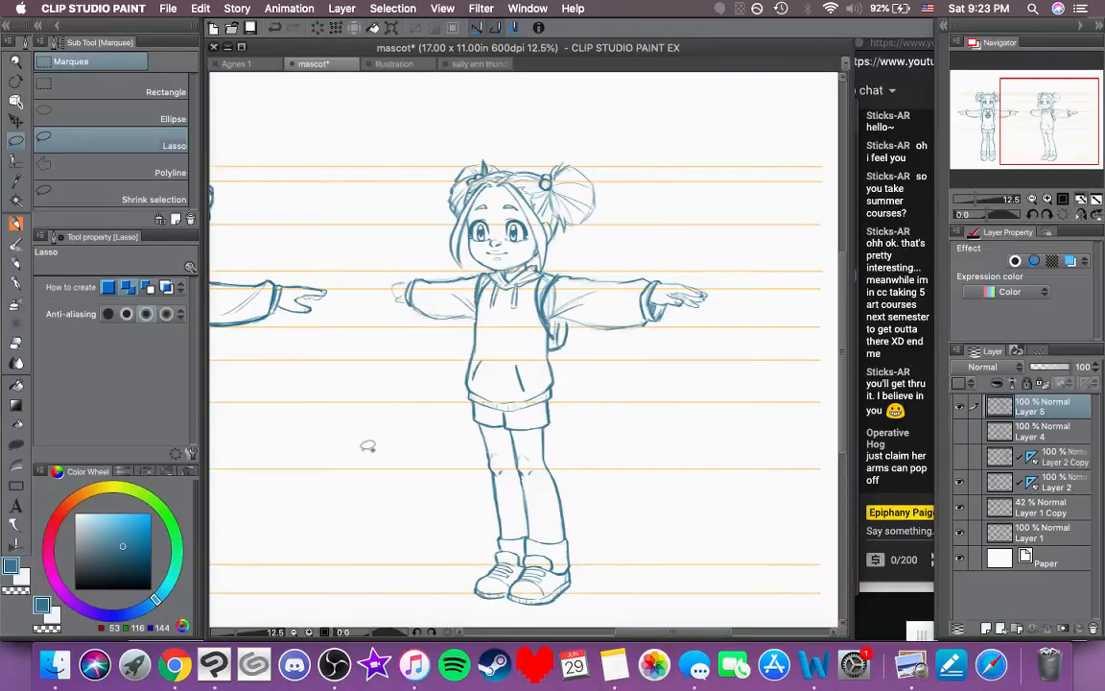
Step: Undo the deselection and the last transformation of the far arm
click(17, 222)
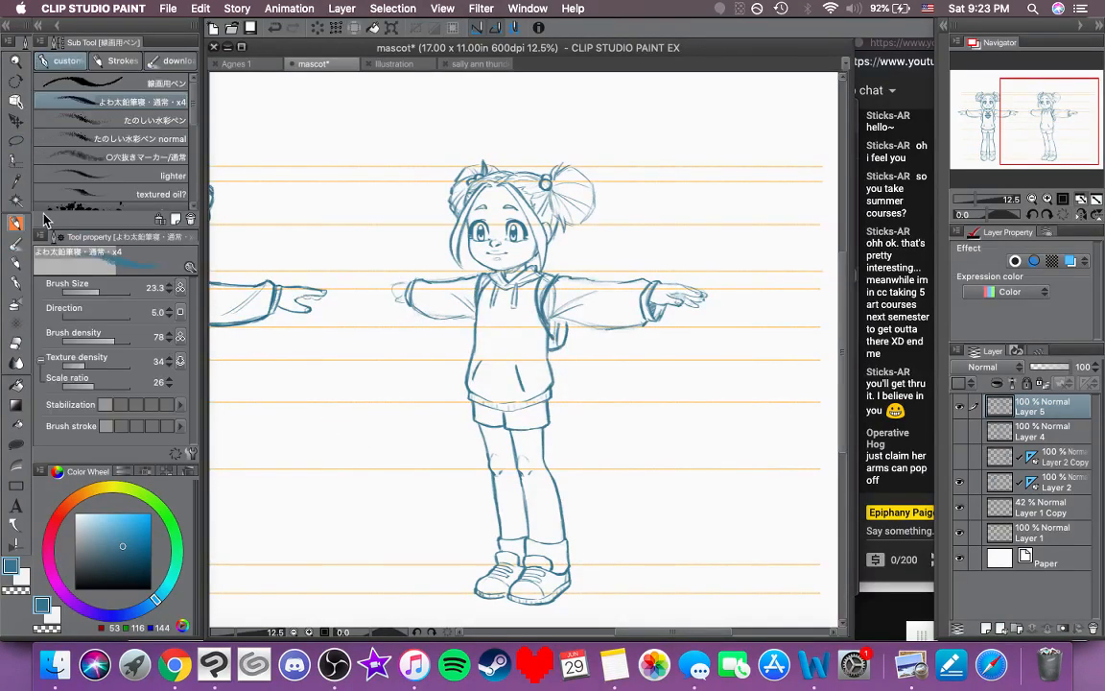
click(1046, 199)
click(1046, 200)
click(1046, 200)
drag(519, 259, 683, 334)
click(1032, 199)
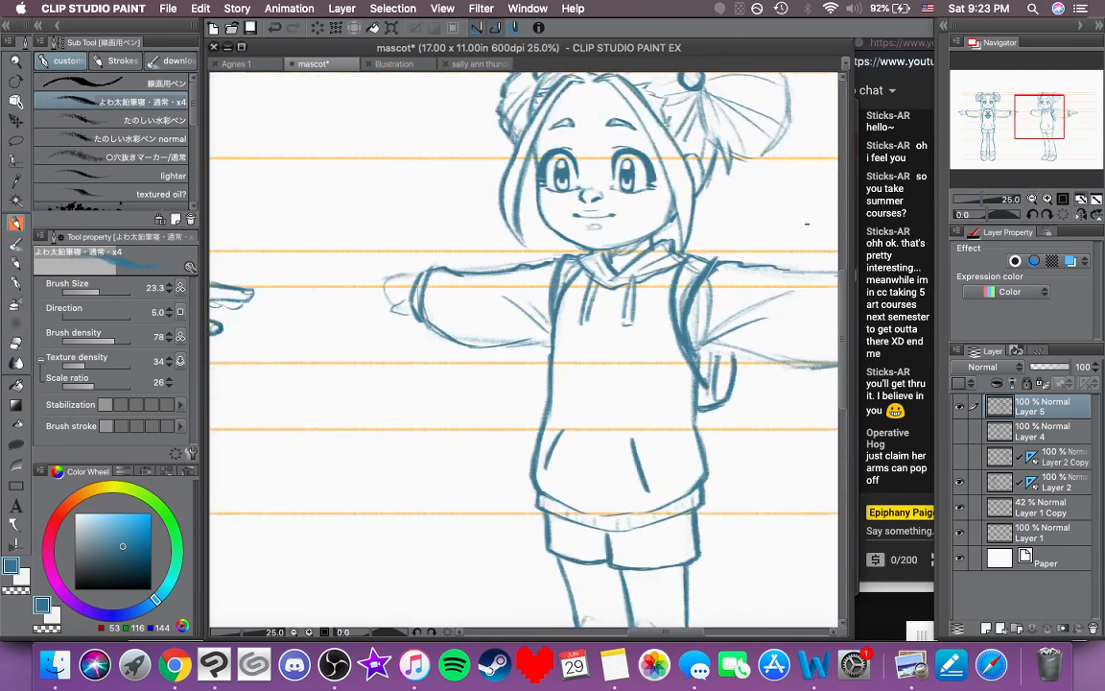
drag(703, 235, 643, 226)
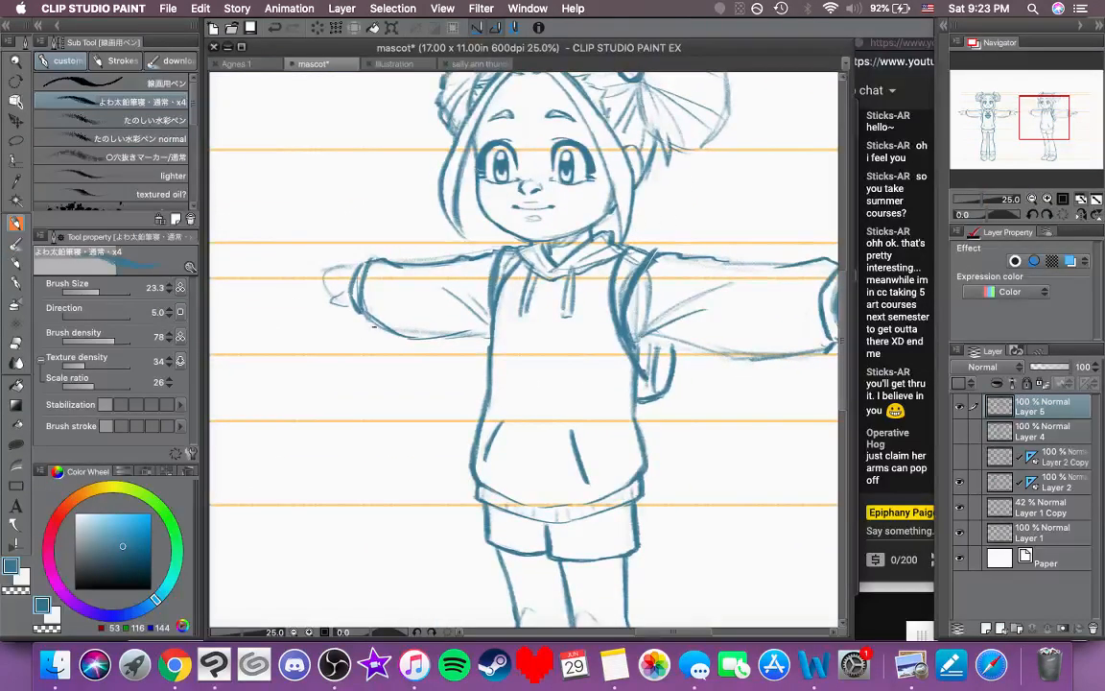
key(super+z)
key(super+z)
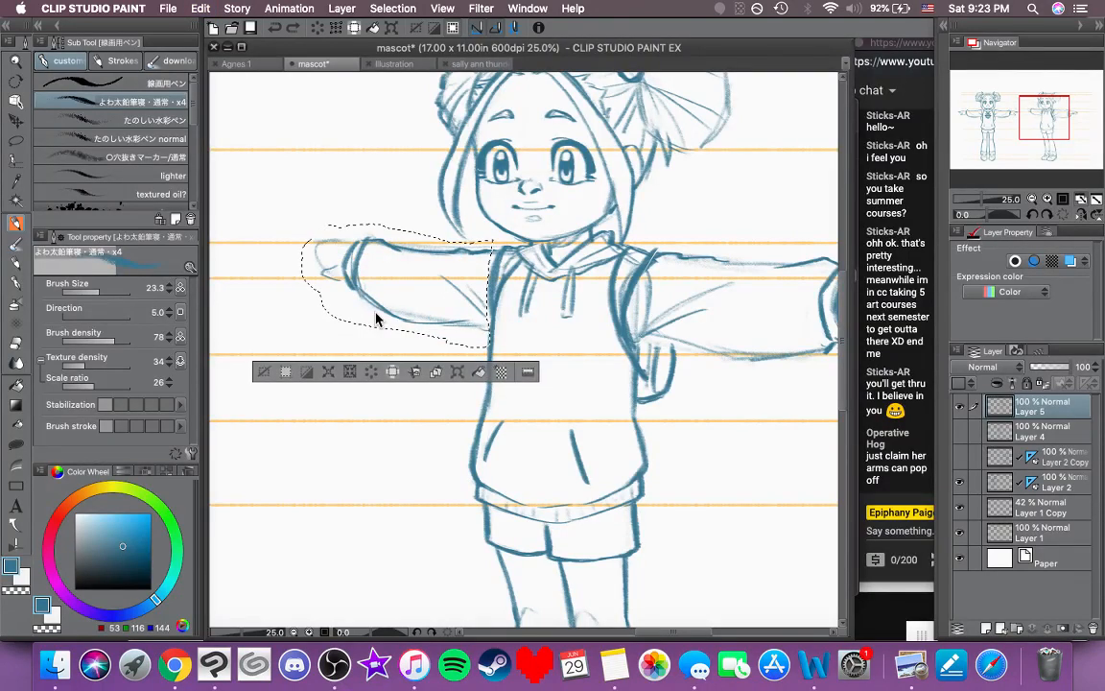
Step: Distort the selected far arm so its hand end sits lower and is taller than the shoulder end
key(super+t)
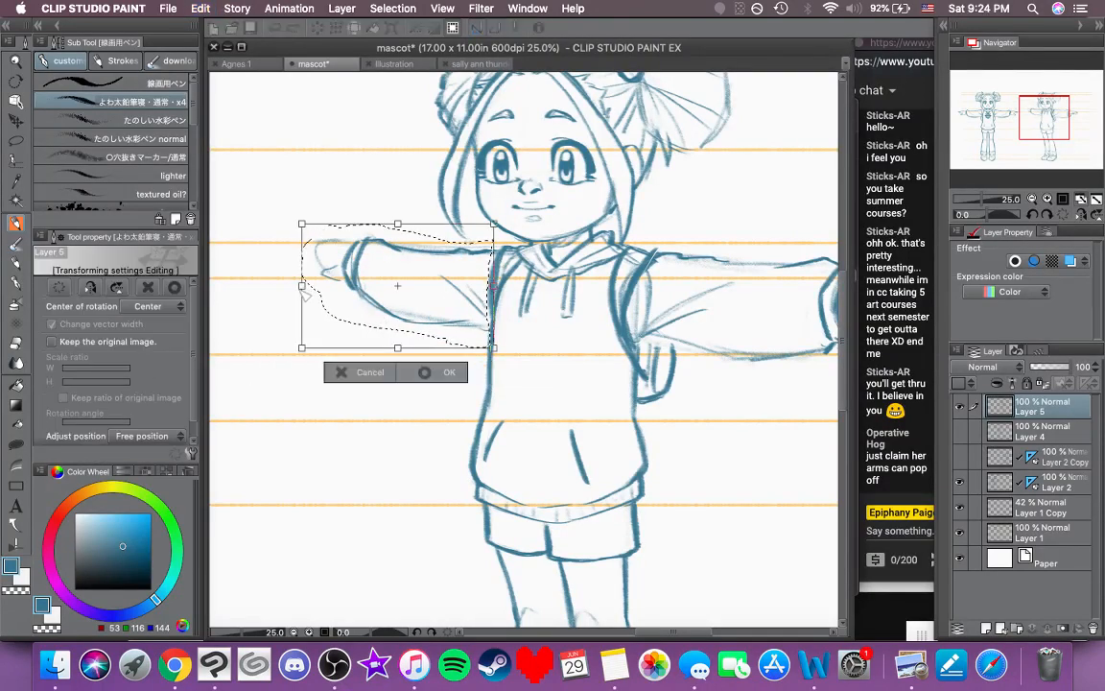
drag(307, 294, 307, 398)
drag(309, 404, 309, 406)
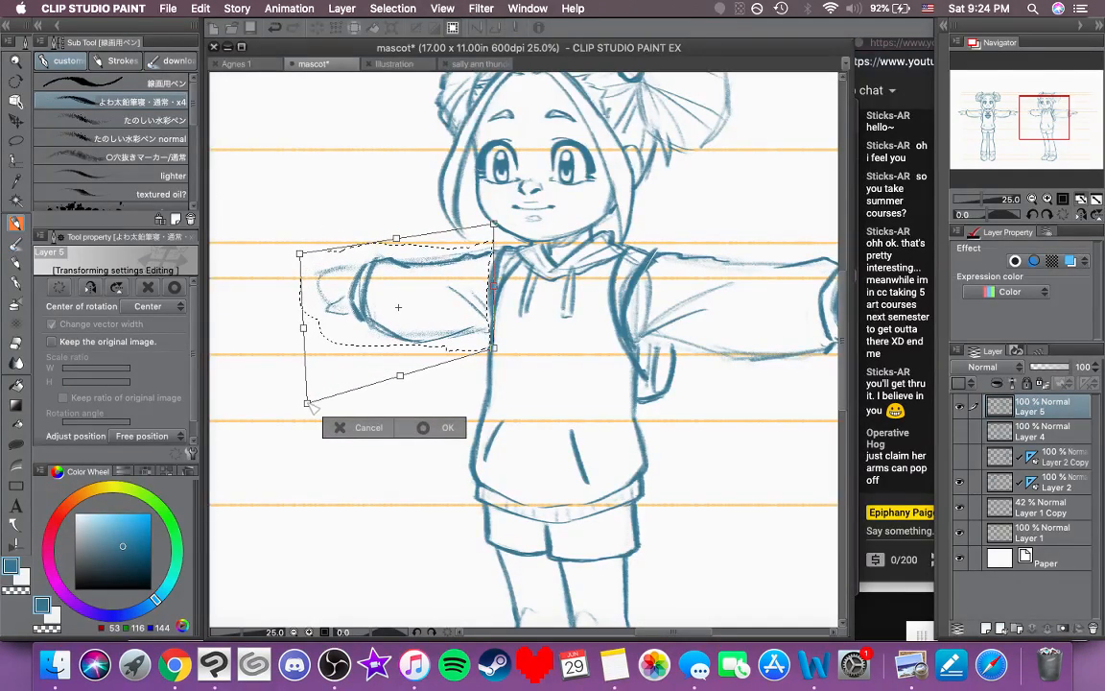
Step: Fine-tune the distortion of the selected shorter arm at its hand end, apply the transformation and clear the selection
drag(301, 256, 296, 262)
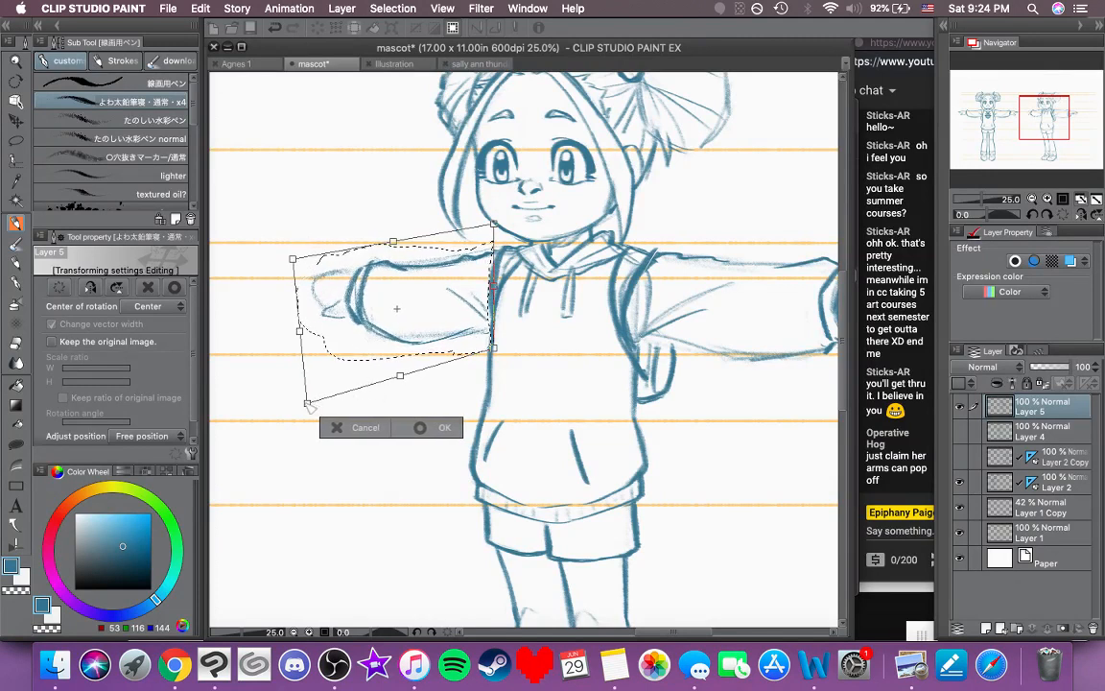
drag(309, 407, 313, 410)
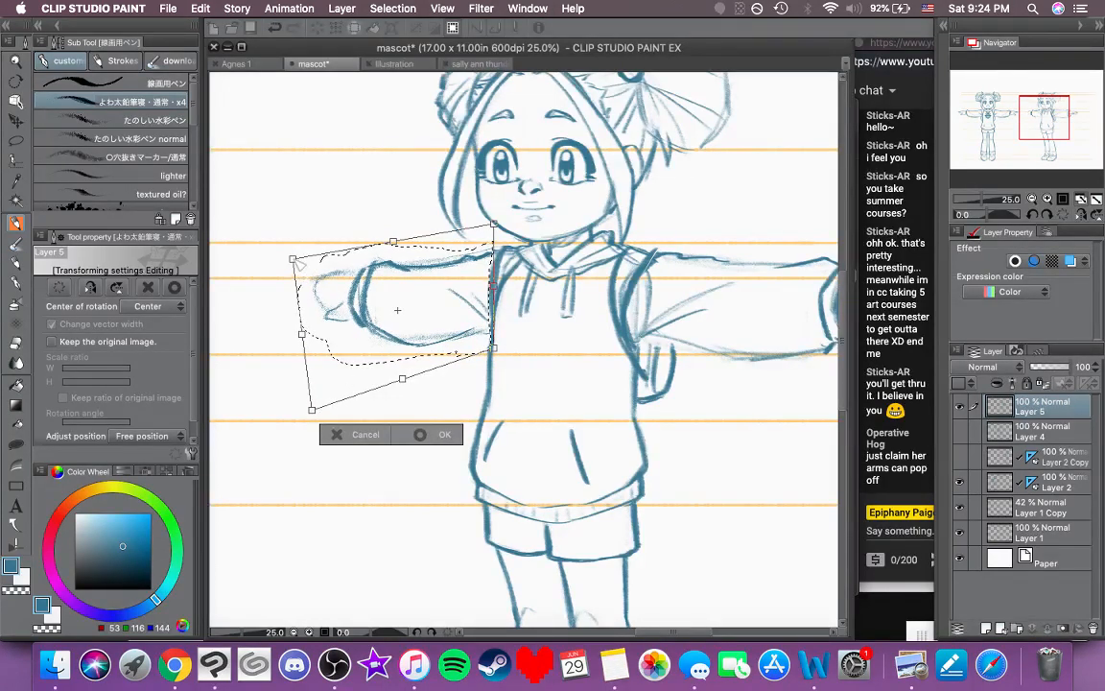
drag(296, 262, 296, 259)
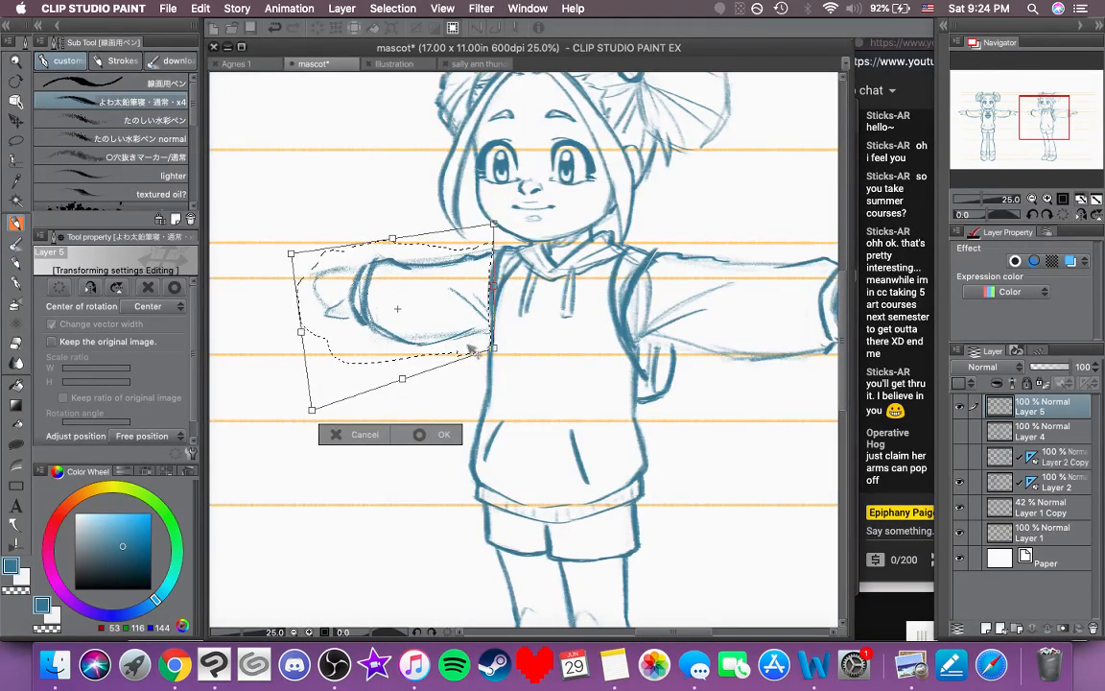
drag(312, 410, 321, 405)
drag(386, 313, 386, 314)
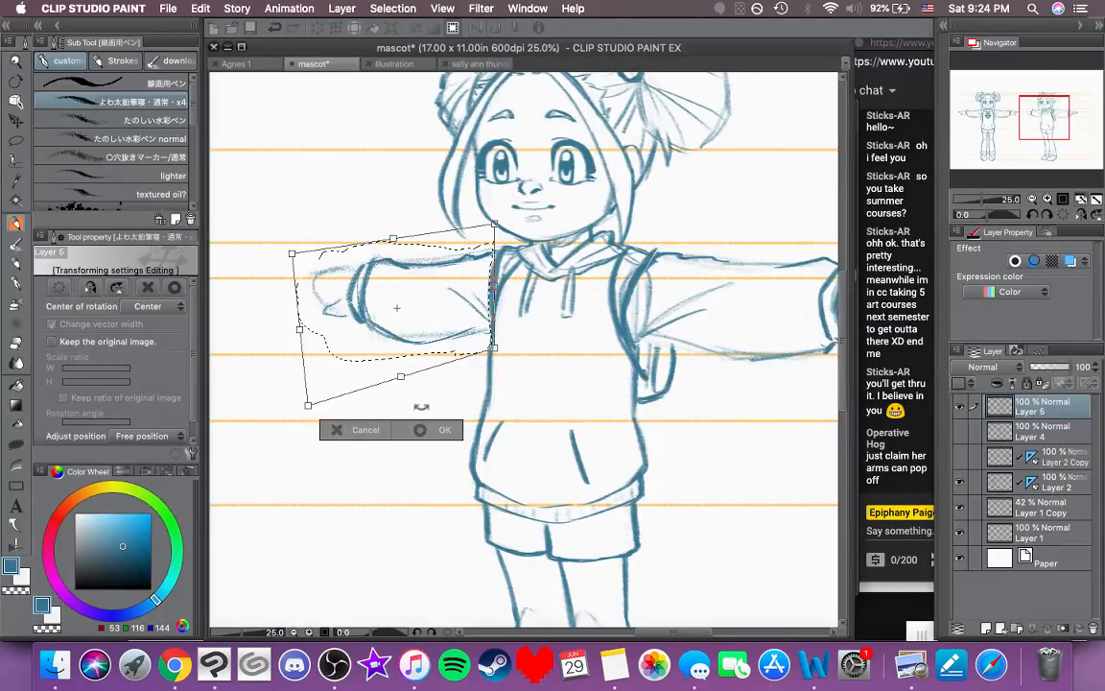
click(326, 434)
click(267, 384)
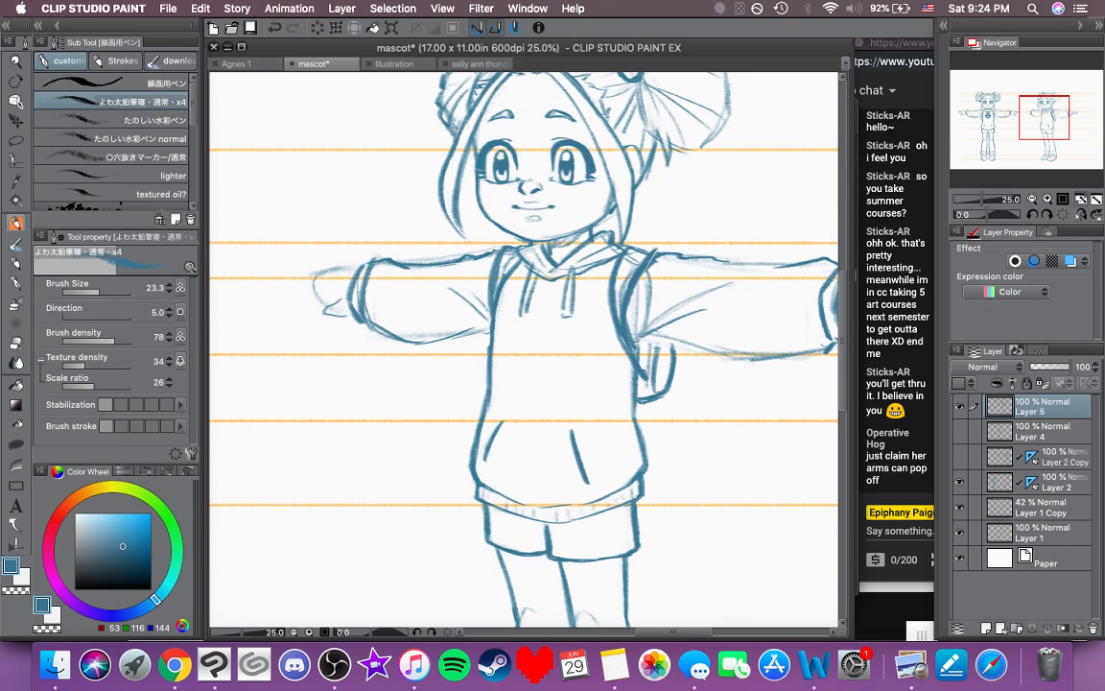
Step: Draw the shorter arm's hand with an extended upper finger and lower fingers over the rough hand sketch, working in a mirrored view
click(1047, 199)
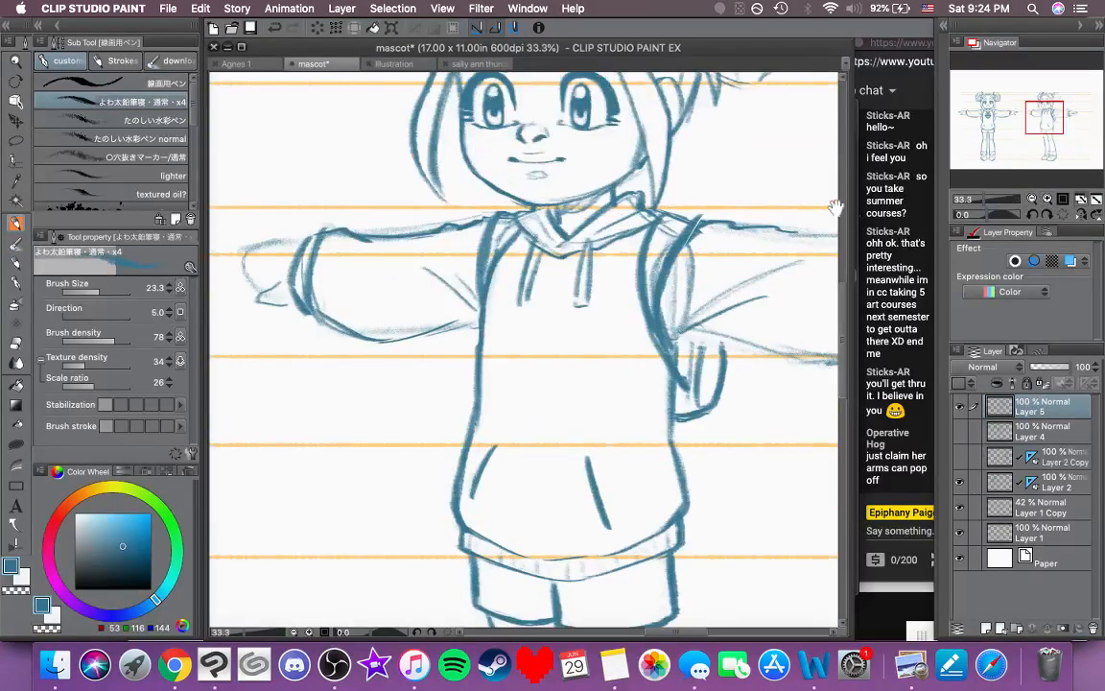
drag(447, 207, 596, 226)
click(1078, 214)
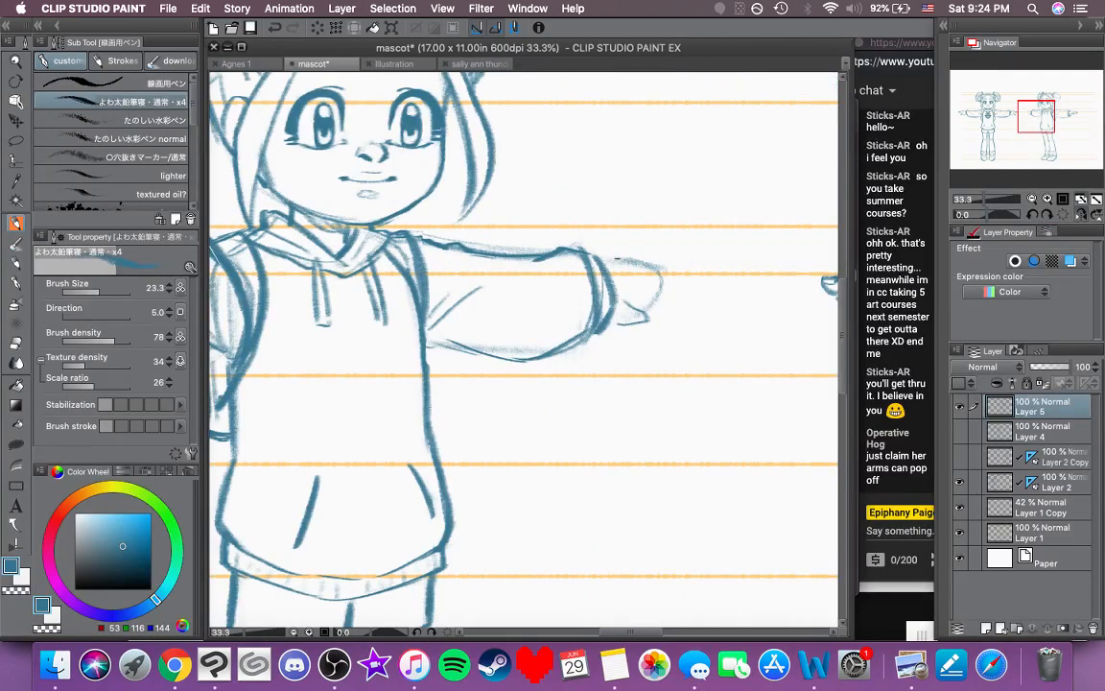
mouse_move(599, 258)
mouse_down()
mouse_move(661, 278)
mouse_move(647, 288)
mouse_move(669, 285)
mouse_up()
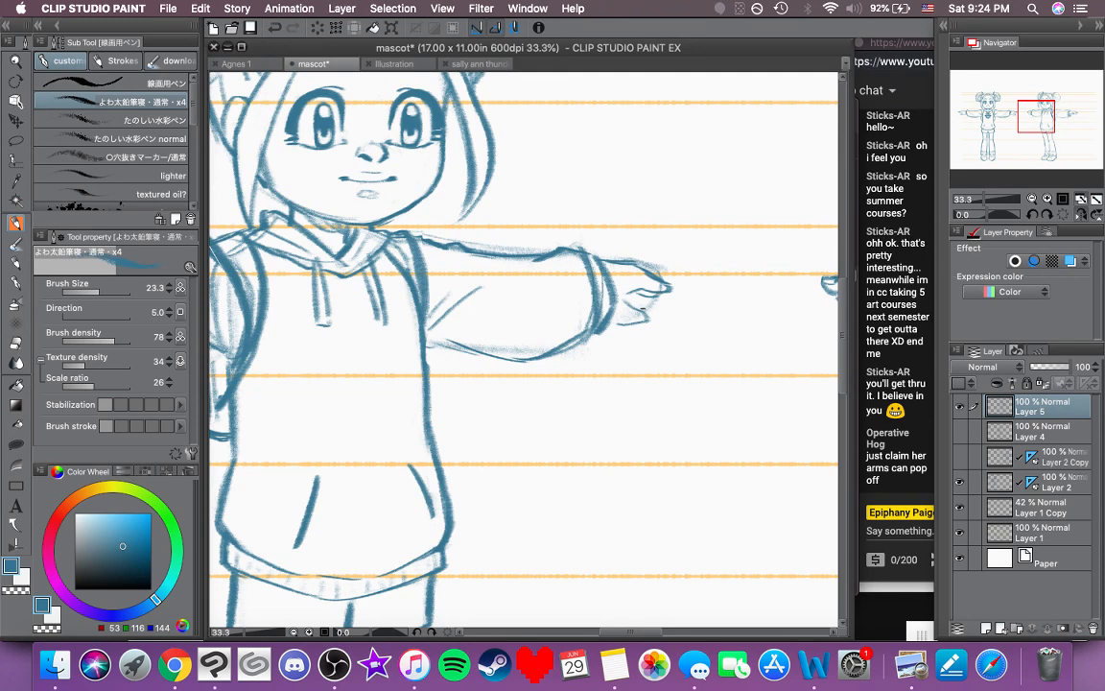
drag(629, 292, 649, 291)
drag(626, 315, 657, 305)
Step: Erase the rough hand lines and the old inner cuff line, and redraw a narrower cuff band on the shorter sleeve
click(14, 590)
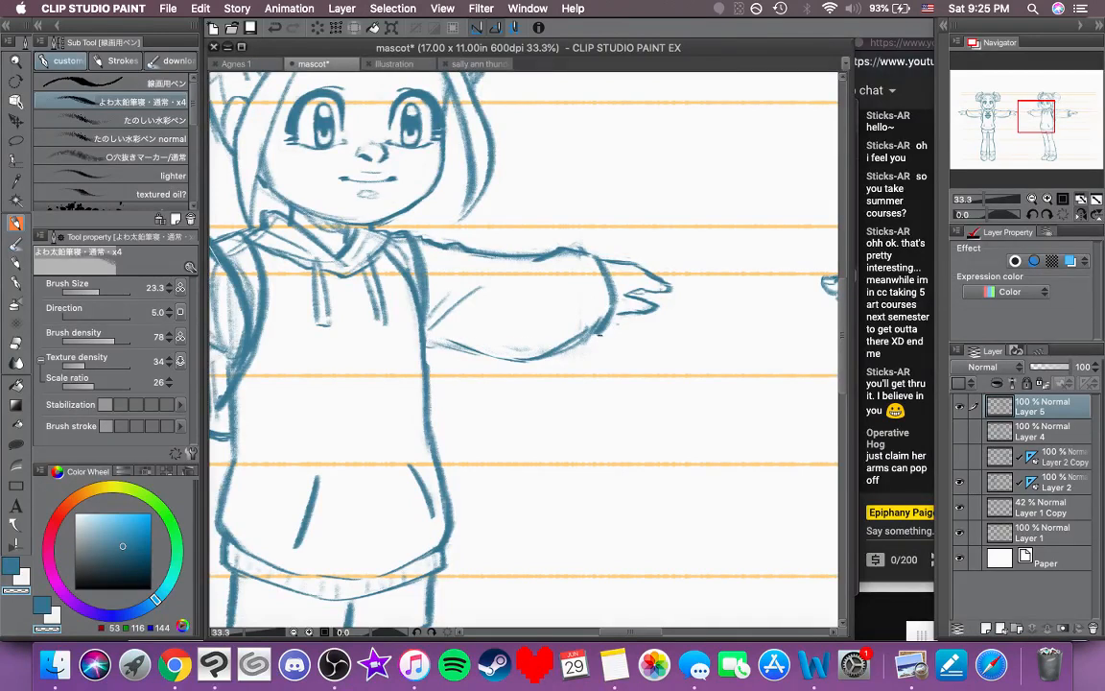
key(c)
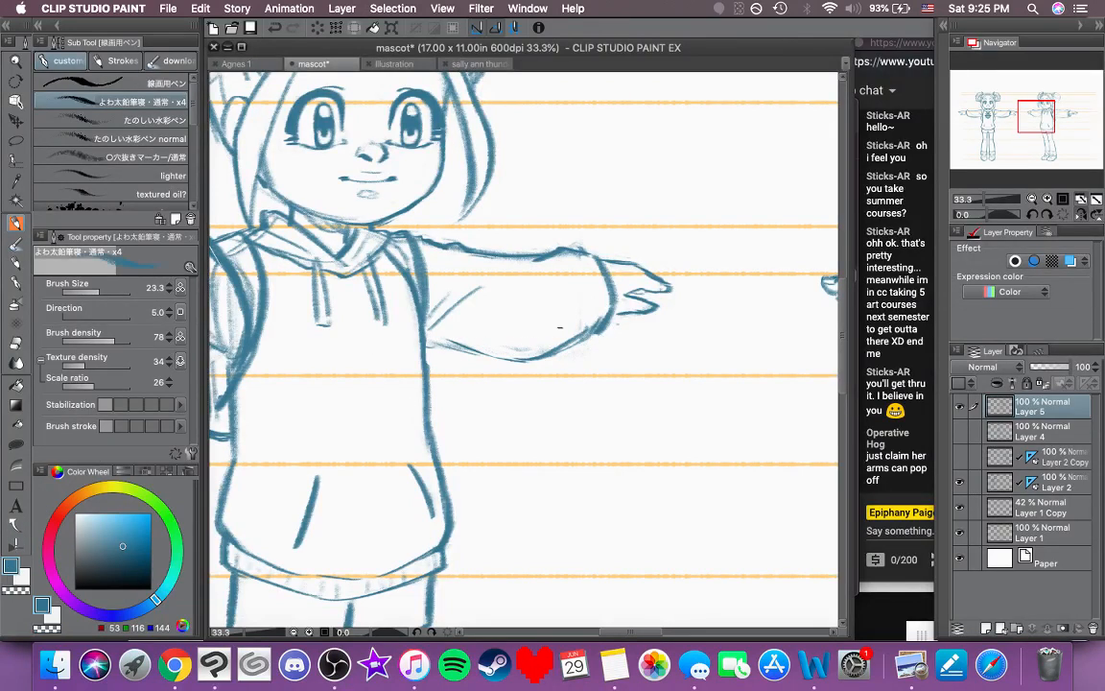
drag(585, 252, 597, 299)
key(super+z)
mouse_move(586, 255)
mouse_down()
mouse_move(603, 298)
mouse_move(589, 334)
mouse_up()
drag(582, 255, 613, 265)
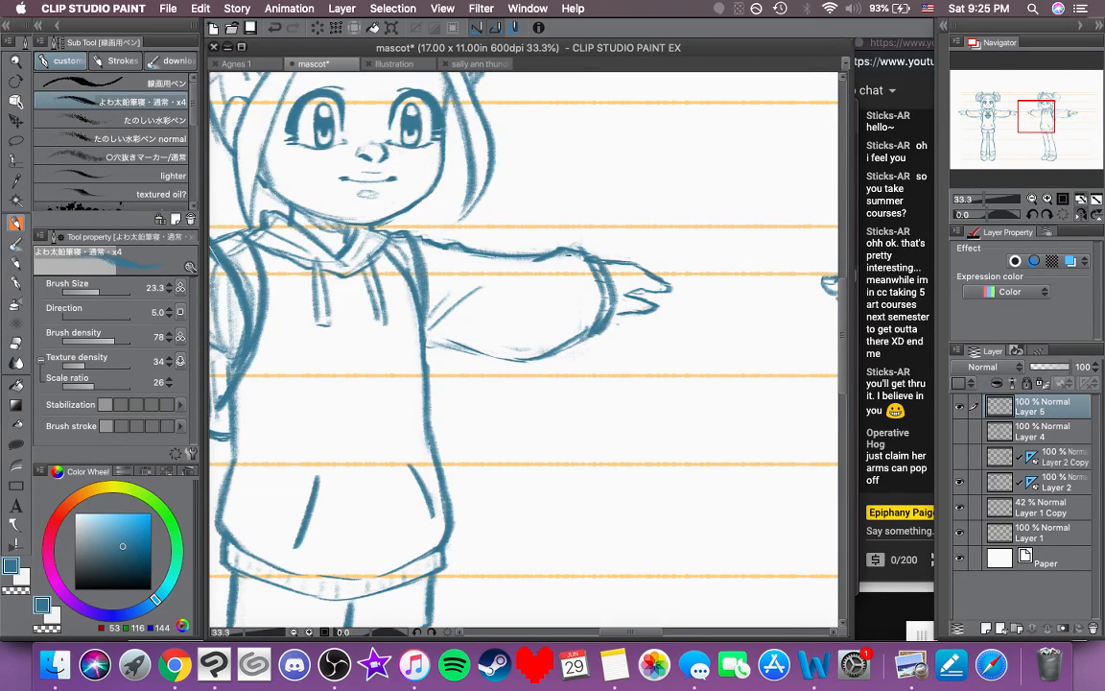
Step: Sketch light fabric folds on both sleeves of the three-quarter figure, using the front-view figure as reference
mouse_move(485, 273)
mouse_down()
mouse_move(445, 307)
mouse_move(534, 335)
mouse_up()
key(super+z)
drag(489, 403, 645, 409)
click(1000, 112)
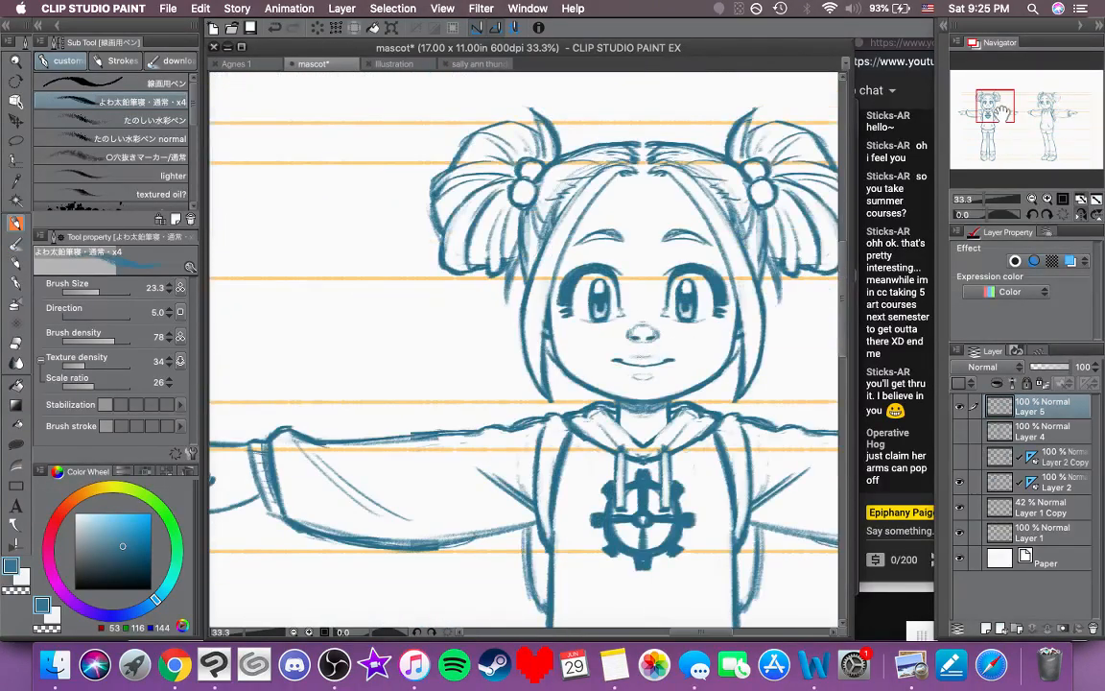
click(1051, 117)
drag(643, 265, 578, 261)
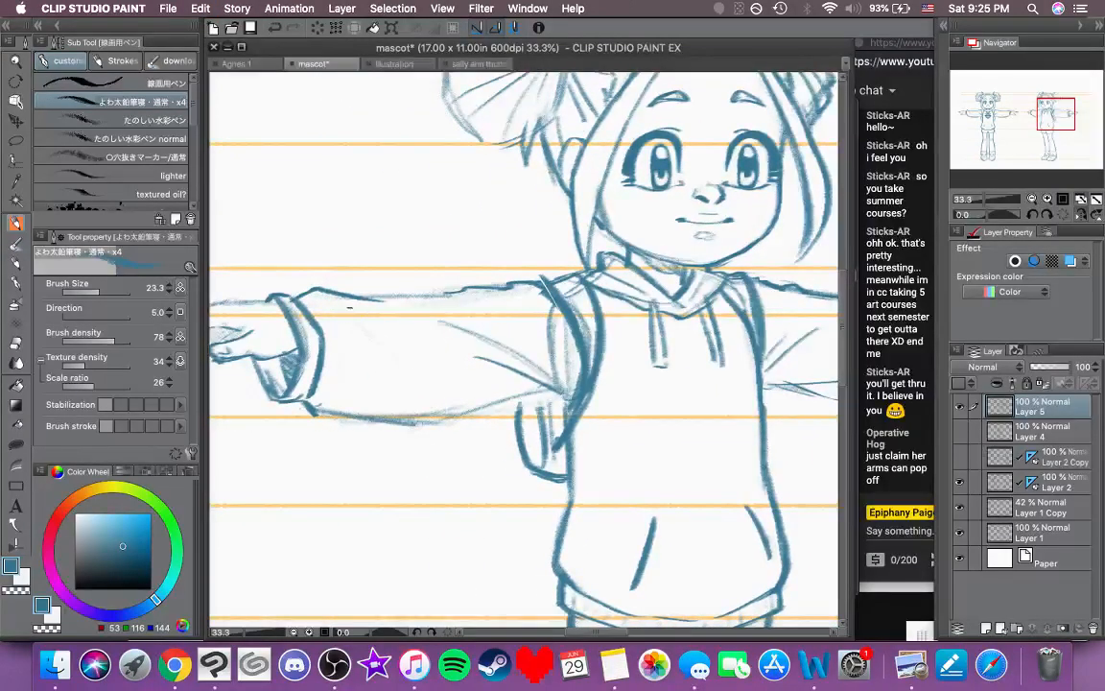
drag(479, 405, 272, 331)
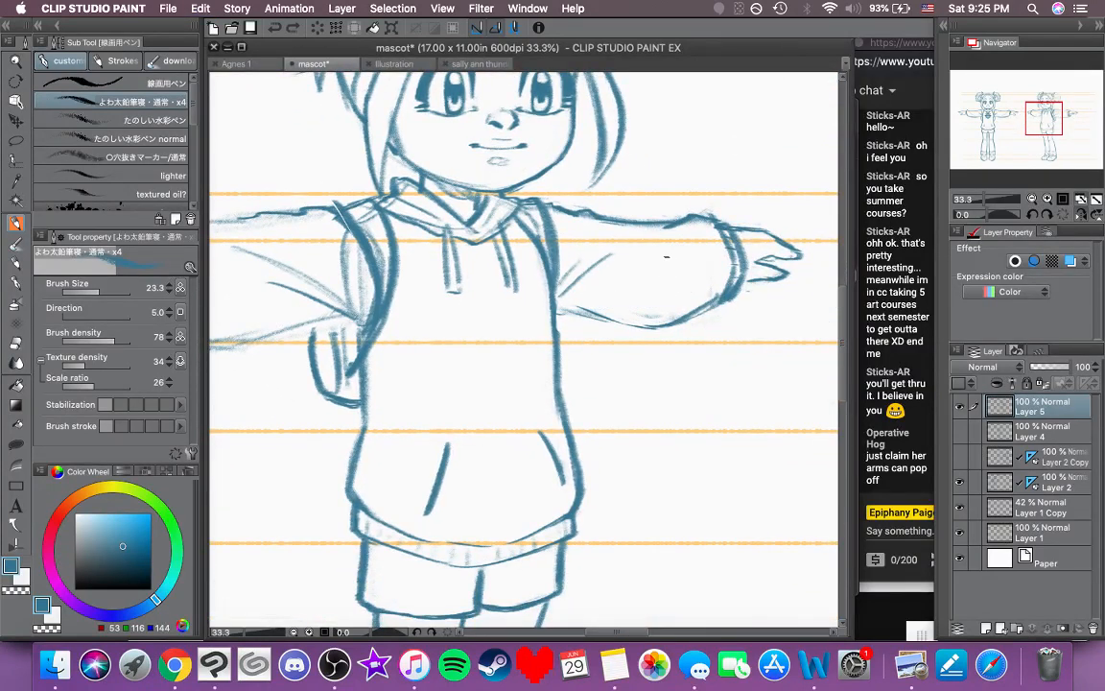
drag(624, 209, 604, 245)
mouse_move(428, 272)
mouse_down()
mouse_move(511, 313)
mouse_move(543, 303)
mouse_up()
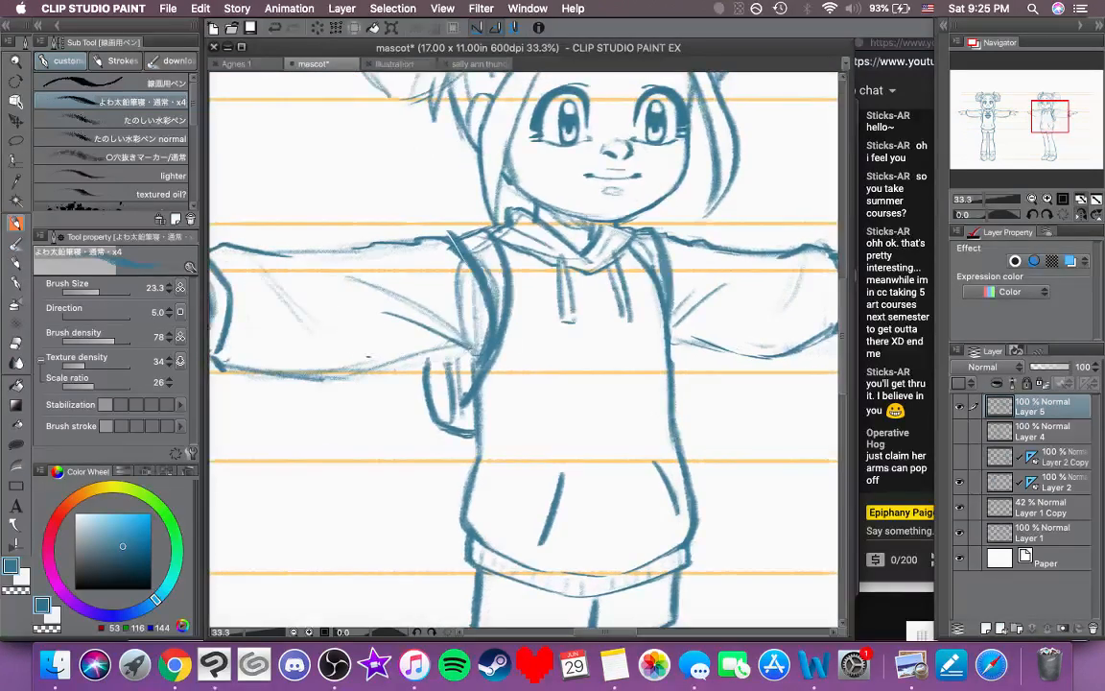
mouse_move(685, 434)
mouse_down()
mouse_move(573, 441)
mouse_move(663, 432)
mouse_up()
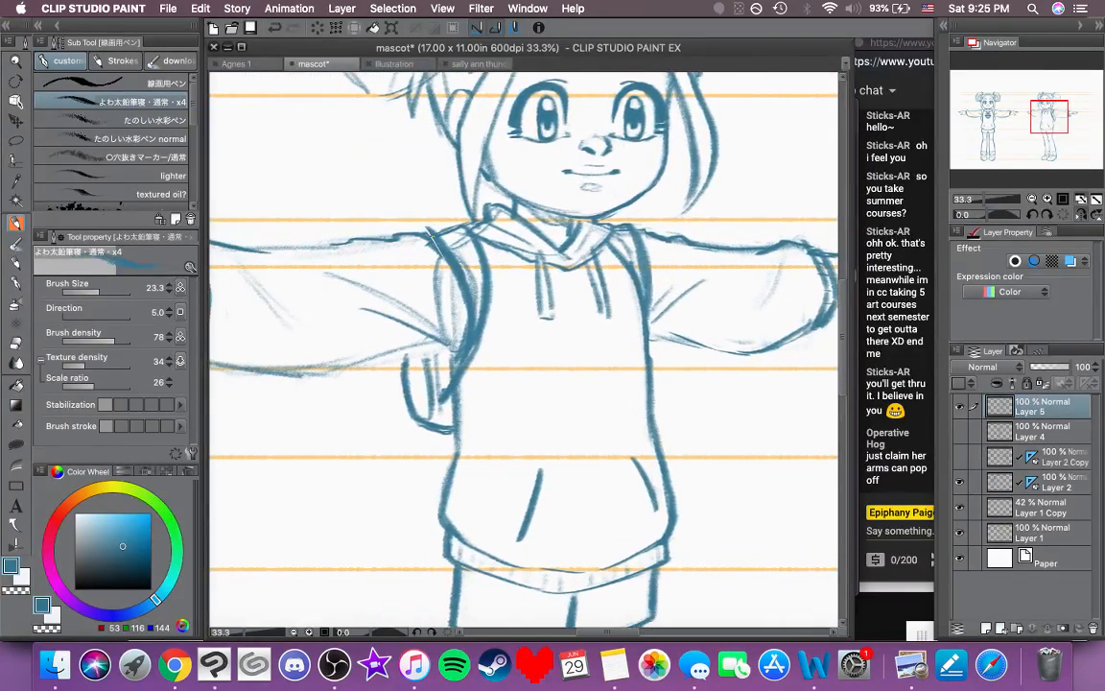
Step: Darken the top of the near shoulder strap and the hood's edges around the neck
mouse_move(428, 232)
mouse_down()
mouse_move(445, 256)
mouse_move(462, 230)
mouse_move(493, 244)
mouse_move(486, 220)
mouse_move(512, 209)
mouse_up()
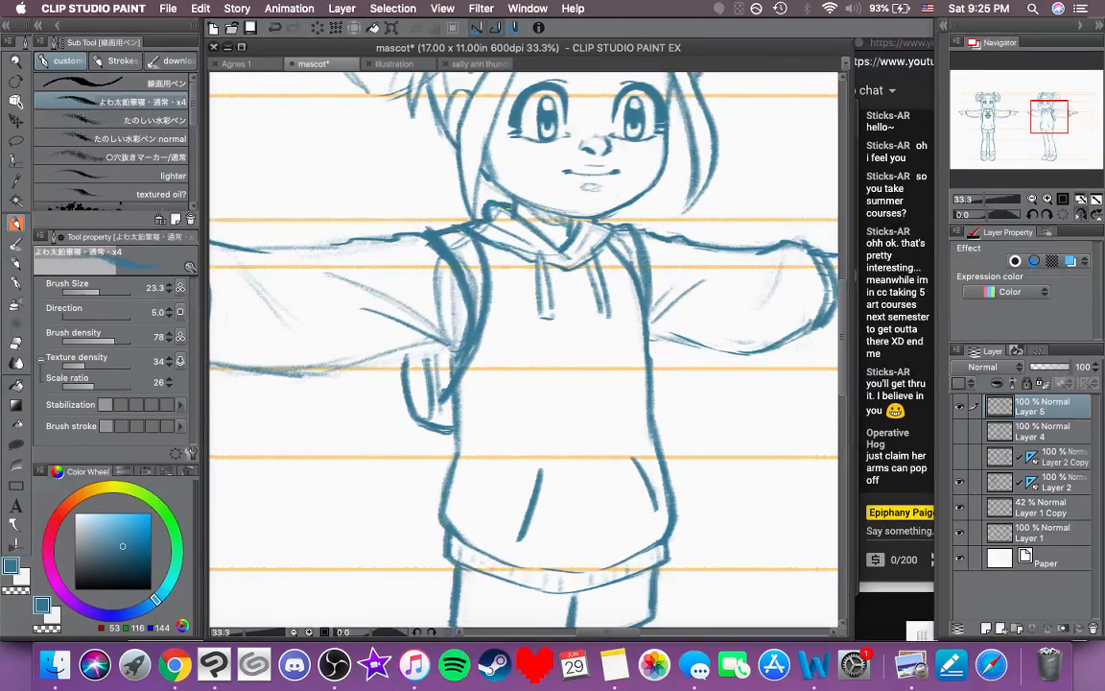
drag(579, 226, 574, 220)
mouse_move(555, 287)
mouse_down()
mouse_move(556, 373)
mouse_move(544, 395)
mouse_up()
mouse_move(391, 192)
mouse_down()
mouse_move(409, 221)
mouse_move(469, 242)
mouse_up()
drag(546, 330, 498, 325)
Step: Select the hood's raised peak beside the neck with the Selection pen and flatten it with a transform, then deselect
click(983, 119)
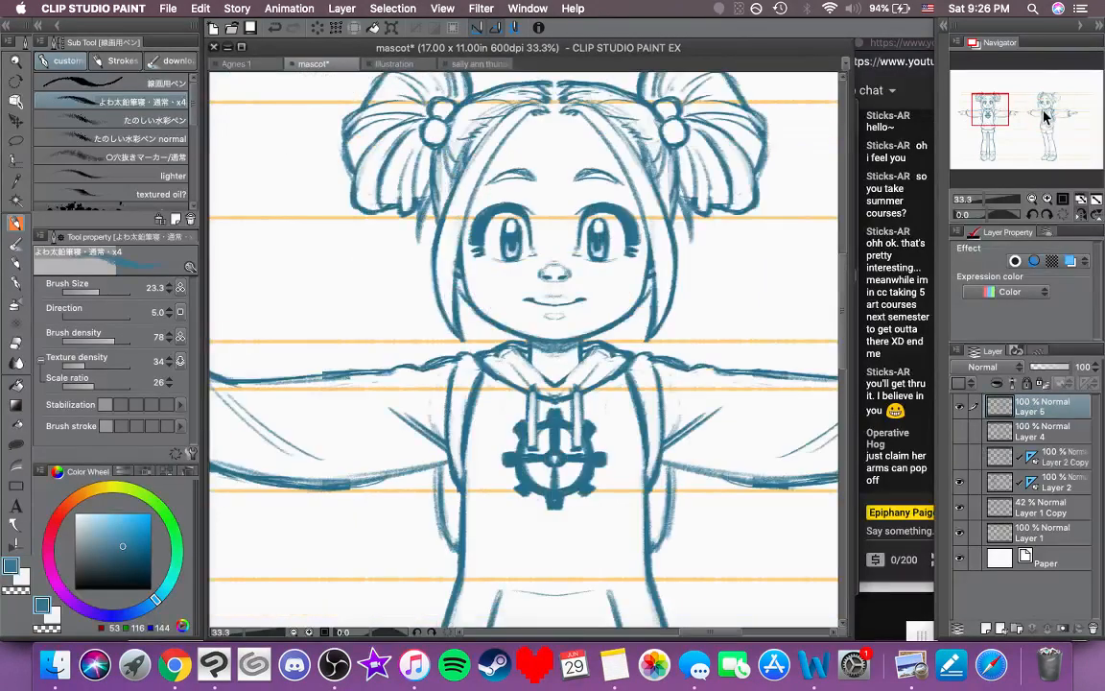
click(1056, 110)
drag(743, 254, 560, 167)
click(15, 160)
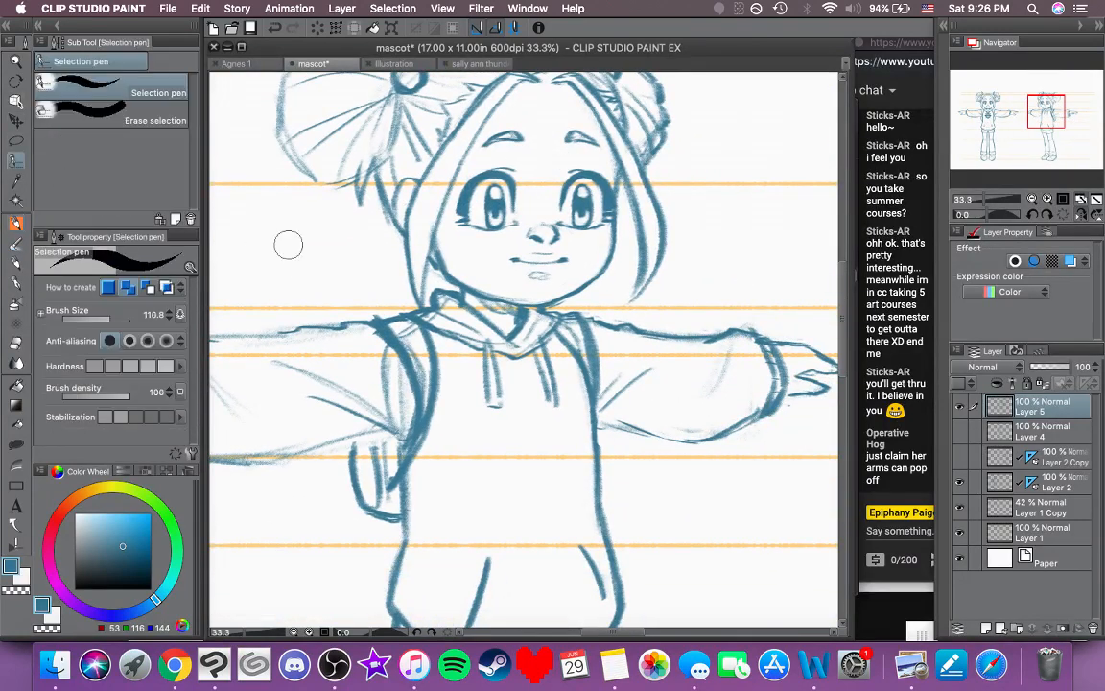
drag(436, 300, 475, 334)
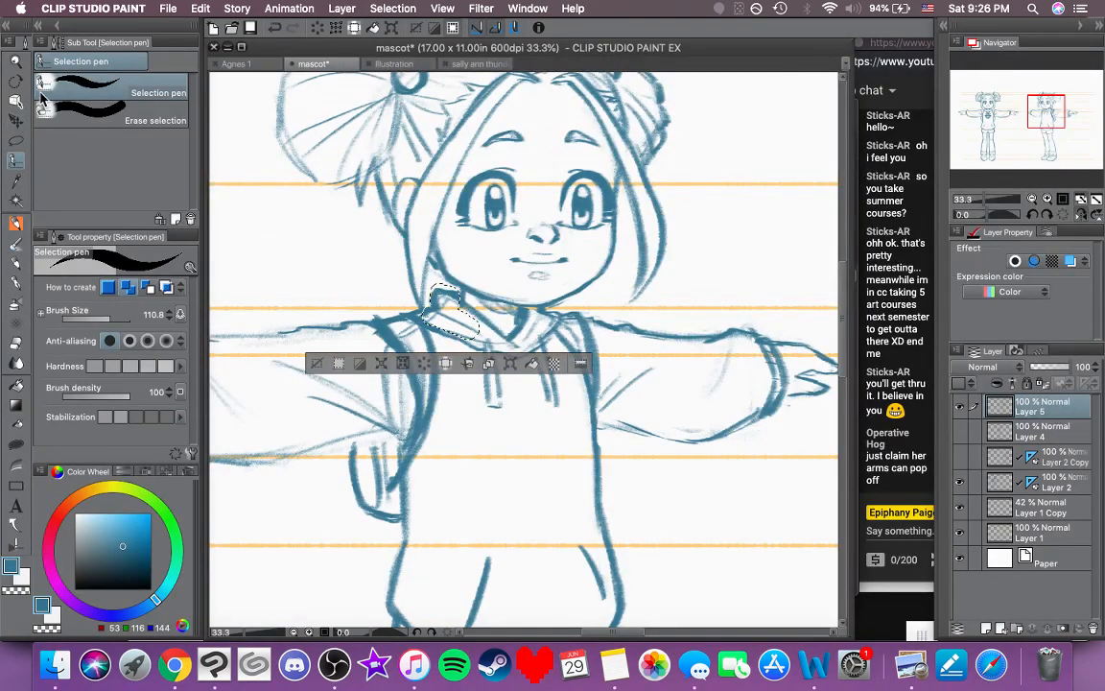
key(super+t)
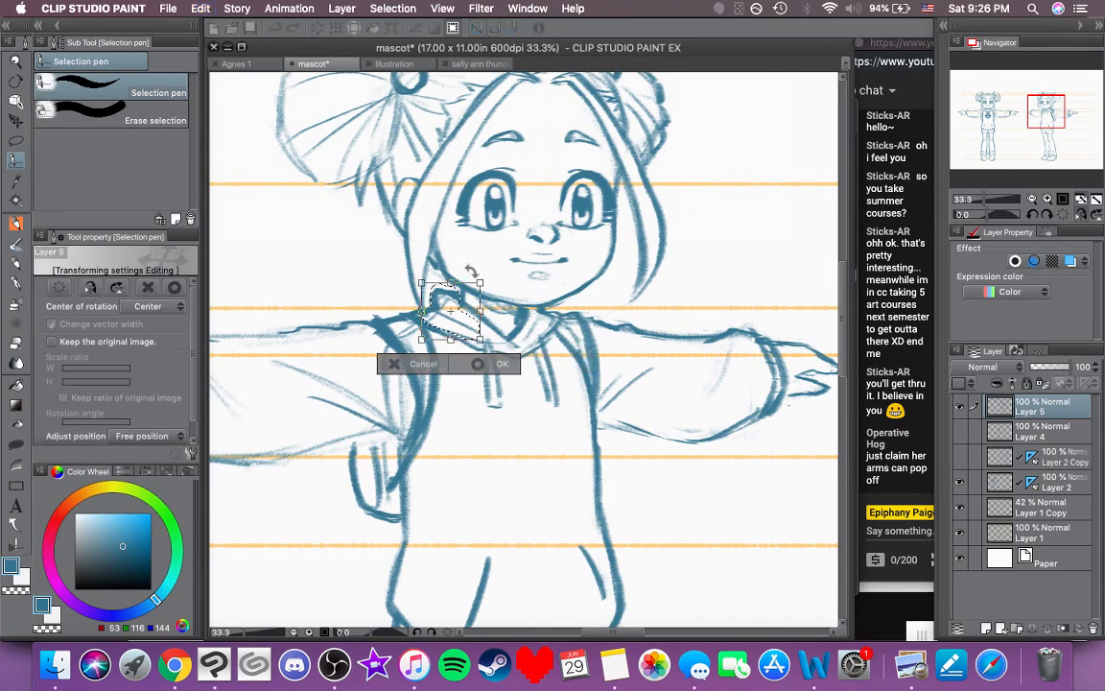
drag(421, 283, 421, 299)
click(499, 367)
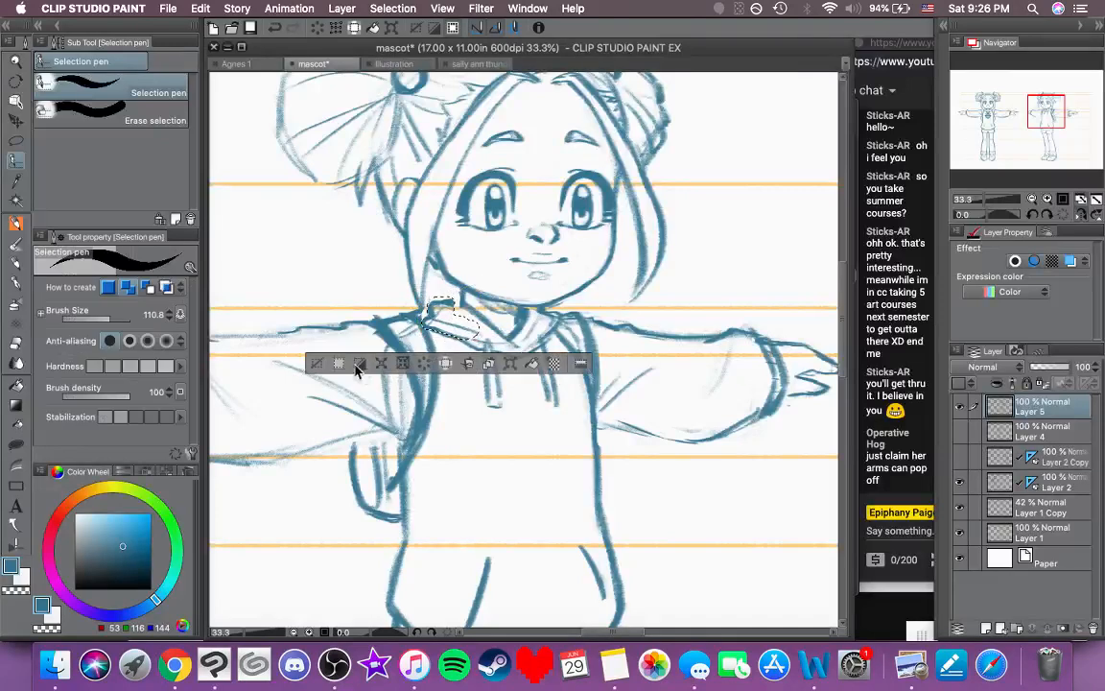
click(286, 331)
Step: Redraw the flattened hood edge beside the neck and erase the stray lines around the hood
click(17, 220)
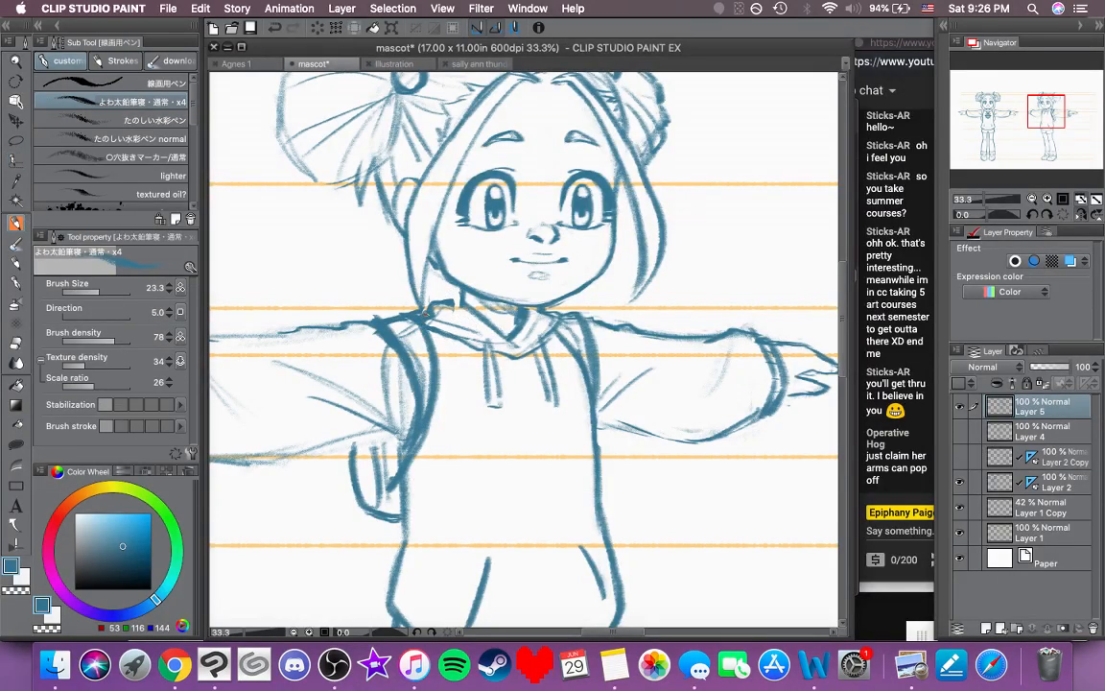
drag(437, 305, 460, 298)
click(18, 592)
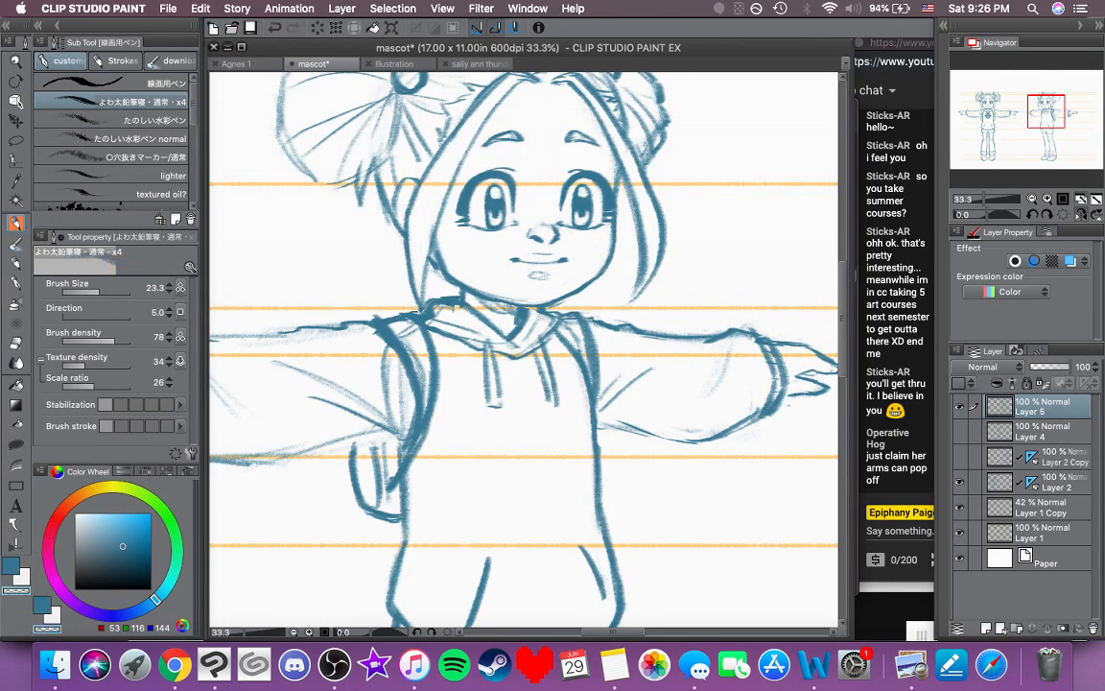
mouse_move(421, 312)
mouse_down()
mouse_move(432, 302)
mouse_move(460, 310)
mouse_move(438, 316)
mouse_up()
drag(560, 306, 569, 301)
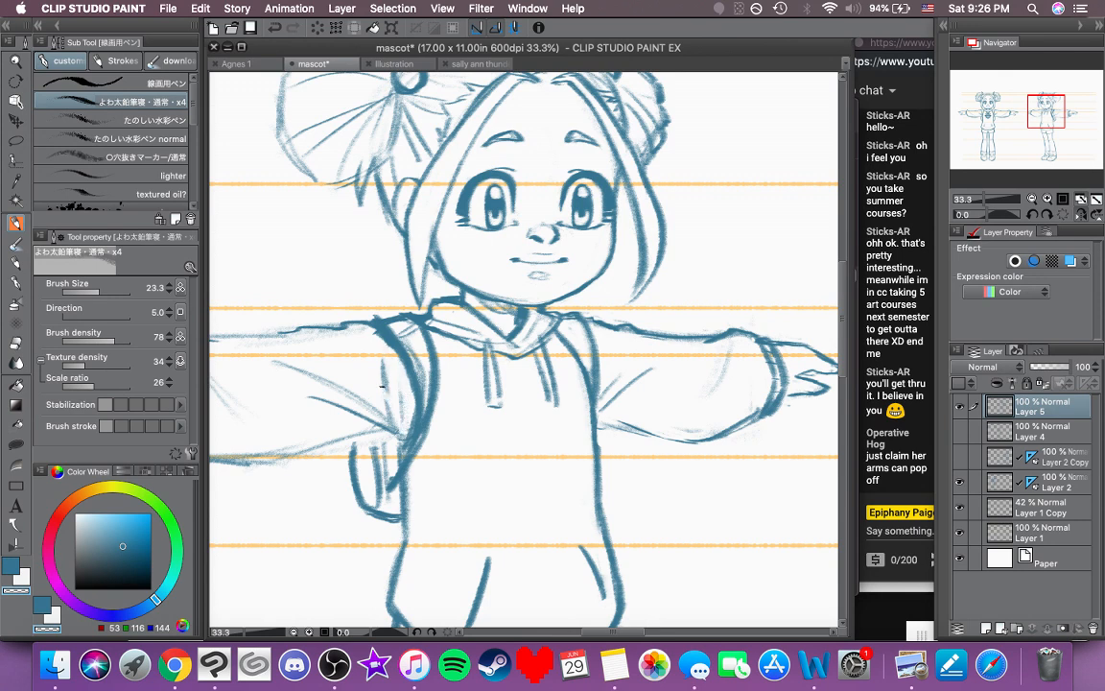
Step: Erase the rough lines around the near shoulder strap to thin its outline, and return to the blue drawing colour
mouse_move(383, 384)
mouse_down()
mouse_move(407, 433)
mouse_move(416, 422)
mouse_up()
mouse_move(419, 355)
mouse_down()
mouse_move(407, 343)
mouse_move(427, 406)
mouse_up()
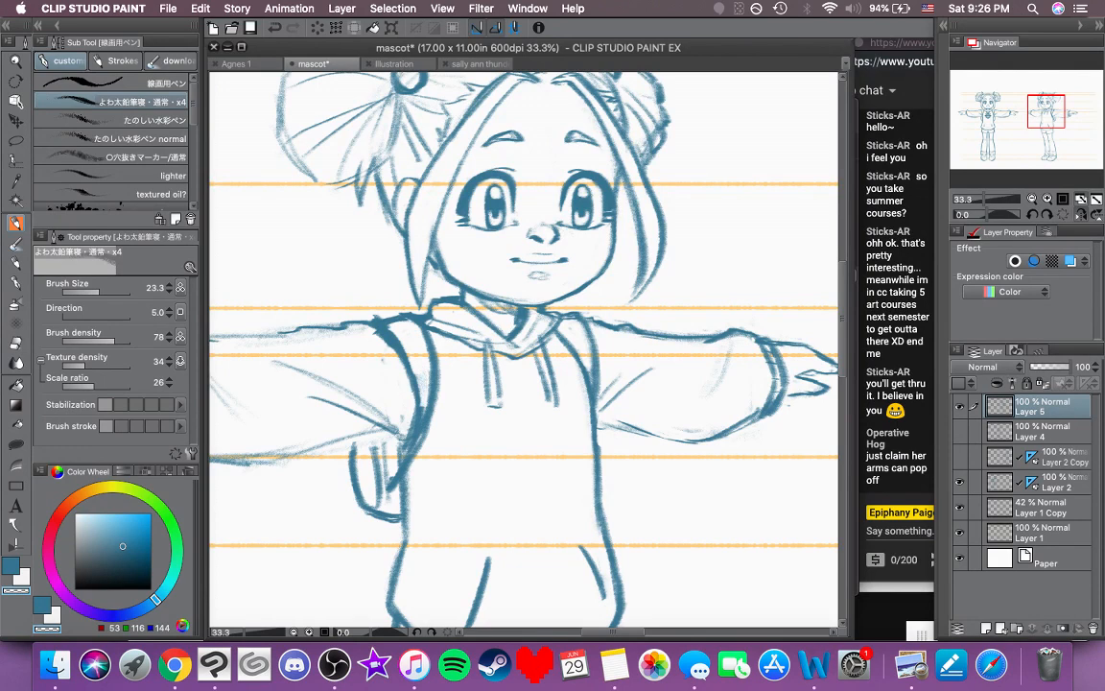
mouse_move(376, 329)
mouse_down()
mouse_move(341, 299)
mouse_move(370, 347)
mouse_move(374, 384)
mouse_up()
mouse_move(406, 434)
mouse_down()
mouse_move(364, 398)
mouse_move(403, 445)
mouse_up()
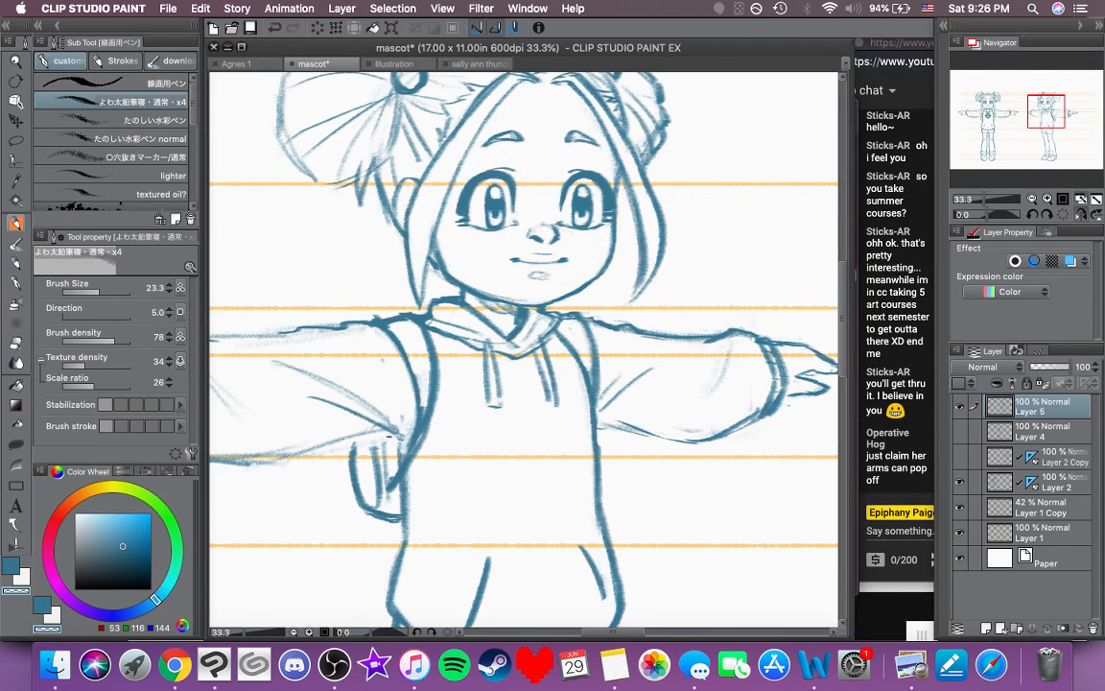
drag(526, 434, 720, 339)
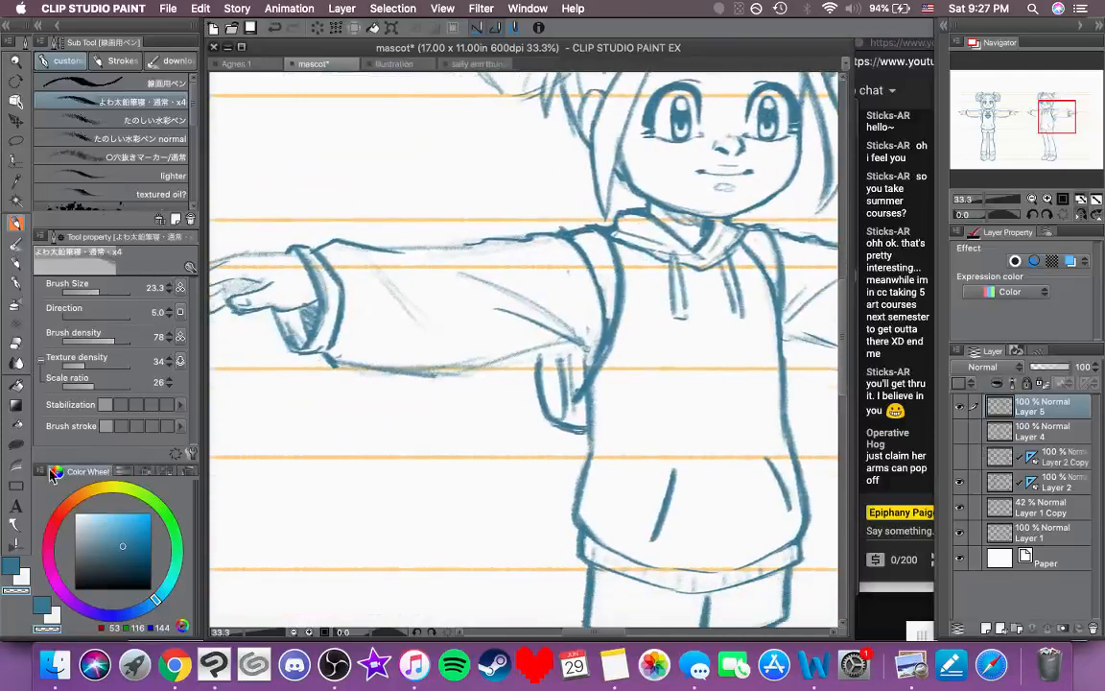
click(7, 566)
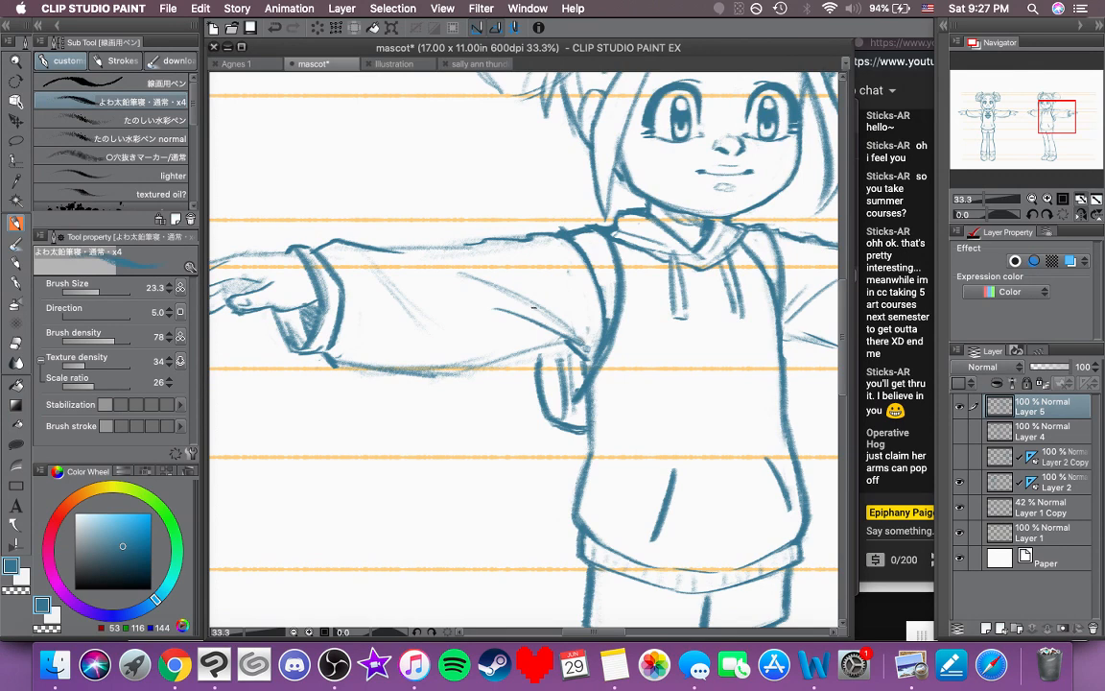
drag(518, 318, 581, 356)
key(super+z)
key(super+z)
Step: Flip the canvas view and redraw the underside of the longer sleeve as a darker line from armpit towards cuff
click(1078, 215)
mouse_move(485, 281)
mouse_down()
mouse_move(449, 230)
mouse_move(408, 206)
mouse_up()
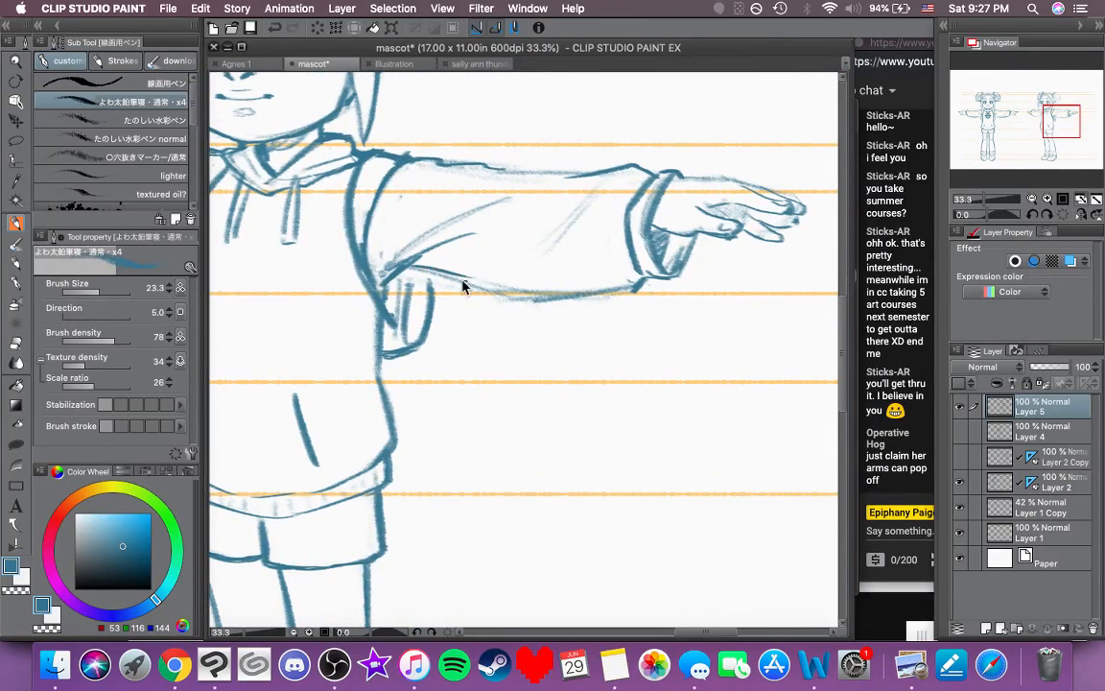
drag(404, 271, 568, 294)
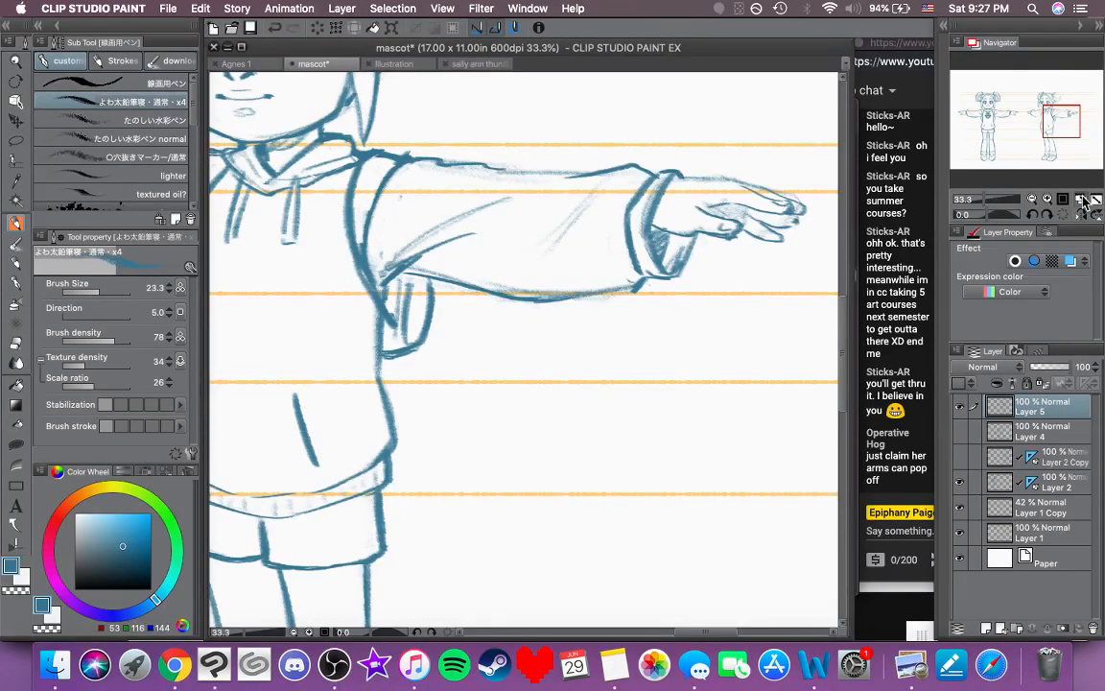
Step: Rotate the view to -45 degrees and redraw the upper outline of the longer sleeve with a cleaner line
click(1032, 215)
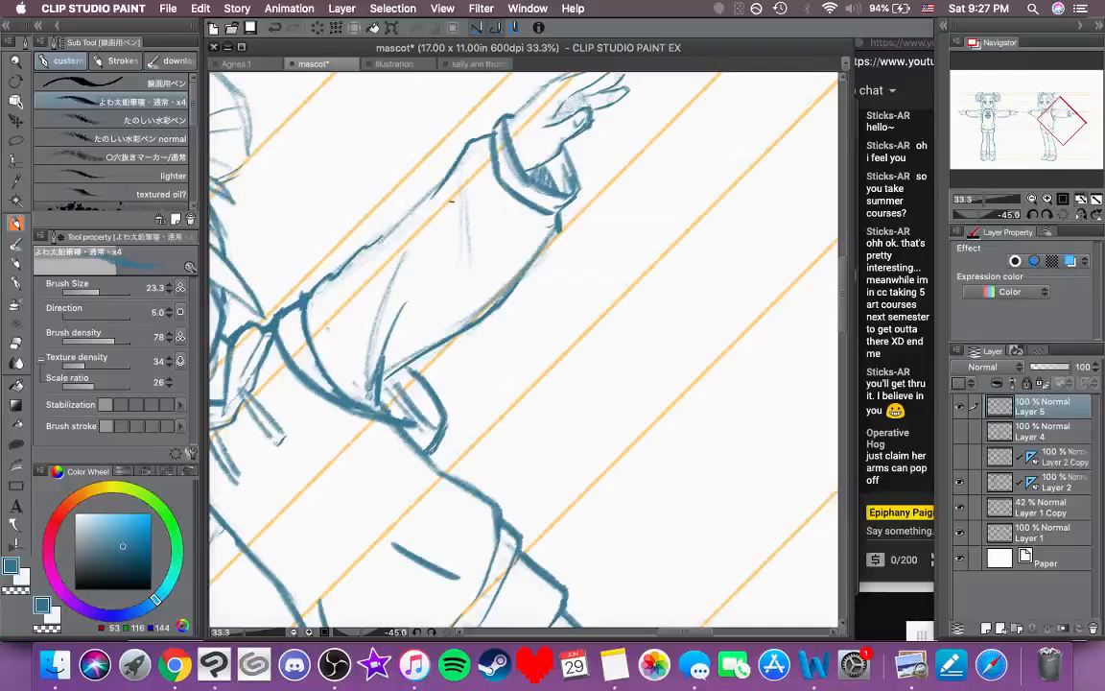
key(super+z)
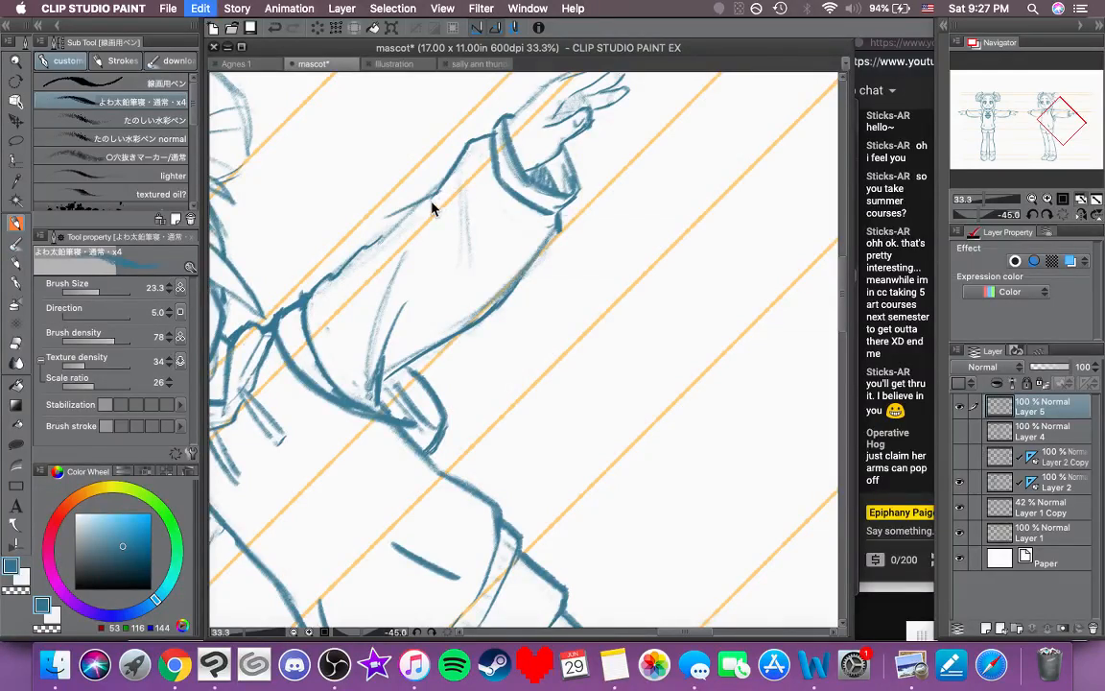
drag(383, 237, 432, 207)
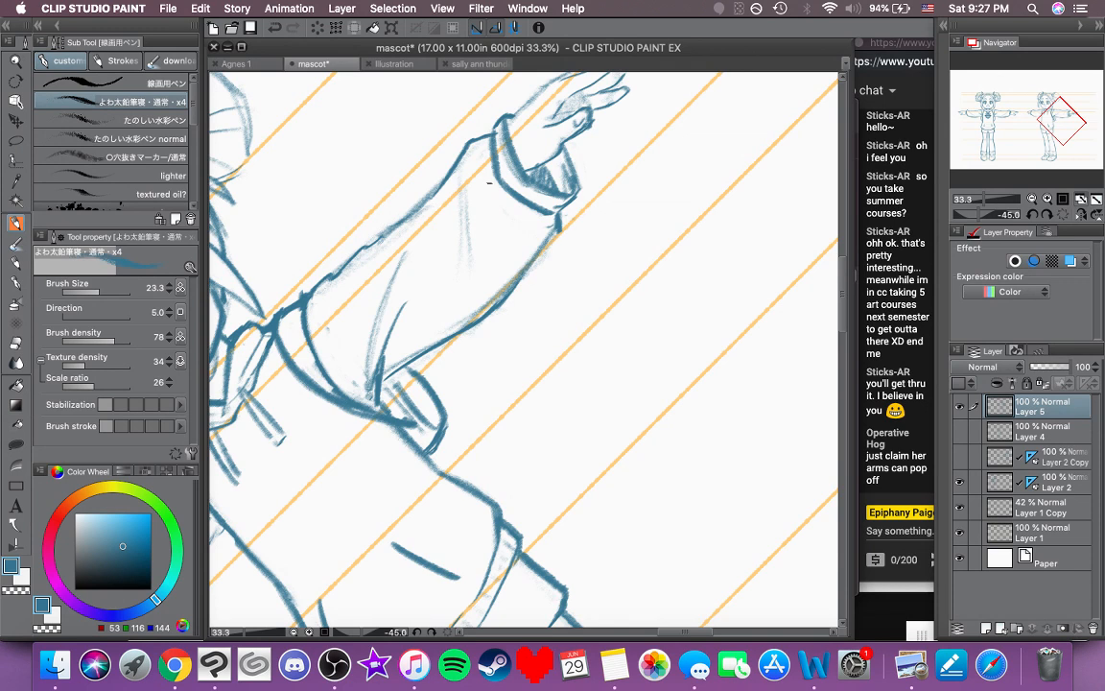
Step: Darken the short line joining the longer sleeve's underside to its cuff and reset the view rotation
mouse_move(521, 142)
mouse_down()
mouse_move(502, 214)
mouse_move(511, 175)
mouse_move(496, 190)
mouse_move(507, 176)
mouse_move(592, 128)
mouse_move(576, 139)
mouse_up()
key(super+z)
key(super+z)
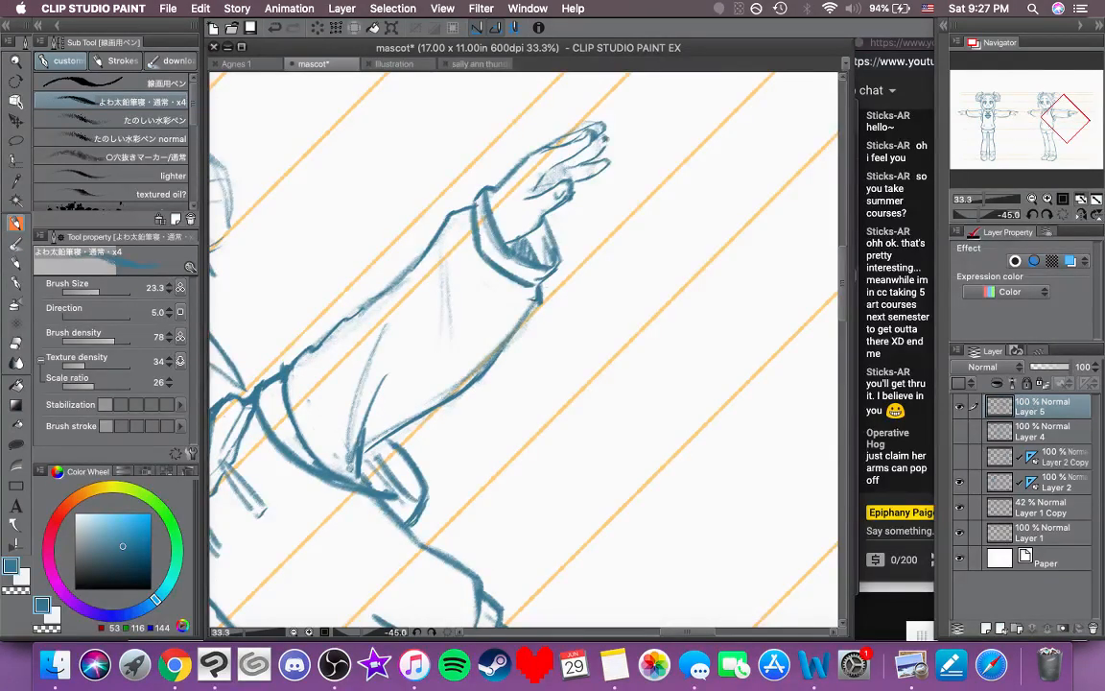
drag(533, 285, 532, 308)
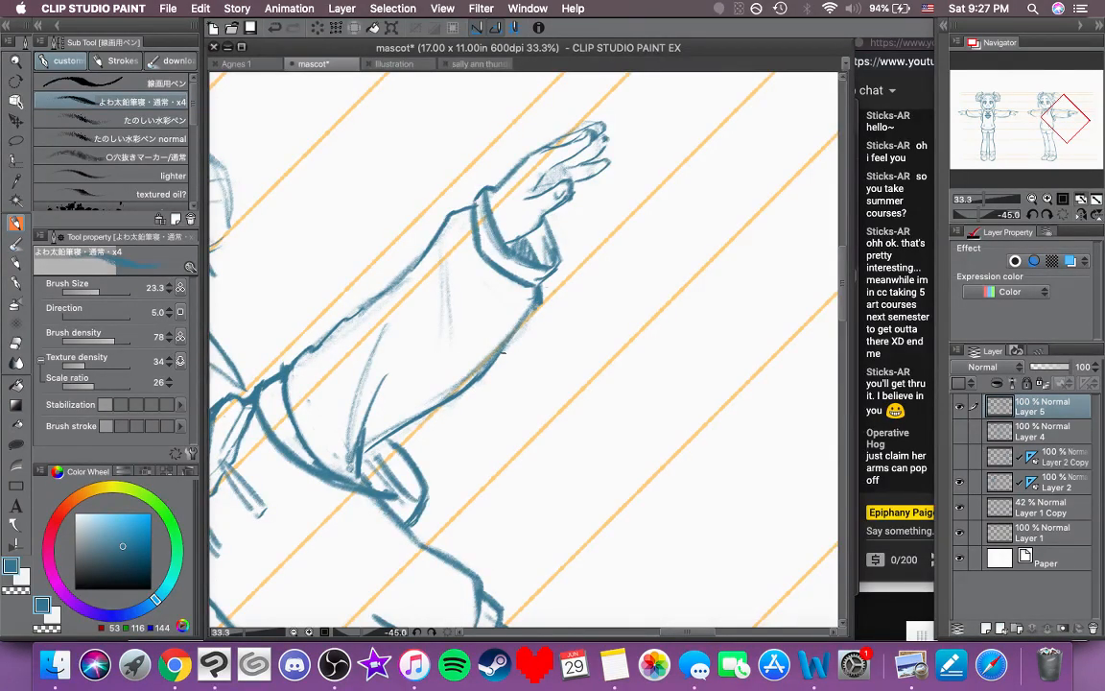
click(1079, 200)
click(1080, 199)
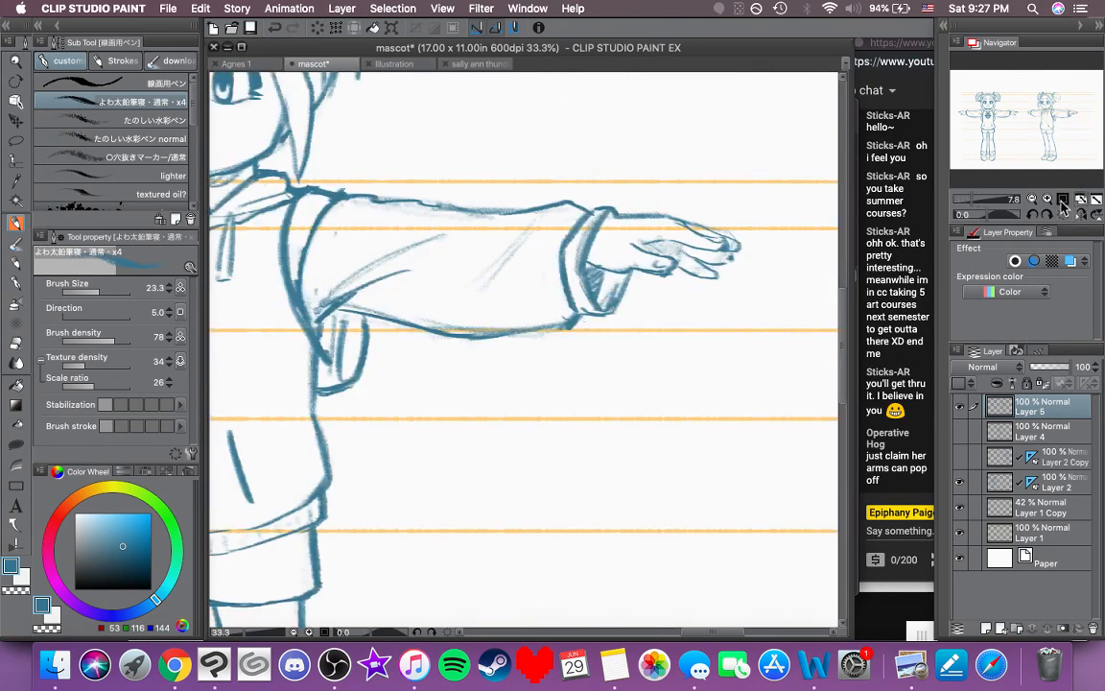
drag(562, 467, 583, 468)
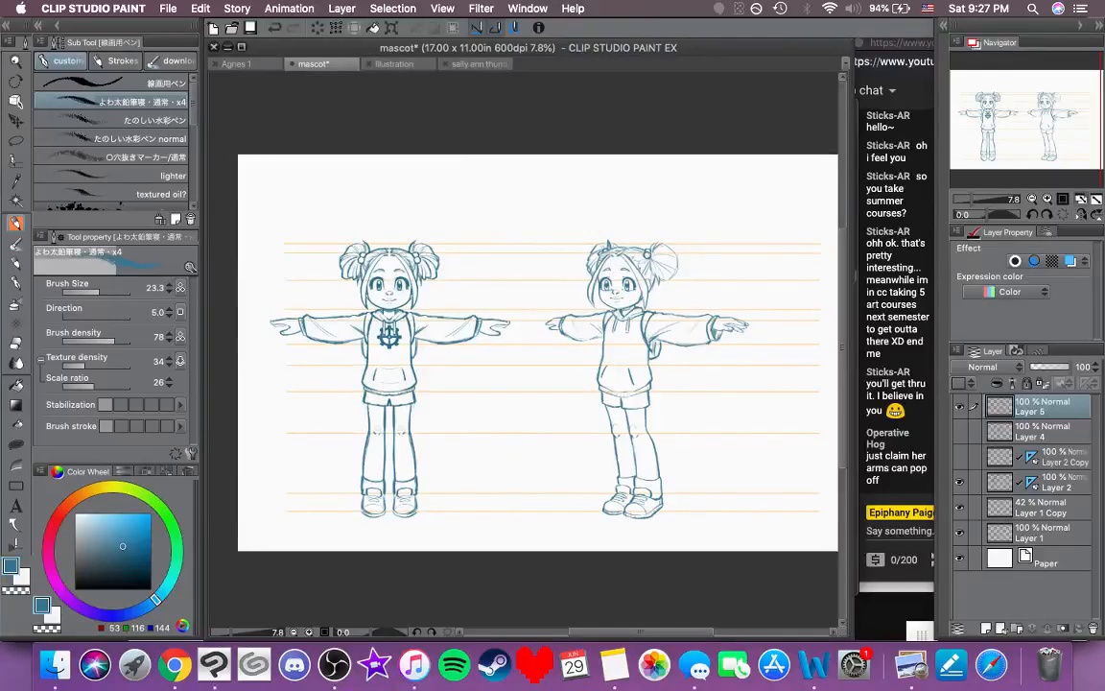
Step: Redraw the outline of the near hair bun in the three-quarter view as a darker, fuller round shape
click(1048, 199)
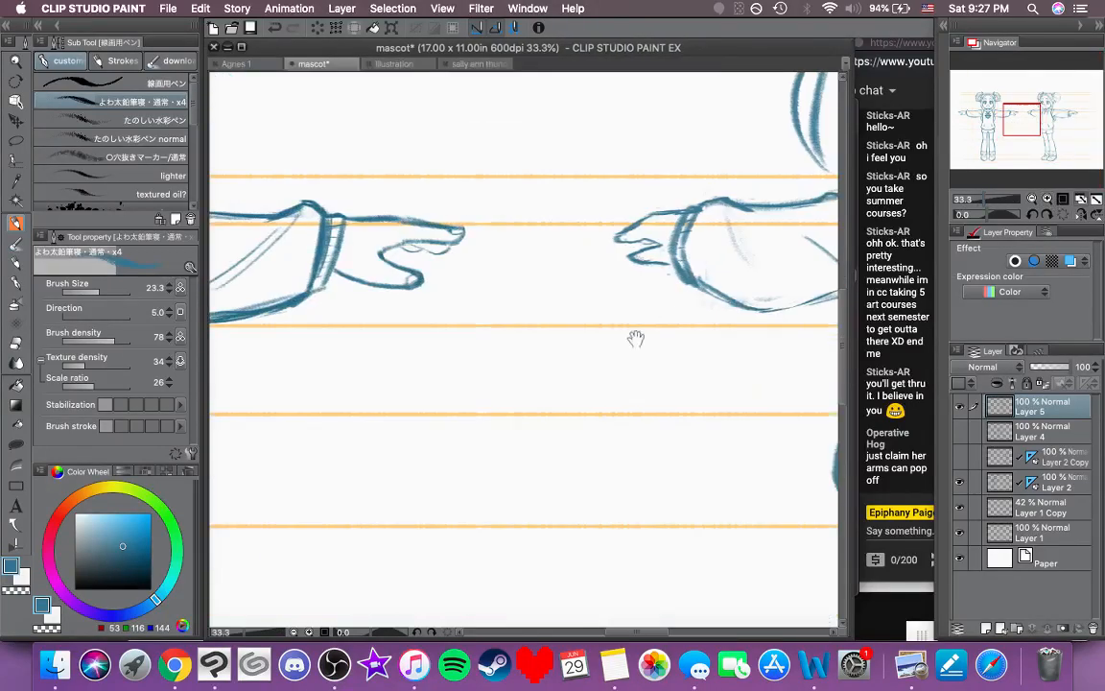
mouse_move(716, 256)
mouse_down()
mouse_move(394, 476)
mouse_move(254, 534)
mouse_up()
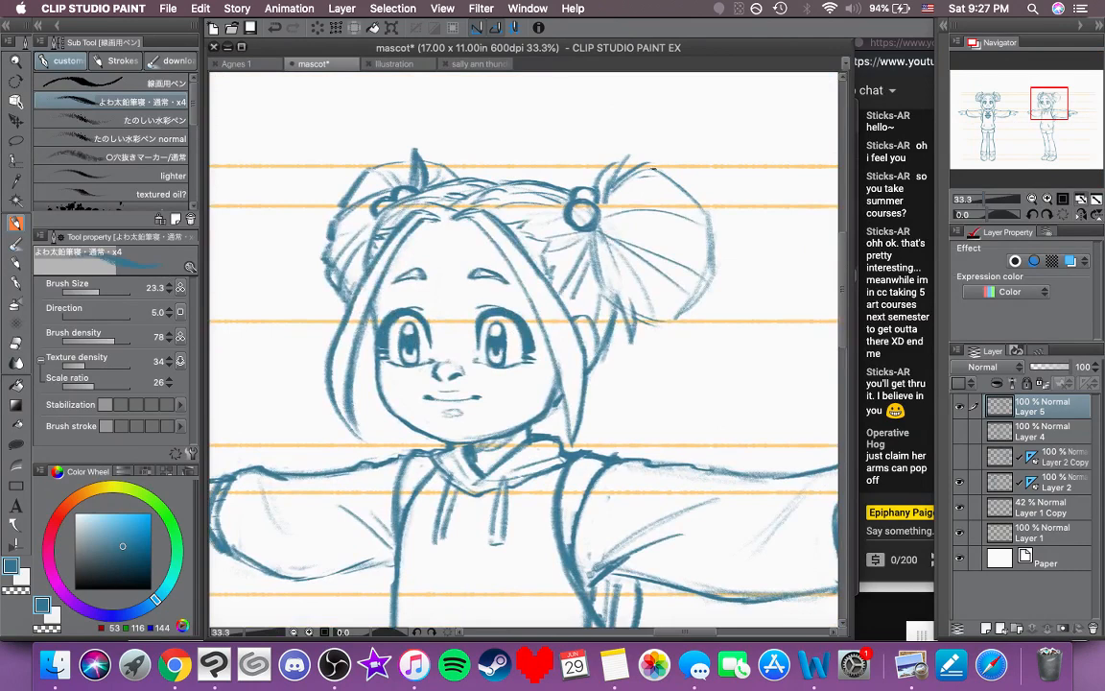
mouse_move(653, 169)
mouse_down()
mouse_move(723, 227)
mouse_move(718, 270)
mouse_up()
mouse_move(648, 326)
mouse_down()
mouse_move(687, 321)
mouse_move(718, 276)
mouse_up()
drag(617, 248, 689, 288)
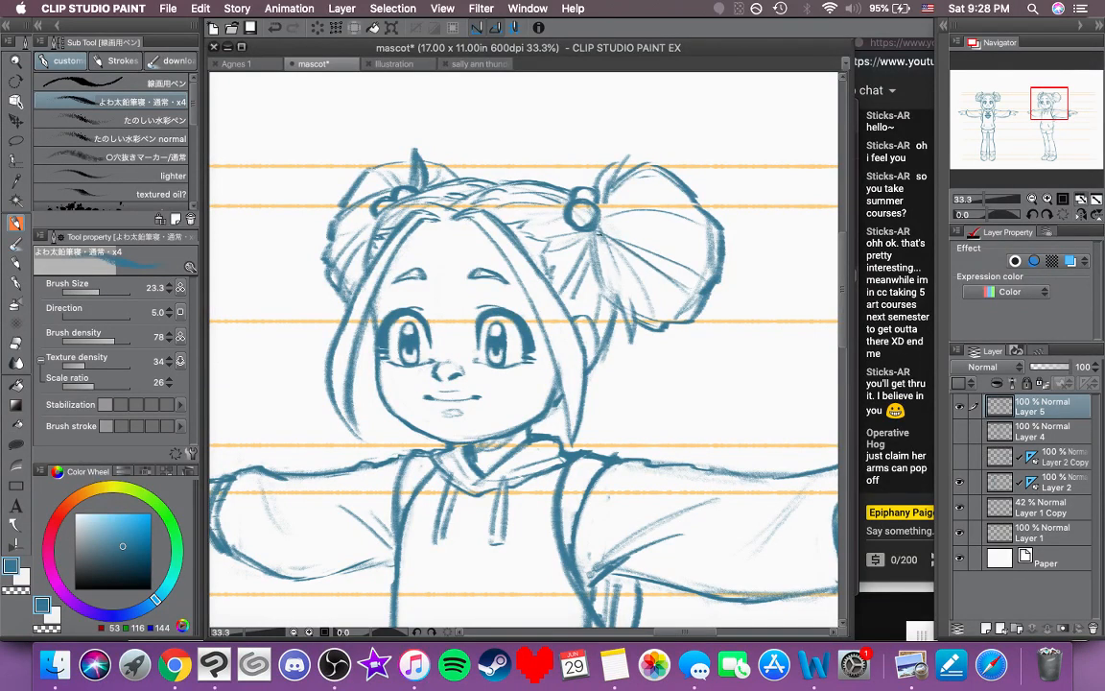
Step: Draw darker hair strand lines fanning out from the hair tie inside the near bun
drag(536, 209, 612, 290)
drag(540, 205, 691, 283)
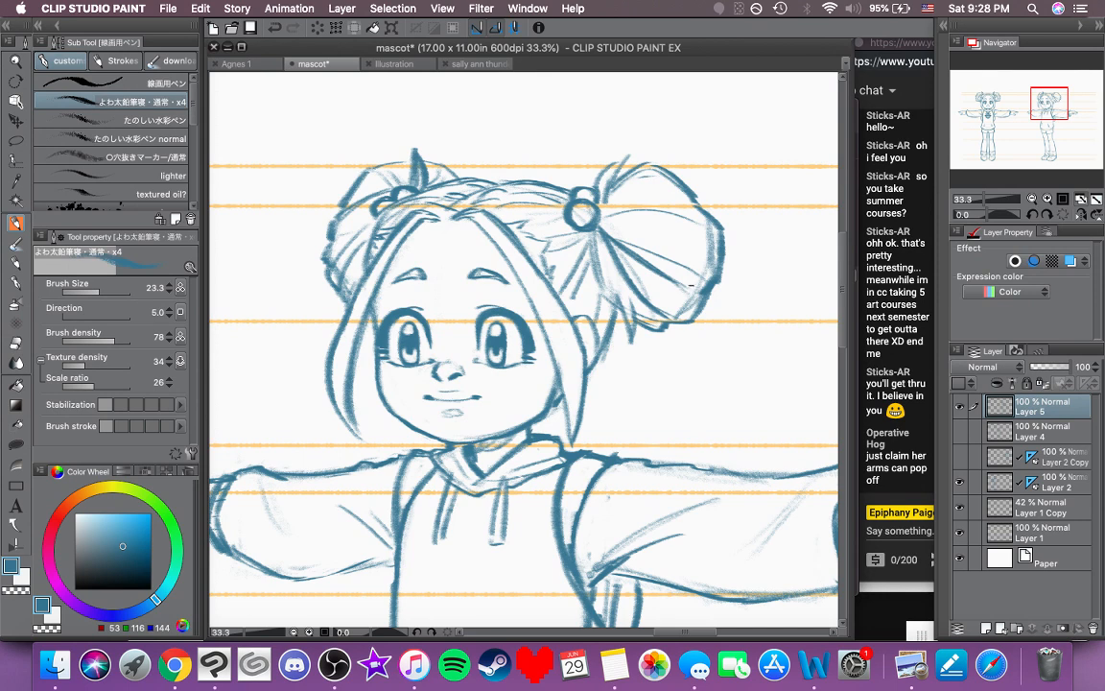
drag(622, 198, 682, 183)
drag(596, 236, 632, 312)
key(super+z)
drag(592, 235, 610, 310)
key(super+z)
drag(594, 236, 611, 308)
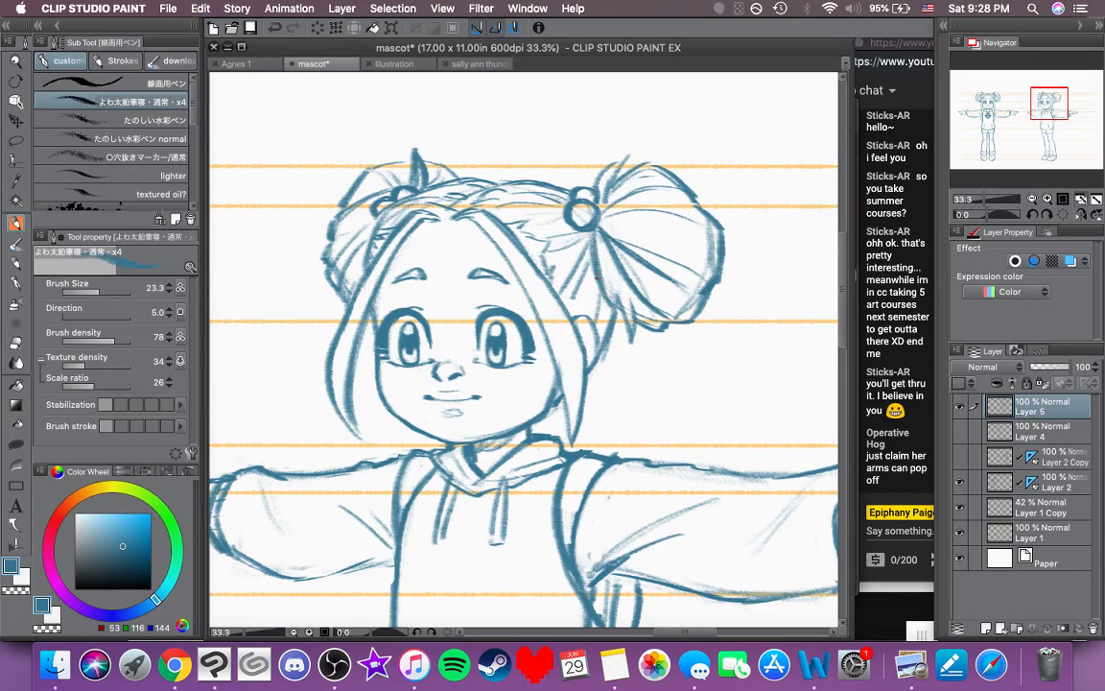
drag(541, 257, 558, 278)
mouse_move(539, 219)
mouse_down()
mouse_move(565, 277)
mouse_move(544, 231)
mouse_move(555, 272)
mouse_move(569, 274)
mouse_up()
key(super+z)
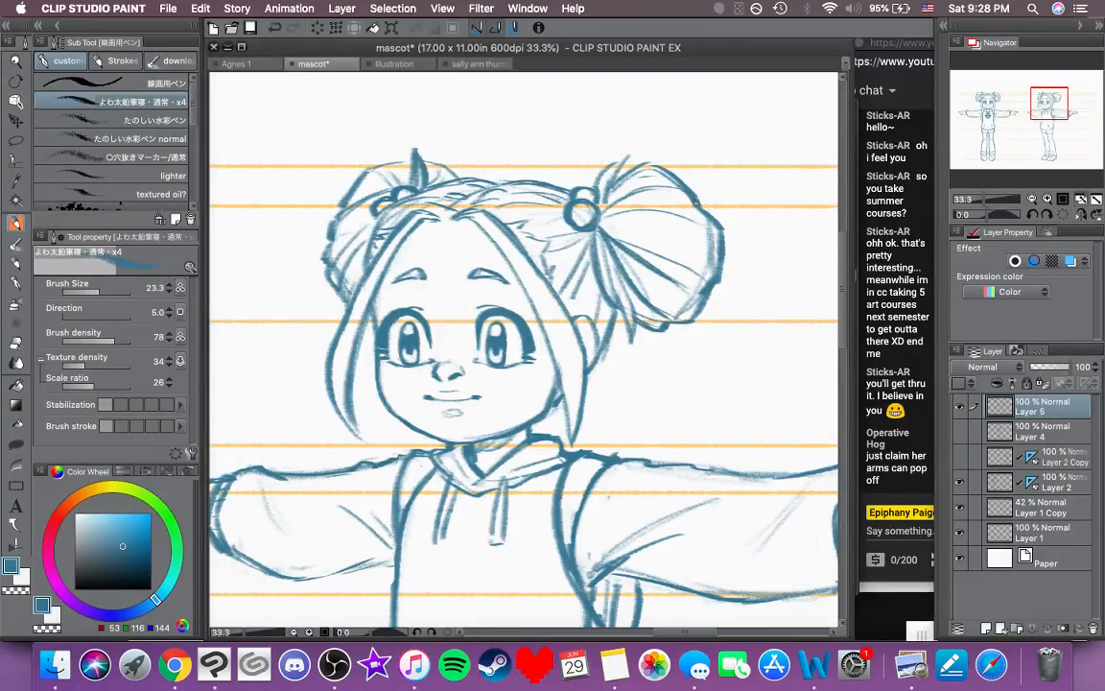
Step: Redraw the ear outline below the near bun on the three-quarter head
drag(733, 333, 763, 329)
click(993, 99)
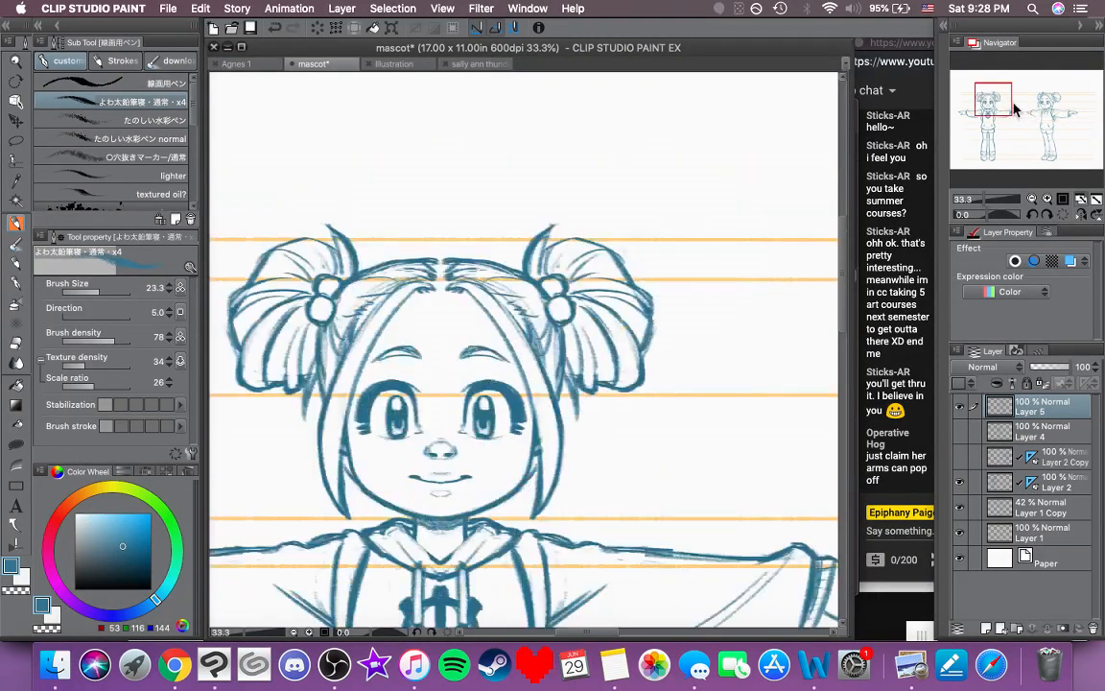
click(1036, 99)
drag(662, 267, 531, 227)
click(1032, 198)
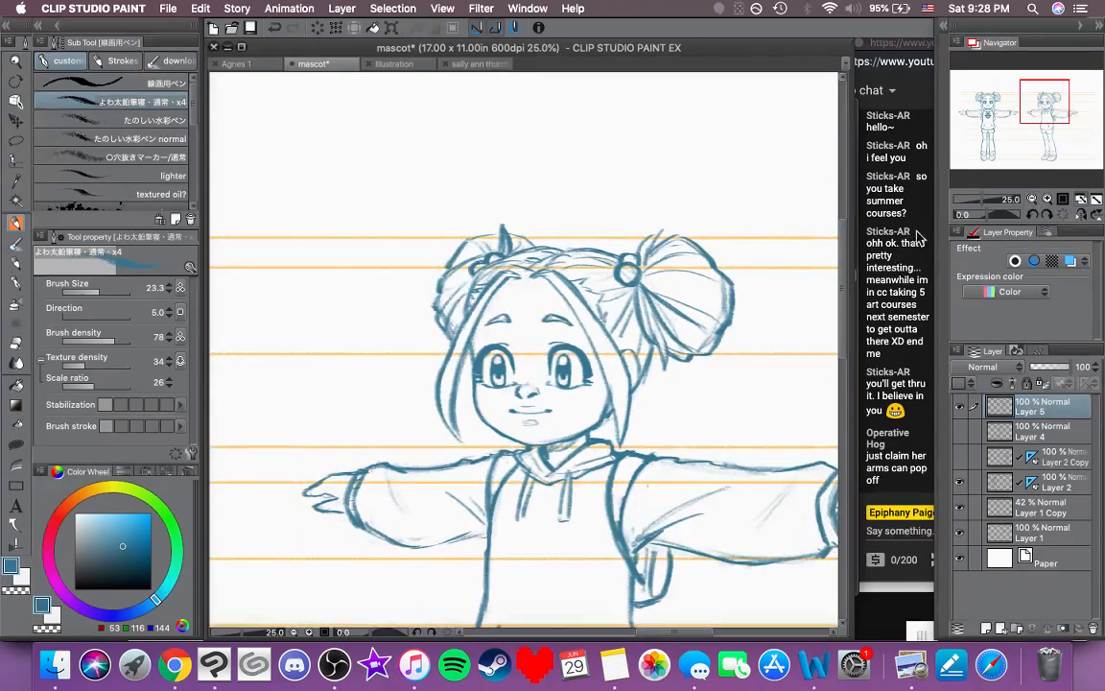
drag(754, 324, 705, 228)
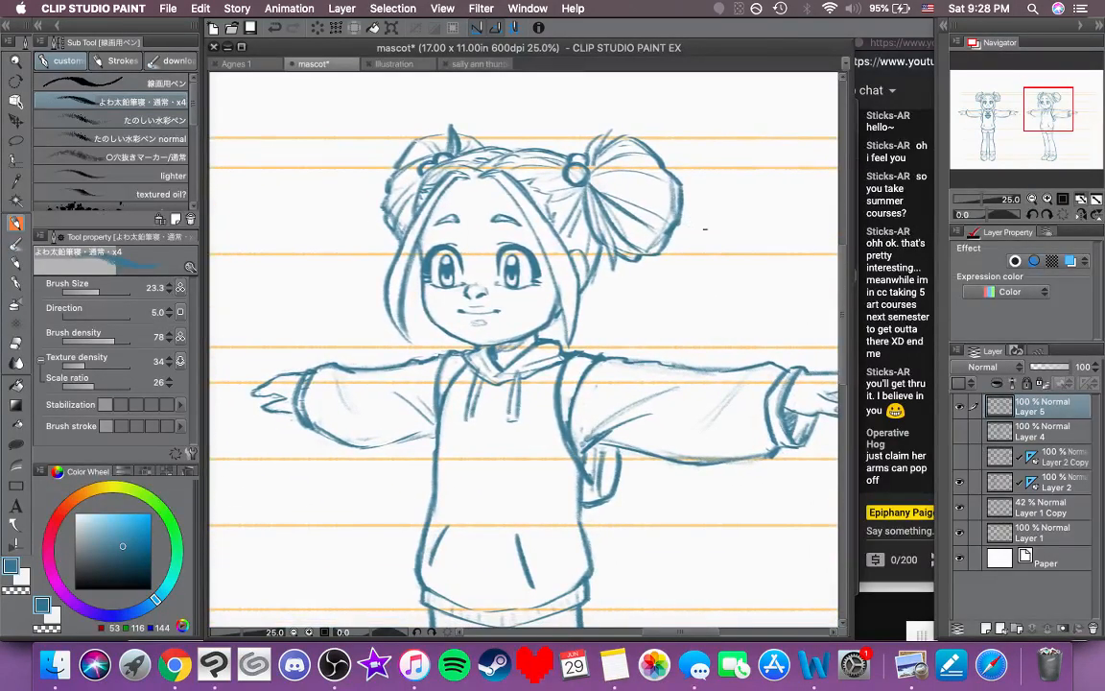
drag(646, 328, 669, 343)
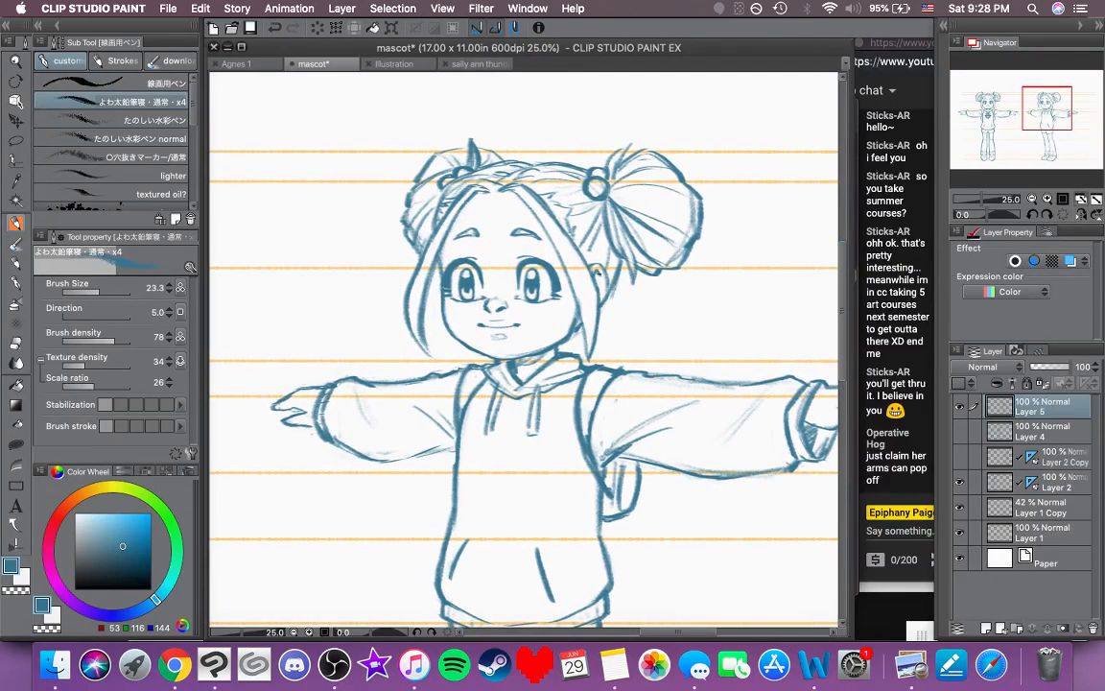
mouse_move(601, 268)
mouse_down()
mouse_move(611, 288)
mouse_move(602, 301)
mouse_move(636, 321)
mouse_move(616, 317)
mouse_up()
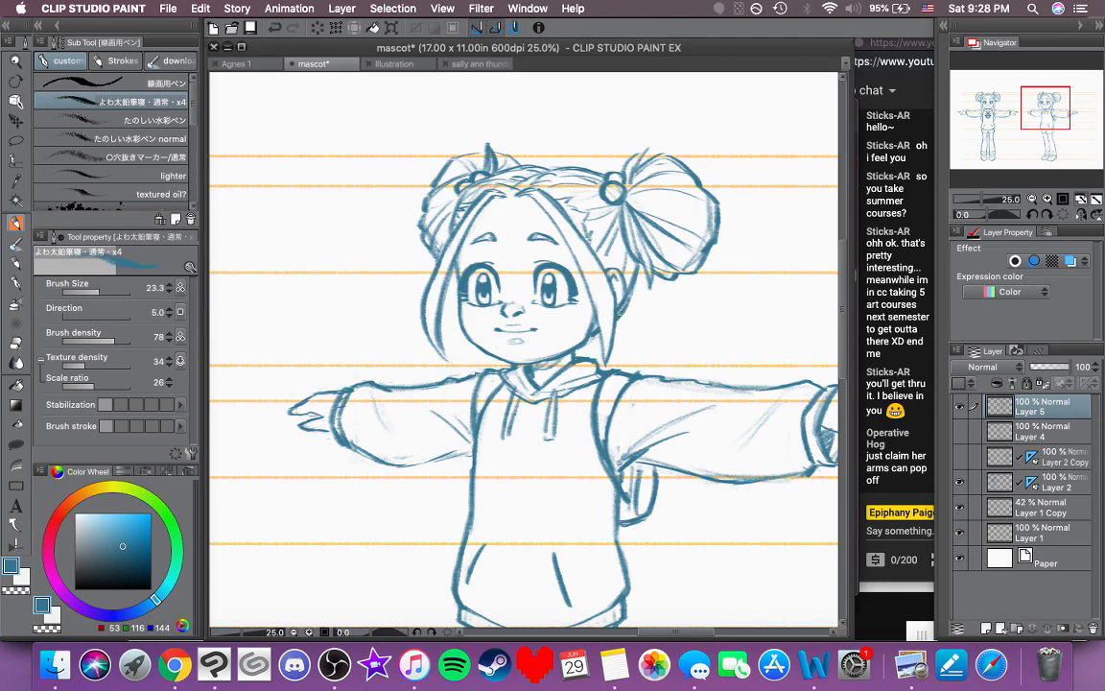
Step: Sketch an oval ring on the three-quarter hoodie's chest, below the drawstrings, as the base of the wheel emblem
drag(672, 322, 653, 251)
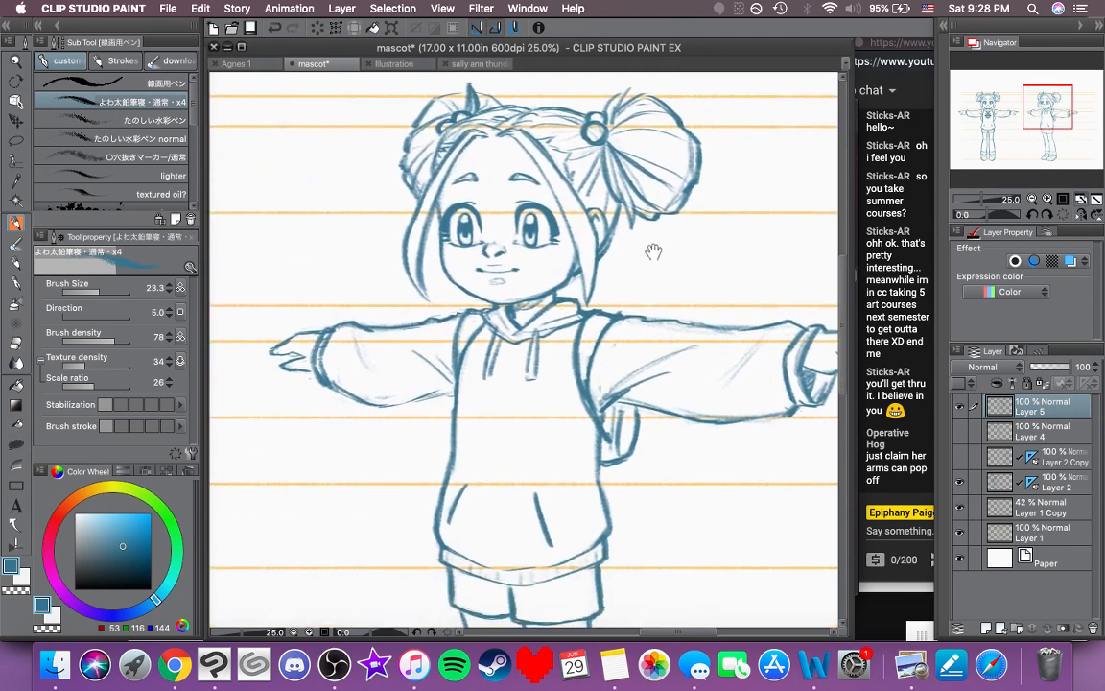
drag(666, 357, 699, 349)
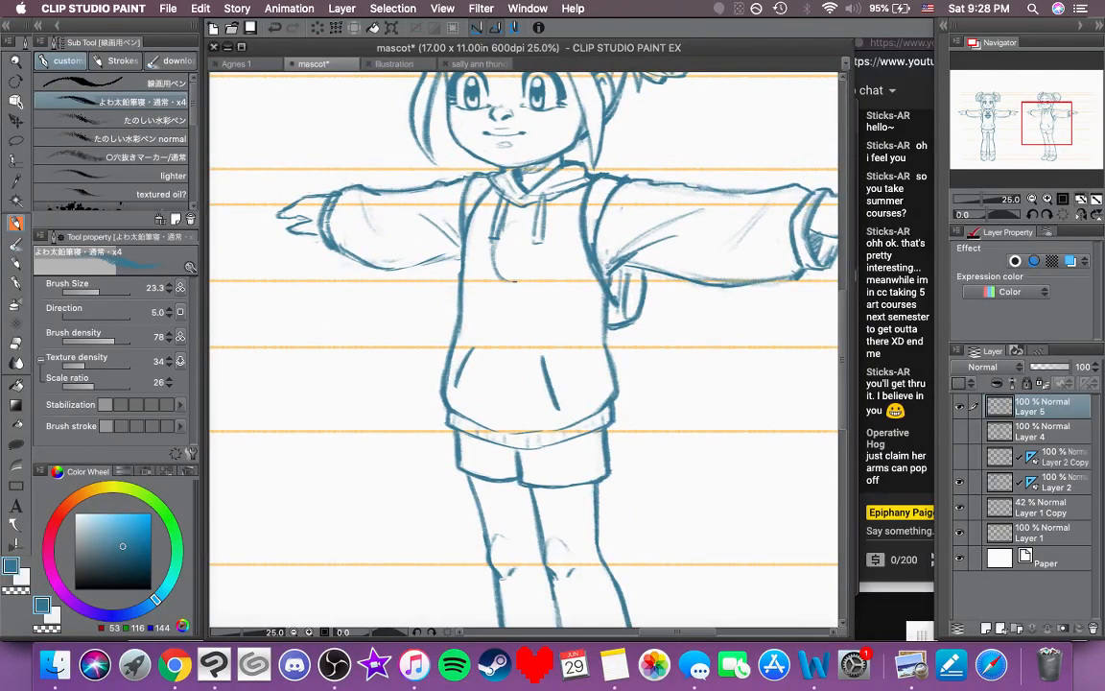
drag(510, 284, 538, 261)
mouse_move(509, 223)
mouse_down()
mouse_move(527, 226)
mouse_move(539, 259)
mouse_move(517, 279)
mouse_up()
mouse_move(492, 239)
mouse_down()
mouse_move(510, 283)
mouse_move(521, 283)
mouse_move(536, 264)
mouse_move(536, 232)
mouse_move(521, 280)
mouse_up()
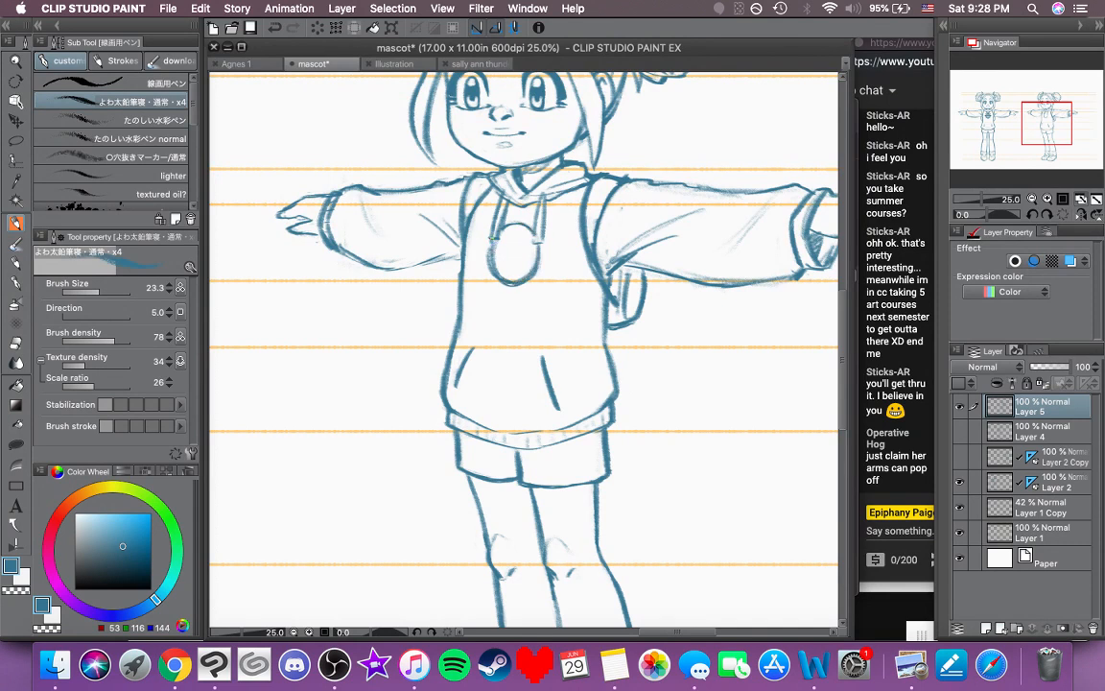
Step: Turn the chest ring into a ship's wheel with crossing spokes and small knobs around its rim
mouse_move(492, 235)
mouse_down()
mouse_move(489, 257)
mouse_move(518, 284)
mouse_up()
drag(515, 227, 508, 278)
mouse_move(516, 225)
mouse_down()
mouse_move(510, 280)
mouse_move(515, 251)
mouse_move(538, 254)
mouse_up()
key(super+z)
key(super+z)
key(super+z)
mouse_move(497, 253)
mouse_down()
mouse_move(538, 256)
mouse_move(525, 253)
mouse_move(537, 254)
mouse_move(533, 238)
mouse_up()
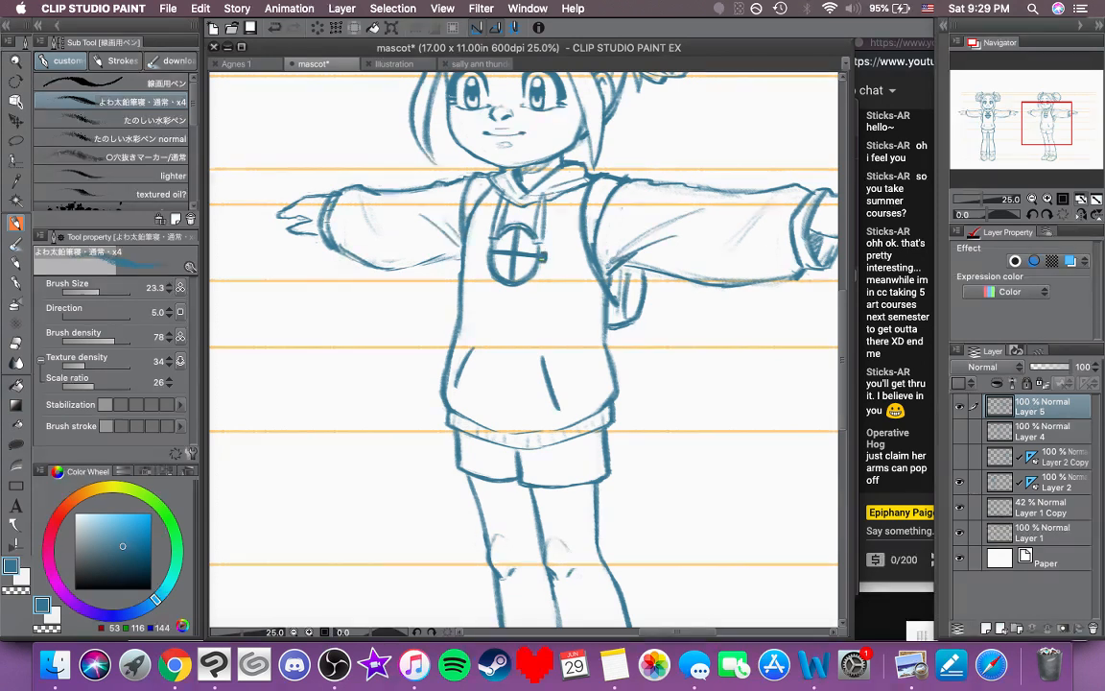
drag(504, 284, 518, 286)
mouse_move(512, 226)
mouse_down()
mouse_move(525, 225)
mouse_move(484, 257)
mouse_up()
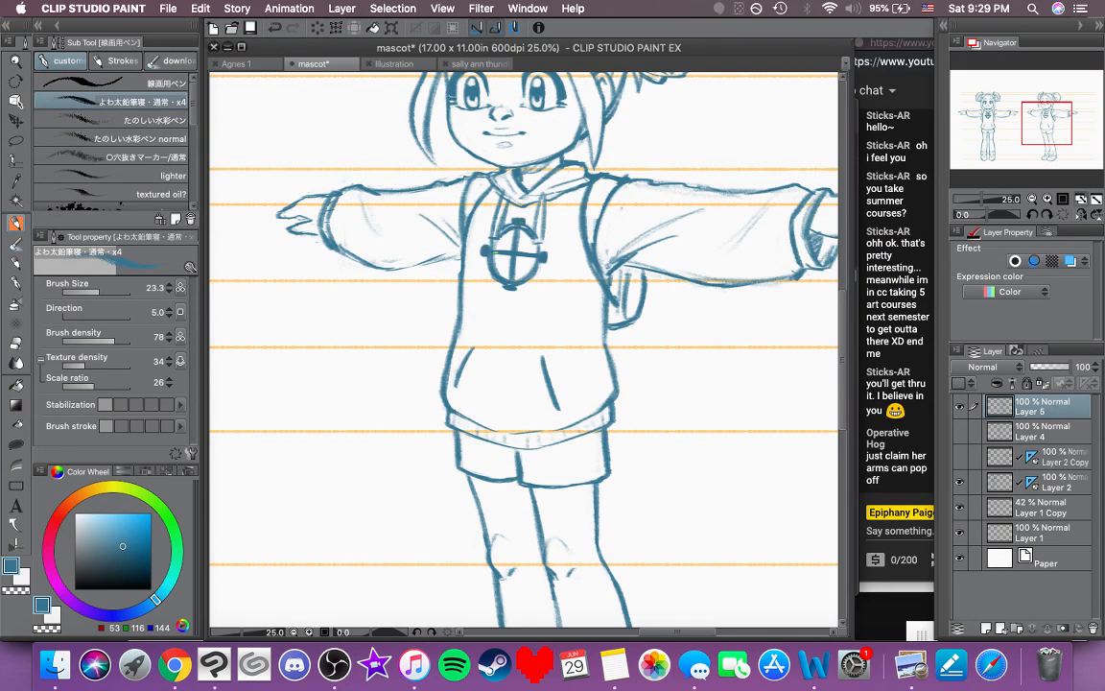
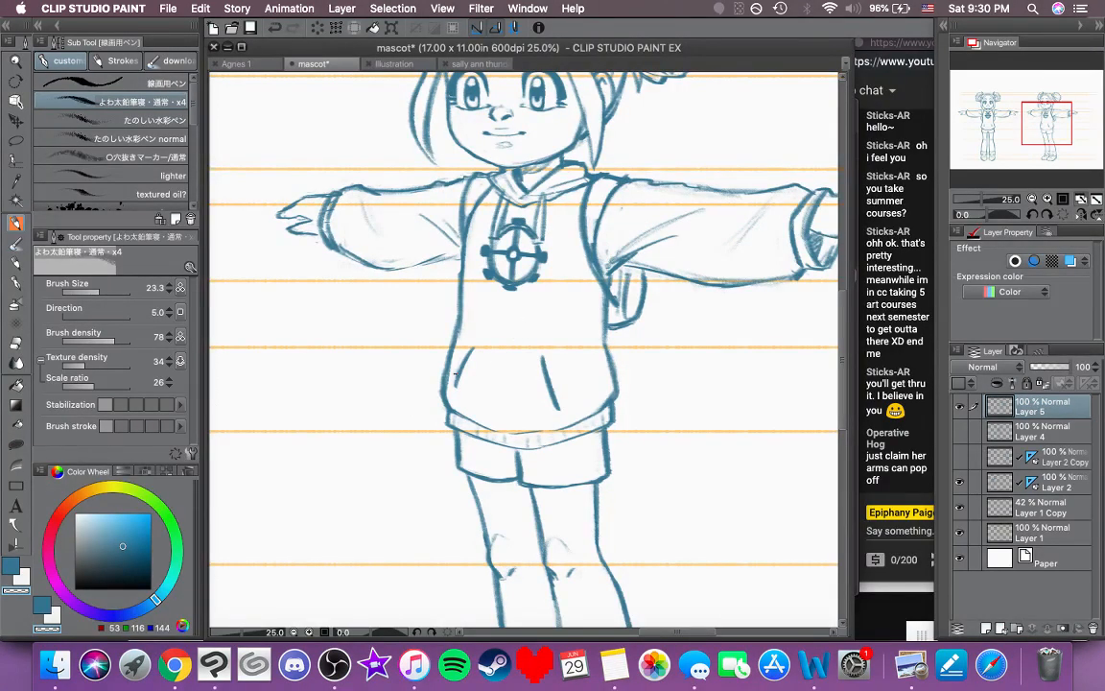
Step: Zoom out to the whole character sheet and save the mascot file
drag(413, 341, 438, 368)
click(1031, 200)
click(1031, 200)
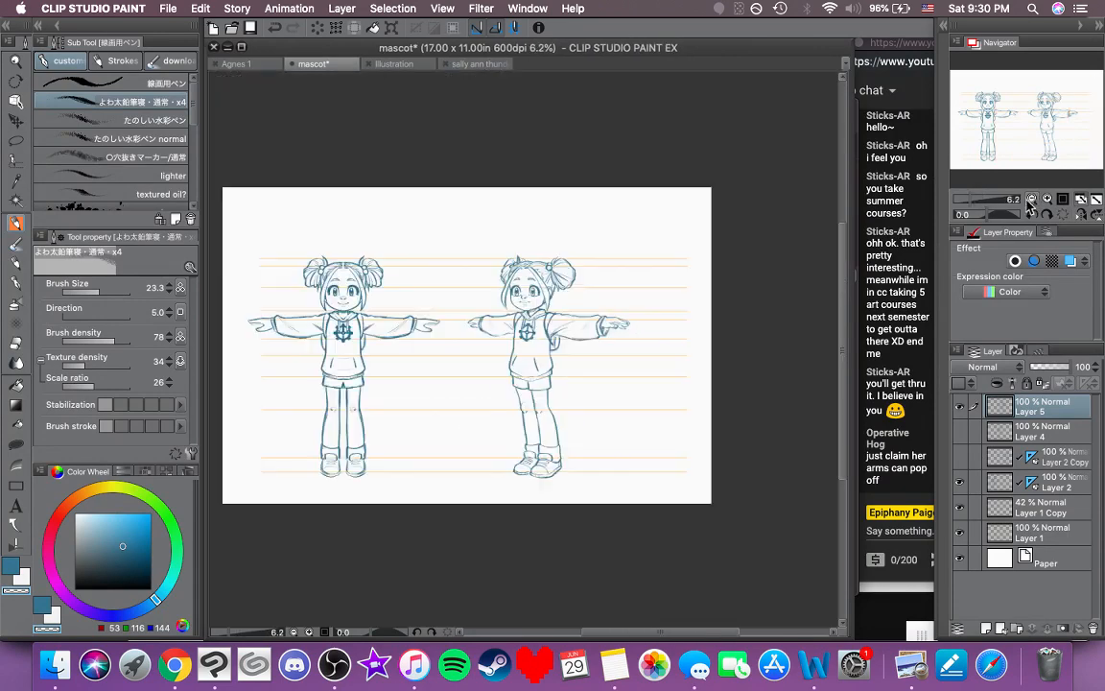
drag(603, 405, 654, 408)
key(super+s)
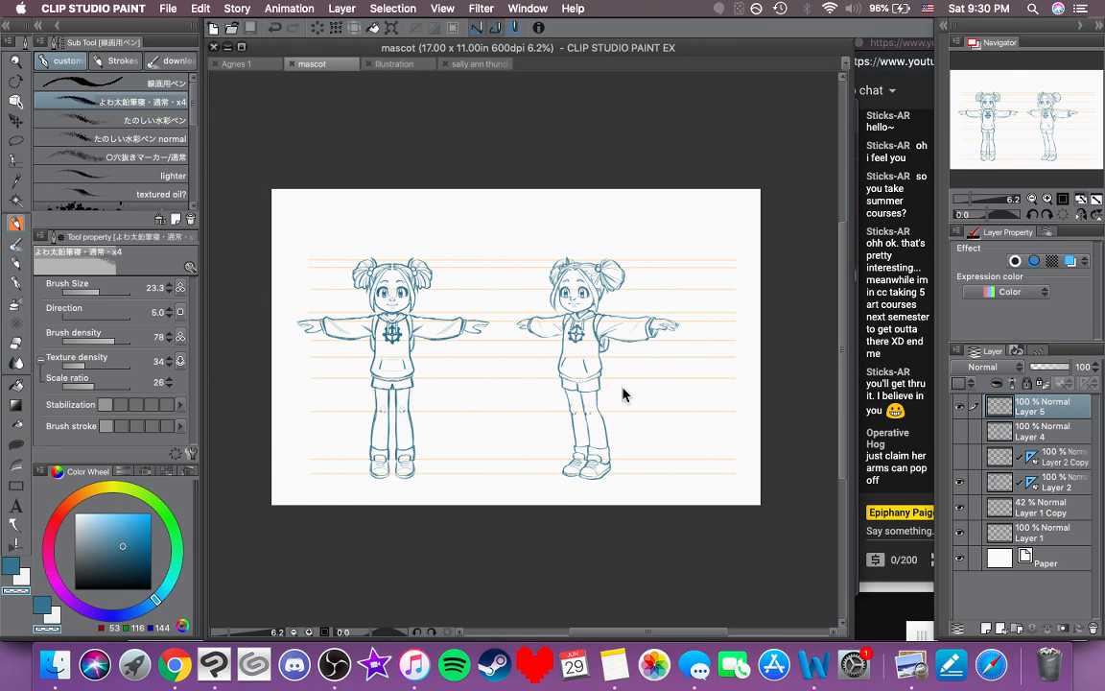
Step: Transform the three-quarter figure's layer to make it slightly narrower from the shorter arm's side
key(super+t)
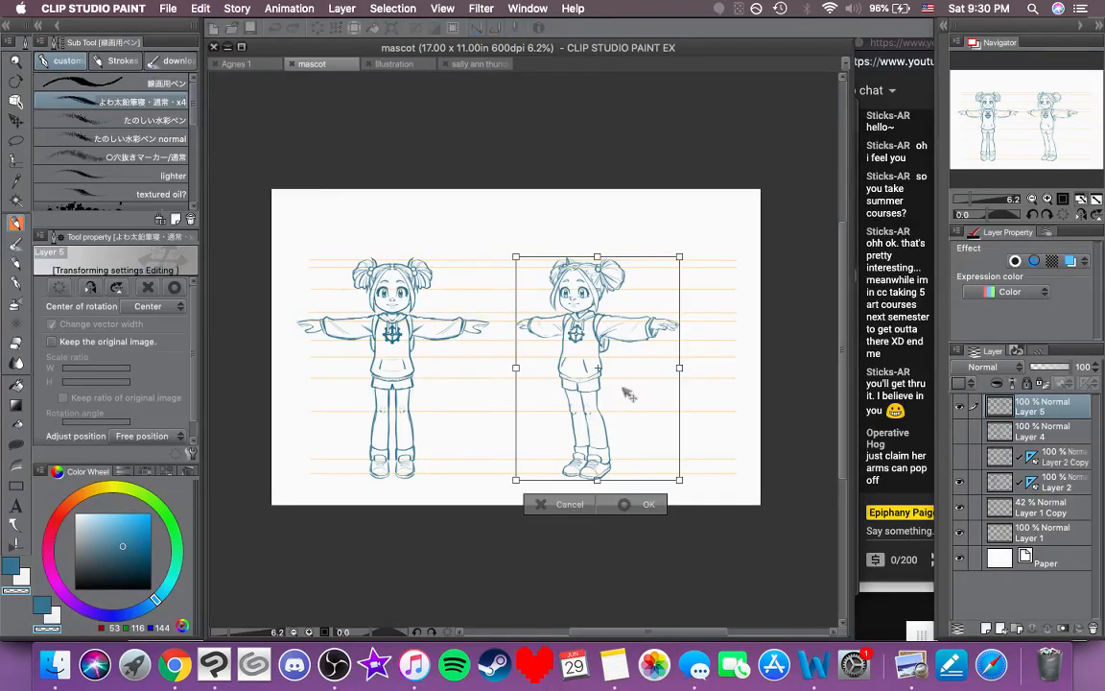
drag(517, 374, 525, 370)
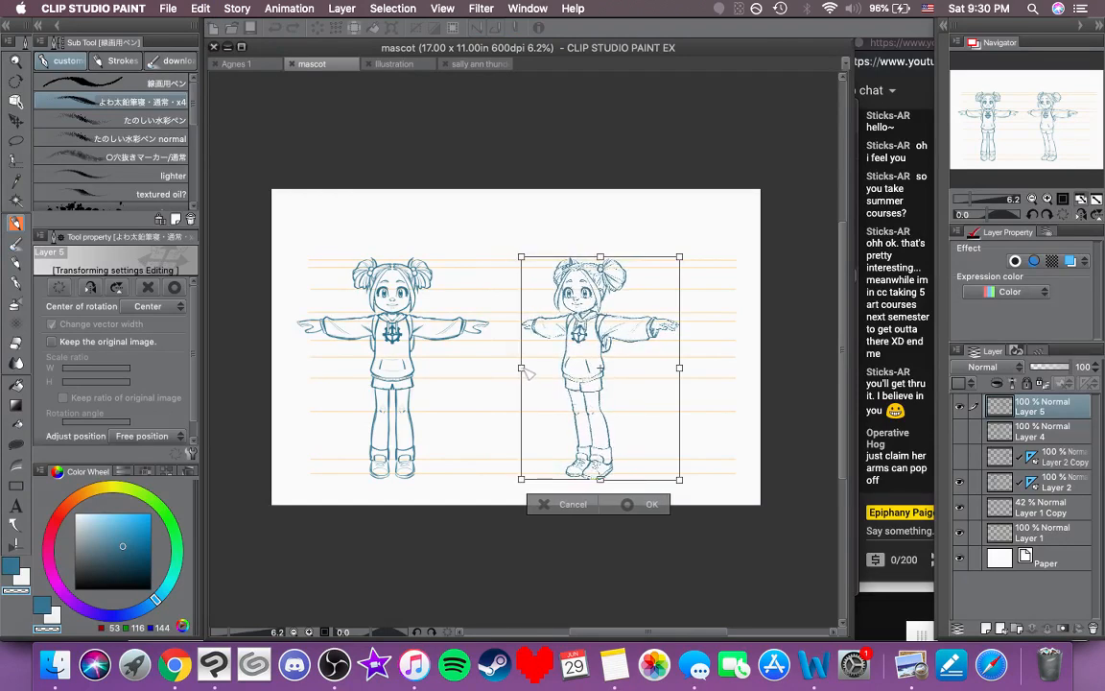
click(641, 504)
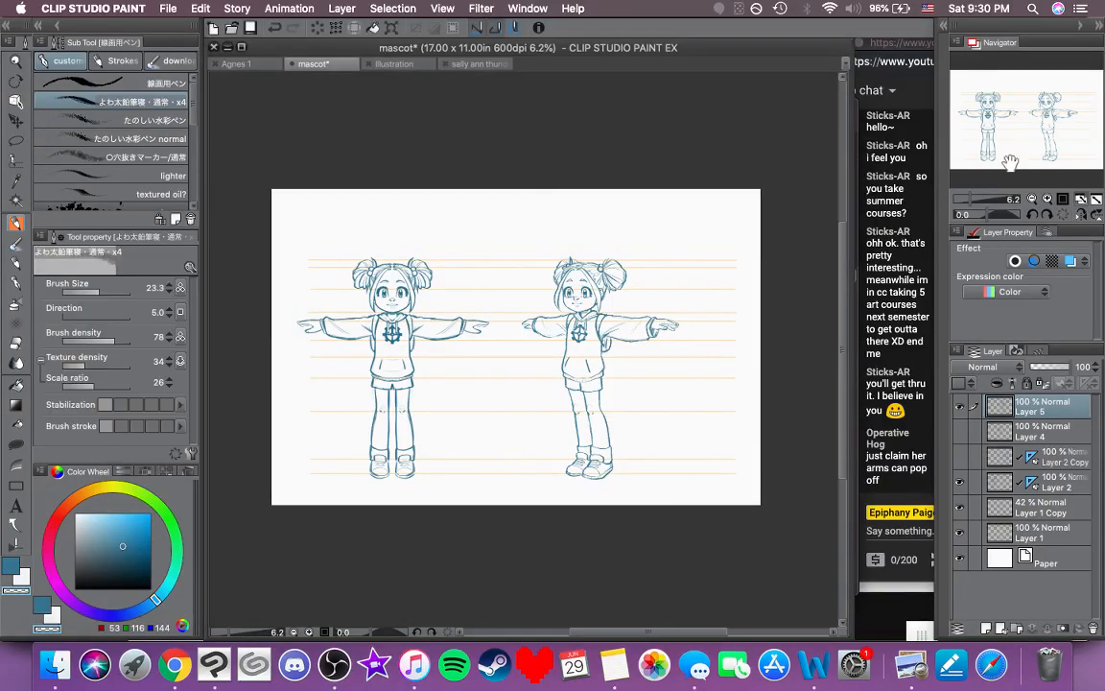
Step: Redraw the near leg's shorts hem slightly higher, closer to the hoodie's ribbed edge
click(1048, 199)
click(1047, 198)
drag(1029, 119, 998, 154)
click(11, 564)
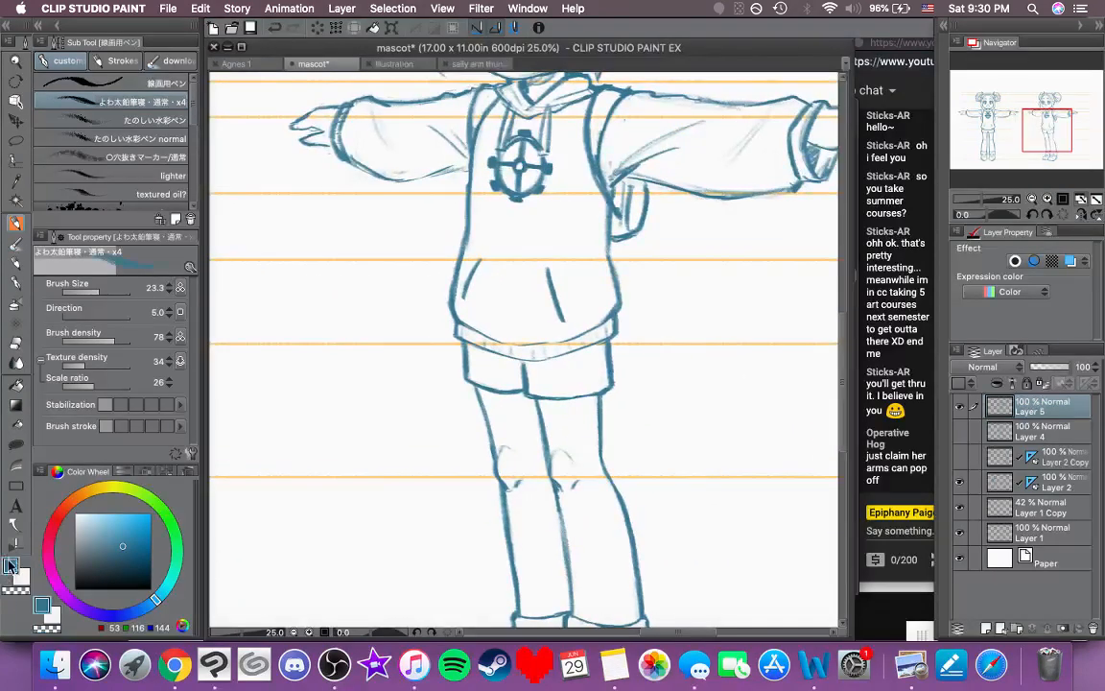
click(1047, 214)
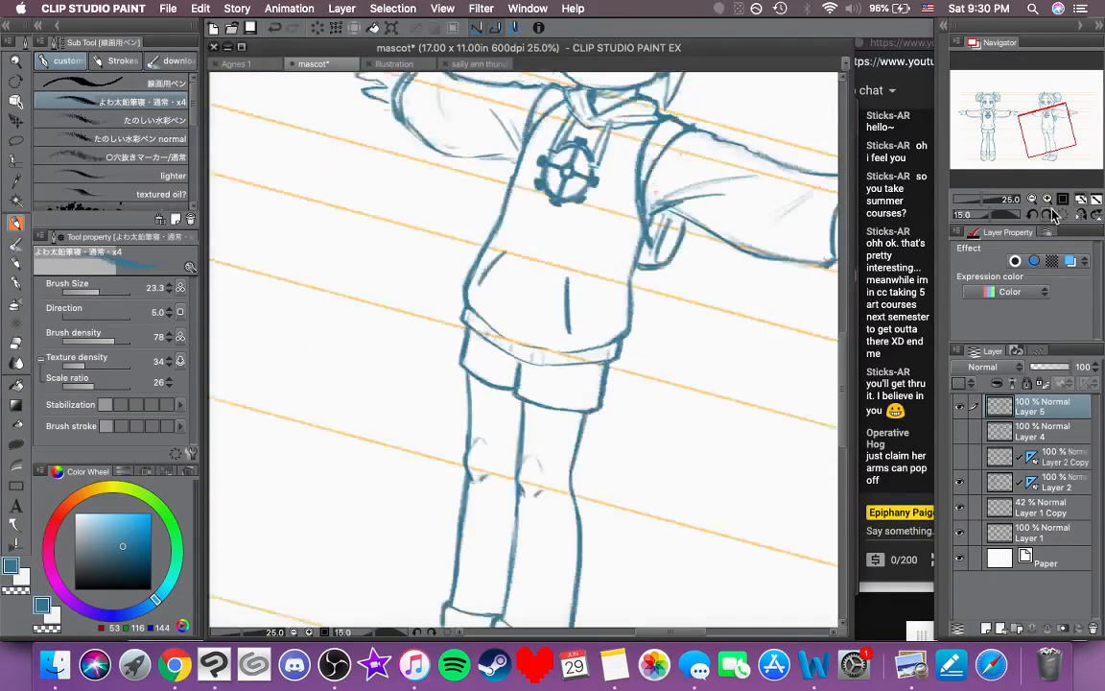
click(1048, 214)
click(1047, 215)
click(1048, 215)
click(1047, 215)
click(1048, 215)
click(1048, 215)
drag(554, 396, 633, 315)
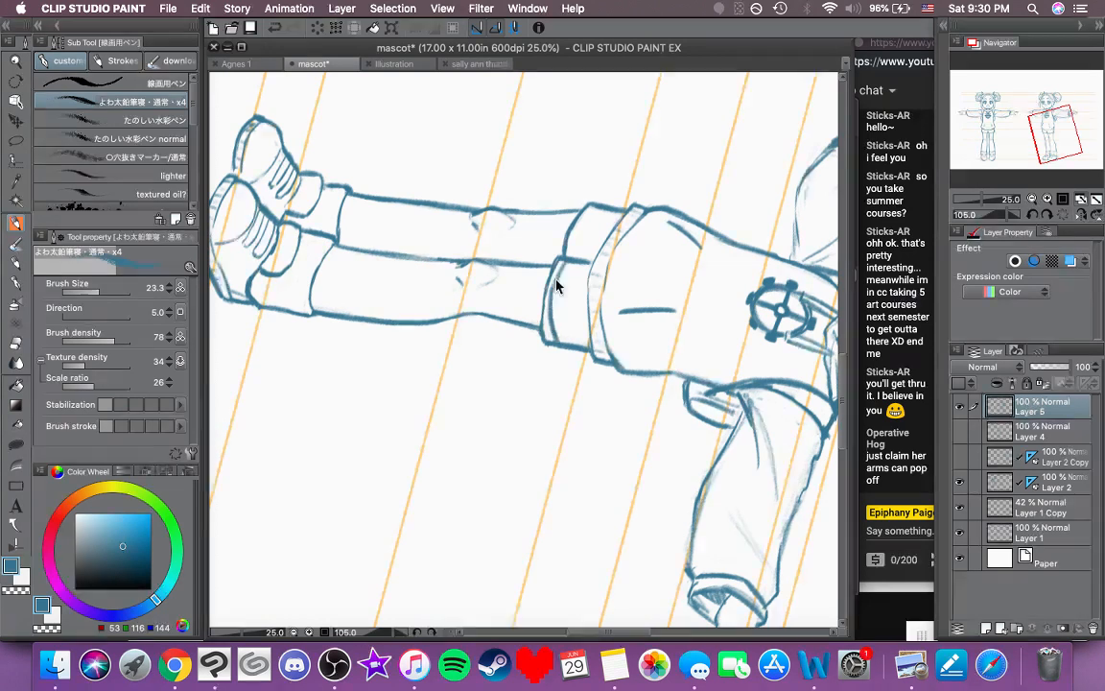
drag(565, 260, 556, 343)
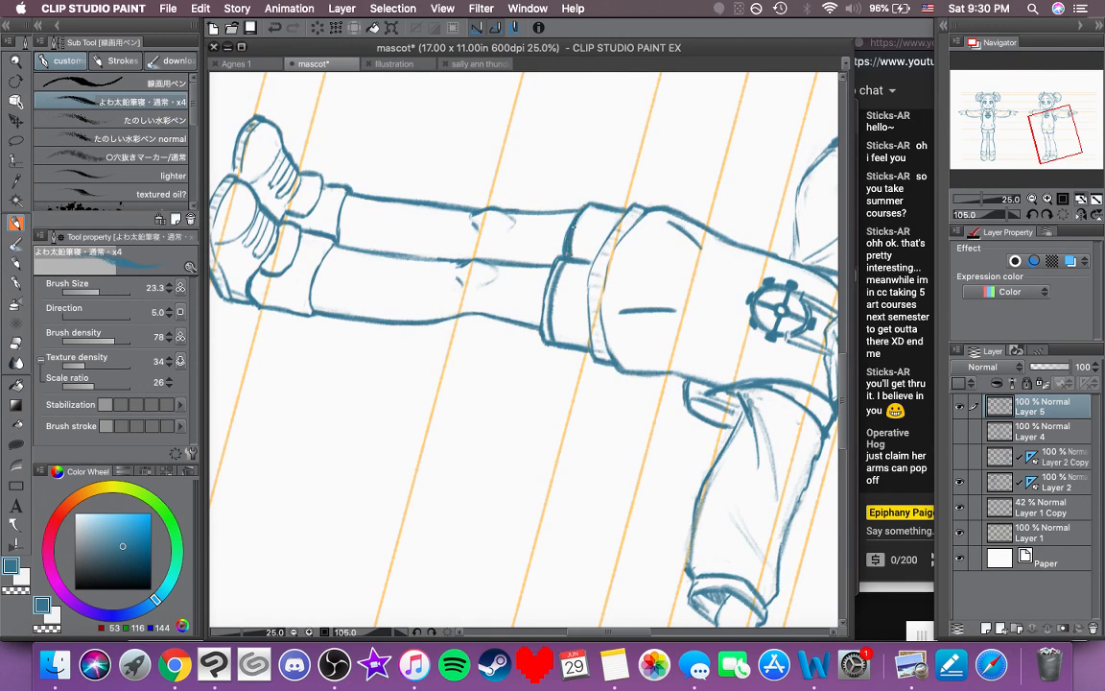
Step: Erase the old lower hem line of the shorts, return to the blue drawing colour and reset the rotation
click(17, 592)
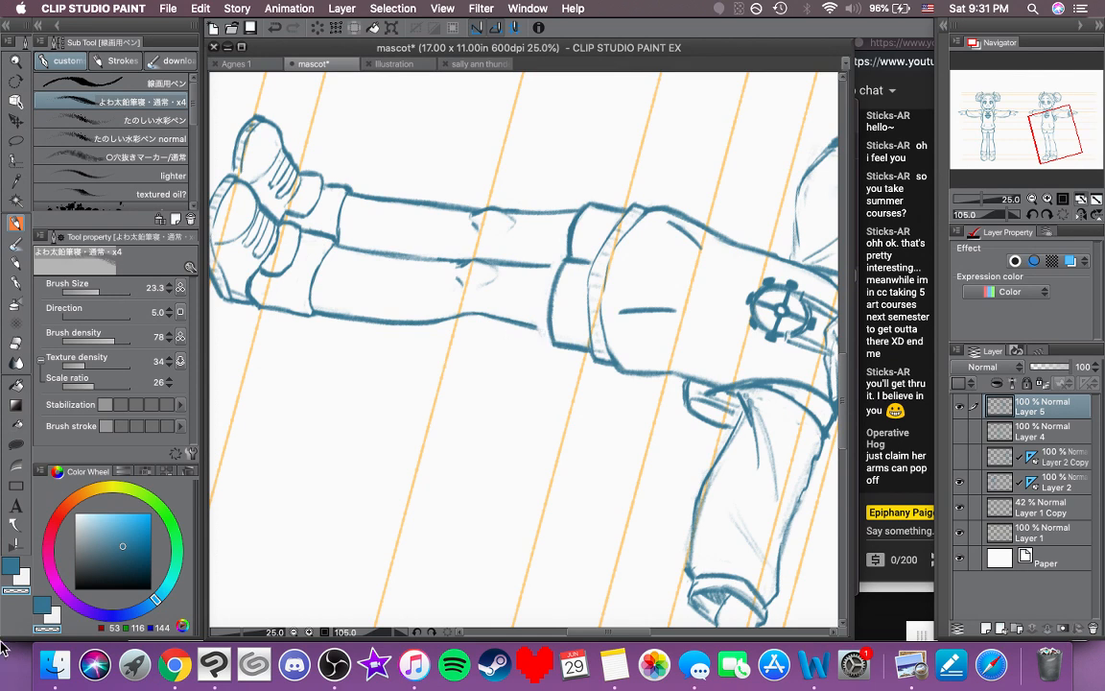
click(10, 567)
click(1062, 215)
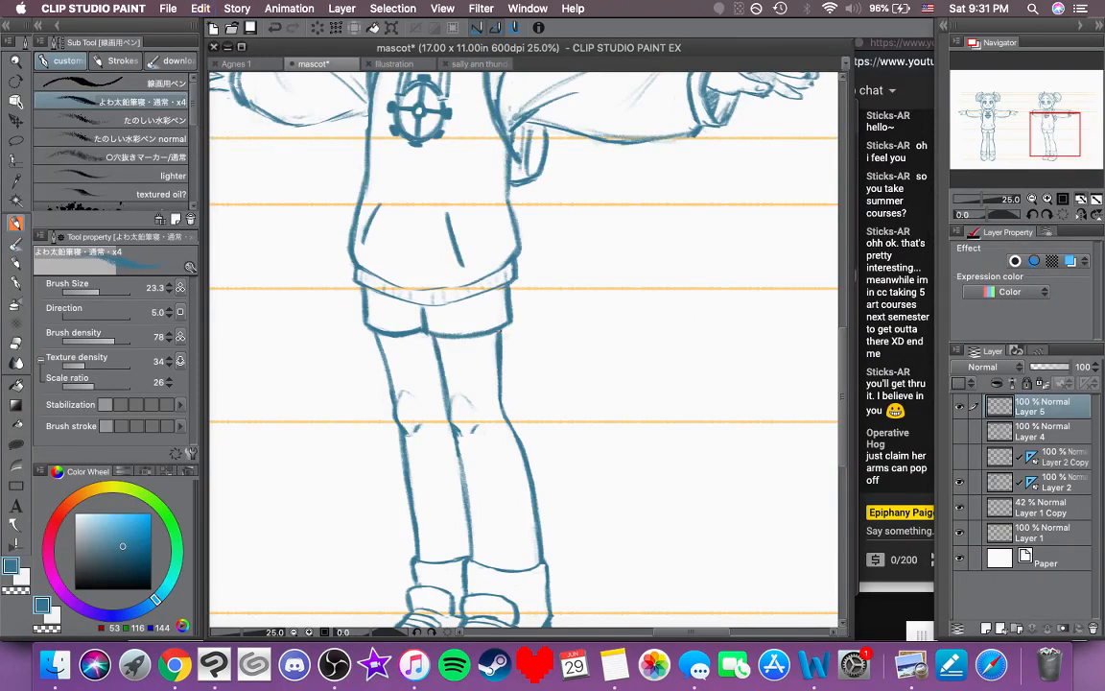
Step: Undo the last two strokes on the shorts
scroll(490, 353, up, 5)
scroll(543, 306, left, 5)
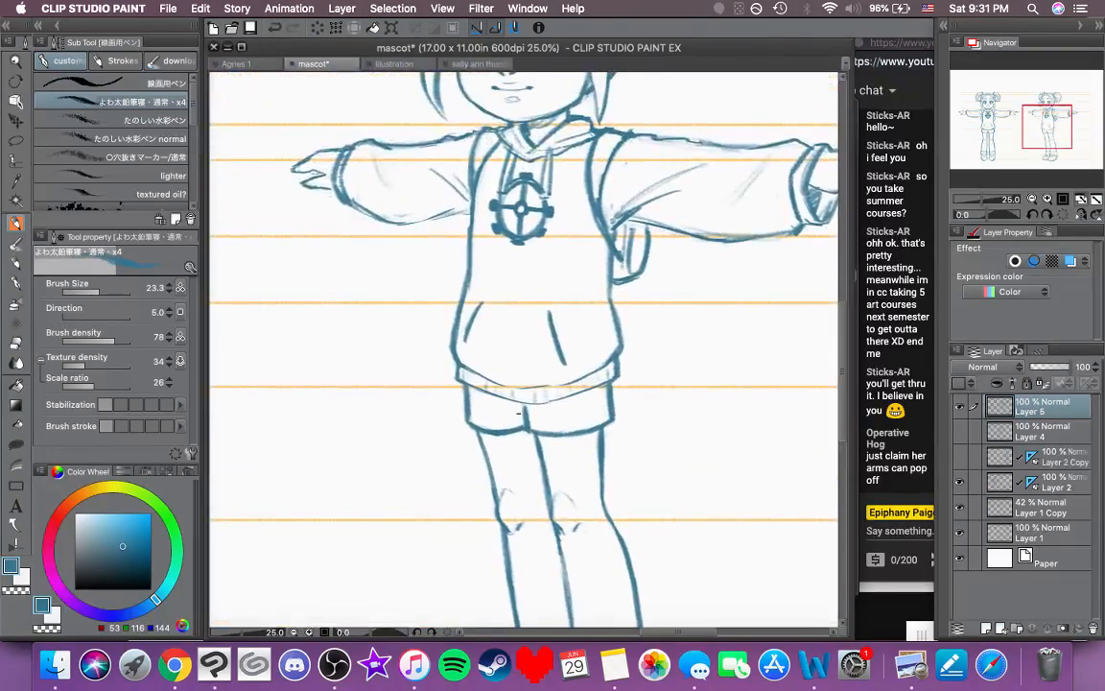
key(super+z)
key(super+z)
scroll(588, 336, up, 3)
scroll(588, 336, right, 2)
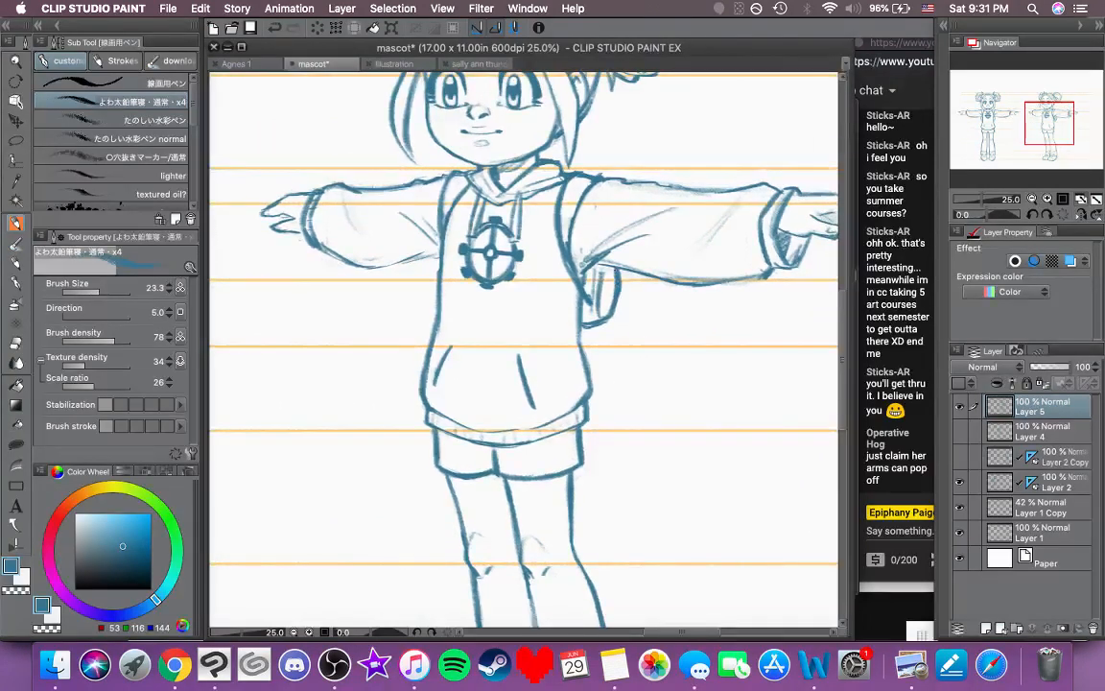
scroll(611, 273, up, 3)
scroll(611, 273, right, 6)
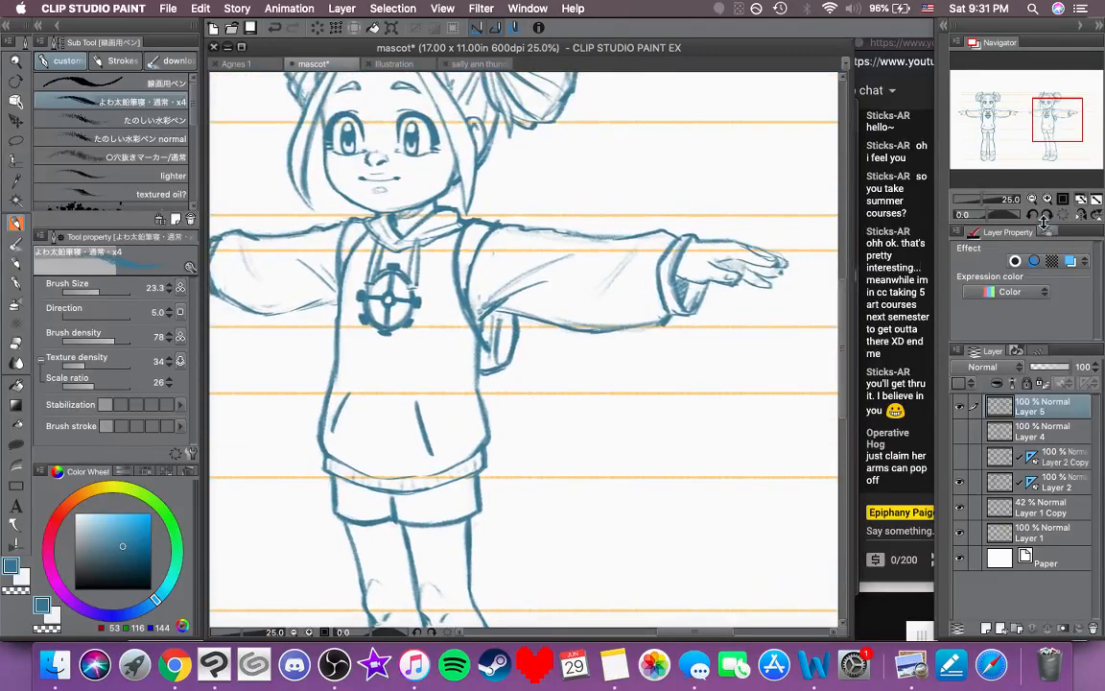
Step: Save the mascot file with the whole canvas in view and show the hidden side-view and back-view layers
click(1063, 199)
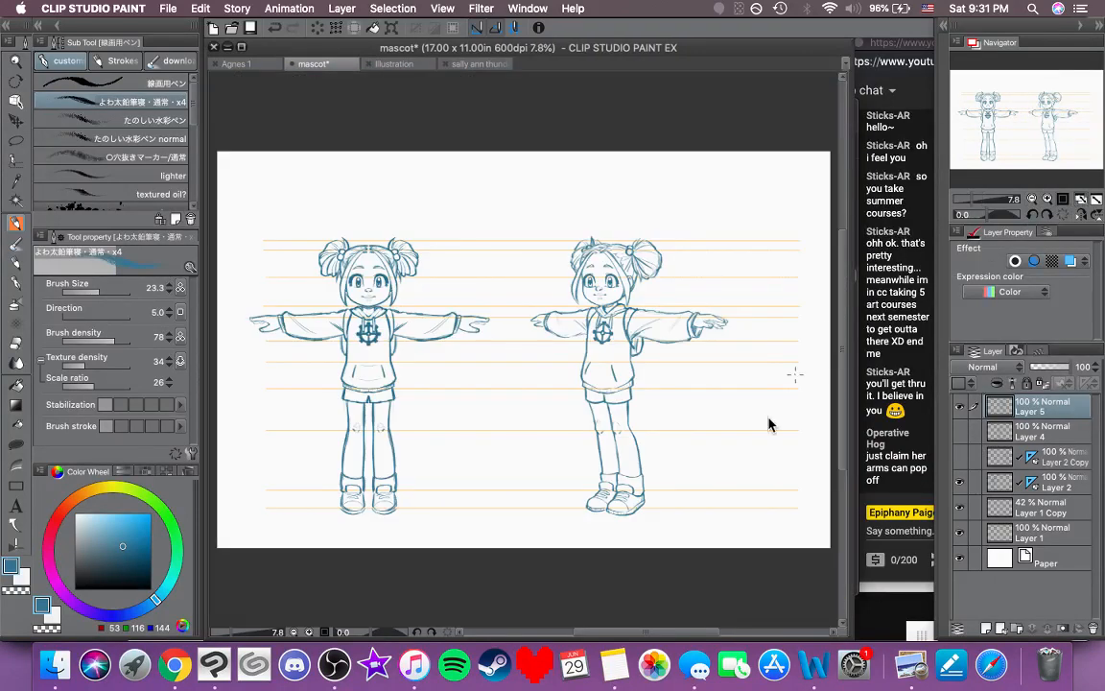
key(super+s)
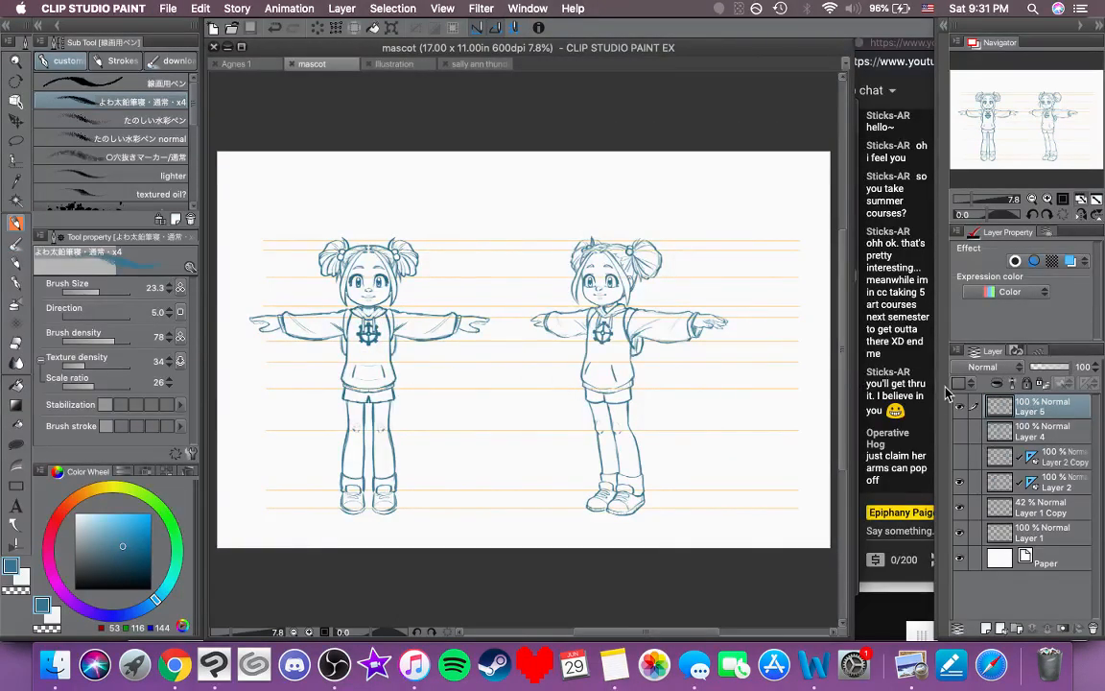
click(959, 457)
click(961, 433)
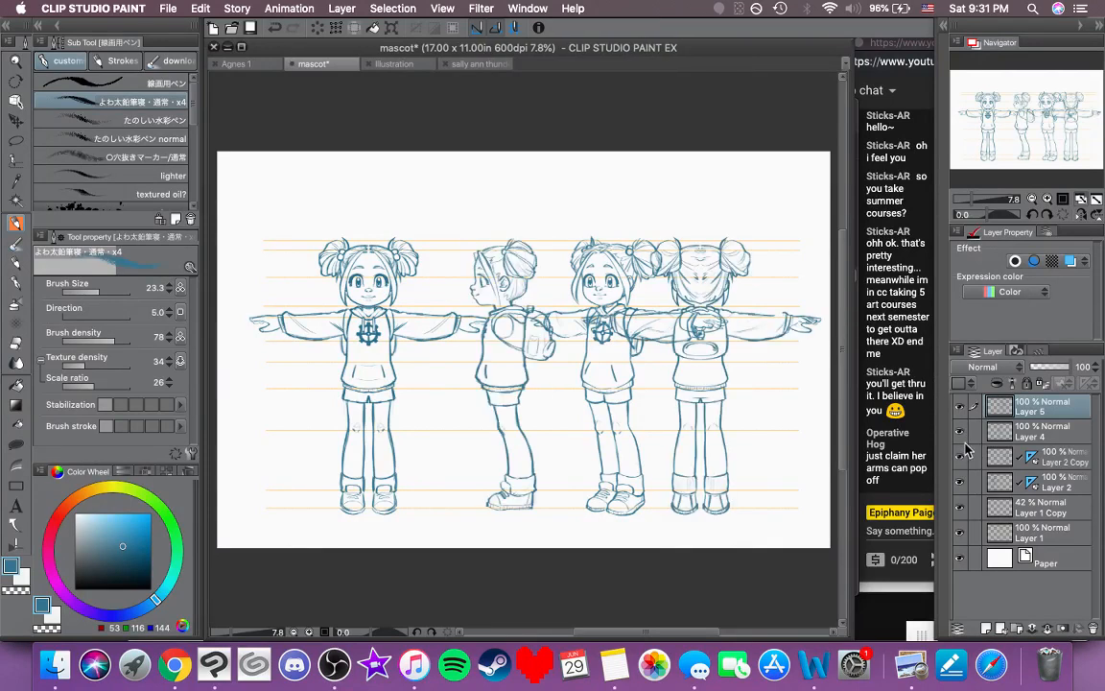
click(960, 434)
Step: Select all layers from Layer 5 to Layer 1 and scale them together to 87% width and 82% height
super+click(1050, 492)
click(1056, 414)
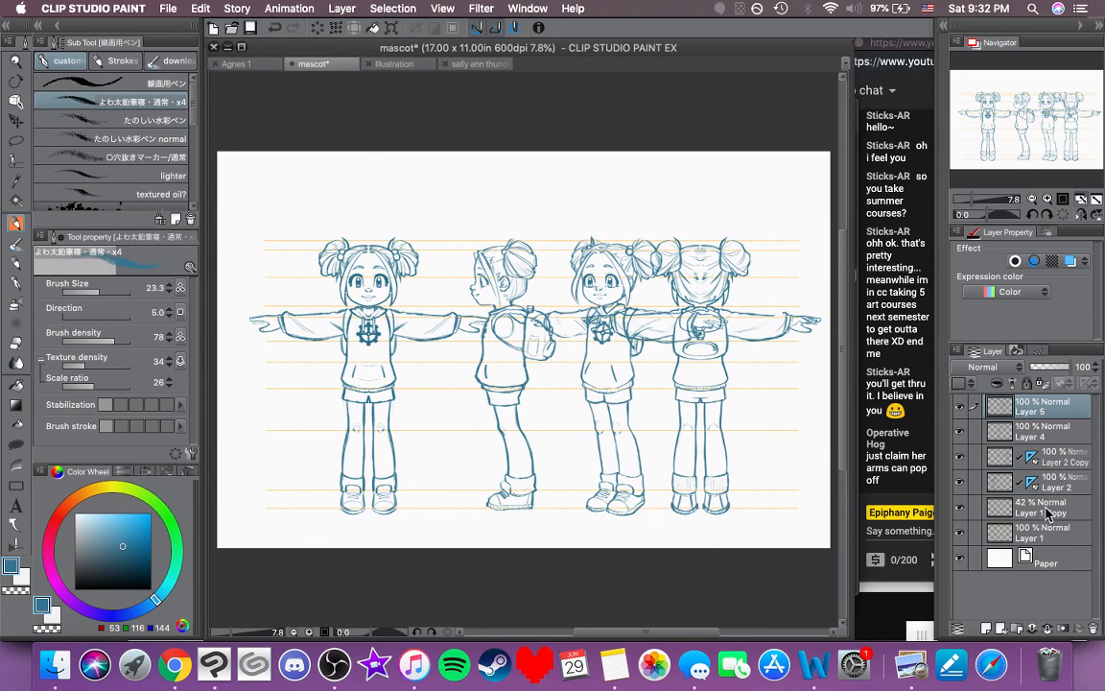
shift+click(1041, 521)
shift+click(1045, 534)
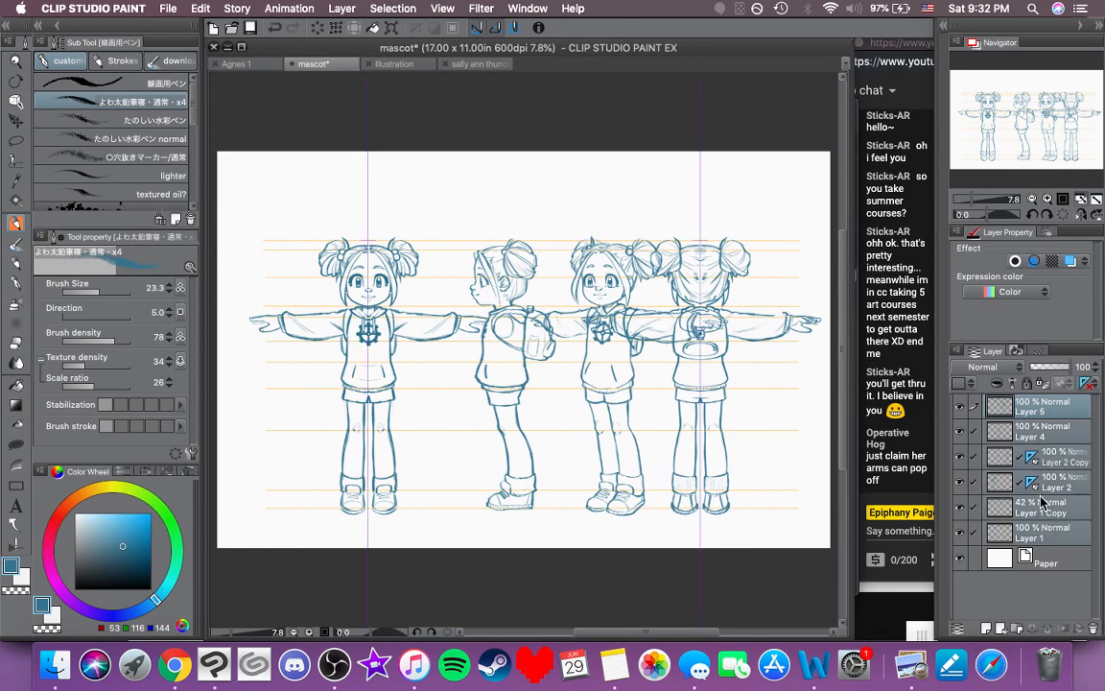
key(super+t)
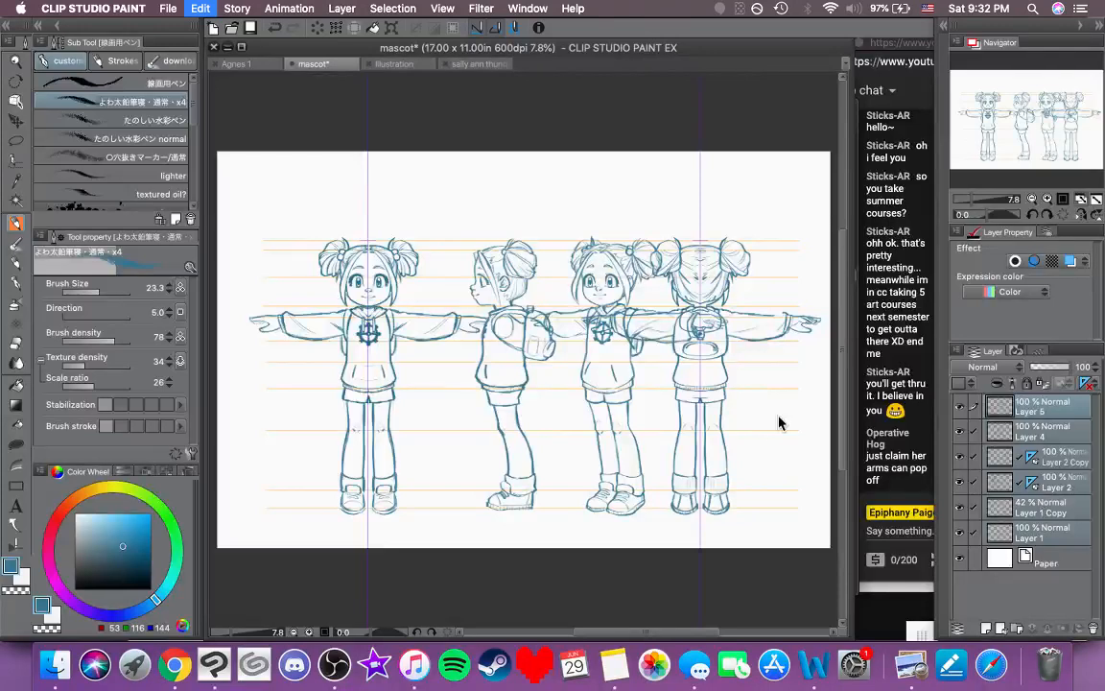
drag(821, 516, 746, 461)
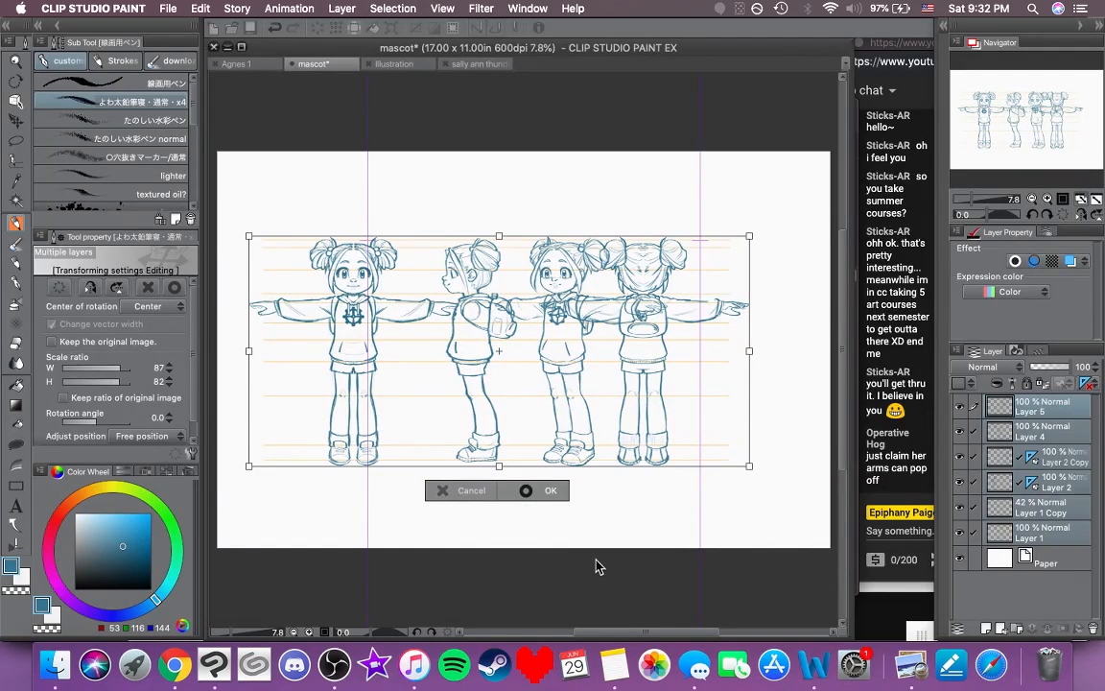
click(539, 490)
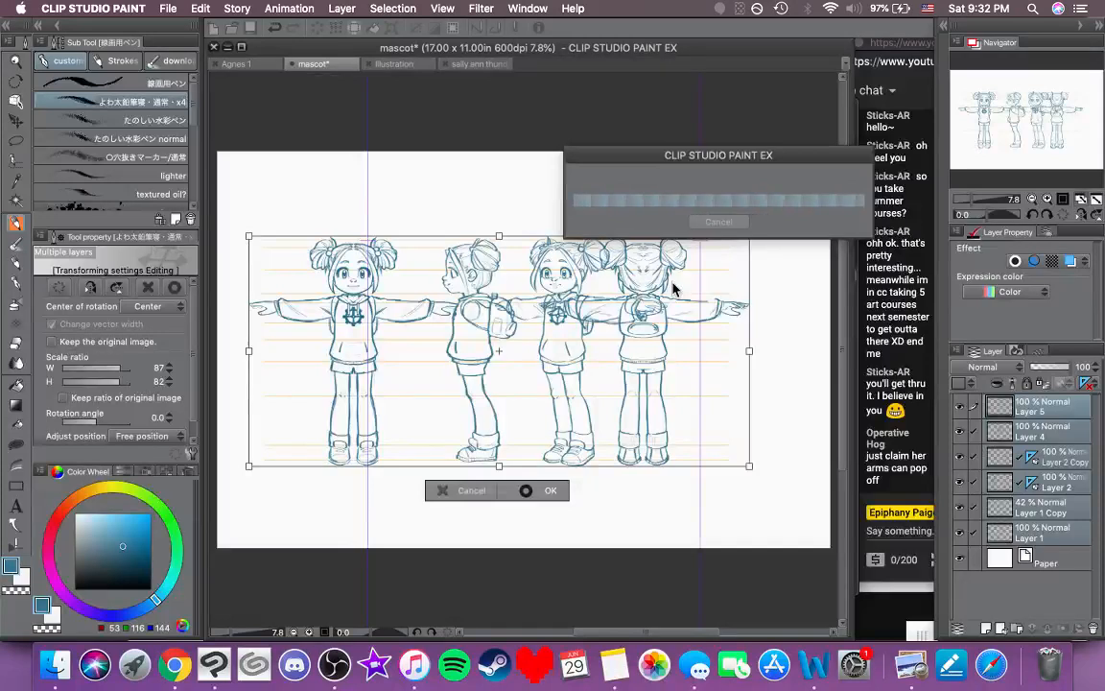
key(Return)
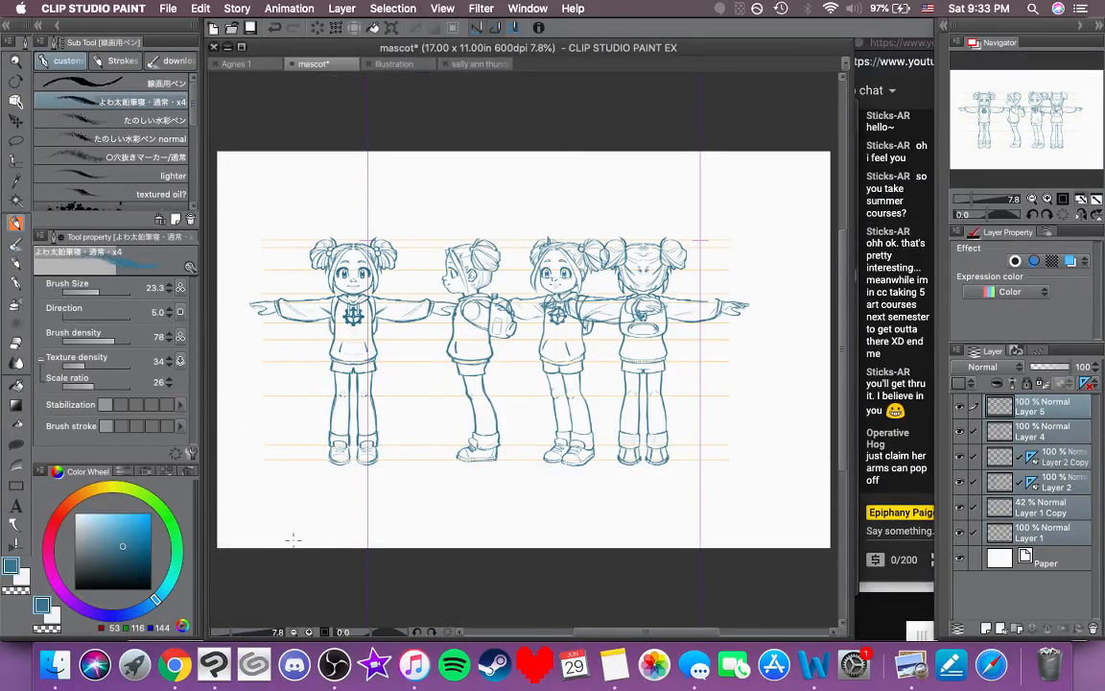
Step: Delete the symmetry rulers from Layer 2 and Layer 2 Copy
click(1034, 487)
right_click(1034, 485)
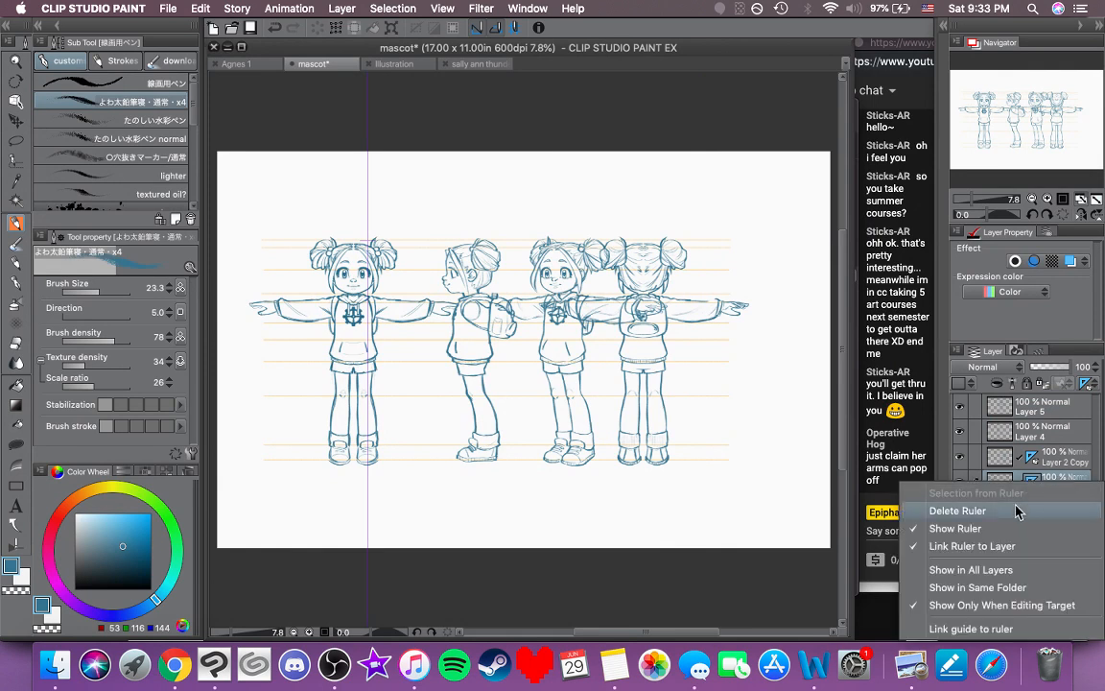
click(1023, 509)
right_click(1032, 459)
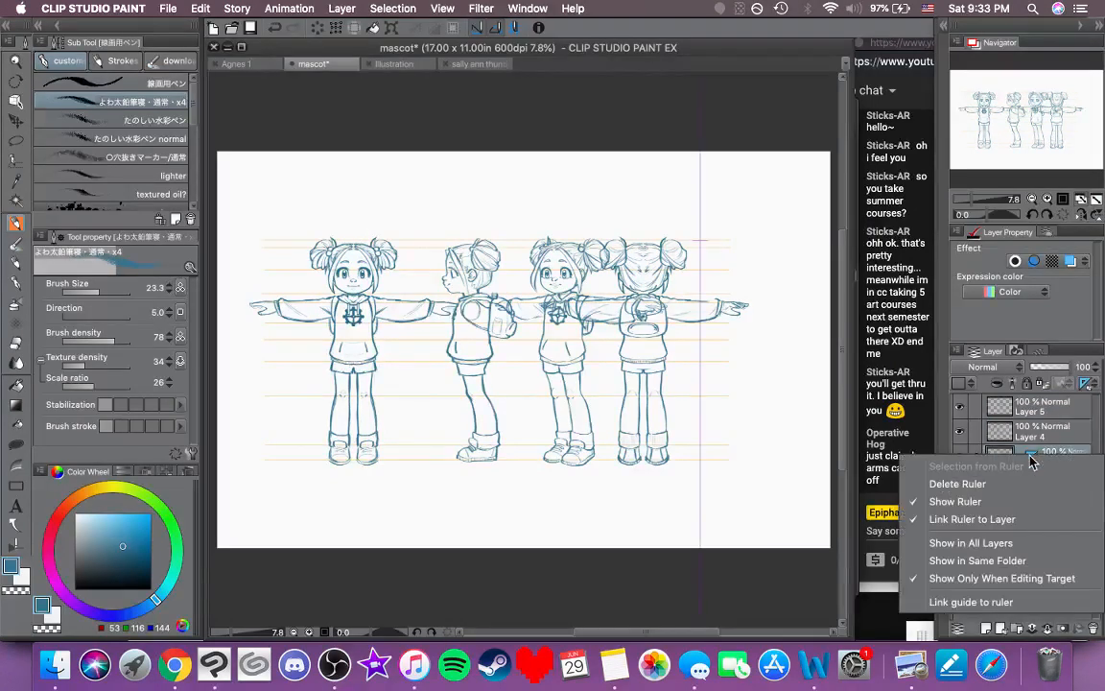
click(1036, 485)
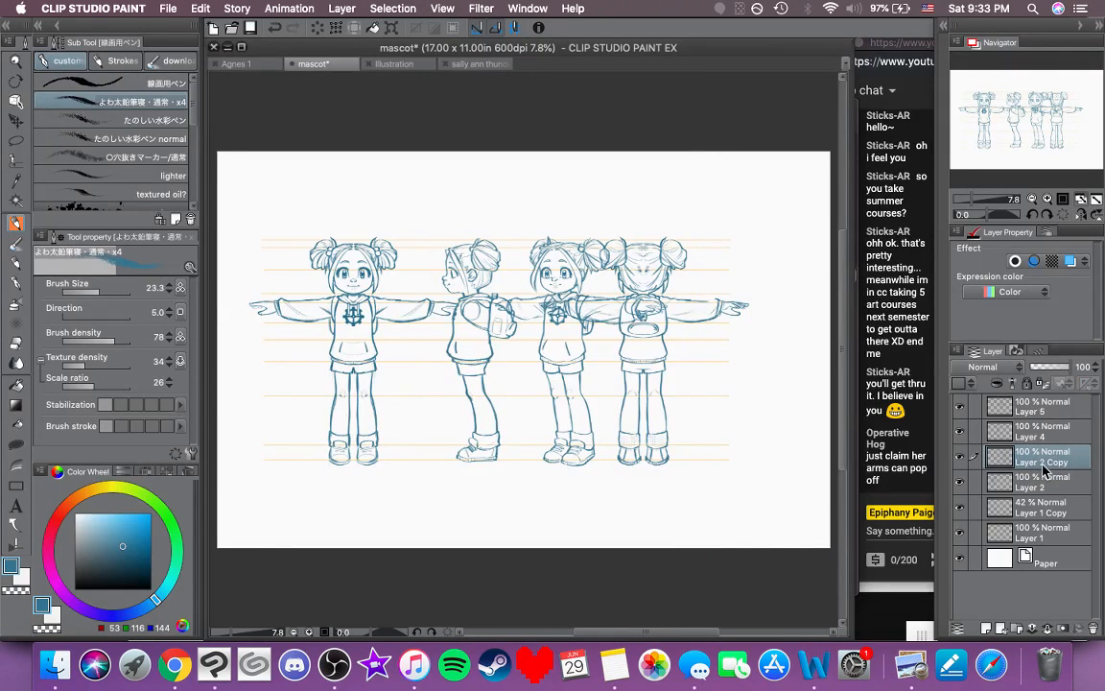
Step: Move the front-view figure on Layer 2 horizontally toward the canvas's left edge
click(1041, 485)
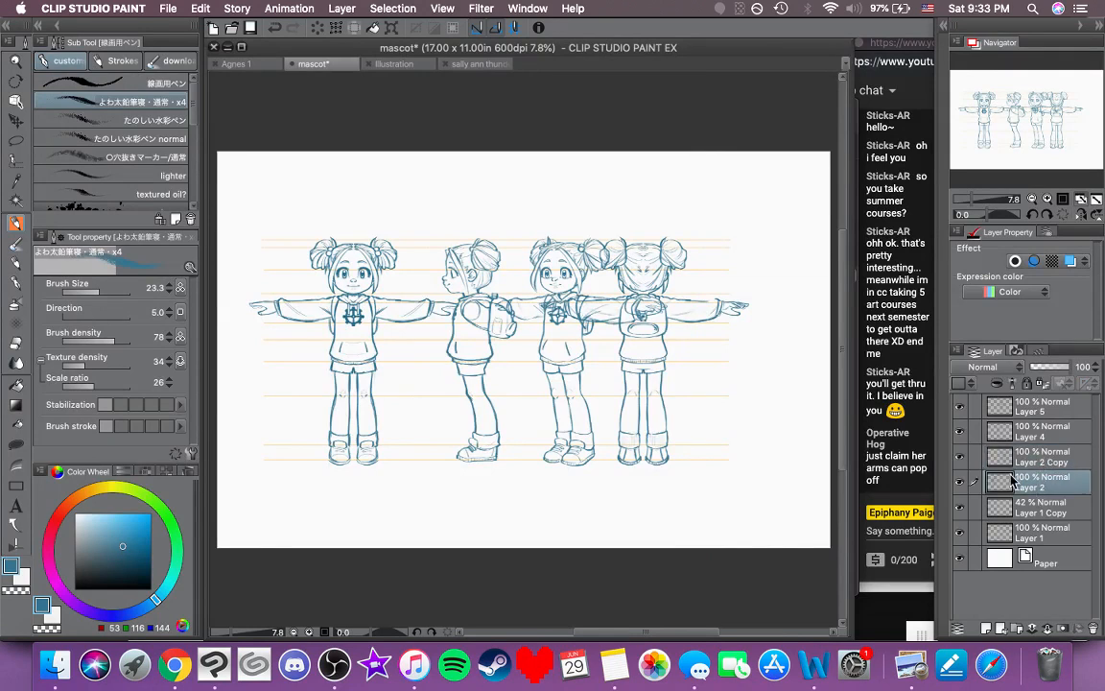
click(15, 120)
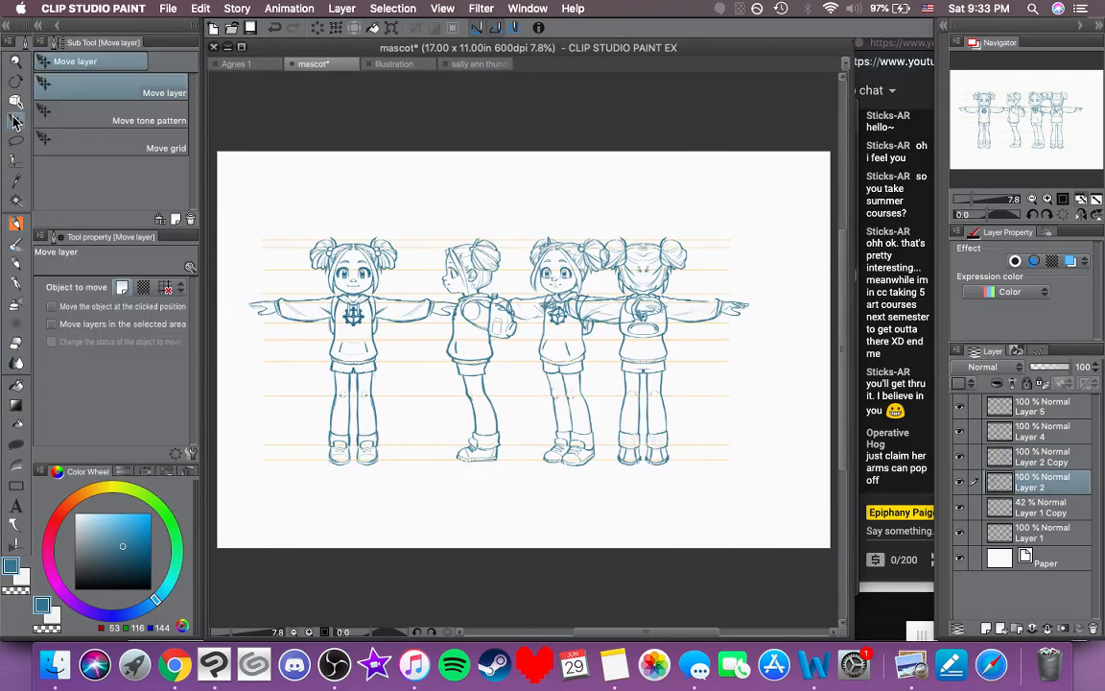
key(Right)
key(Right)
key(Right)
key(Right)
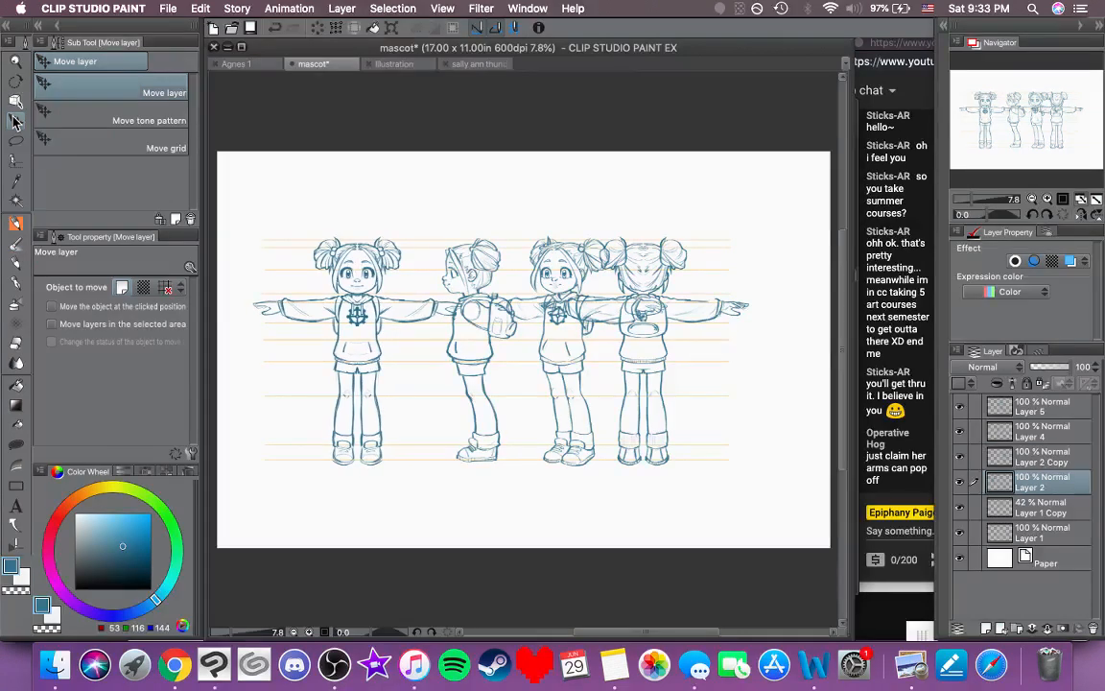
key(shift+Left)
key(shift+Left)
key(shift+Left)
key(Right)
key(Right)
key(Right)
key(Right)
key(Right)
key(Right)
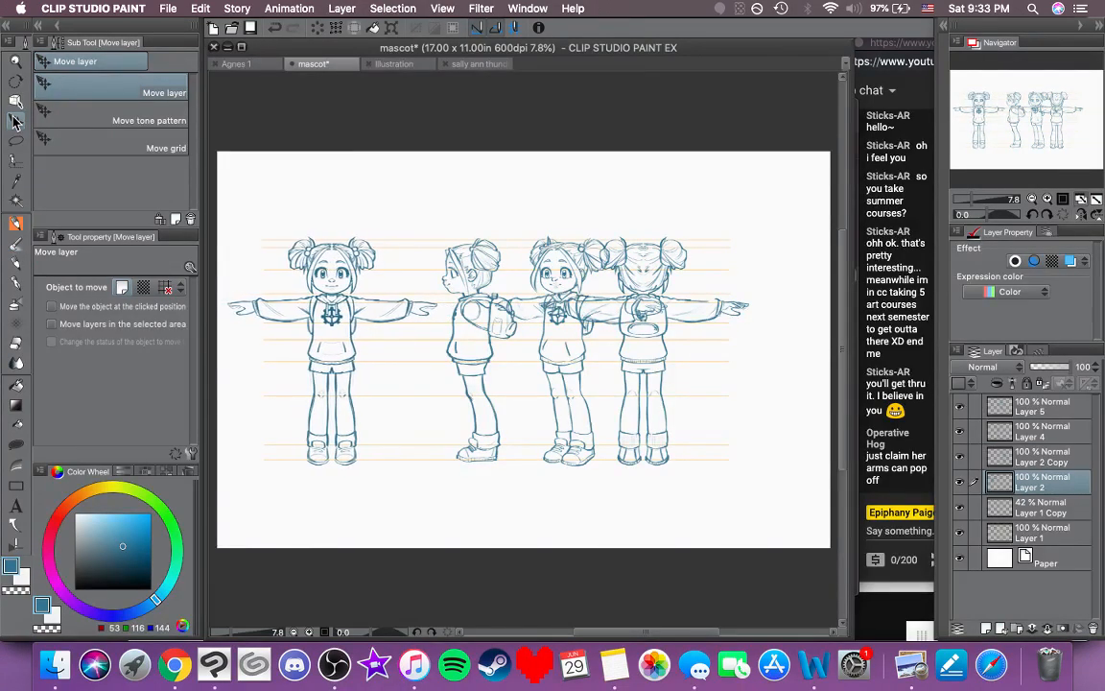
Step: Move the back-view figure on Layer 2 Copy horizontally until its outer hand is near the canvas's right edge
click(1041, 456)
key(shift+Right)
key(shift+Right)
key(shift+Right)
key(shift+Right)
key(shift+Right)
key(shift+Right)
key(shift+Right)
key(shift+Right)
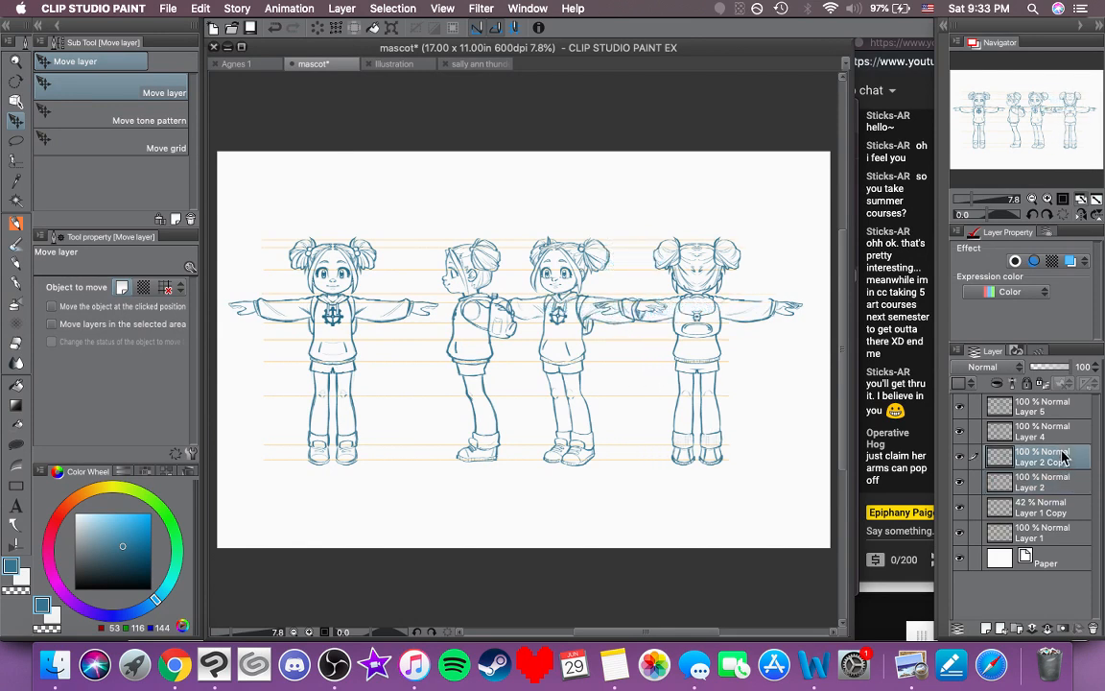
key(shift+Left)
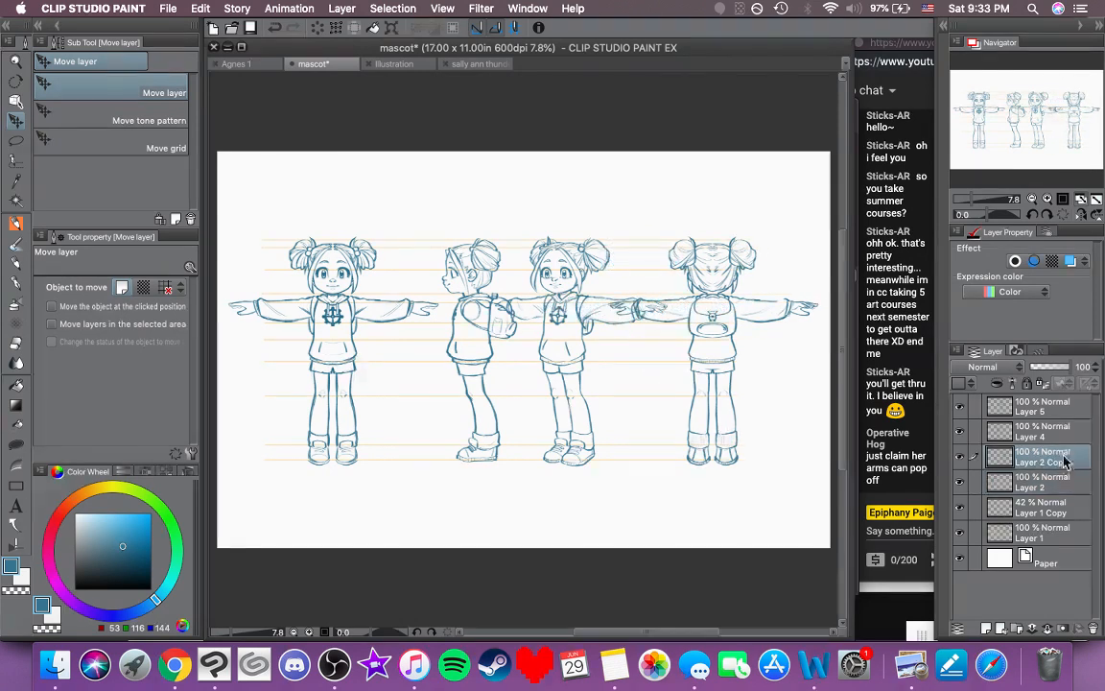
Step: Shift the side-view figure on Layer 4 slightly left, closer to the front view
click(1059, 434)
key(shift+Left)
key(shift+Left)
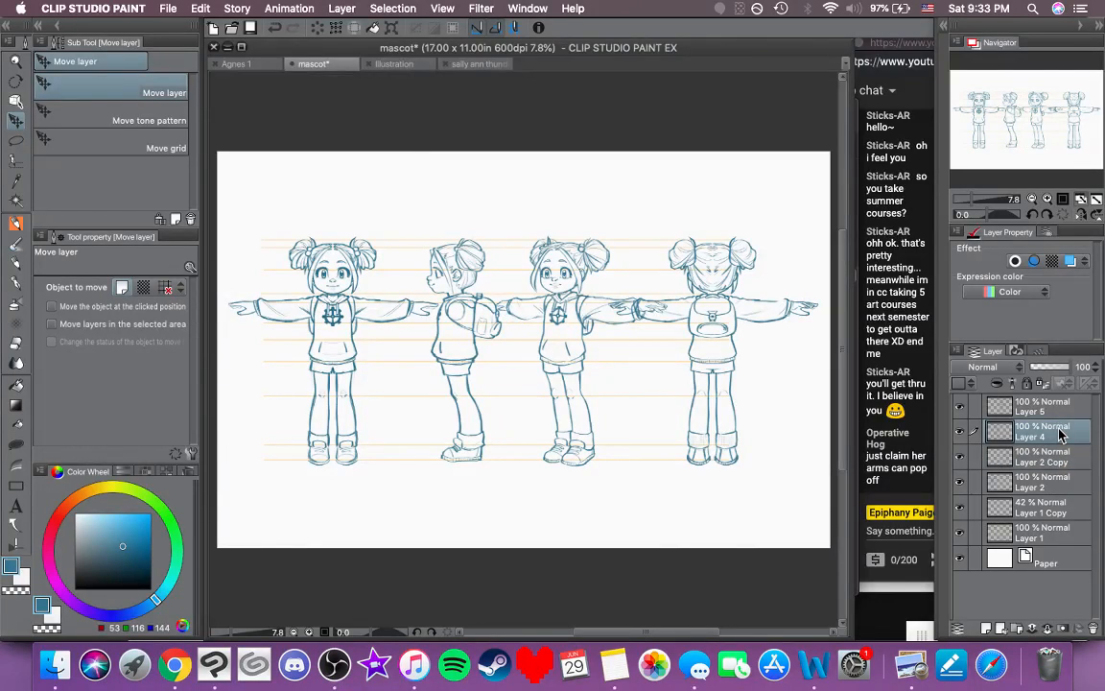
Step: Move the three-quarter figure on Layer 5 left so it stands just beside the side view's backpack
click(1059, 410)
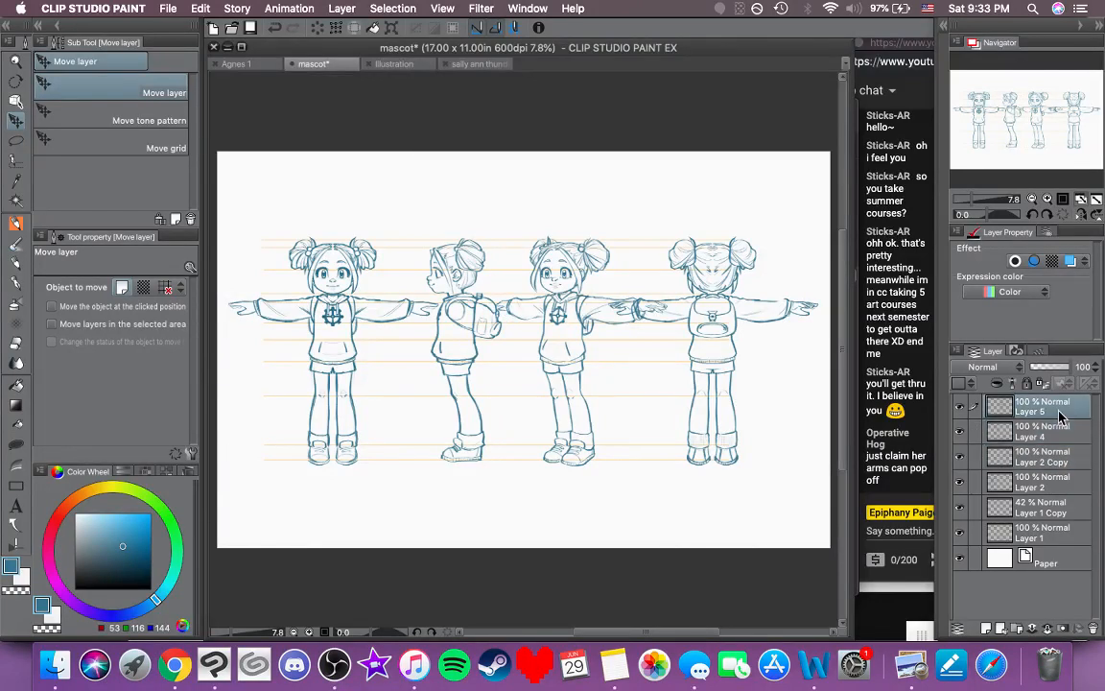
key(Left)
key(Left)
key(Left)
key(Left)
key(shift+Left)
key(Left)
key(Left)
key(Left)
key(Left)
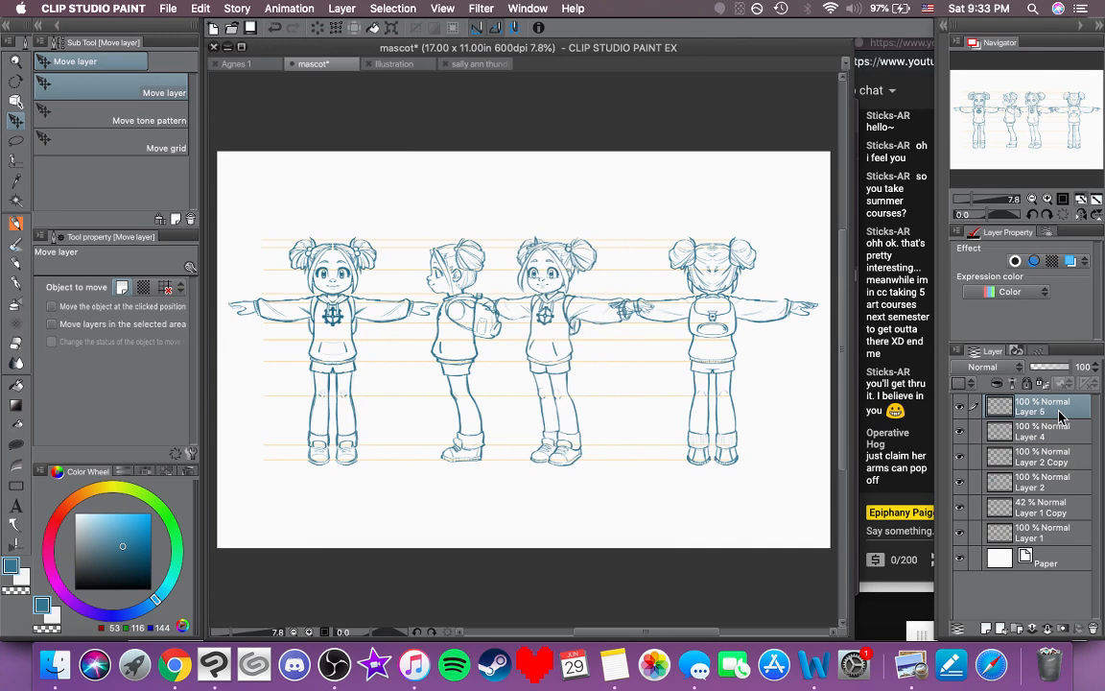
key(shift+Left)
key(Left)
key(Left)
key(shift+Left)
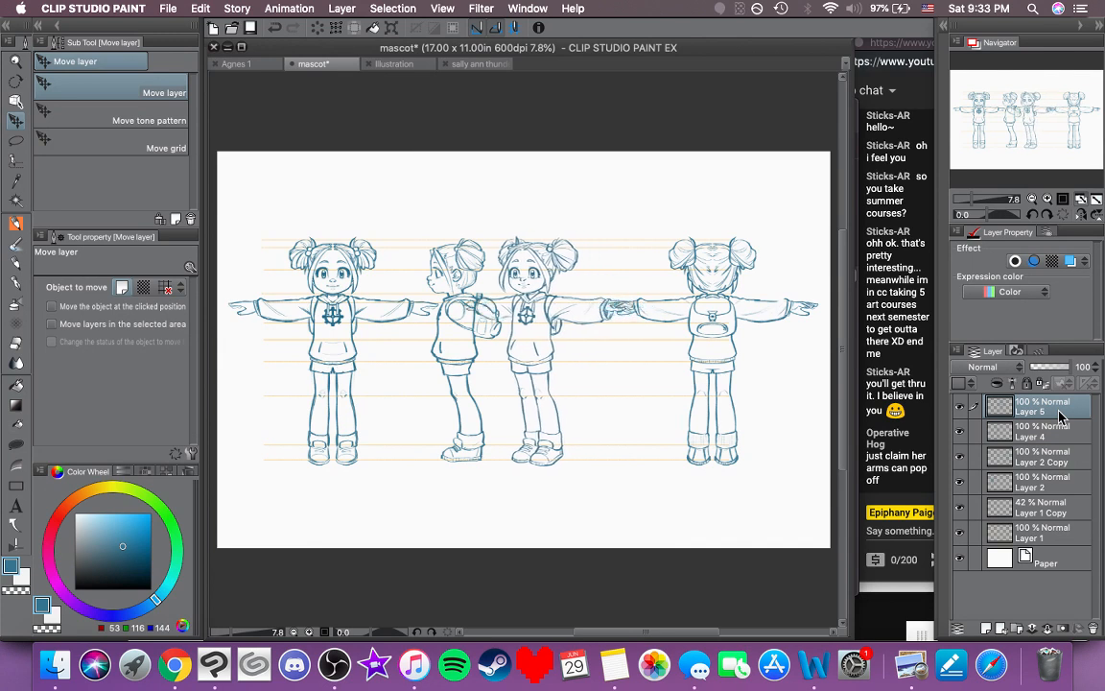
key(shift+Left)
key(shift+Left)
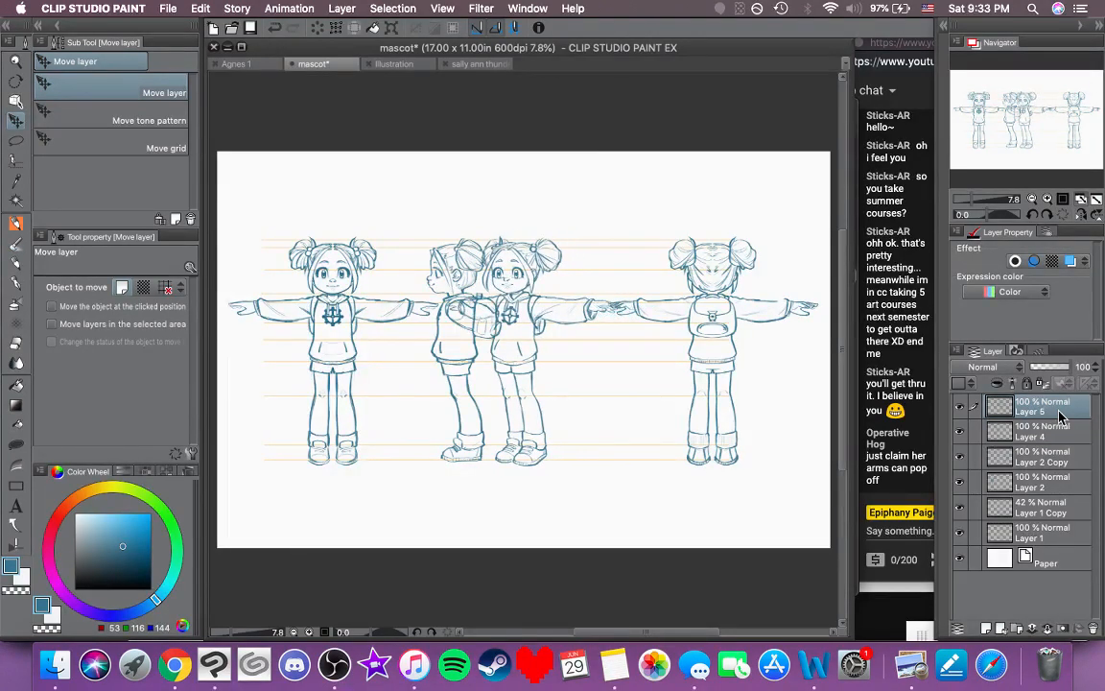
key(shift+Left)
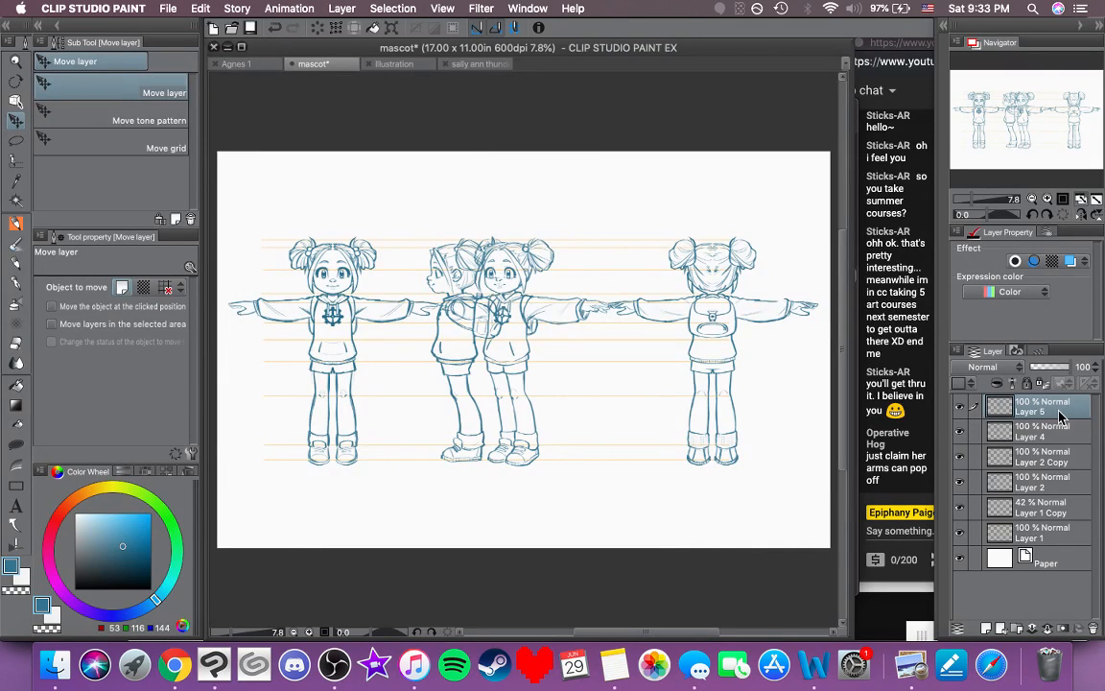
key(Right)
key(Right)
key(Right)
key(Right)
key(Right)
key(Right)
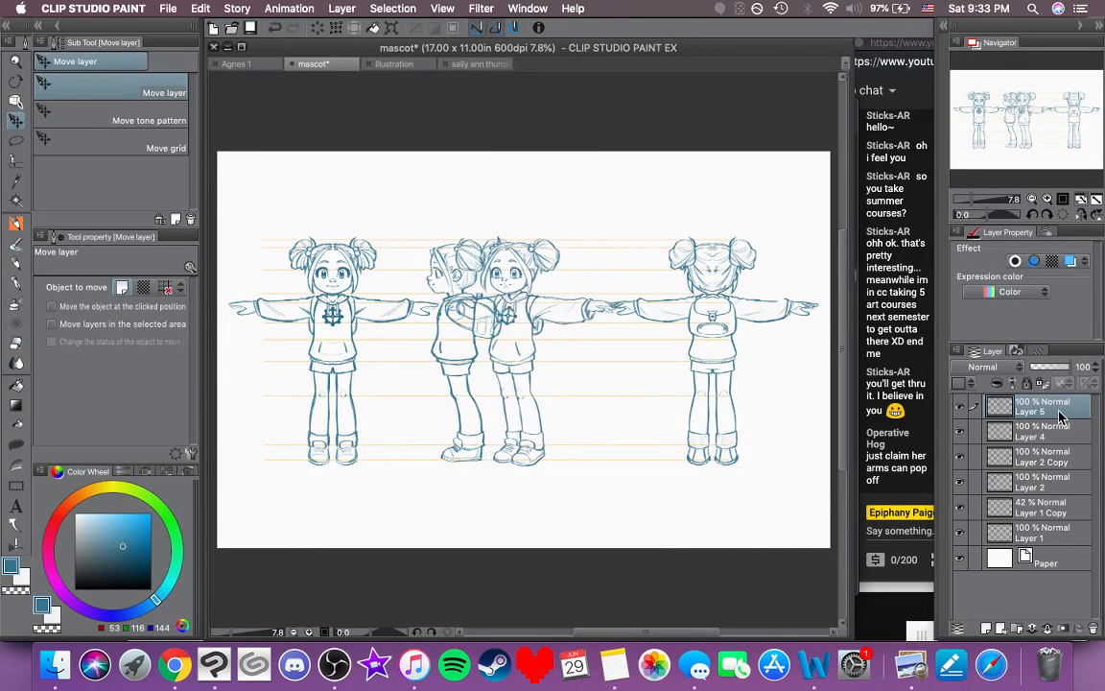
key(Right)
key(Right)
key(Right)
key(Right)
key(Right)
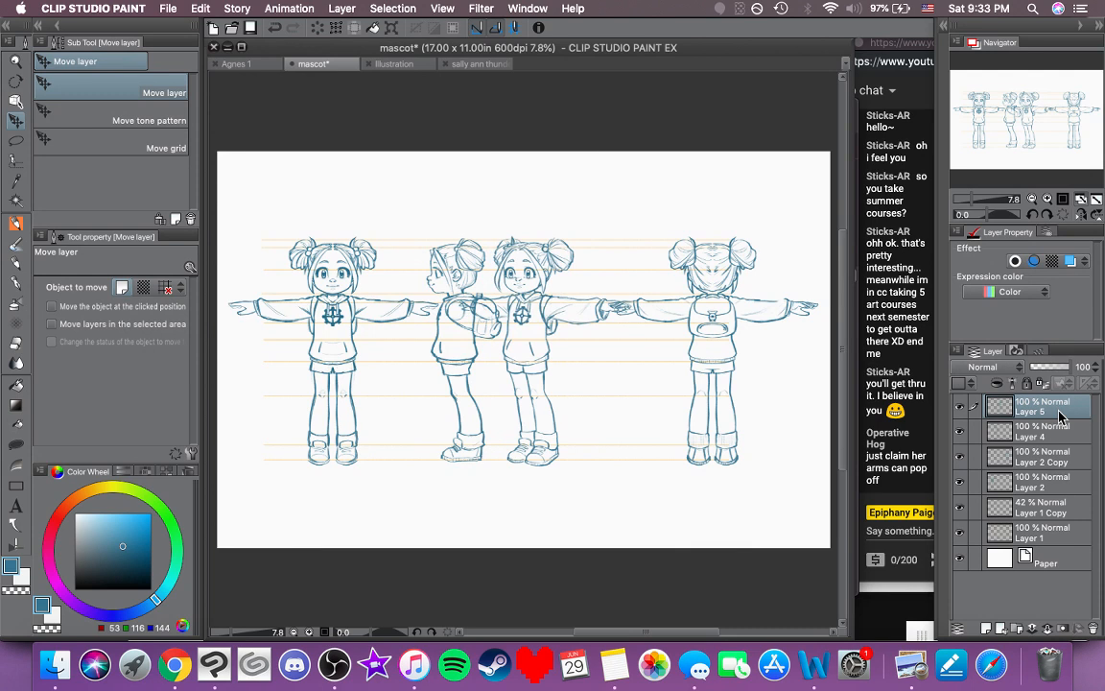
Step: Select all layers from Layer 5 to Layer 1 and scale them together to 87% in width and height
shift+click(1052, 516)
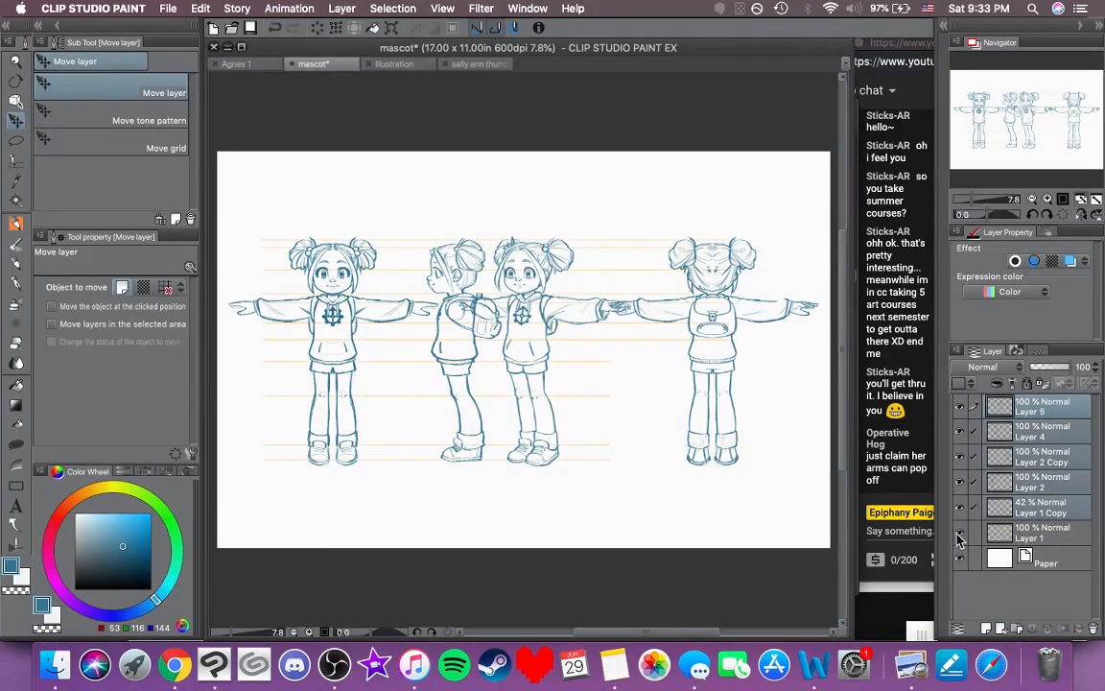
shift+click(1033, 534)
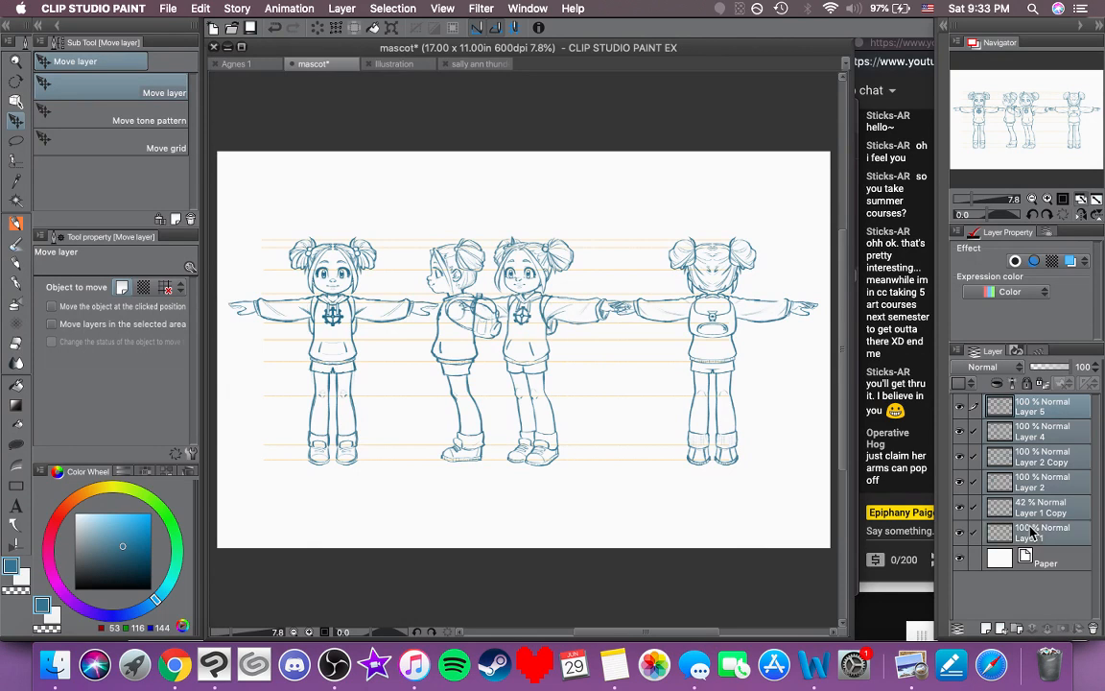
key(super+t)
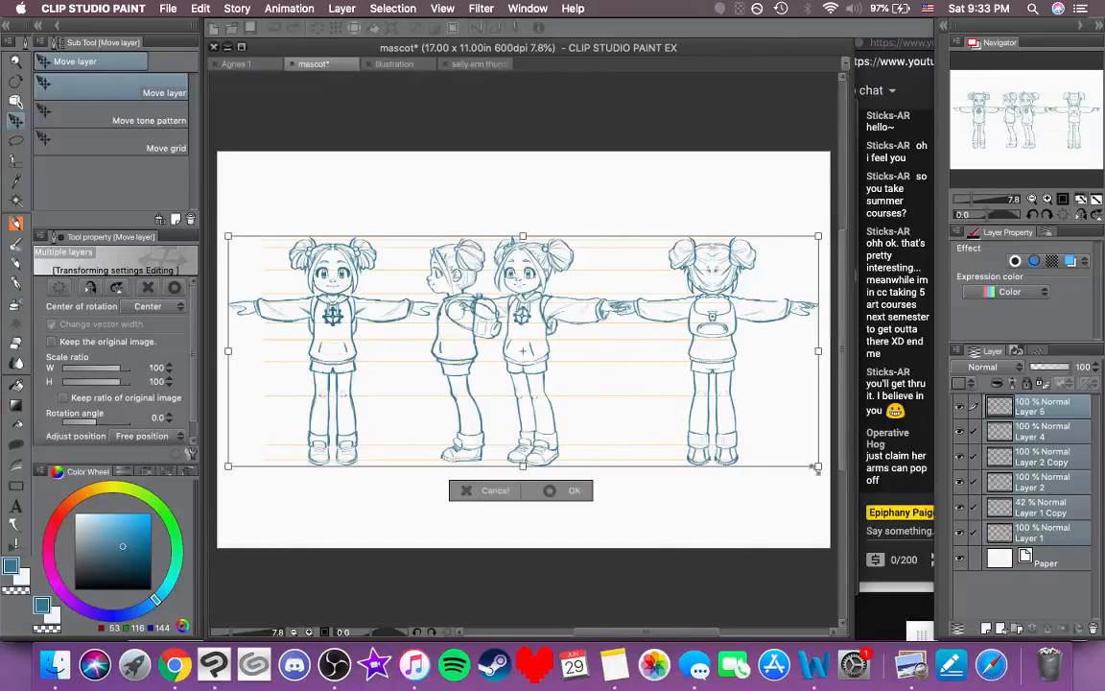
drag(817, 468, 739, 431)
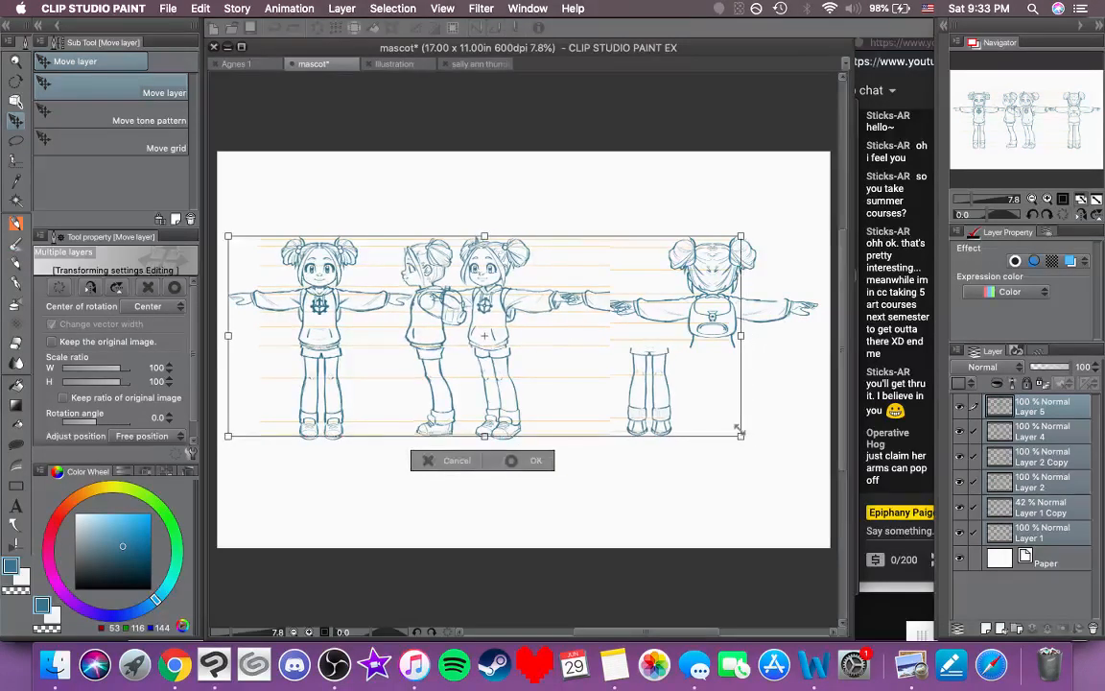
click(524, 468)
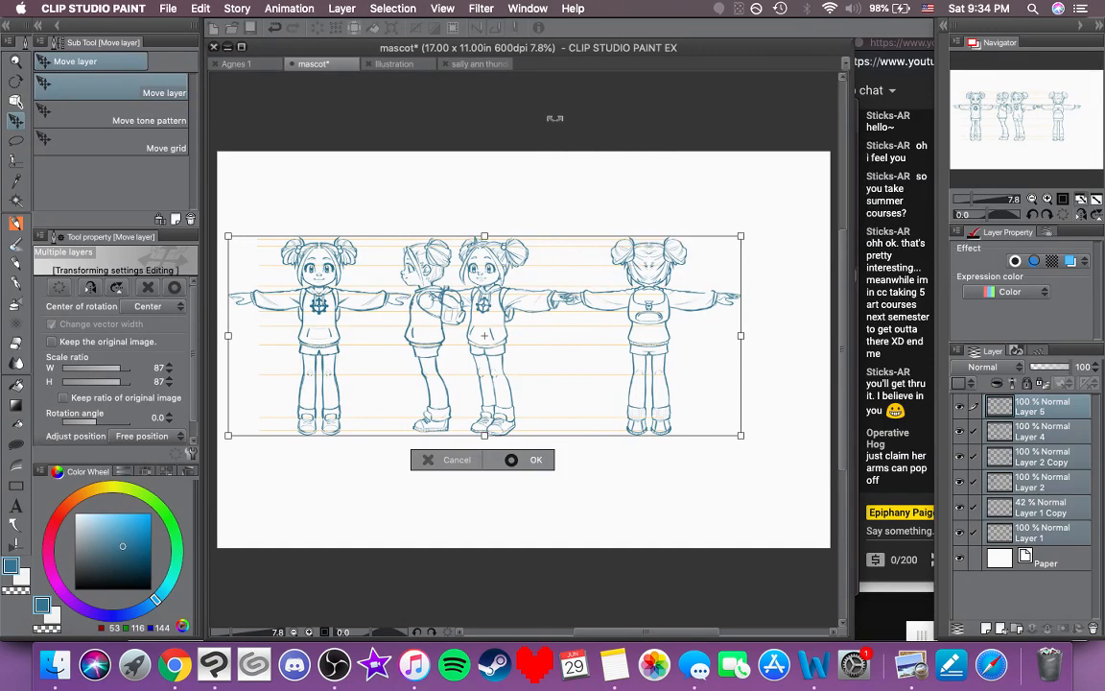
click(1062, 487)
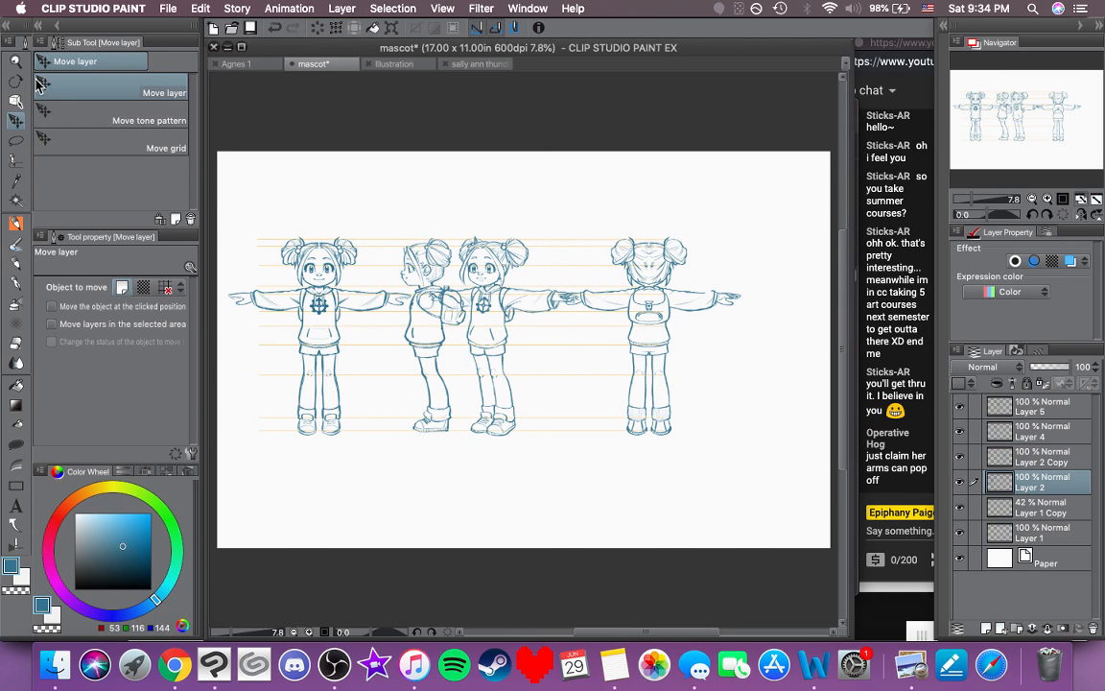
key(Right)
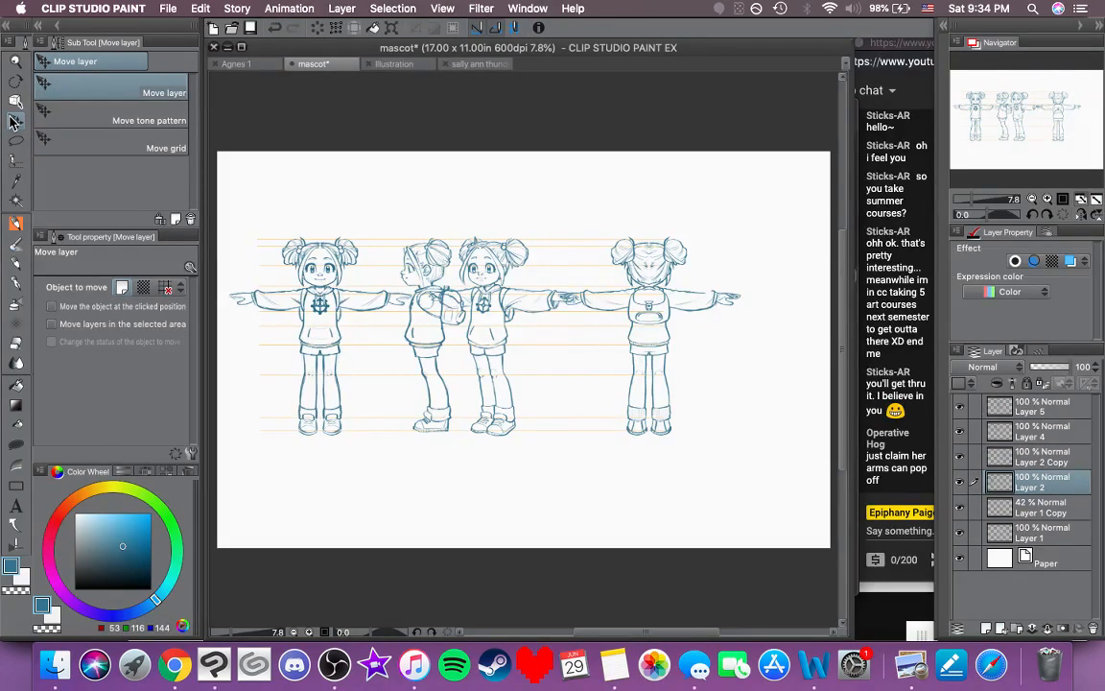
key(Left)
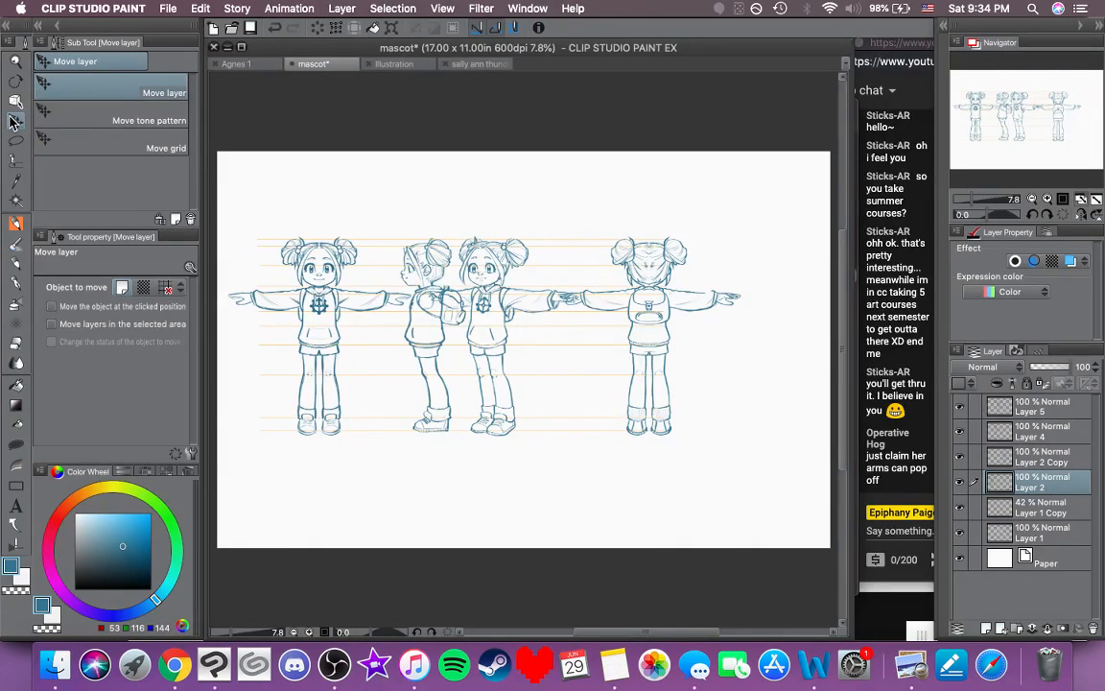
Step: Nudge the back-view figure on Layer 2 Copy right until its outer hand sits just inside the canvas's right edge
click(1027, 457)
key(Right)
key(Right)
key(Right)
key(Right)
key(Right)
key(Right)
key(Right)
key(Right)
key(Right)
key(Right)
key(Right)
key(Right)
key(Right)
key(Right)
key(Right)
key(Right)
key(Right)
key(Right)
key(Right)
key(Right)
key(Right)
key(Right)
key(Right)
key(Right)
key(Right)
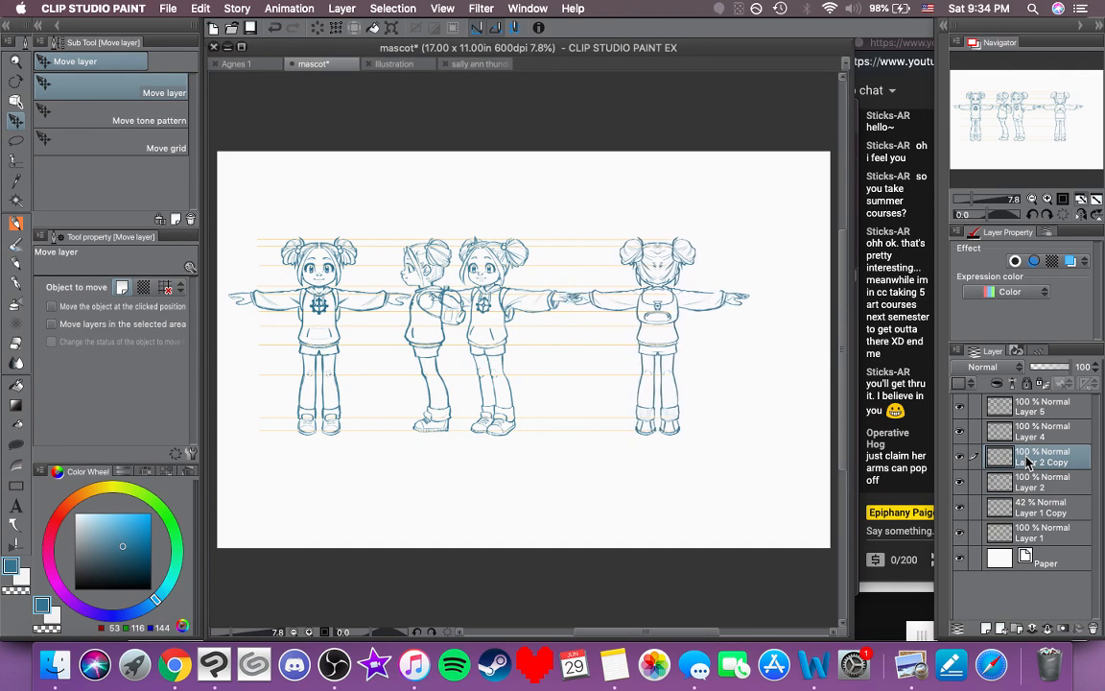
key(Right)
key(Right)
key(Right)
key(Right)
key(Right)
key(Right)
key(Right)
key(Right)
key(Right)
key(Right)
key(Right)
key(Right)
key(Right)
key(Right)
key(Right)
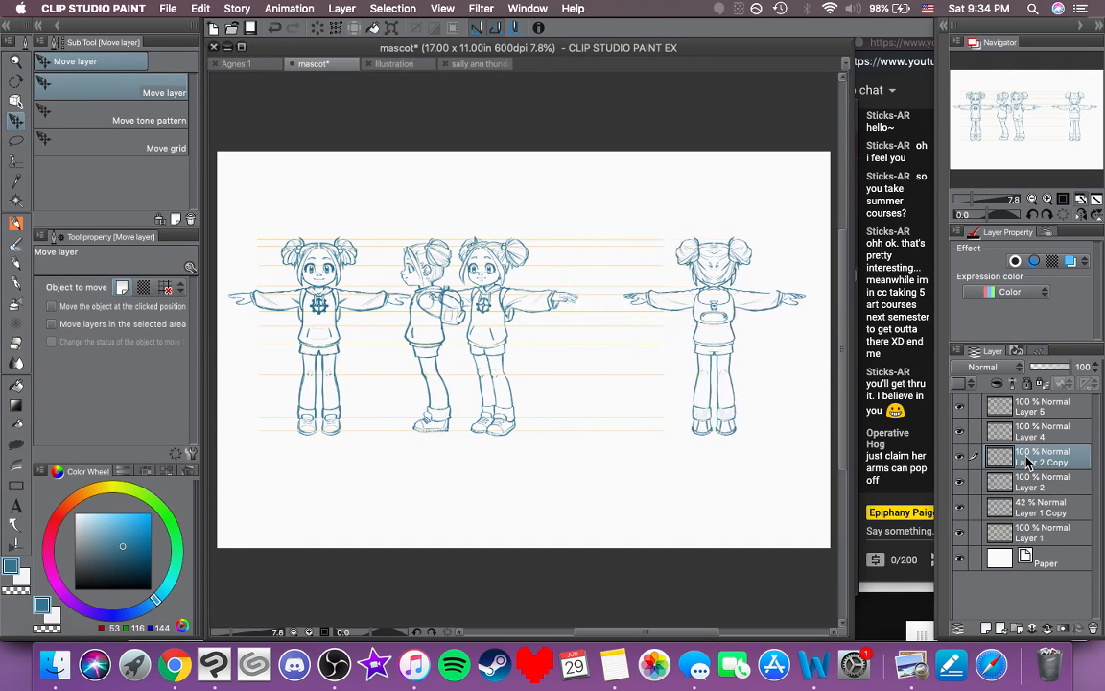
key(Right)
key(Right)
key(Right)
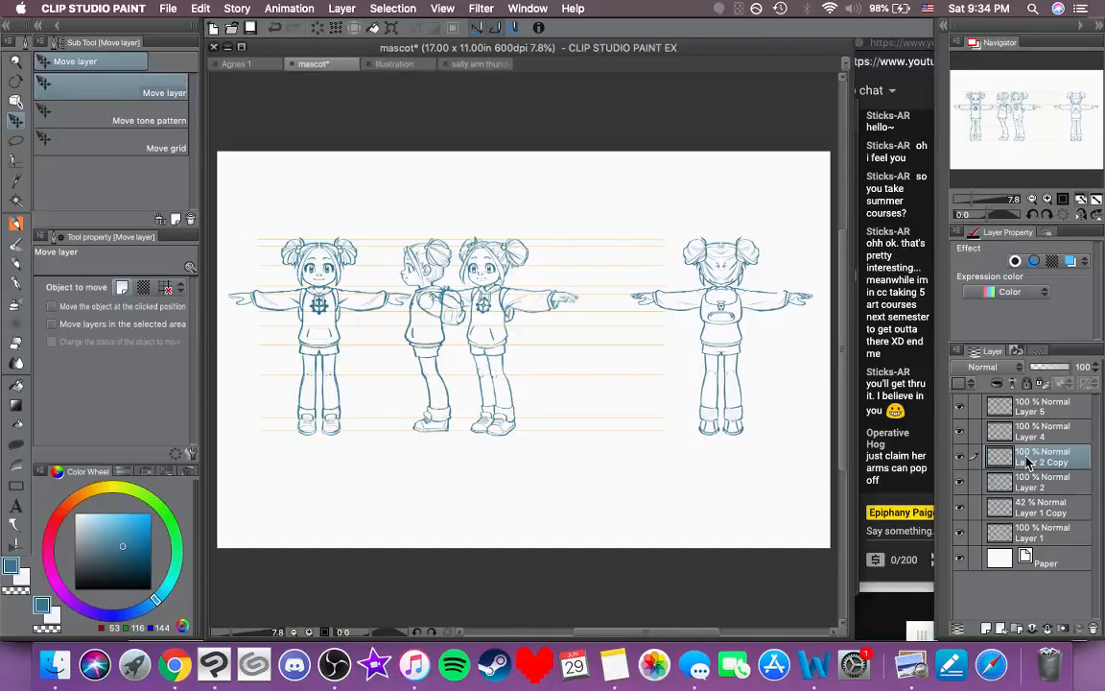
Step: Nudge the side-view figure on Layer 4 slightly right, away from the front view's outstretched hand
click(1042, 431)
key(Right)
key(Right)
key(Right)
key(Right)
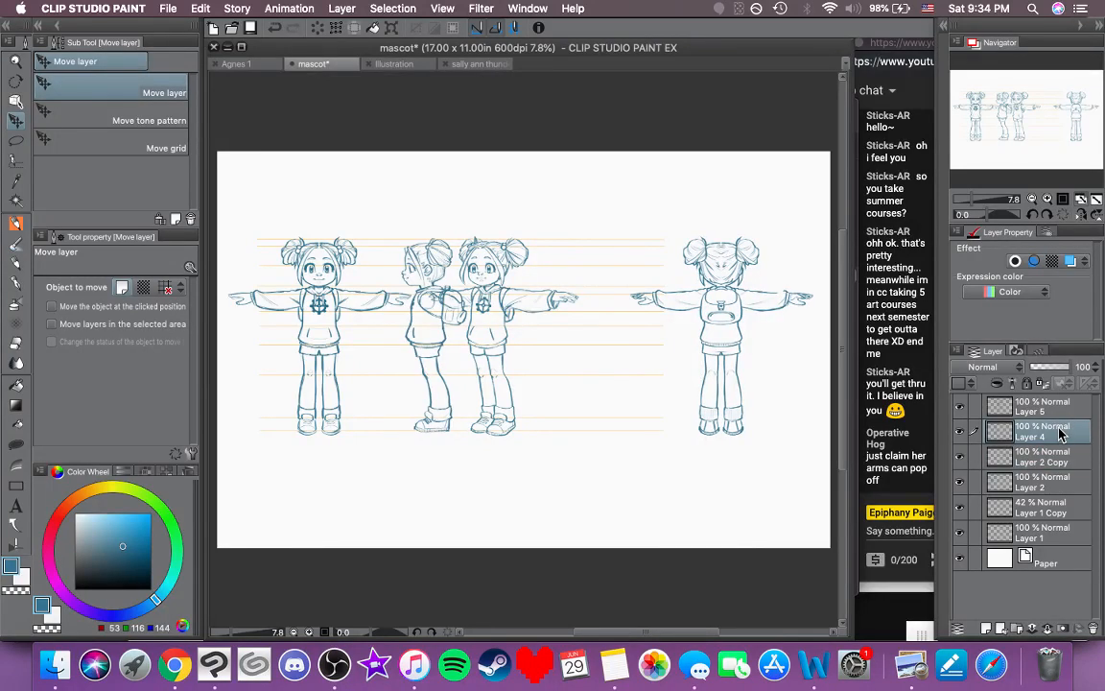
key(Right)
key(Right)
key(Right)
key(Right)
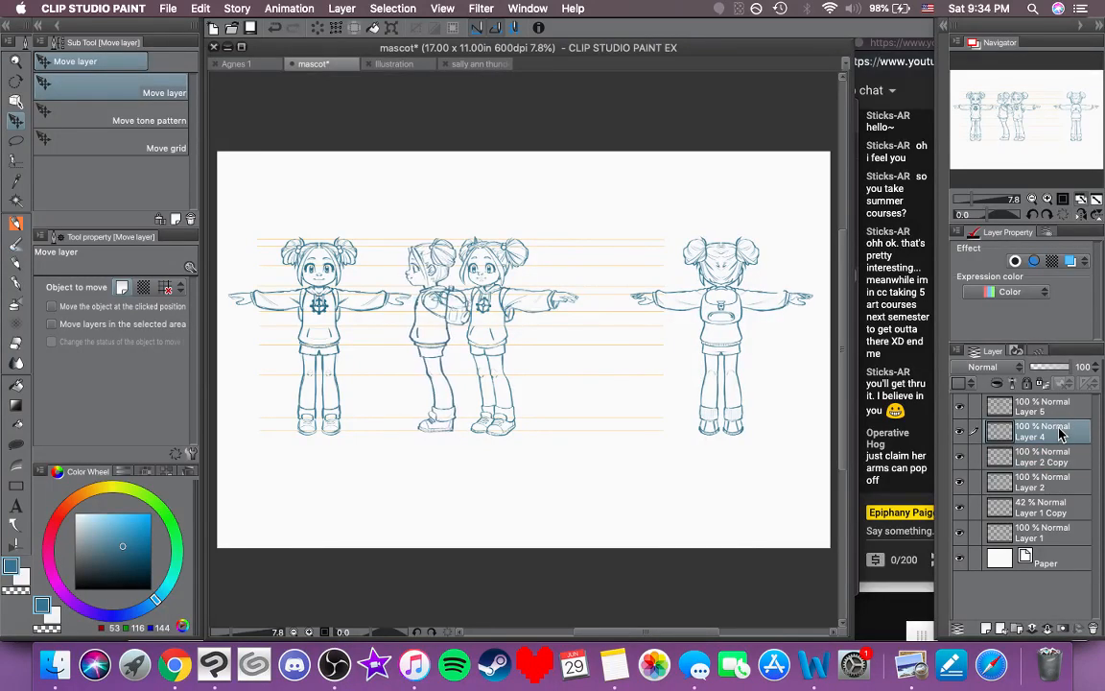
Step: Move the three-quarter figure on Layer 5 right so its arms fit between the side view's backpack and the back view's hand
click(1054, 413)
key(Right)
key(Right)
key(Right)
key(Right)
key(Right)
key(Right)
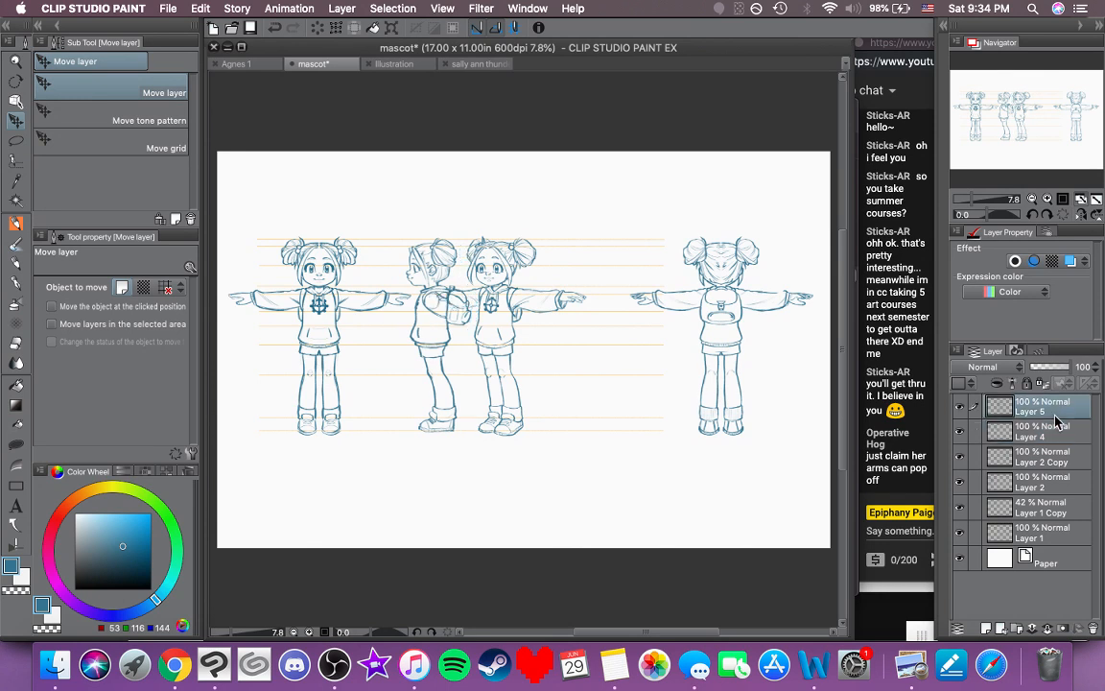
key(Right)
key(Right)
key(Right)
key(Right)
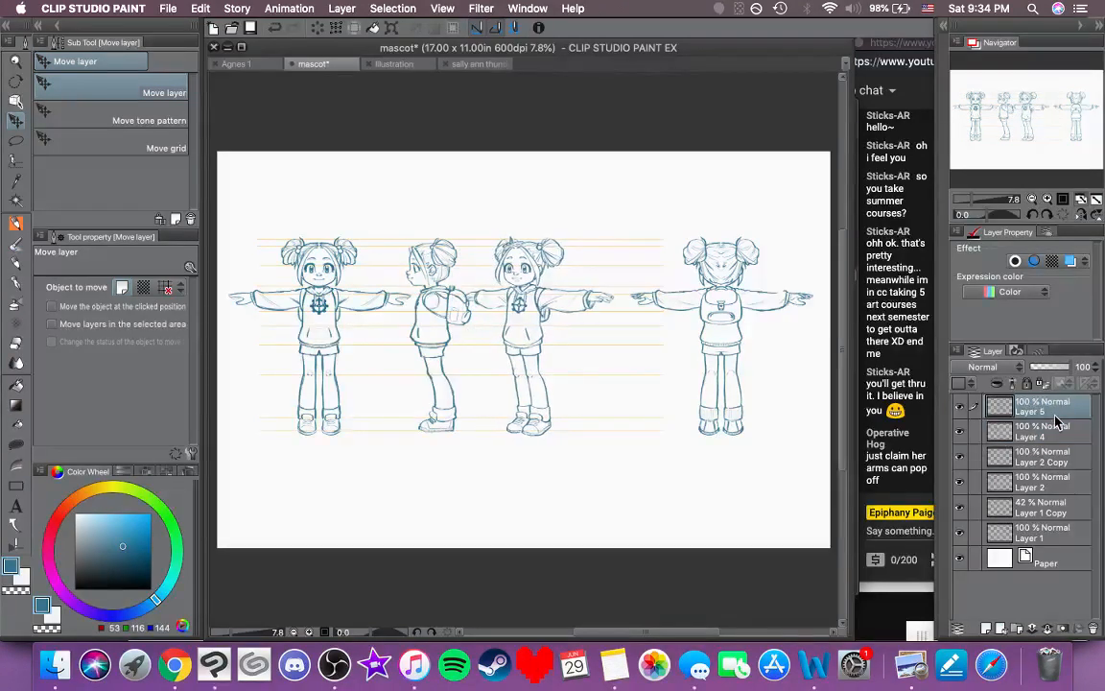
key(Right)
key(Right)
key(Right)
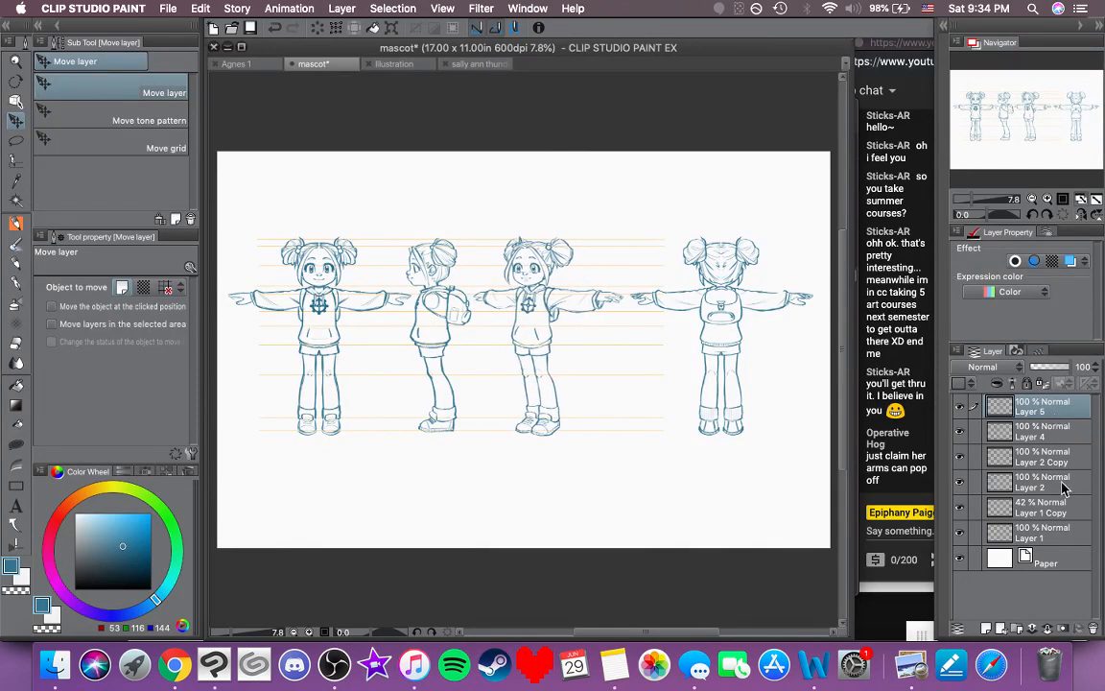
Step: Stretch the orange guide lines on Layer 1 to 147% width, keeping 100% height, so they span nearly the whole canvas
click(1054, 537)
key(super+t)
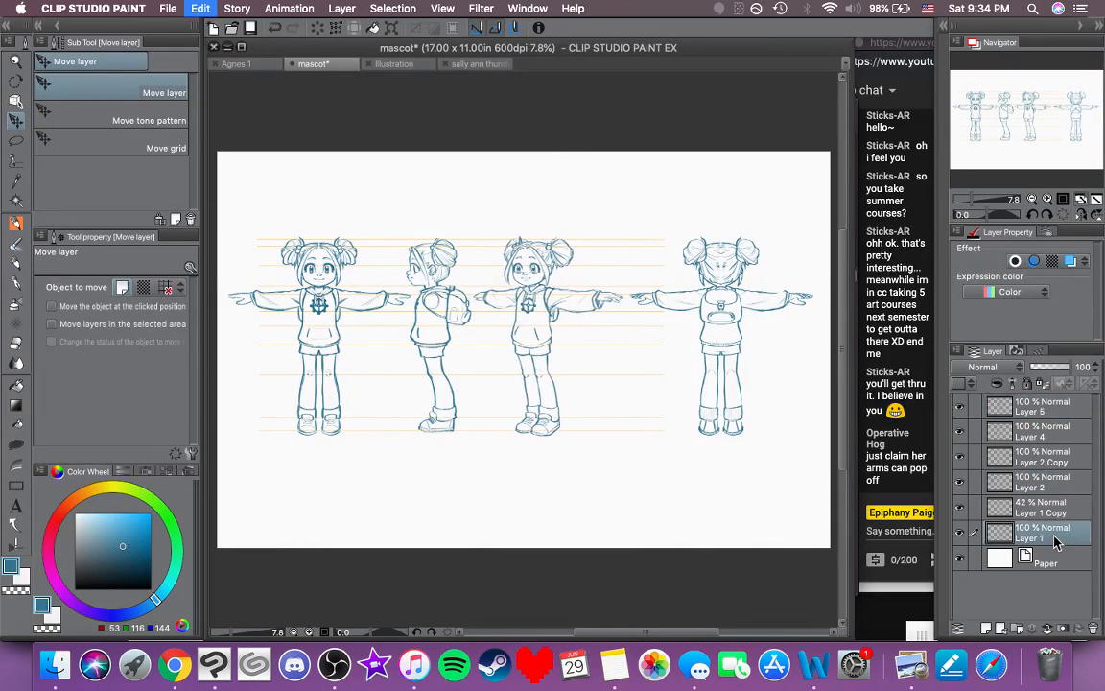
drag(664, 334, 825, 335)
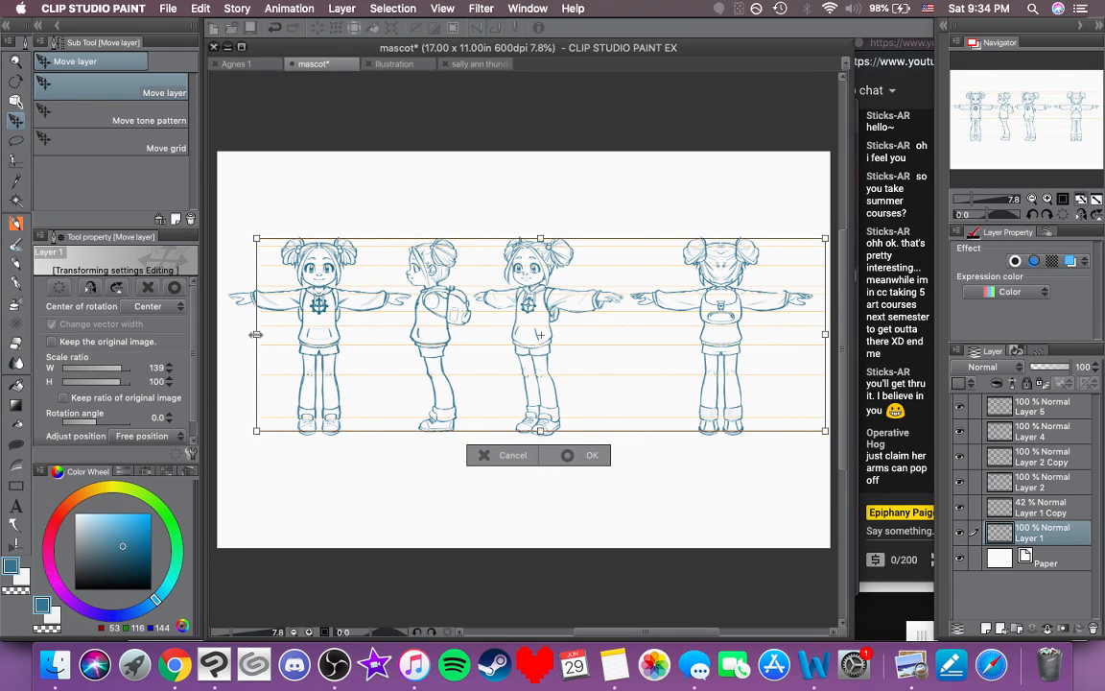
drag(255, 334, 226, 334)
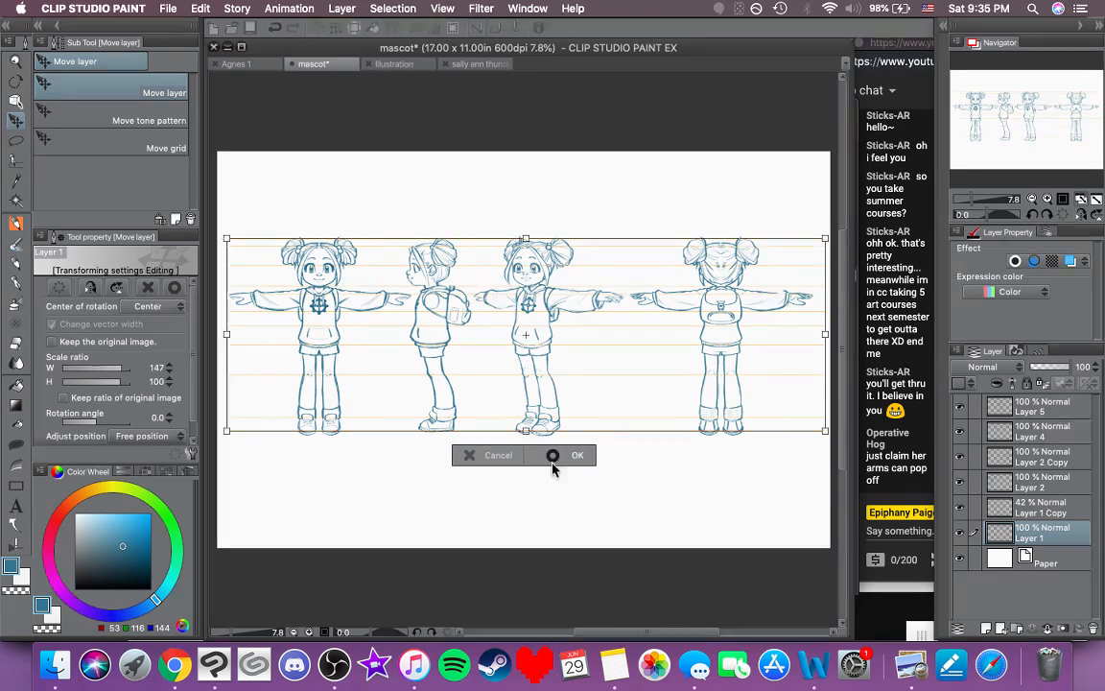
click(554, 460)
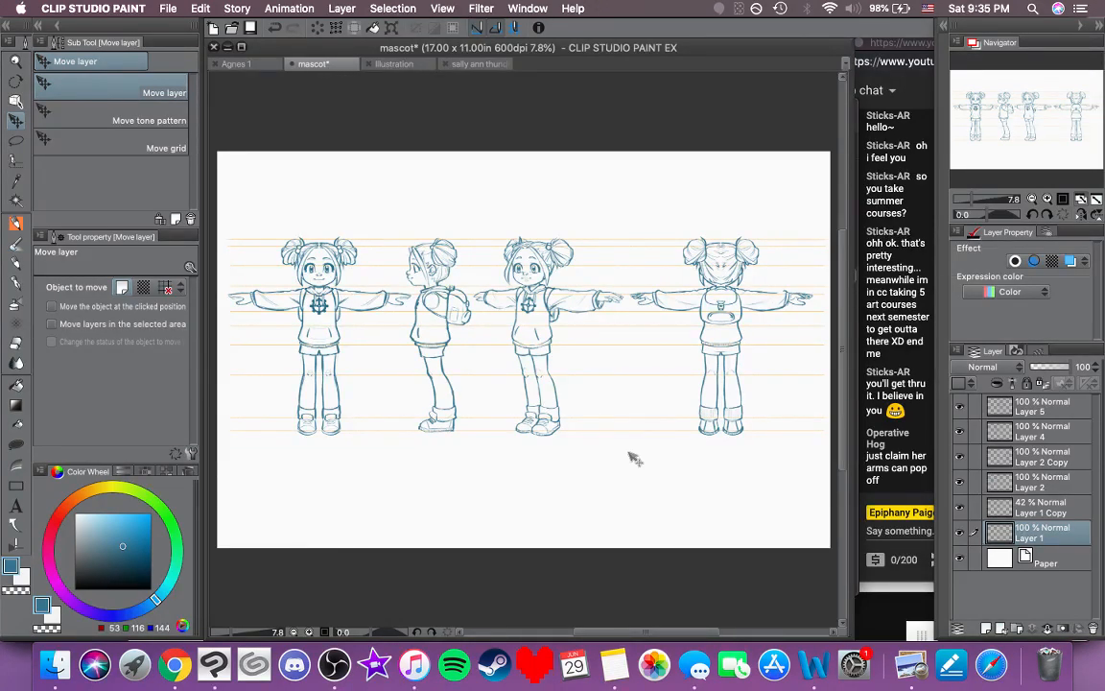
Step: Set the opacity of Layer 1 Copy to 100%
click(1060, 512)
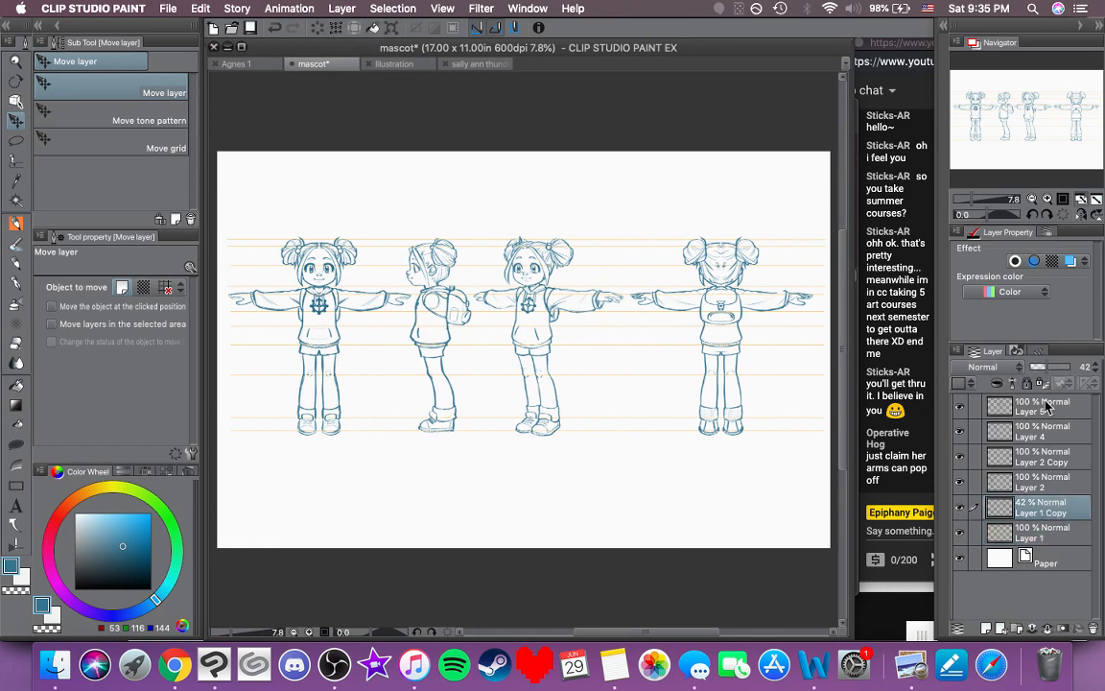
drag(1045, 365, 1092, 366)
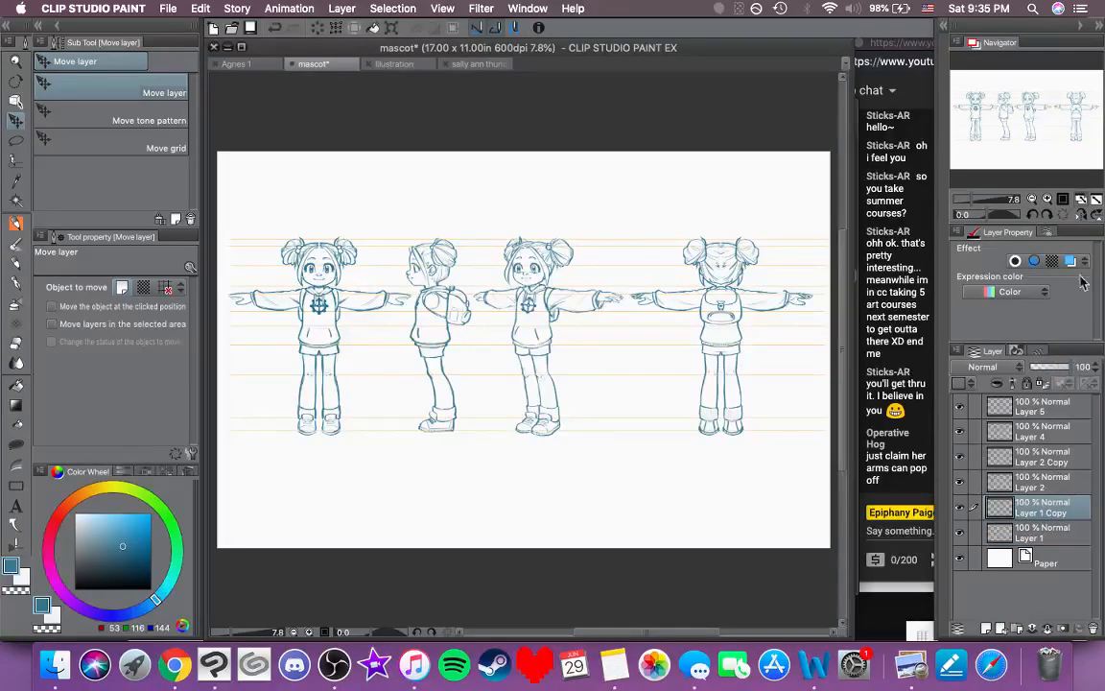
Step: Examine the back-view figure's line work at 25% zoom with the x4 pencil brush and Layer 2 Copy active
click(1047, 198)
click(1047, 199)
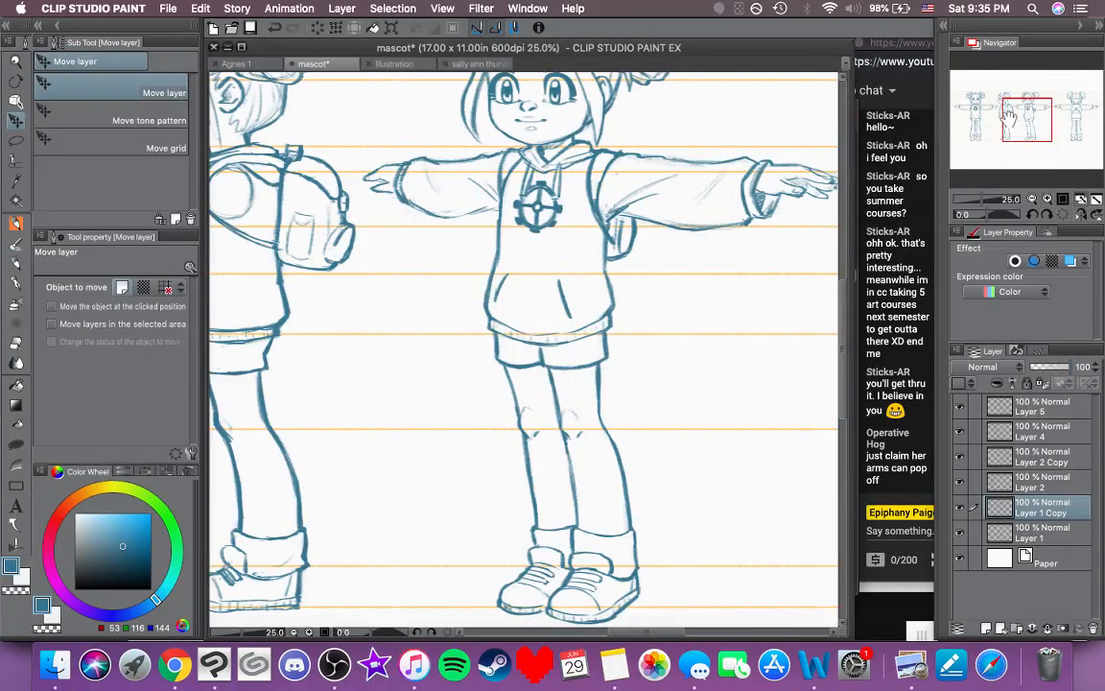
drag(1009, 115, 1059, 113)
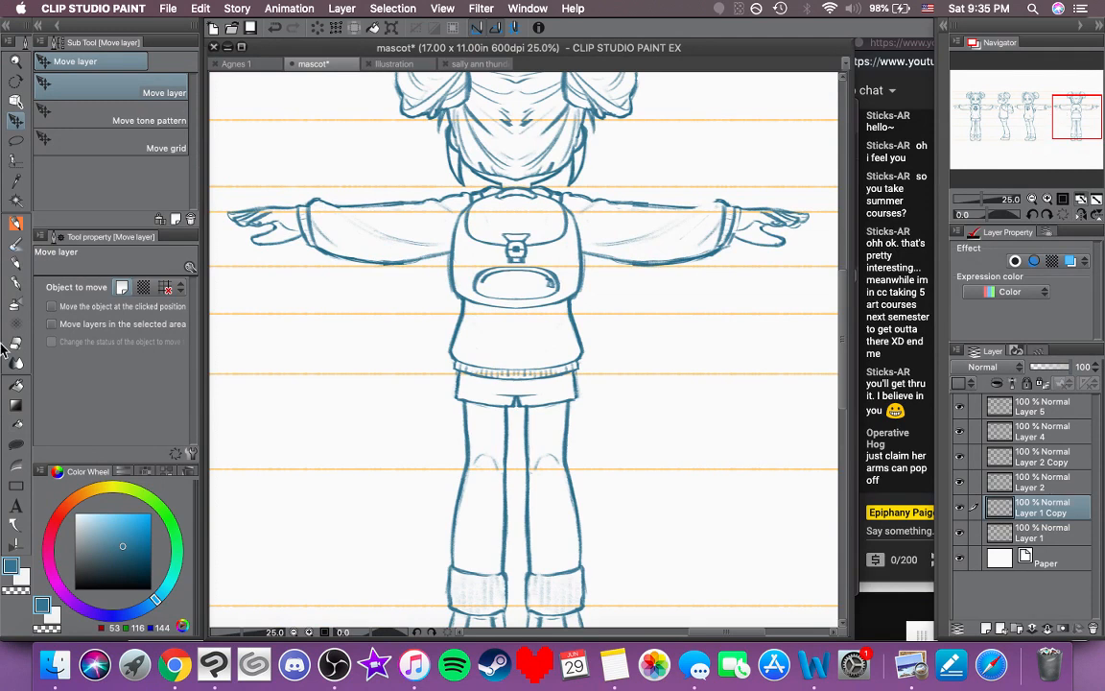
click(13, 225)
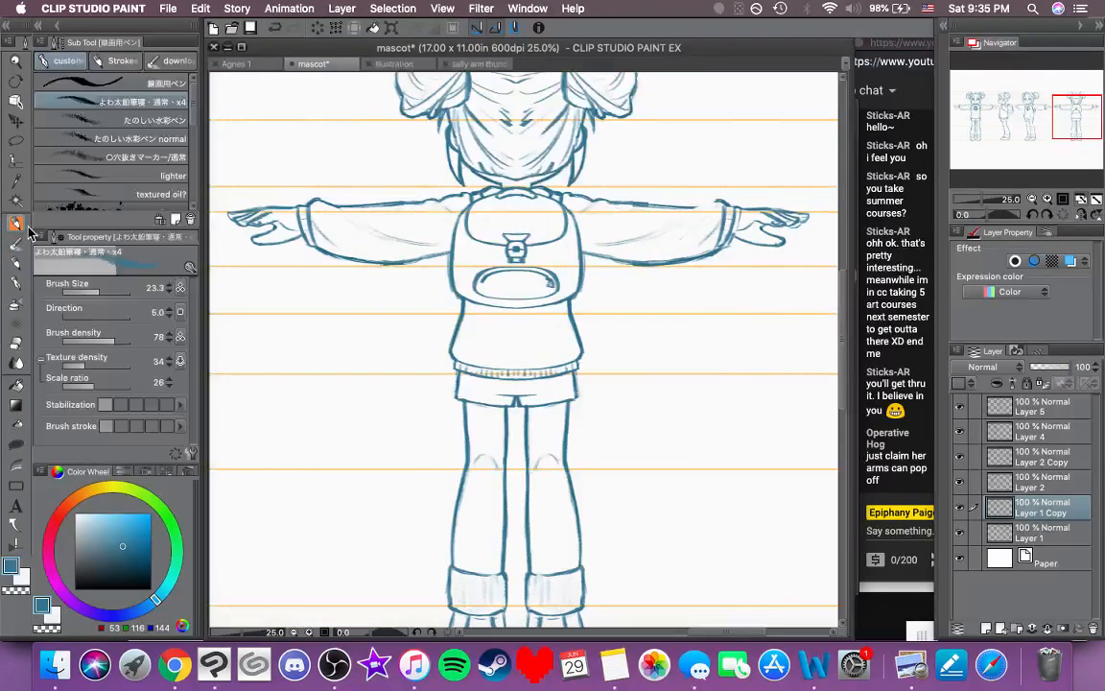
click(1048, 480)
click(1046, 462)
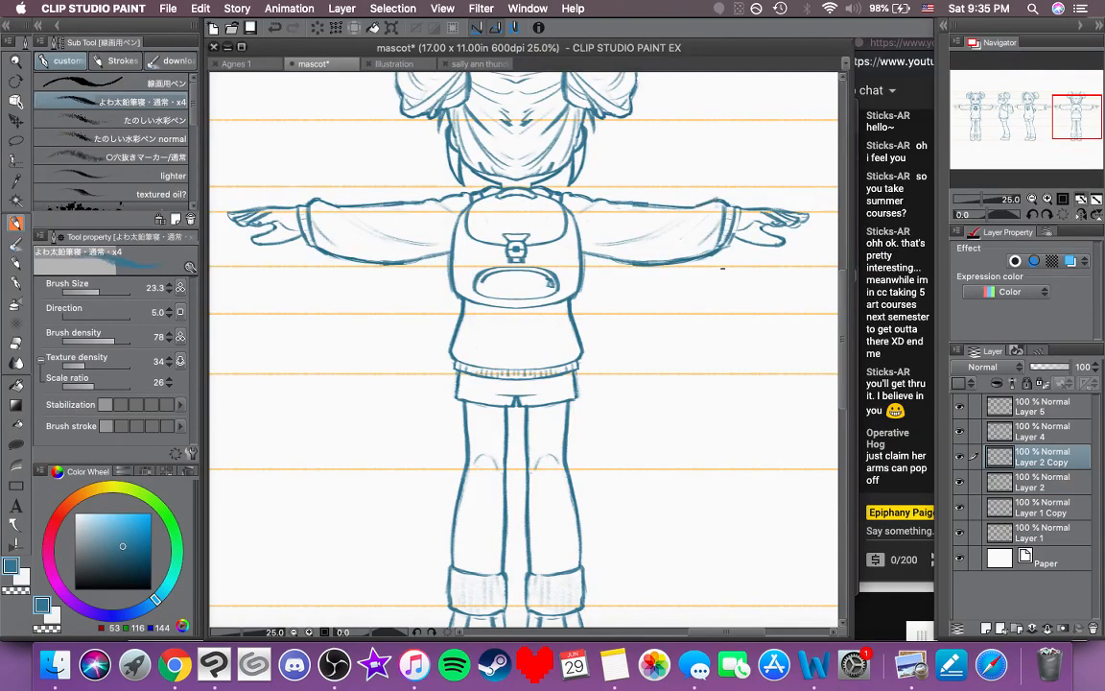
mouse_move(737, 300)
mouse_down()
mouse_move(710, 316)
mouse_move(754, 299)
mouse_move(627, 302)
mouse_up()
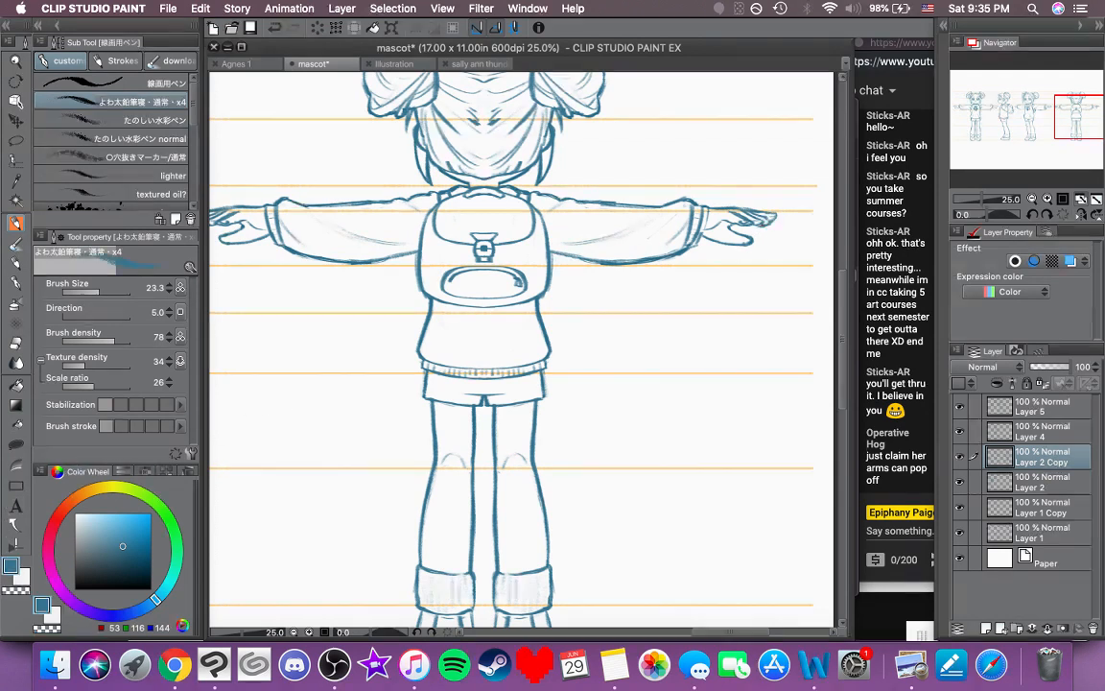
mouse_move(724, 281)
mouse_down()
mouse_move(809, 250)
mouse_move(806, 190)
mouse_move(794, 187)
mouse_move(789, 203)
mouse_up()
drag(709, 228, 706, 389)
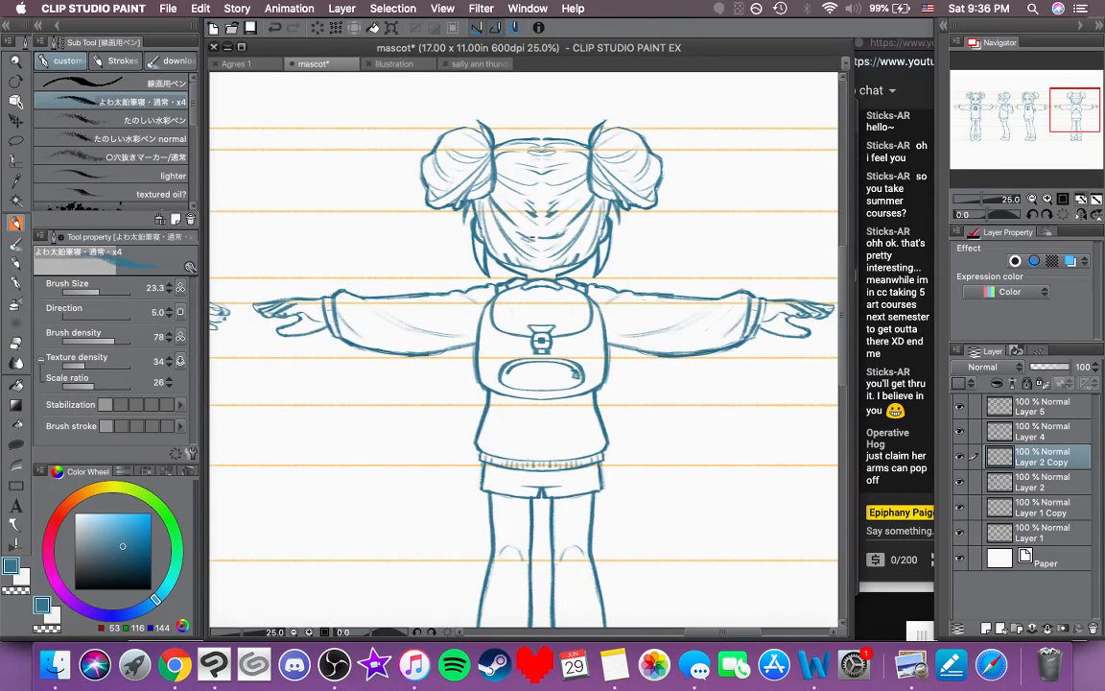
key(super+z)
Step: Examine the line work of the three-quarter and side-view figures from hair buns to shoes
drag(479, 326, 635, 384)
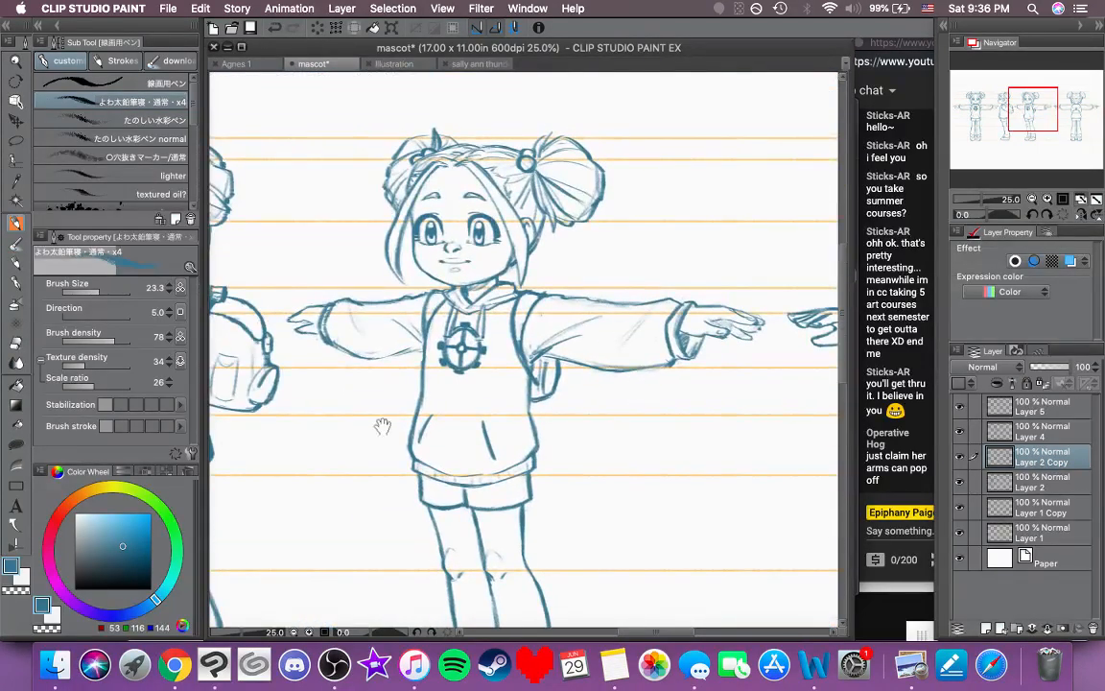
drag(345, 384, 557, 384)
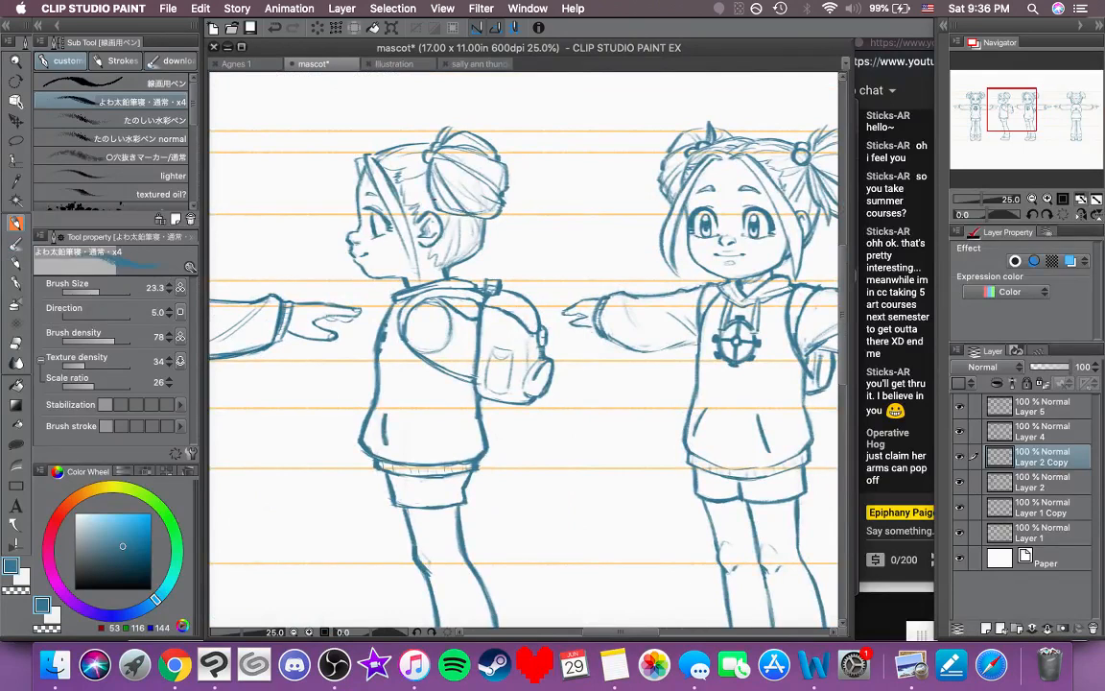
drag(473, 255, 349, 300)
drag(613, 248, 767, 280)
drag(426, 258, 520, 250)
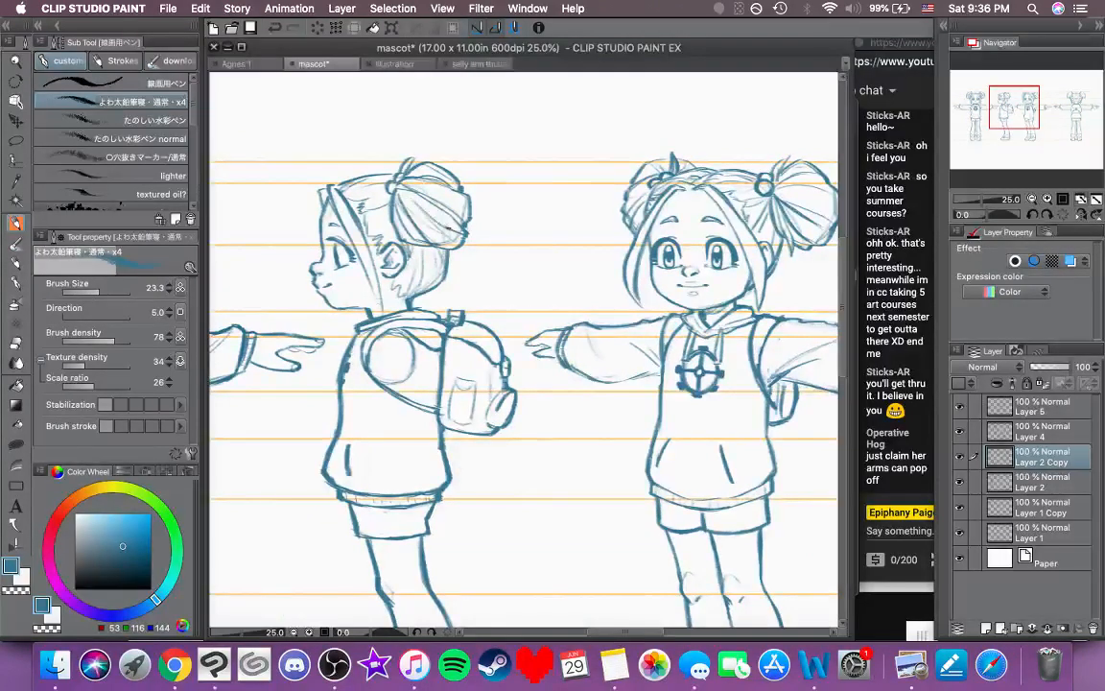
click(15, 161)
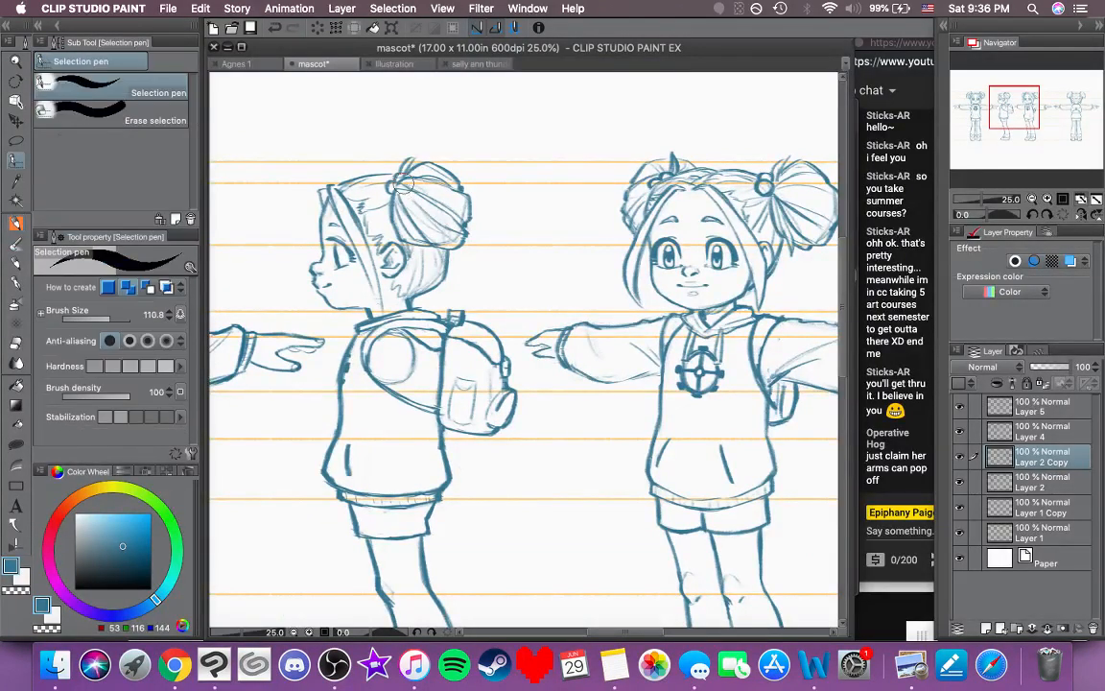
click(404, 175)
click(272, 202)
drag(533, 245, 494, 48)
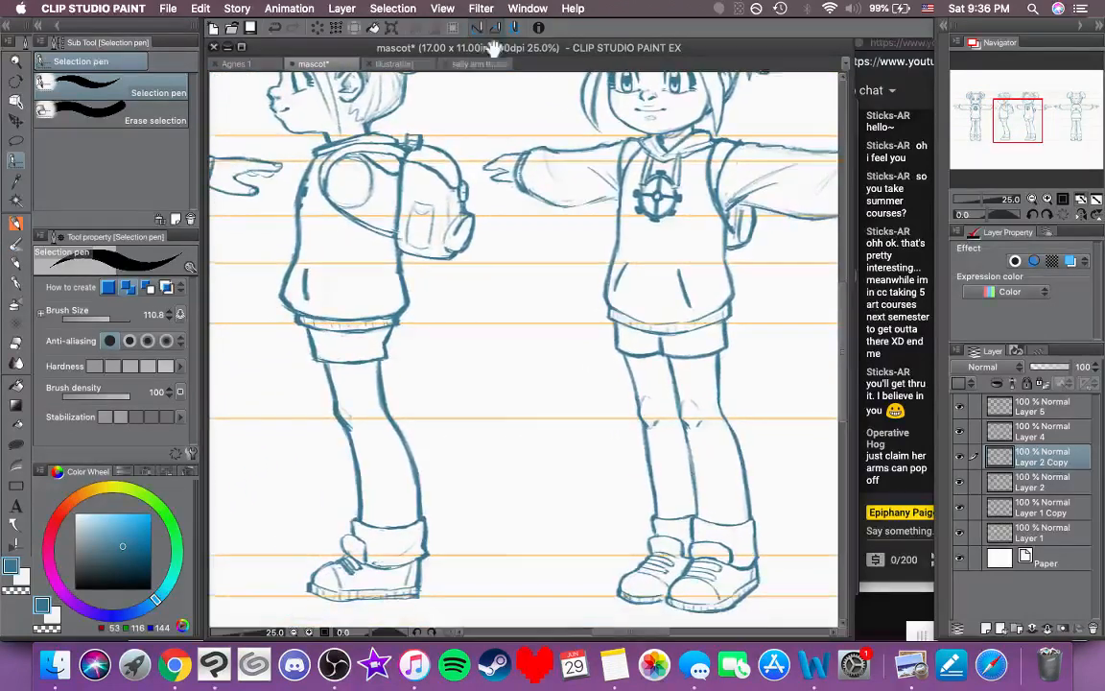
click(15, 221)
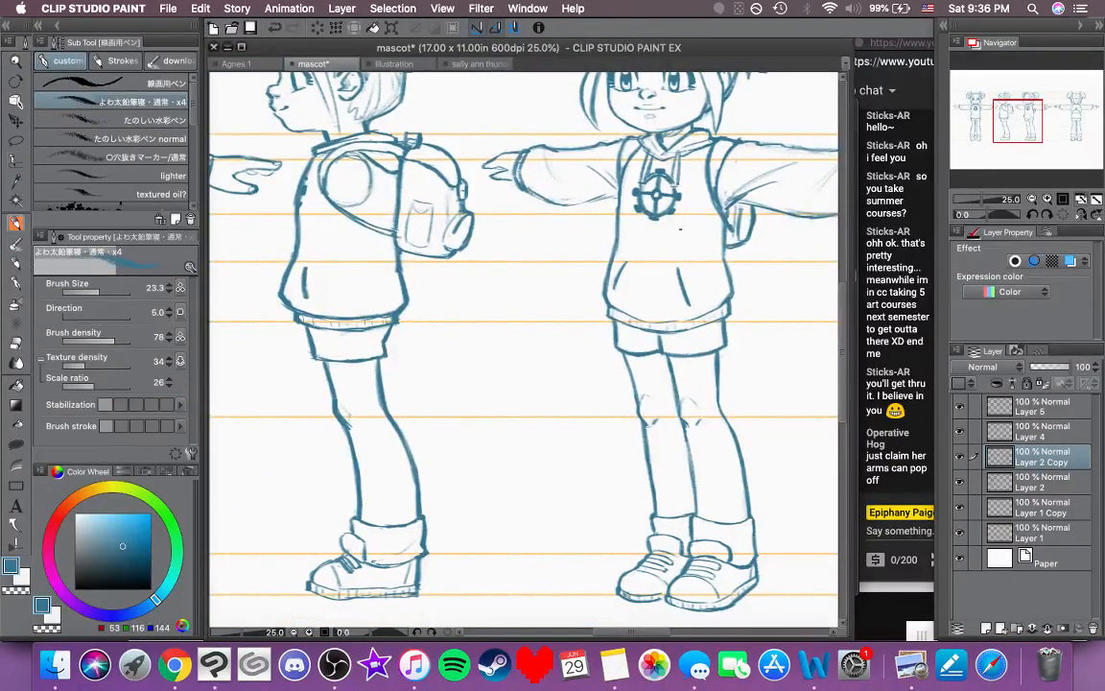
drag(570, 202, 540, 217)
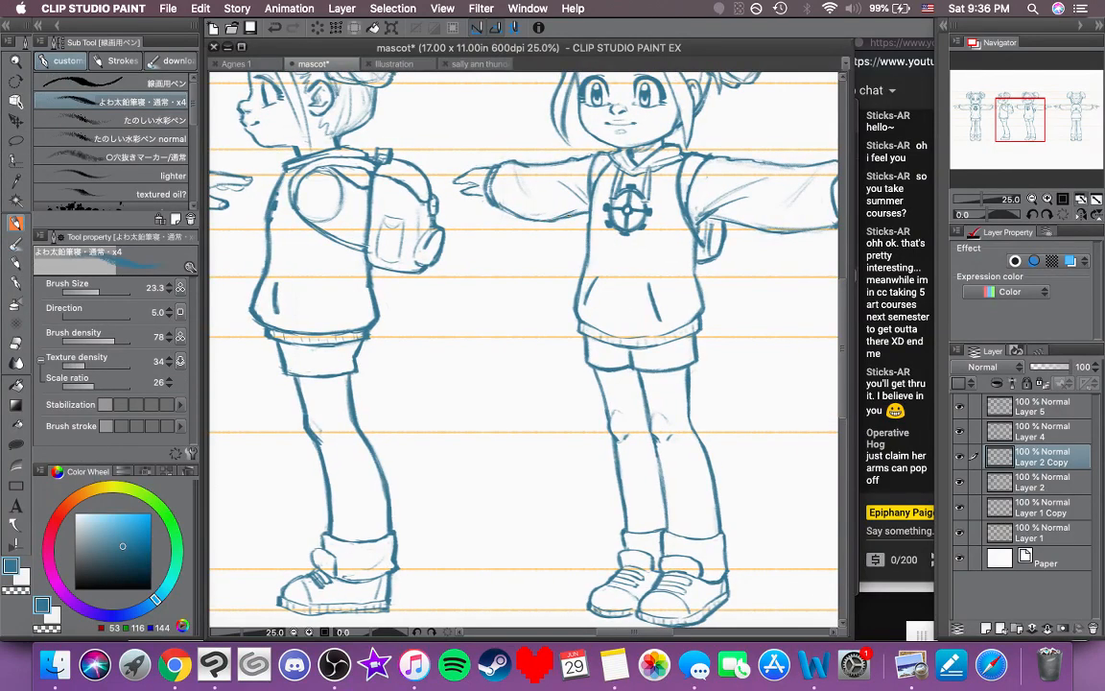
drag(615, 245, 451, 287)
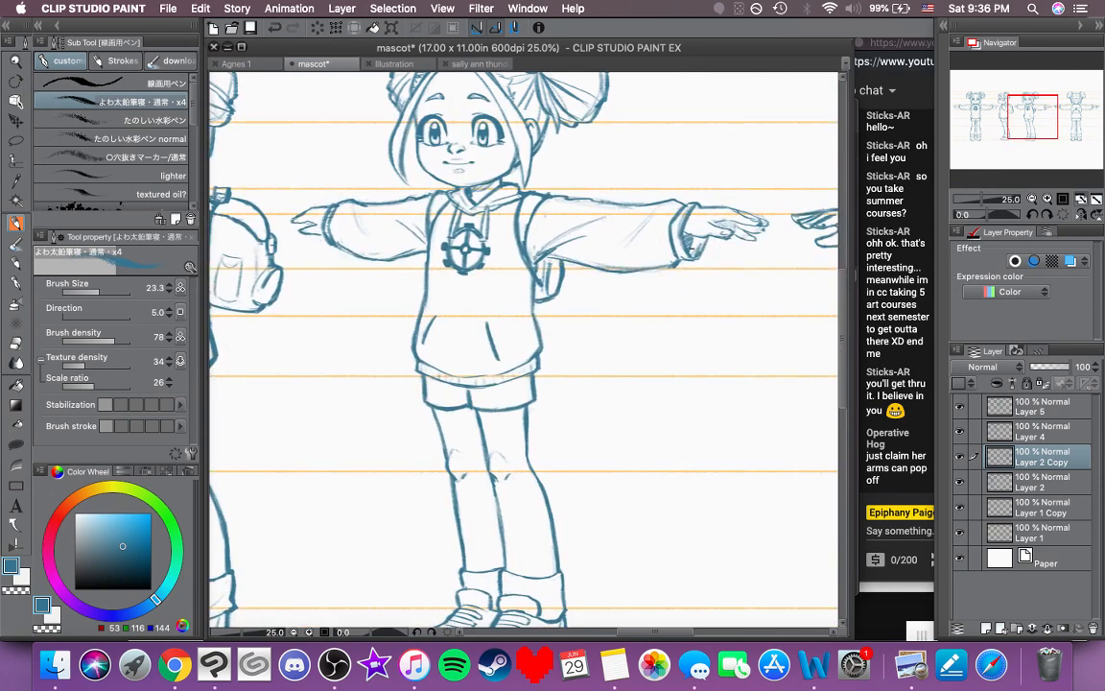
drag(723, 263, 669, 262)
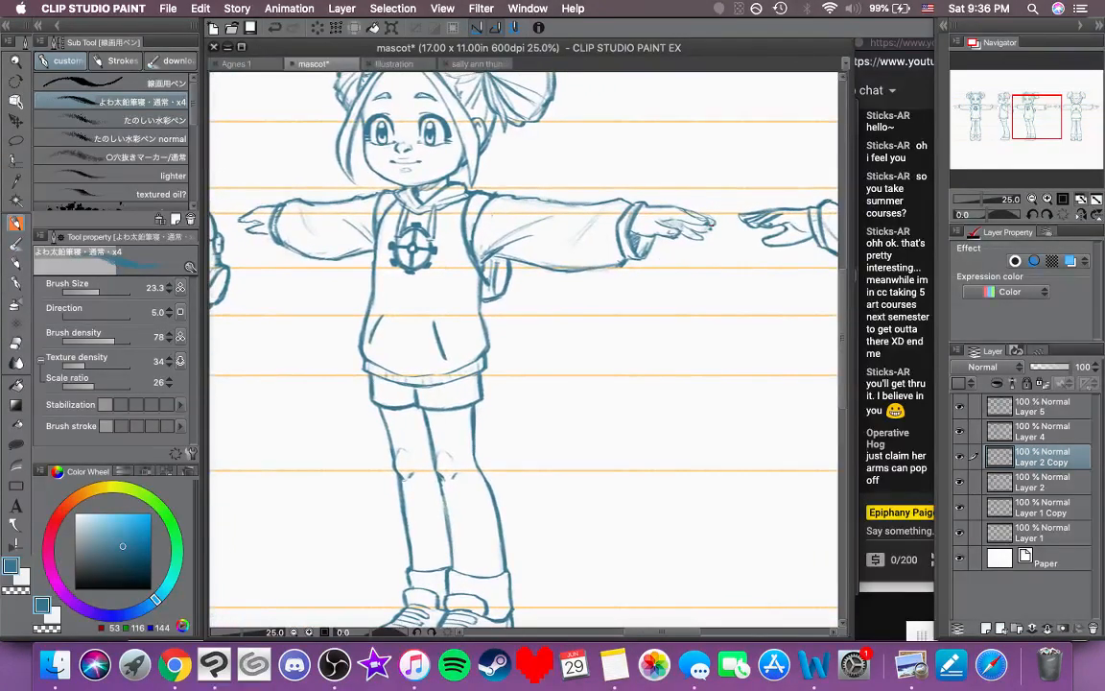
Step: Go to the front-view figure's shorts and legs and set the drawing colour to transparent
drag(613, 323, 805, 238)
drag(540, 328, 780, 266)
drag(420, 370, 674, 307)
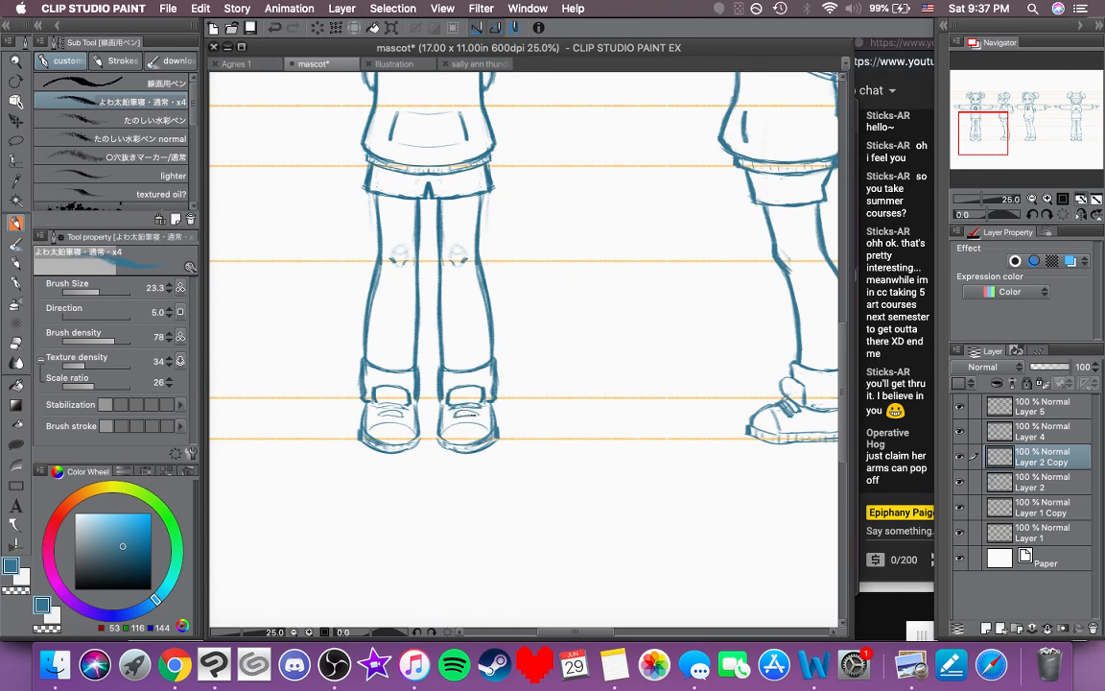
drag(407, 366, 410, 411)
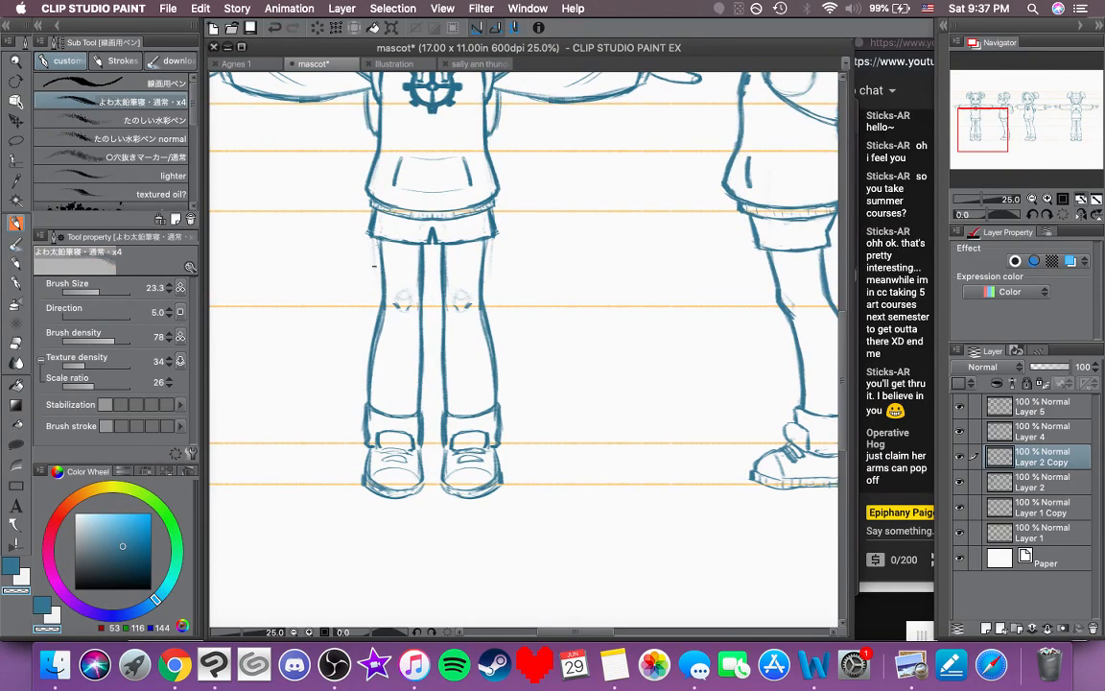
Step: Merge Layer 5, Layer 4 and Layer 2 Copy down into Layer 2
click(1054, 413)
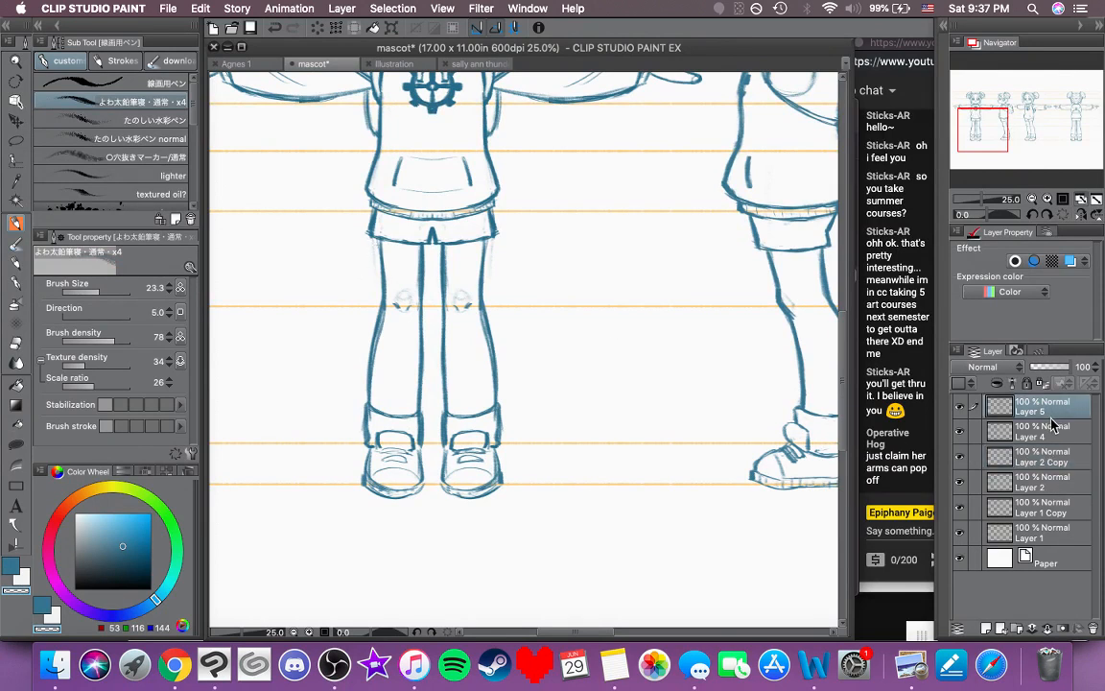
key(super+e)
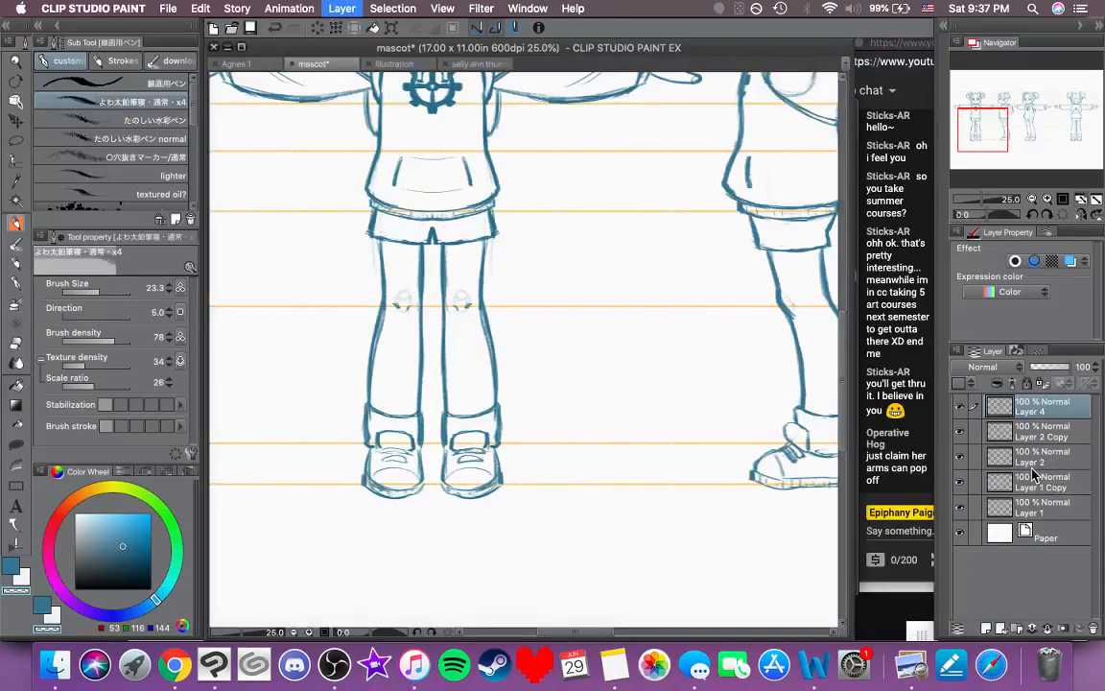
key(super+e)
key(super+e)
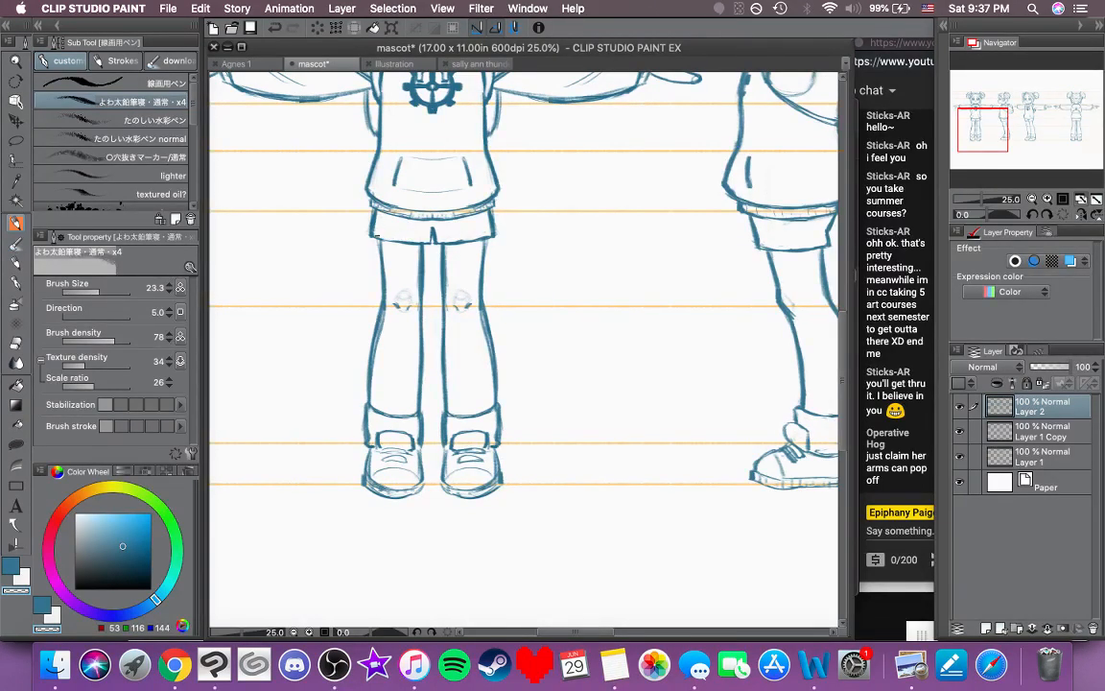
Step: Check the front-view figure and the full turnaround sheet, and save the mascot file
drag(436, 273, 405, 306)
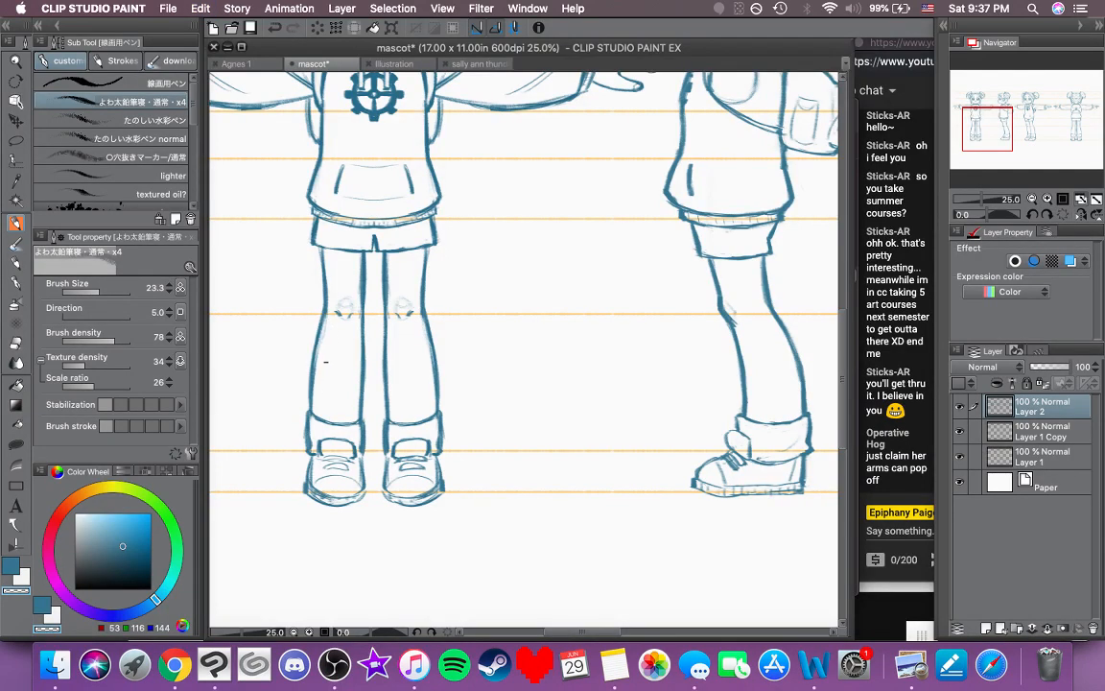
mouse_move(326, 361)
mouse_down()
mouse_move(441, 487)
mouse_move(409, 478)
mouse_up()
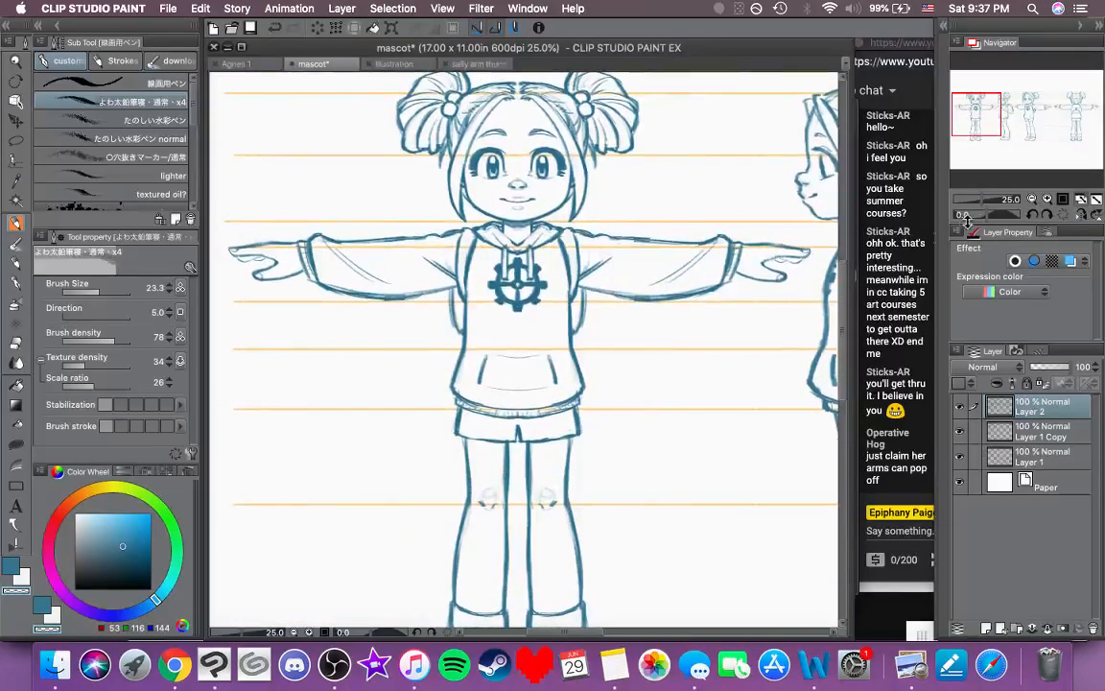
click(1032, 199)
click(1032, 198)
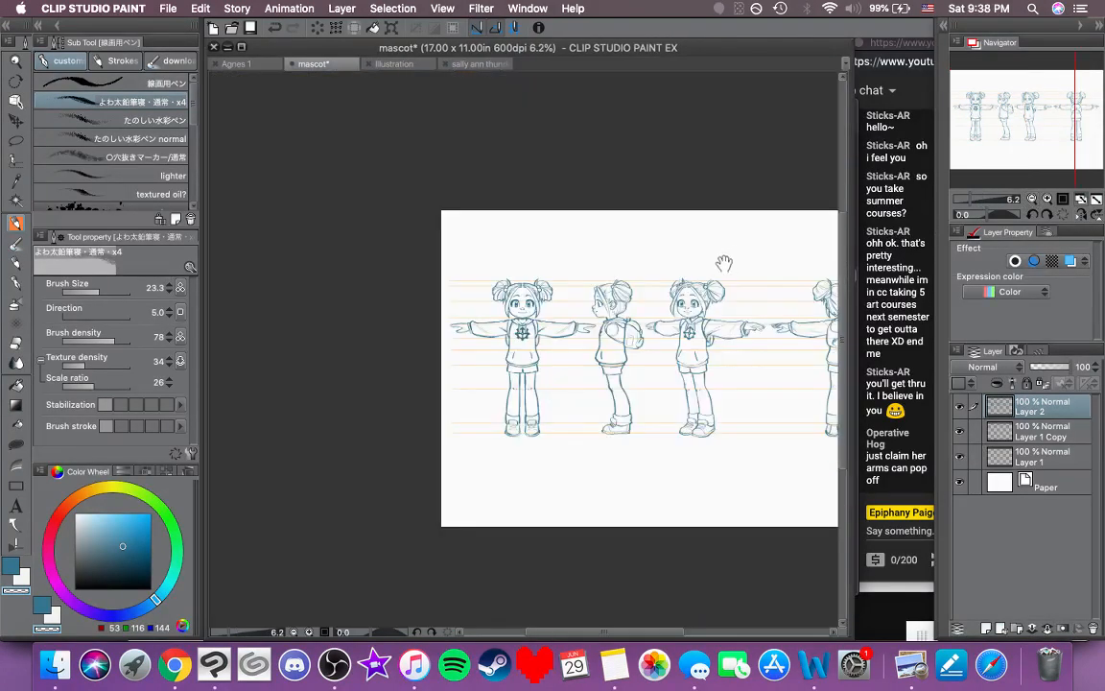
drag(725, 263, 576, 281)
key(super+s)
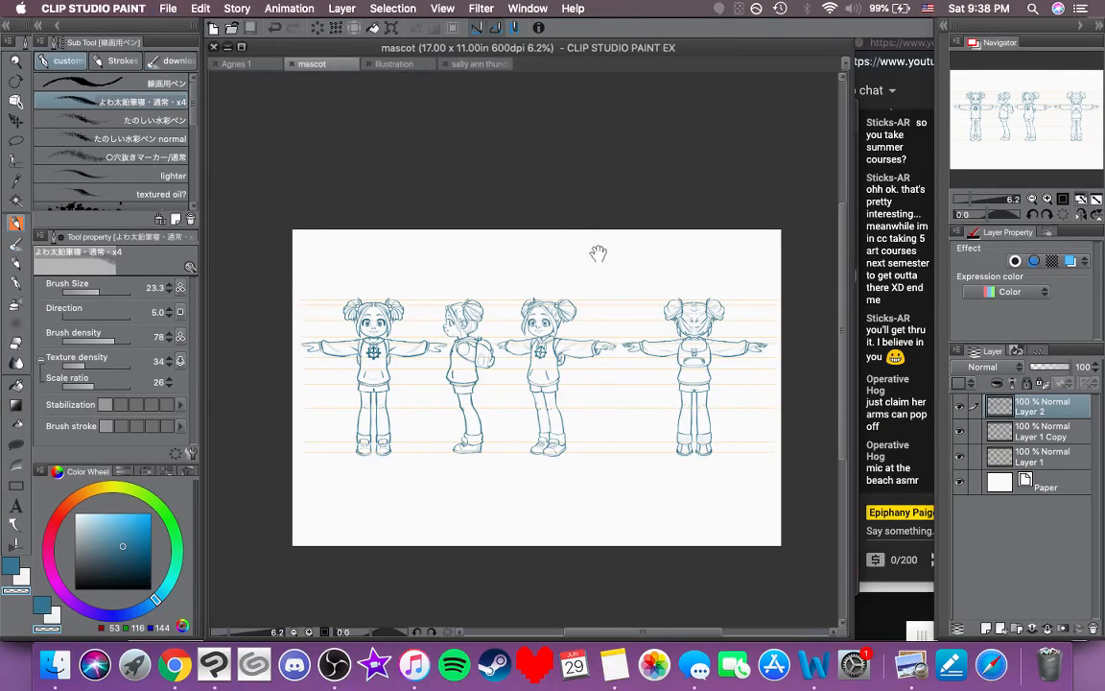
Step: Auto-select the empty background around the figures on Layer 2, invert the selection and make Layer 1 Copy active
mouse_move(594, 251)
mouse_down()
mouse_move(789, 204)
mouse_move(792, 221)
mouse_move(756, 217)
mouse_up()
click(1047, 199)
key(super+minus)
key(super+minus)
drag(736, 265, 693, 270)
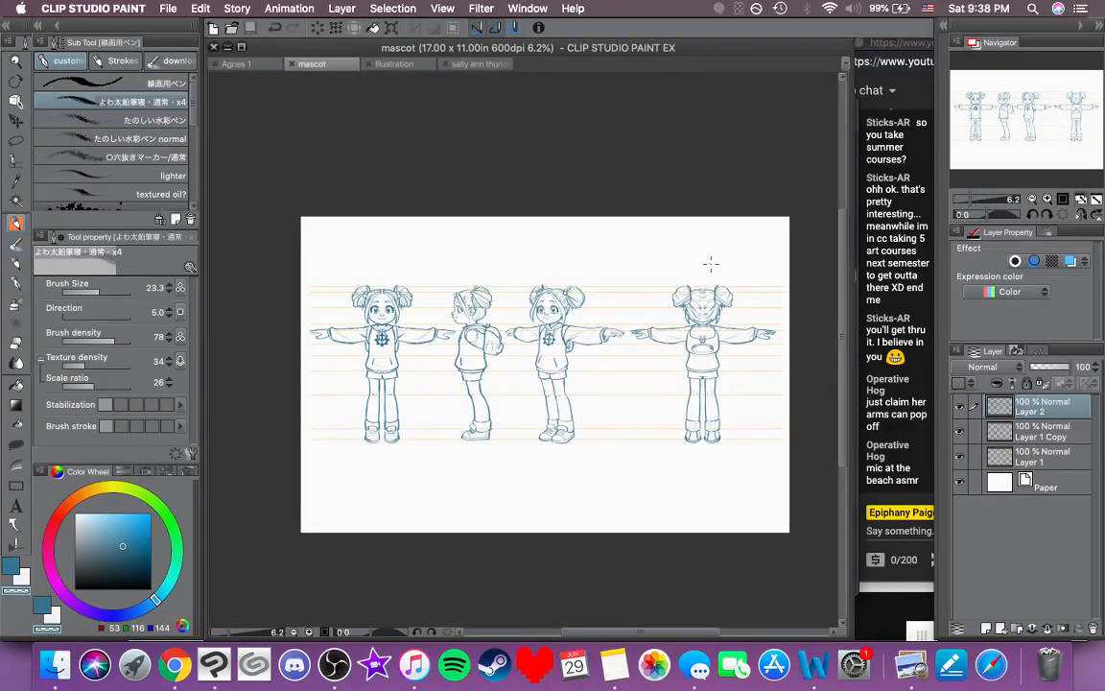
click(15, 199)
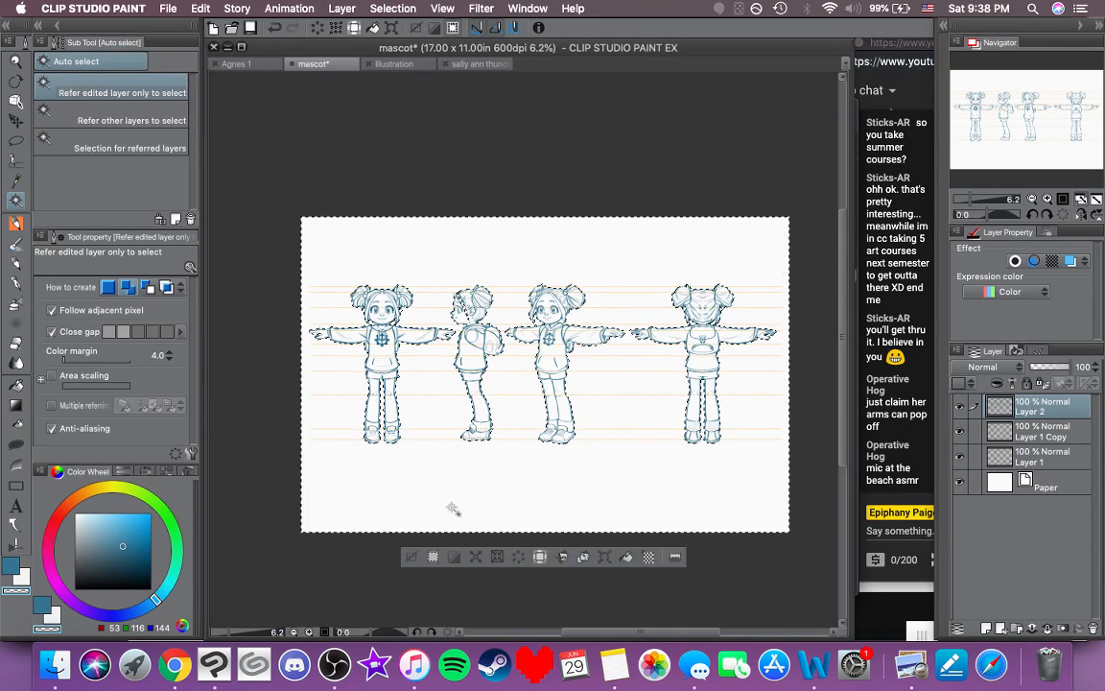
click(454, 557)
click(1038, 434)
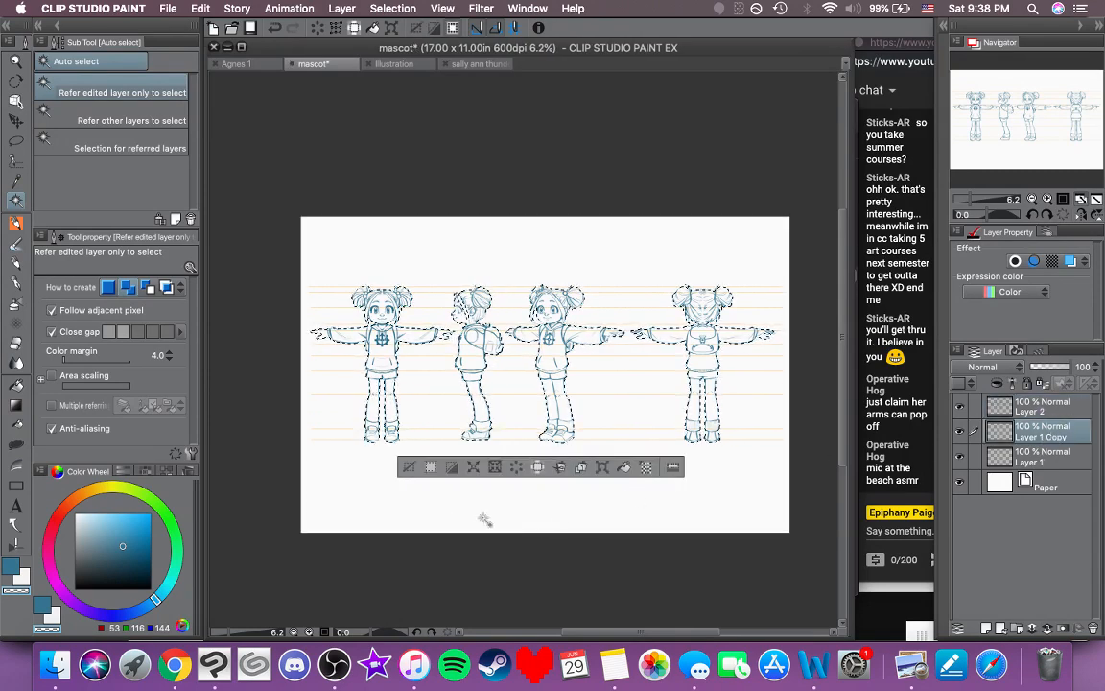
Step: Fill the selected silhouettes on Layer 1 Copy with pale yellow (RGB 255, 240, 180) and deselect
click(97, 514)
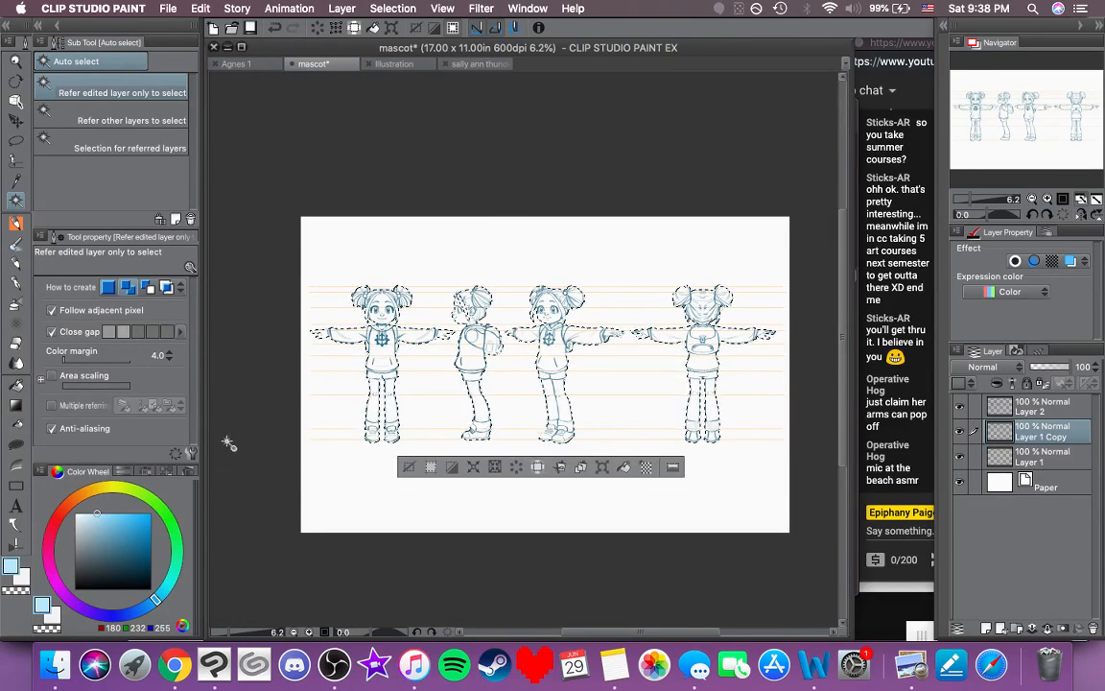
click(95, 491)
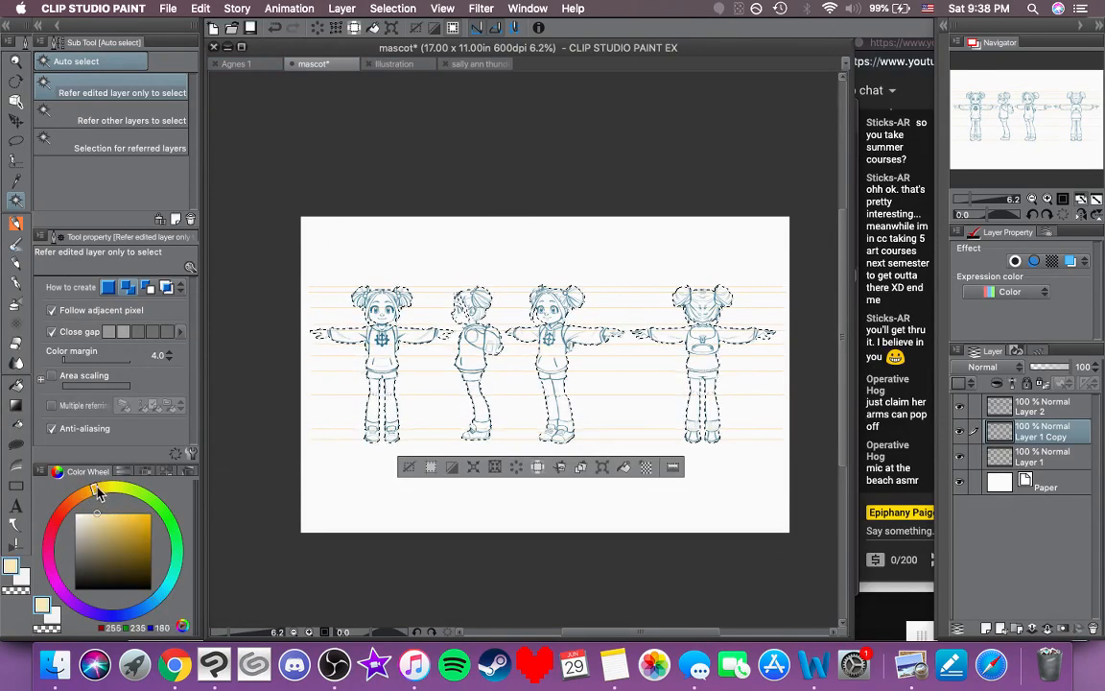
click(98, 488)
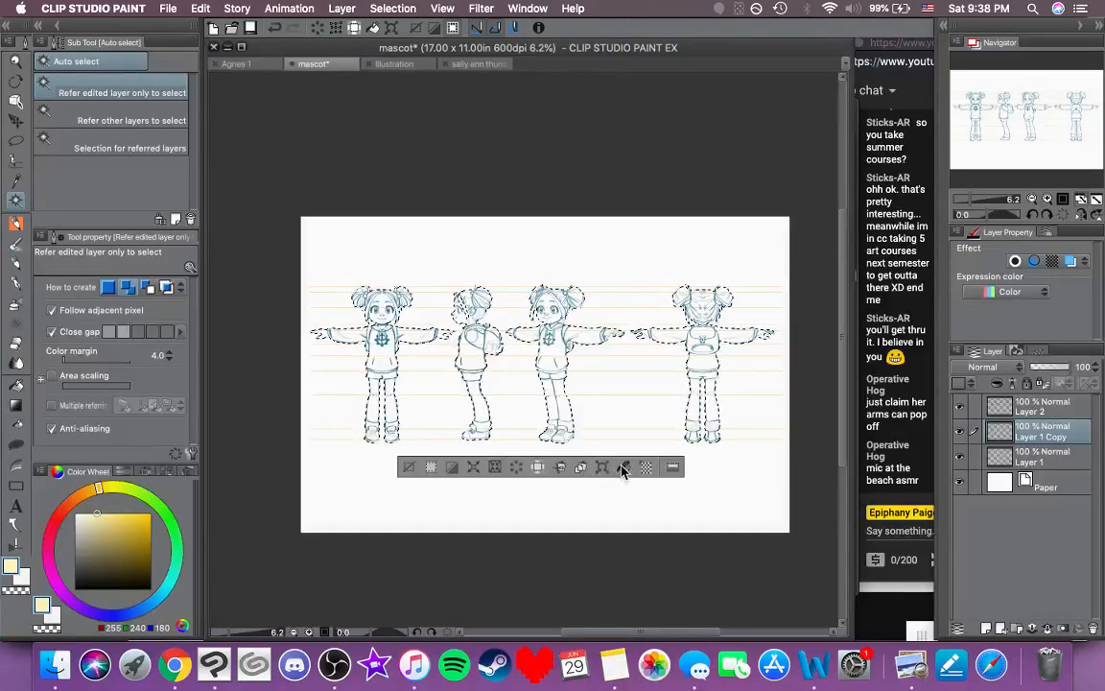
click(409, 467)
Step: Paint the side-view figure's white, unfilled hair strand pale yellow with the x4 pencil brush and check the front-view figure's fill
key(super+plus)
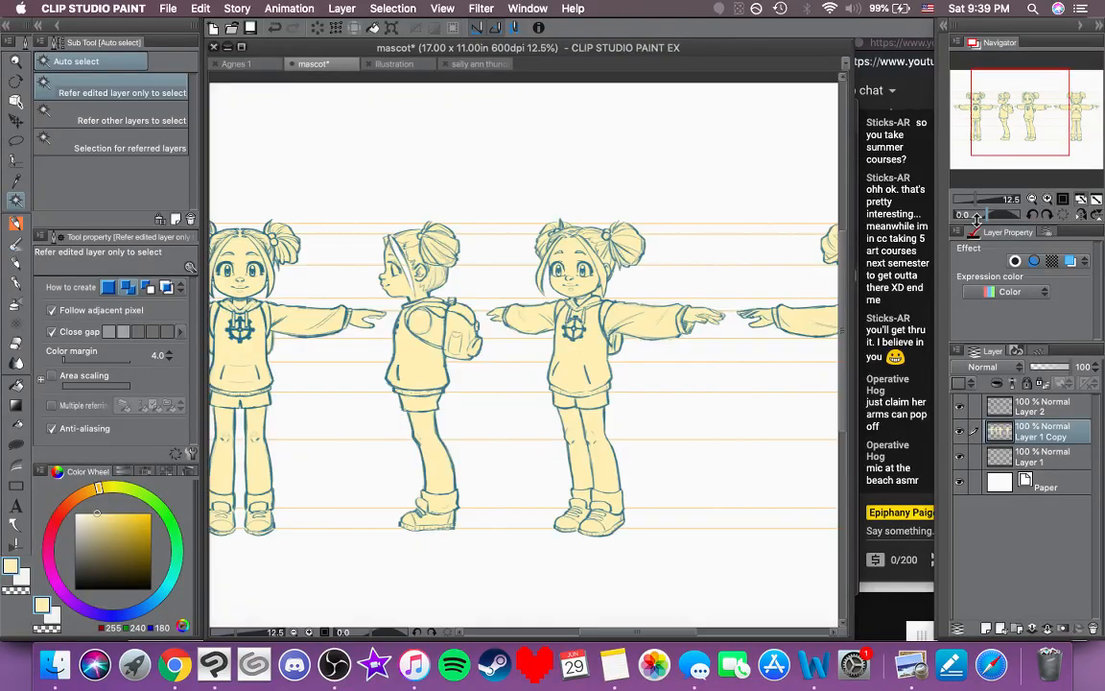
drag(573, 373, 503, 407)
drag(667, 426, 720, 391)
click(16, 221)
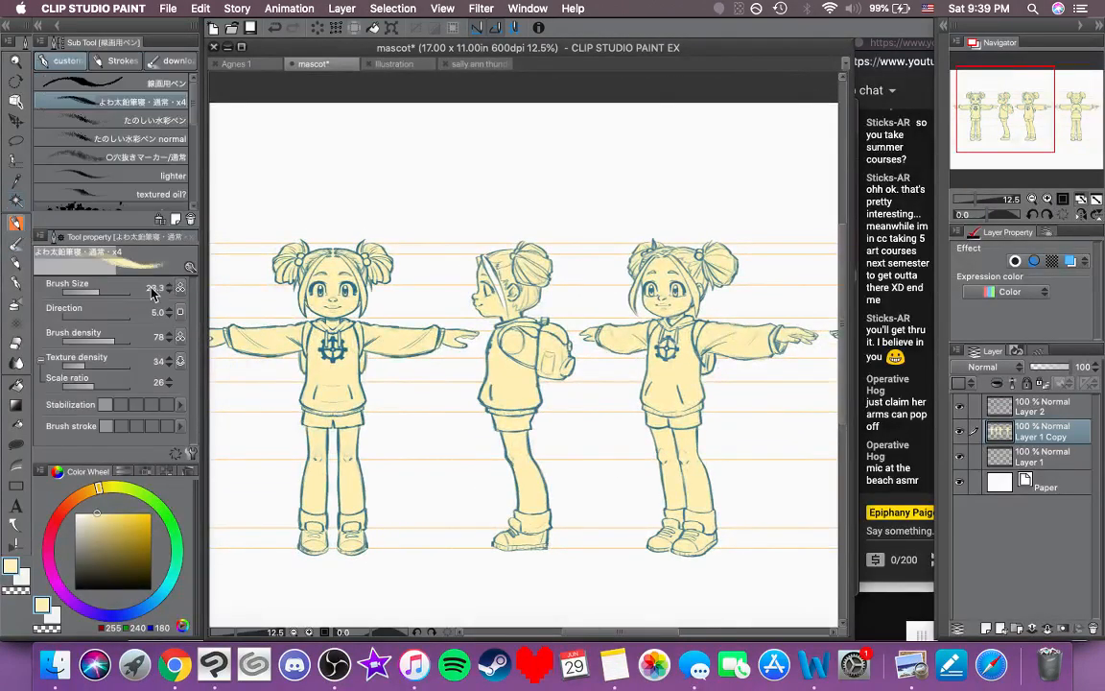
click(1047, 199)
click(1046, 199)
click(1047, 198)
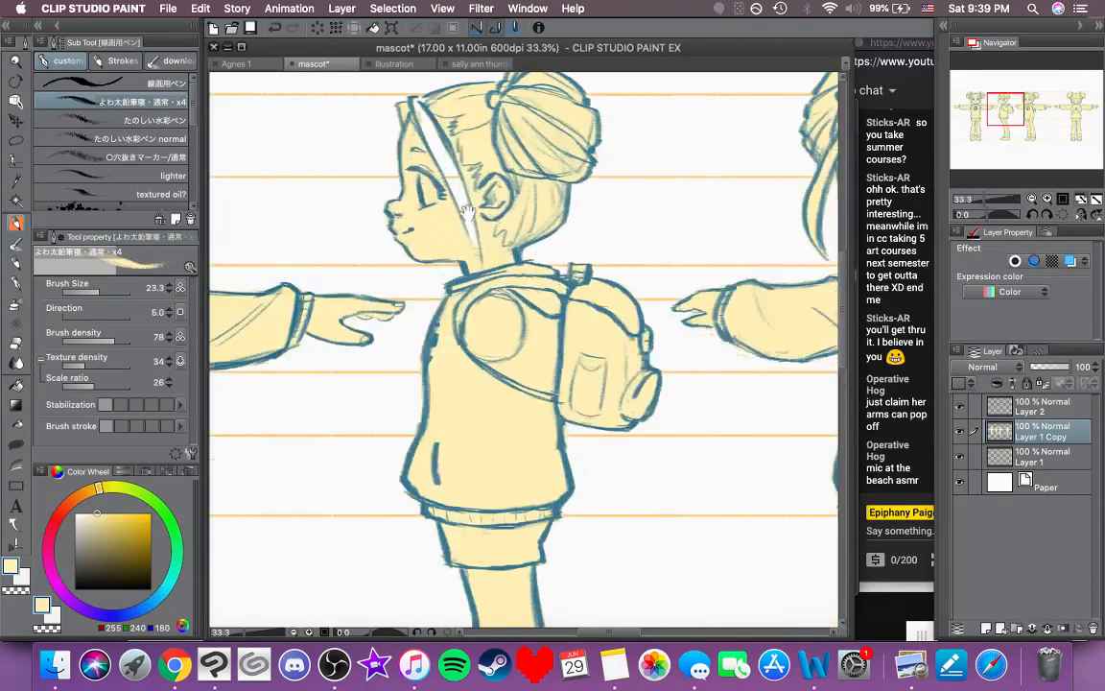
drag(468, 213, 525, 283)
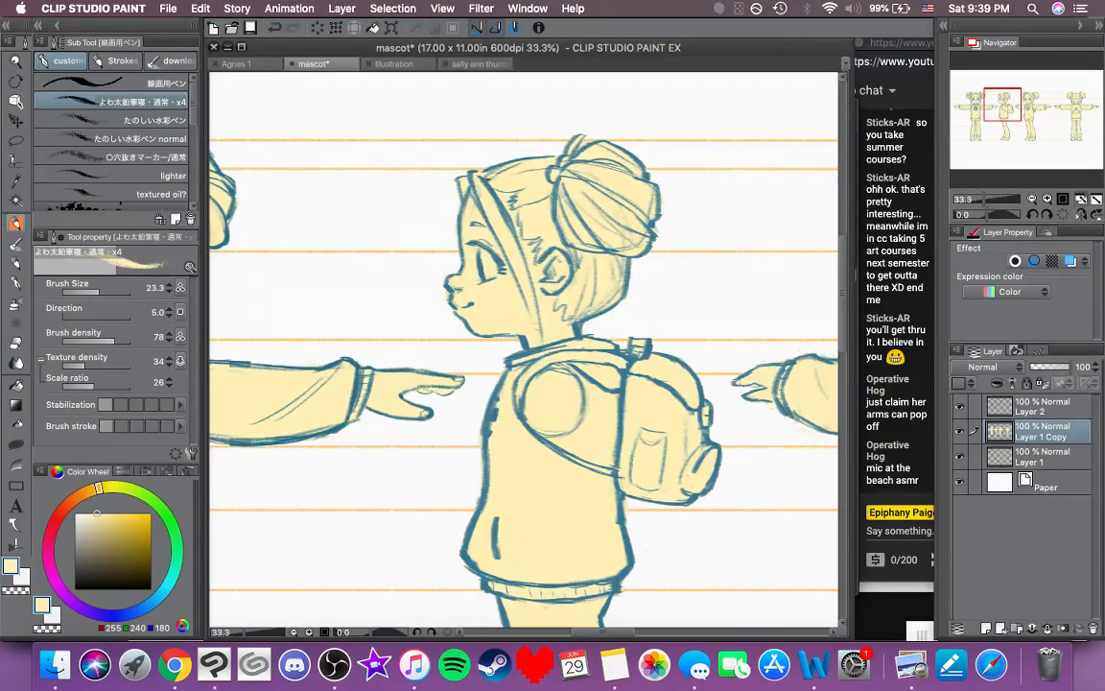
drag(384, 289, 780, 275)
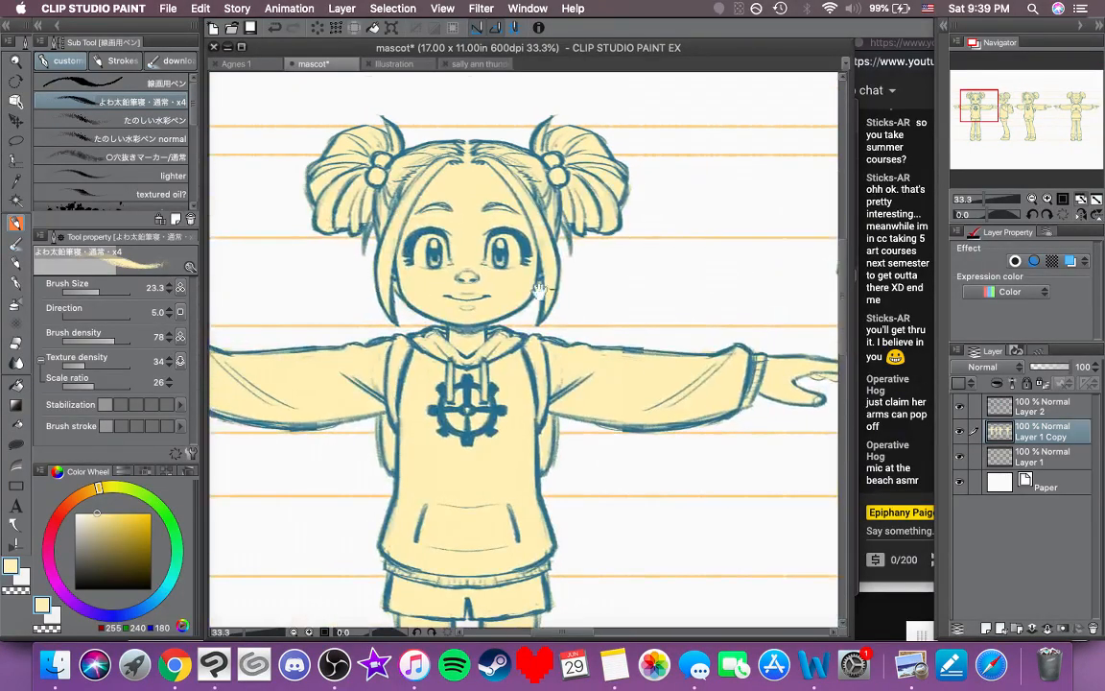
drag(540, 290, 590, 301)
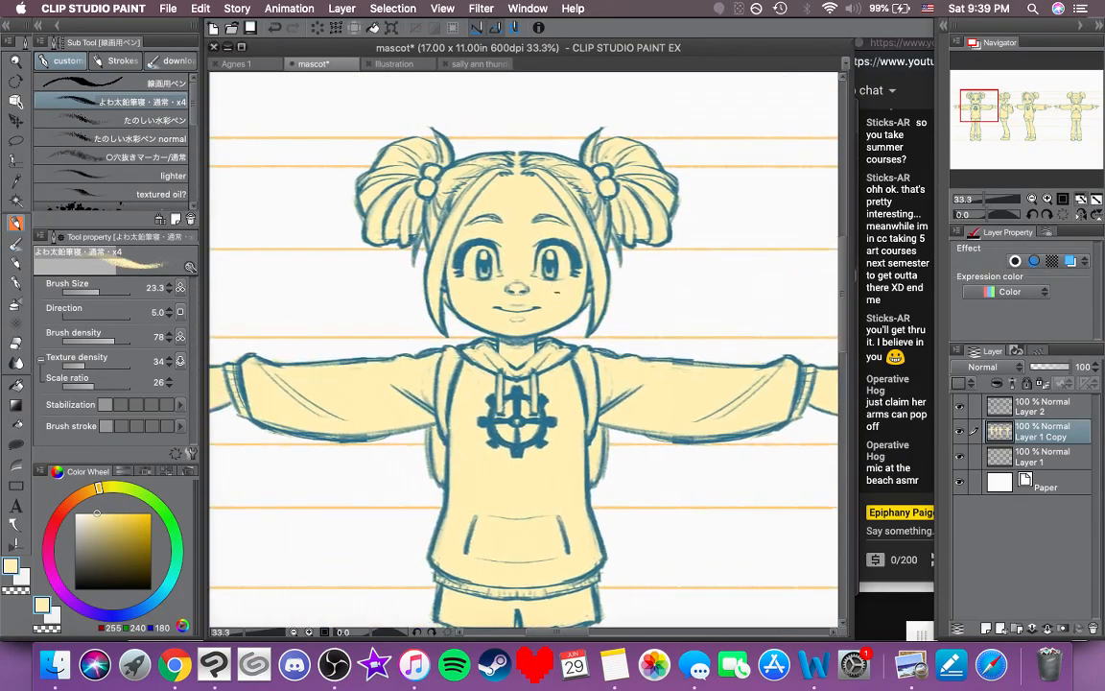
Step: Open the recent file mascot vignette as a colour reference
click(169, 11)
mouse_move(173, 70)
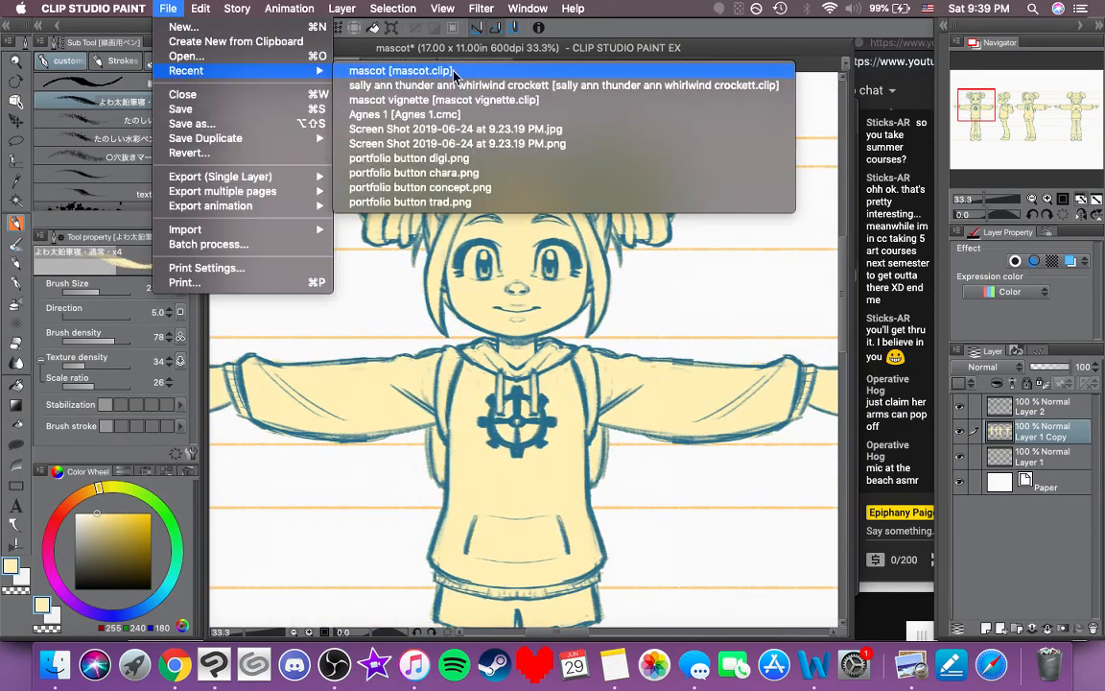
click(403, 100)
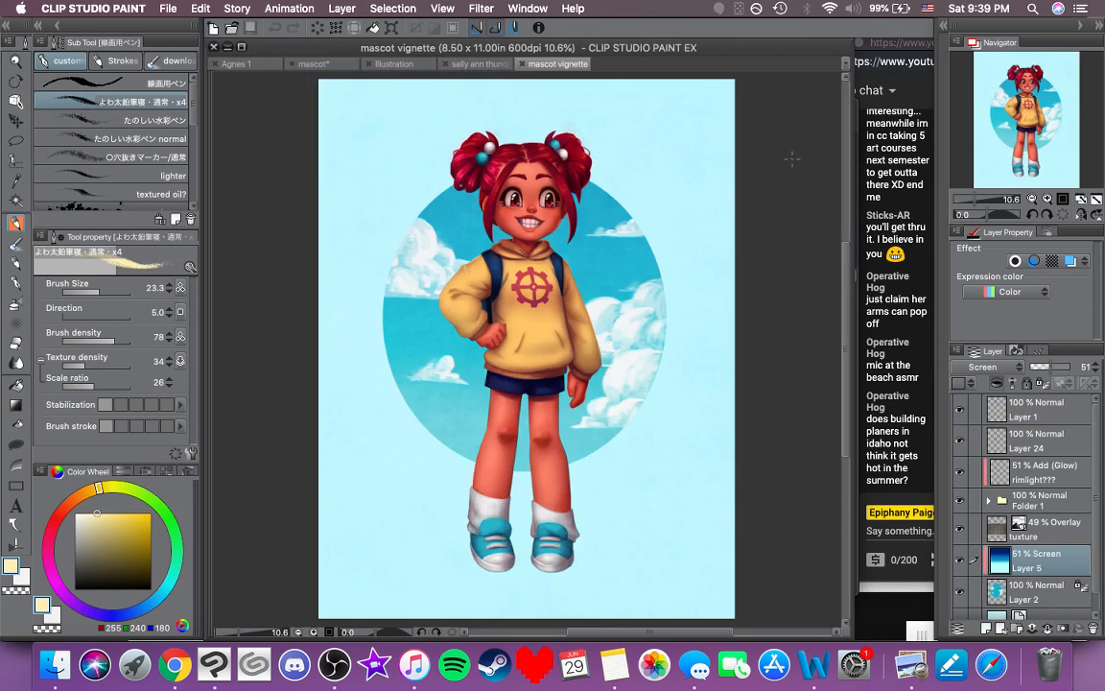
Step: Sample the bright pinkish red (RGB 231, 29, 90) from the hair beside the painted girl's blue hair bead
click(1048, 200)
click(1048, 199)
click(1048, 199)
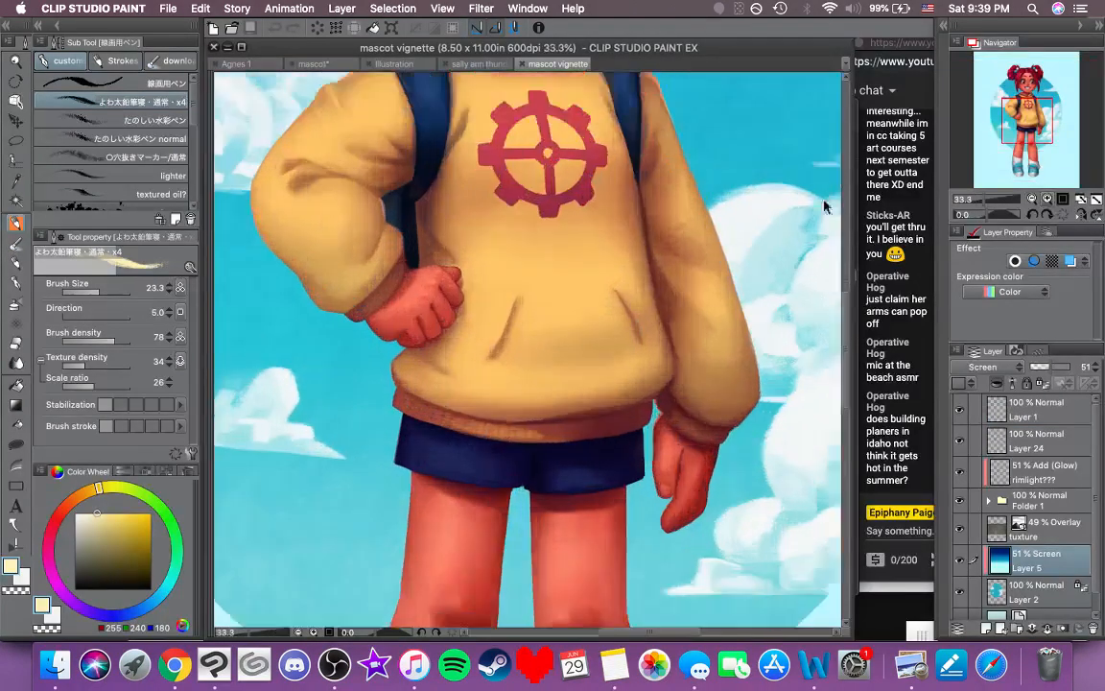
scroll(824, 205, up, 1)
drag(595, 160, 692, 461)
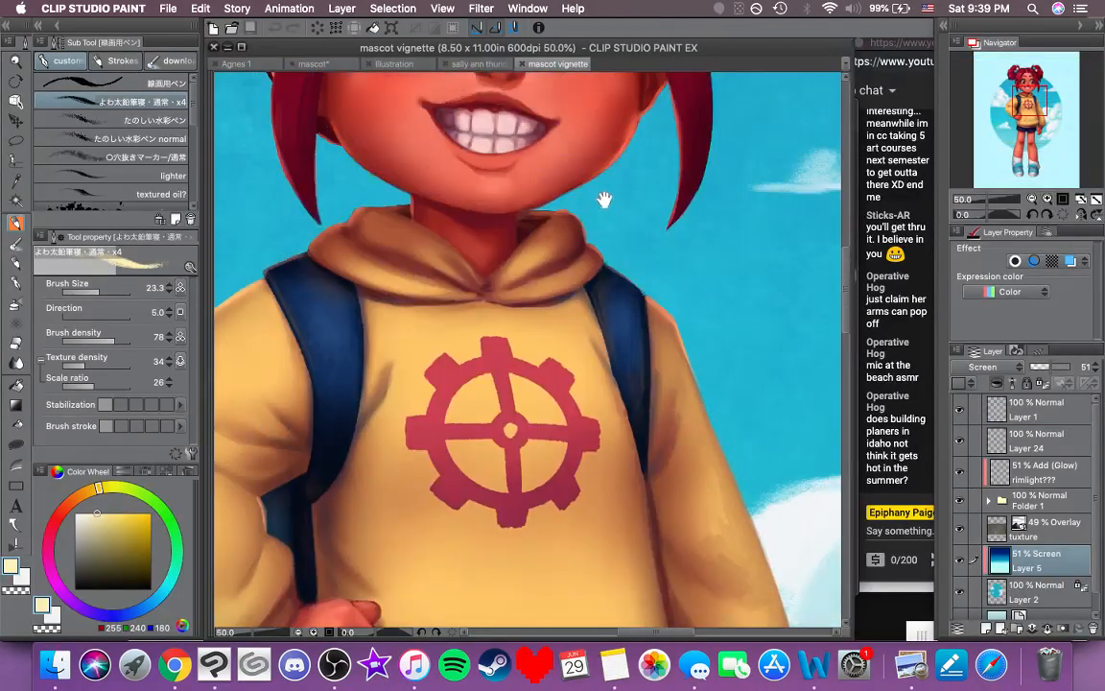
drag(604, 199, 701, 453)
drag(610, 236, 708, 402)
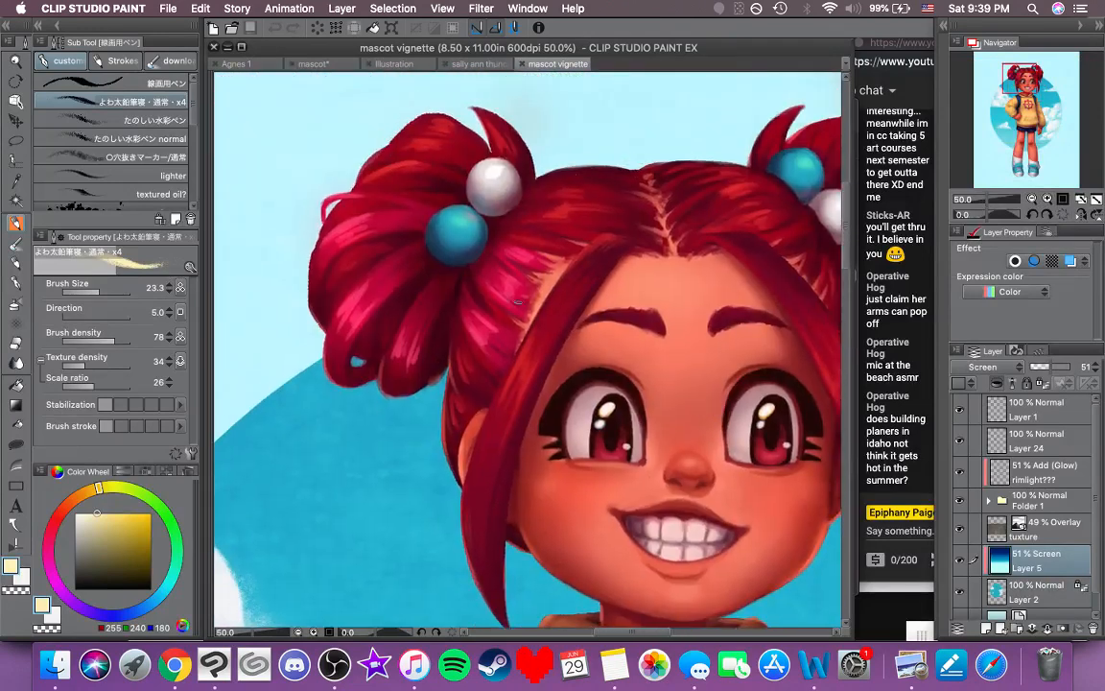
alt+click(498, 285)
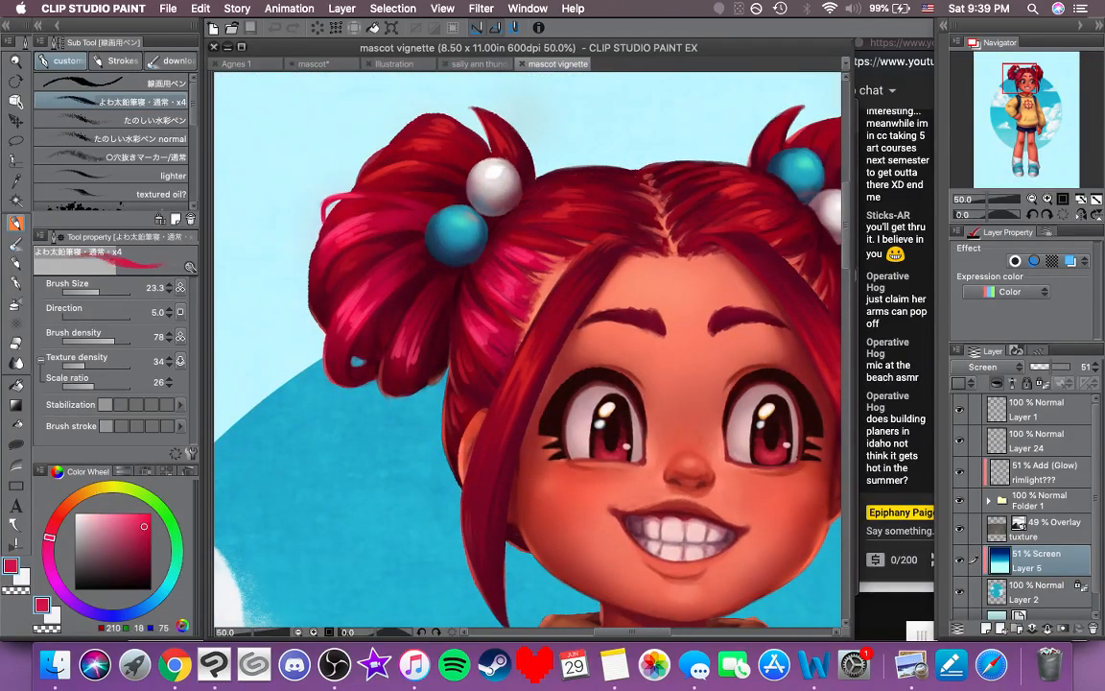
alt+click(503, 285)
drag(493, 277, 504, 282)
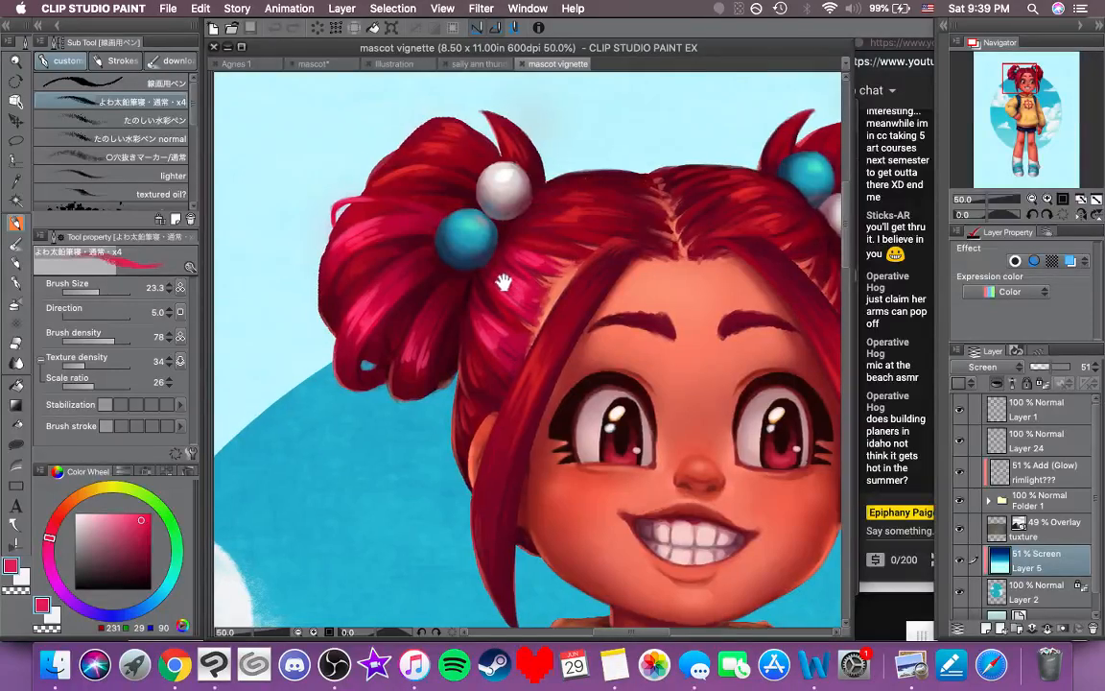
Step: Return to the mascot document, choose the Hard eraser and examine the yellow fill of the side-view and three-quarter figures
click(312, 63)
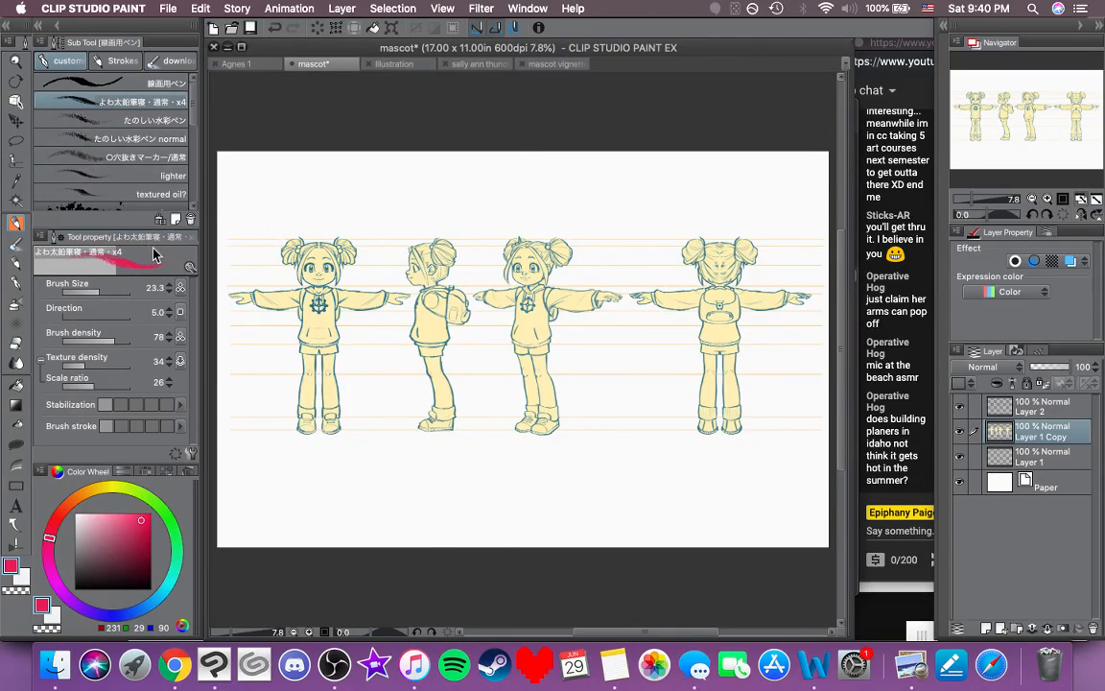
click(1046, 199)
click(1047, 199)
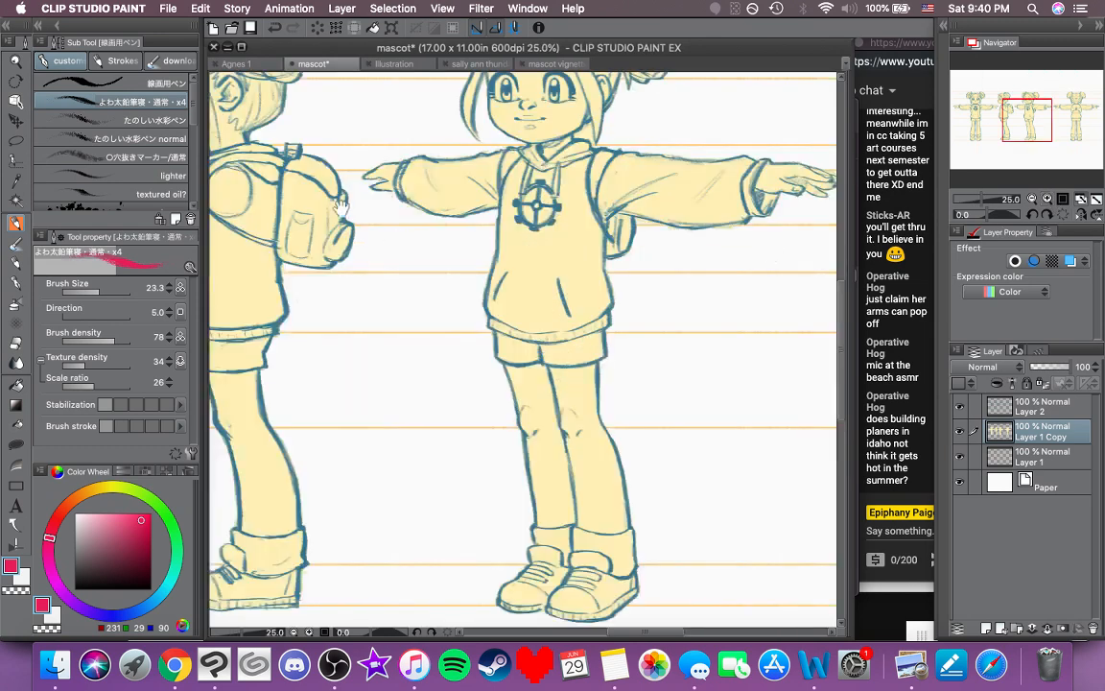
drag(343, 213, 412, 346)
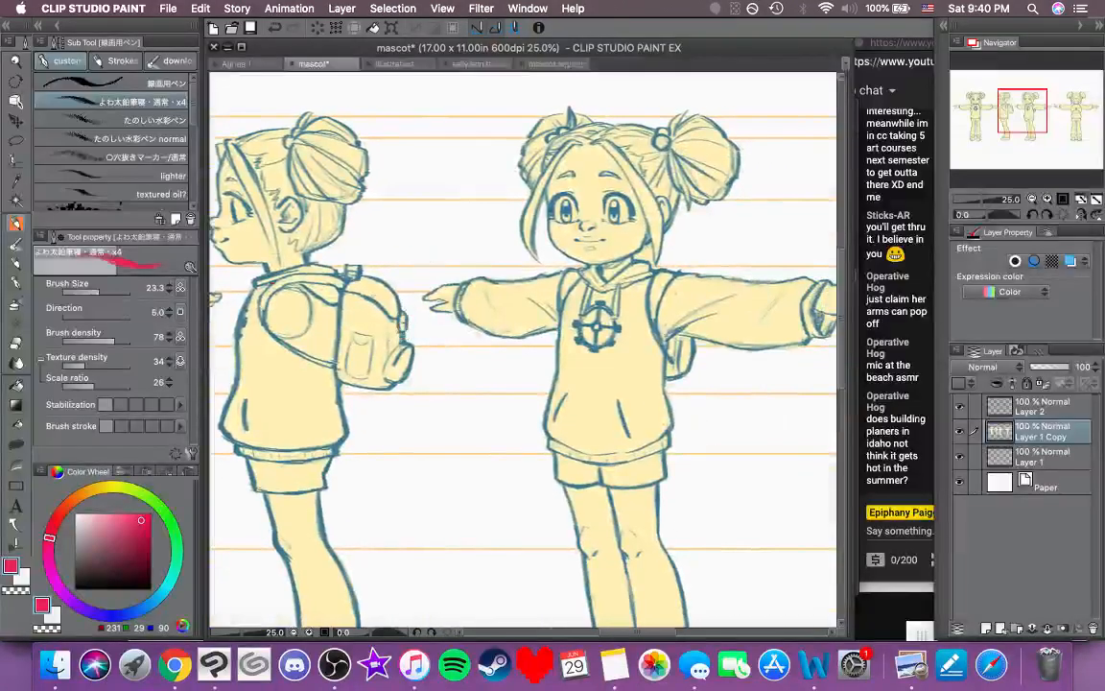
click(15, 342)
click(177, 91)
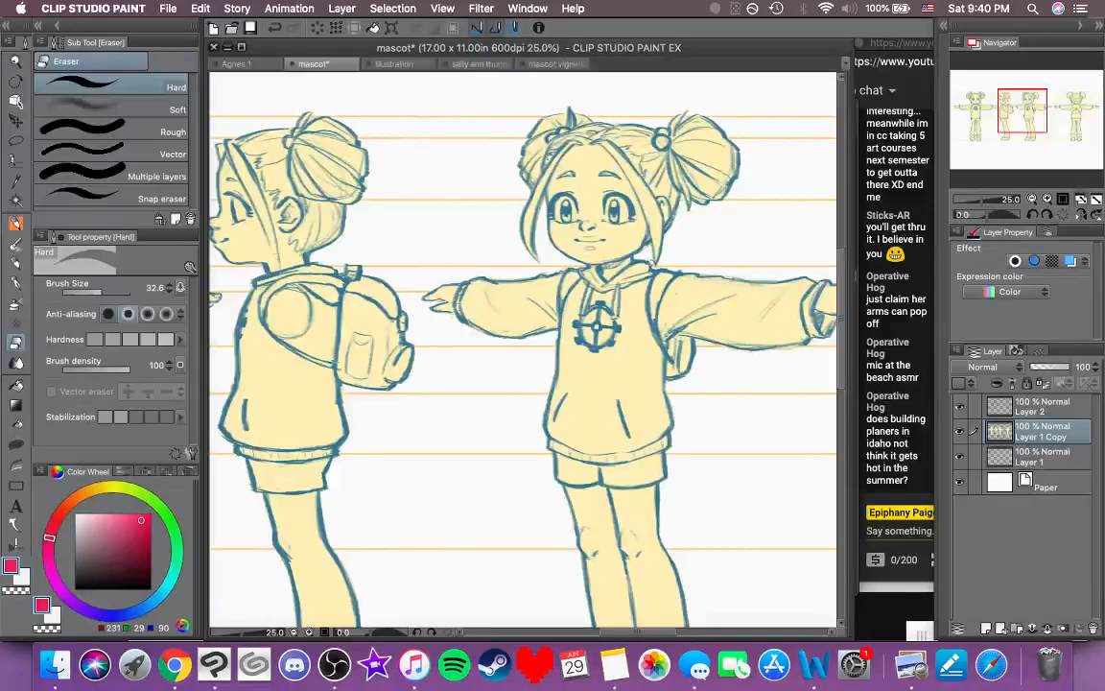
drag(744, 262, 843, 245)
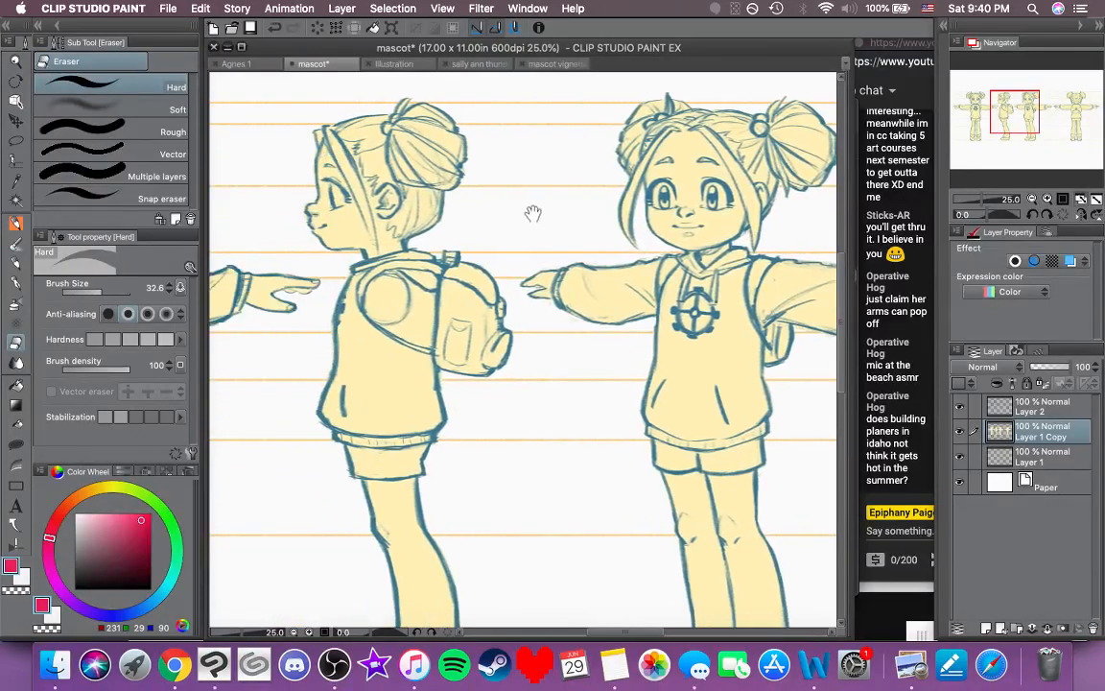
drag(472, 217, 745, 224)
drag(539, 230, 612, 148)
drag(636, 326, 527, 278)
drag(754, 298, 396, 439)
drag(712, 389, 618, 399)
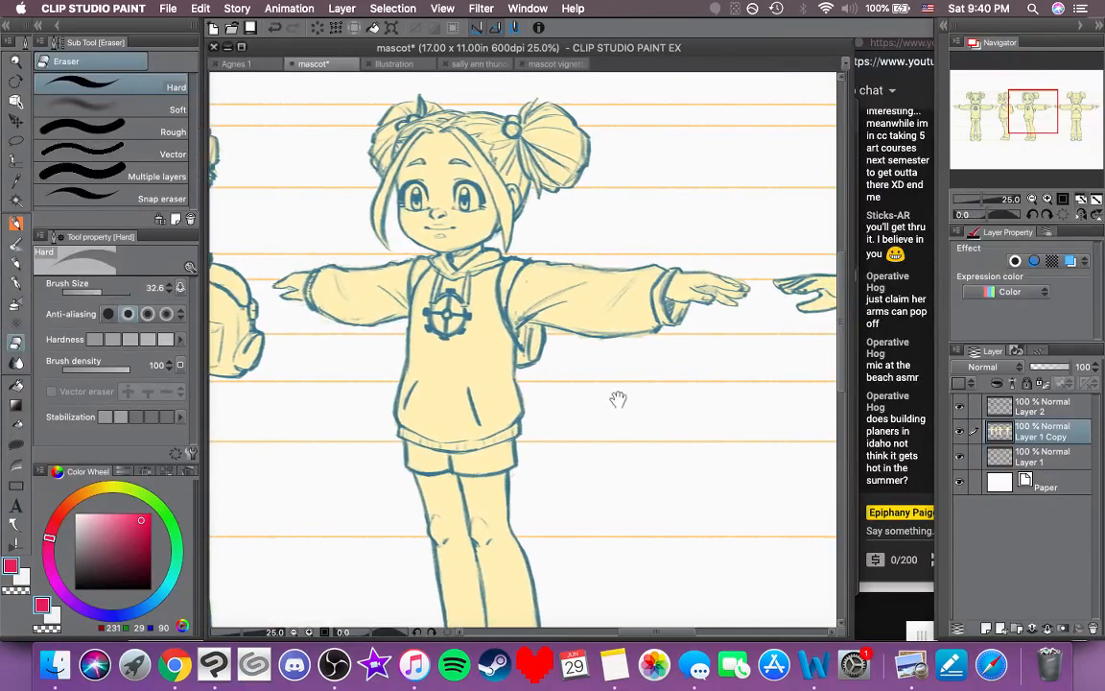
Step: Lower the opacity of the yellow fill layer, Layer 1 Copy, to 43%
click(1051, 369)
drag(1052, 370, 1049, 372)
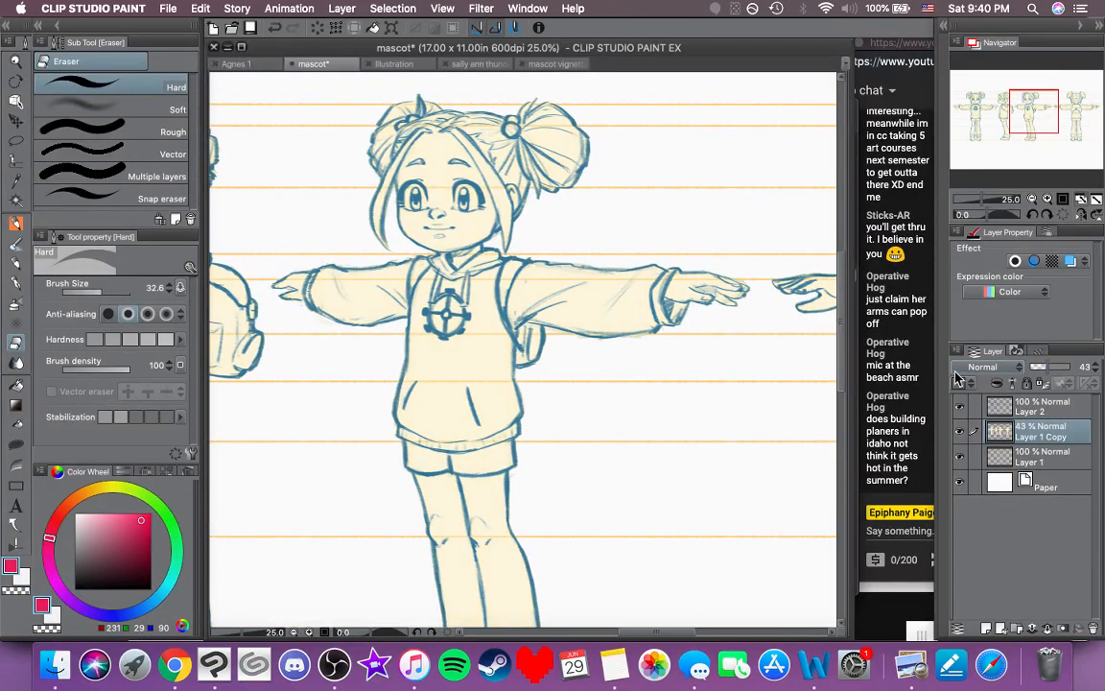
click(1082, 200)
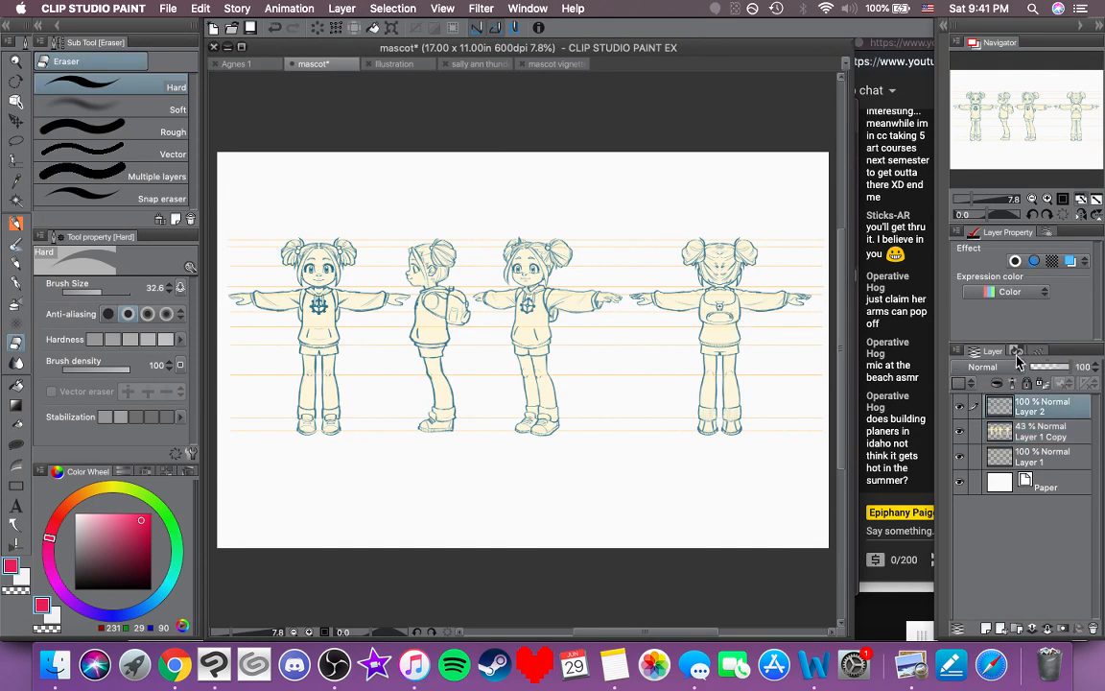
Step: Darken the line work on Layer 2 with Hue/Saturation/Luminosity, setting saturation to 25 and luminosity to -89
key(super+u)
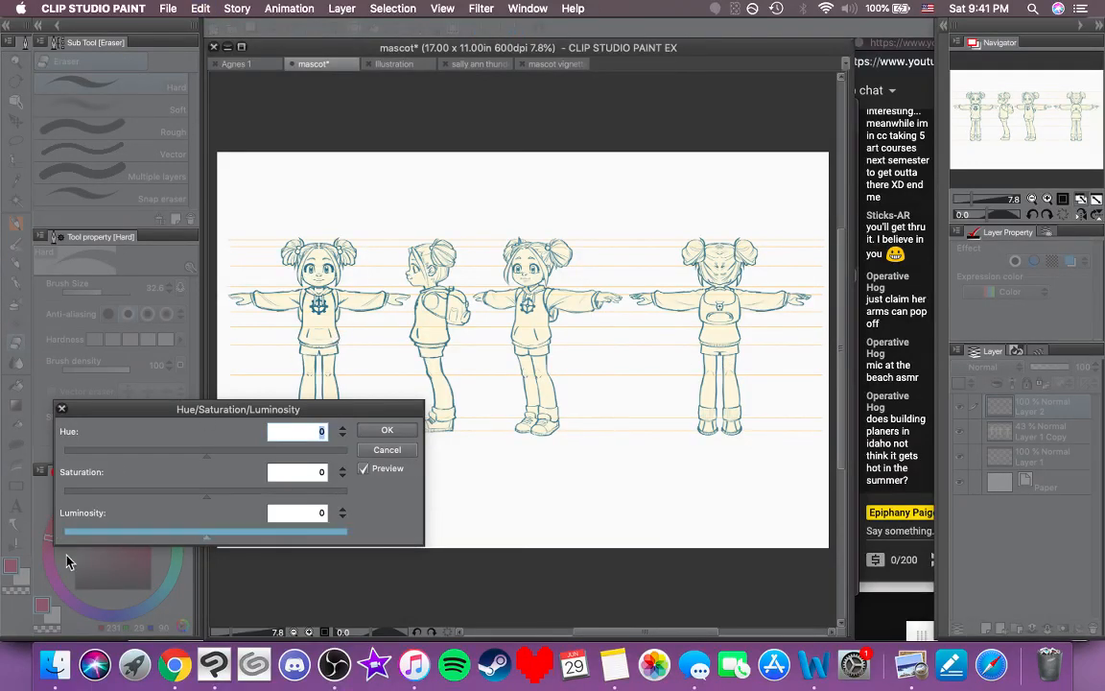
drag(206, 543, 133, 545)
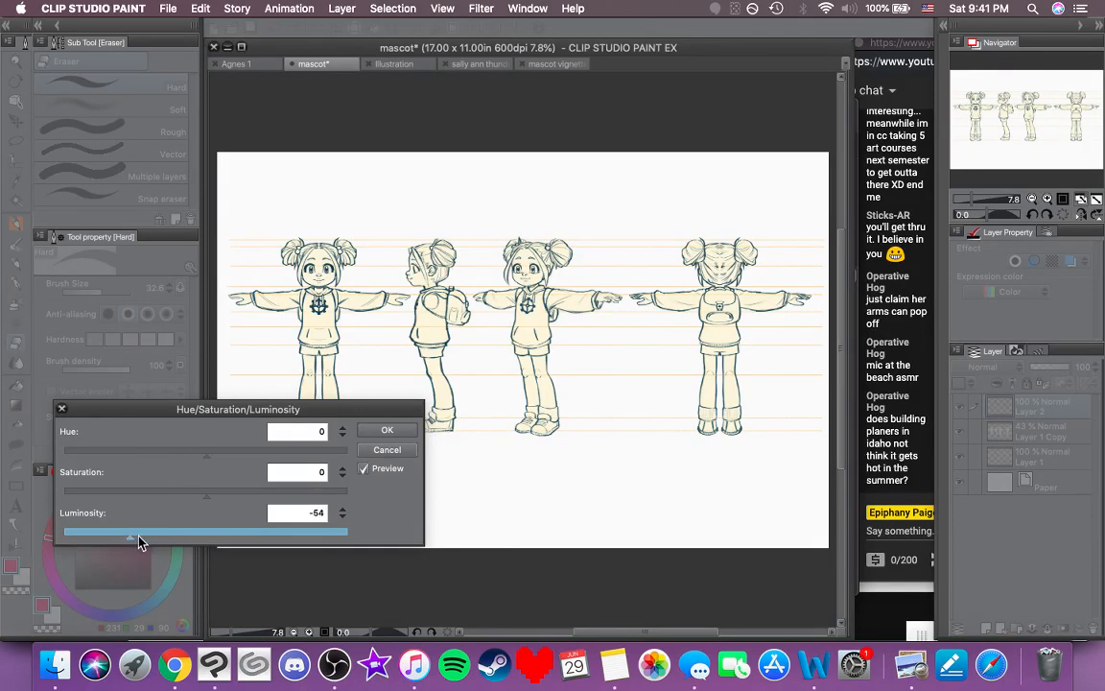
drag(159, 540, 82, 542)
drag(207, 491, 244, 491)
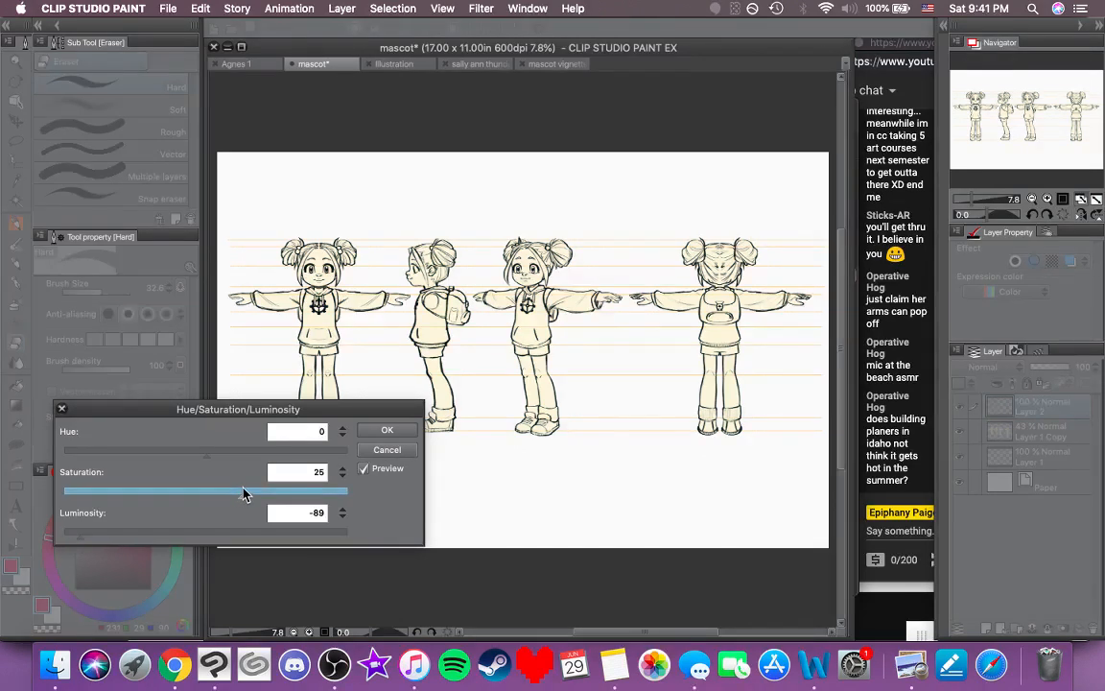
click(385, 431)
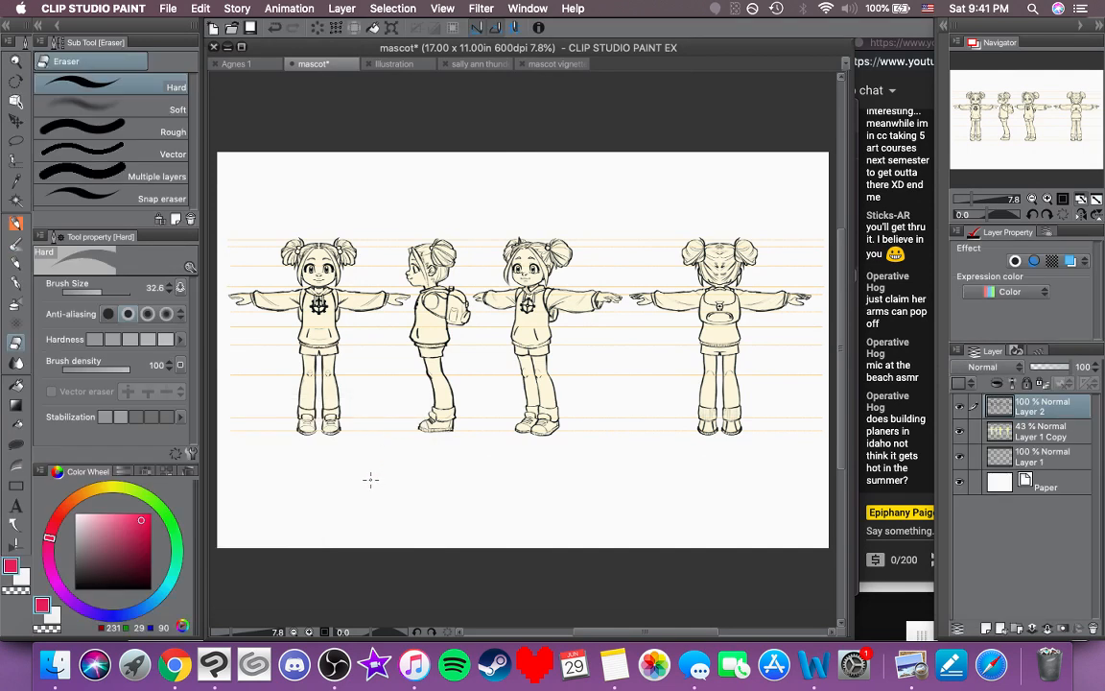
Step: Recolour the guide lines on Layer 1 to pink with Hue/Saturation/Luminosity, setting hue to -52, and save the document
click(1055, 464)
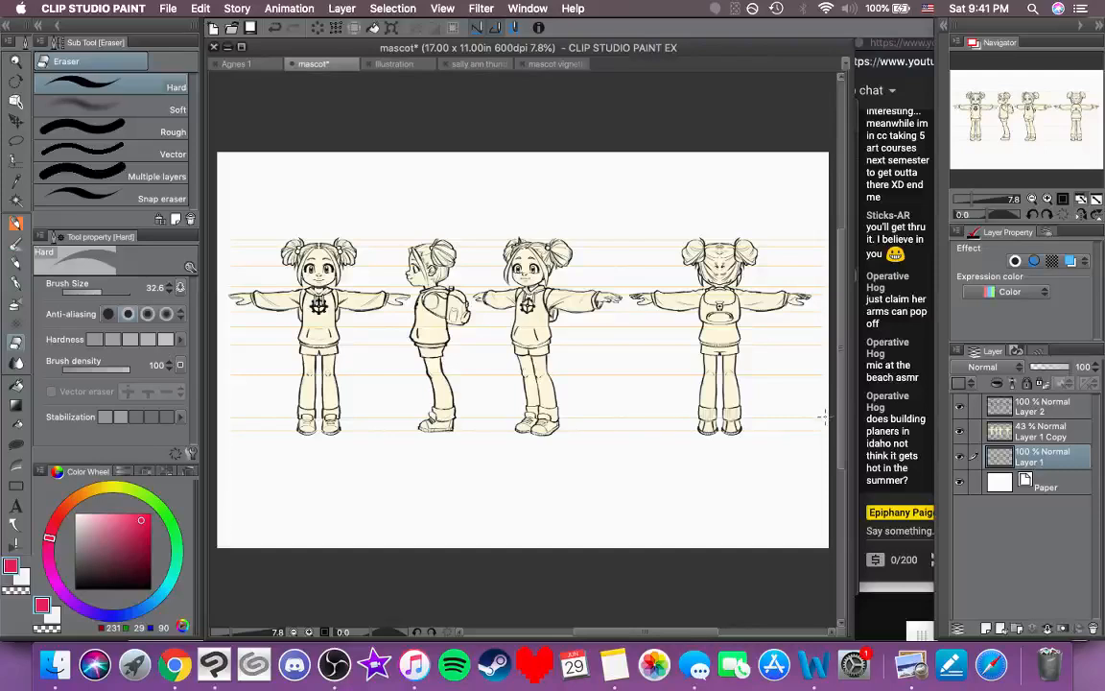
key(super+u)
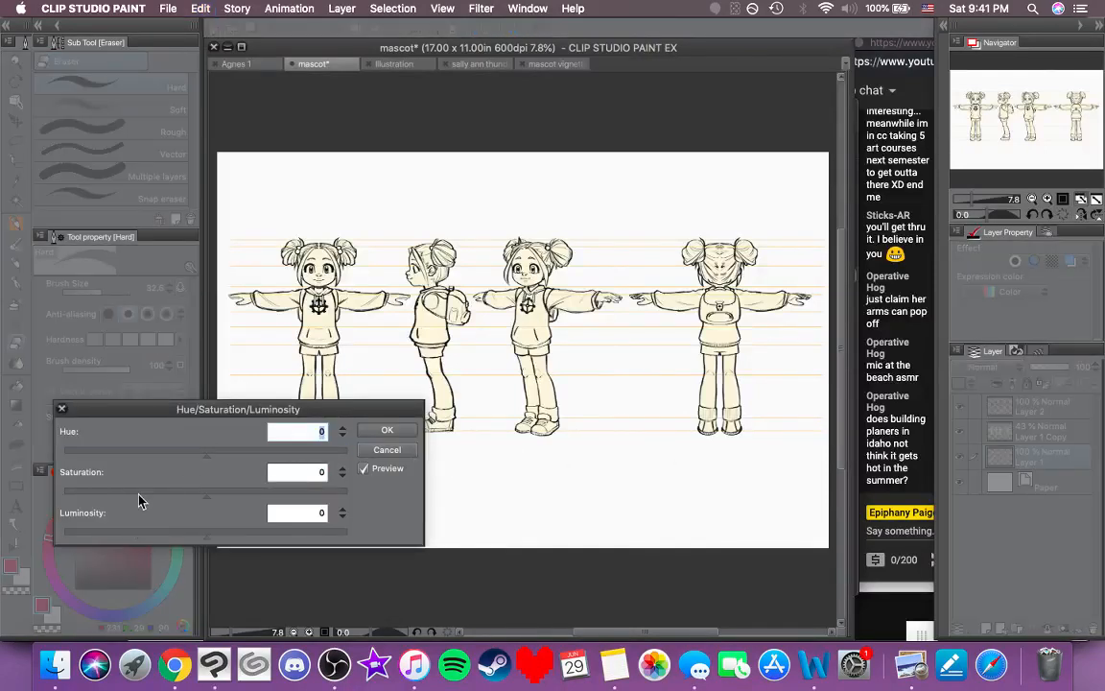
drag(200, 452, 123, 469)
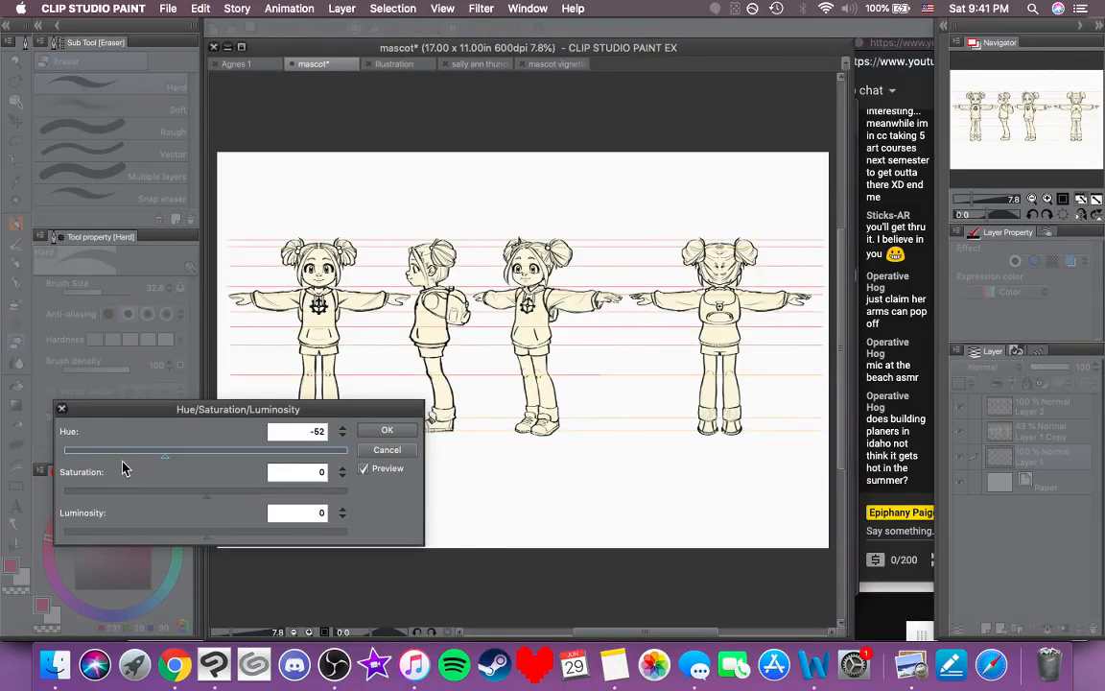
click(387, 430)
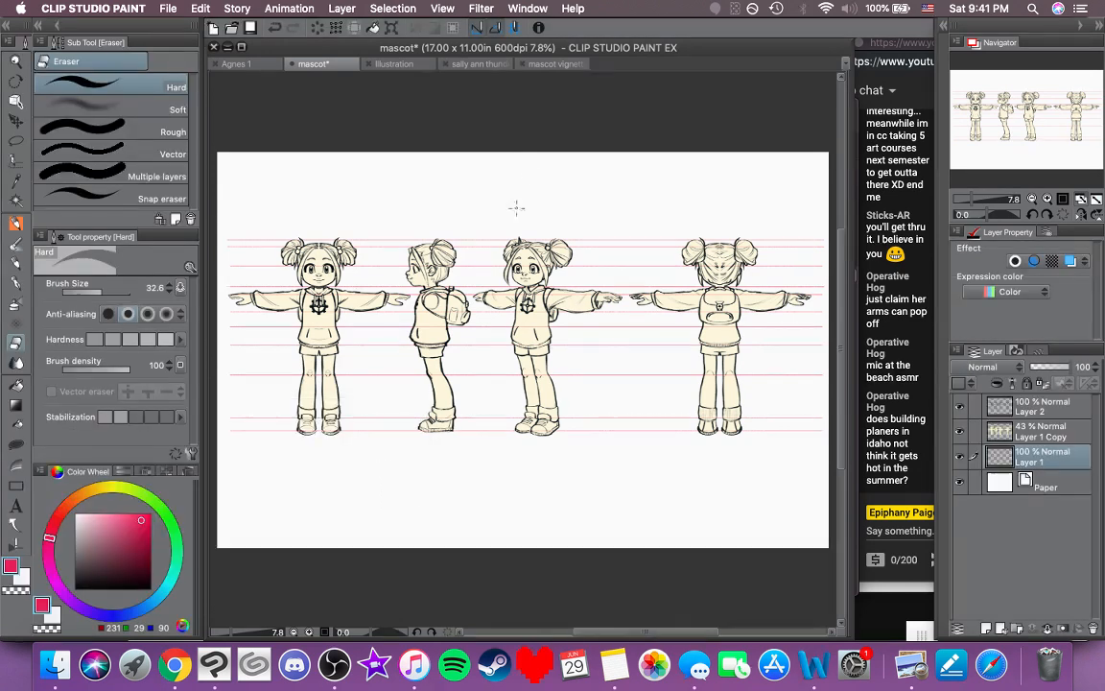
key(super+s)
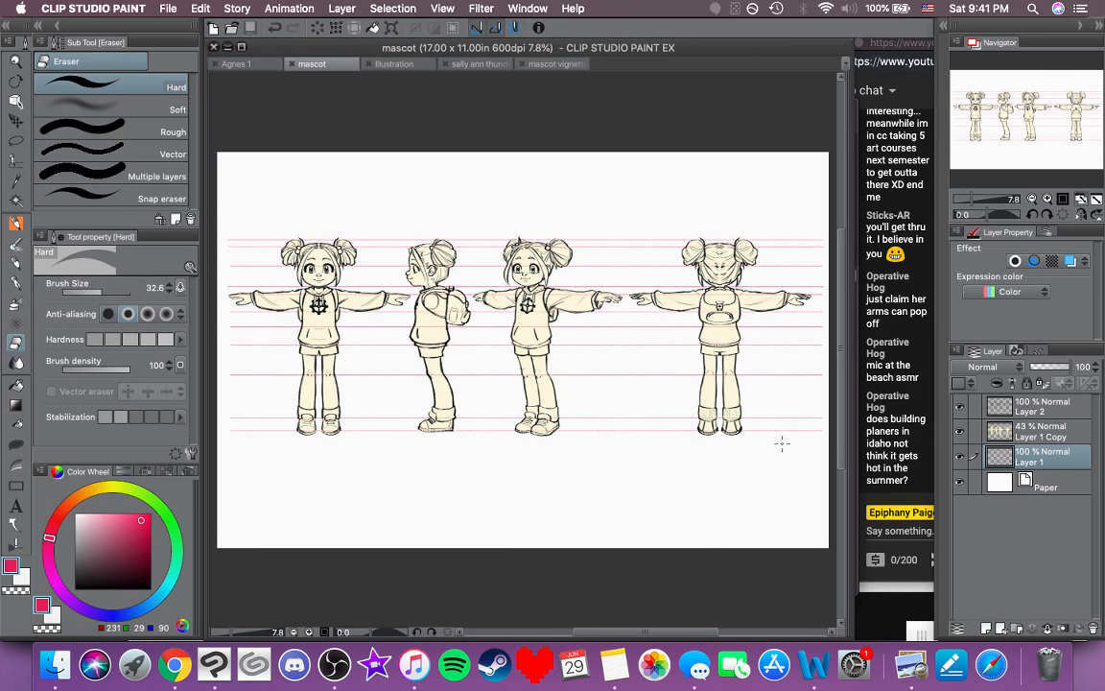
Step: Move Layer 2, Layer 1 Copy and Layer 1 down together so the turnaround sits near the vertical middle of the page
click(1036, 407)
shift+click(1043, 459)
click(15, 121)
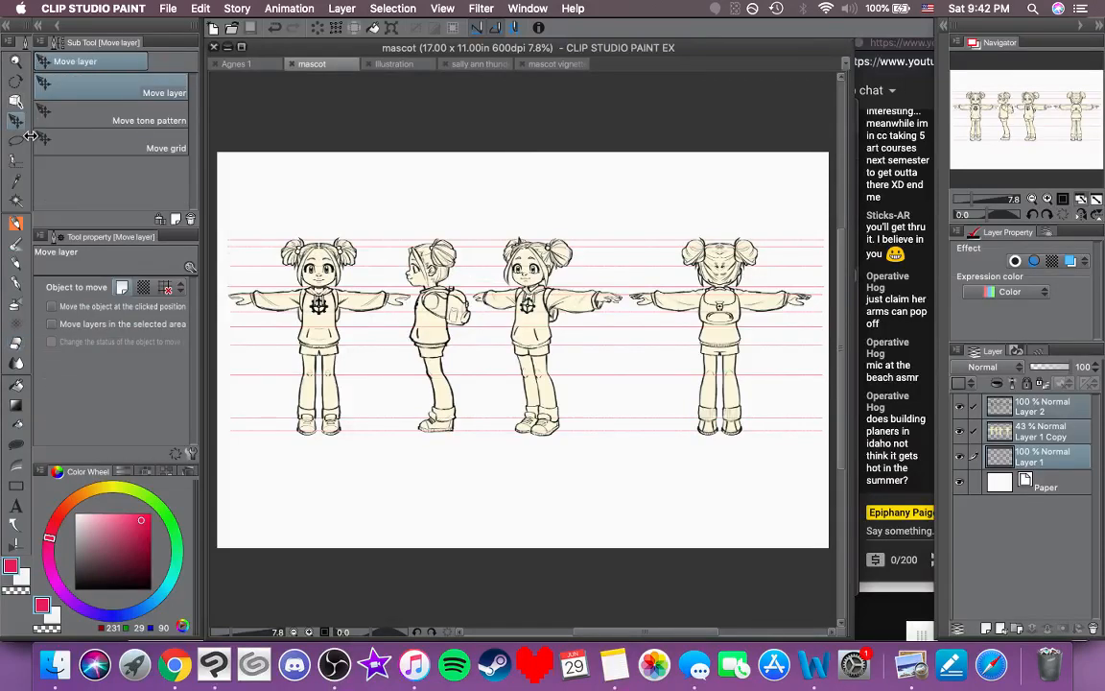
key(Down)
key(Down)
key(Down)
key(Down)
key(Down)
key(Down)
key(Down)
key(Down)
key(Down)
key(Down)
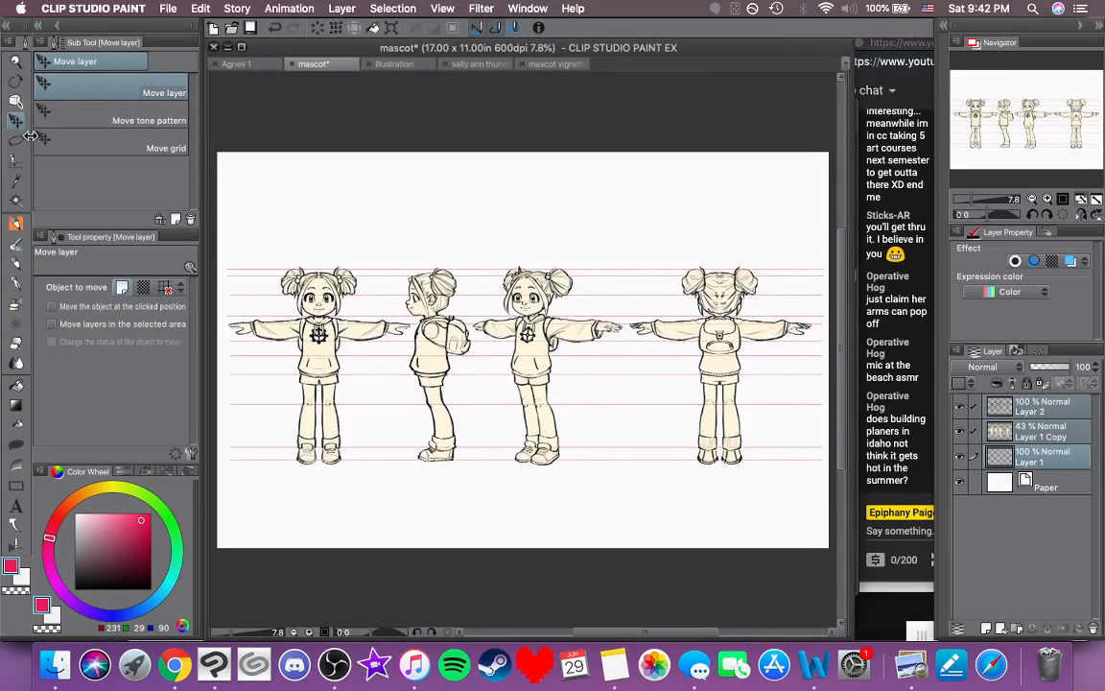
key(Down)
key(Down)
key(Down)
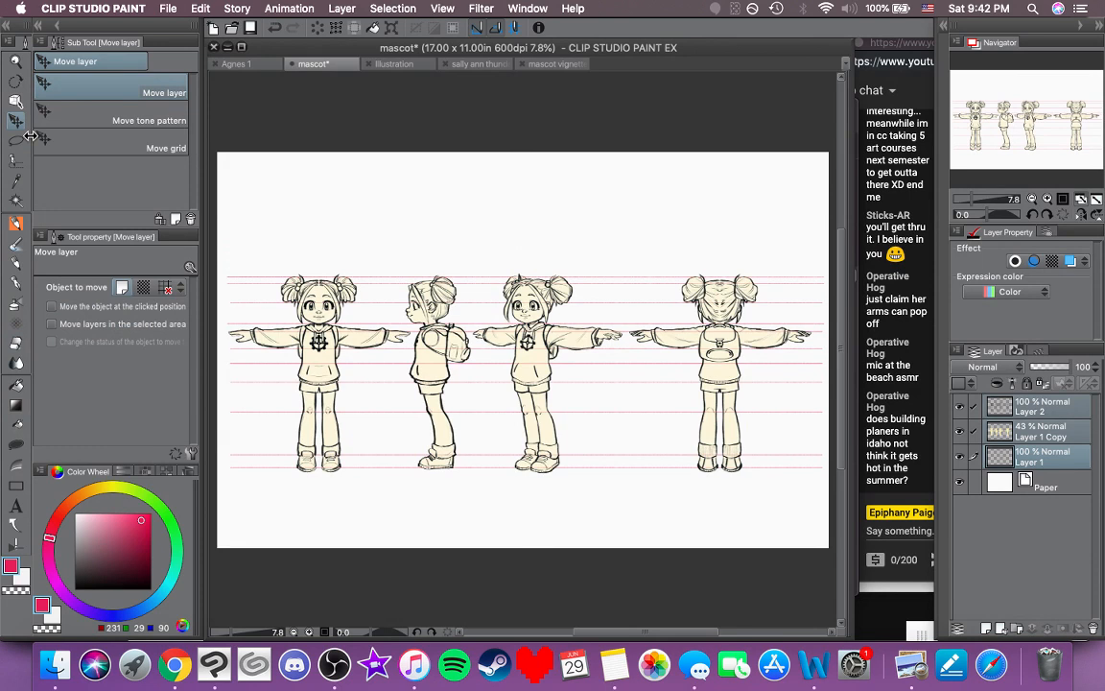
key(Down)
key(Down)
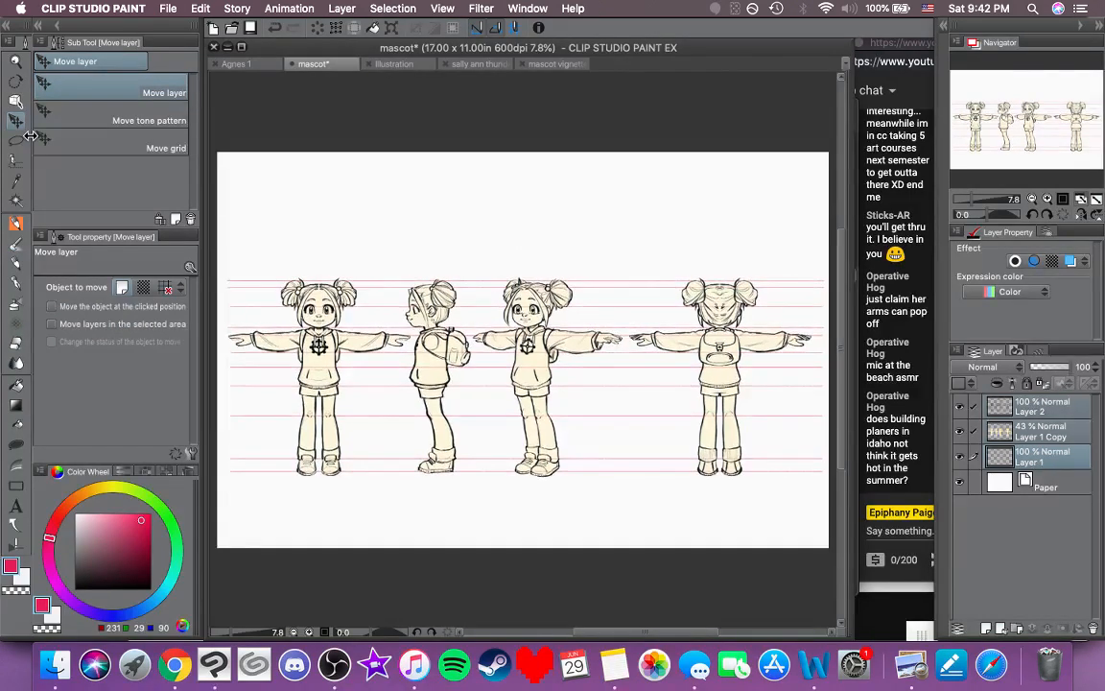
Step: Make Layer 1 Copy the only selected layer, keeping its name, and save the mascot document
double_click(1042, 435)
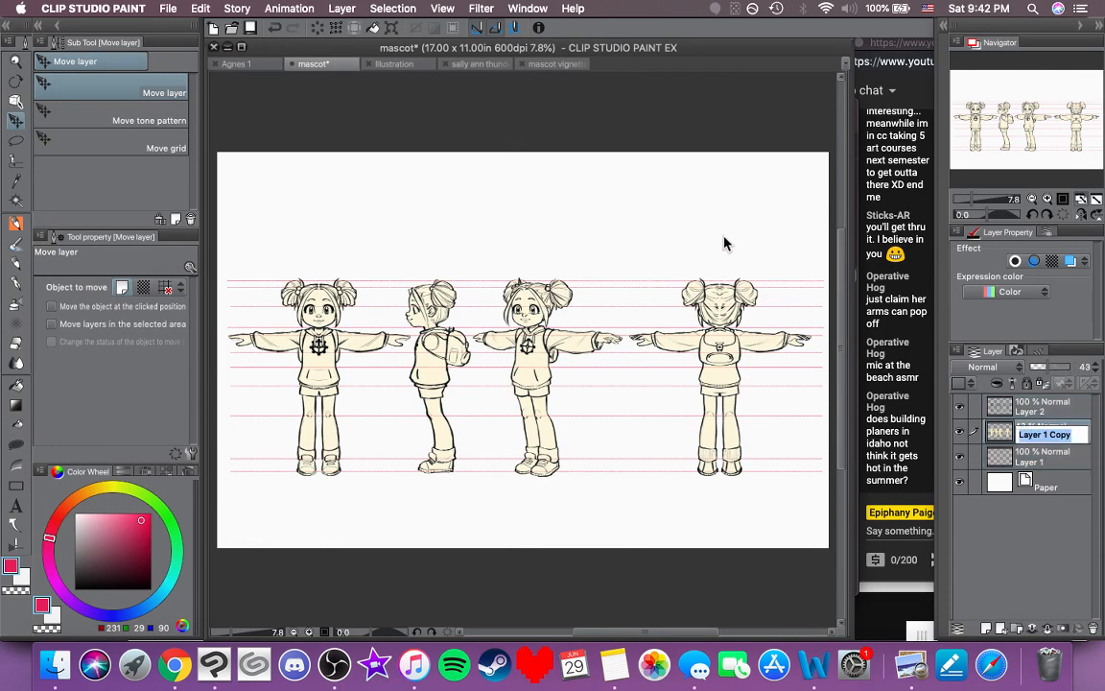
click(1055, 419)
key(super+s)
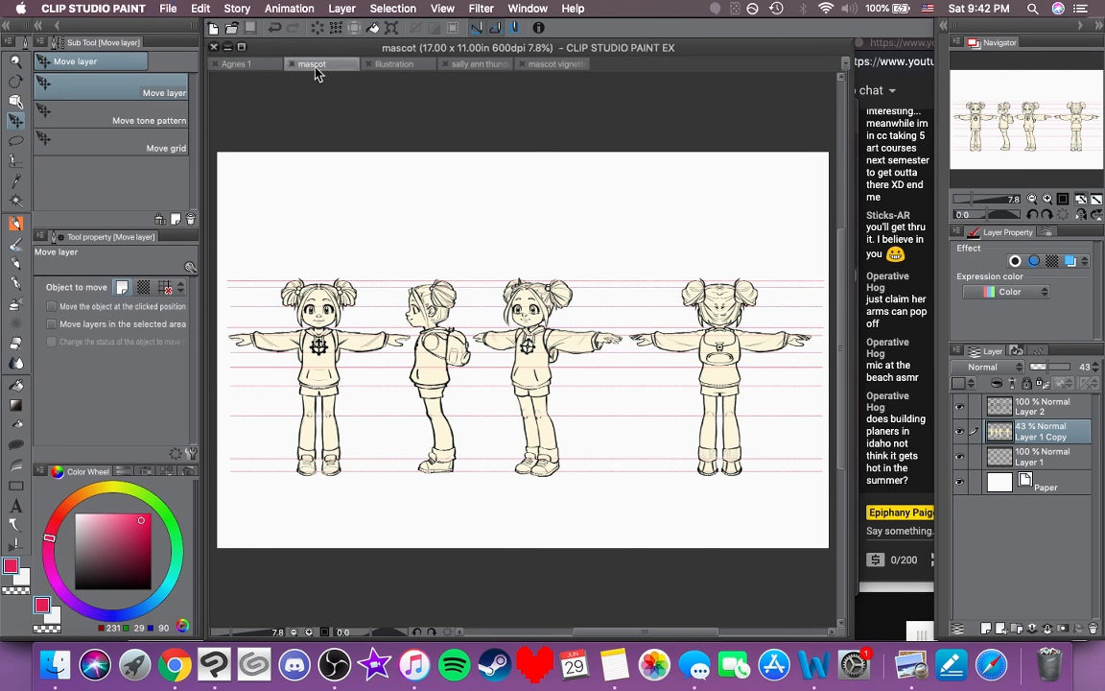
Step: Switch to the blank Illustration document and handwrite "5 action poses" in pink pencil at the page's upper-left corner
click(393, 64)
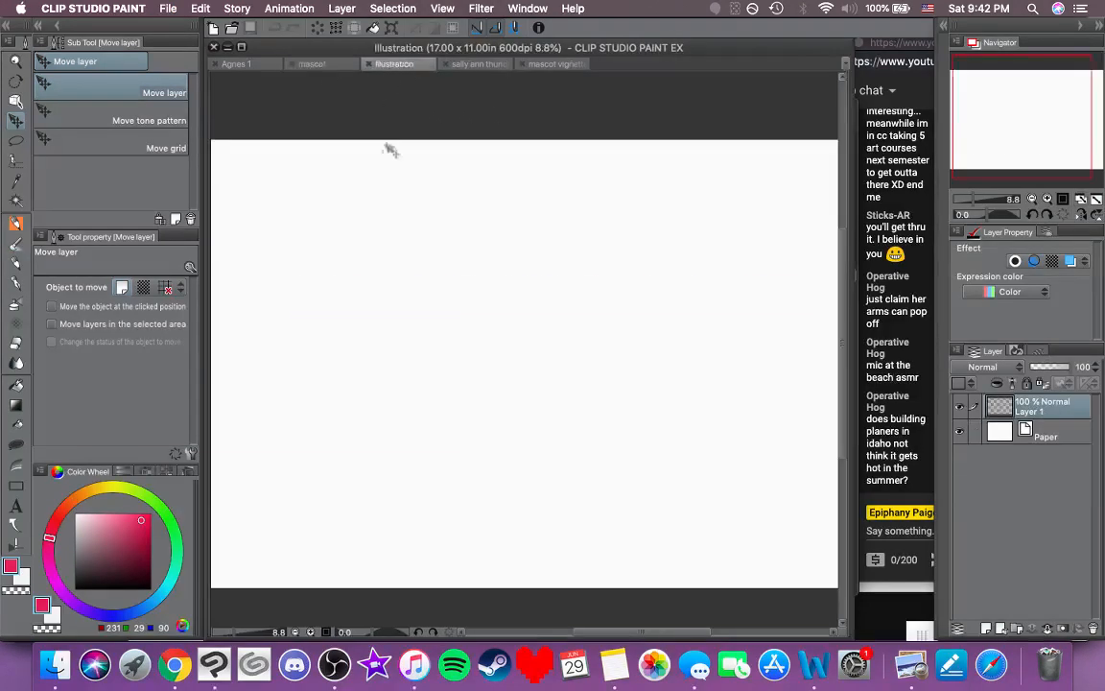
click(13, 223)
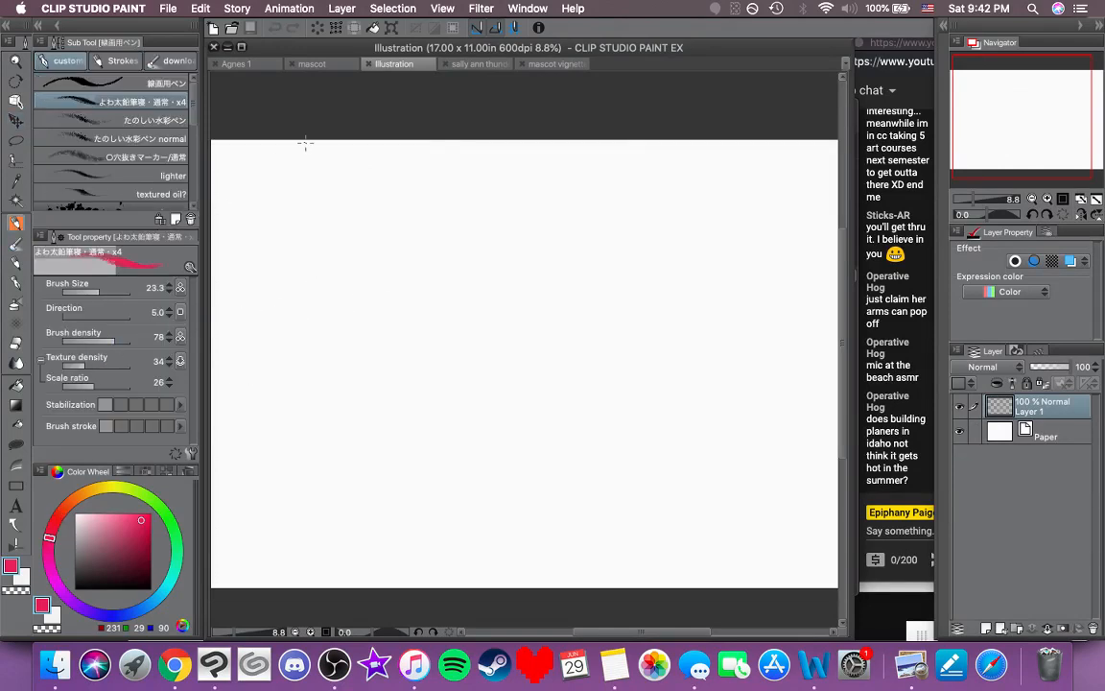
click(1047, 198)
click(1047, 199)
drag(1021, 117, 977, 92)
mouse_move(269, 116)
mouse_down()
mouse_move(294, 108)
mouse_move(267, 131)
mouse_move(278, 151)
mouse_move(343, 144)
mouse_up()
drag(355, 113, 359, 142)
drag(347, 126, 397, 123)
drag(407, 121, 467, 153)
mouse_move(464, 113)
mouse_down()
mouse_move(470, 127)
mouse_move(488, 113)
mouse_move(533, 125)
mouse_up()
drag(547, 109, 537, 125)
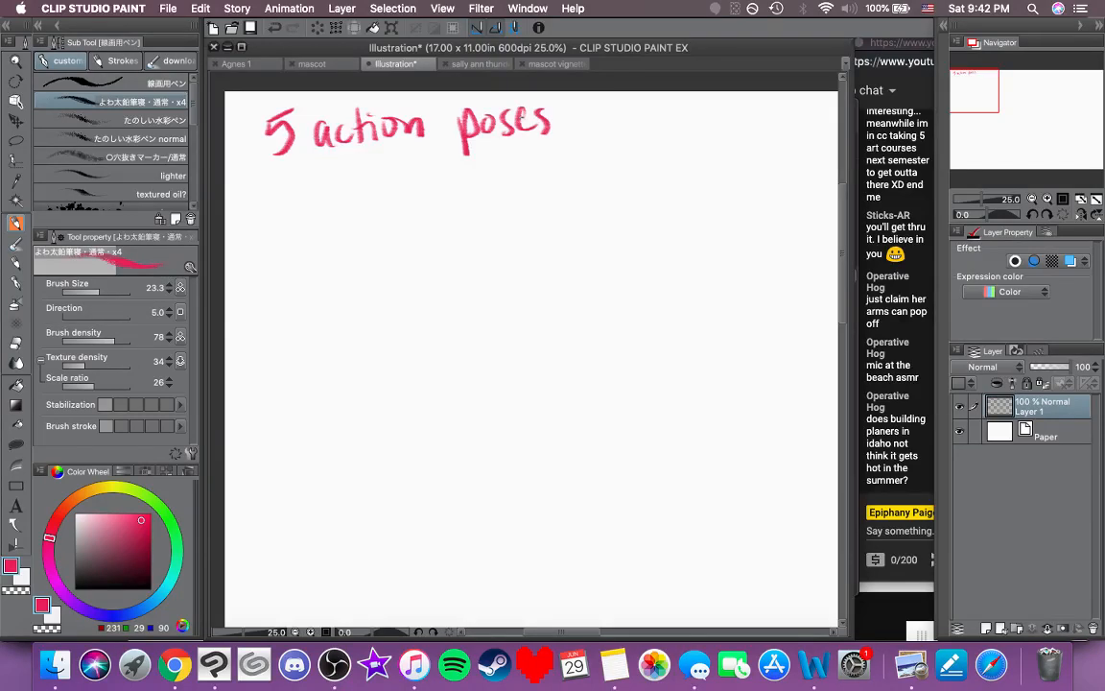
Step: Handwrite the heading "6 expressions:" along the top edge of the right half of the page
drag(653, 152, 288, 220)
drag(688, 288, 547, 224)
mouse_move(457, 122)
mouse_down()
mouse_move(452, 157)
mouse_move(549, 140)
mouse_move(571, 172)
mouse_move(612, 135)
mouse_move(644, 151)
mouse_up()
mouse_move(669, 137)
mouse_down()
mouse_move(671, 151)
mouse_move(698, 138)
mouse_move(721, 151)
mouse_move(721, 141)
mouse_move(587, 130)
mouse_up()
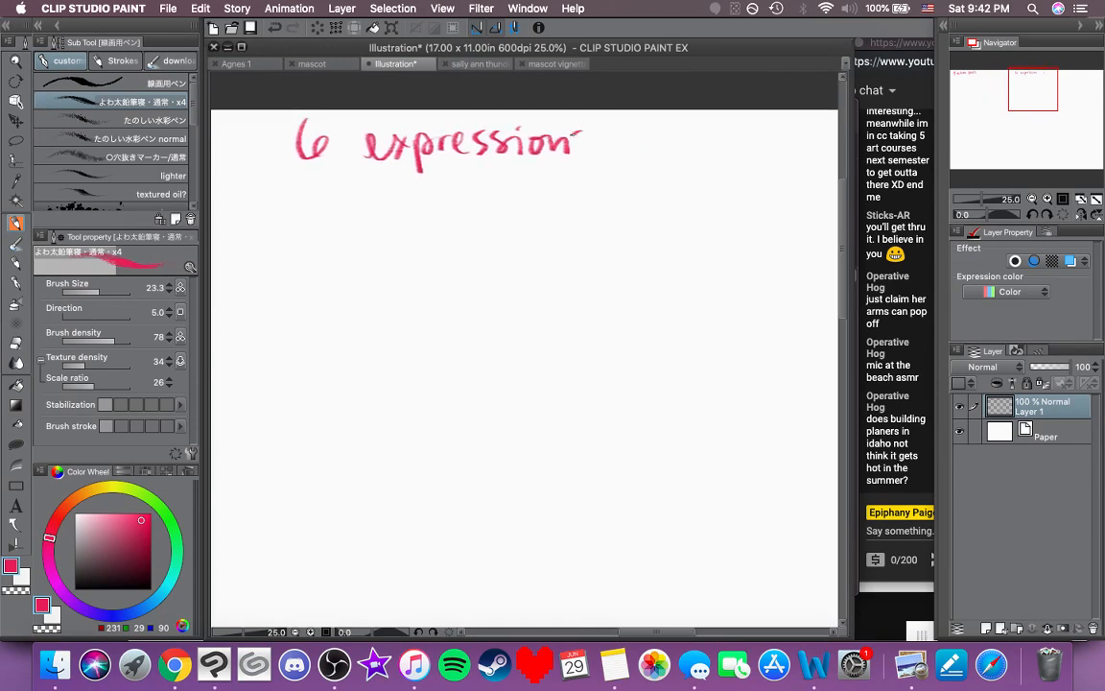
Step: Continue the expressions heading by handwriting "anger/sadness/happiness/" after the colon
drag(679, 175, 503, 176)
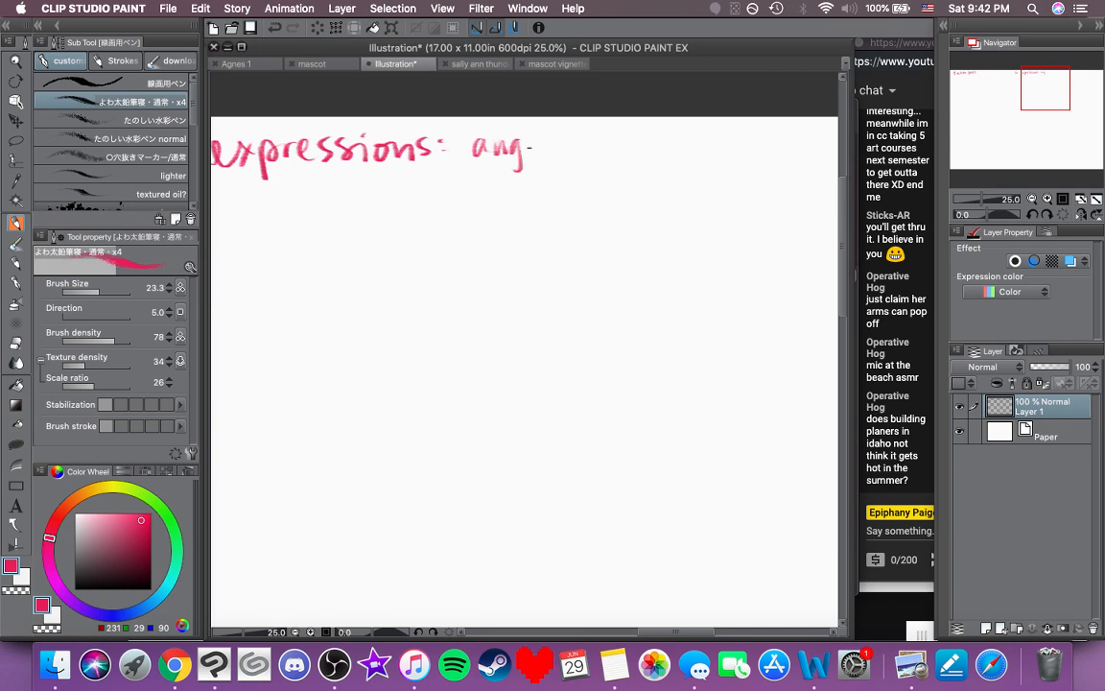
mouse_move(577, 145)
mouse_down()
mouse_move(529, 141)
mouse_move(614, 142)
mouse_move(636, 159)
mouse_move(580, 149)
mouse_move(633, 144)
mouse_up()
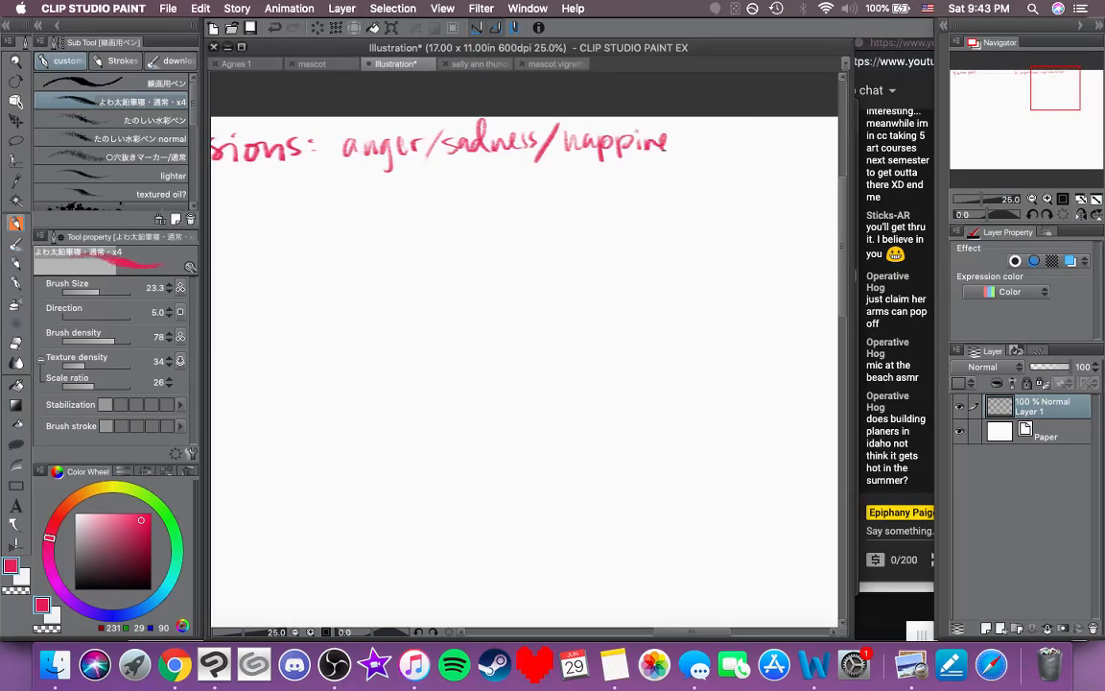
mouse_move(712, 123)
mouse_down()
mouse_move(699, 171)
mouse_move(622, 192)
mouse_up()
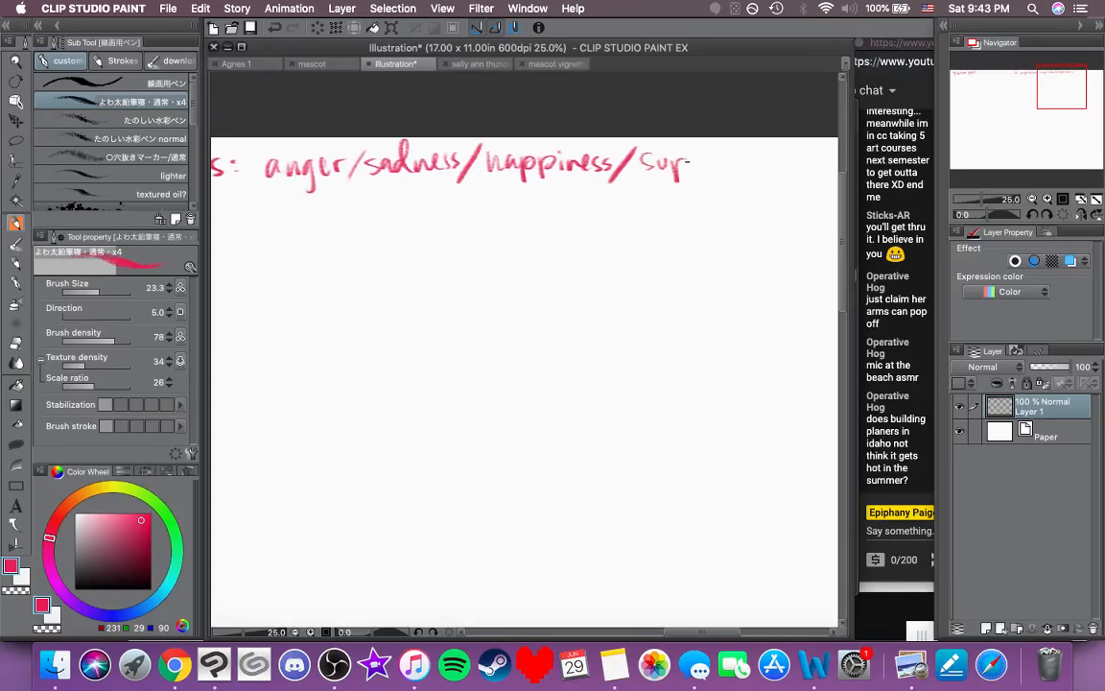
Step: Undo the letters "sur" and handwrite "surprise" in their place after "happiness/"
key(super+z)
key(super+z)
key(super+z)
drag(655, 153, 644, 169)
mouse_move(664, 156)
mouse_down()
mouse_move(664, 167)
mouse_move(700, 165)
mouse_up()
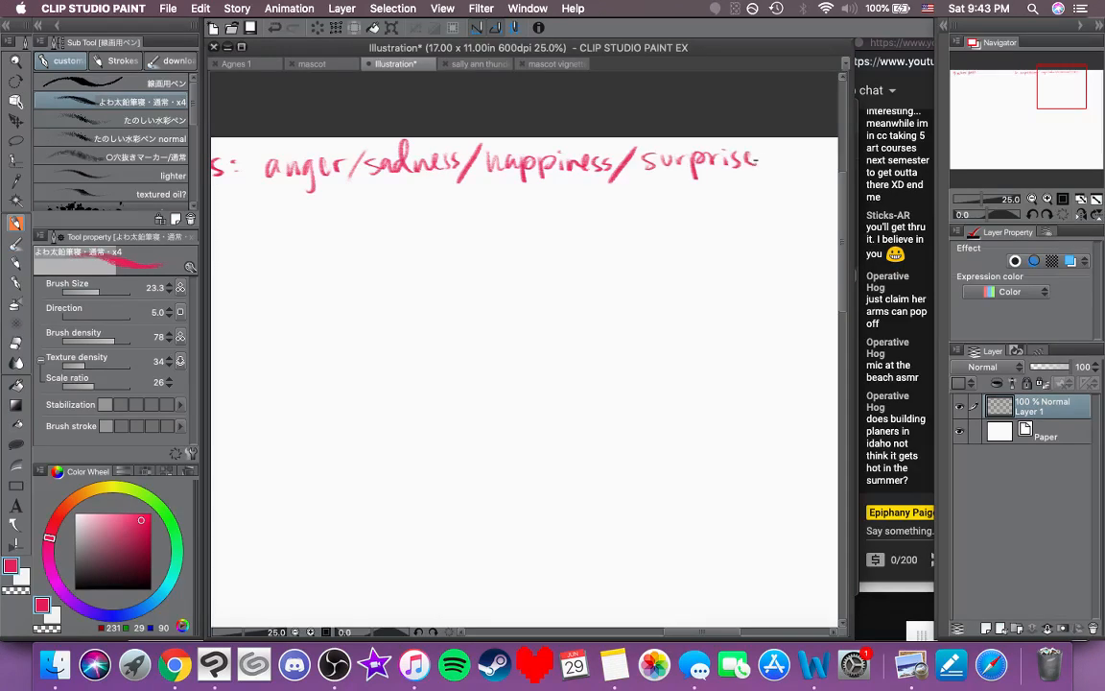
Step: Complete the list of expressions by handwriting "/fear/disgust" after "surprise"
drag(776, 149, 767, 171)
mouse_move(741, 222)
mouse_down()
mouse_move(617, 215)
mouse_move(530, 227)
mouse_move(729, 236)
mouse_move(681, 200)
mouse_move(600, 182)
mouse_up()
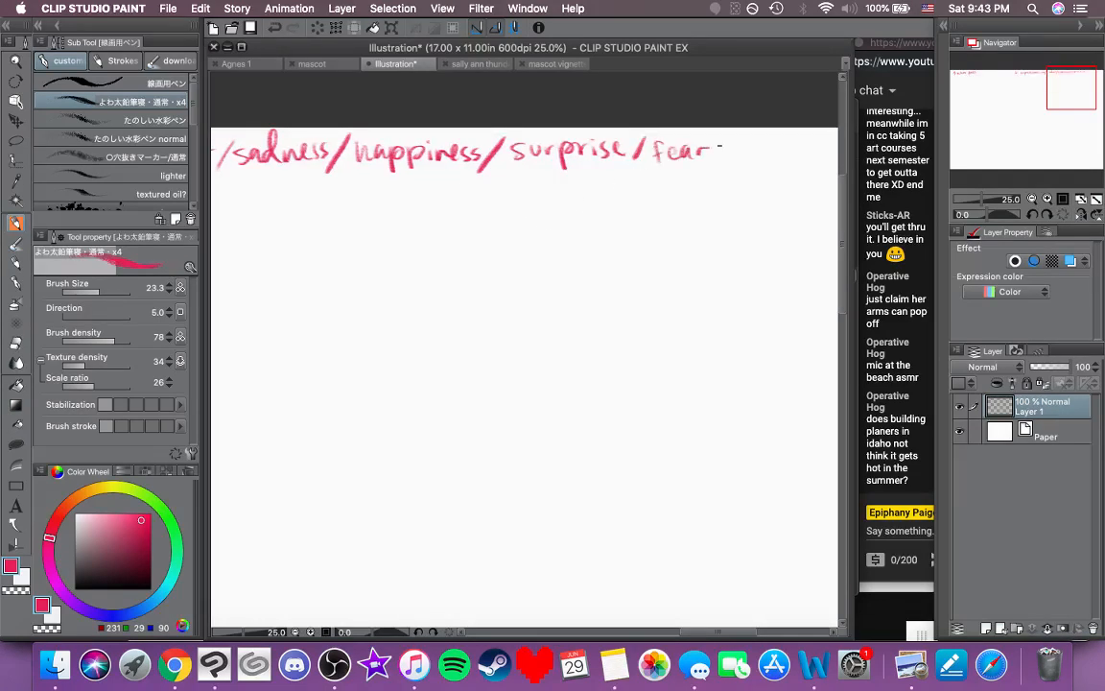
mouse_move(720, 148)
mouse_down()
mouse_move(664, 183)
mouse_move(661, 166)
mouse_move(682, 185)
mouse_up()
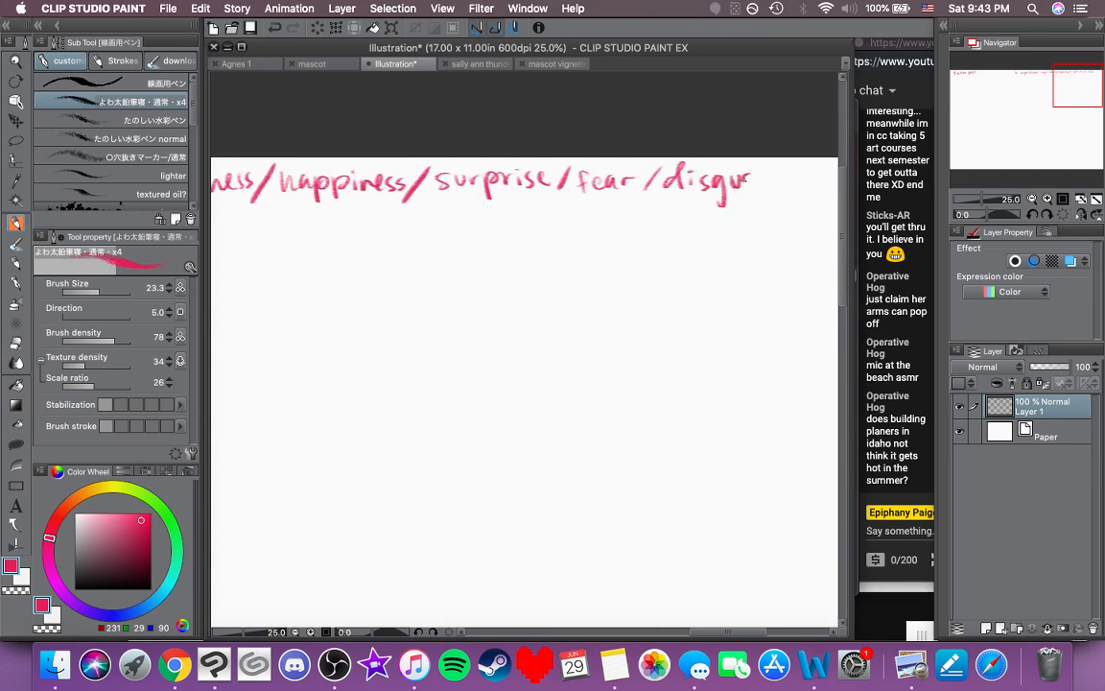
Step: Add a new raster layer above the handwritten headings and frame the blank area under the expressions heading
drag(540, 234, 740, 198)
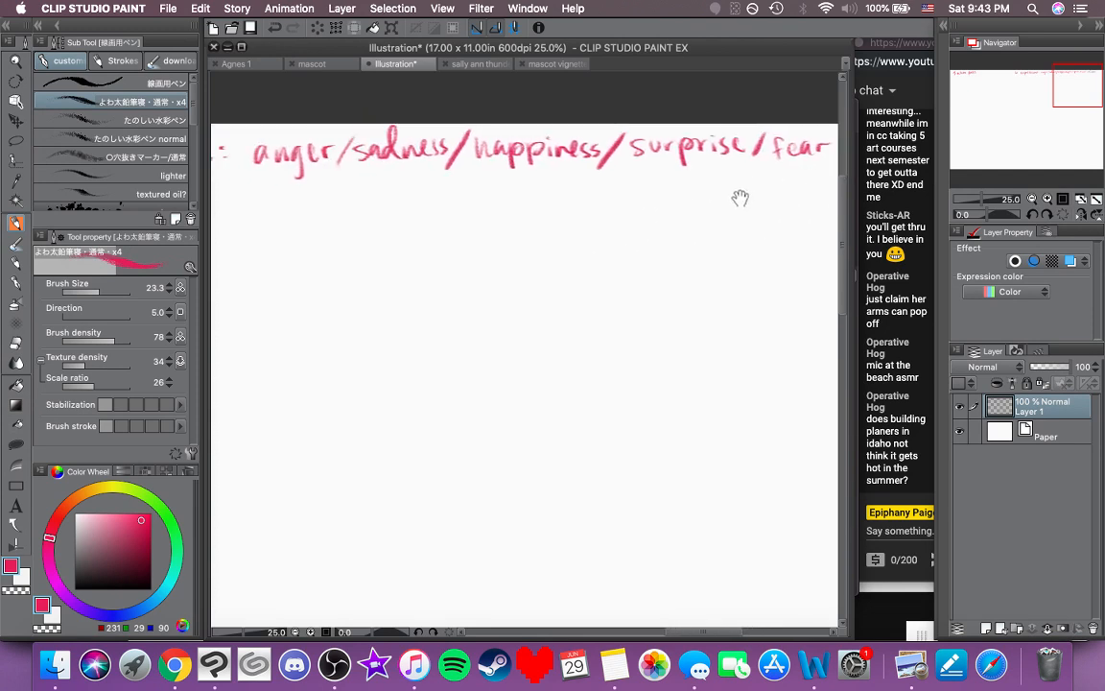
click(1032, 200)
drag(449, 293, 273, 238)
drag(407, 269, 318, 292)
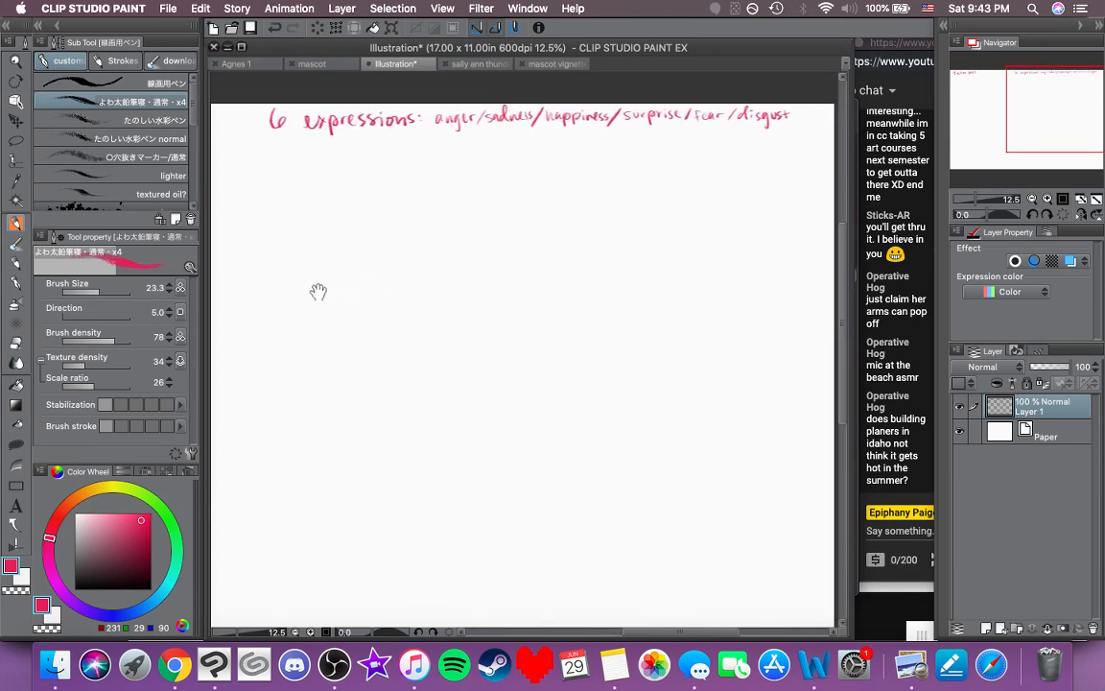
click(986, 628)
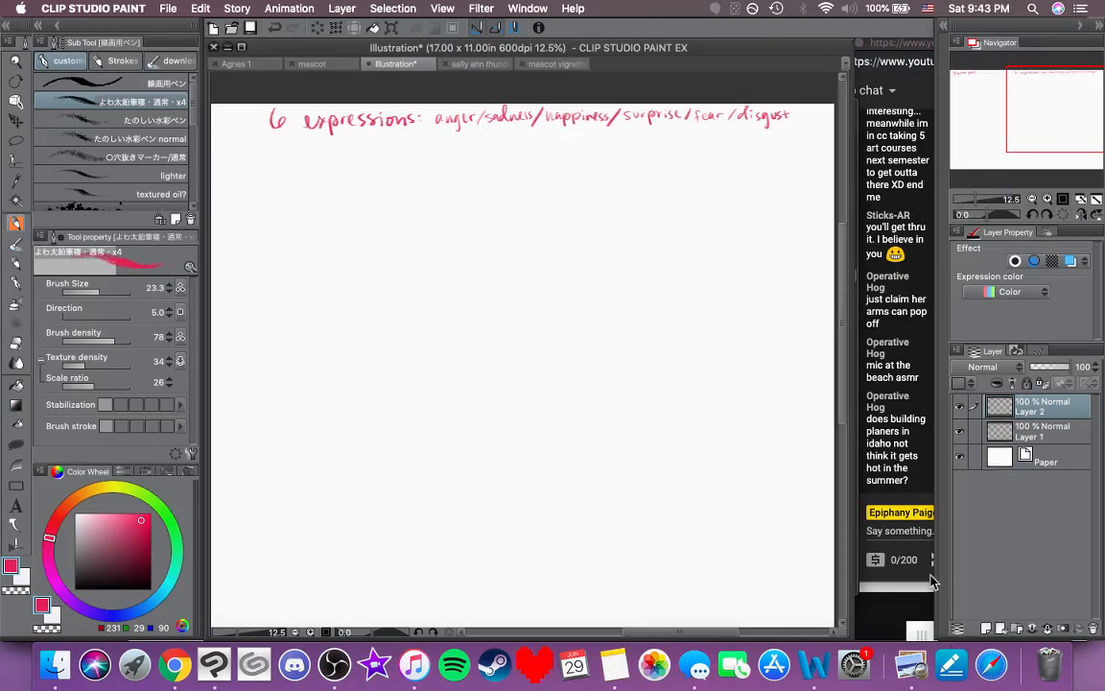
mouse_move(426, 418)
mouse_down()
mouse_move(432, 388)
mouse_move(433, 404)
mouse_up()
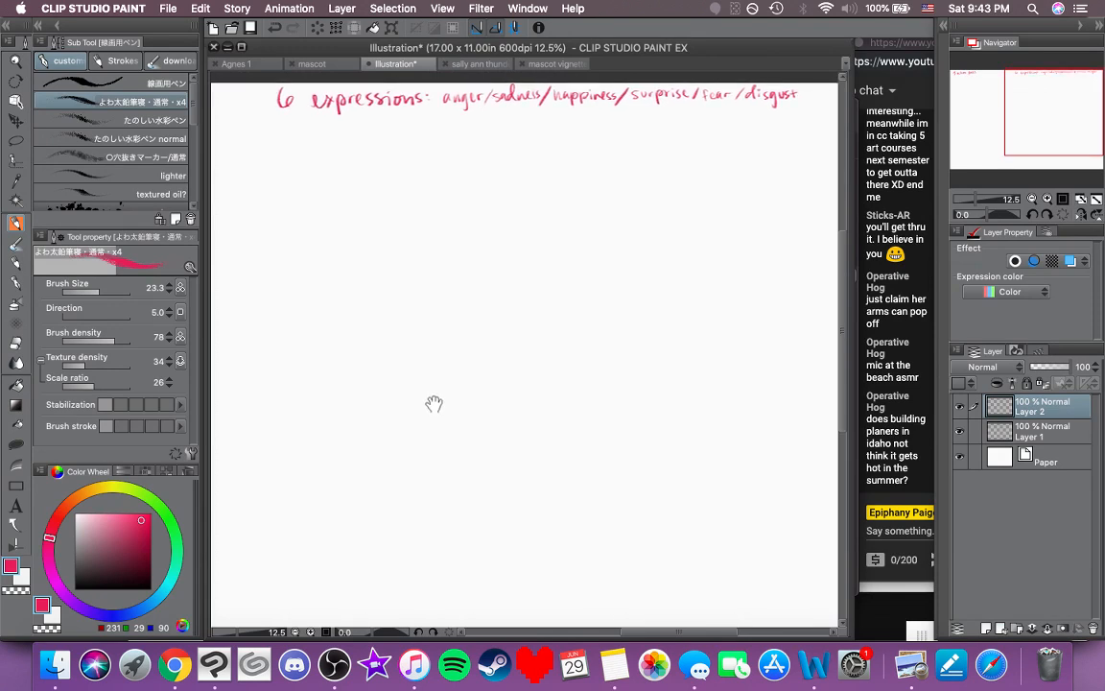
drag(539, 361, 557, 328)
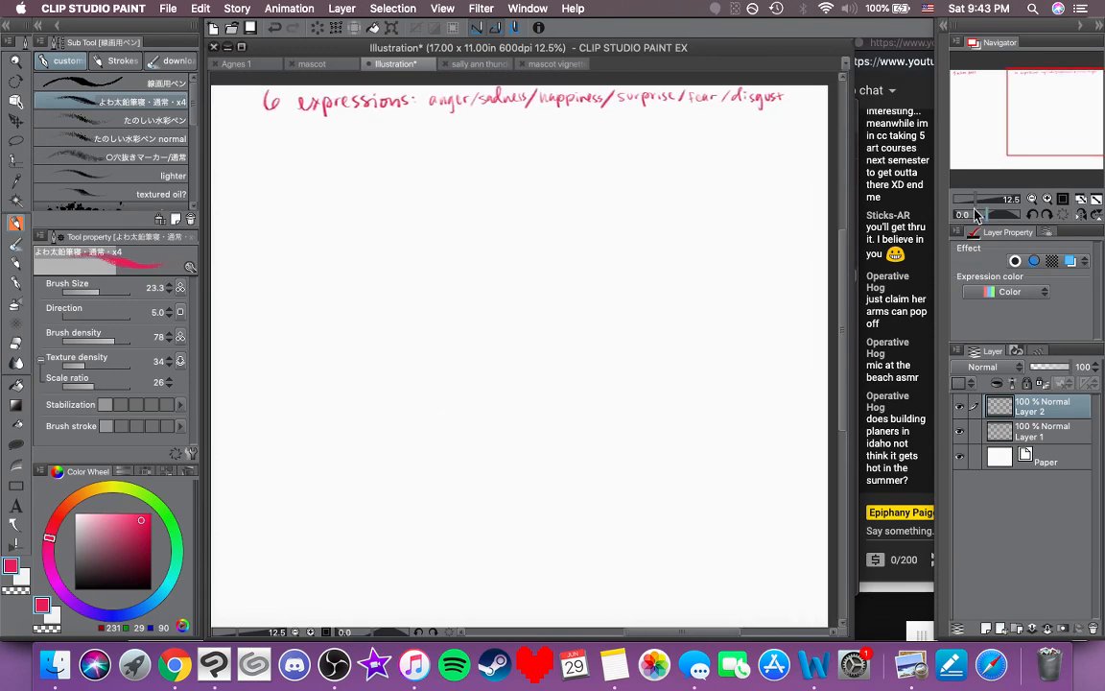
click(1048, 198)
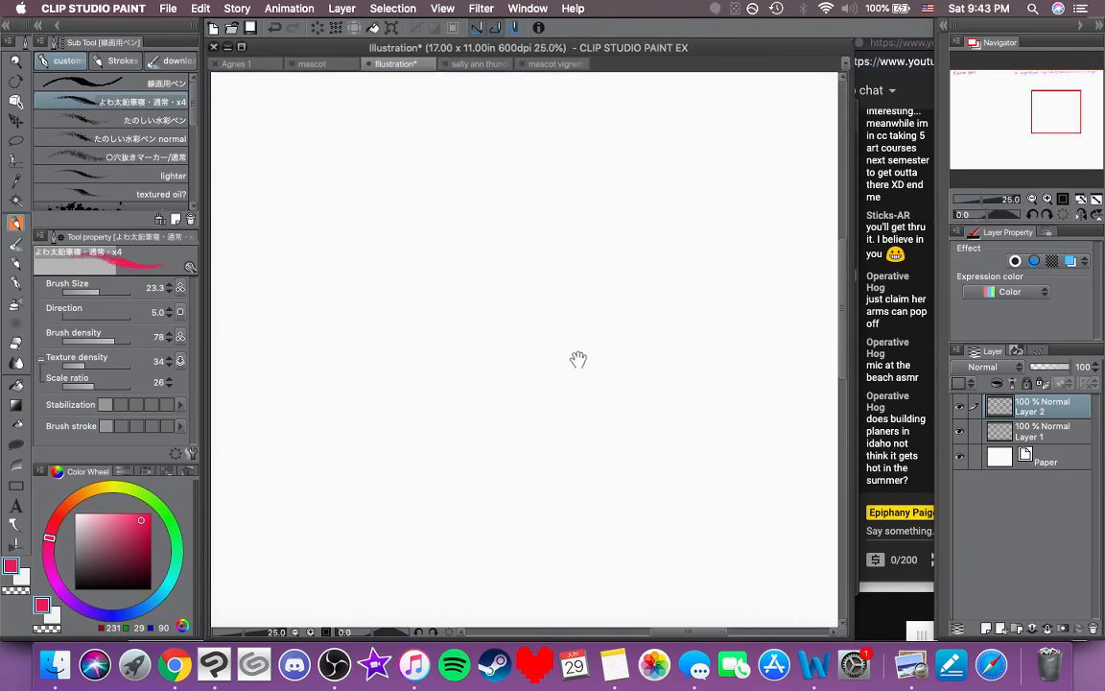
drag(560, 348, 576, 398)
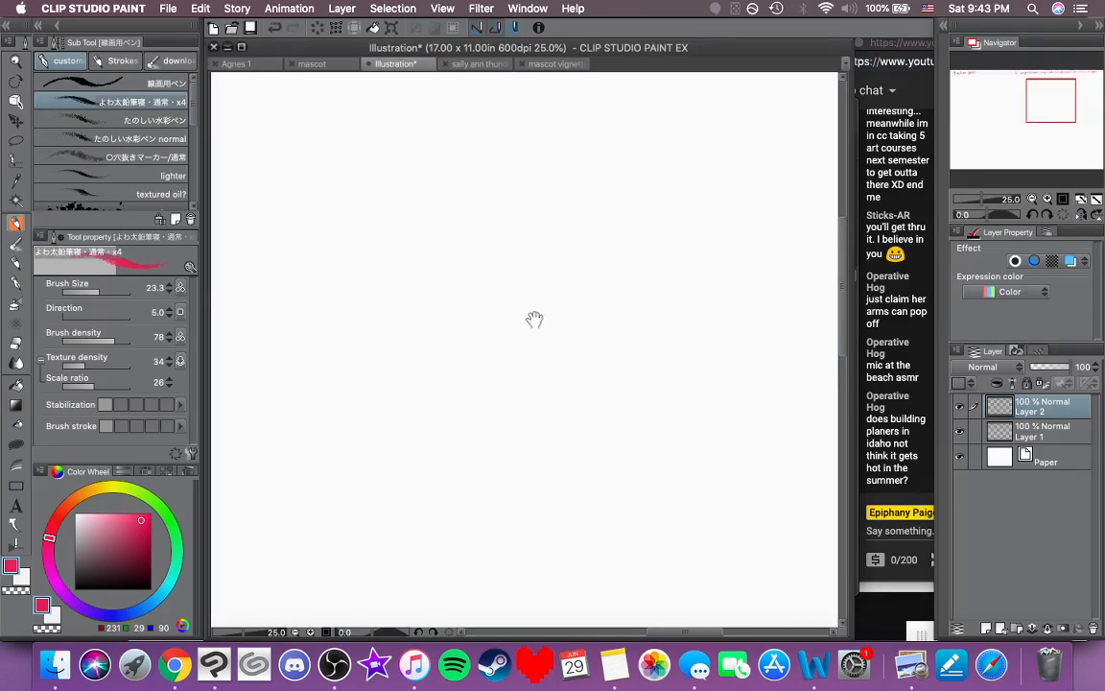
drag(533, 323, 584, 239)
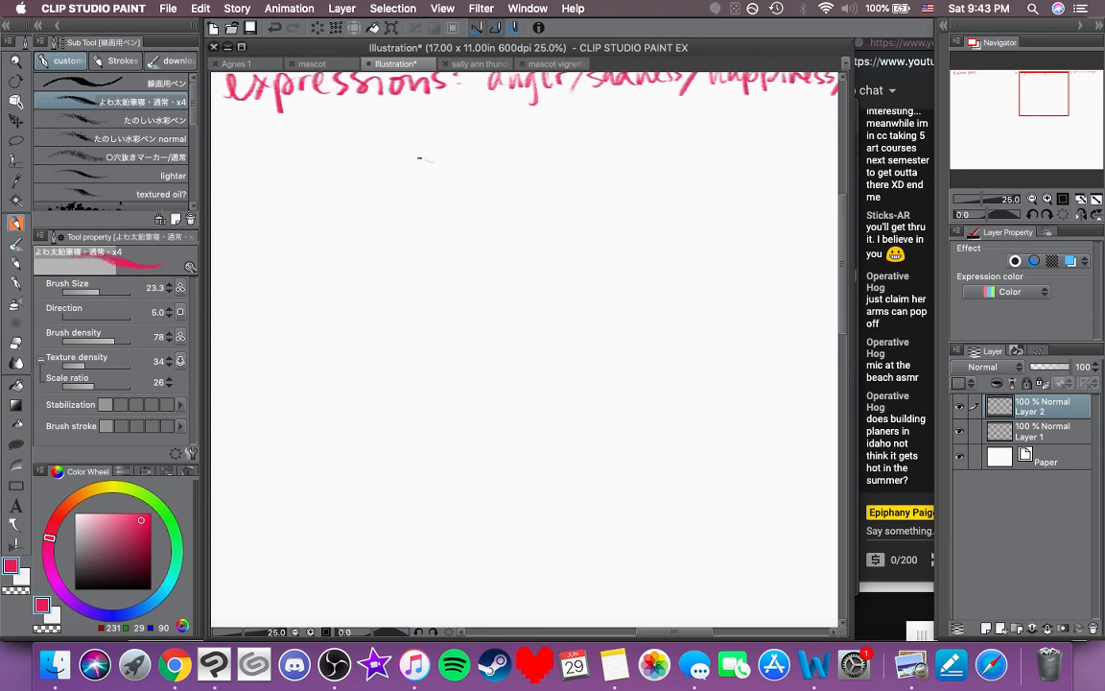
mouse_move(420, 158)
mouse_down()
mouse_move(316, 267)
mouse_move(500, 300)
mouse_up()
drag(479, 384, 562, 359)
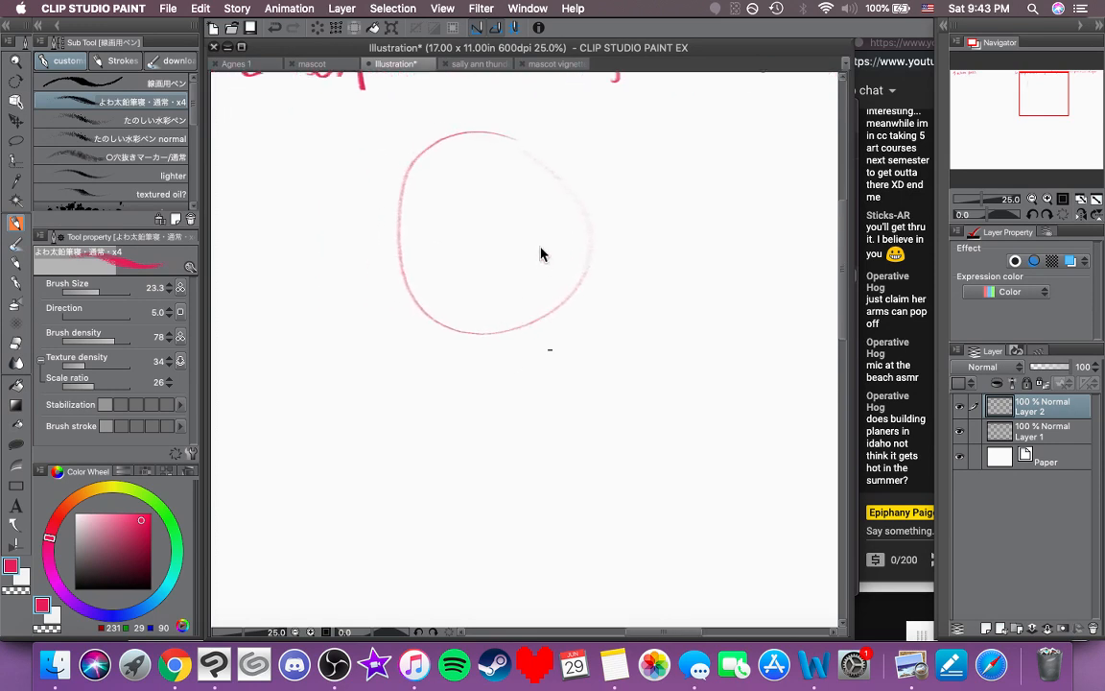
key(super+z)
Step: Sketch a light oval head outline beneath the "6 expressions" heading, reinforcing both of its sides
drag(481, 135, 493, 124)
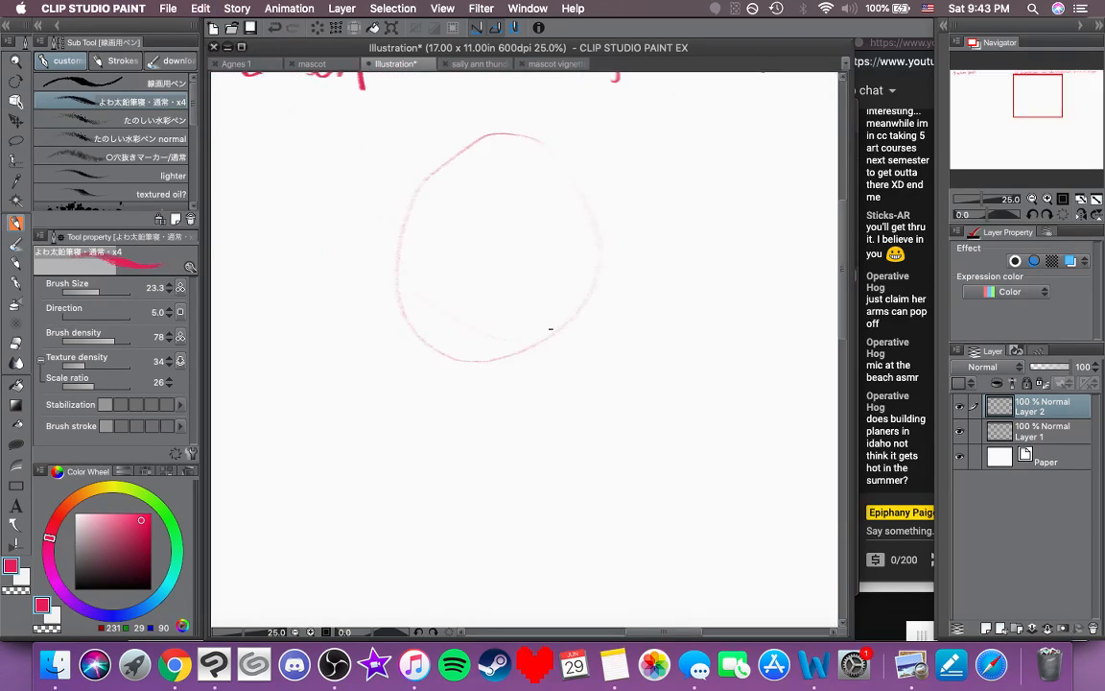
drag(613, 234, 577, 339)
drag(420, 182, 413, 326)
drag(400, 244, 421, 351)
mouse_move(608, 174)
mouse_down()
mouse_move(540, 341)
mouse_move(474, 261)
mouse_move(622, 213)
mouse_move(686, 158)
mouse_move(650, 184)
mouse_up()
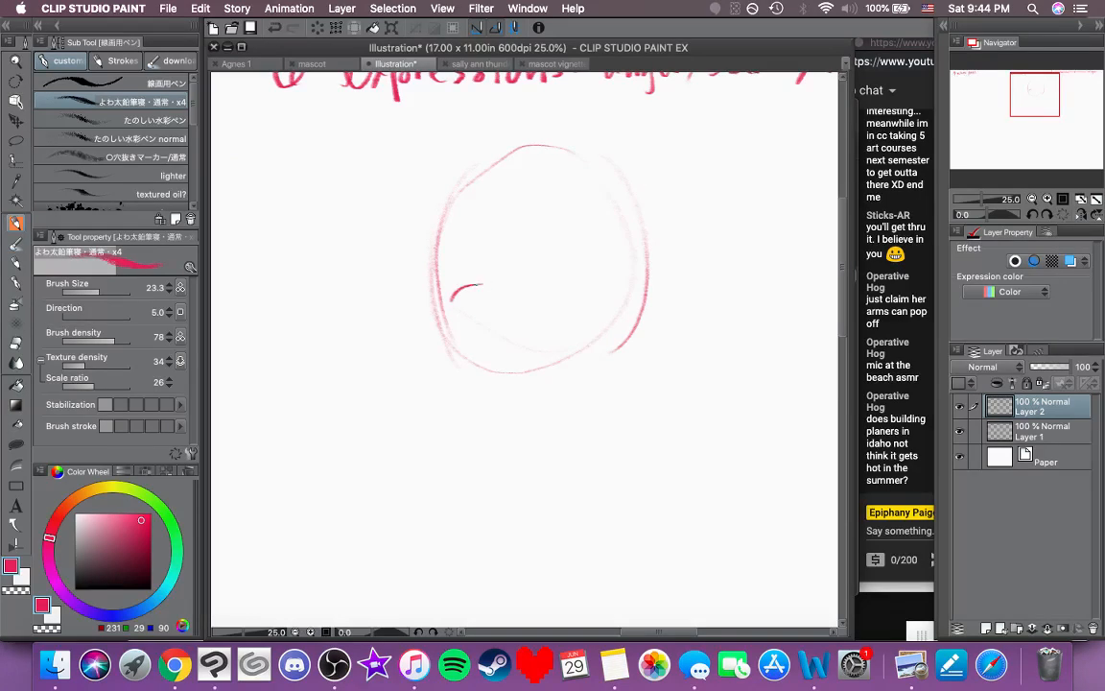
mouse_move(453, 299)
mouse_down()
mouse_move(505, 295)
mouse_move(484, 288)
mouse_move(453, 300)
mouse_up()
key(super+z)
key(super+z)
key(super+z)
key(super+z)
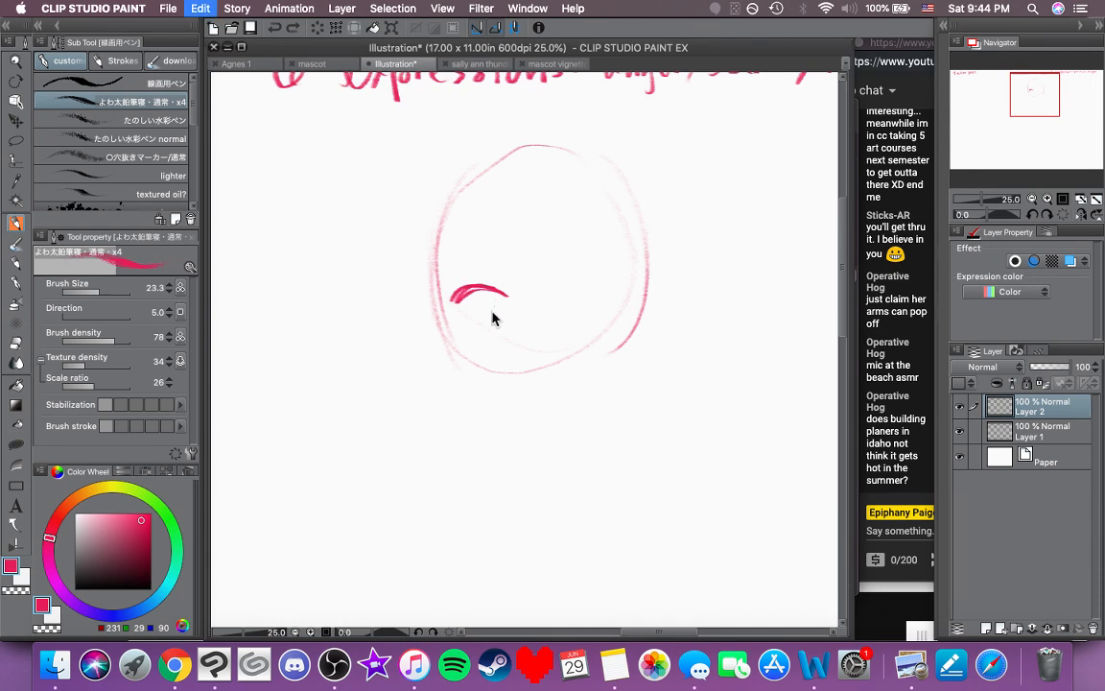
key(super+z)
Step: Draw a high arched upper eyelid in the left half of the head outline and thicken its outer end
mouse_move(452, 296)
mouse_down()
mouse_move(474, 271)
mouse_move(507, 286)
mouse_up()
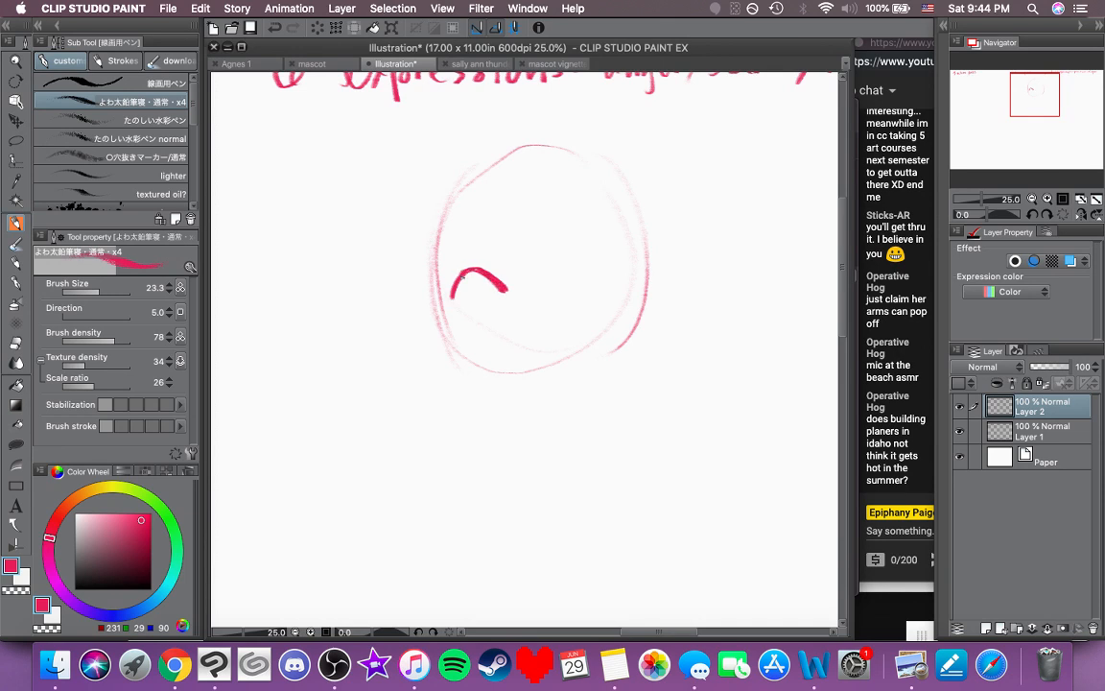
drag(448, 296, 472, 269)
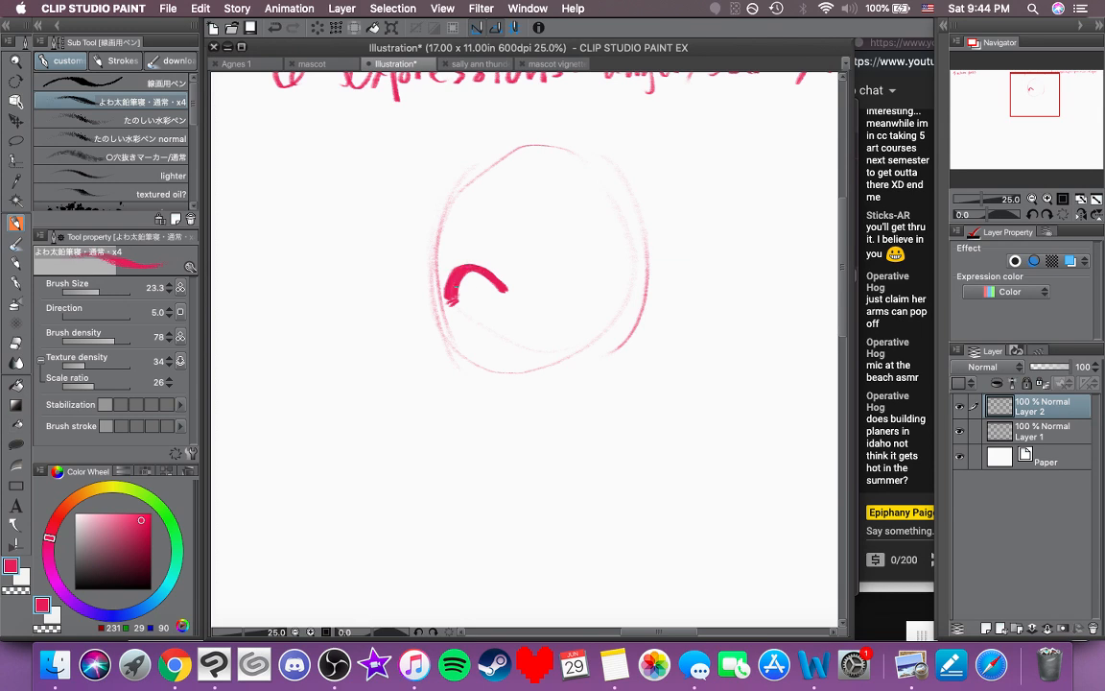
Step: Trim the first eyelid's upper edge with transparent color, and draw a matching arched upper eyelid in the right half of the head
click(18, 591)
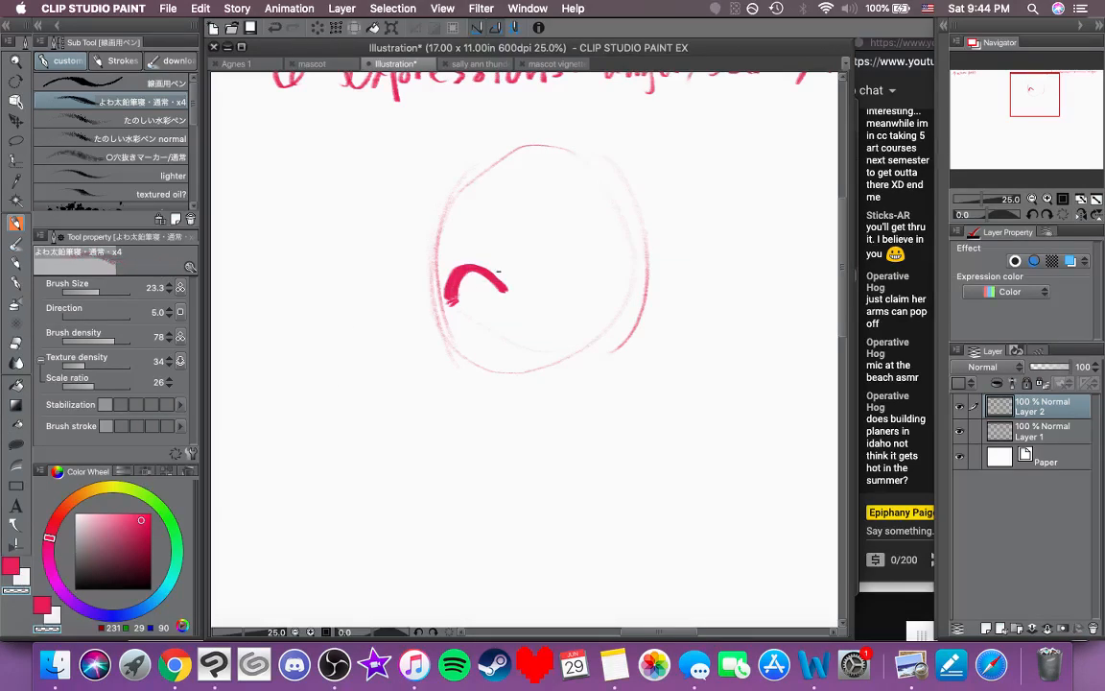
click(11, 568)
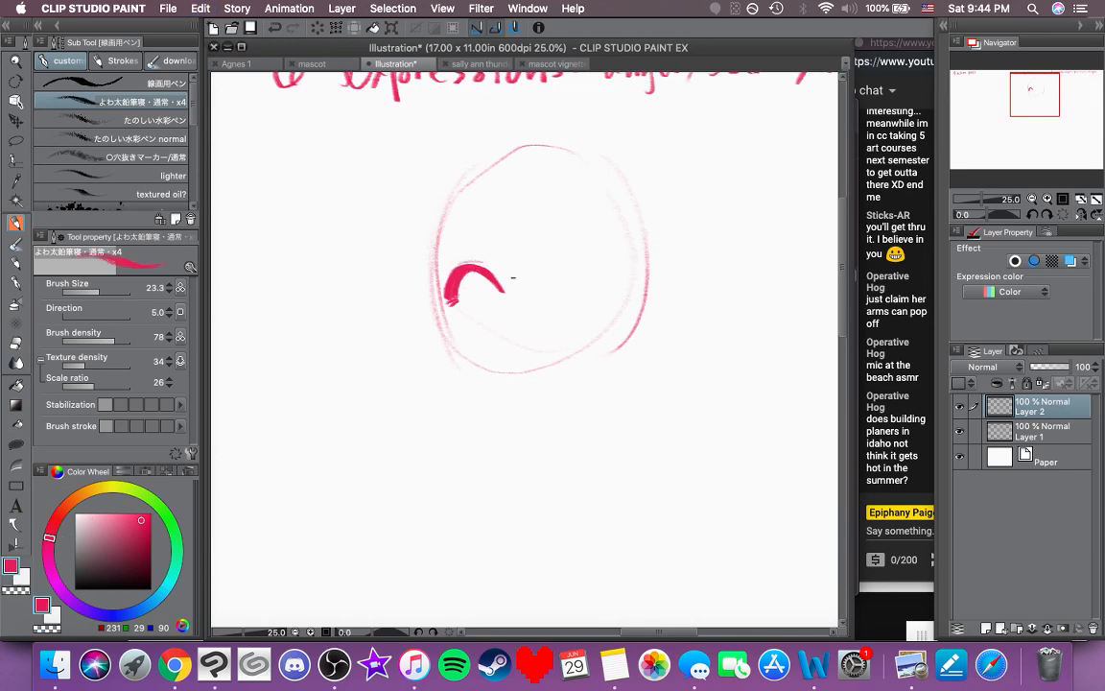
mouse_move(591, 277)
mouse_down()
mouse_move(567, 275)
mouse_move(544, 250)
mouse_move(525, 278)
mouse_move(553, 246)
mouse_move(525, 275)
mouse_move(582, 268)
mouse_move(524, 279)
mouse_move(566, 257)
mouse_move(581, 267)
mouse_move(568, 251)
mouse_move(590, 268)
mouse_move(552, 239)
mouse_move(568, 250)
mouse_up()
key(super+z)
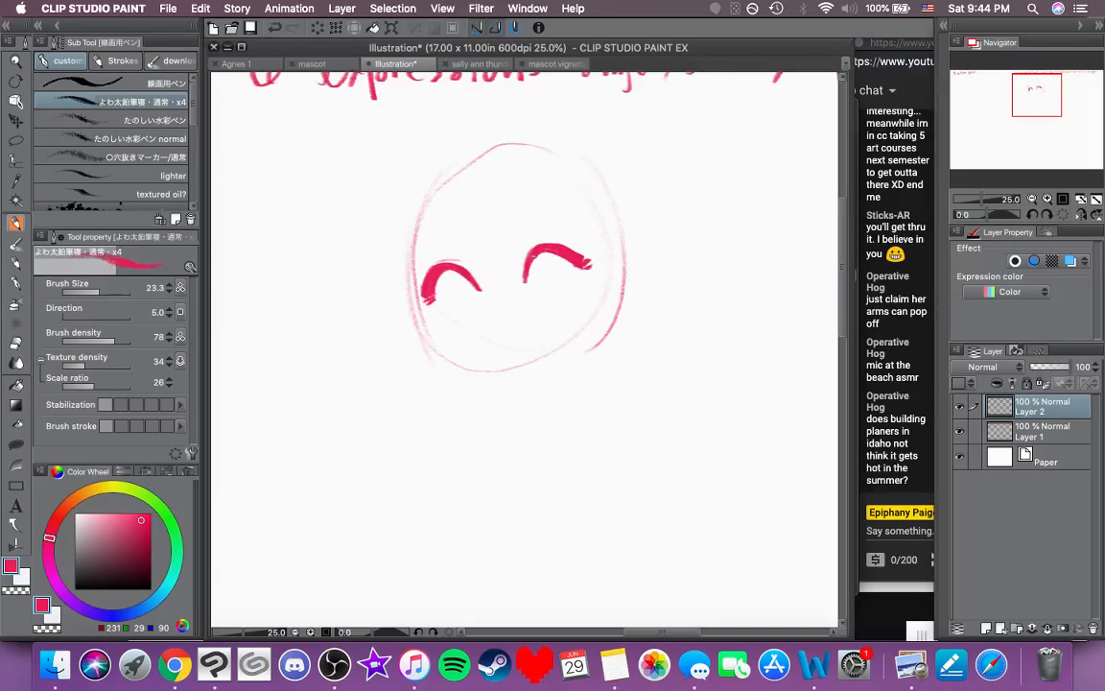
Step: Add a thin stroke along the right eyelid's upper edge and sketch two short raised eyebrows above the closed eyes
drag(523, 251, 548, 245)
drag(538, 212, 467, 226)
key(super+z)
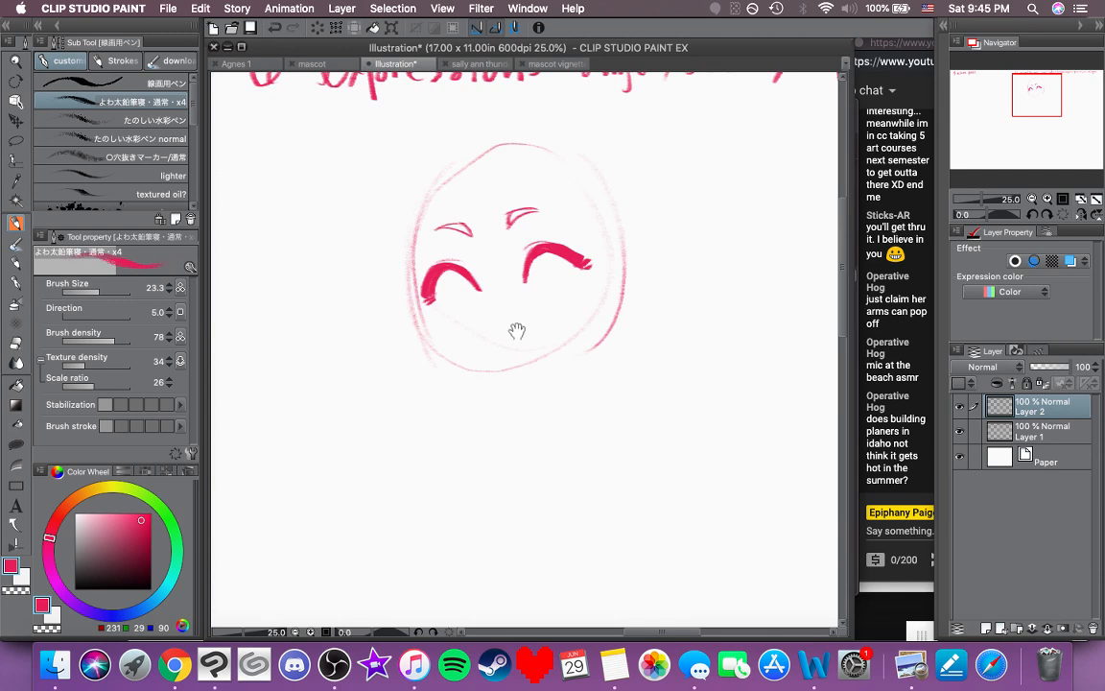
Step: Draw a bold contour along the left cheek and jaw, curving in toward the chin
mouse_move(516, 330)
mouse_down()
mouse_move(536, 320)
mouse_move(575, 364)
mouse_move(561, 335)
mouse_up()
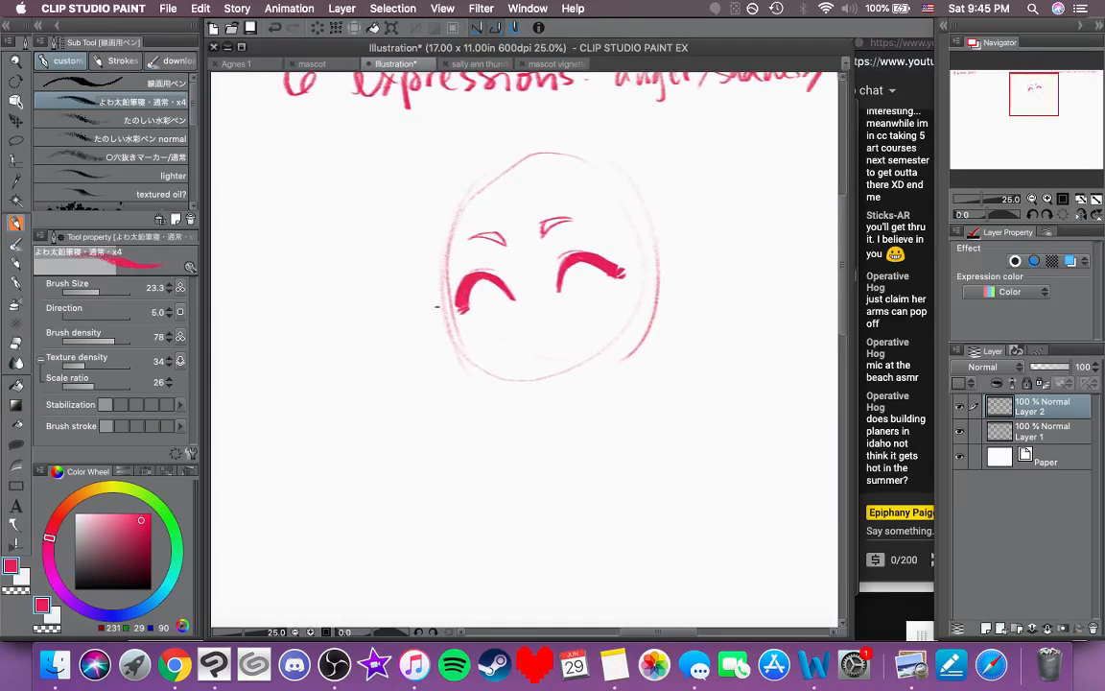
drag(435, 278, 466, 369)
key(super+z)
mouse_move(445, 315)
mouse_down()
mouse_move(462, 361)
mouse_move(472, 369)
mouse_move(453, 349)
mouse_move(517, 395)
mouse_move(462, 367)
mouse_move(533, 387)
mouse_up()
key(super+z)
key(super+z)
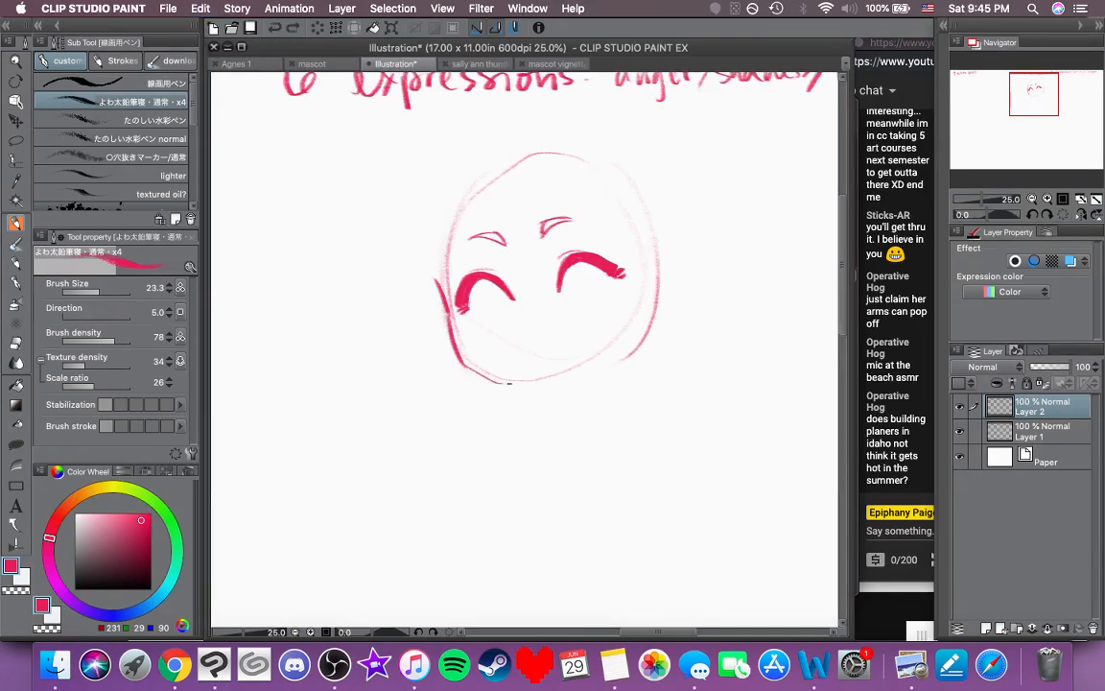
drag(463, 360, 533, 390)
Step: Darken the right side of the jaw and draw a rounded ear with inner detail just above it
scroll(570, 384, right, 2)
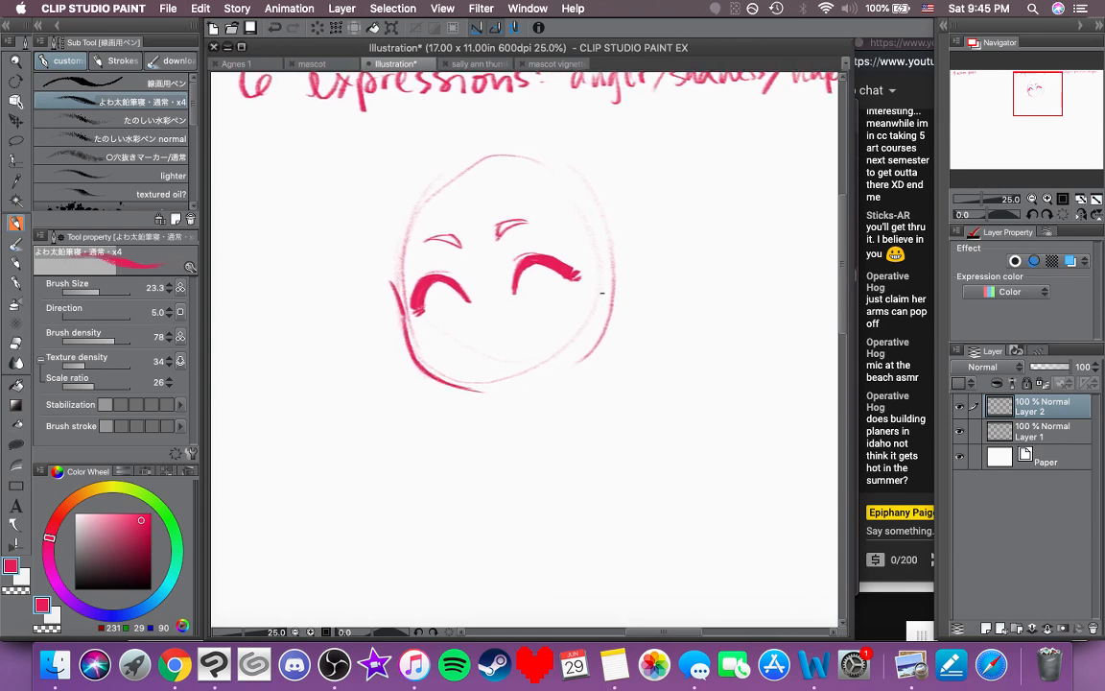
drag(614, 285, 609, 333)
key(super+z)
drag(612, 286, 607, 336)
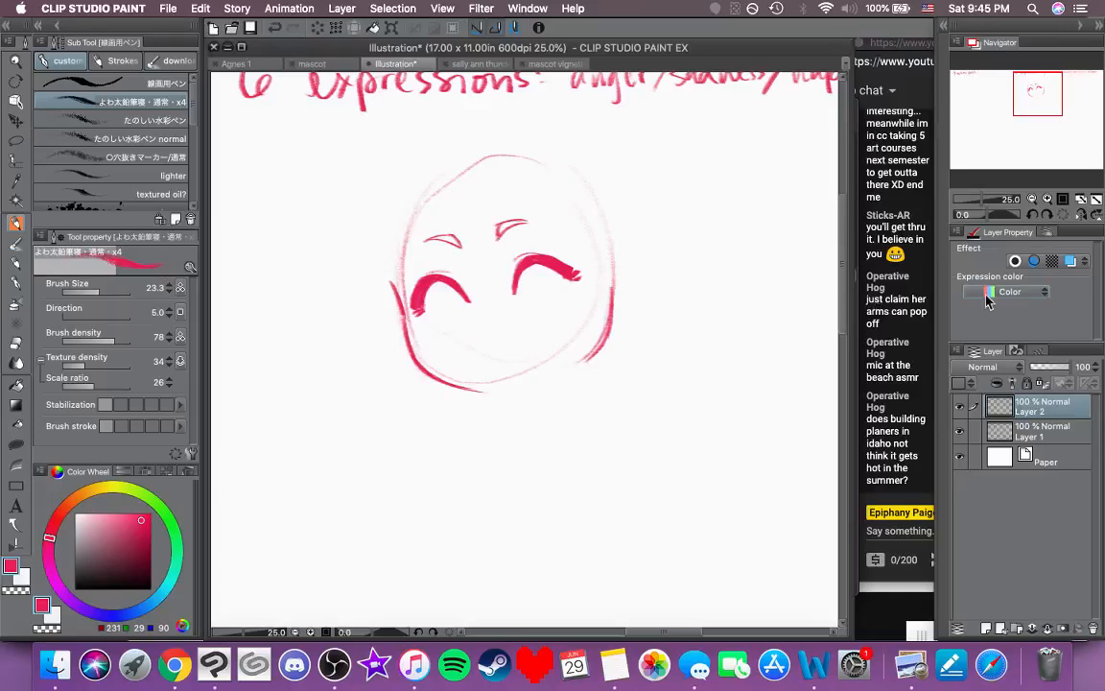
mouse_move(649, 252)
mouse_down()
mouse_move(607, 273)
mouse_move(619, 257)
mouse_move(630, 307)
mouse_move(606, 317)
mouse_move(630, 296)
mouse_up()
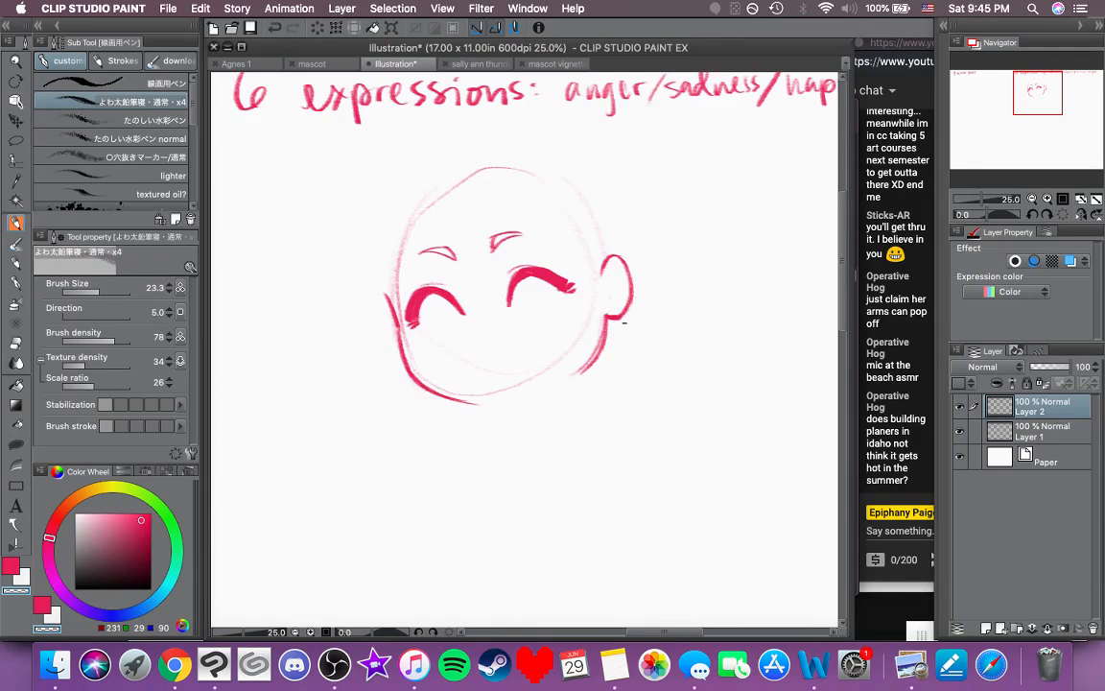
click(12, 567)
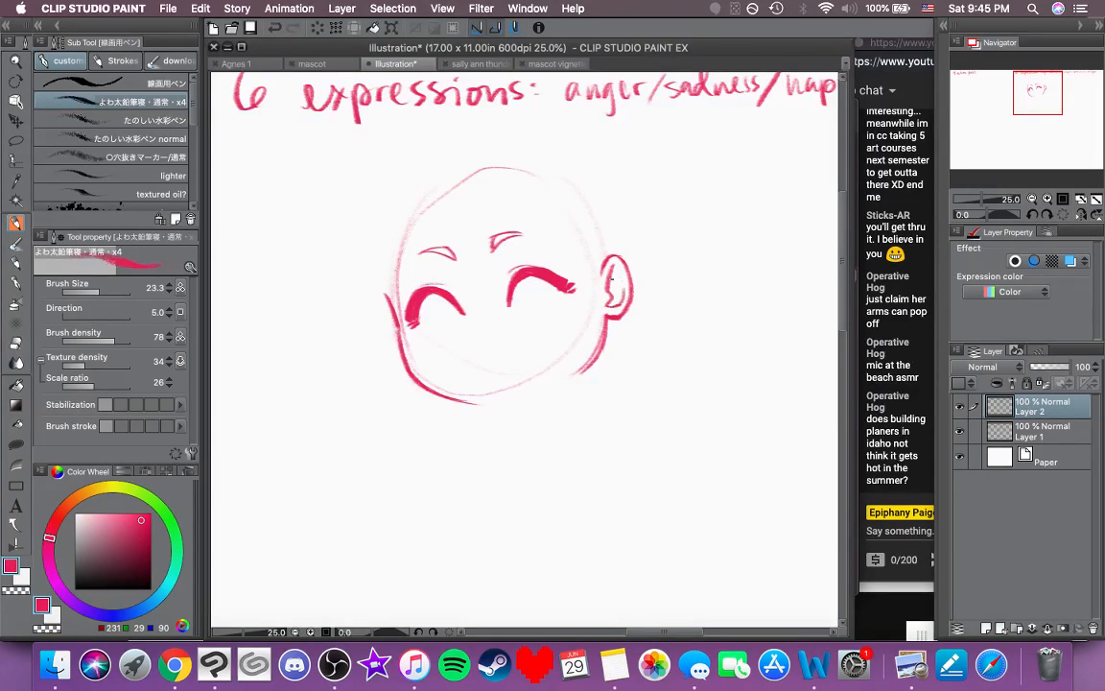
Step: Draw a small rounded nose between the eyes and a wide, tilted open grin with pointed teeth beneath it
drag(619, 397, 679, 385)
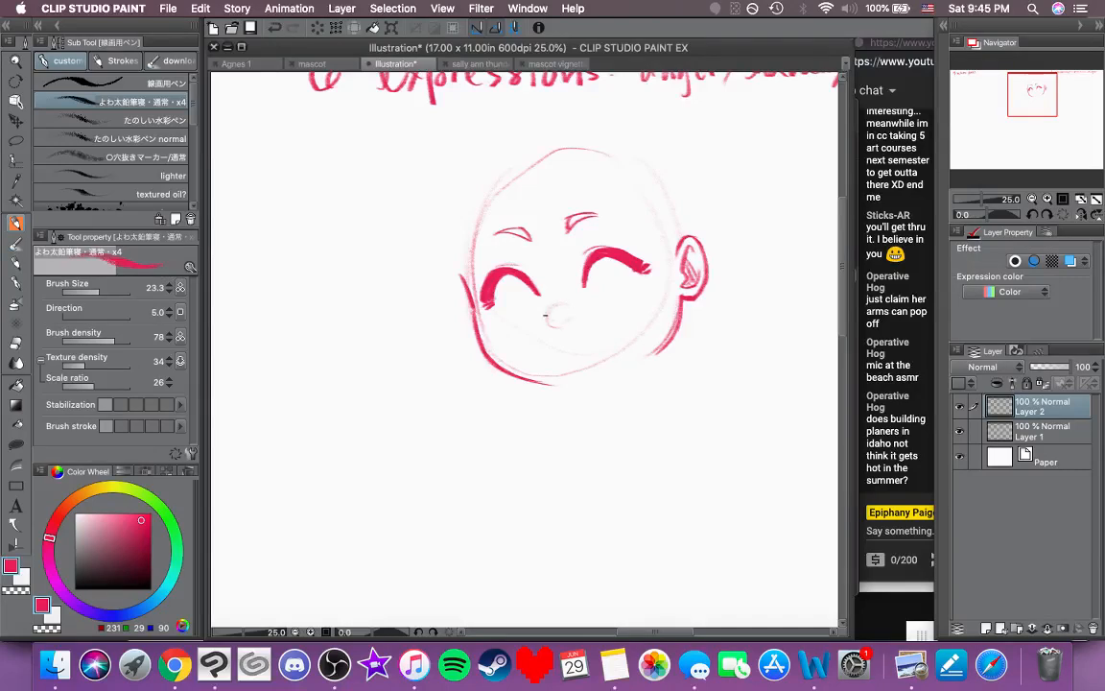
mouse_move(565, 320)
mouse_down()
mouse_move(577, 314)
mouse_move(548, 316)
mouse_move(554, 299)
mouse_up()
drag(549, 339, 606, 310)
key(super+z)
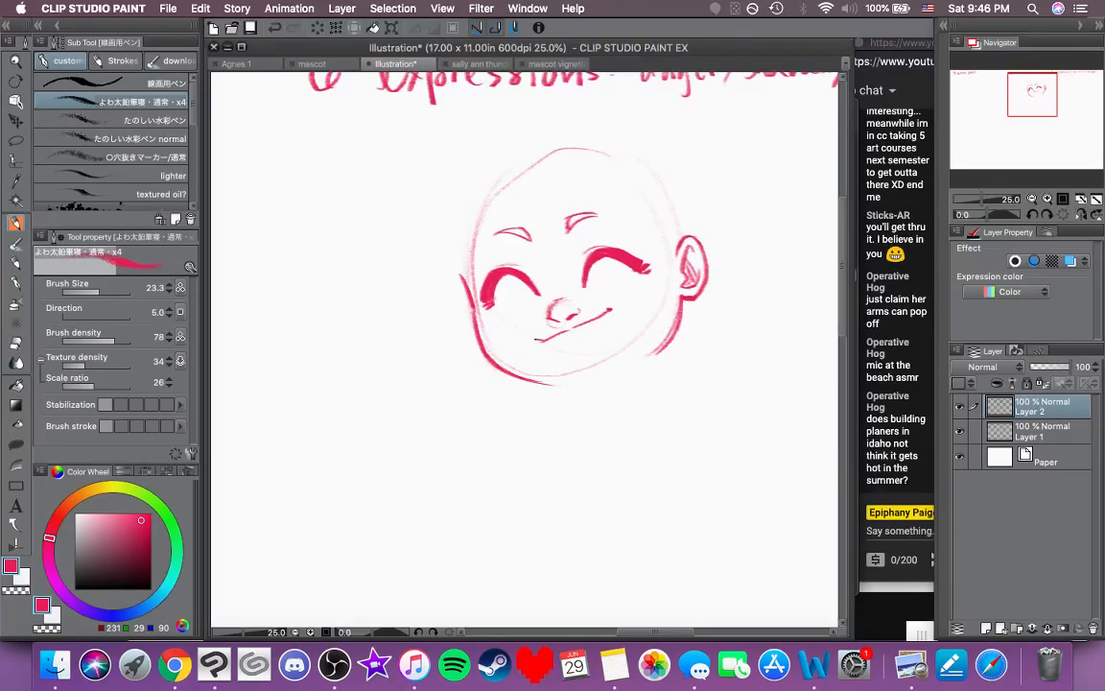
mouse_move(536, 340)
mouse_down()
mouse_move(579, 351)
mouse_move(614, 324)
mouse_move(623, 334)
mouse_move(610, 307)
mouse_up()
key(super+z)
mouse_move(541, 340)
mouse_down()
mouse_move(583, 326)
mouse_move(587, 340)
mouse_move(608, 322)
mouse_up()
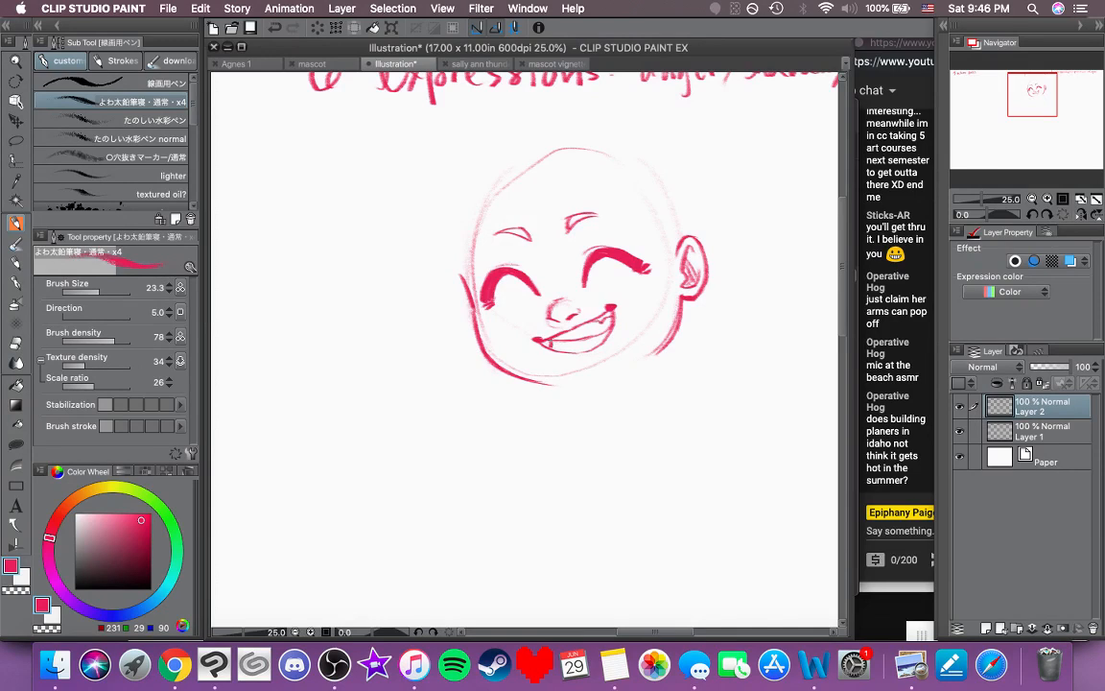
Step: Connect the two sides of the jaw with a thick chin line and reinforce it up to the ear
drag(612, 391, 583, 415)
mouse_move(510, 405)
mouse_down()
mouse_move(547, 403)
mouse_move(507, 404)
mouse_move(614, 383)
mouse_move(639, 363)
mouse_move(540, 405)
mouse_up()
key(super+z)
key(super+z)
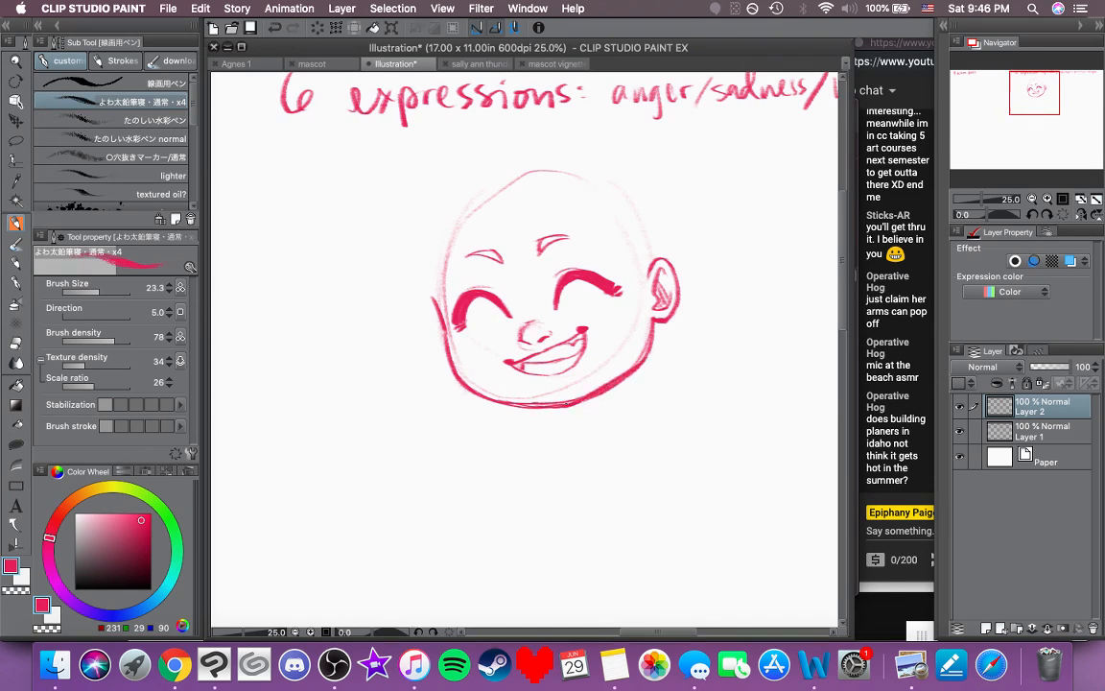
drag(608, 386, 561, 404)
drag(651, 326, 639, 357)
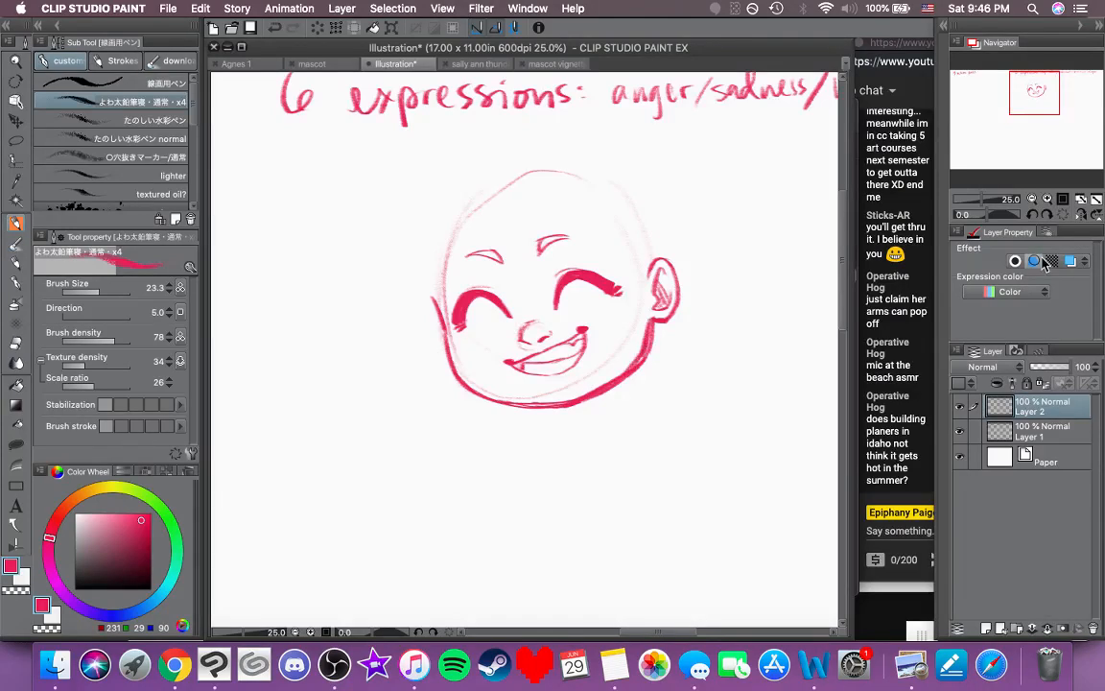
Step: Check the face in a mirrored view and shift the ear-side eye and eyebrow slightly up and toward the nose, then restore the view
click(1078, 215)
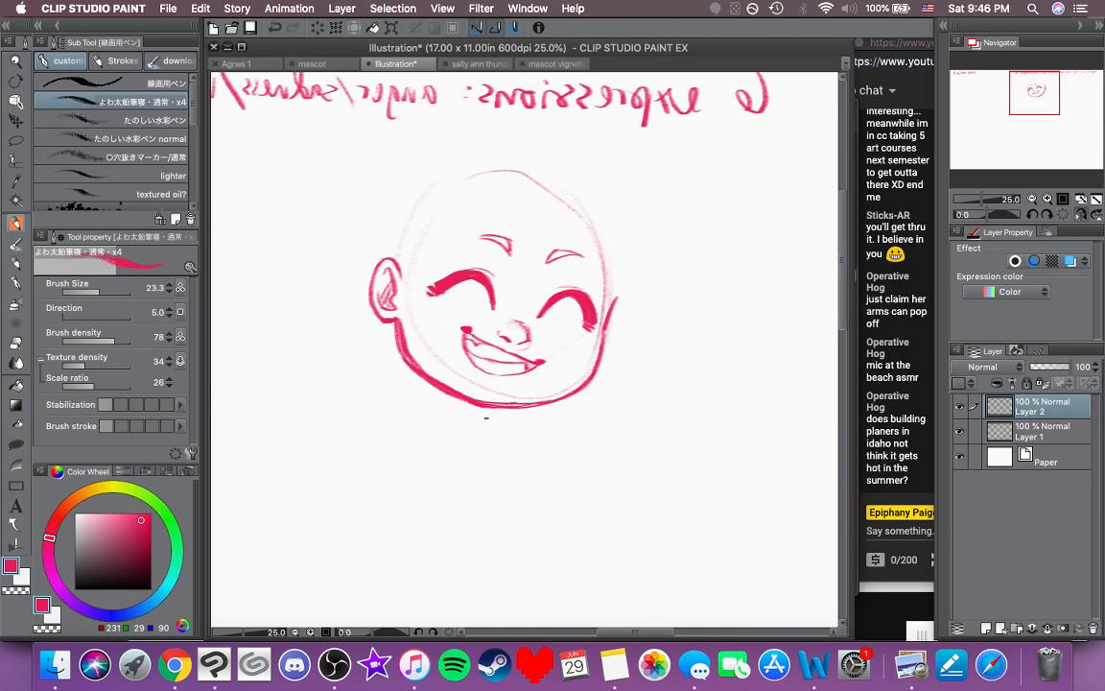
click(15, 159)
mouse_move(458, 284)
mouse_down()
mouse_move(422, 293)
mouse_move(494, 307)
mouse_move(460, 278)
mouse_move(503, 227)
mouse_move(513, 240)
mouse_move(450, 271)
mouse_move(414, 262)
mouse_up()
key(super+t)
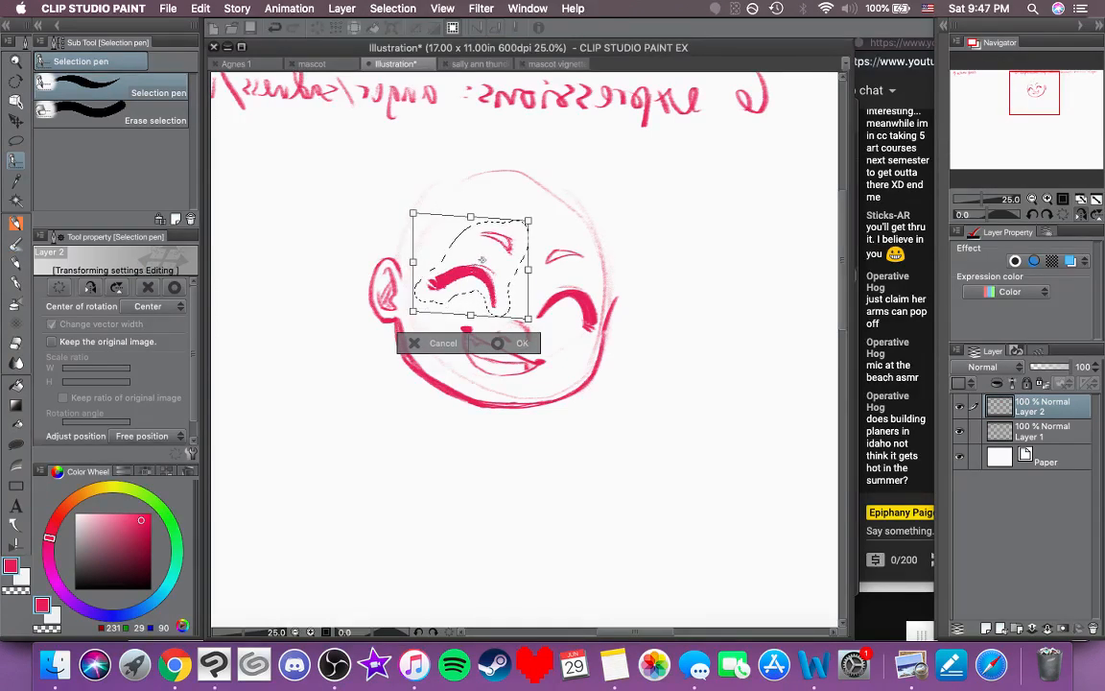
drag(495, 267, 501, 262)
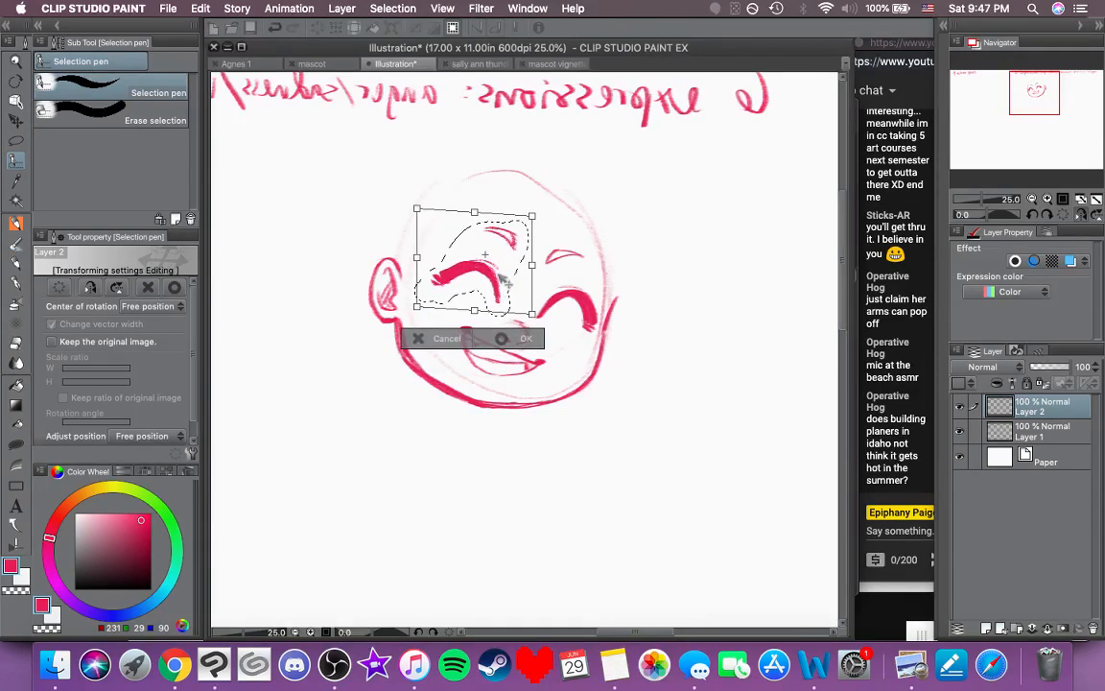
key(Return)
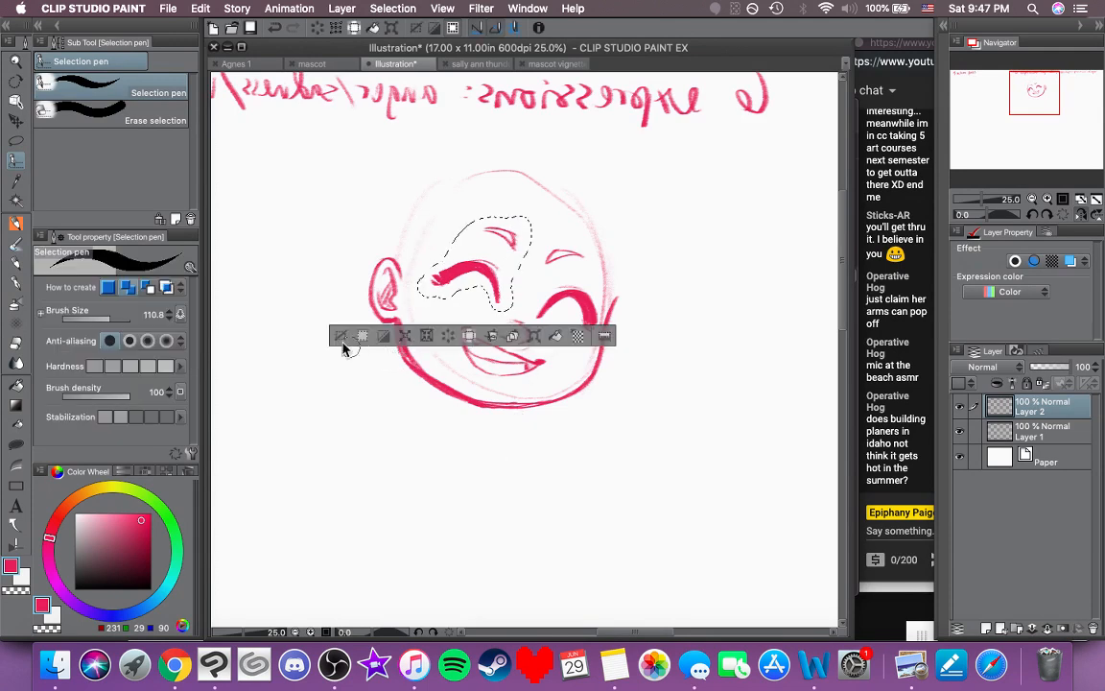
click(341, 335)
click(1082, 199)
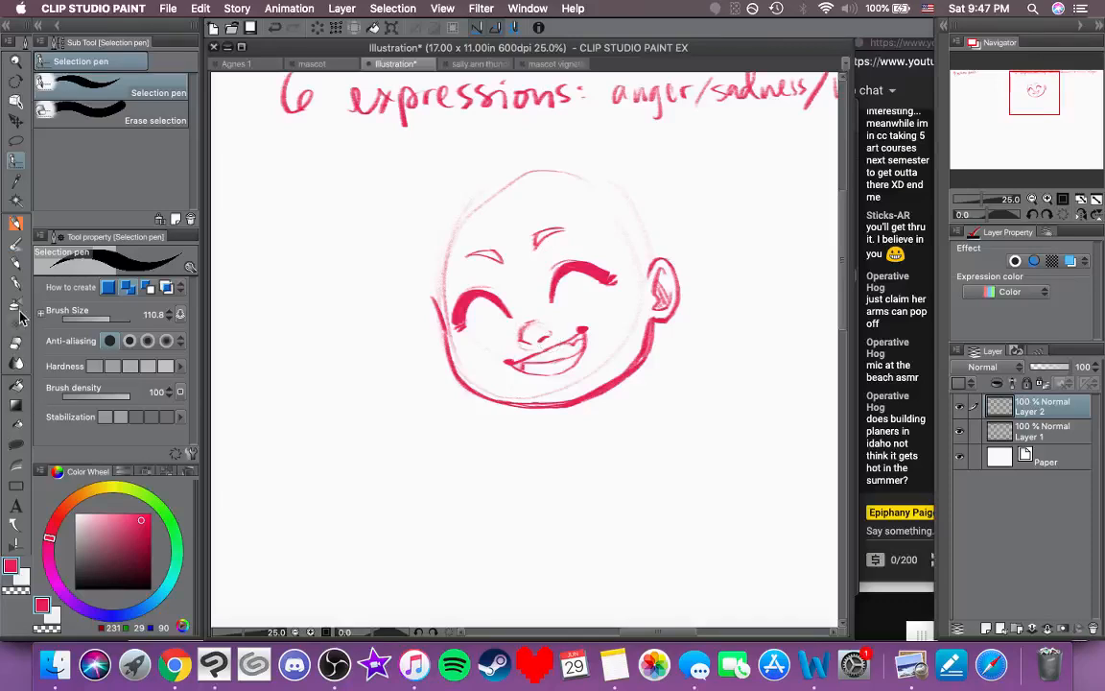
Step: Build up the outer contour of the chin and left jaw with the Transparent watercolor brush in a rotated view
click(16, 222)
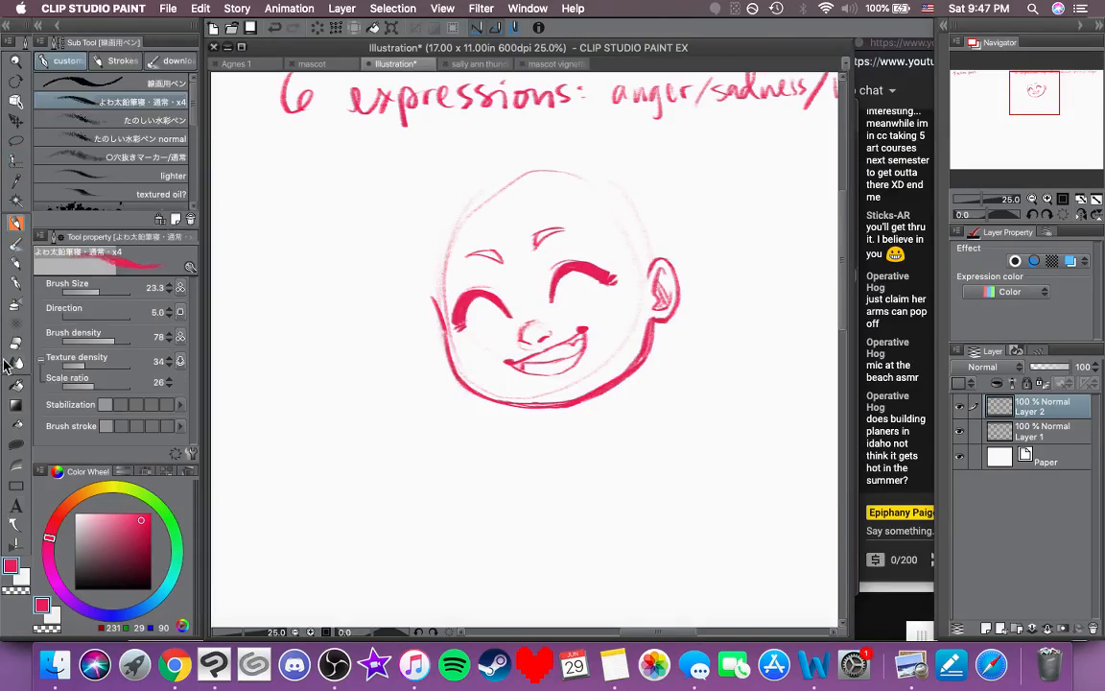
click(16, 243)
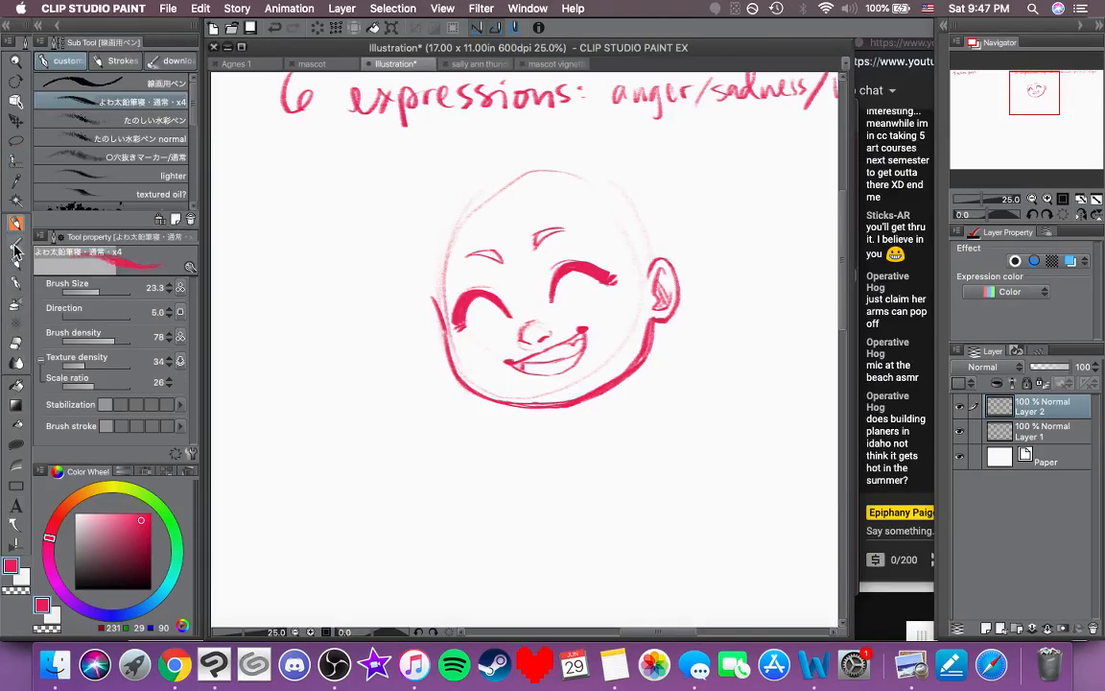
click(1053, 215)
click(1059, 217)
click(1047, 216)
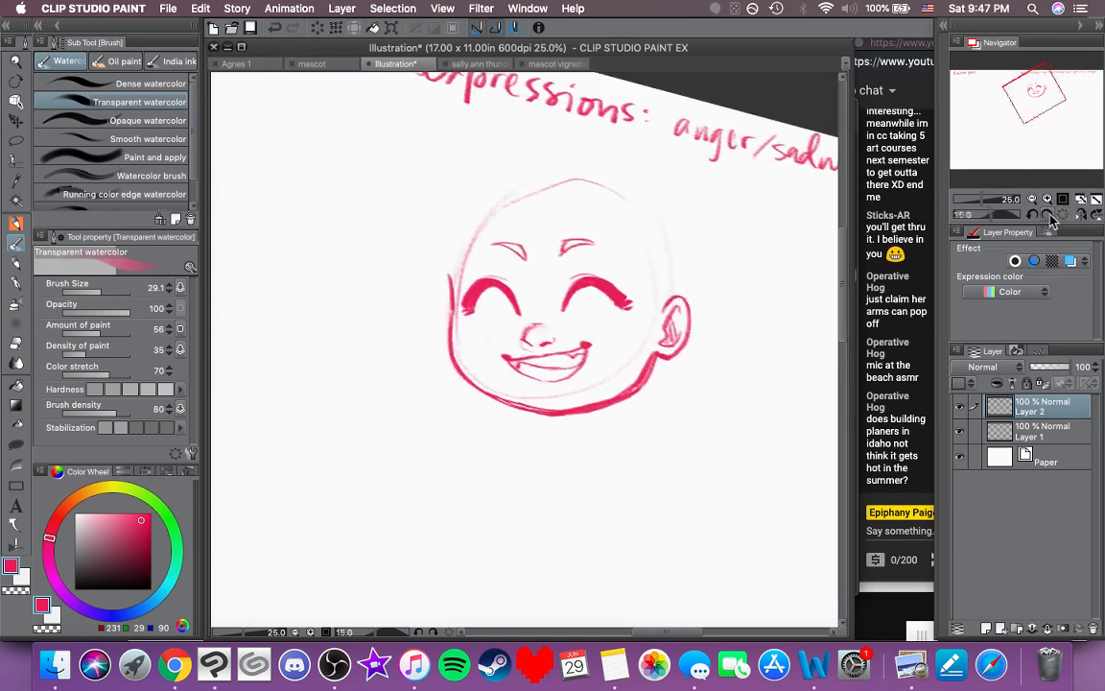
drag(585, 434, 617, 336)
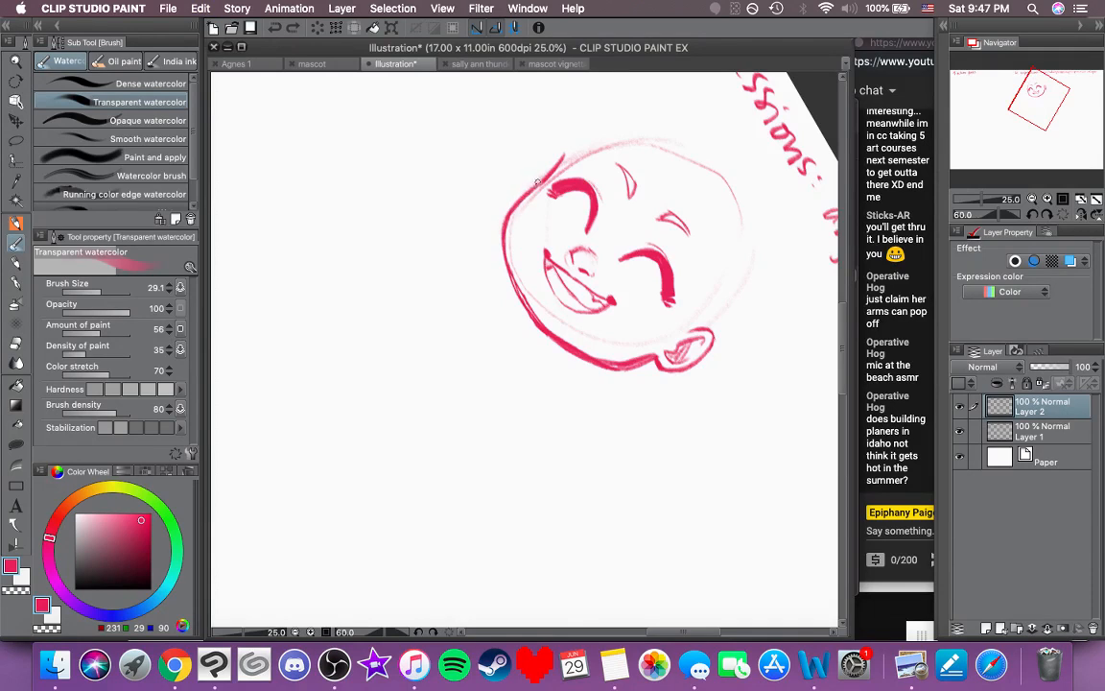
mouse_move(539, 184)
mouse_down()
mouse_move(507, 232)
mouse_move(518, 284)
mouse_up()
drag(509, 239, 518, 299)
drag(510, 248, 537, 328)
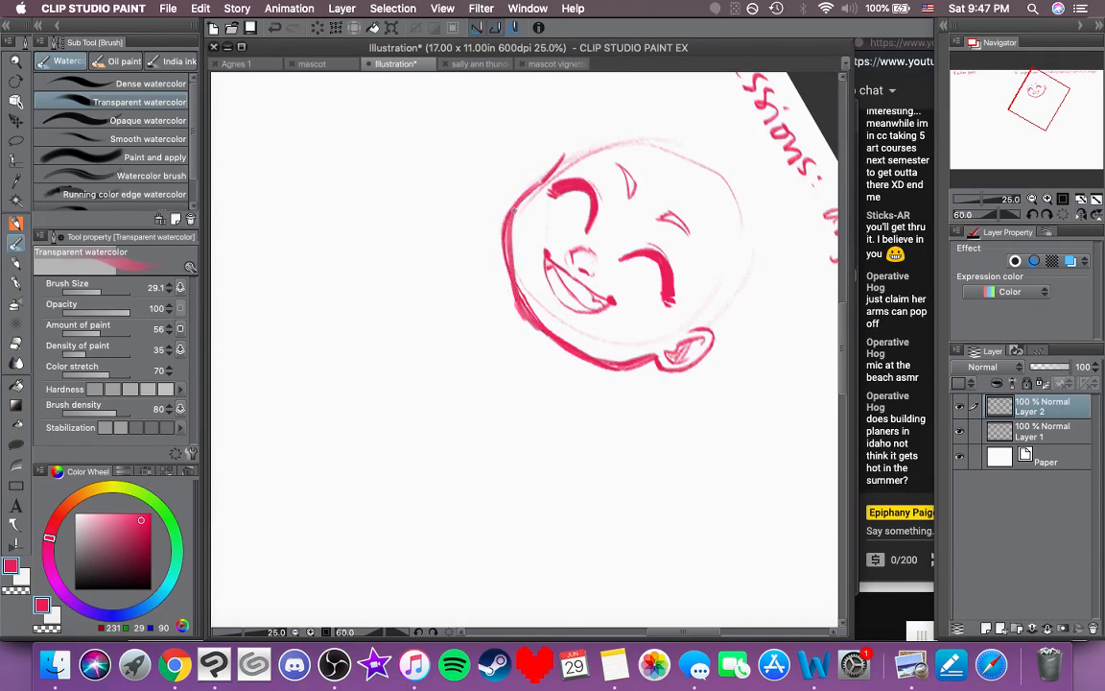
click(1061, 214)
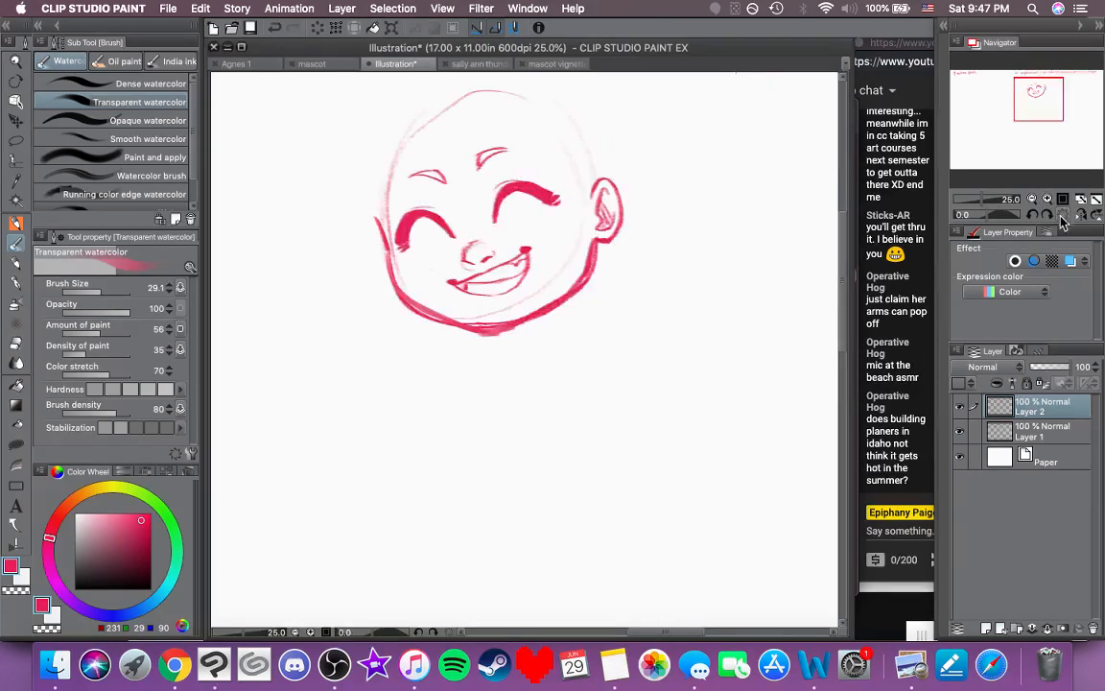
Step: Erase the excess thickness along the jawline with transparent color and redraw the right jaw below the ear with the pencil
click(14, 585)
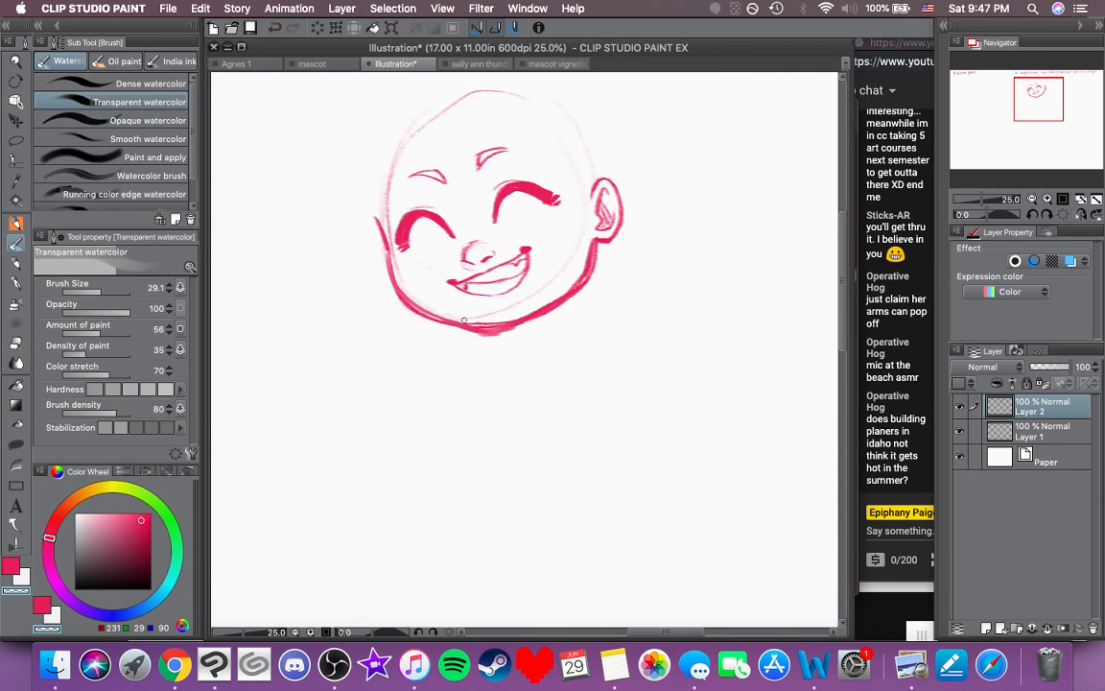
click(15, 216)
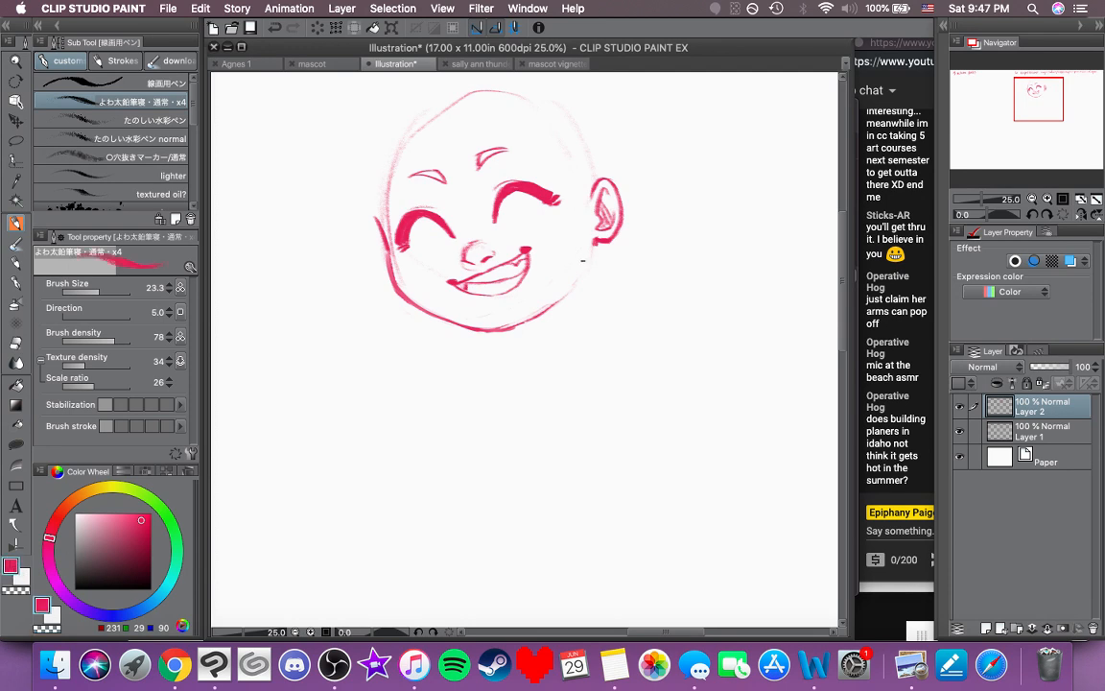
mouse_move(592, 238)
mouse_down()
mouse_move(535, 317)
mouse_move(574, 277)
mouse_move(511, 328)
mouse_move(580, 278)
mouse_up()
key(super+z)
drag(588, 340, 643, 405)
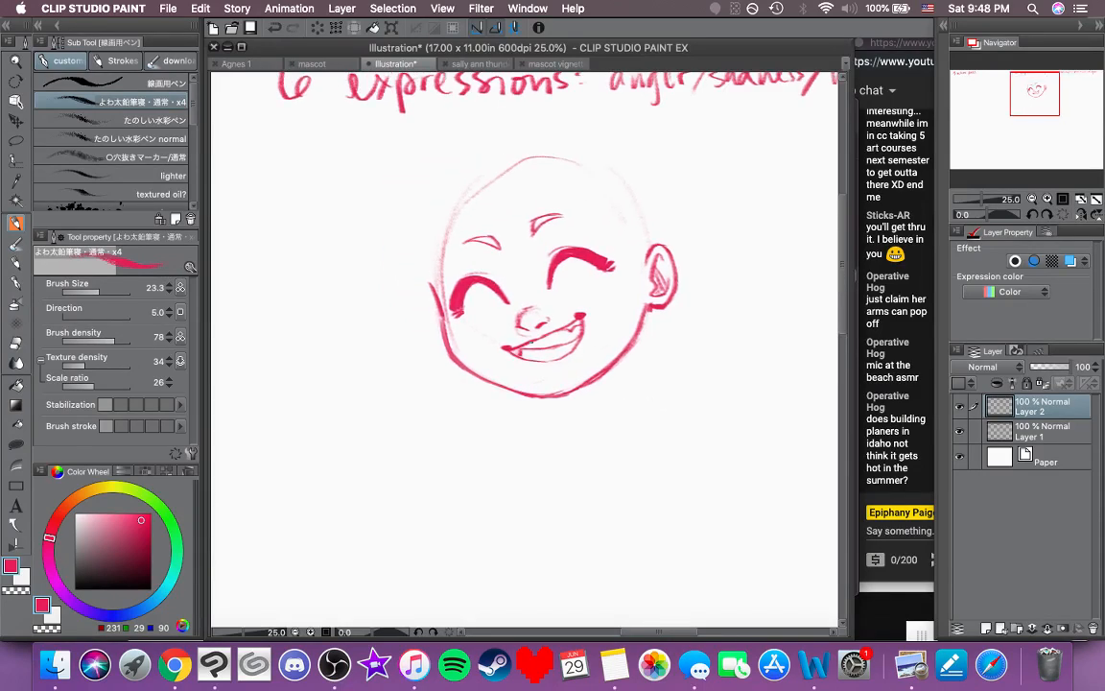
Step: Strengthen the left cheek contour and clean up its inner edge with transparent color
drag(444, 318, 450, 354)
click(16, 591)
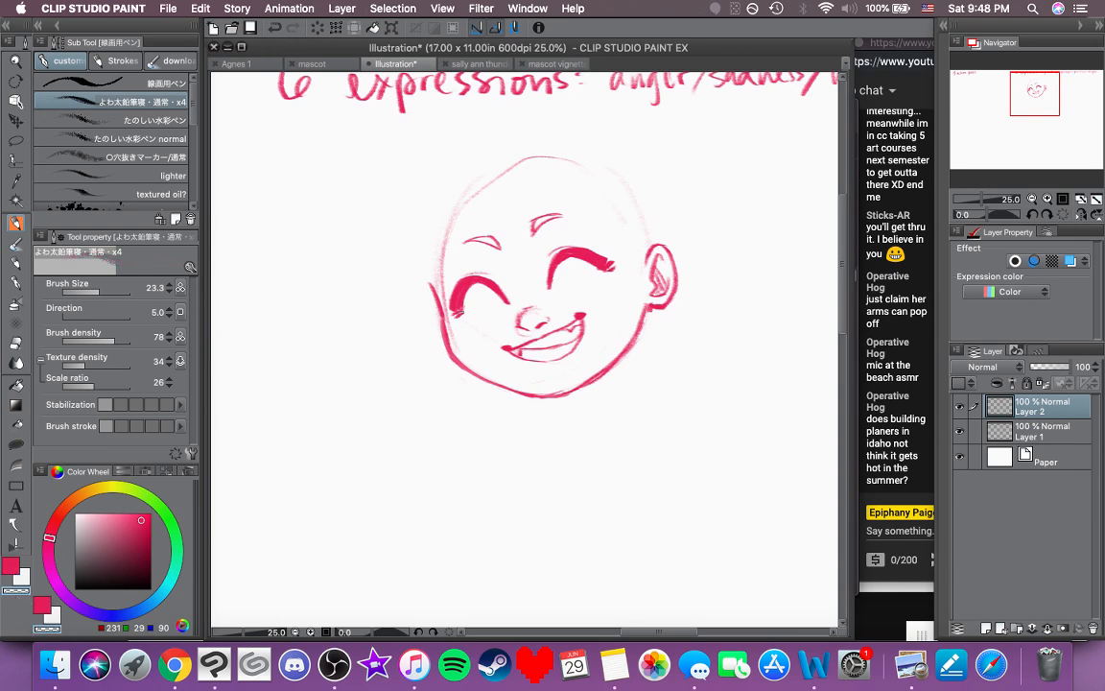
drag(446, 313, 451, 343)
click(10, 565)
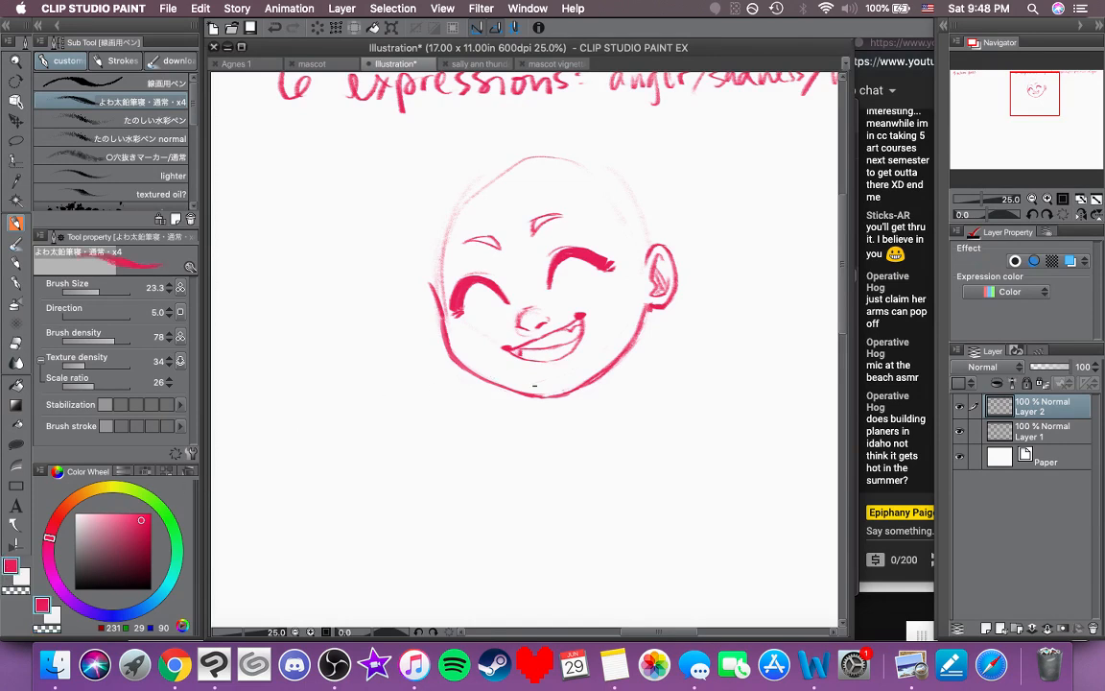
Step: Select the nose with the Selection pen, nudge it up five increments, and deselect it
click(17, 159)
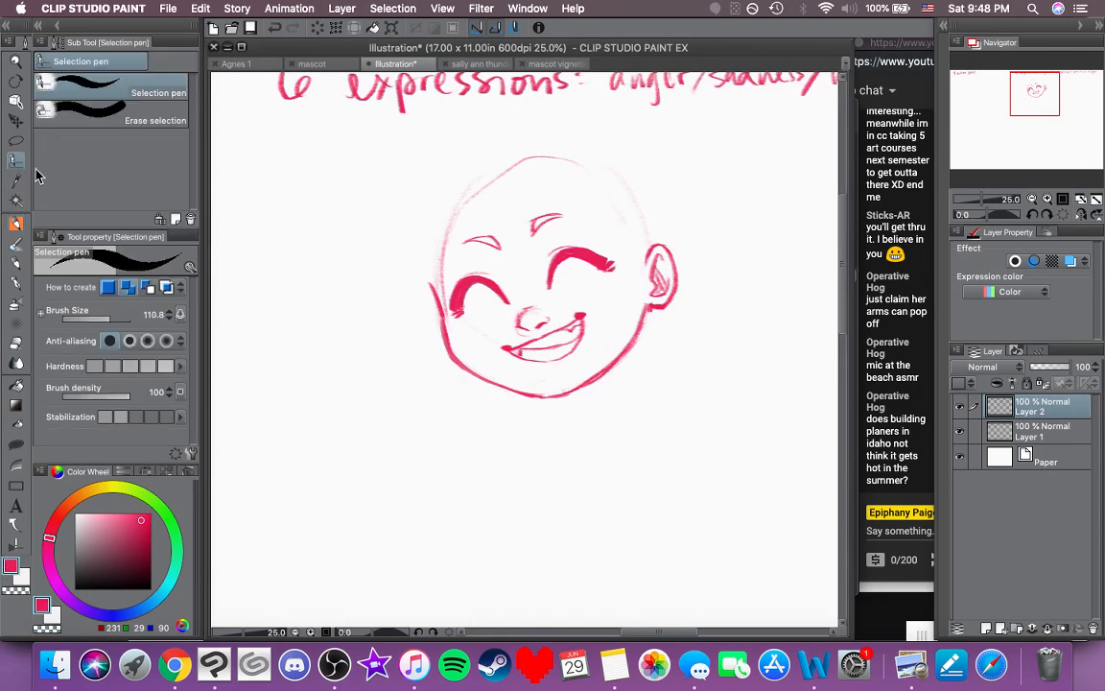
drag(540, 314, 509, 316)
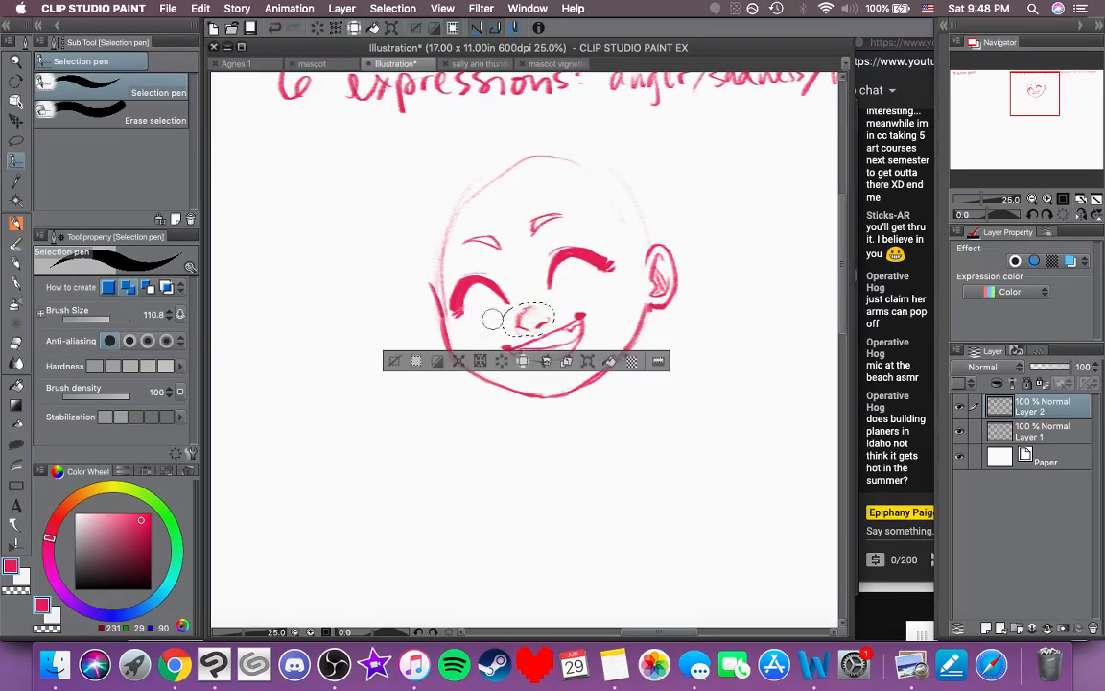
click(16, 118)
key(Up)
key(Up)
key(Up)
key(Up)
key(Up)
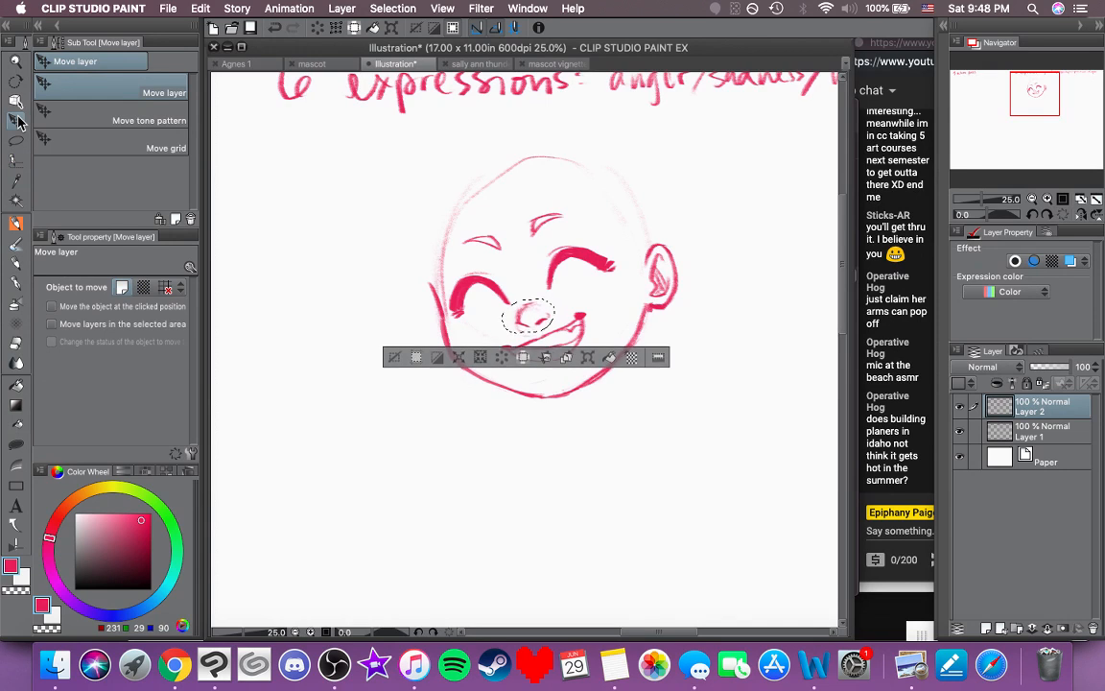
click(395, 356)
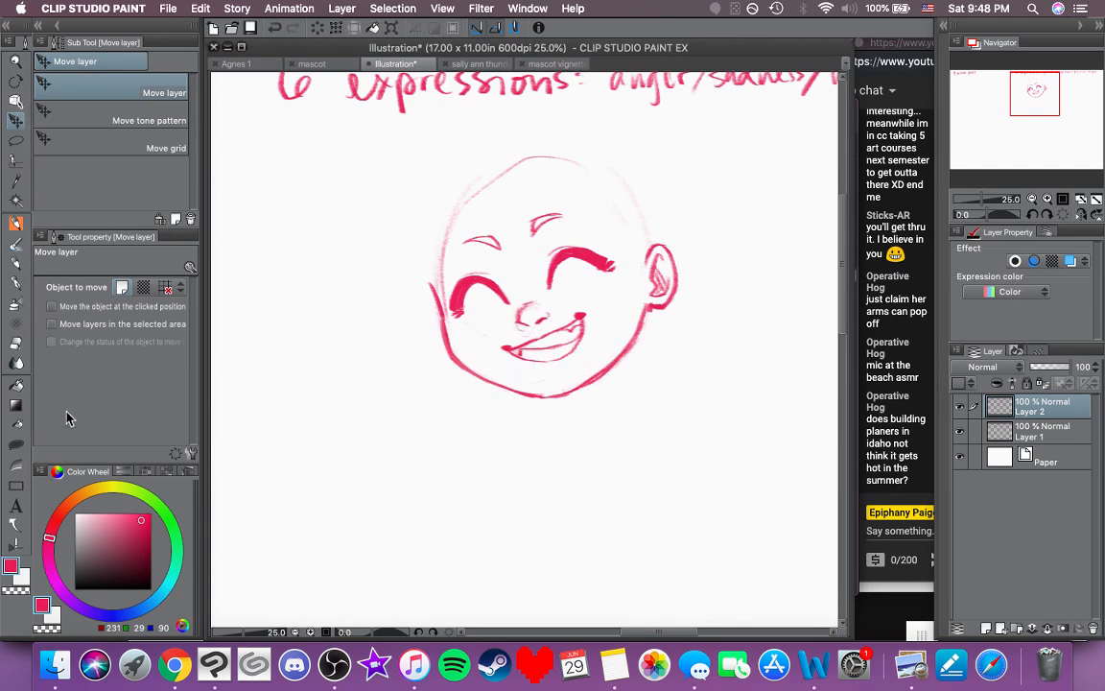
Step: Shade light blush strokes on both cheeks with the pencil and add tooth lines and a small mark under the mouth
key(p)
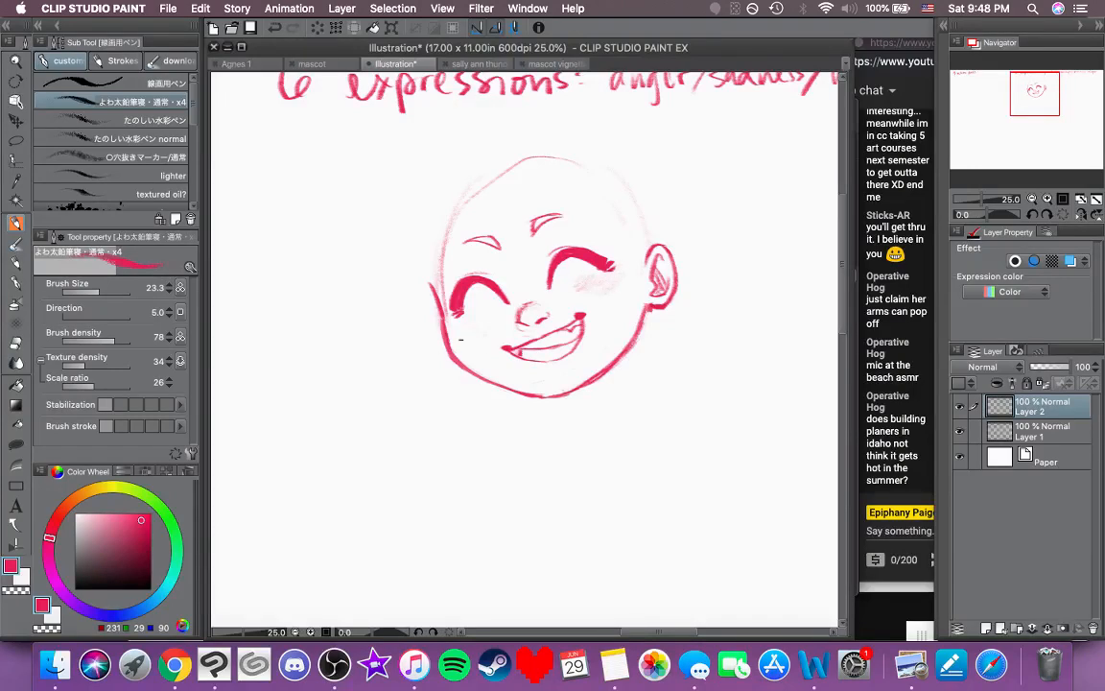
drag(453, 337, 478, 318)
drag(531, 354, 560, 371)
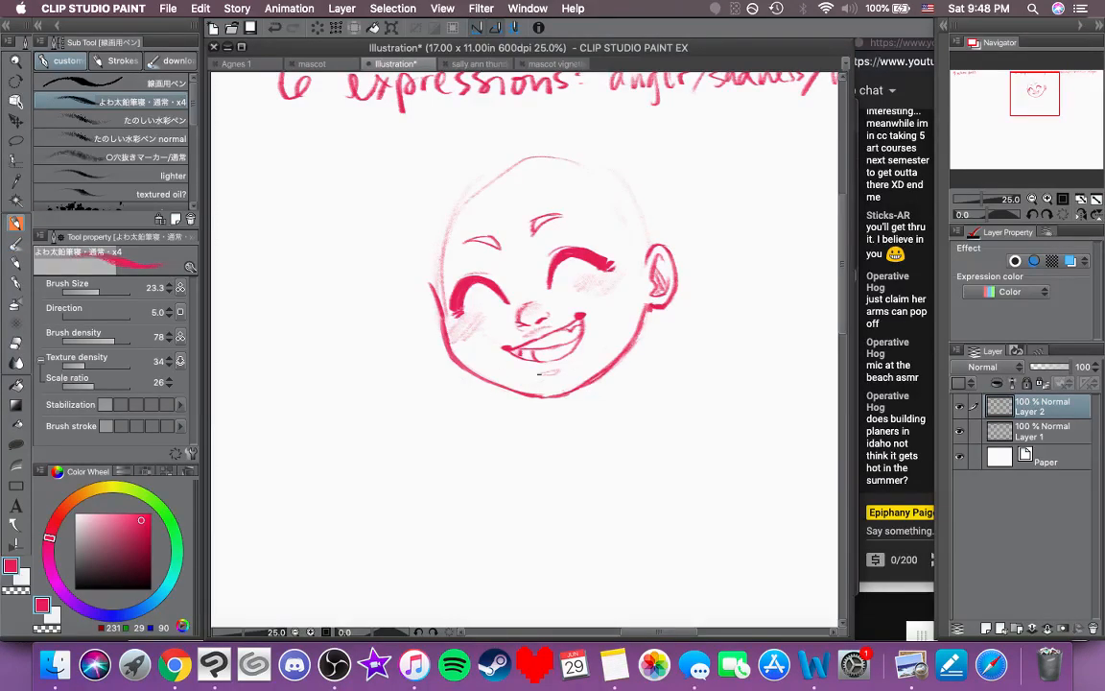
Step: Draw a short neck line below the right side of the jaw, undoing the extra strokes
mouse_move(634, 363)
mouse_down()
mouse_move(629, 387)
mouse_move(602, 389)
mouse_up()
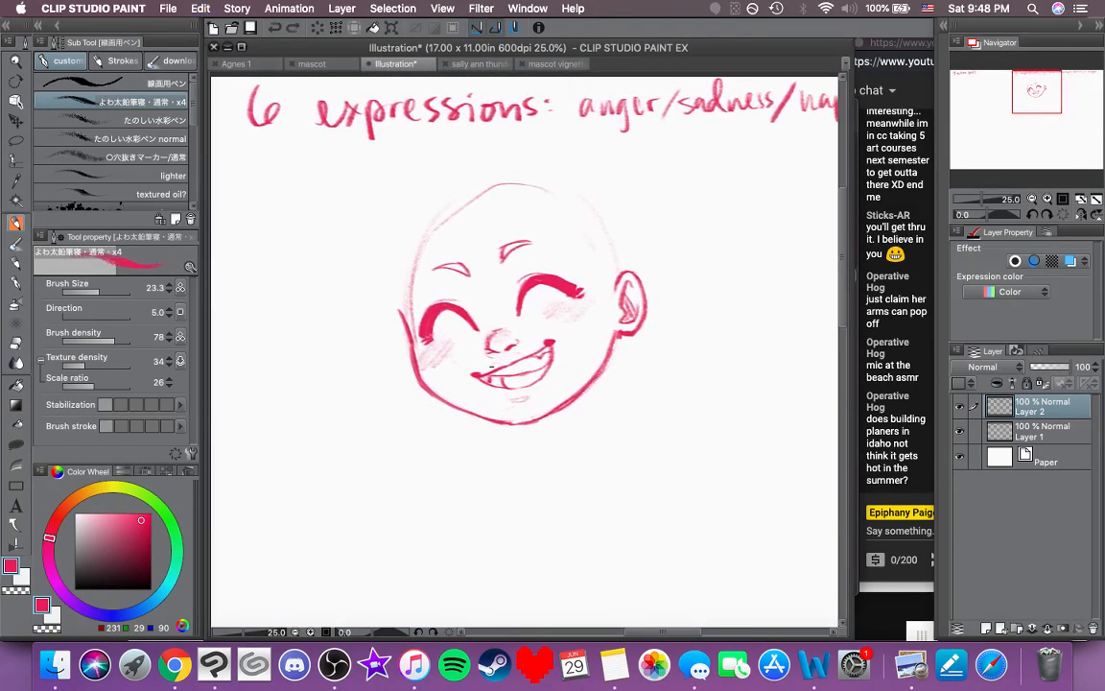
mouse_move(583, 451)
mouse_down()
mouse_move(565, 456)
mouse_move(585, 435)
mouse_up()
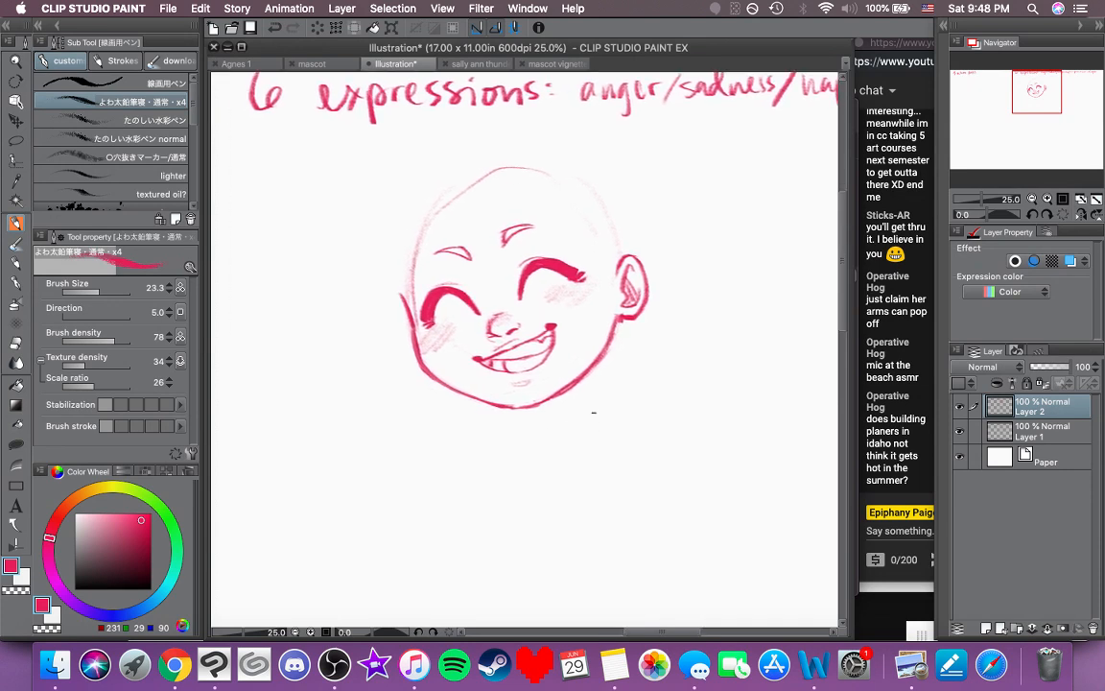
mouse_move(592, 373)
mouse_down()
mouse_move(585, 404)
mouse_move(591, 368)
mouse_move(529, 416)
mouse_up()
key(super+z)
key(super+z)
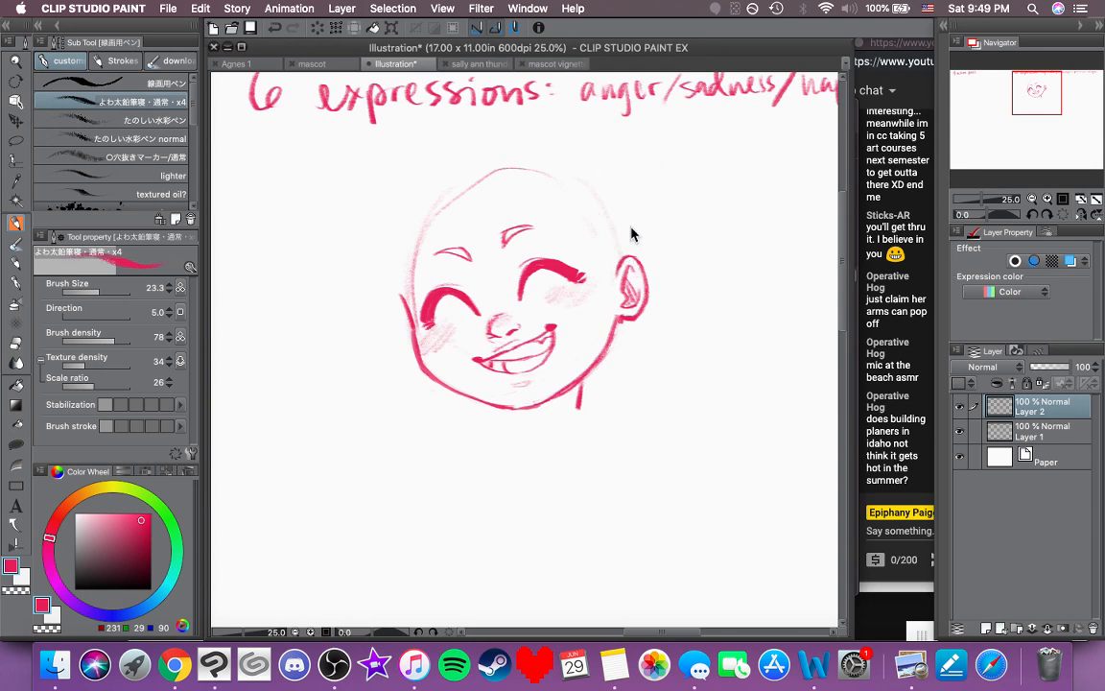
Step: Narrow the head sketch to 97% of its width with a transform and move it straight down, away from the heading
key(super+minus)
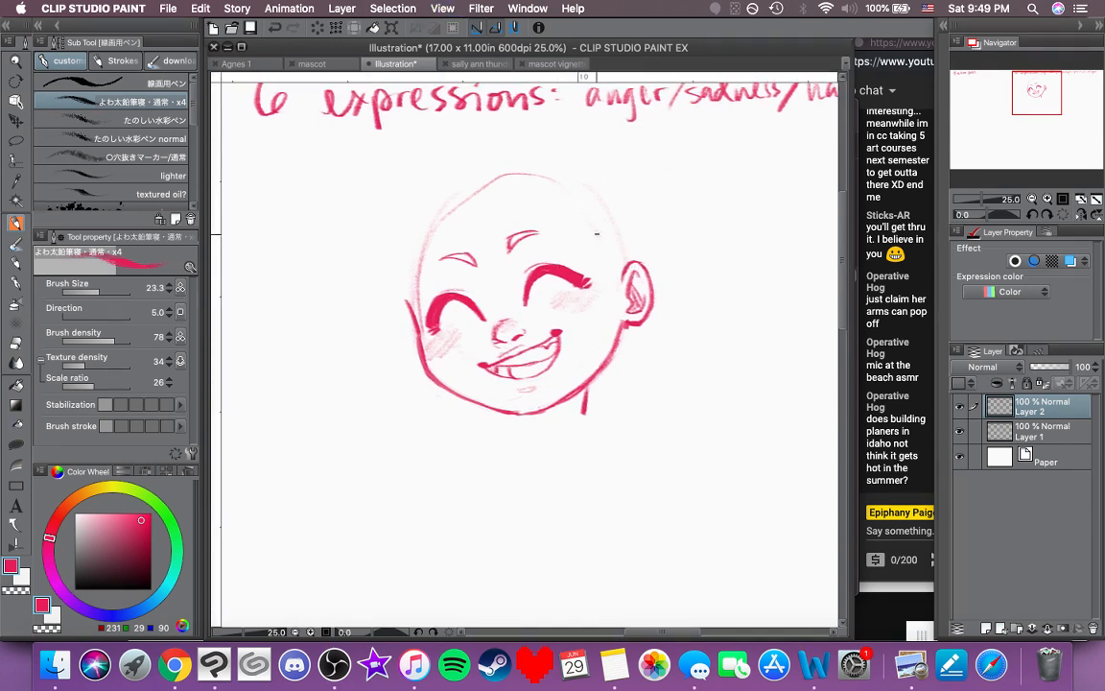
key(super+r)
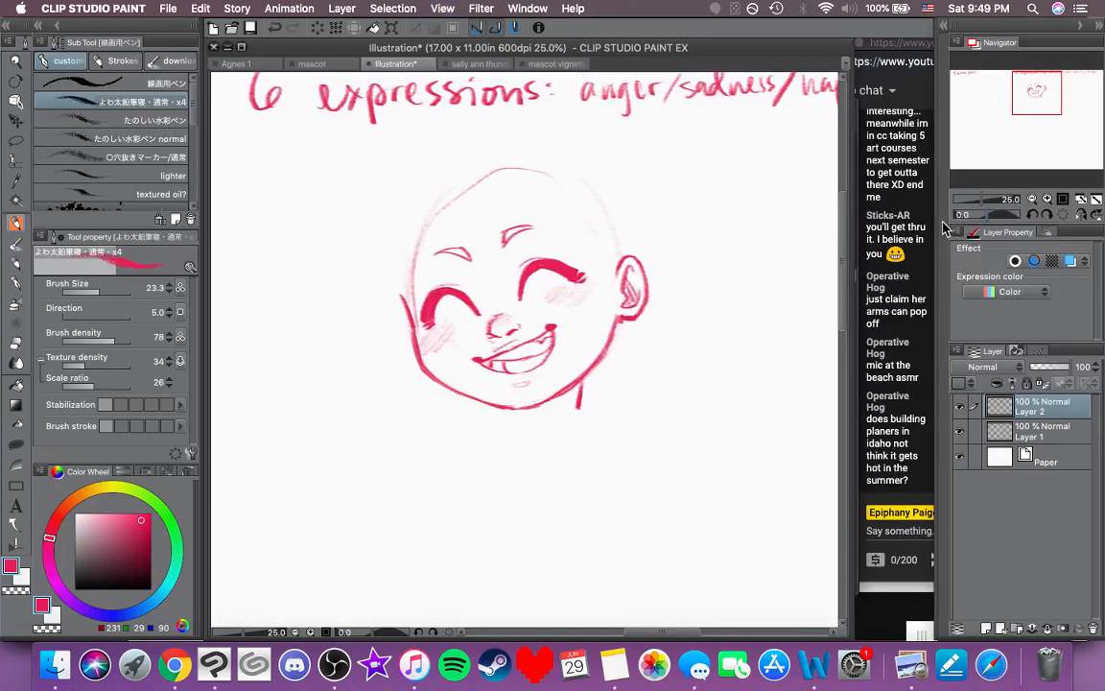
key(super+z)
key(super+t)
drag(653, 285, 644, 286)
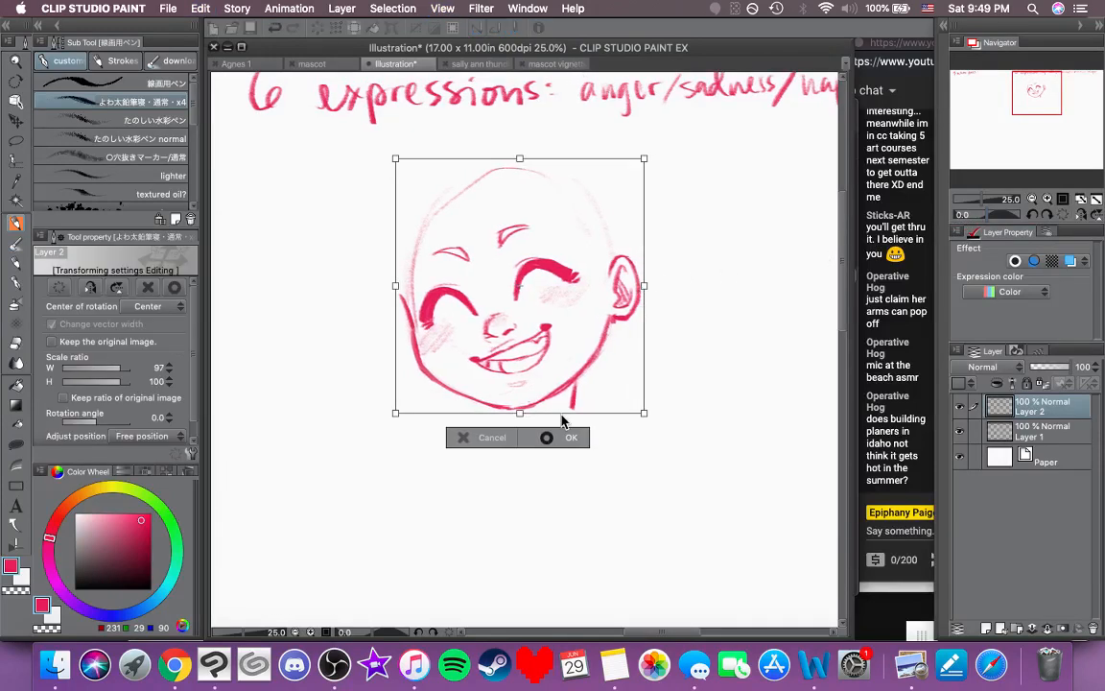
key(Return)
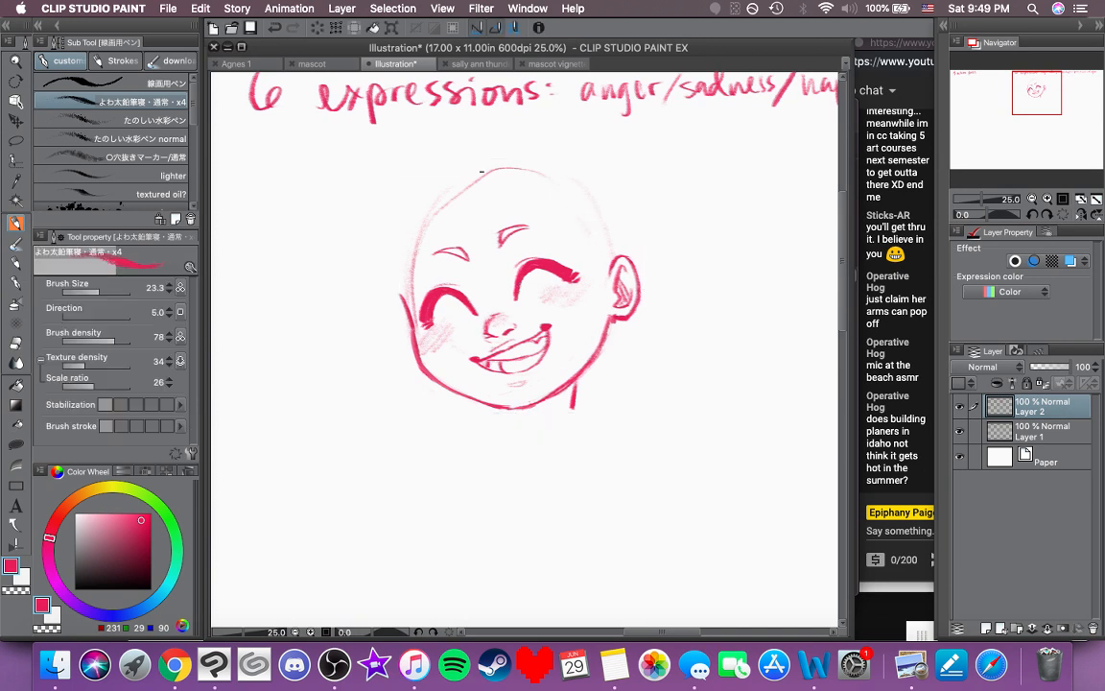
click(15, 120)
drag(570, 246, 570, 305)
Step: Sketch the rounded outer contour of the hair around the skull with light pencil strokes
click(17, 244)
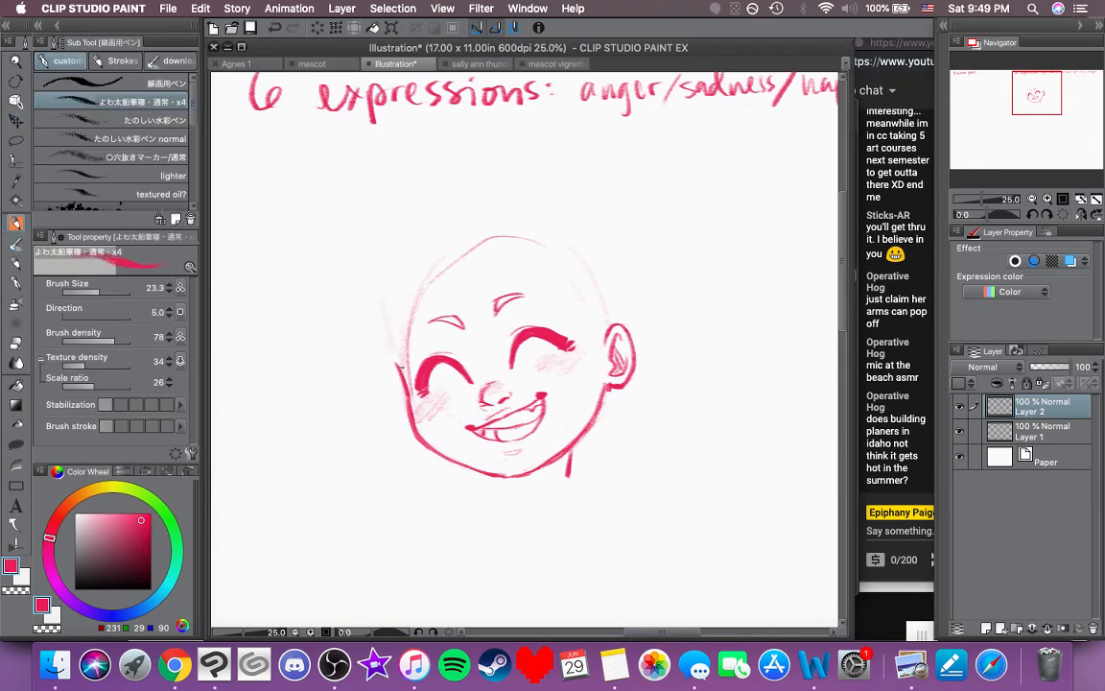
drag(416, 265, 394, 370)
mouse_move(476, 237)
mouse_down()
mouse_move(395, 281)
mouse_move(429, 251)
mouse_move(383, 340)
mouse_up()
drag(395, 281, 399, 380)
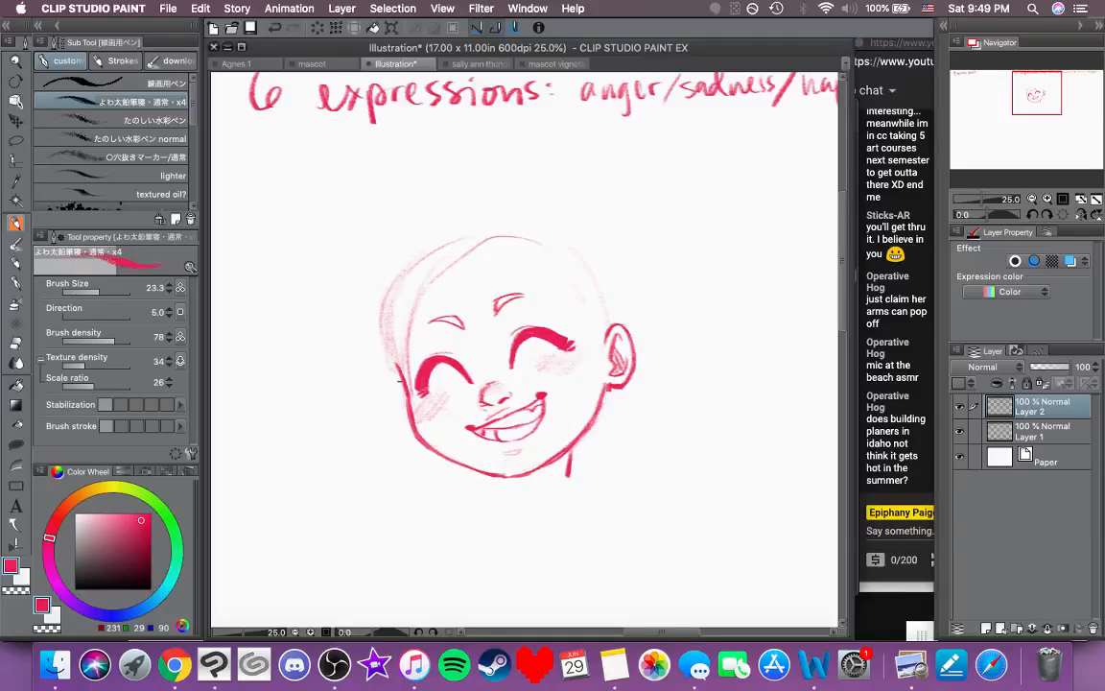
drag(530, 232, 594, 312)
mouse_move(398, 261)
mouse_down()
mouse_move(505, 204)
mouse_move(559, 225)
mouse_move(596, 258)
mouse_move(619, 317)
mouse_up()
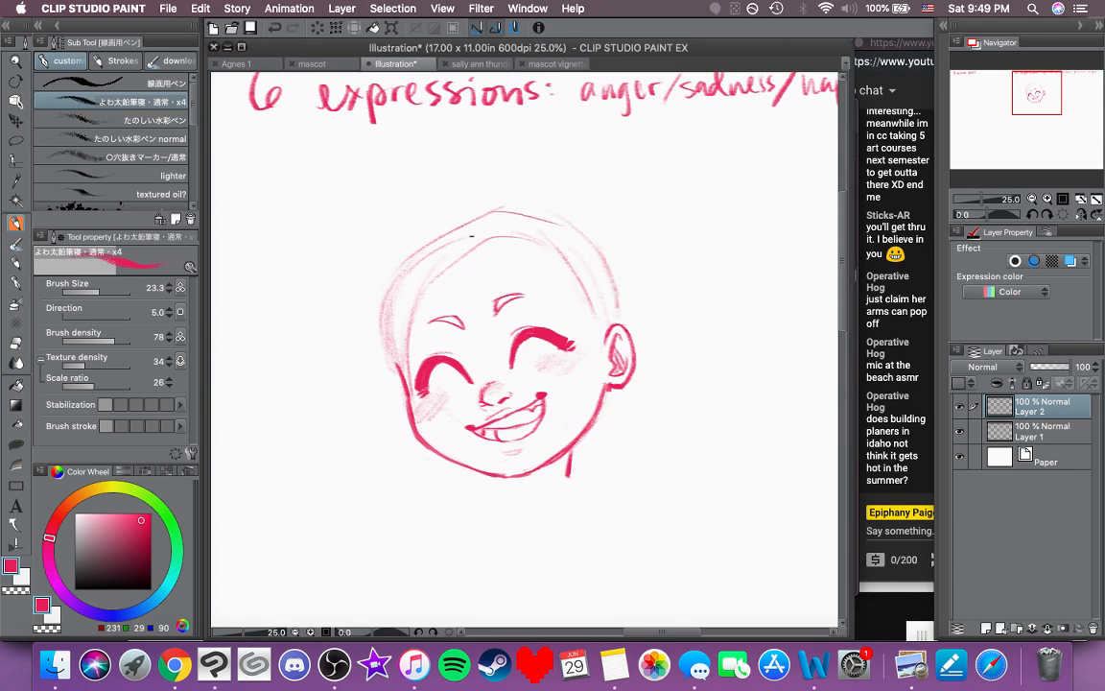
drag(505, 205, 408, 245)
Step: Rough in the hair parting, the long left side strand, the right hairline and a lock below the ear
mouse_move(460, 203)
mouse_down()
mouse_move(393, 271)
mouse_move(382, 470)
mouse_up()
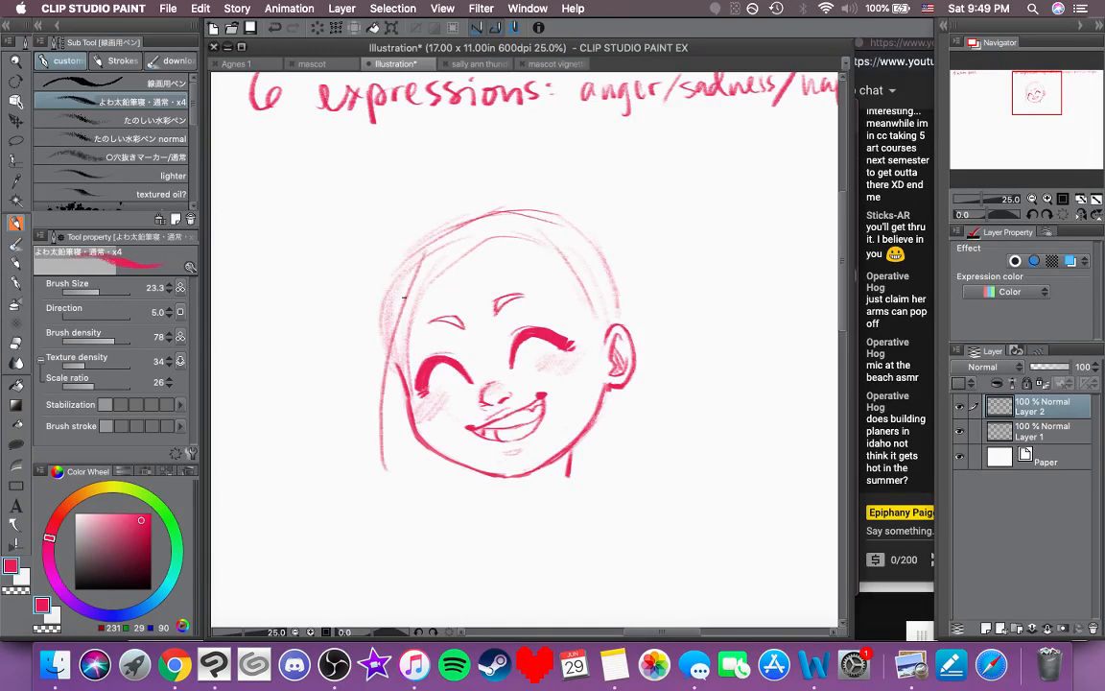
drag(434, 252, 418, 262)
mouse_move(458, 213)
mouse_down()
mouse_move(438, 255)
mouse_move(445, 244)
mouse_move(599, 317)
mouse_up()
drag(624, 386, 639, 445)
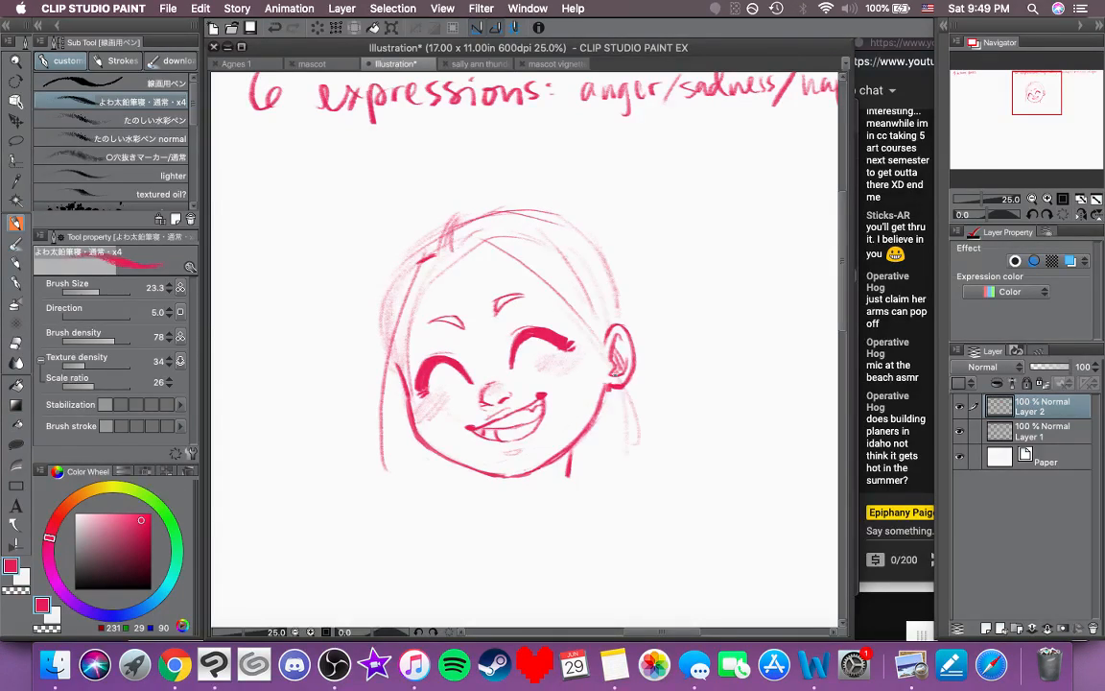
drag(380, 419, 400, 488)
Step: Draw the neck and the folded hoodie collar beneath the chin, and shade the shadow on the neck
mouse_move(504, 478)
mouse_down()
mouse_move(528, 516)
mouse_move(583, 476)
mouse_move(525, 517)
mouse_up()
mouse_move(566, 469)
mouse_down()
mouse_move(568, 484)
mouse_move(595, 469)
mouse_move(614, 495)
mouse_up()
mouse_move(415, 419)
mouse_down()
mouse_move(478, 480)
mouse_move(441, 484)
mouse_move(437, 497)
mouse_move(537, 533)
mouse_up()
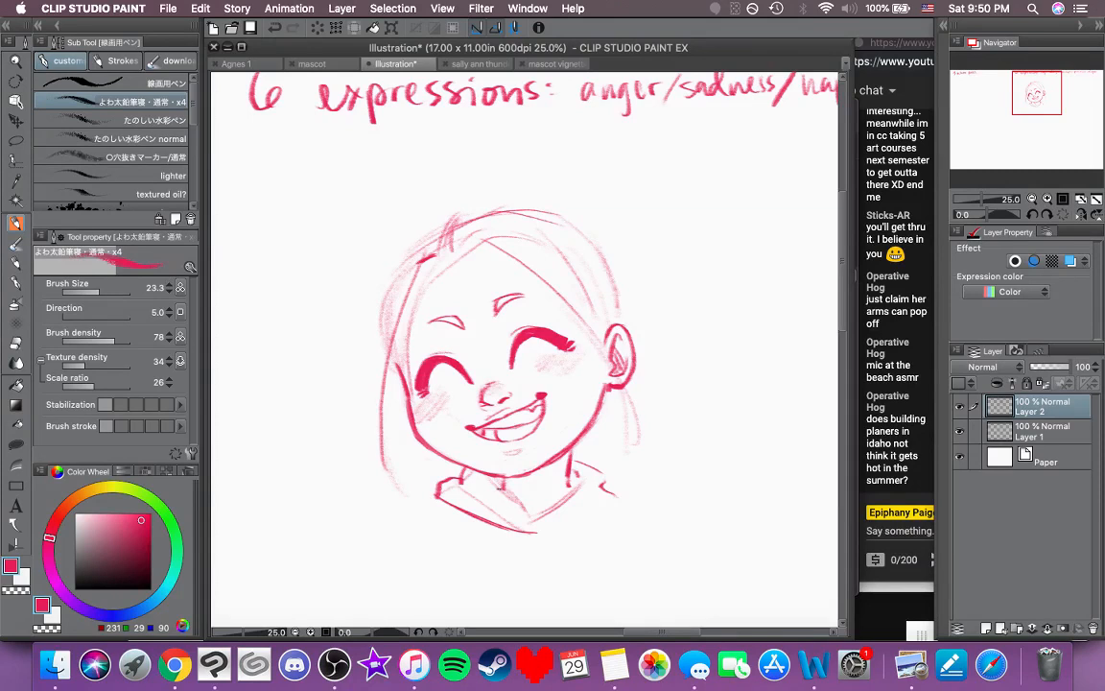
drag(495, 477, 532, 520)
mouse_move(469, 486)
mouse_down()
mouse_move(524, 525)
mouse_move(612, 500)
mouse_move(579, 485)
mouse_move(537, 523)
mouse_up()
drag(600, 498, 586, 519)
mouse_move(582, 466)
mouse_down()
mouse_move(608, 479)
mouse_move(609, 493)
mouse_up()
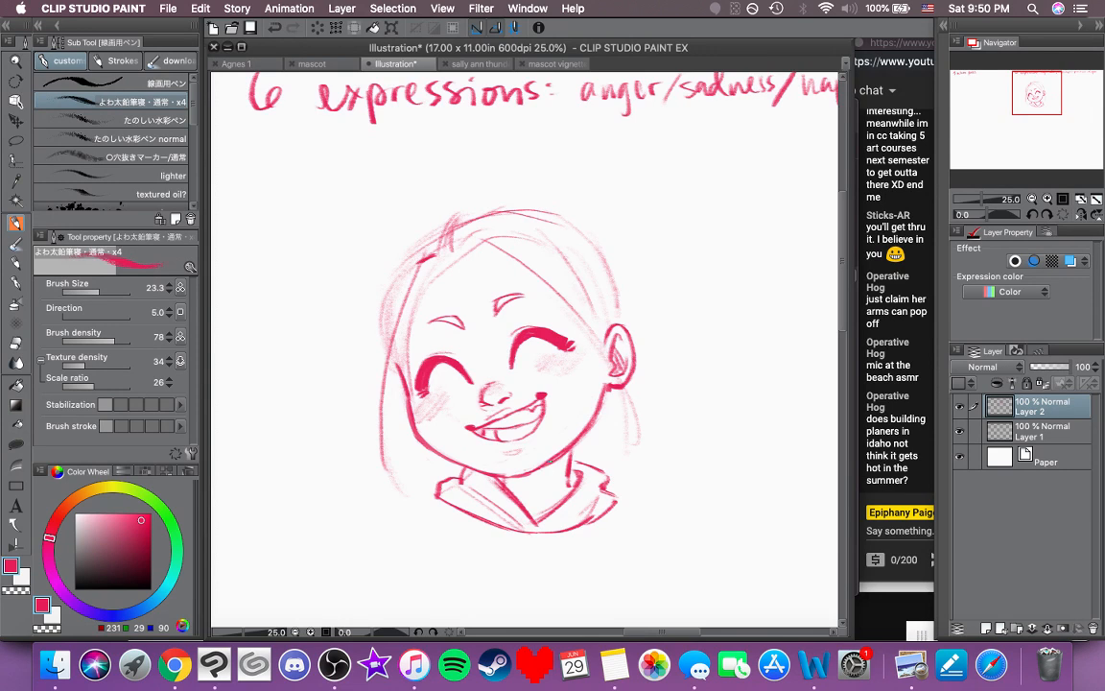
mouse_move(532, 472)
mouse_down()
mouse_move(553, 481)
mouse_move(562, 464)
mouse_move(540, 483)
mouse_move(533, 475)
mouse_move(575, 484)
mouse_move(574, 471)
mouse_up()
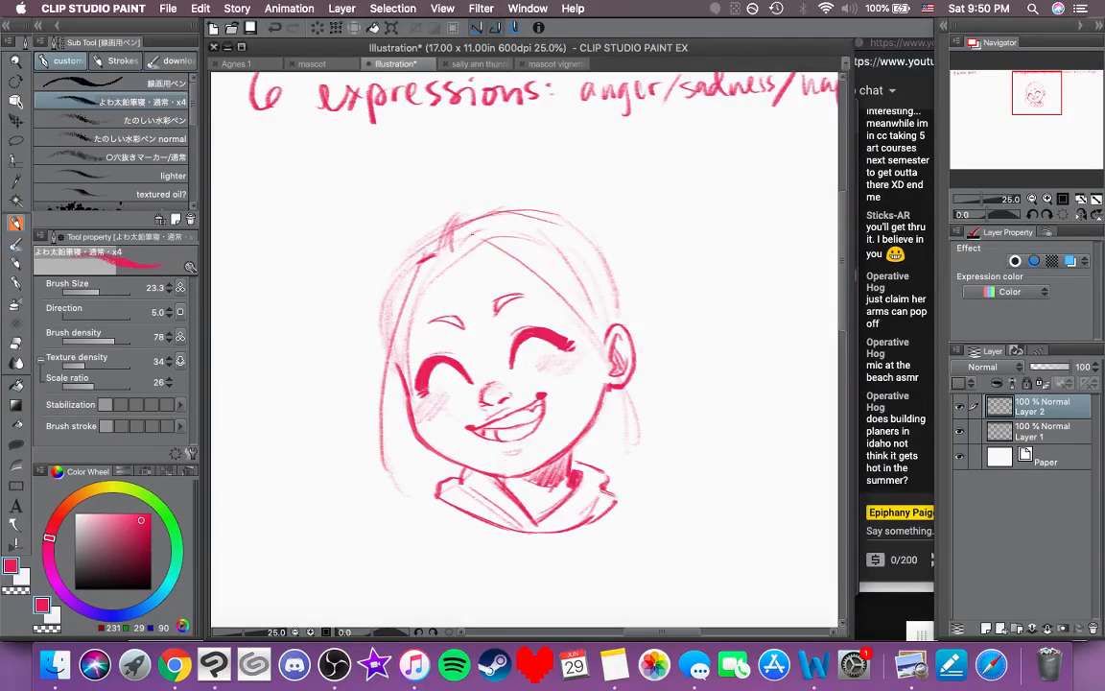
Step: Darken the right fringe sweeping from the parting across the ear and define the lock hanging below it
mouse_move(434, 213)
mouse_down()
mouse_move(410, 224)
mouse_move(566, 301)
mouse_move(606, 362)
mouse_move(633, 459)
mouse_move(641, 376)
mouse_up()
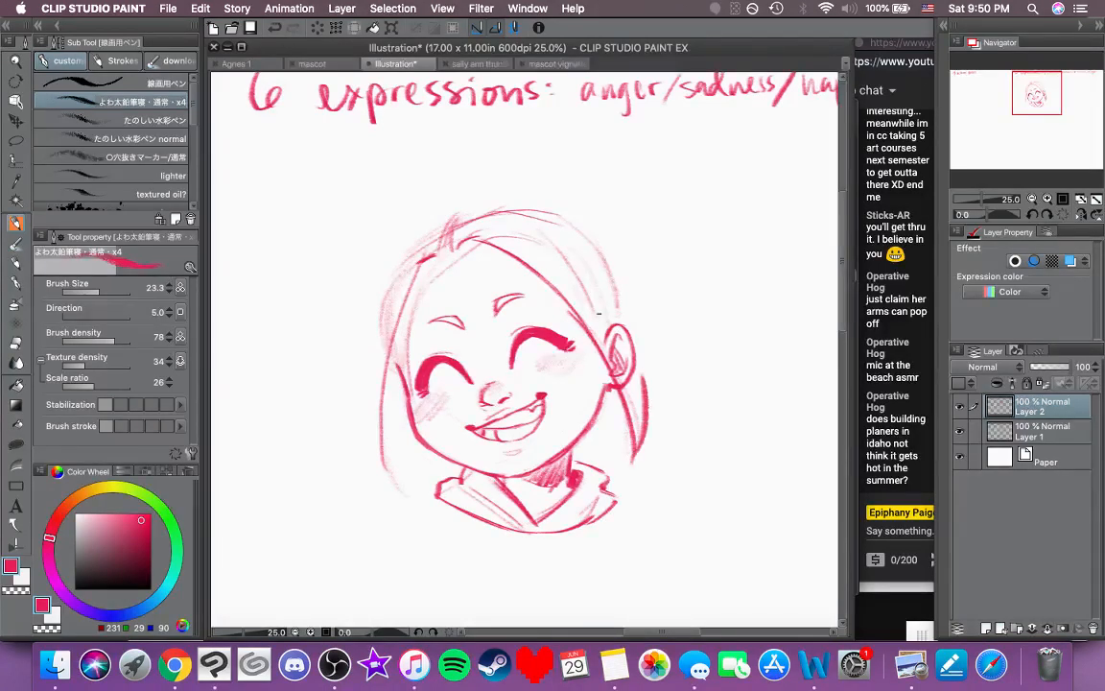
mouse_move(465, 229)
mouse_down()
mouse_move(509, 252)
mouse_move(629, 365)
mouse_move(622, 346)
mouse_up()
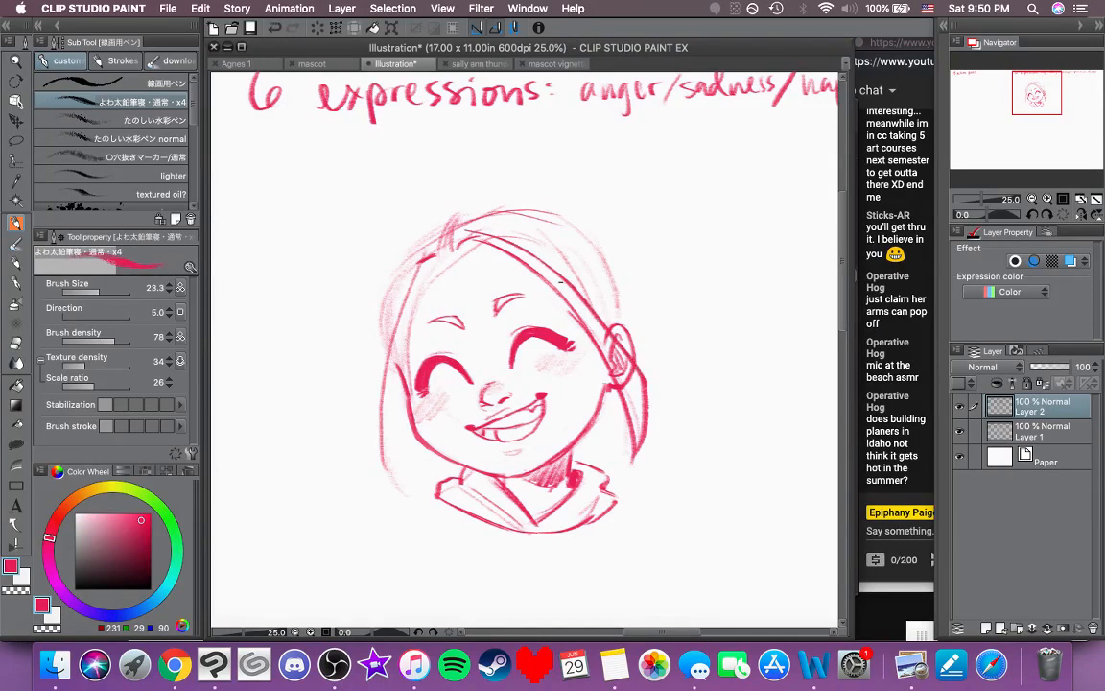
drag(518, 256, 628, 354)
Step: Define the left side lock with darker strokes from the parting down to a pointed tip beside the jaw
drag(422, 259, 404, 309)
mouse_move(428, 256)
mouse_down()
mouse_move(365, 367)
mouse_move(355, 437)
mouse_up()
drag(376, 326, 352, 443)
drag(363, 357, 354, 466)
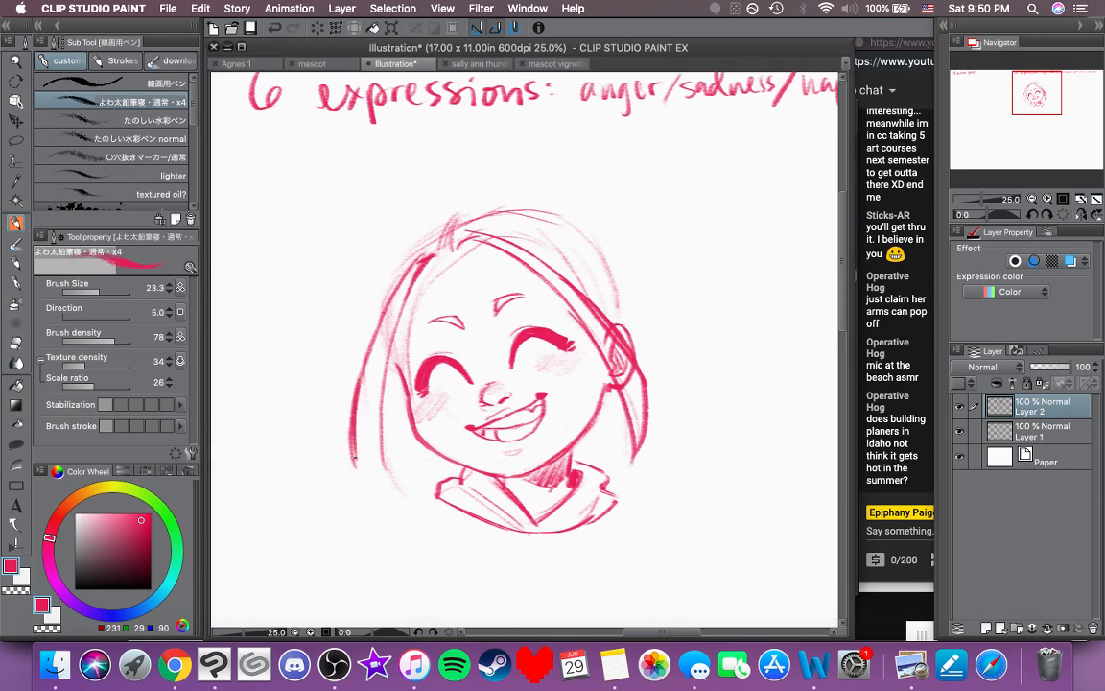
mouse_move(357, 413)
mouse_down()
mouse_move(362, 470)
mouse_move(393, 495)
mouse_move(347, 445)
mouse_up()
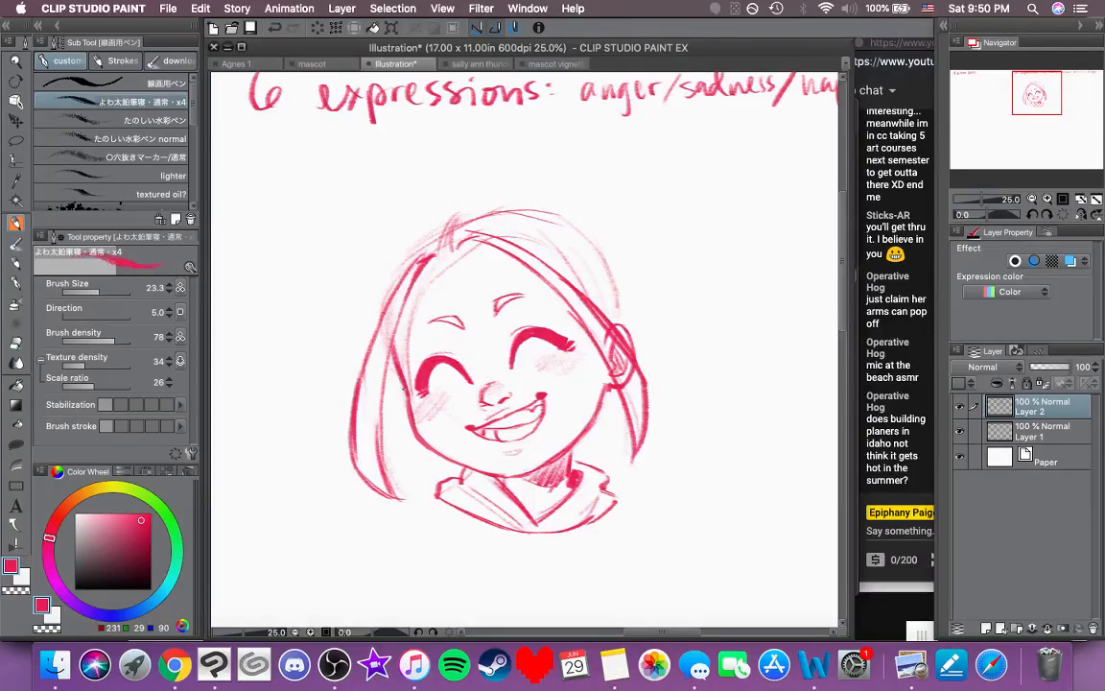
mouse_move(398, 388)
mouse_down()
mouse_move(408, 419)
mouse_move(403, 397)
mouse_up()
Step: Select both eyebrows with the Selection pen, shift them slightly to the left, and deselect them
click(15, 159)
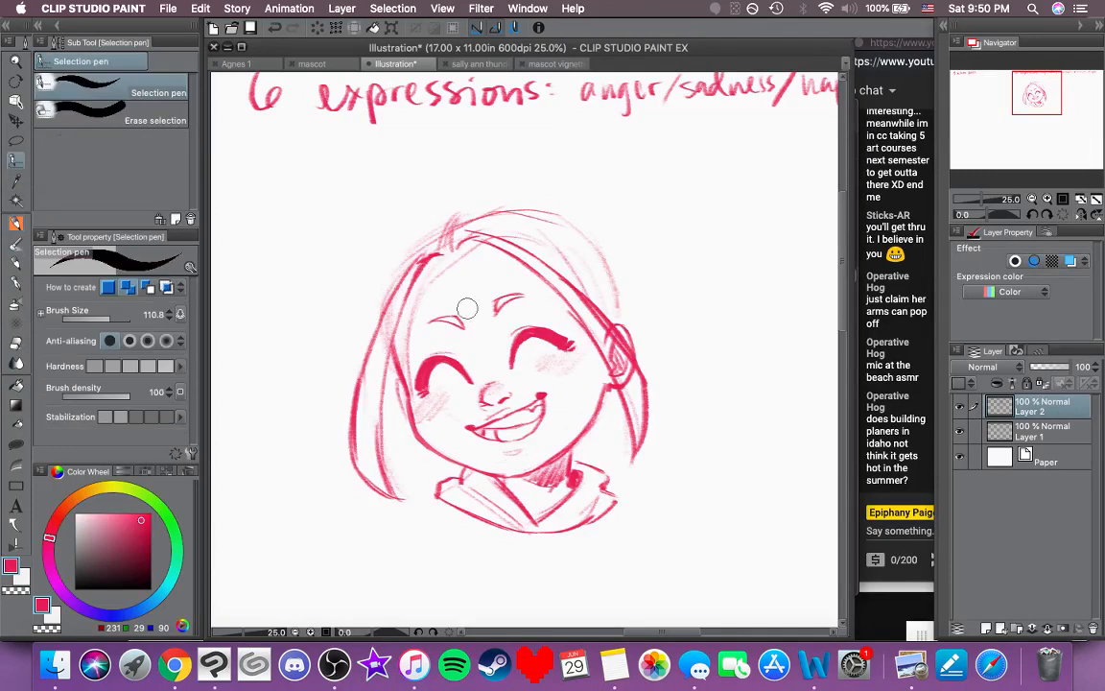
mouse_move(470, 309)
mouse_down()
mouse_move(452, 324)
mouse_move(430, 320)
mouse_move(522, 292)
mouse_move(518, 301)
mouse_up()
click(15, 119)
drag(418, 292, 412, 295)
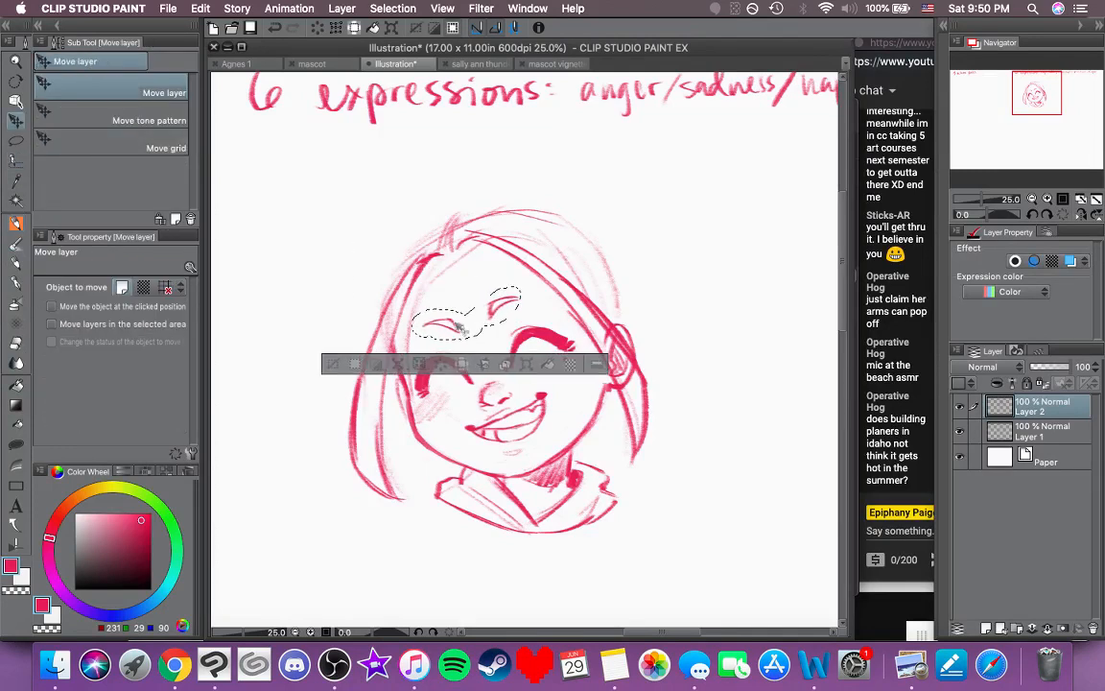
click(331, 363)
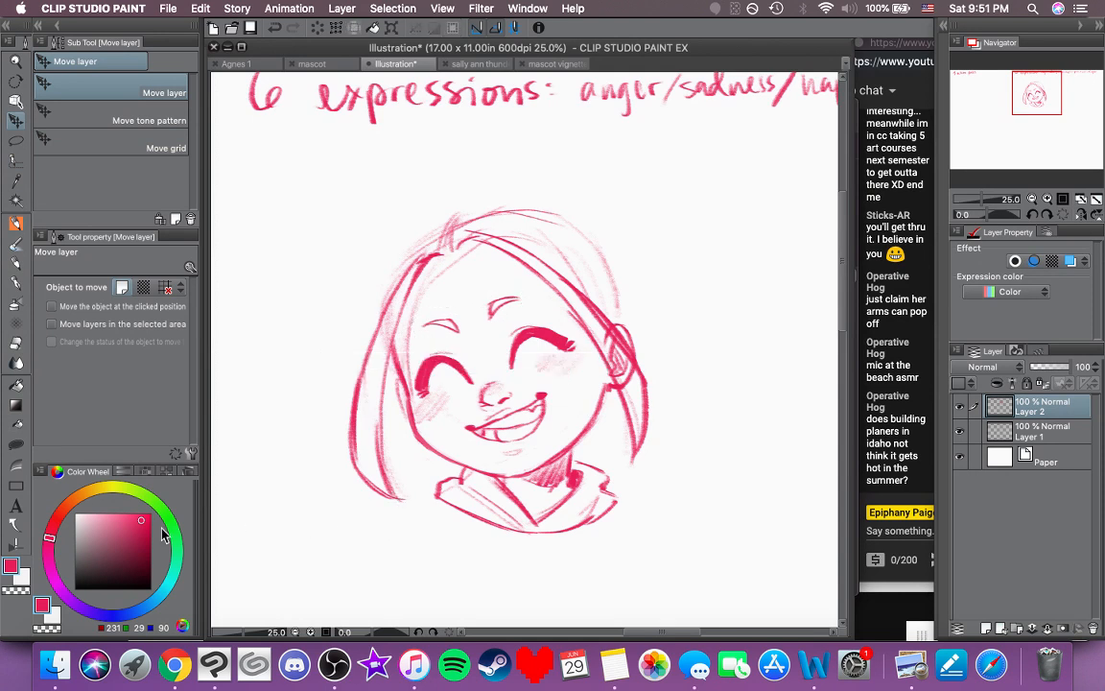
Step: Sketch the left hair bun with its round hair-tie beads and place matching beads on the right side
click(16, 224)
mouse_move(442, 219)
mouse_down()
mouse_move(381, 260)
mouse_move(375, 302)
mouse_move(371, 258)
mouse_move(376, 274)
mouse_move(362, 260)
mouse_move(374, 289)
mouse_up()
mouse_move(381, 245)
mouse_down()
mouse_move(371, 270)
mouse_move(376, 248)
mouse_move(357, 205)
mouse_move(334, 215)
mouse_move(315, 280)
mouse_move(345, 339)
mouse_up()
mouse_move(392, 219)
mouse_down()
mouse_move(338, 209)
mouse_move(319, 303)
mouse_move(289, 271)
mouse_move(363, 352)
mouse_up()
mouse_move(558, 200)
mouse_down()
mouse_move(566, 228)
mouse_move(577, 219)
mouse_move(566, 229)
mouse_move(559, 200)
mouse_move(547, 213)
mouse_move(558, 197)
mouse_up()
Step: Outline the large fan-shaped right bun and strengthen the hair contour over the top of the head
mouse_move(557, 150)
mouse_down()
mouse_move(553, 191)
mouse_move(575, 184)
mouse_move(579, 148)
mouse_move(642, 155)
mouse_move(678, 259)
mouse_up()
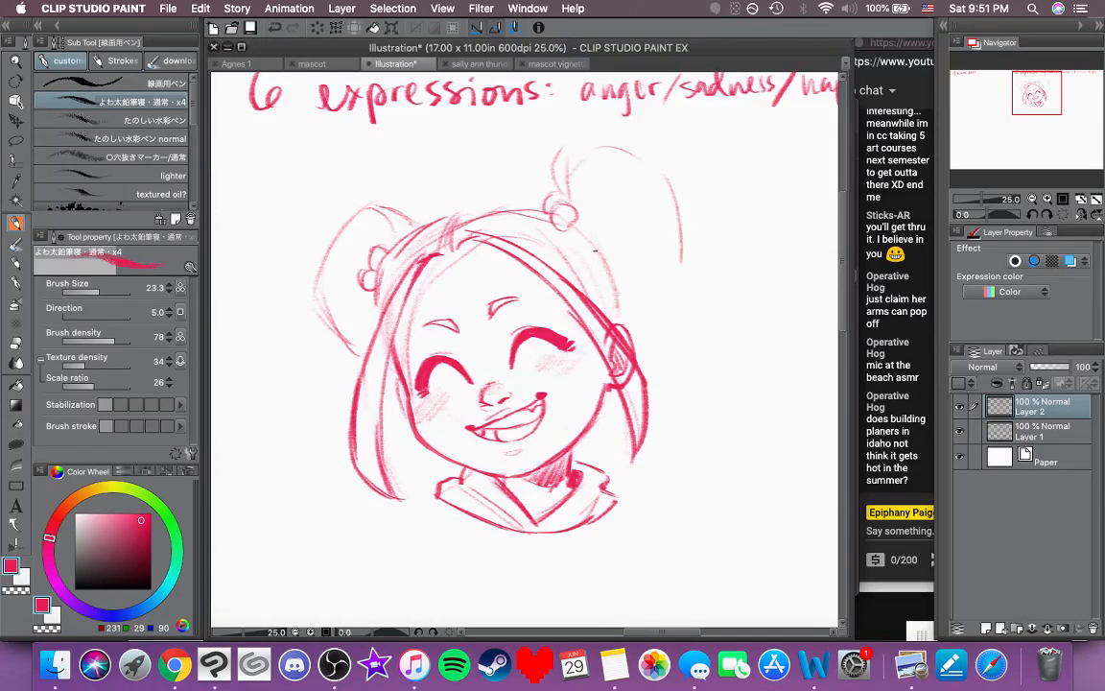
mouse_move(585, 245)
mouse_down()
mouse_move(636, 301)
mouse_move(601, 265)
mouse_move(668, 287)
mouse_up()
mouse_move(568, 176)
mouse_down()
mouse_move(605, 140)
mouse_move(658, 173)
mouse_move(680, 200)
mouse_move(684, 260)
mouse_up()
mouse_move(456, 219)
mouse_down()
mouse_move(540, 193)
mouse_move(465, 219)
mouse_move(536, 197)
mouse_move(506, 200)
mouse_up()
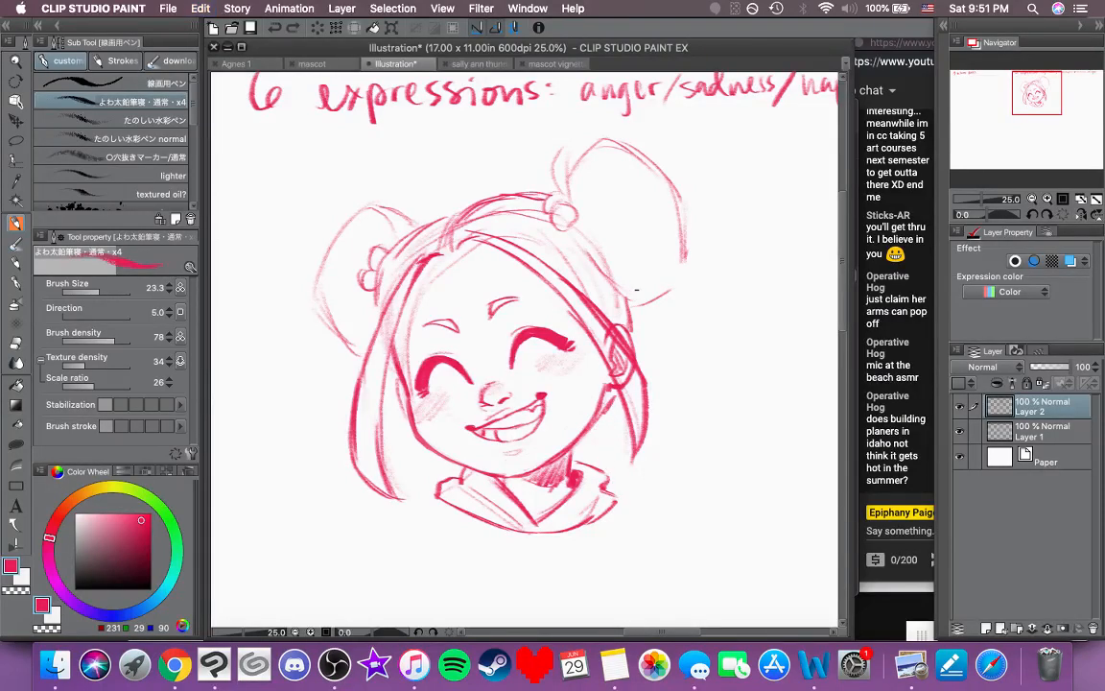
Step: Draw strand lines radiating from the hair tie through the right bun and shape its scalloped outer edge, redoing unsatisfactory strokes
drag(627, 302, 679, 284)
mouse_move(581, 214)
mouse_down()
mouse_move(683, 256)
mouse_move(693, 230)
mouse_move(688, 257)
mouse_up()
mouse_move(614, 240)
mouse_down()
mouse_move(588, 219)
mouse_move(644, 287)
mouse_move(660, 267)
mouse_move(604, 229)
mouse_move(682, 277)
mouse_up()
mouse_move(585, 174)
mouse_down()
mouse_move(557, 151)
mouse_move(561, 199)
mouse_move(626, 153)
mouse_move(594, 192)
mouse_move(608, 143)
mouse_move(641, 153)
mouse_move(669, 168)
mouse_move(689, 227)
mouse_up()
key(super+z)
key(super+z)
mouse_move(587, 206)
mouse_down()
mouse_move(676, 198)
mouse_move(602, 205)
mouse_move(607, 228)
mouse_move(589, 218)
mouse_move(698, 256)
mouse_up()
key(super+z)
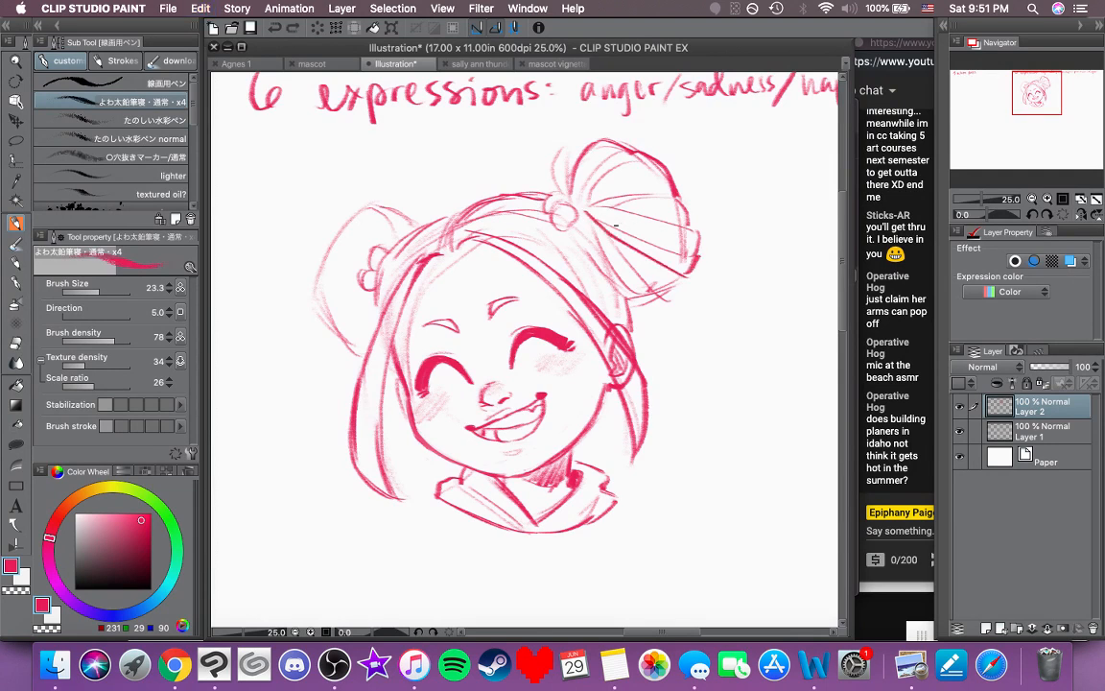
key(super+z)
drag(587, 213, 683, 254)
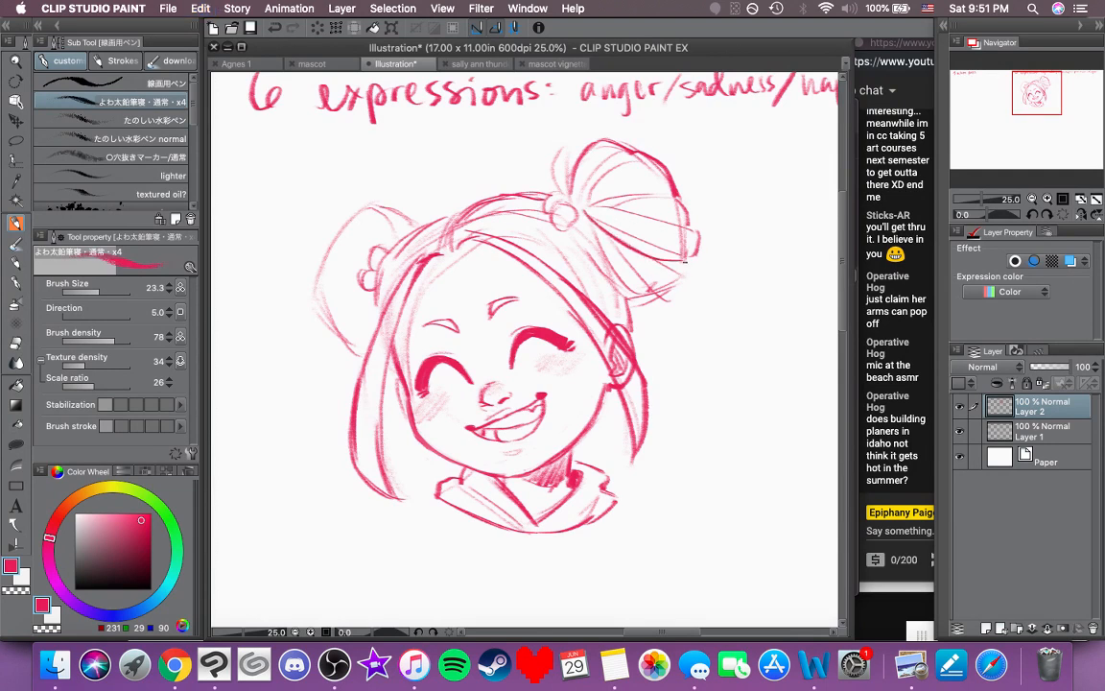
drag(588, 205, 687, 232)
Step: Draw a pointed loose strand along the underside of the right bun, redrawing its two edges
drag(599, 236, 662, 326)
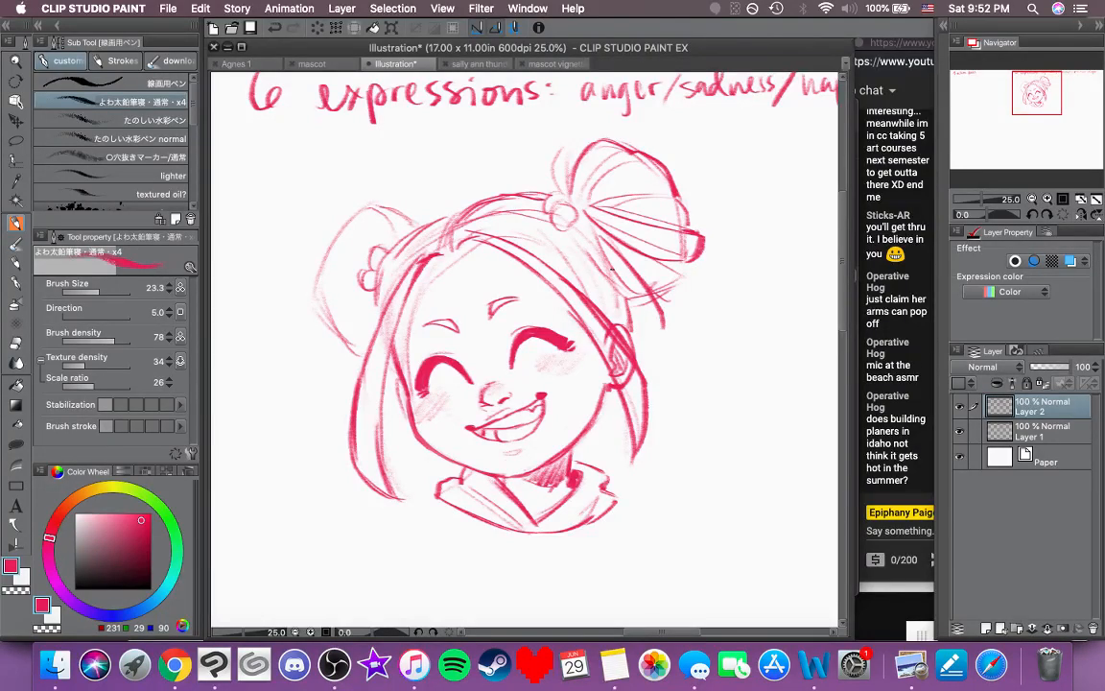
drag(612, 269, 664, 328)
key(super+z)
key(super+z)
drag(598, 237, 661, 322)
drag(614, 272, 662, 327)
mouse_move(616, 293)
mouse_down()
mouse_move(641, 302)
mouse_move(629, 301)
mouse_up()
drag(581, 228, 611, 290)
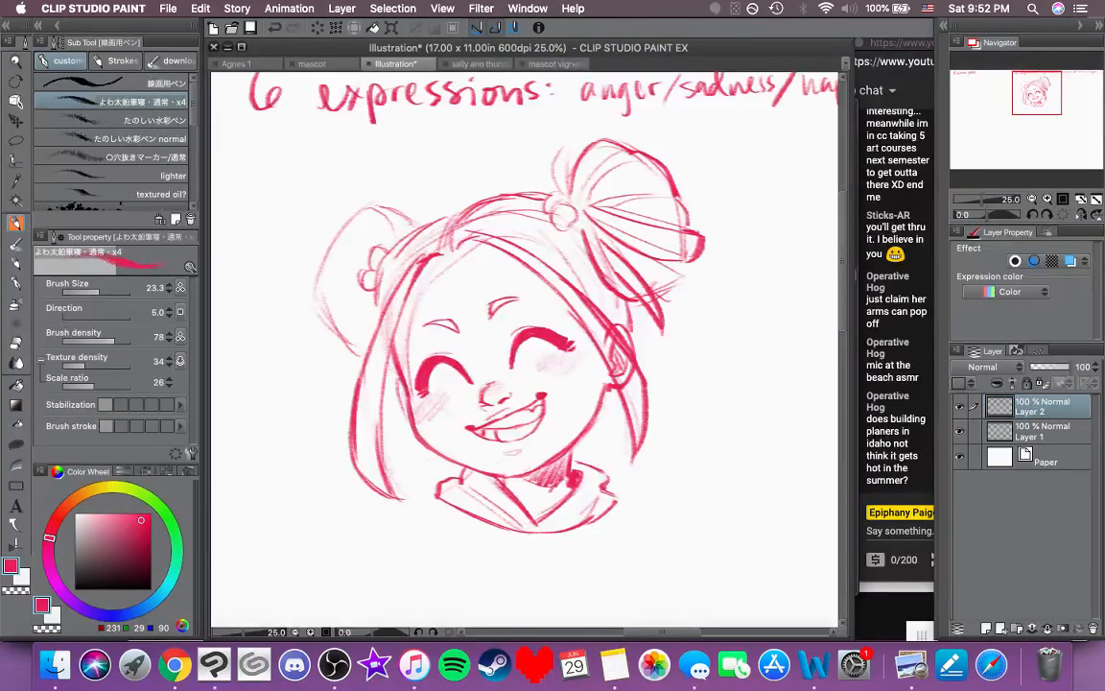
Step: Reinforce the right bun's lower edge and darken the two round hair-tie beads at its base
mouse_move(573, 222)
mouse_down()
mouse_move(617, 271)
mouse_move(678, 294)
mouse_move(692, 251)
mouse_move(678, 199)
mouse_move(745, 193)
mouse_up()
mouse_move(624, 237)
mouse_down()
mouse_move(663, 218)
mouse_move(648, 228)
mouse_move(670, 187)
mouse_up()
key(super+z)
key(super+z)
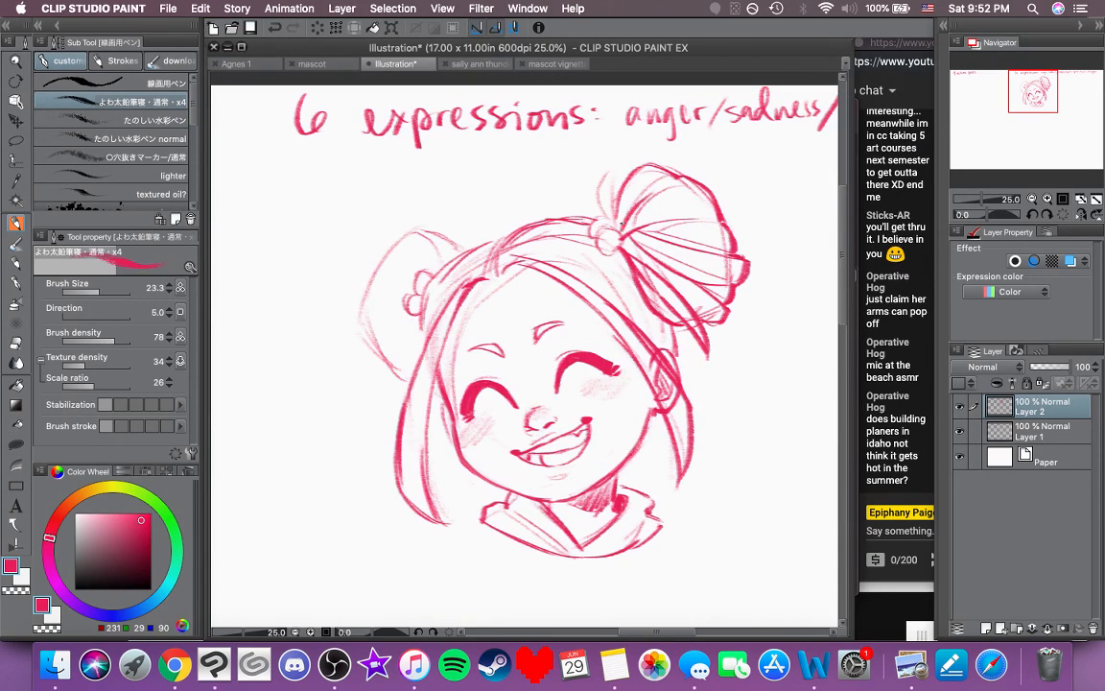
mouse_move(610, 228)
mouse_down()
mouse_move(616, 255)
mouse_move(610, 231)
mouse_up()
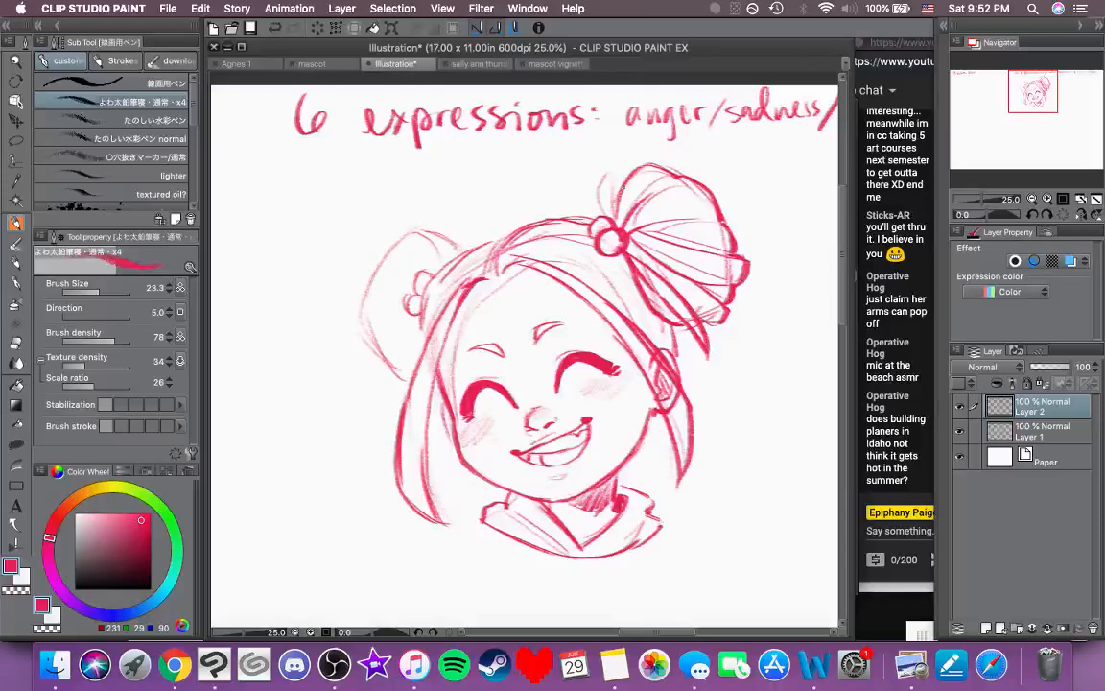
Step: Define the pointed tuft of hair rising above the hair-tie beads beside the right bun
drag(536, 203, 559, 234)
mouse_move(639, 198)
mouse_down()
mouse_move(626, 233)
mouse_move(635, 247)
mouse_move(662, 168)
mouse_move(651, 167)
mouse_up()
drag(561, 228, 605, 200)
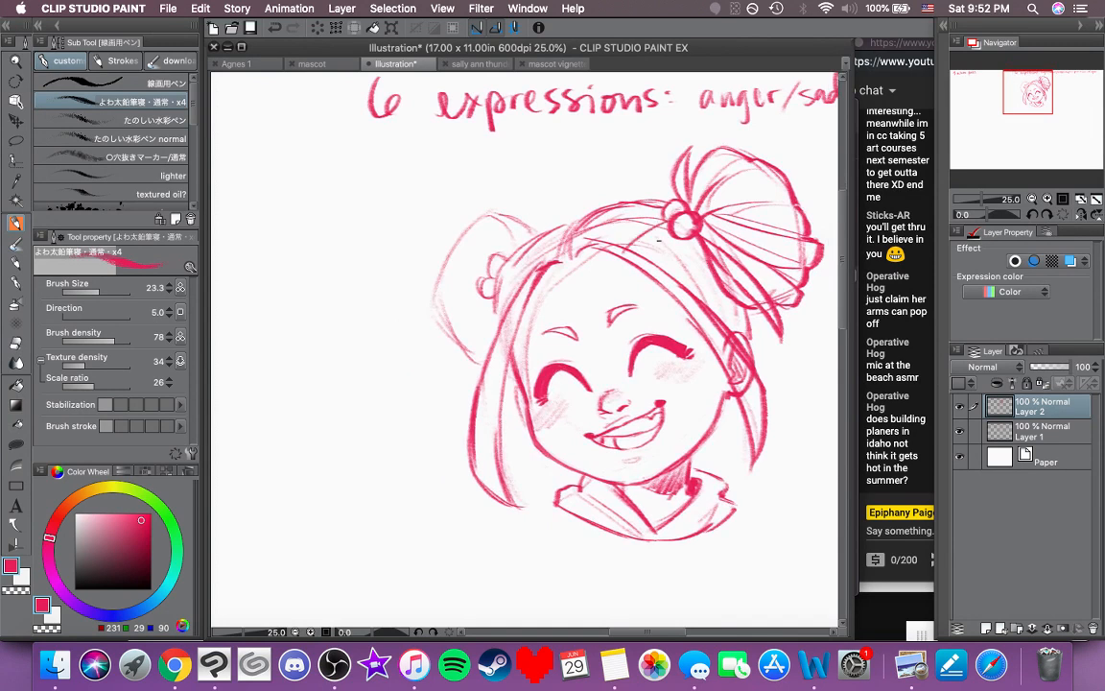
Step: Undo the last strokes below the hair tie and redraw short hair strands there and beside the right ear
key(super+z)
key(super+z)
mouse_move(628, 243)
mouse_down()
mouse_move(640, 256)
mouse_move(650, 241)
mouse_move(680, 257)
mouse_up()
drag(675, 242, 689, 289)
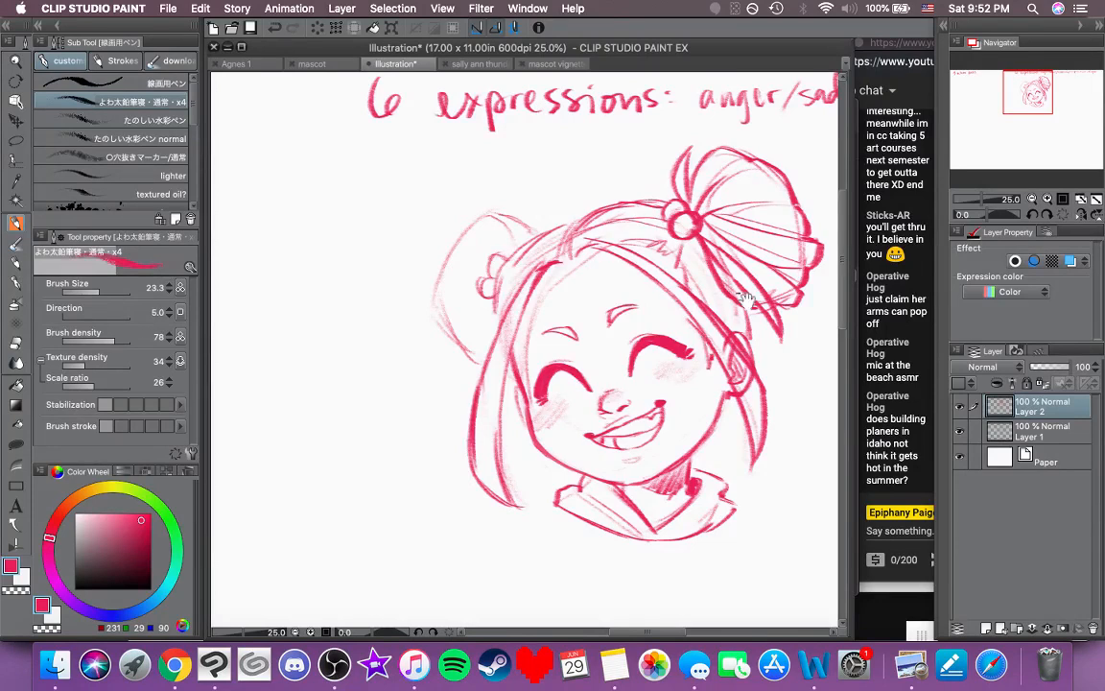
mouse_move(714, 301)
mouse_down()
mouse_move(684, 312)
mouse_move(679, 292)
mouse_move(686, 327)
mouse_move(705, 344)
mouse_up()
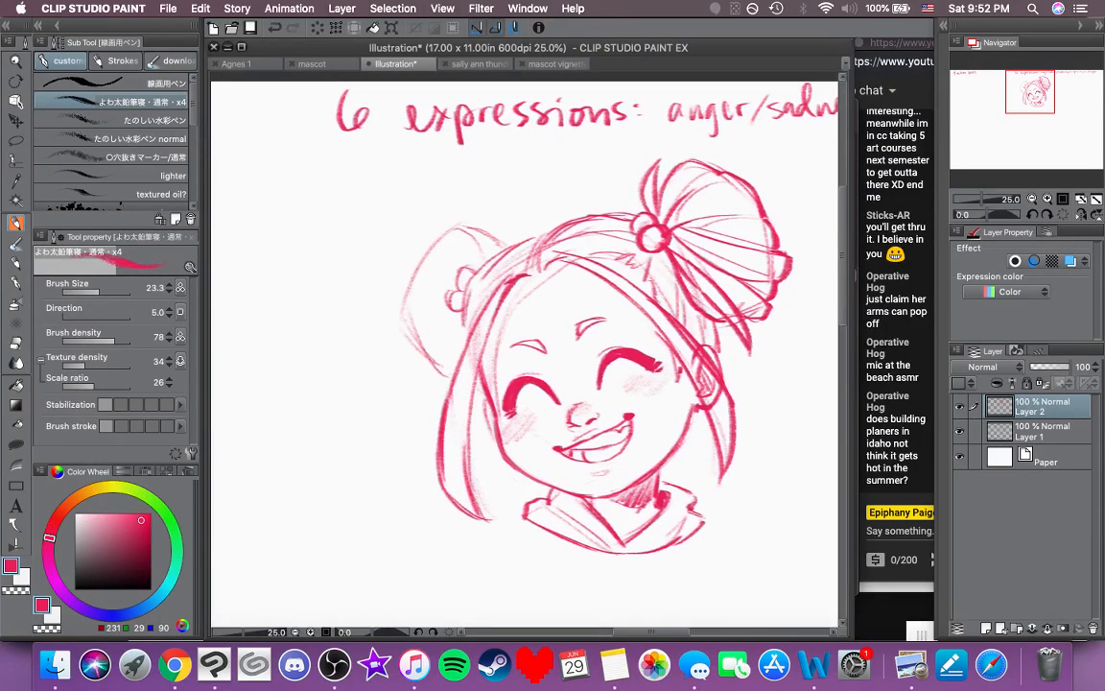
Step: Reinforce the hairline across the top of the head with short strands near the parting, undoing the last two strokes
drag(657, 252, 666, 287)
mouse_move(530, 225)
mouse_down()
mouse_move(572, 208)
mouse_move(558, 207)
mouse_move(566, 197)
mouse_up()
drag(505, 246, 524, 231)
drag(625, 266, 694, 252)
mouse_move(533, 271)
mouse_down()
mouse_move(587, 260)
mouse_move(589, 244)
mouse_move(611, 240)
mouse_move(545, 252)
mouse_move(537, 269)
mouse_up()
key(super+z)
key(super+z)
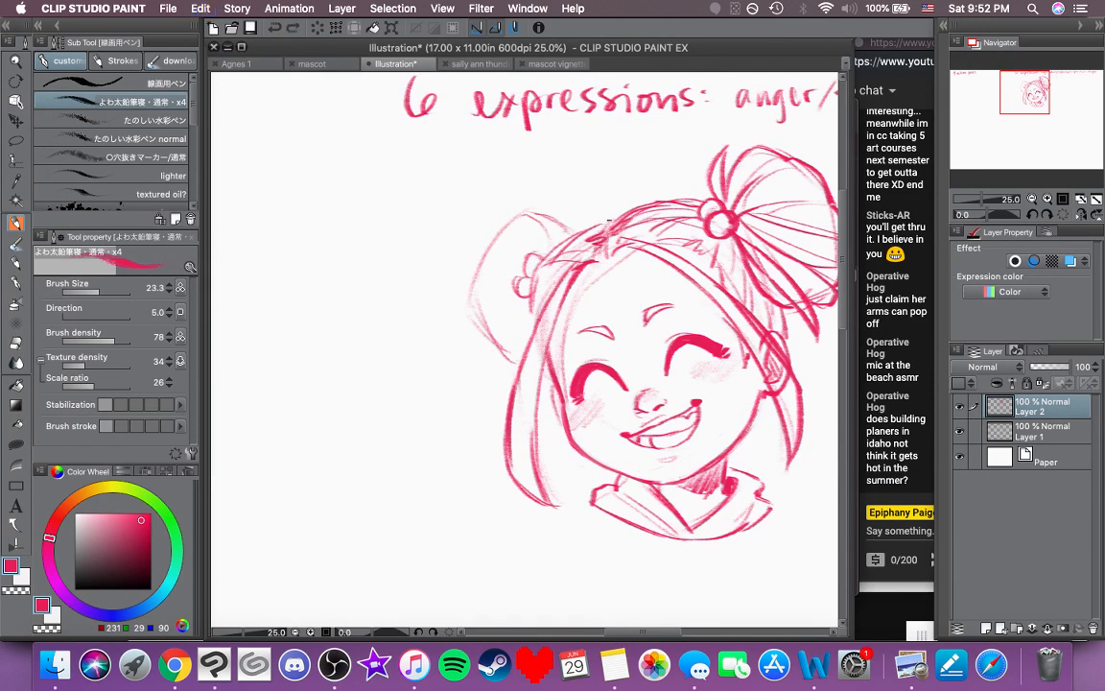
Step: Define the left bun with a pointed tuft, a firmer outer outline and folds radiating from its hair-tie beads
mouse_move(552, 198)
mouse_down()
mouse_move(475, 254)
mouse_move(475, 298)
mouse_up()
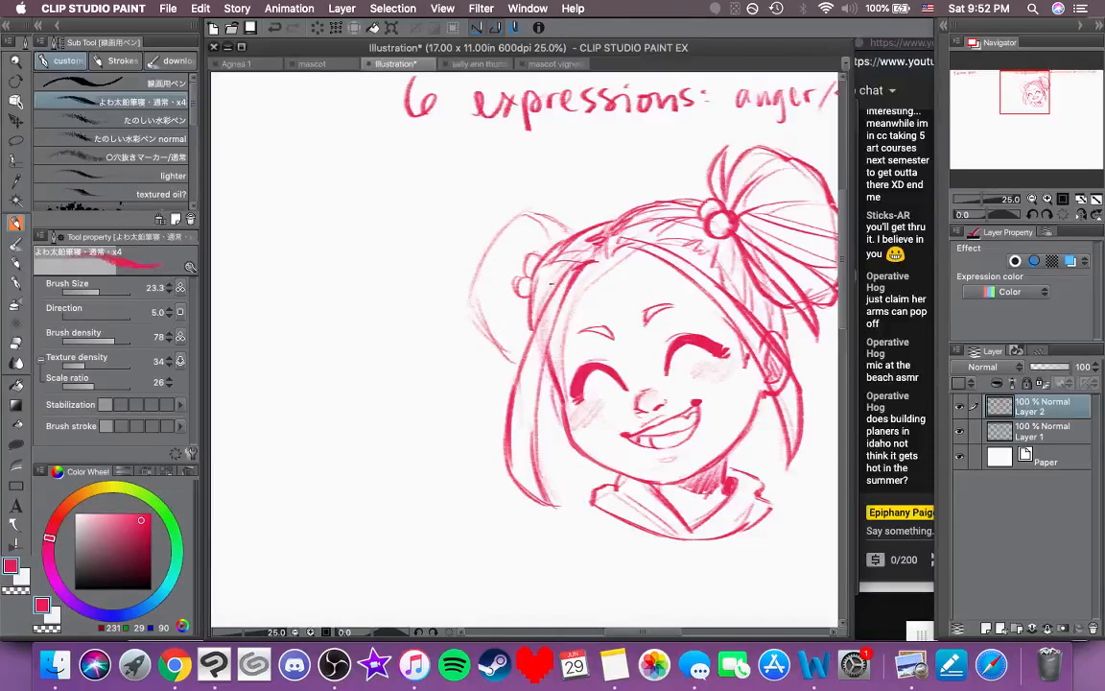
mouse_move(501, 253)
mouse_down()
mouse_move(483, 262)
mouse_move(480, 289)
mouse_up()
drag(508, 233, 494, 247)
drag(531, 322, 589, 300)
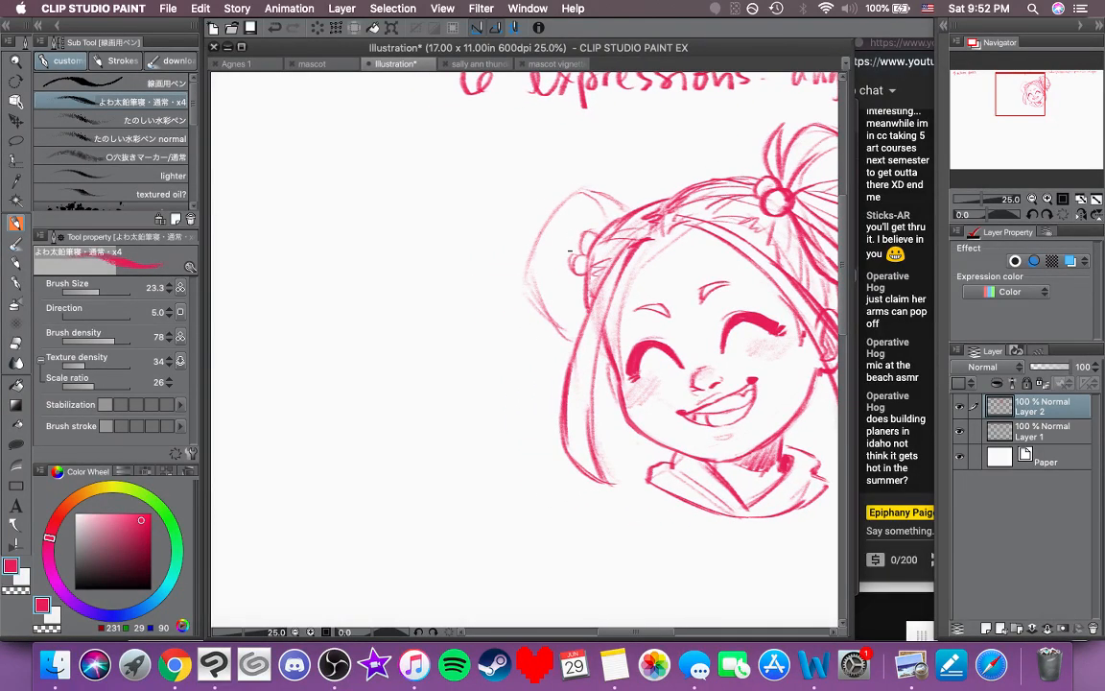
mouse_move(555, 180)
mouse_down()
mouse_move(566, 227)
mouse_move(585, 240)
mouse_up()
mouse_move(584, 191)
mouse_down()
mouse_move(596, 235)
mouse_move(612, 220)
mouse_move(562, 201)
mouse_move(621, 203)
mouse_up()
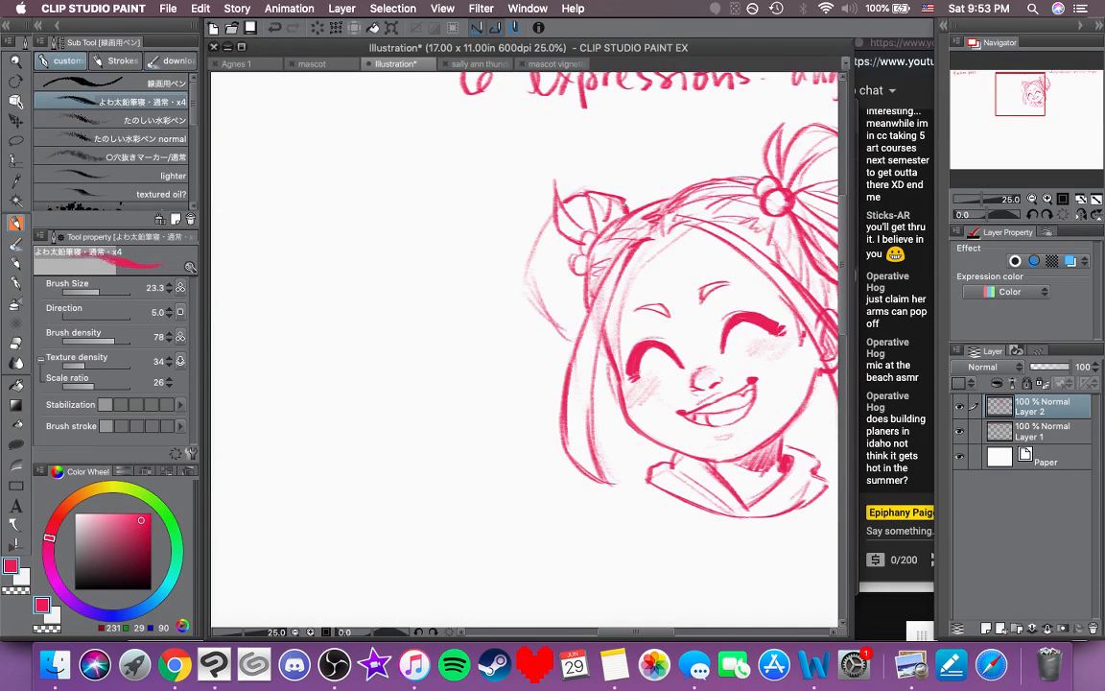
mouse_move(557, 213)
mouse_down()
mouse_move(533, 291)
mouse_move(553, 313)
mouse_move(570, 280)
mouse_move(557, 320)
mouse_move(564, 336)
mouse_up()
key(super+z)
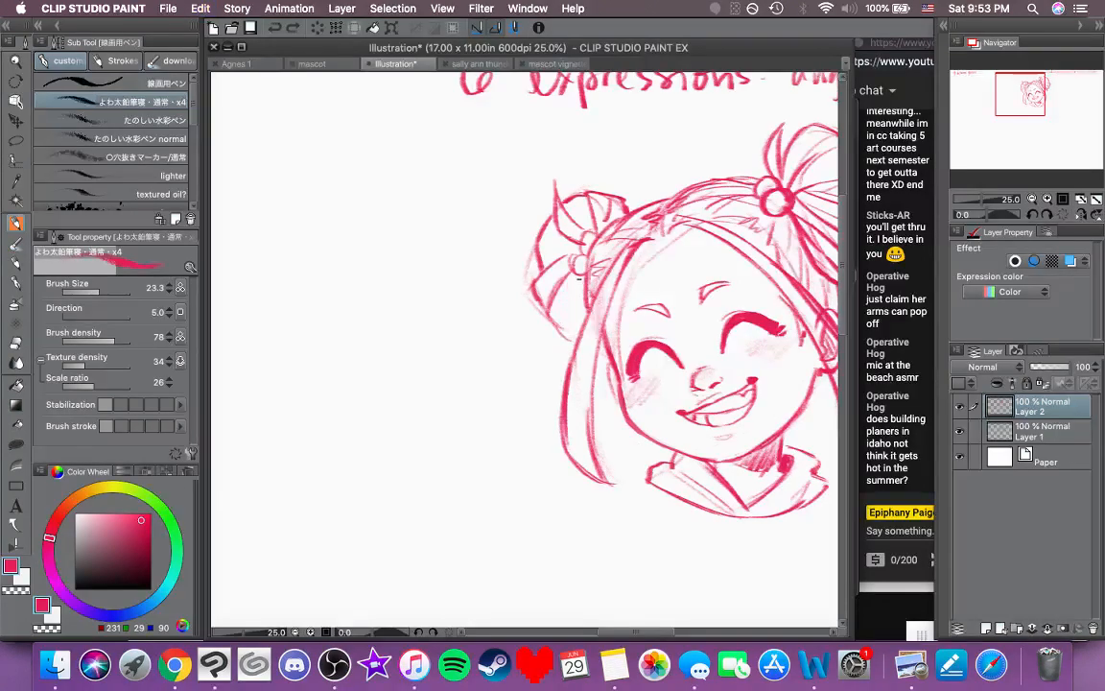
mouse_move(580, 278)
mouse_down()
mouse_move(568, 332)
mouse_move(593, 336)
mouse_move(546, 277)
mouse_up()
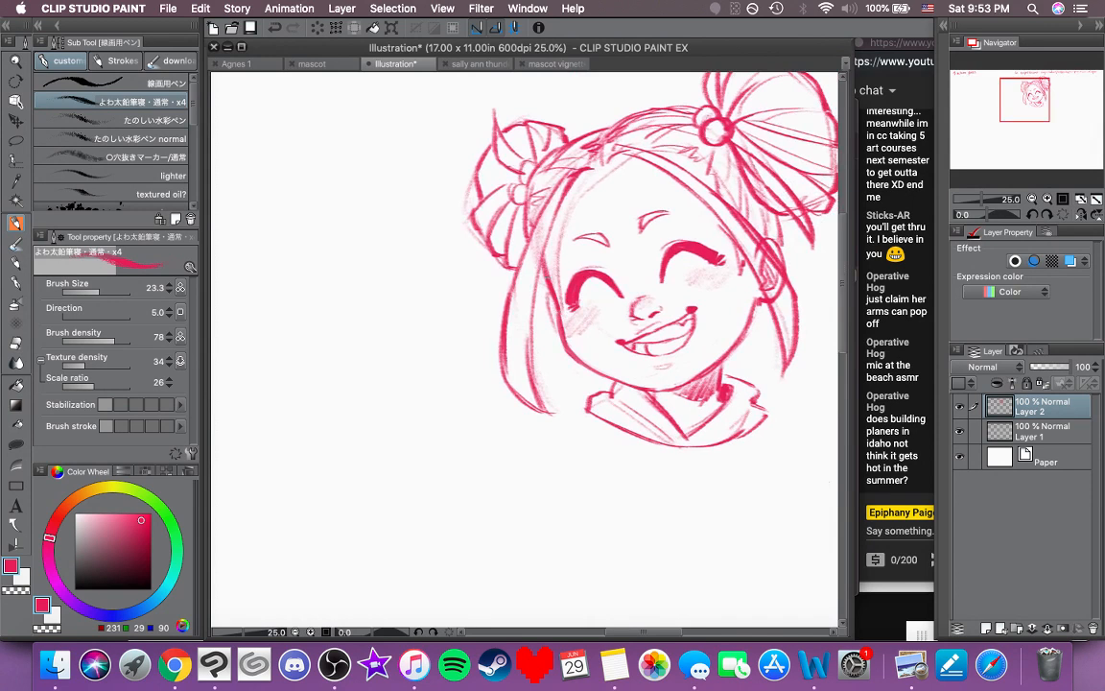
Step: Darken both edges of the long lock framing the left side of the face and fill in its pointed tip
drag(568, 200, 538, 337)
drag(543, 293, 536, 382)
drag(478, 286, 499, 376)
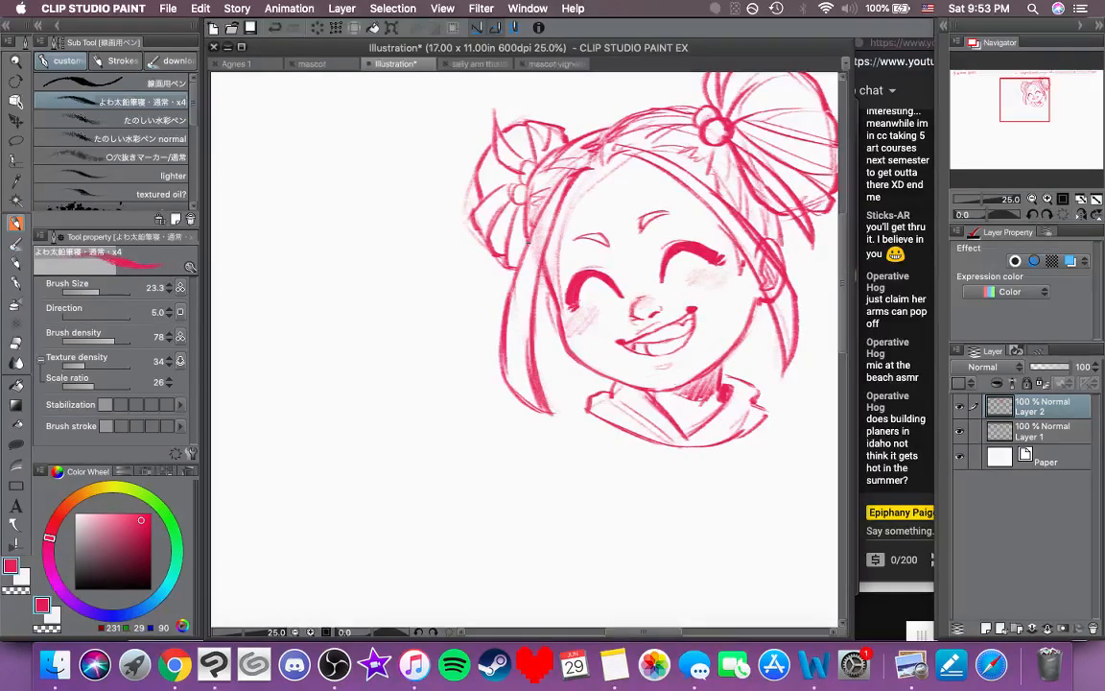
mouse_move(527, 241)
mouse_down()
mouse_move(508, 319)
mouse_move(523, 398)
mouse_up()
mouse_move(509, 357)
mouse_down()
mouse_move(547, 417)
mouse_move(520, 418)
mouse_up()
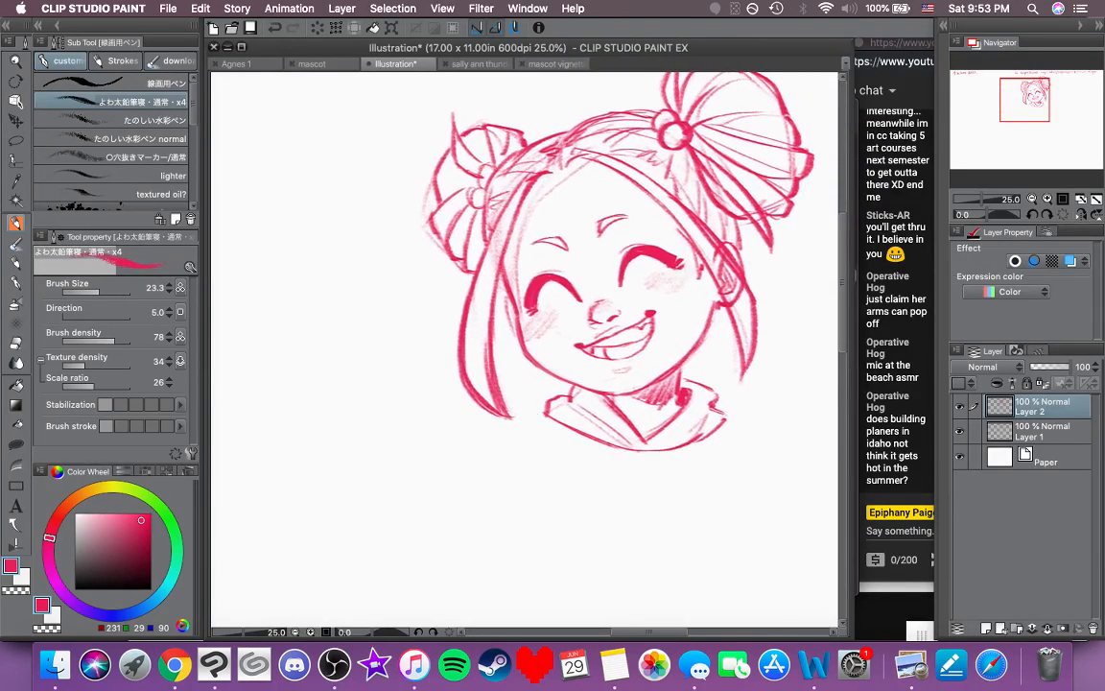
Step: Switch to the transparent colour and erase the sketch lines beside the left hairline and the ear lines crossing the right lock
click(19, 589)
mouse_move(585, 168)
mouse_down()
mouse_move(536, 203)
mouse_move(519, 235)
mouse_move(516, 291)
mouse_up()
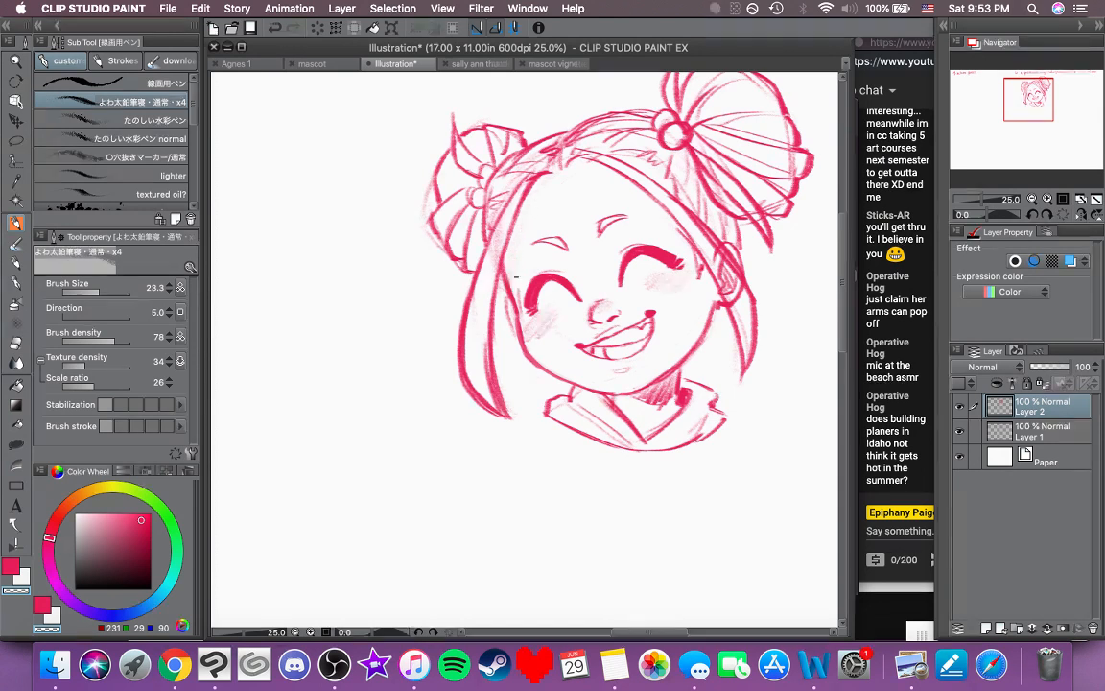
mouse_move(703, 240)
mouse_down()
mouse_move(739, 295)
mouse_move(696, 227)
mouse_move(739, 286)
mouse_up()
drag(691, 219, 745, 310)
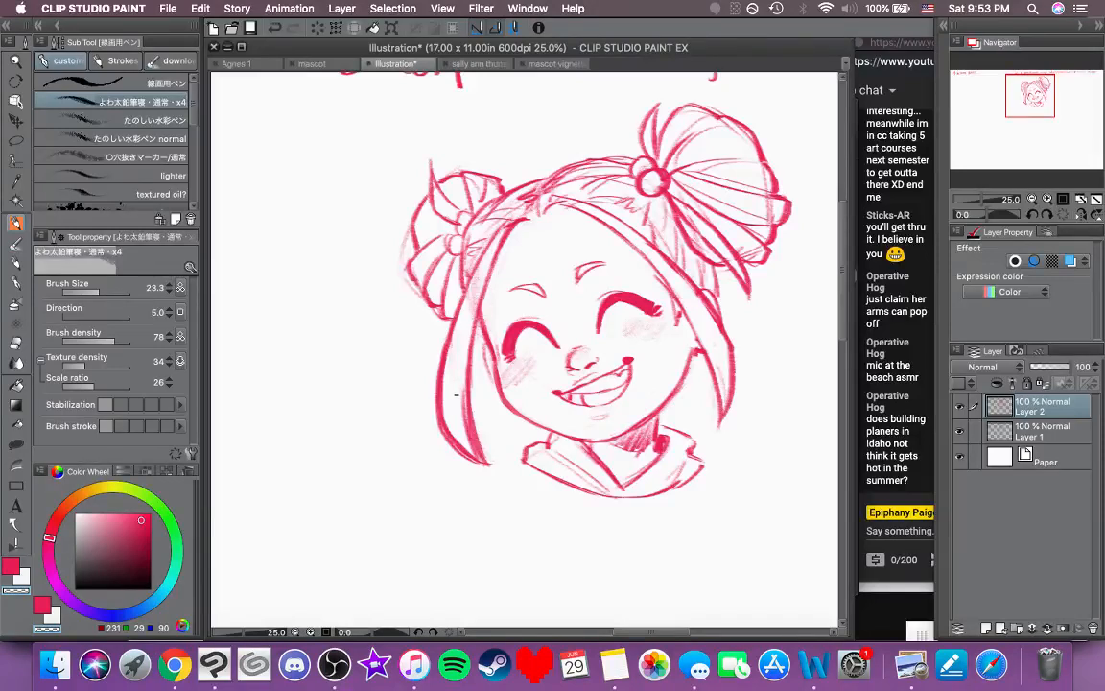
Step: Erase the stray sketch lines in and around the two side locks and along the outer edges of the buns
drag(457, 395, 475, 445)
mouse_move(393, 347)
mouse_down()
mouse_move(412, 409)
mouse_move(429, 416)
mouse_up()
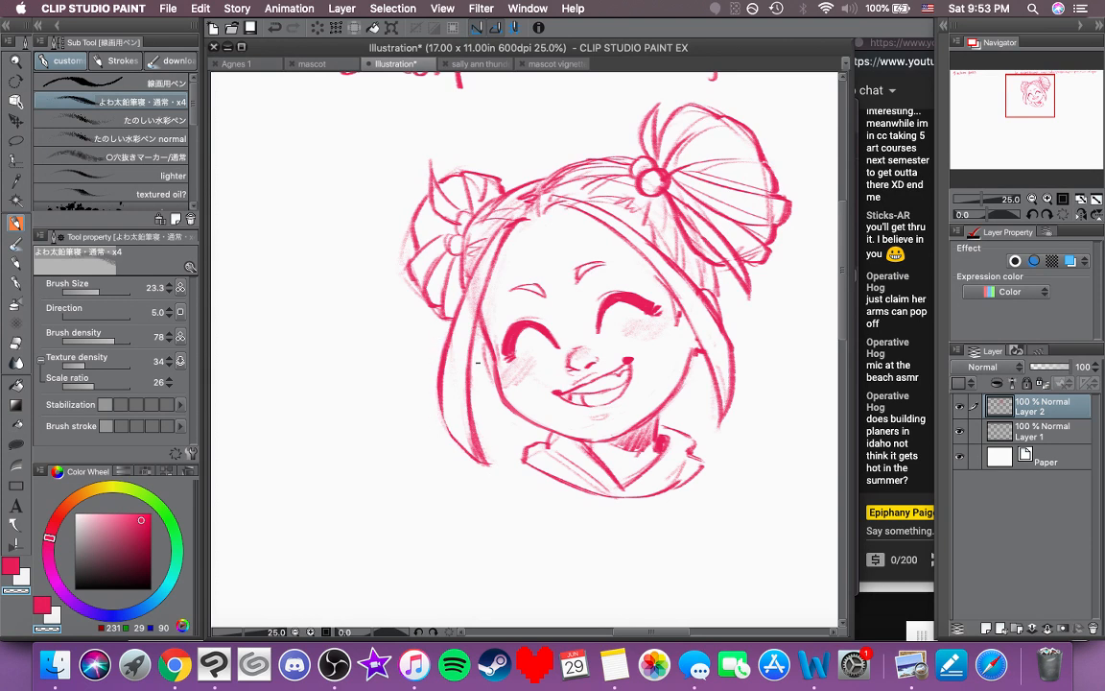
drag(509, 435, 479, 454)
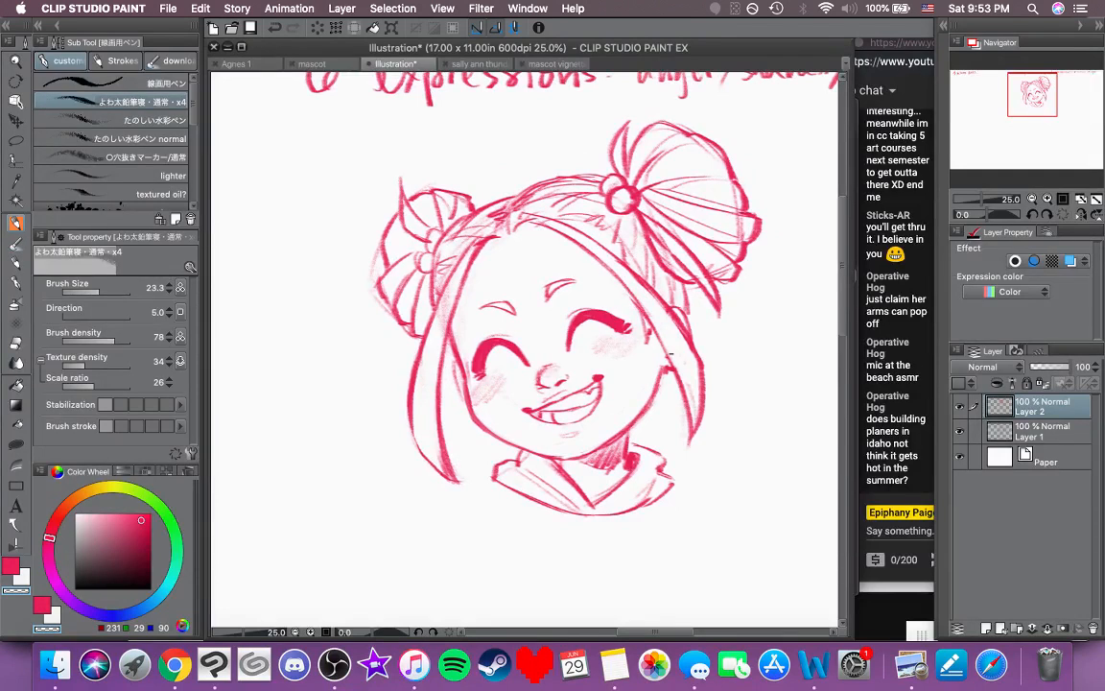
drag(703, 416, 672, 390)
drag(753, 276, 738, 342)
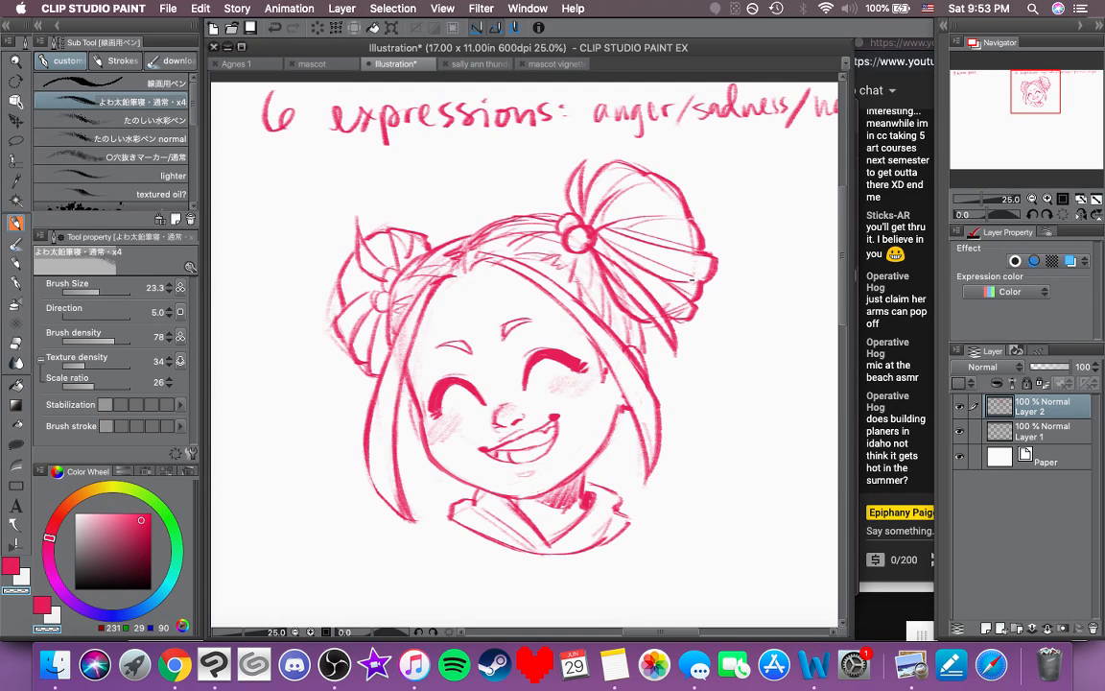
drag(749, 294, 767, 284)
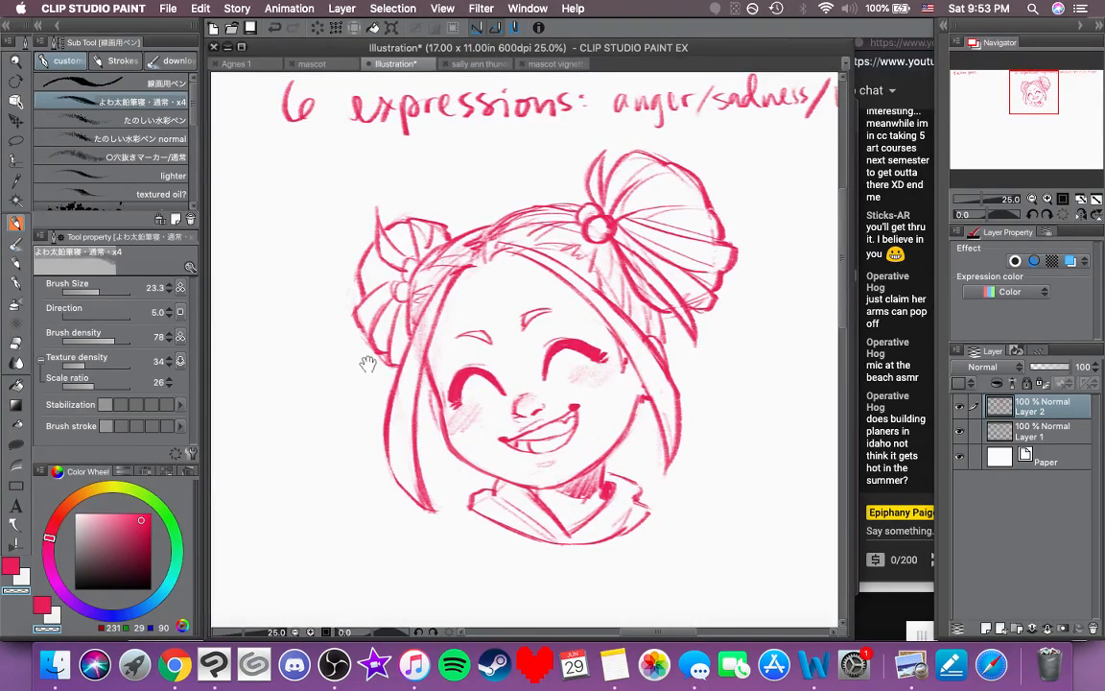
drag(352, 432, 369, 412)
Step: Check the head against the whole page and save the illustration to the Desktop as MASCOT EXPRESSIONS in Clip Studio format
click(1032, 199)
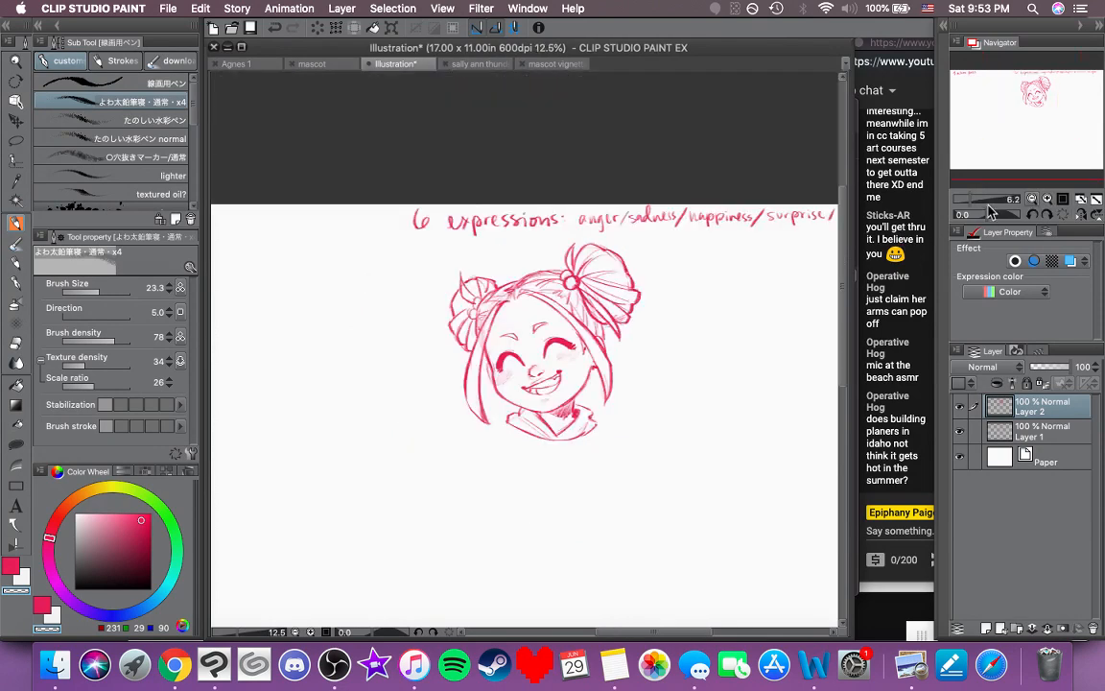
click(1032, 199)
drag(688, 342, 724, 316)
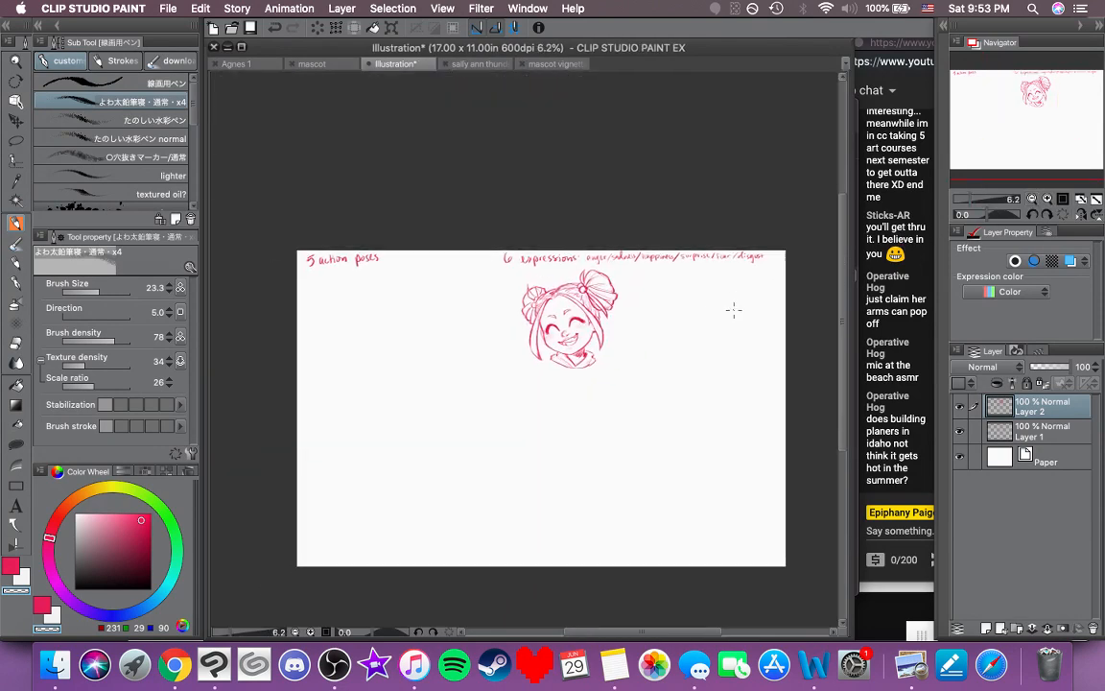
click(1047, 198)
drag(687, 363, 633, 340)
key(super+s)
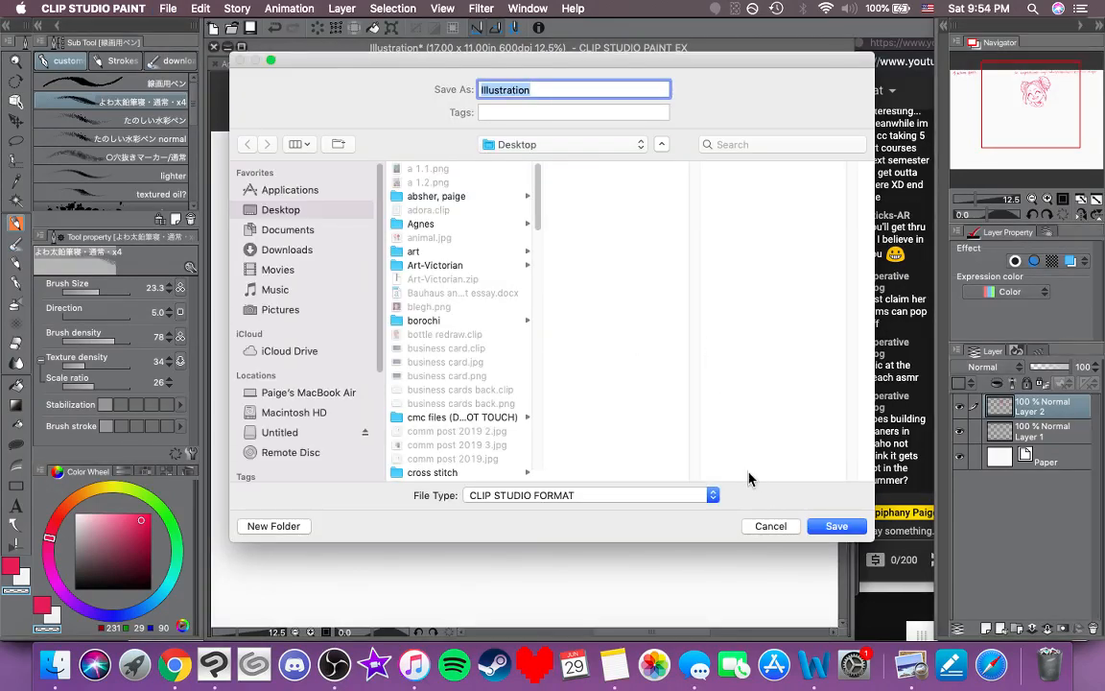
text(MASCOT EXPRESSIONS)
key(Return)
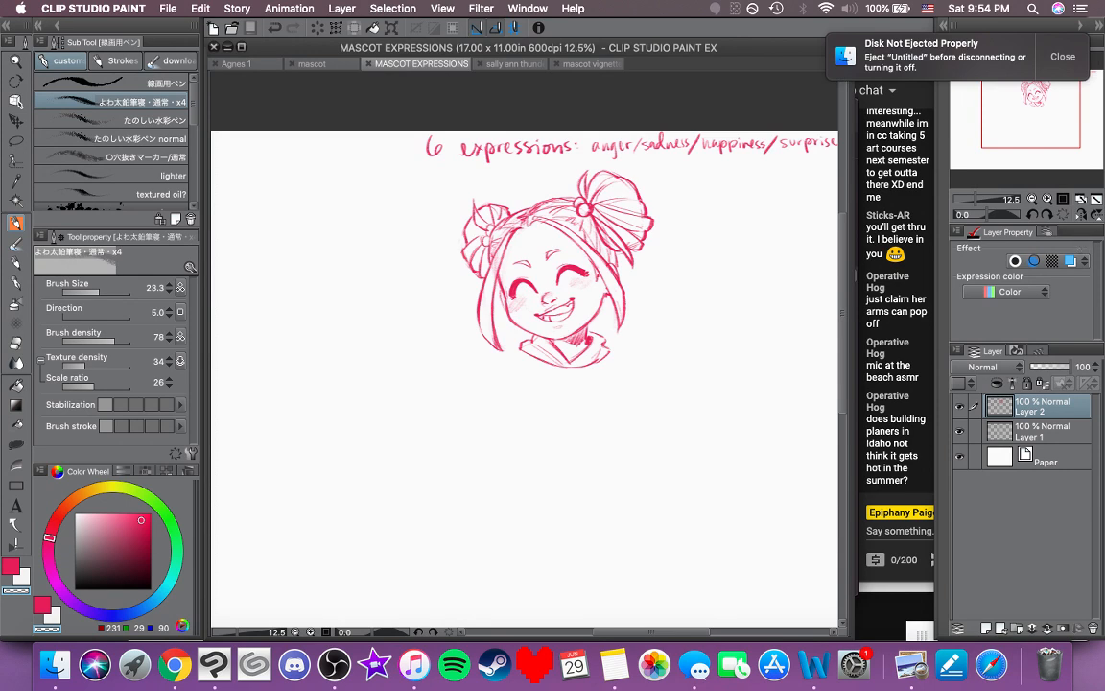
Step: Dismiss the disk ejection notification and switch to OBS
click(1063, 58)
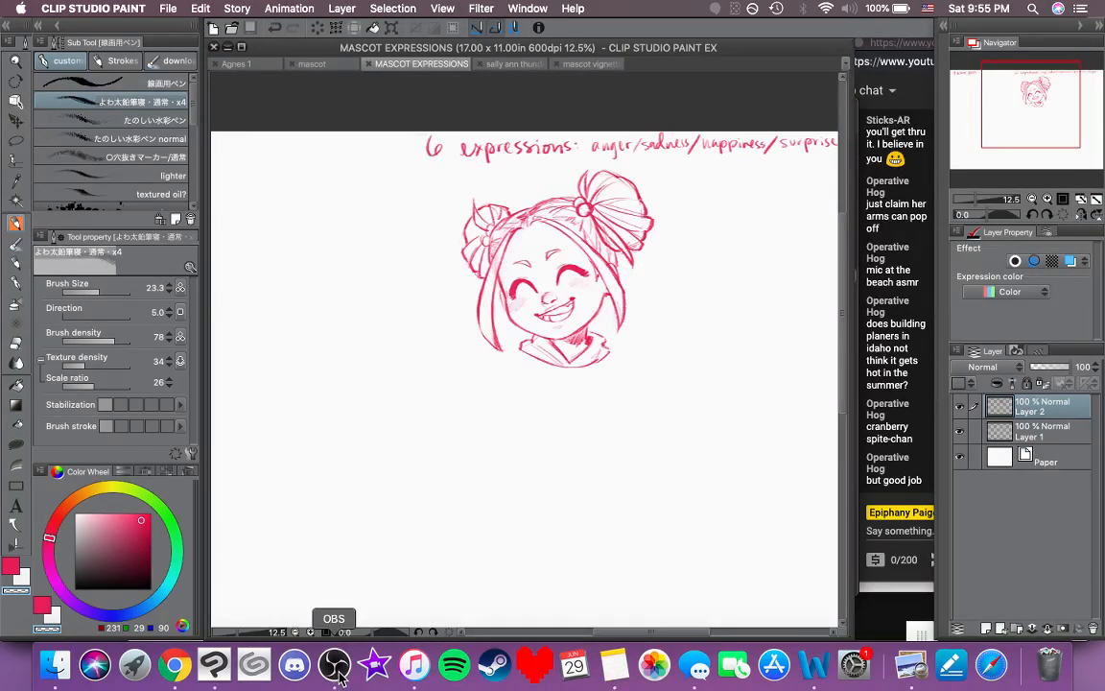
click(336, 666)
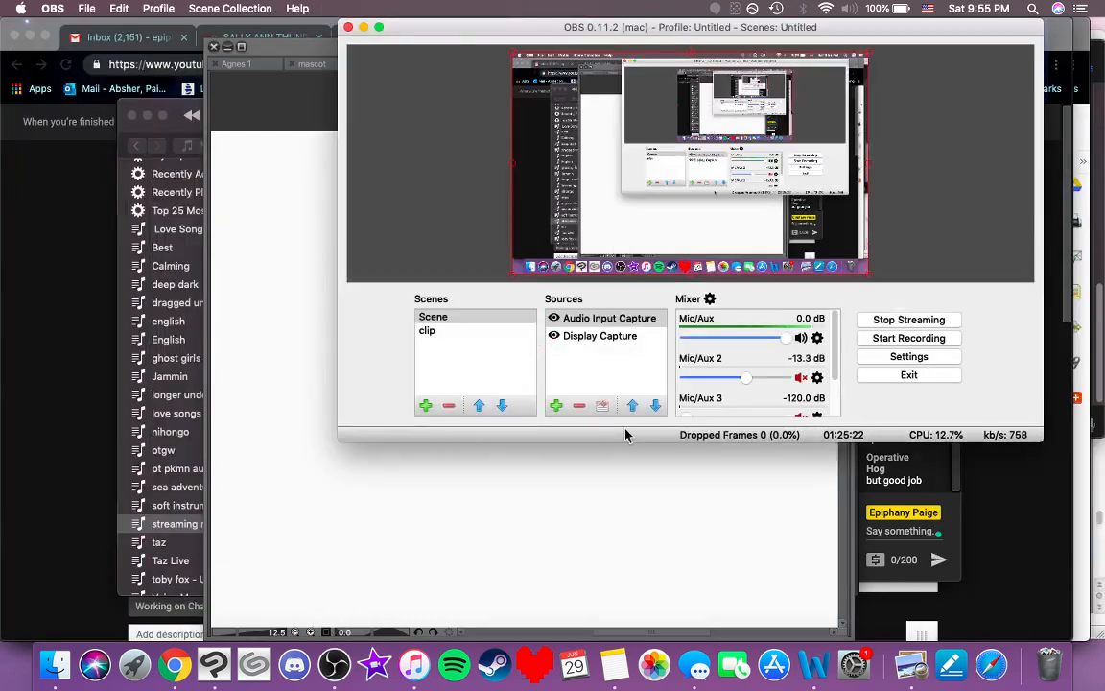